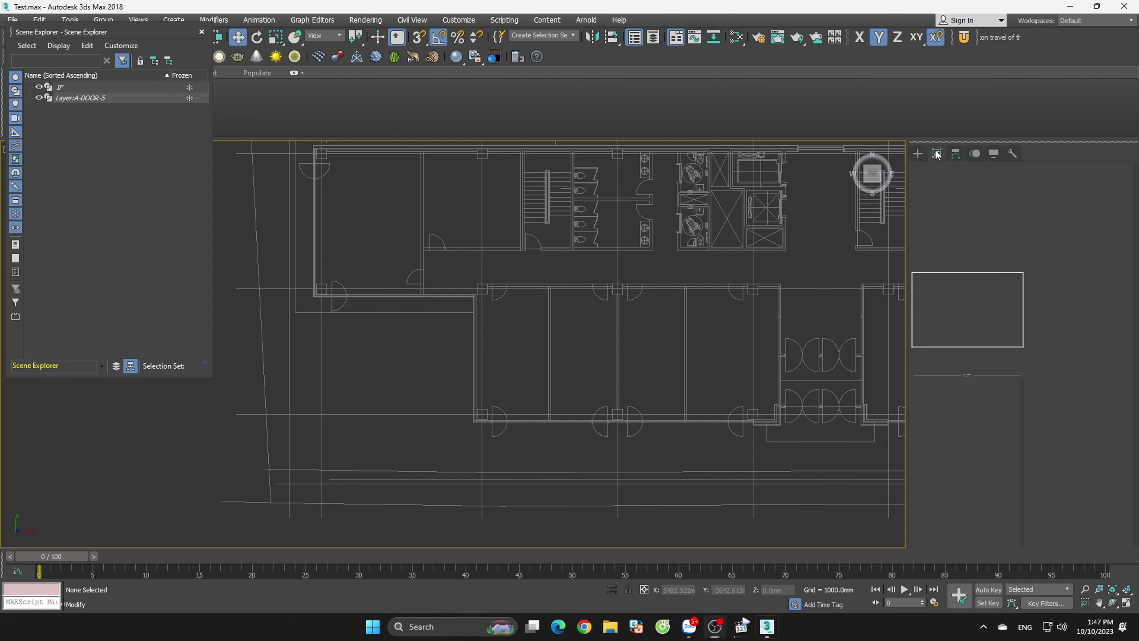
# - Activate the Line tool under Create > Shapes > Splines, zoomed in on the floor plan
pyautogui.click(932, 171)
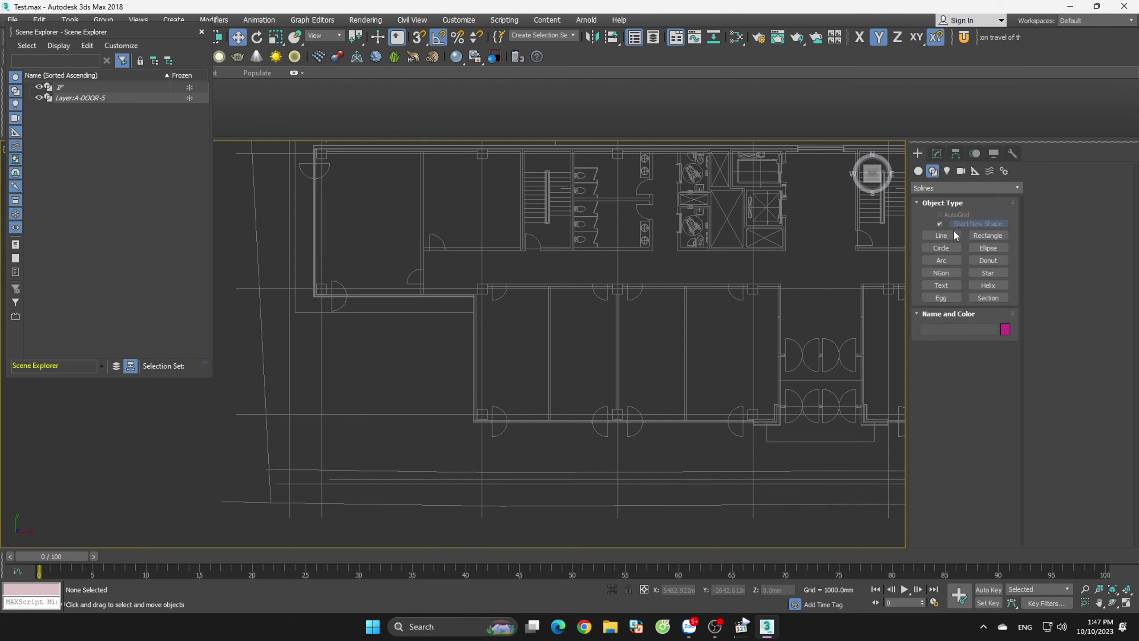
pyautogui.click(941, 235)
pyautogui.scroll(-3, 463, 285)
pyautogui.scroll(4, 463, 285)
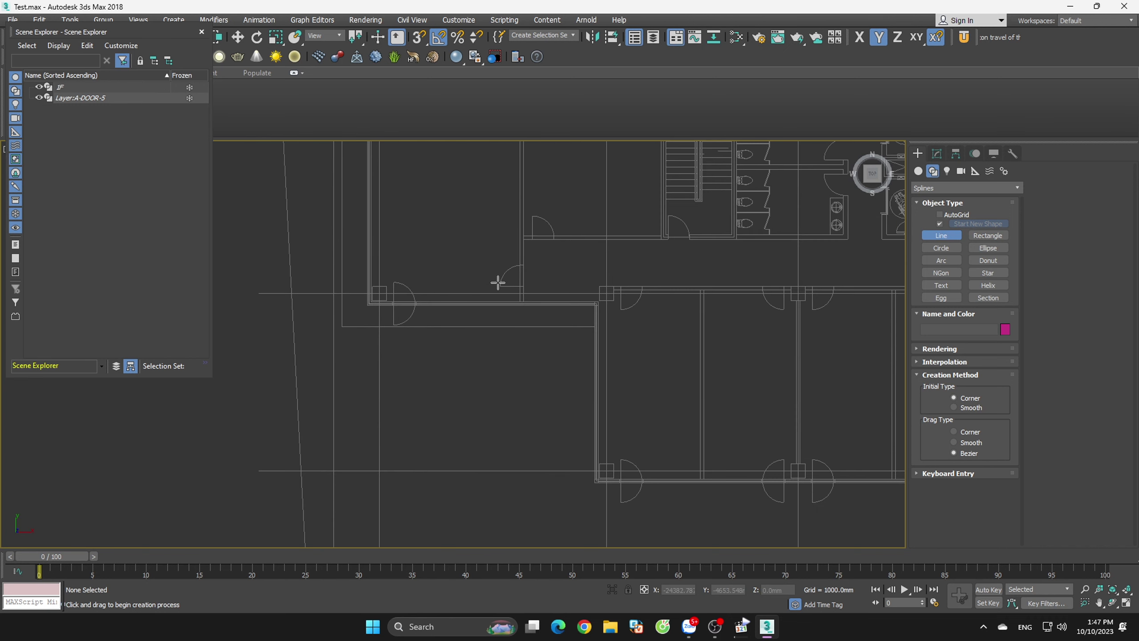
# - Expand the Line's Rendering/Interpolation settings and enable vertex snapping with S
pyautogui.click(936, 361)
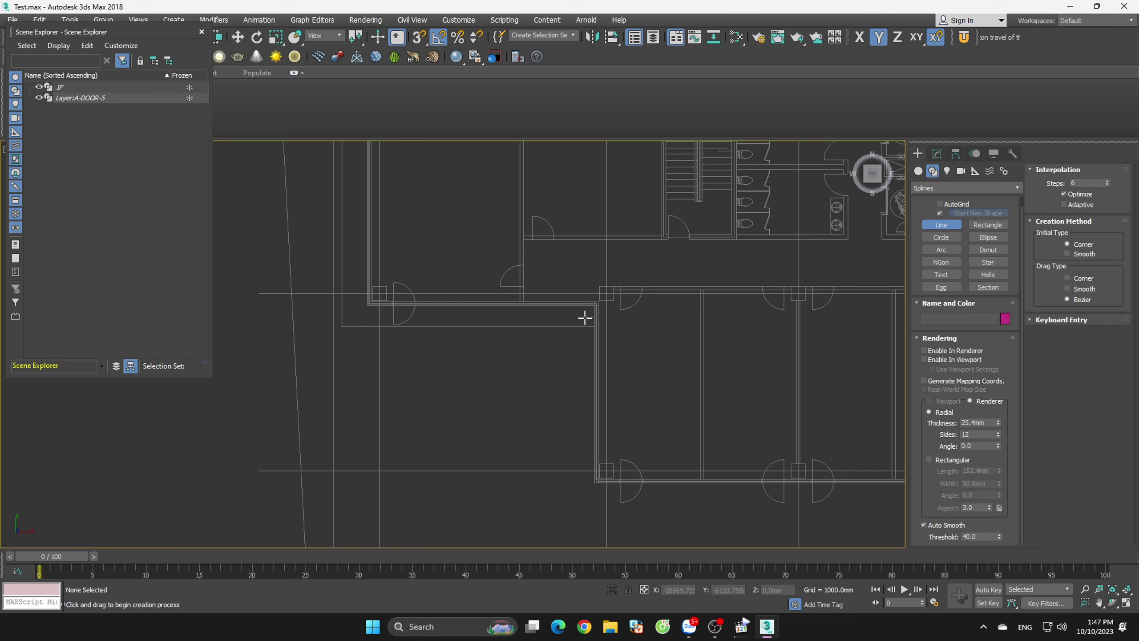
pyautogui.scroll(4, 584, 318)
pyautogui.press('s')
pyautogui.scroll(-2, 646, 295)
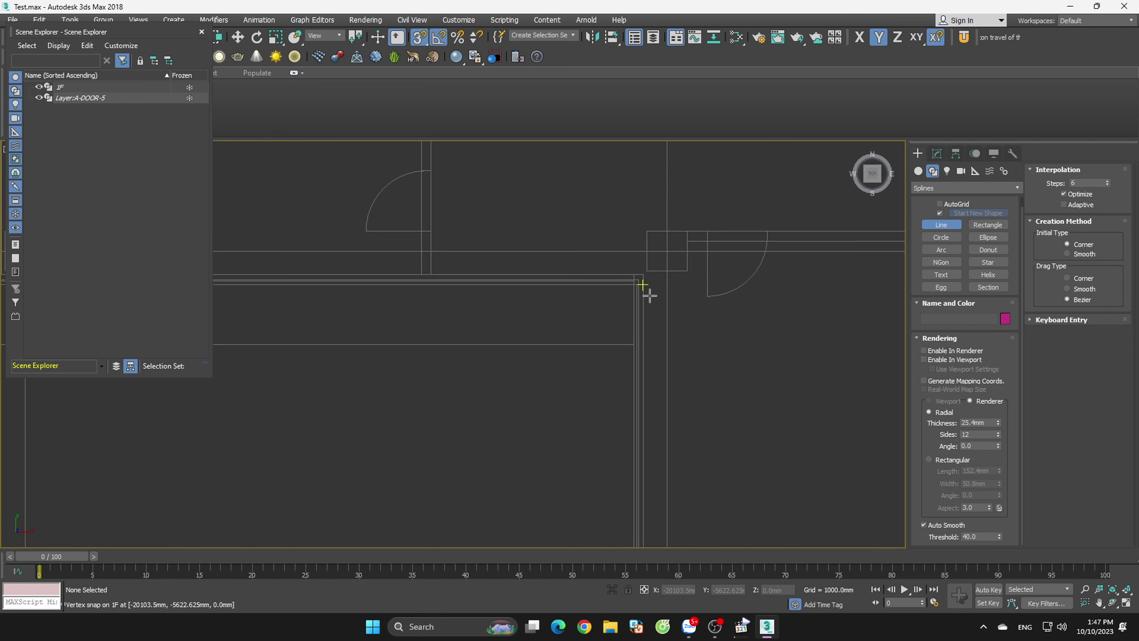
pyautogui.scroll(-2, 646, 295)
pyautogui.scroll(-2, 646, 295)
pyautogui.scroll(2, 697, 199)
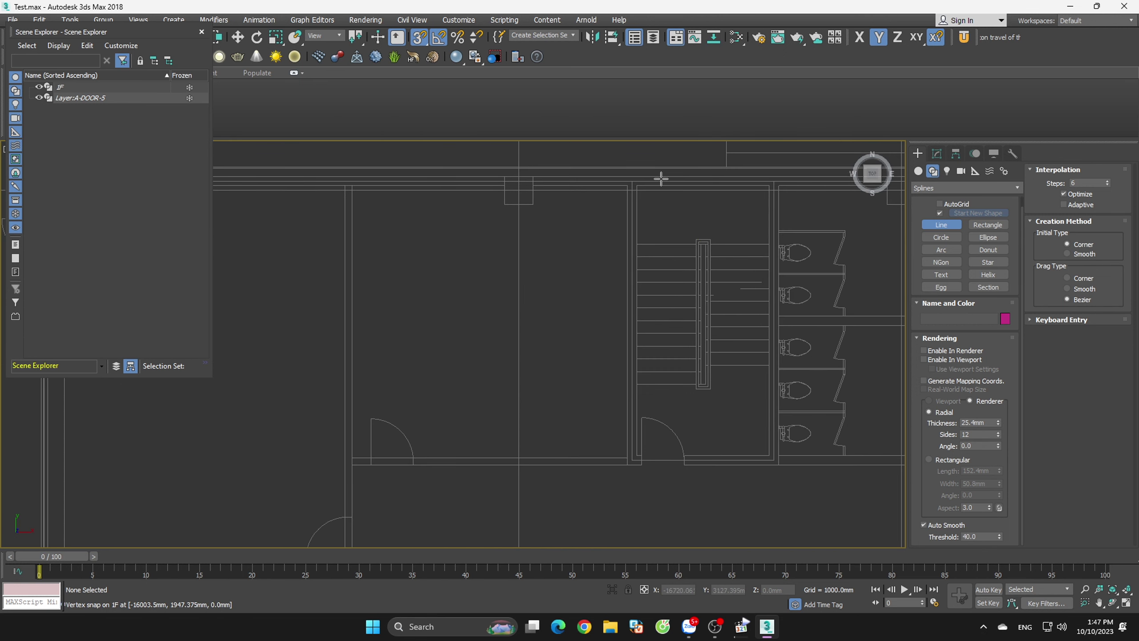
pyautogui.scroll(1, 656, 168)
pyautogui.scroll(-3, 565, 250)
pyautogui.scroll(-2, 579, 258)
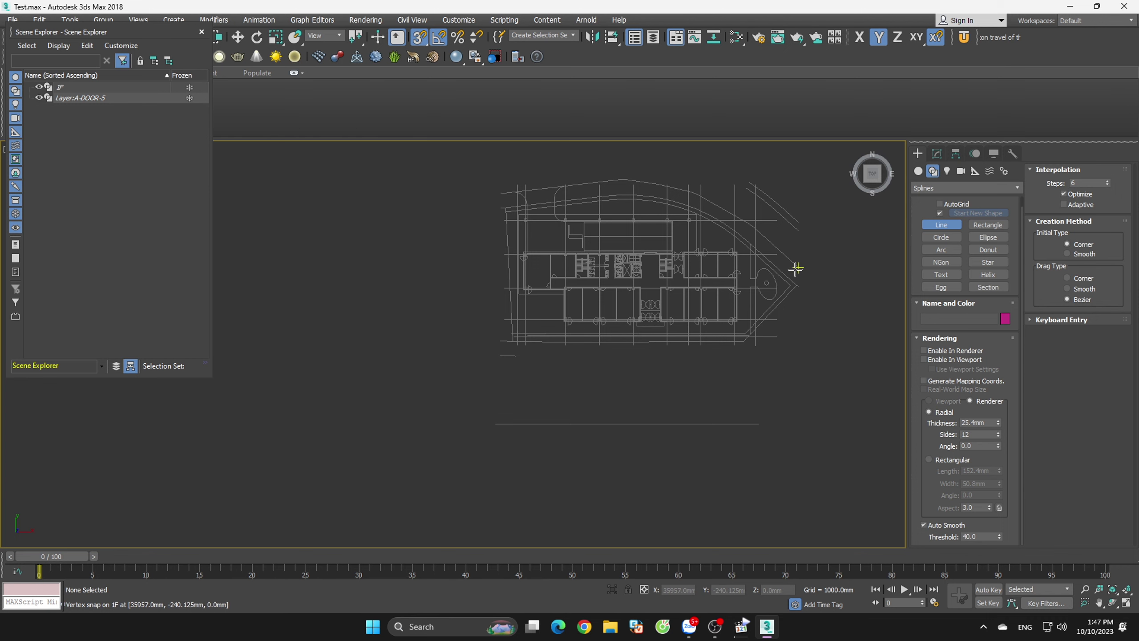
pyautogui.scroll(3, 687, 247)
pyautogui.scroll(2, 636, 234)
pyautogui.scroll(2, 699, 233)
pyautogui.scroll(2, 673, 230)
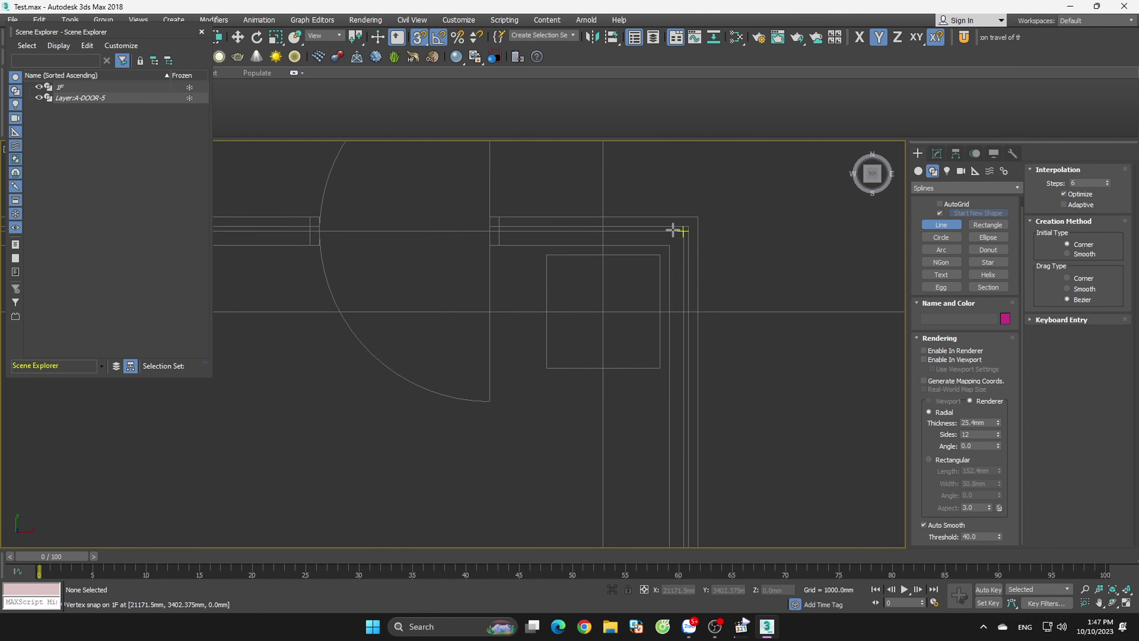
# - Trace the L-shaped top-right wall corner as Line001 and close the spline
pyautogui.click(664, 245)
pyautogui.click(488, 244)
pyautogui.click(490, 217)
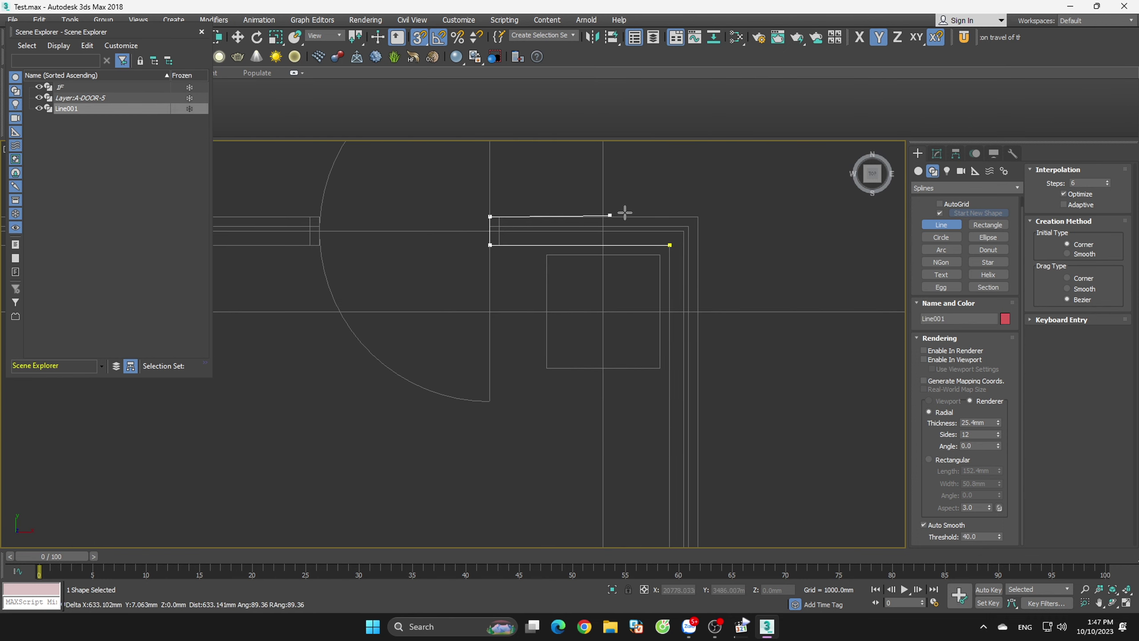
pyautogui.click(698, 217)
pyautogui.scroll(-4, 698, 217)
pyautogui.scroll(5, 734, 378)
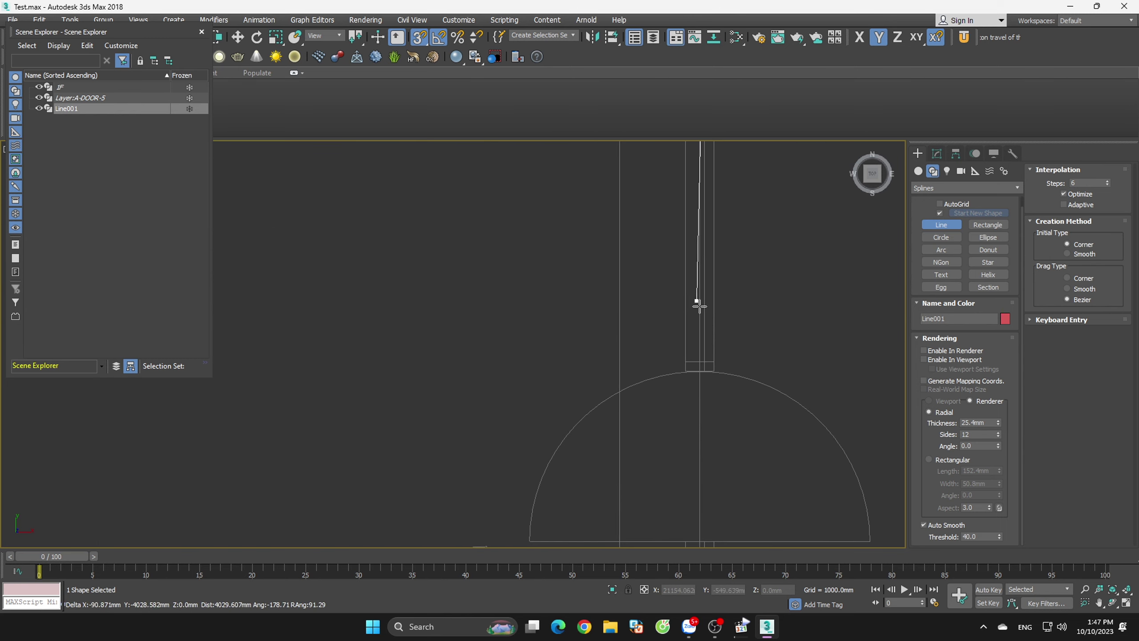
pyautogui.click(662, 414)
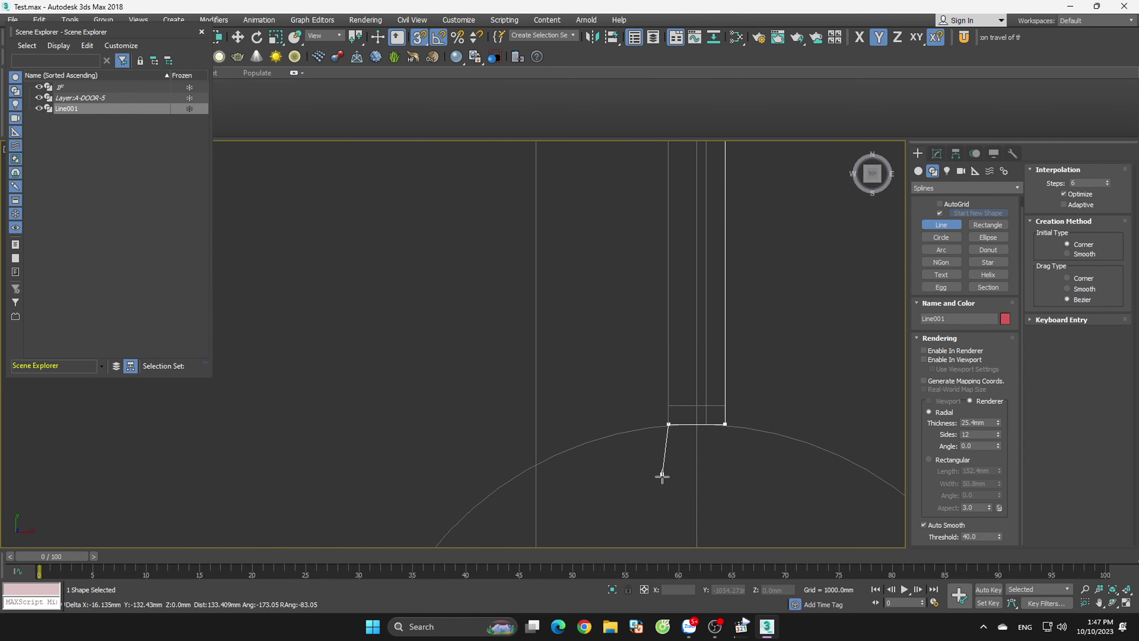
pyautogui.scroll(-3, 664, 359)
pyautogui.scroll(-3, 659, 202)
pyautogui.scroll(5, 758, 304)
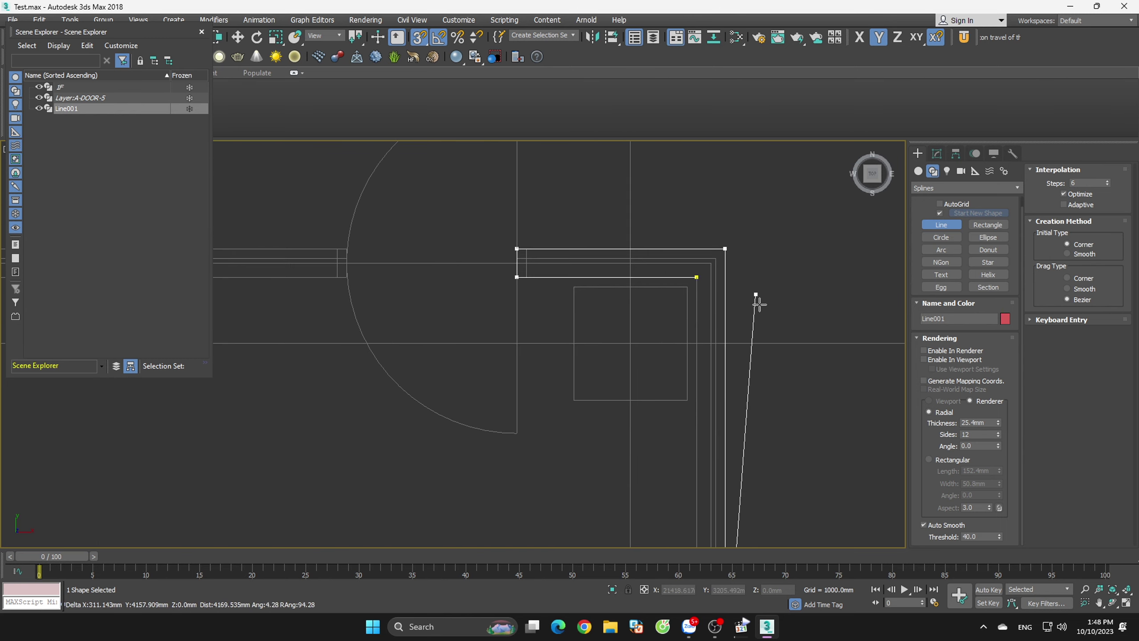
pyautogui.click(707, 280)
pyautogui.click(562, 355)
pyautogui.scroll(-5, 740, 224)
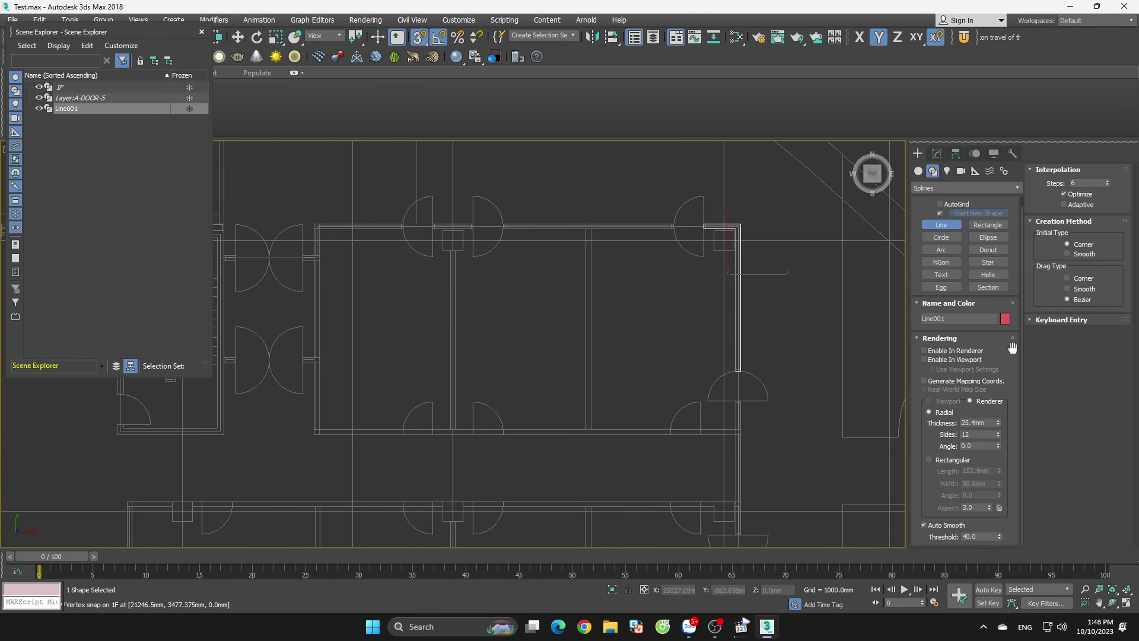
pyautogui.scroll(1, 1021, 431)
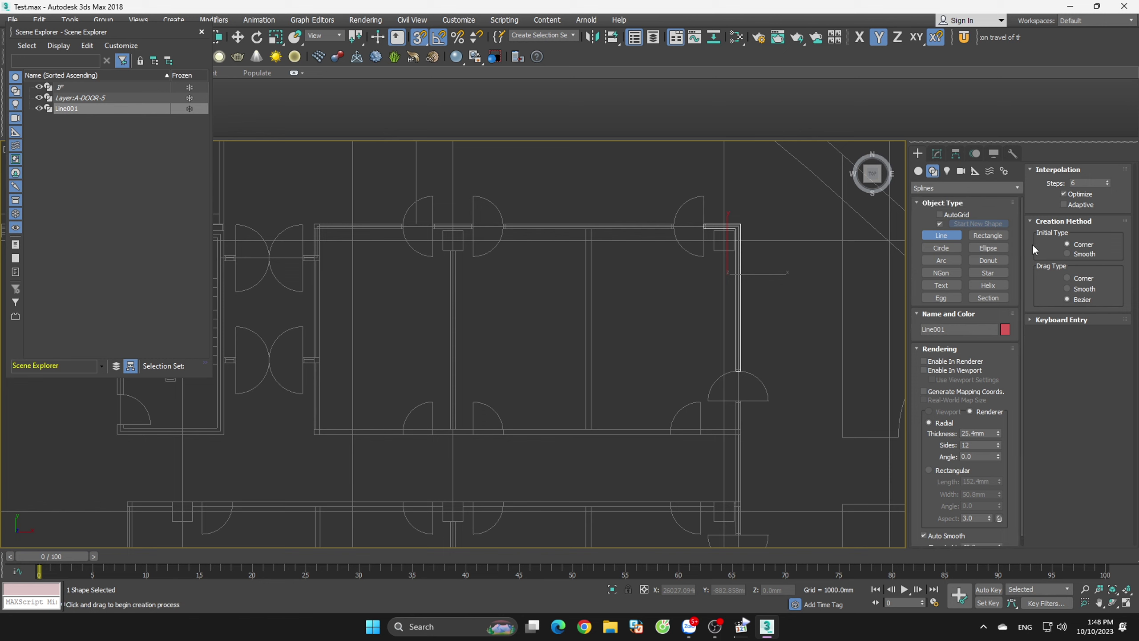
# - Start a separate Line002 at the wall corner beside the door
pyautogui.click(940, 223)
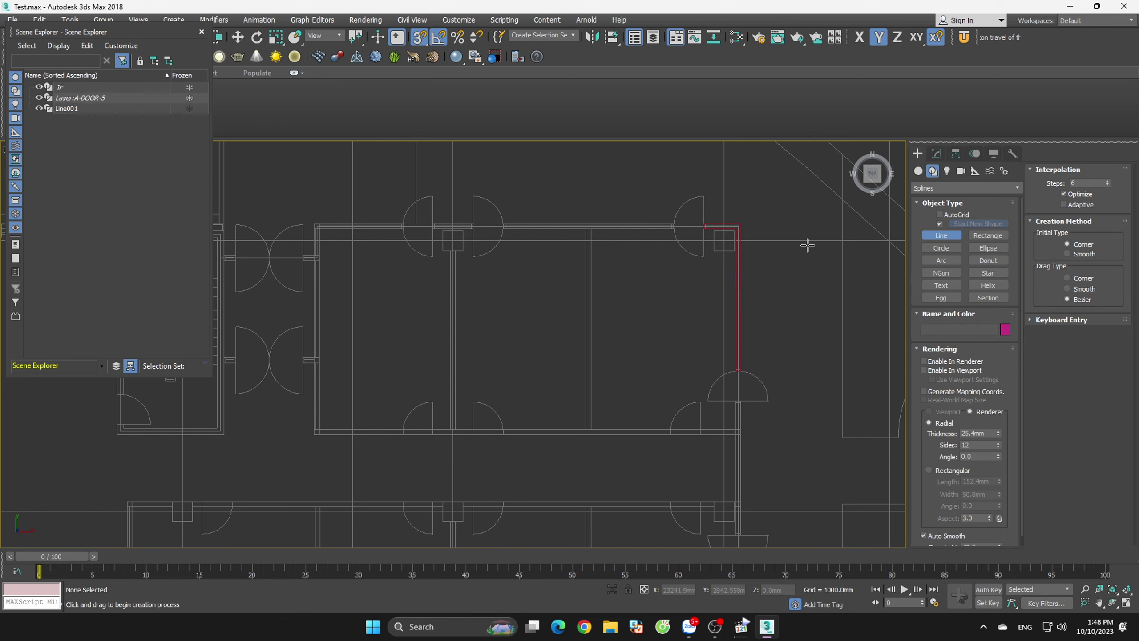
pyautogui.scroll(-2, 767, 300)
pyautogui.scroll(5, 768, 300)
pyautogui.scroll(3, 735, 364)
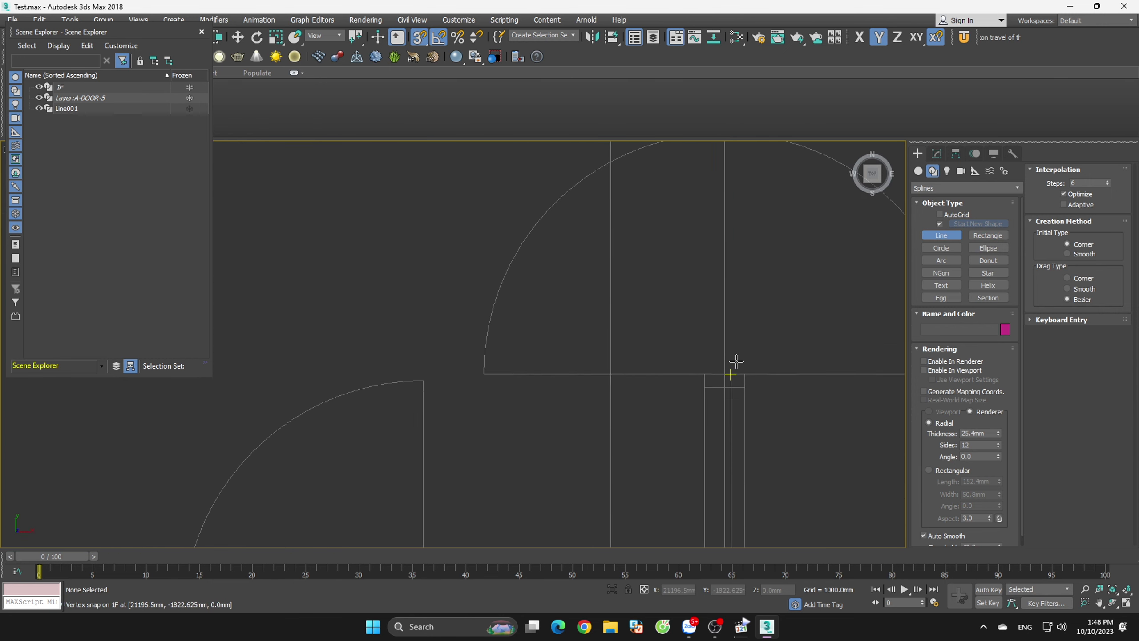
pyautogui.click(687, 381)
pyautogui.scroll(-2, 748, 321)
pyautogui.scroll(-2, 747, 321)
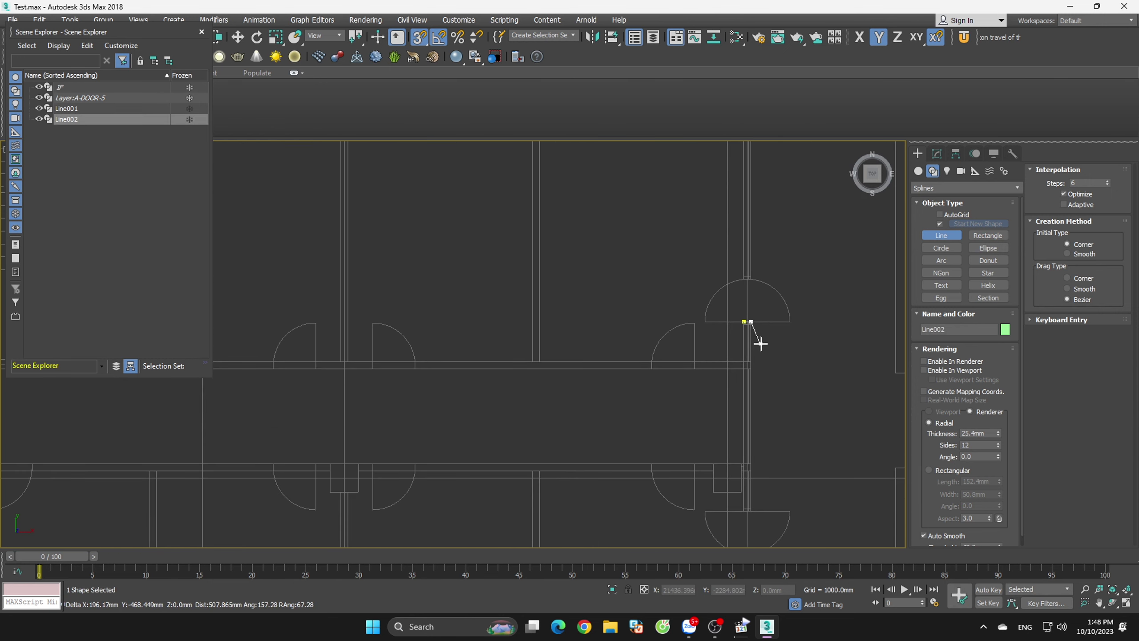
pyautogui.scroll(2, 775, 312)
pyautogui.scroll(2, 748, 411)
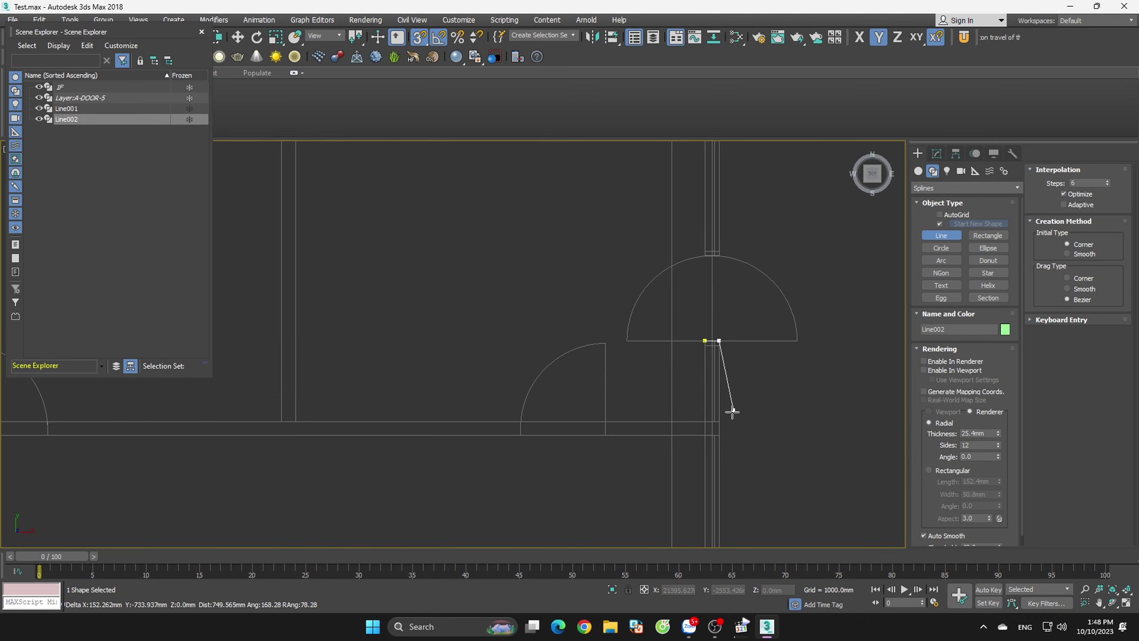
pyautogui.scroll(-2, 732, 411)
pyautogui.scroll(-2, 732, 407)
pyautogui.scroll(2, 764, 341)
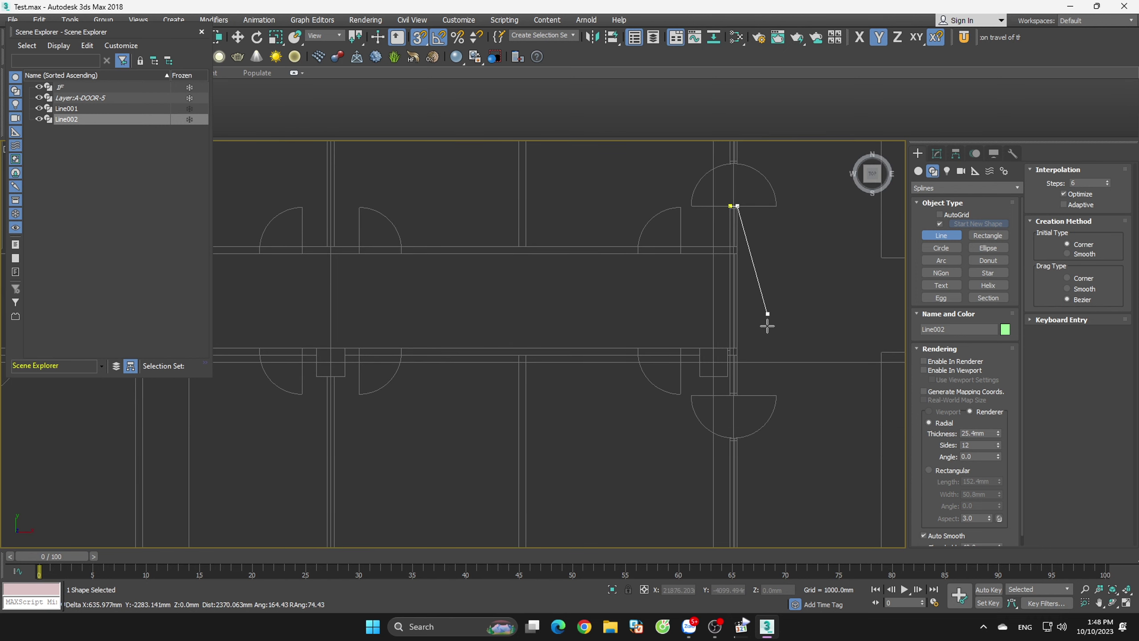
pyautogui.scroll(2, 767, 327)
pyautogui.scroll(2, 740, 399)
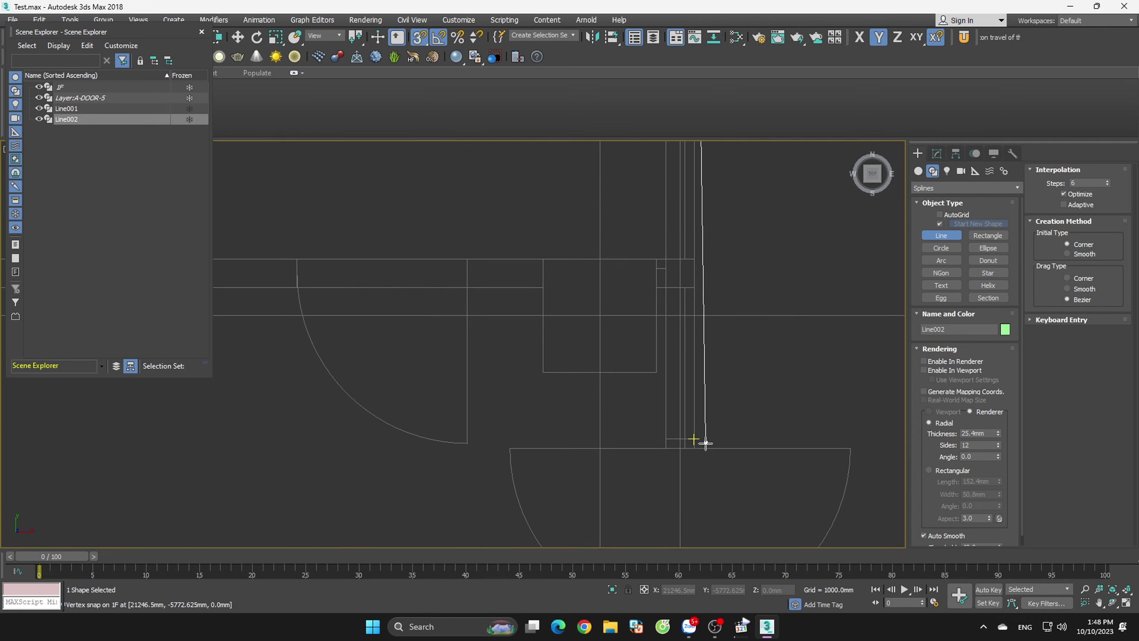
# - Add Line002's remaining wall corners and close it at the start vertex
pyautogui.click(667, 447)
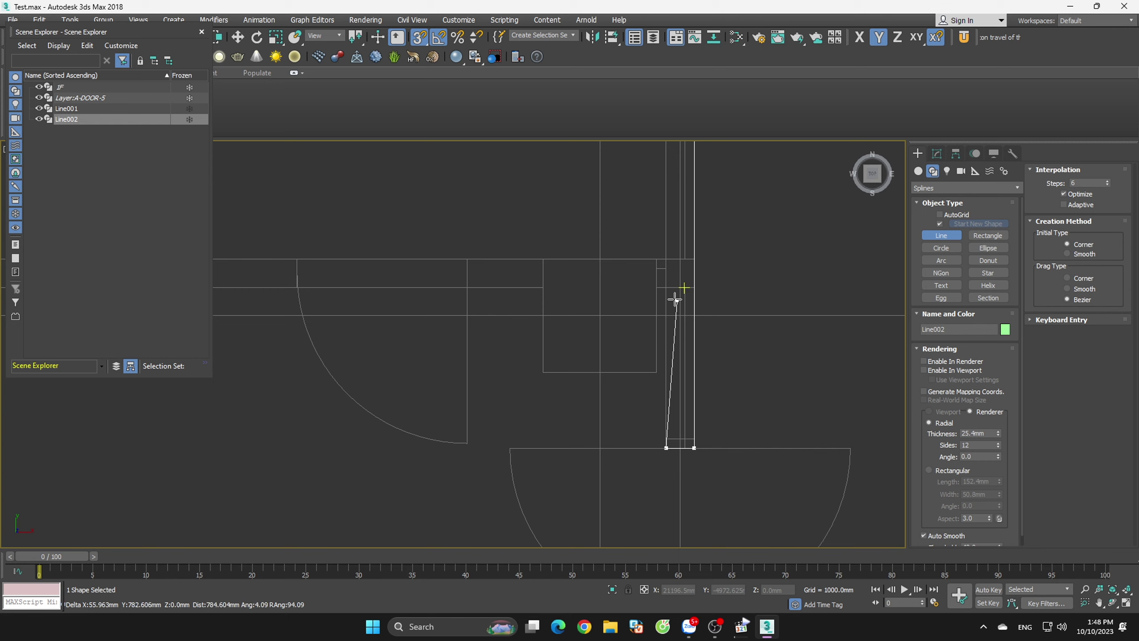
pyautogui.click(656, 372)
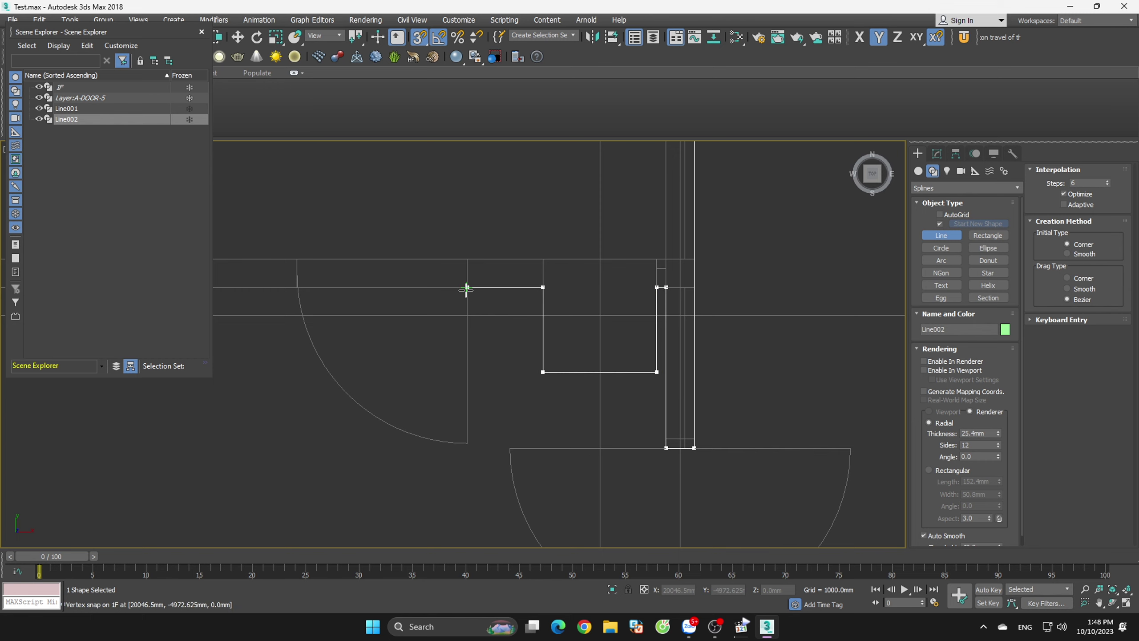
pyautogui.click(483, 257)
pyautogui.click(665, 257)
pyautogui.scroll(-2, 665, 314)
pyautogui.scroll(-1, 690, 346)
pyautogui.scroll(1, 666, 287)
pyautogui.scroll(1, 662, 357)
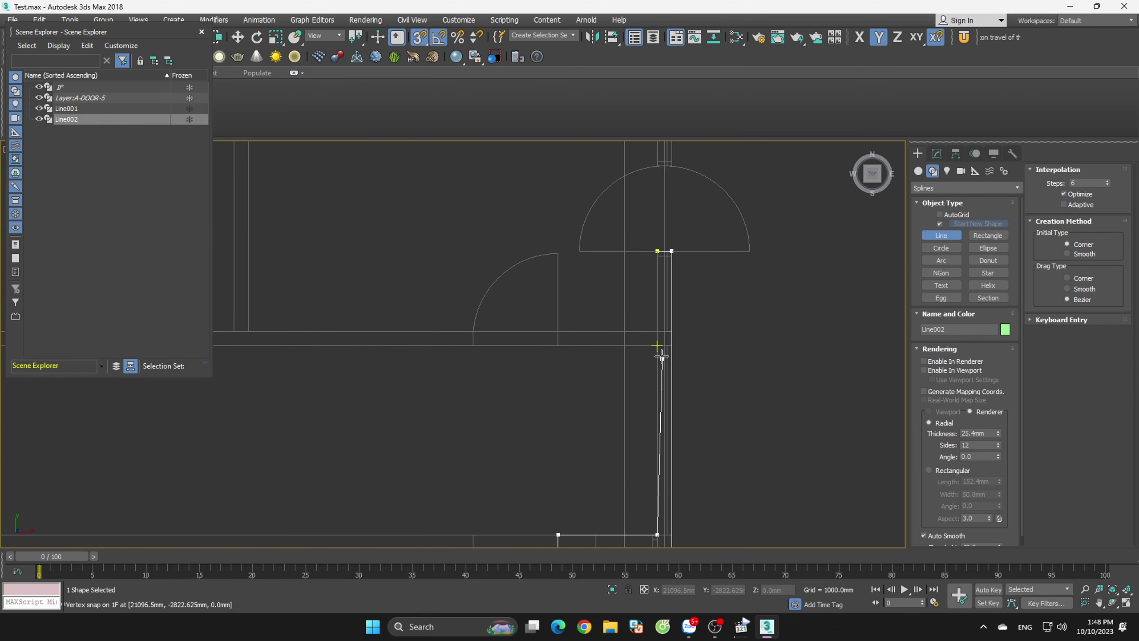
pyautogui.scroll(1, 560, 346)
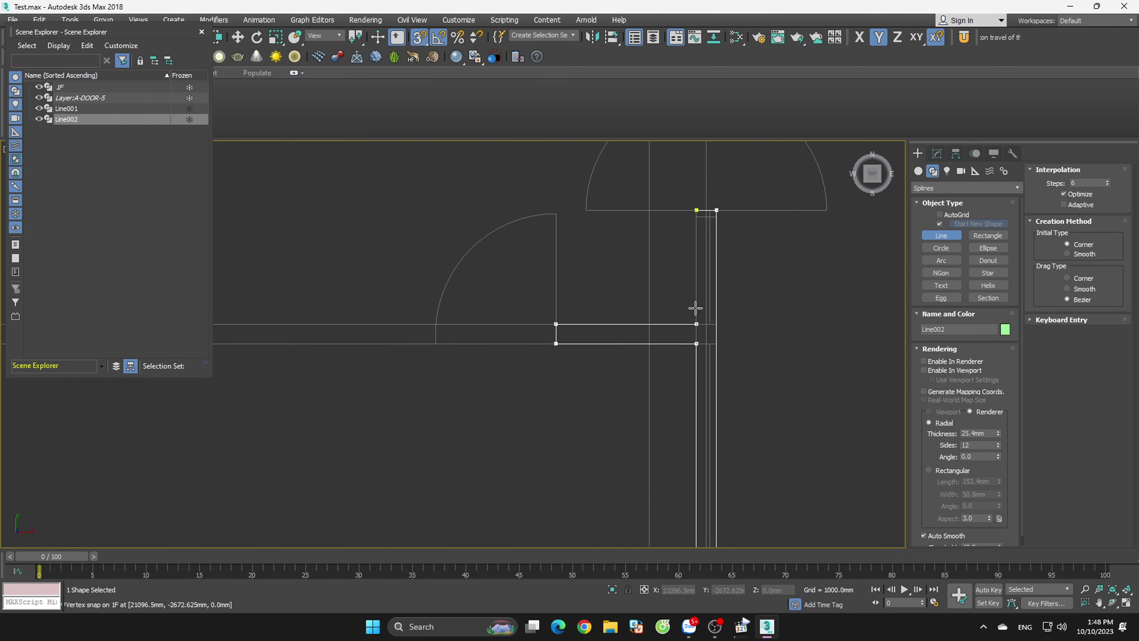
pyautogui.click(697, 209)
pyautogui.click(552, 350)
pyautogui.press('w')
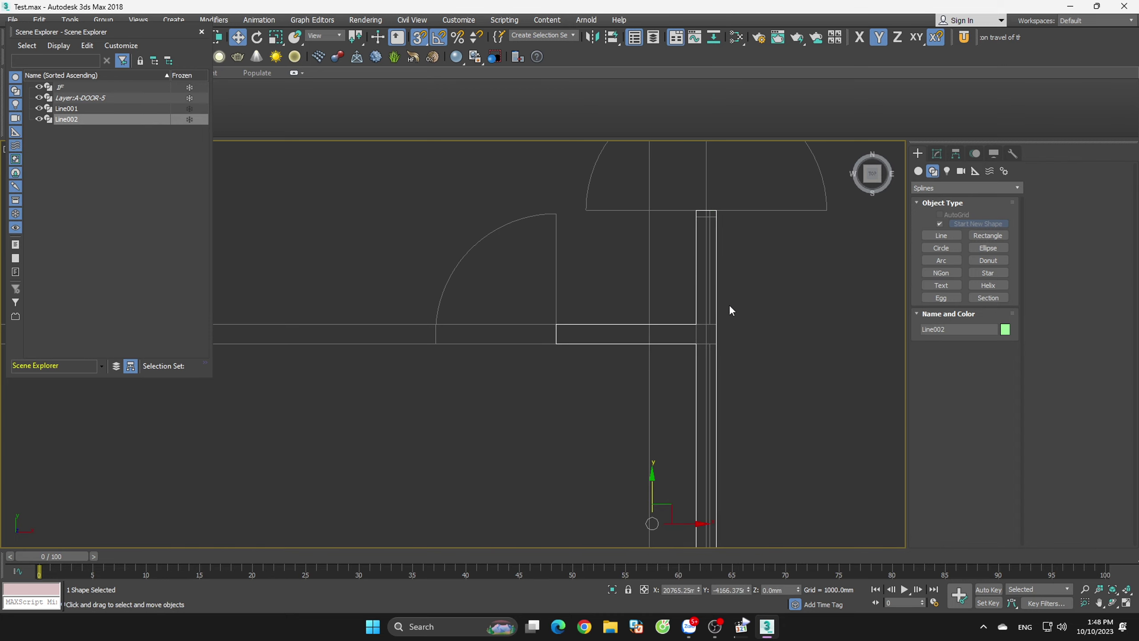
pyautogui.scroll(-4, 753, 311)
pyautogui.scroll(-4, 762, 319)
pyautogui.click(132, 88)
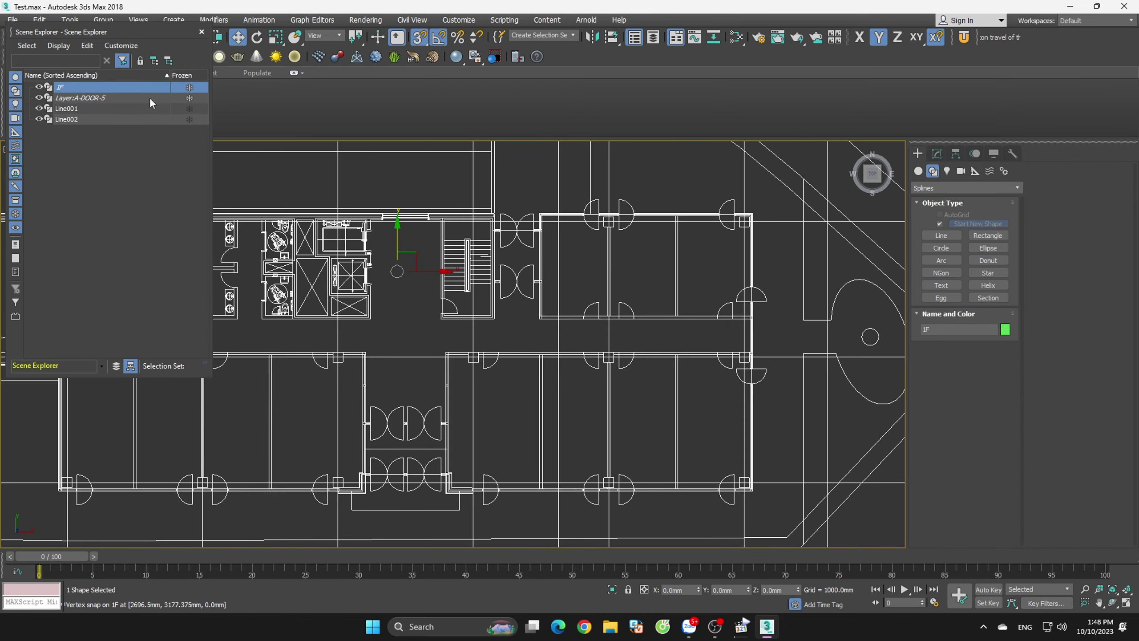
pyautogui.scroll(-2, 560, 310)
pyautogui.moveTo(559, 309)
pyautogui.keyDown('alt'); pyautogui.mouseDown(button='middle')
pyautogui.moveTo(565, 244)
pyautogui.moveTo(547, 231)
pyautogui.moveTo(543, 285)
pyautogui.moveTo(699, 450)
pyautogui.mouseUp(button='middle'); pyautogui.keyUp('alt')
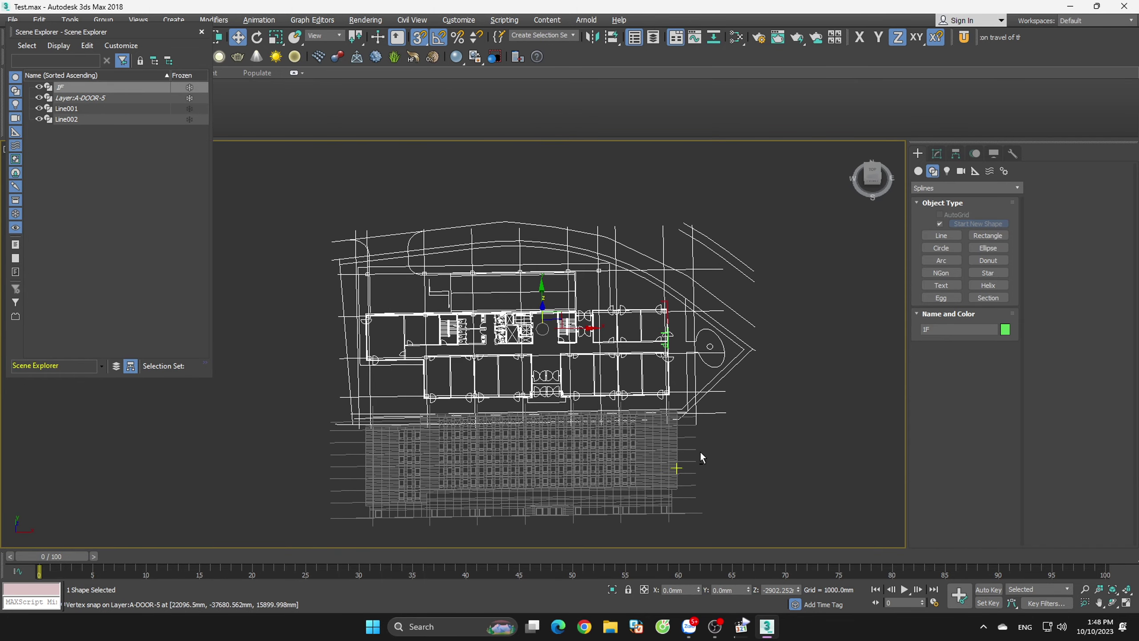
pyautogui.click(780, 361)
pyautogui.scroll(1, 779, 360)
pyautogui.scroll(3, 668, 314)
pyautogui.scroll(3, 671, 312)
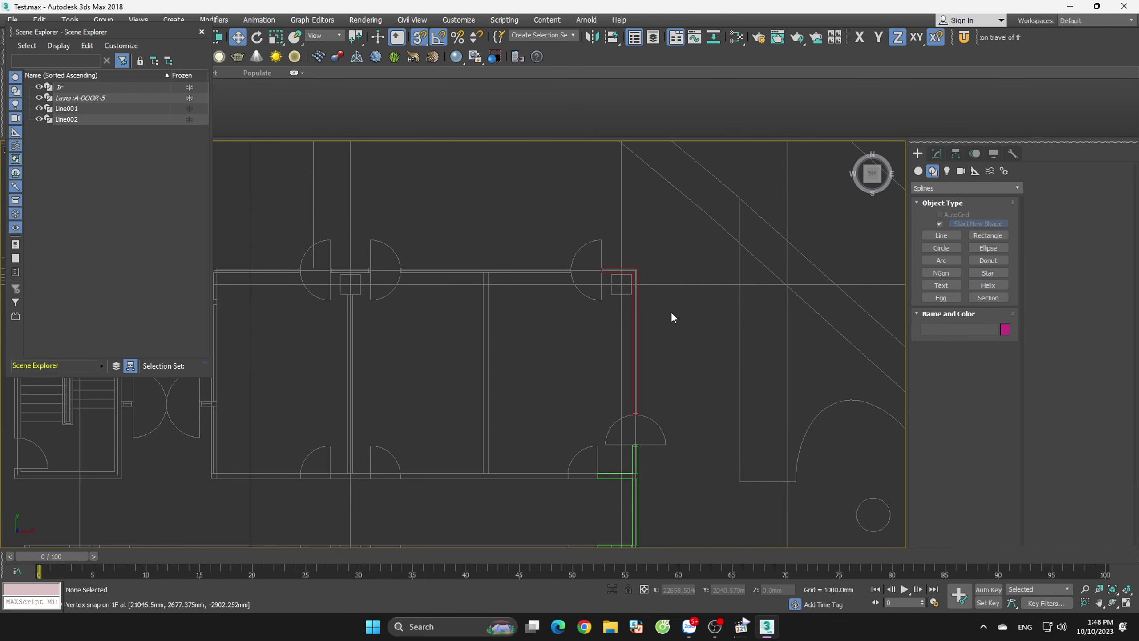
pyautogui.scroll(2, 717, 297)
# - Trace the wall ending at the door arc as closed spline Line003
pyautogui.click(941, 235)
pyautogui.scroll(3, 538, 316)
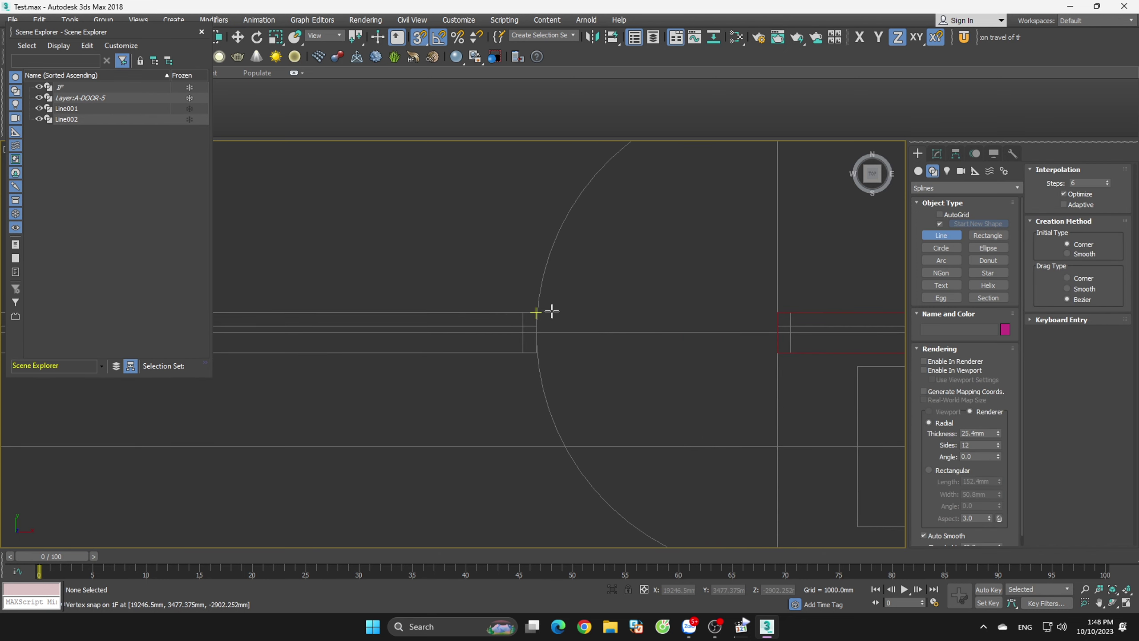
pyautogui.click(537, 311)
pyautogui.scroll(-3, 718, 372)
pyautogui.moveTo(750, 387); pyautogui.dragTo(879, 386, button='middle')
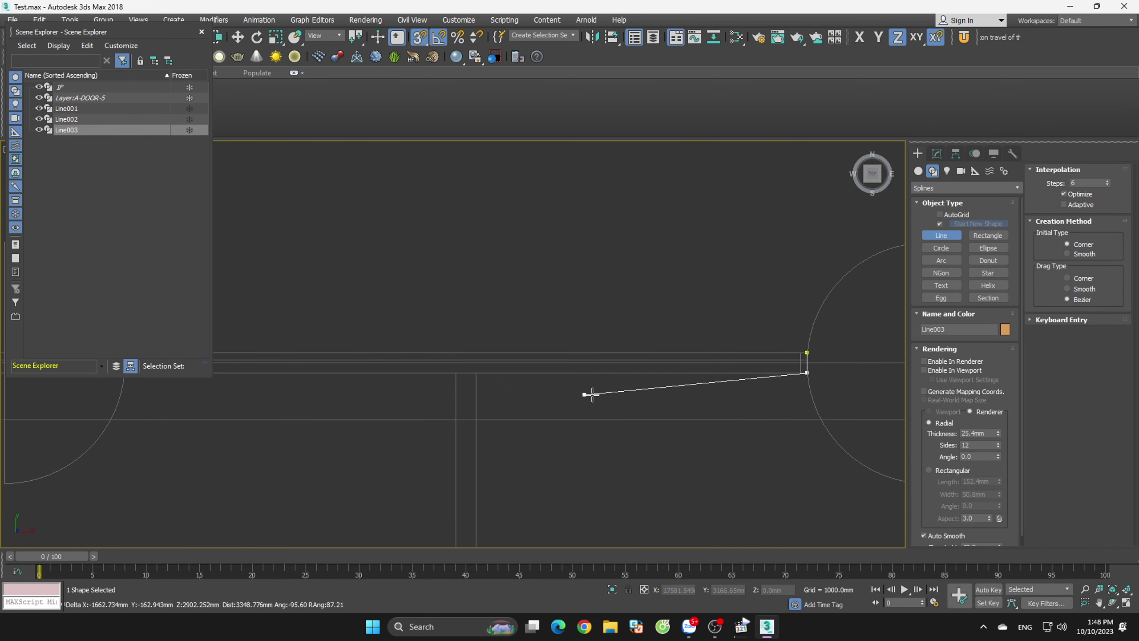
pyautogui.scroll(1, 449, 382)
pyautogui.scroll(4, 466, 385)
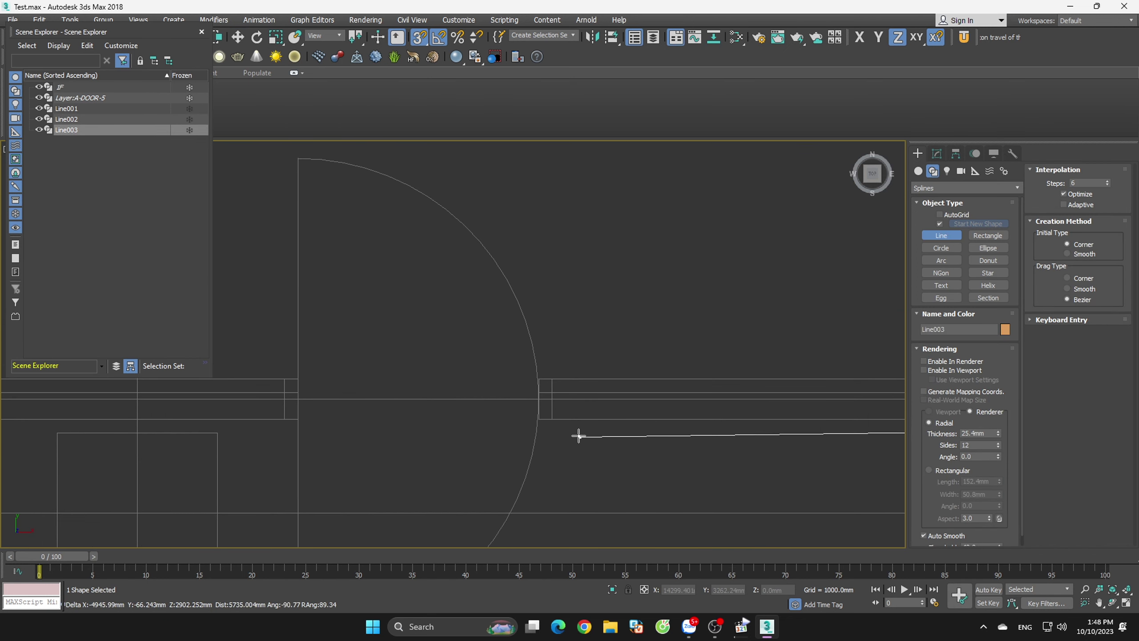
pyautogui.click(537, 366)
pyautogui.scroll(-2, 440, 376)
pyautogui.scroll(-2, 763, 375)
pyautogui.scroll(4, 796, 375)
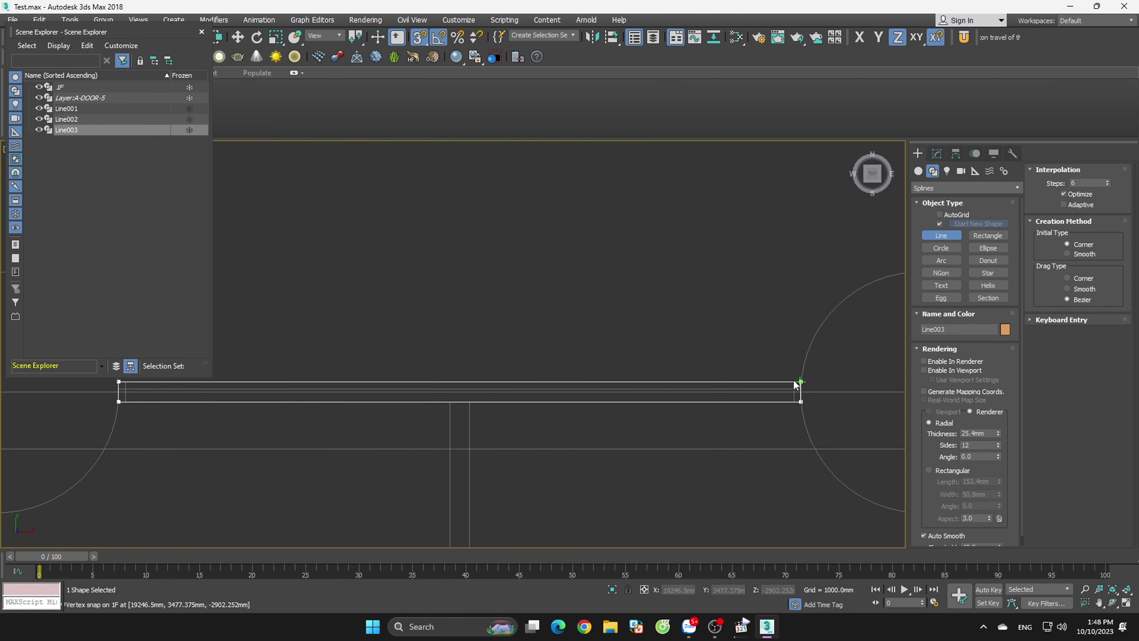
pyautogui.click(795, 382)
pyautogui.click(550, 349)
pyautogui.scroll(-5, 565, 297)
pyautogui.scroll(4, 536, 338)
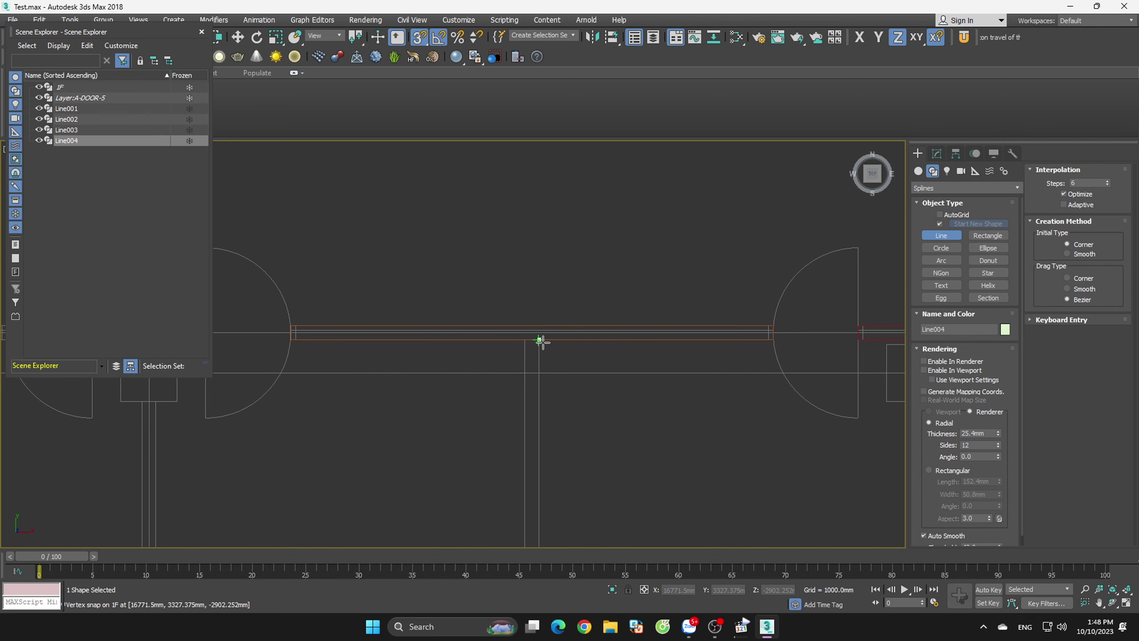
pyautogui.scroll(-4, 541, 341)
# - Trace the next wall section between door arcs as closed spline Line004
pyautogui.click(572, 331)
pyautogui.scroll(4, 590, 419)
pyautogui.click(550, 473)
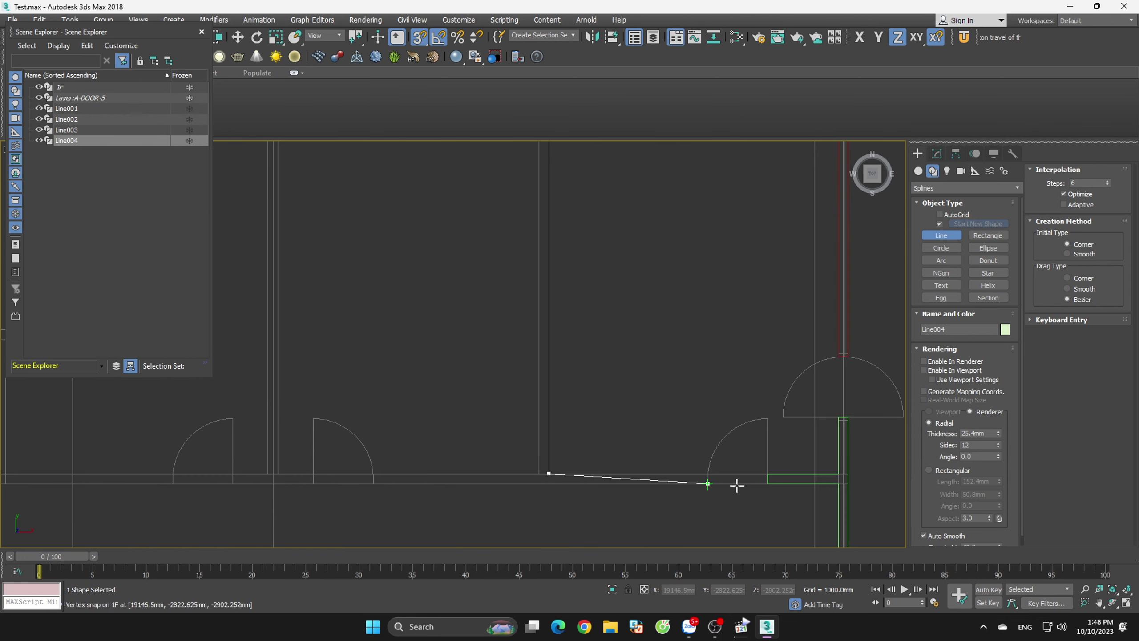
pyautogui.scroll(2, 737, 485)
pyautogui.click(692, 469)
pyautogui.moveTo(89, 469); pyautogui.dragTo(399, 467, button='middle')
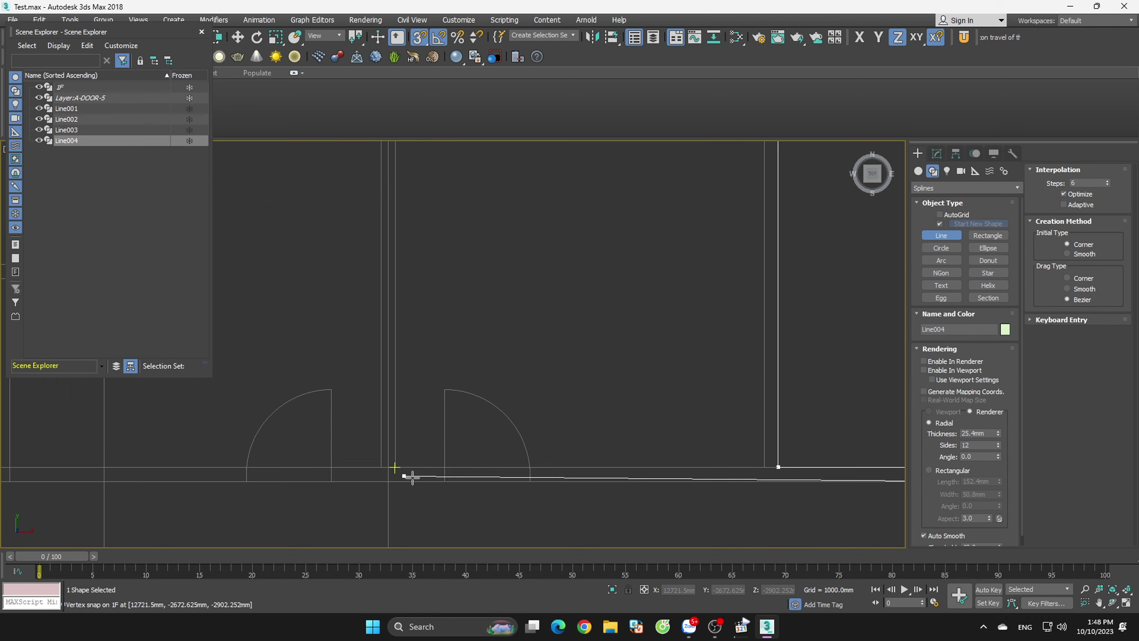
pyautogui.click(771, 467)
pyautogui.scroll(-3, 763, 467)
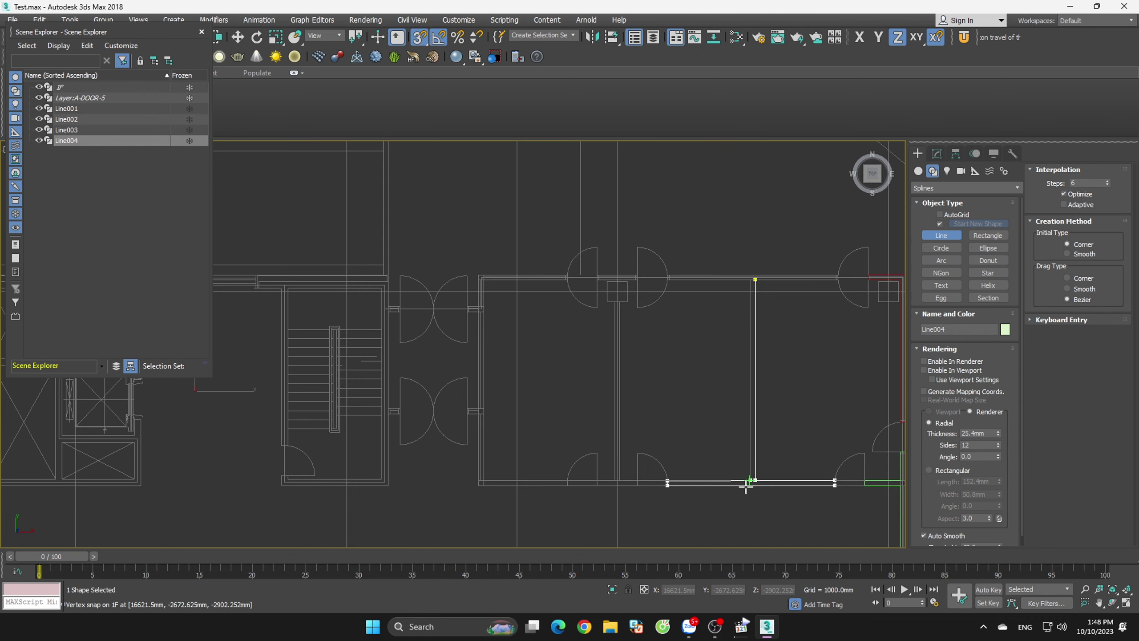
pyautogui.scroll(3, 752, 301)
pyautogui.scroll(3, 469, 289)
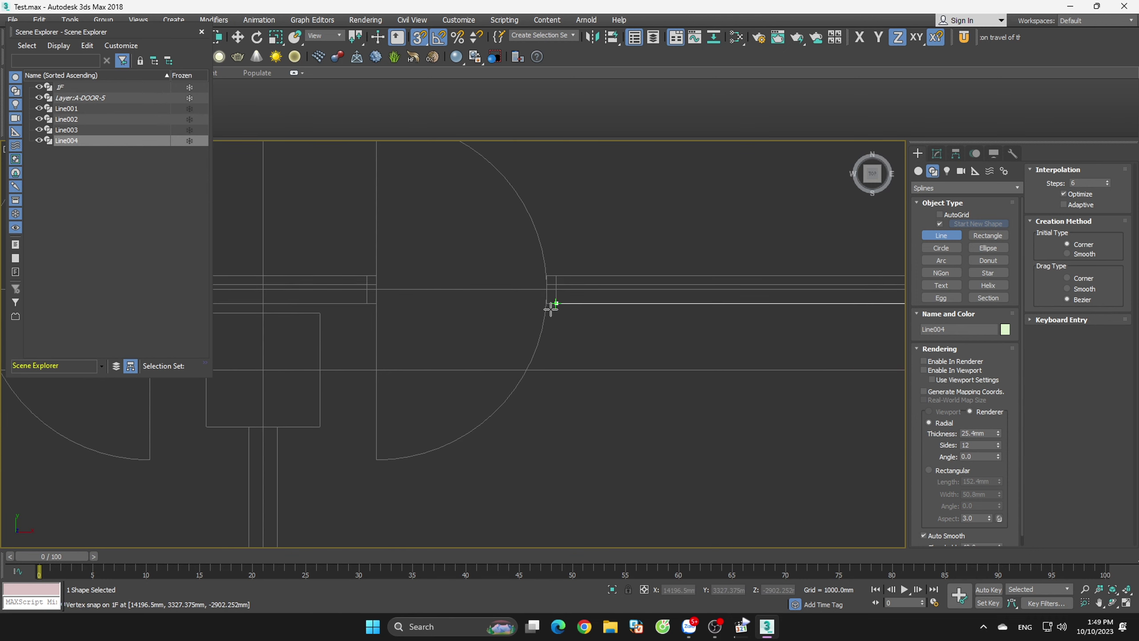
pyautogui.click(548, 275)
pyautogui.scroll(-3, 548, 276)
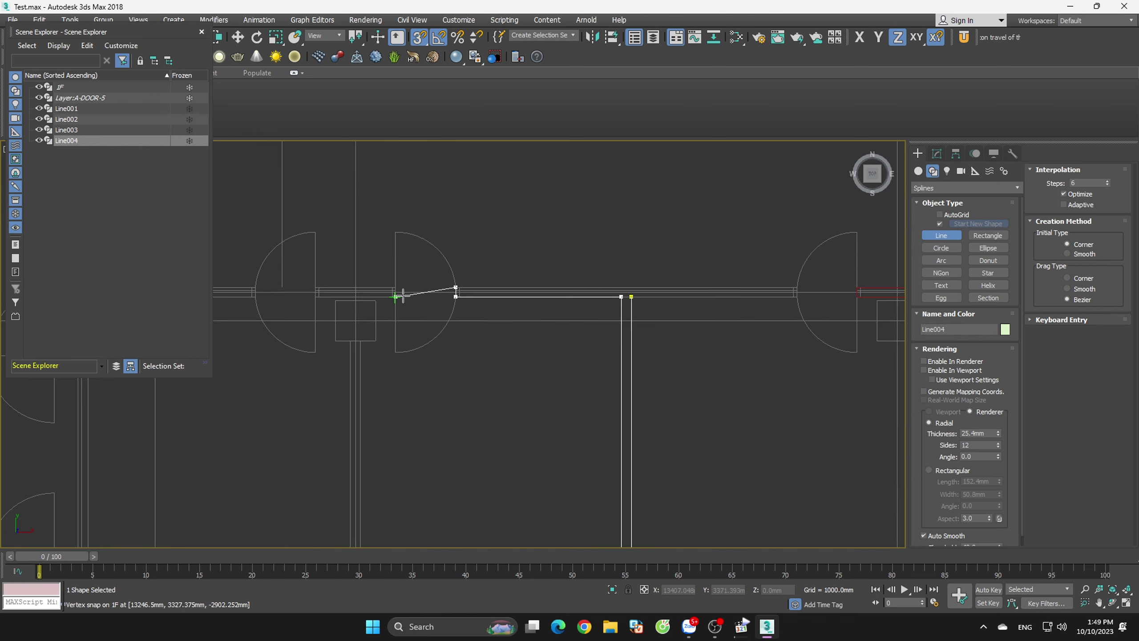
pyautogui.scroll(3, 821, 270)
pyautogui.click(748, 319)
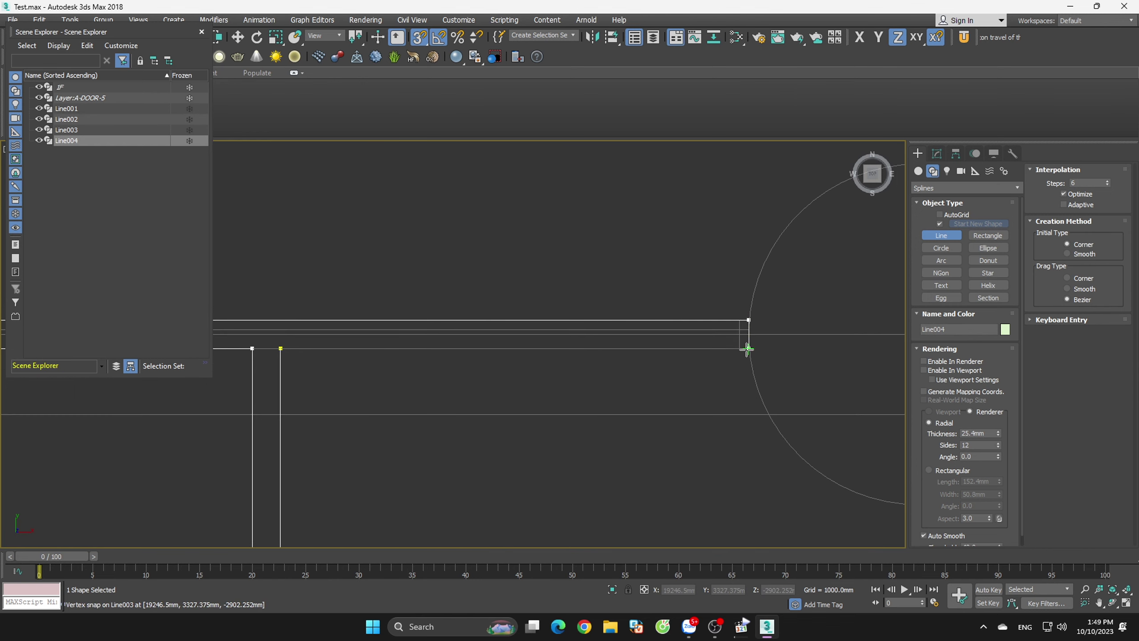
pyautogui.click(747, 349)
pyautogui.click(281, 349)
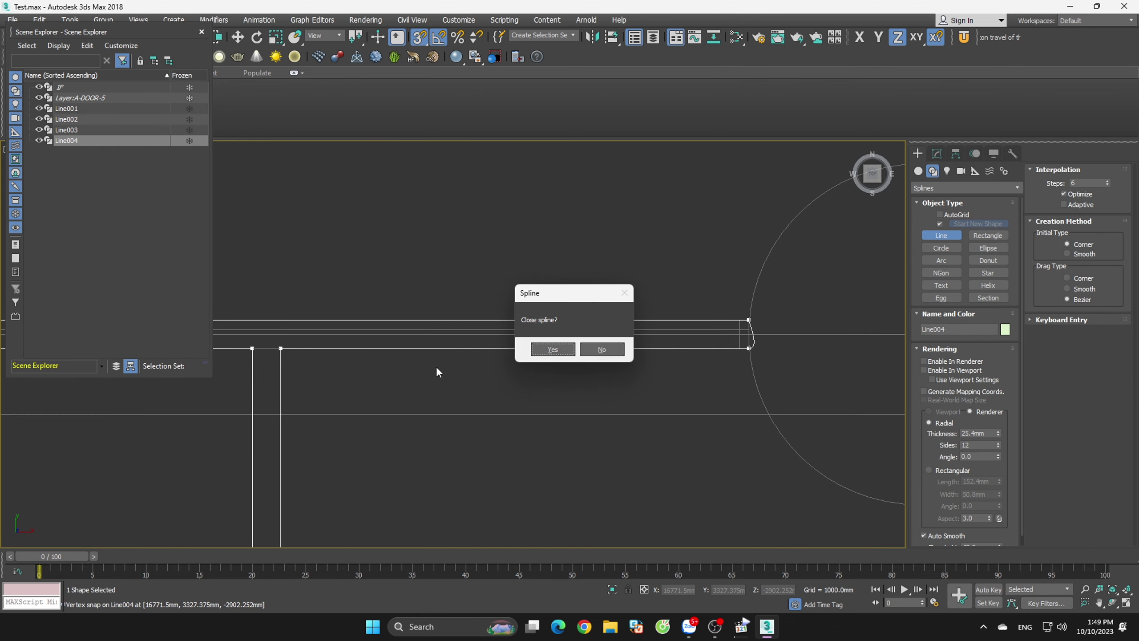
pyautogui.click(573, 355)
# - Convert all of Line004's vertices to Corner type to straighten its curved end
pyautogui.scroll(2, 790, 296)
pyautogui.scroll(1, 757, 304)
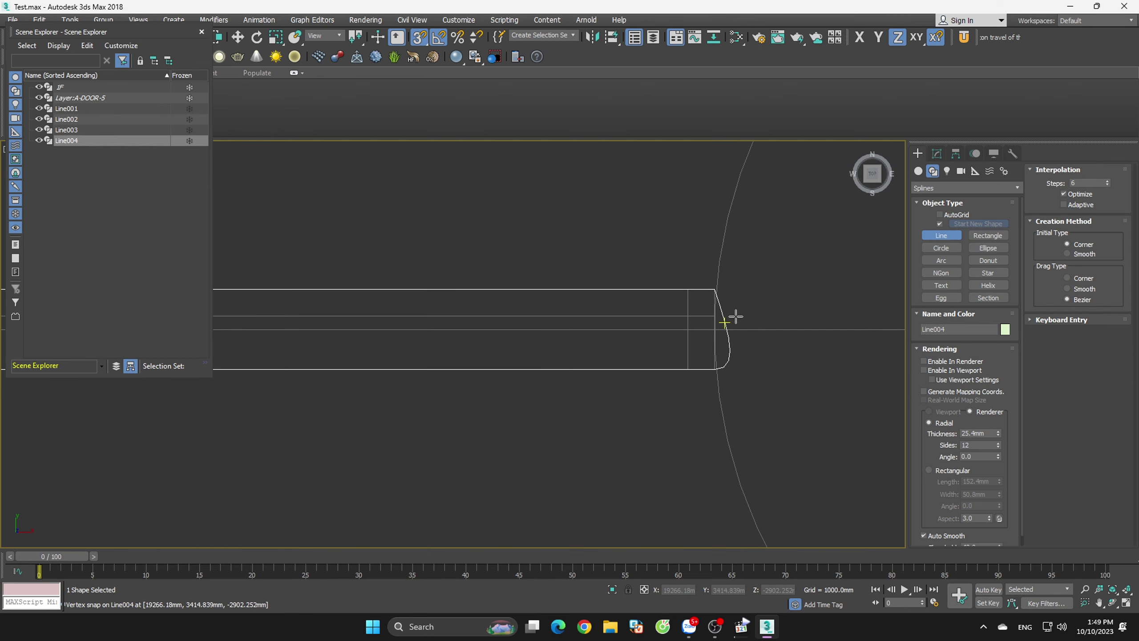
pyautogui.scroll(2, 736, 317)
pyautogui.rightClick(745, 316)
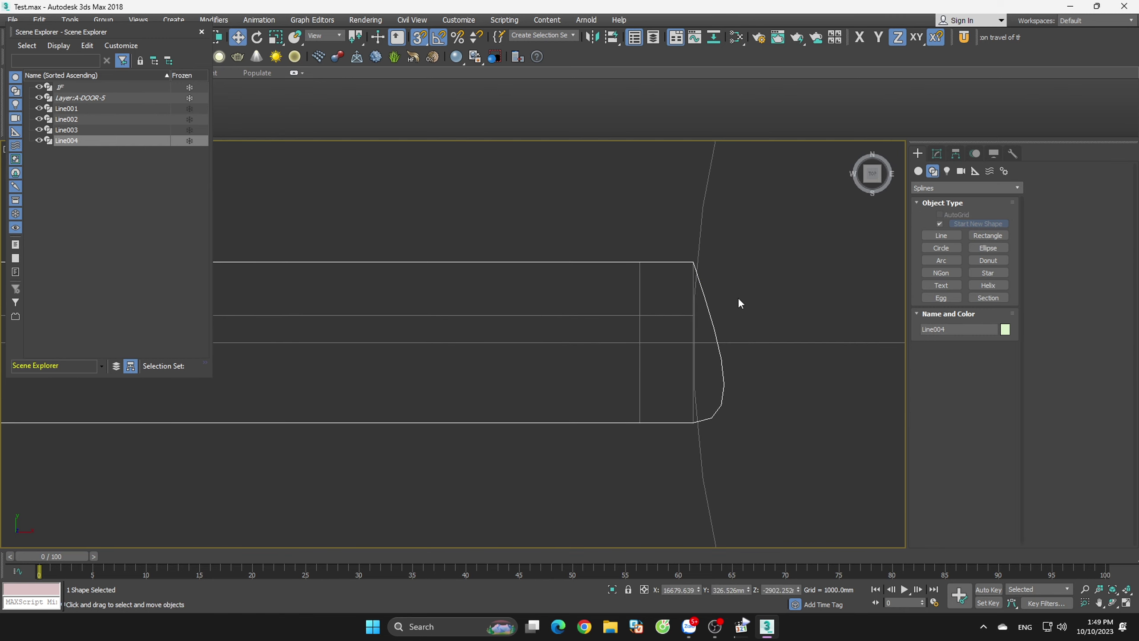
pyautogui.press('1')
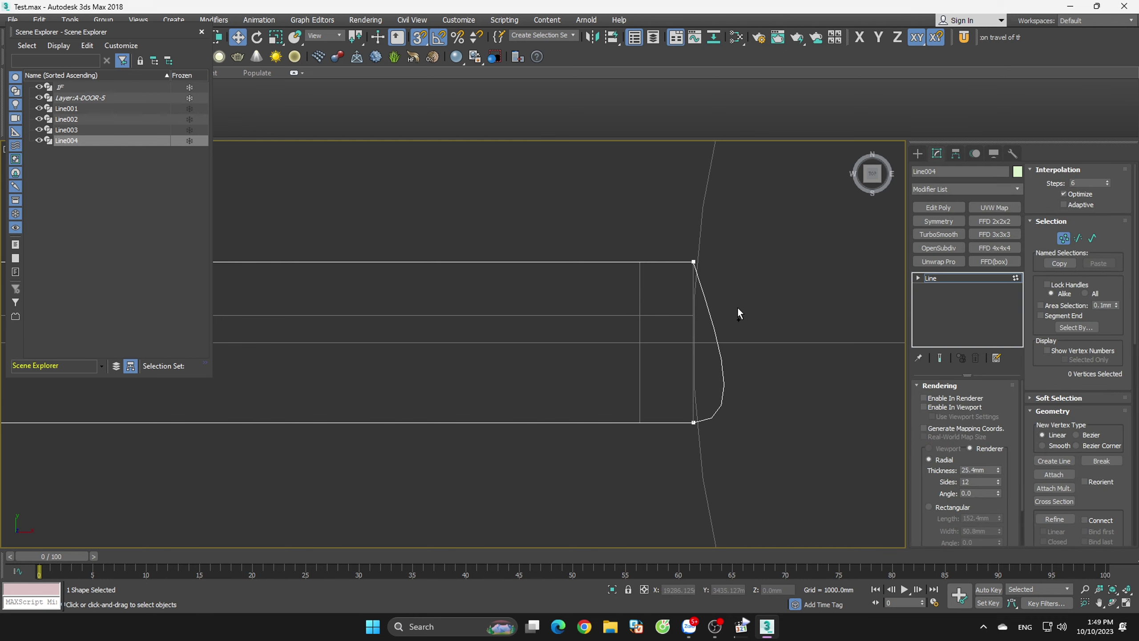
pyautogui.hotkey('ctrl', 'a')
pyautogui.rightClick(710, 295)
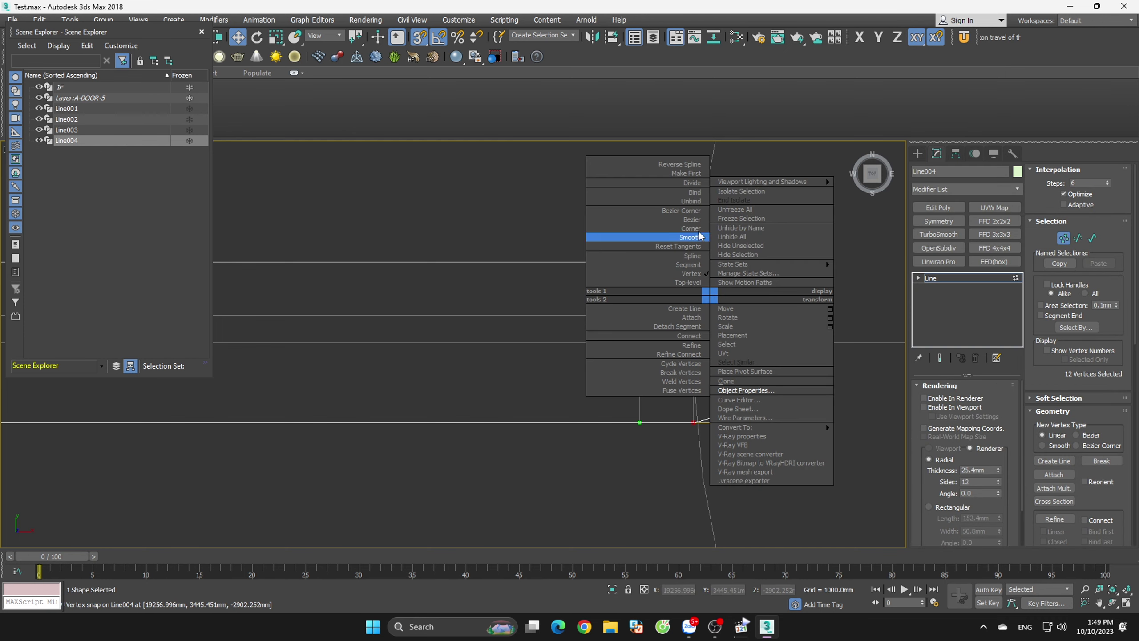
pyautogui.click(749, 232)
pyautogui.scroll(-3, 842, 300)
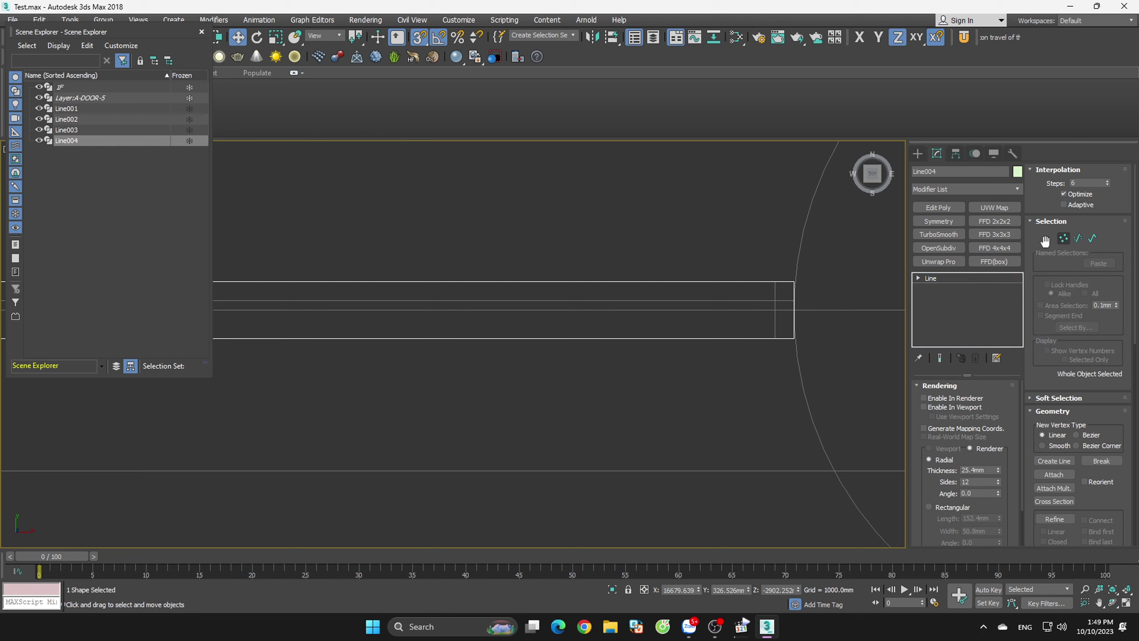
pyautogui.click(888, 211)
pyautogui.click(919, 153)
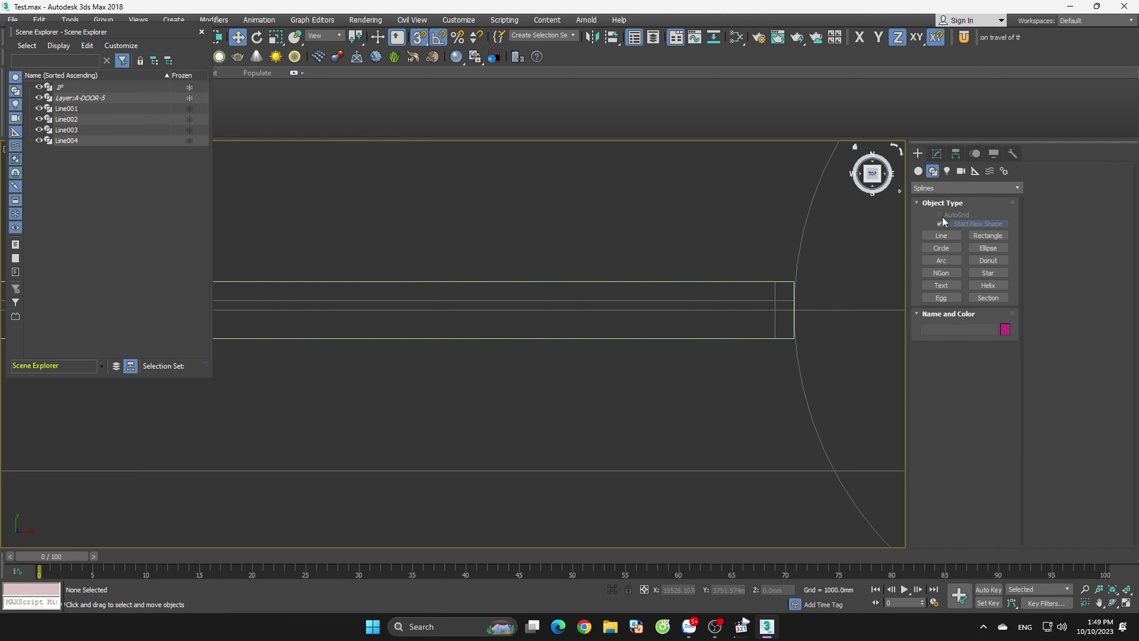
# - Trace the small wall strip as closed spline Line005
pyautogui.click(921, 239)
pyautogui.scroll(-2, 816, 287)
pyautogui.scroll(-2, 582, 287)
pyautogui.scroll(4, 557, 288)
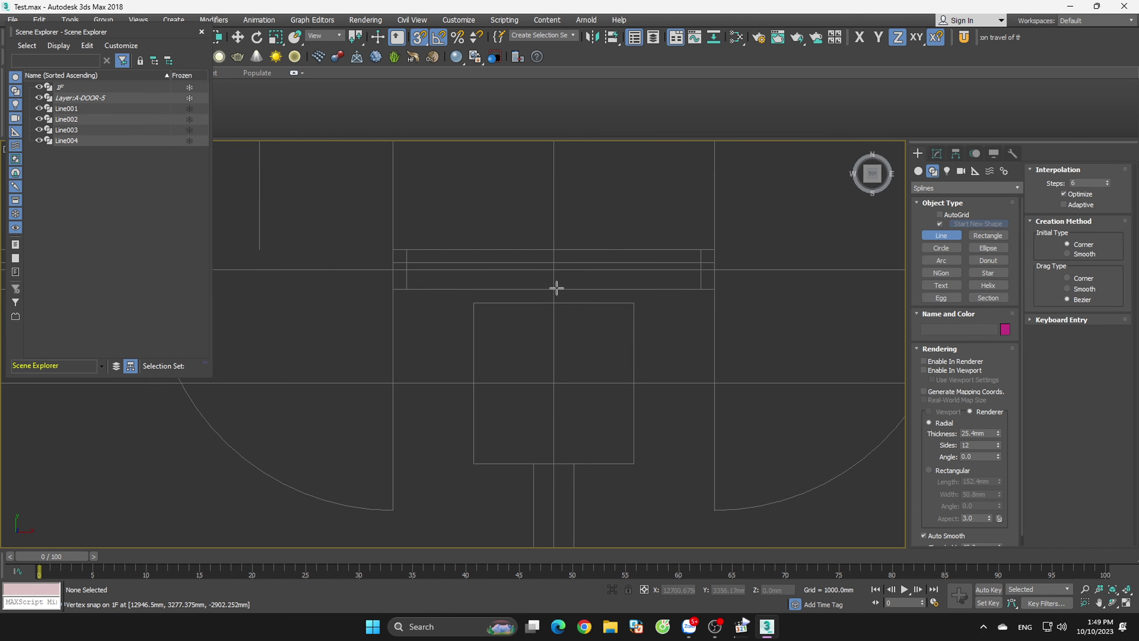
pyautogui.click(397, 242)
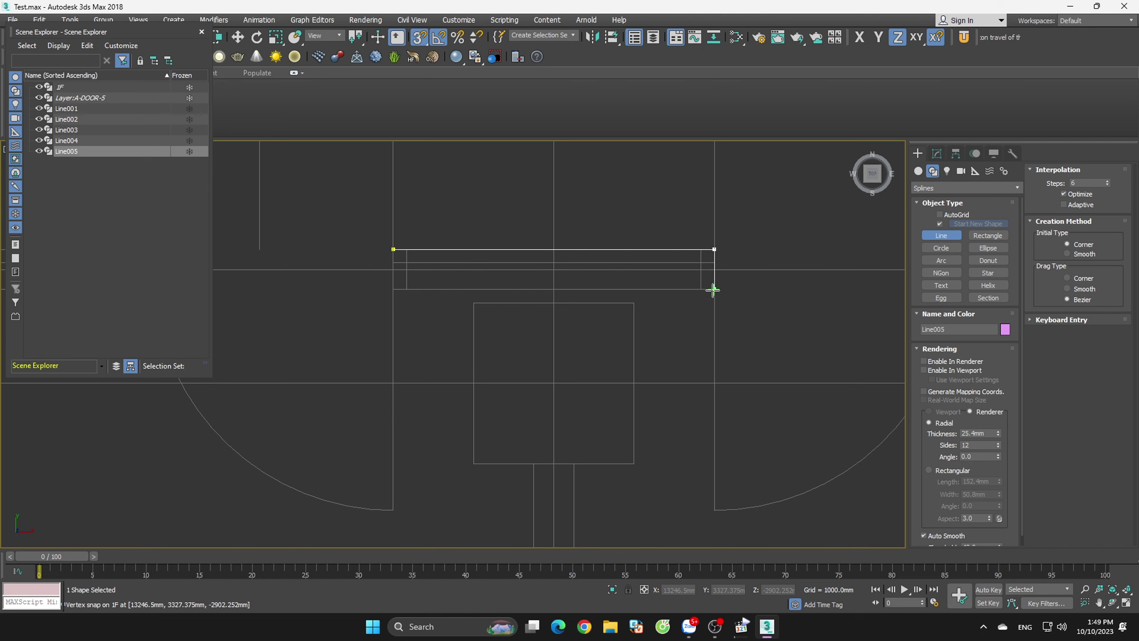
pyautogui.click(394, 249)
pyautogui.click(549, 346)
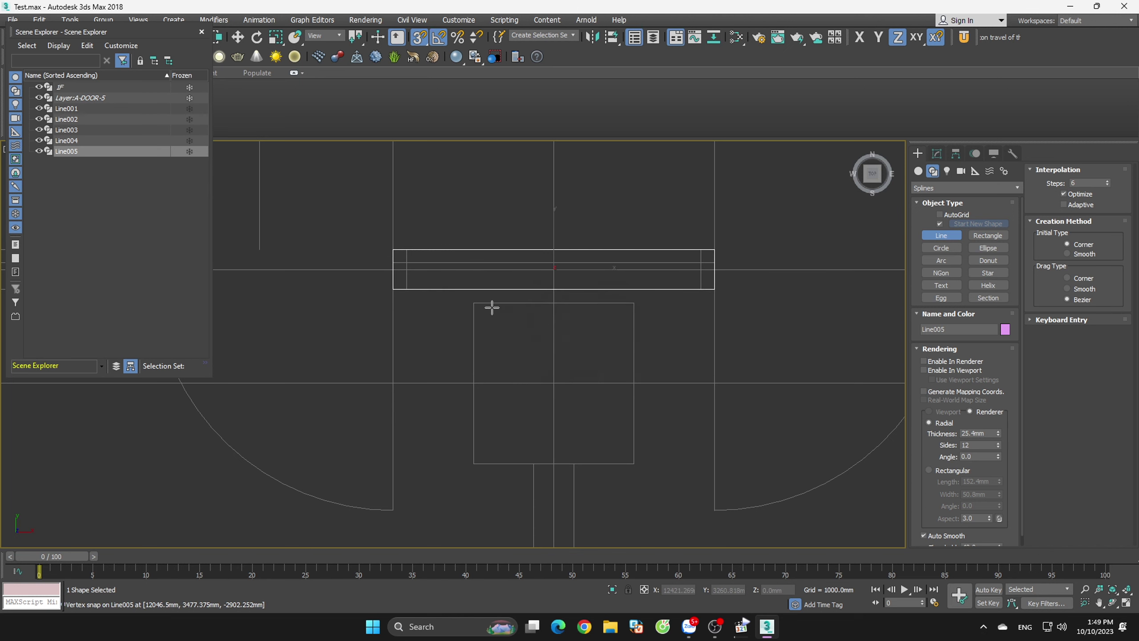
# - Outline the square column with four corners as closed spline Line006
pyautogui.click(474, 303)
pyautogui.click(634, 303)
pyautogui.click(634, 463)
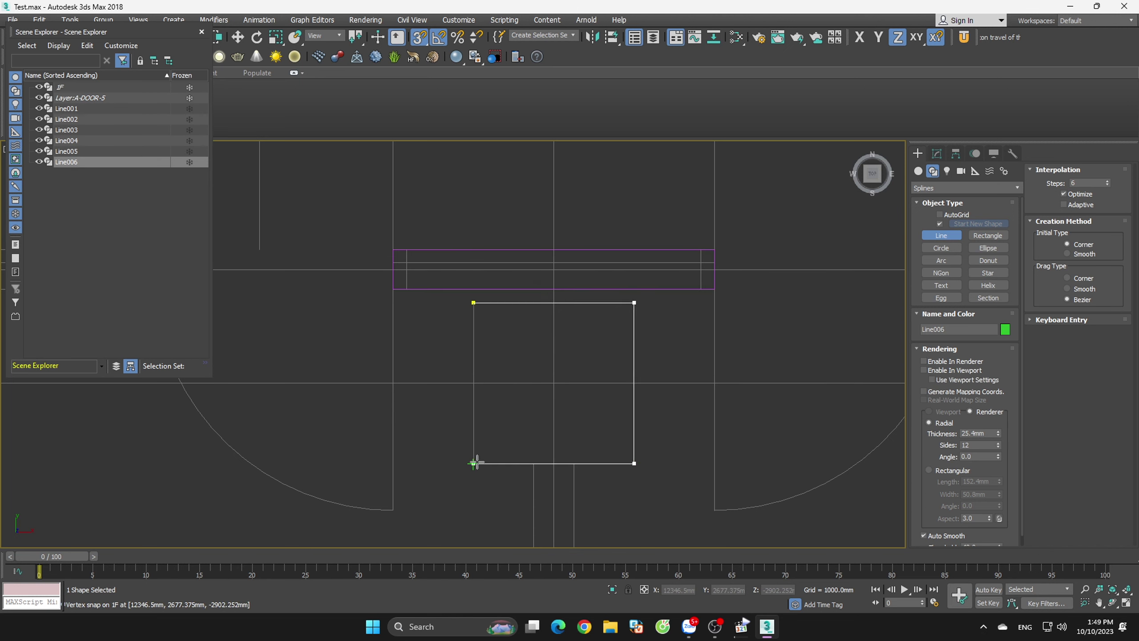
pyautogui.click(474, 464)
pyautogui.click(473, 303)
pyautogui.click(550, 346)
# - Outline the second column as closed spline Line007 and stop drawing lines
pyautogui.click(534, 464)
pyautogui.scroll(-5, 588, 251)
pyautogui.scroll(-3, 597, 244)
pyautogui.scroll(5, 641, 318)
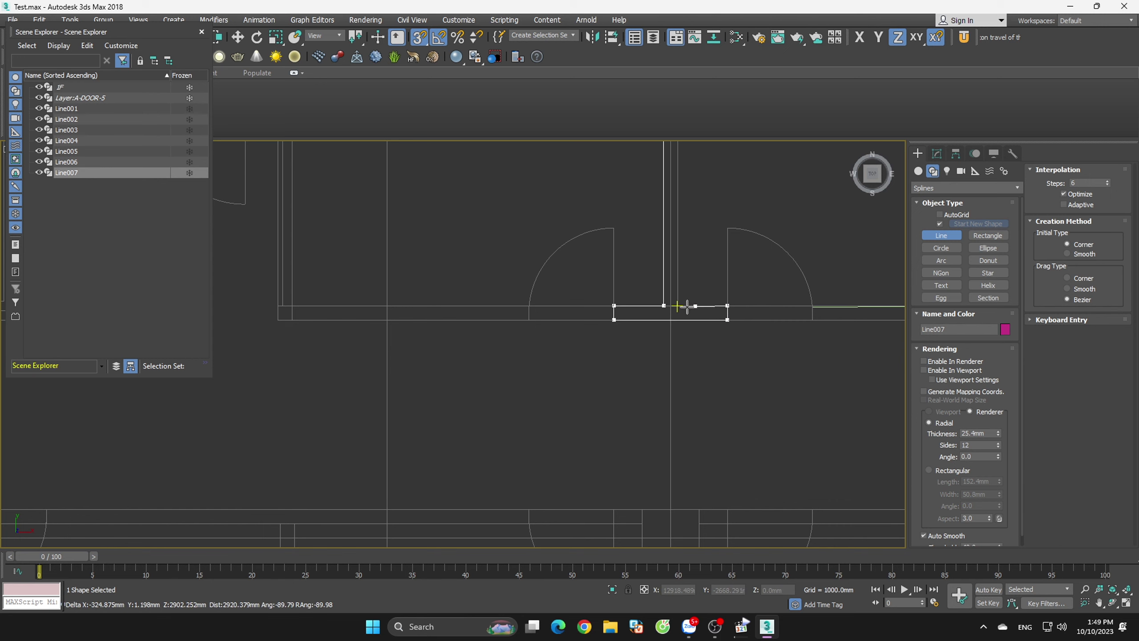
pyautogui.click(670, 320)
pyautogui.scroll(-3, 631, 424)
pyautogui.scroll(3, 656, 249)
pyautogui.scroll(2, 608, 301)
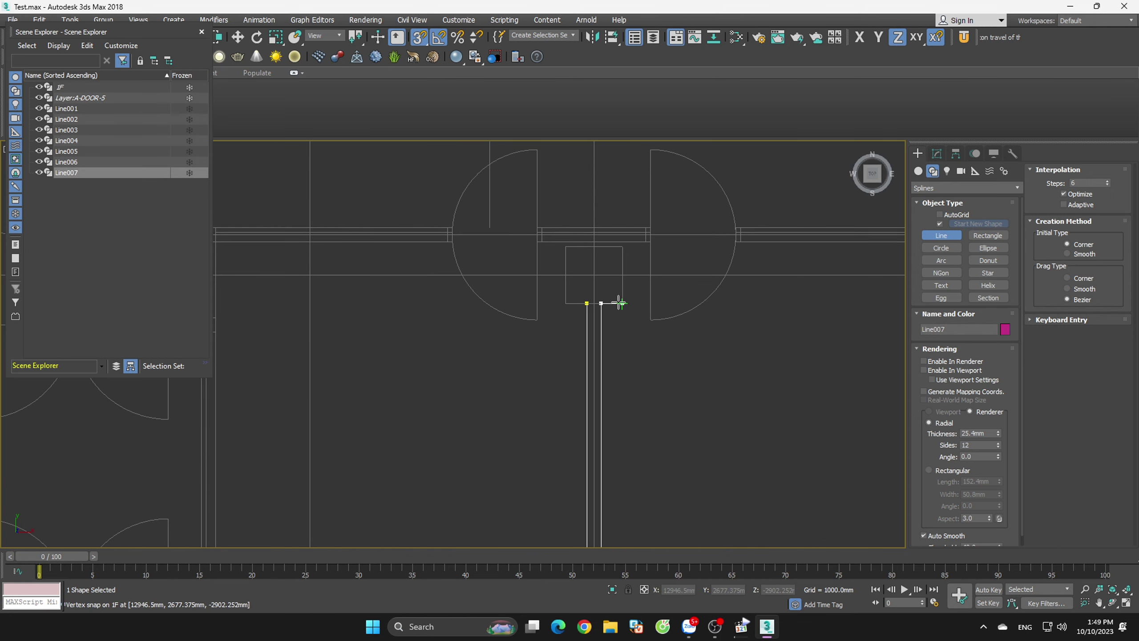
pyautogui.click(580, 302)
pyautogui.click(549, 348)
pyautogui.rightClick(695, 332)
# - Check Line007, then window-select all seven traced outlines
pyautogui.scroll(-3, 623, 292)
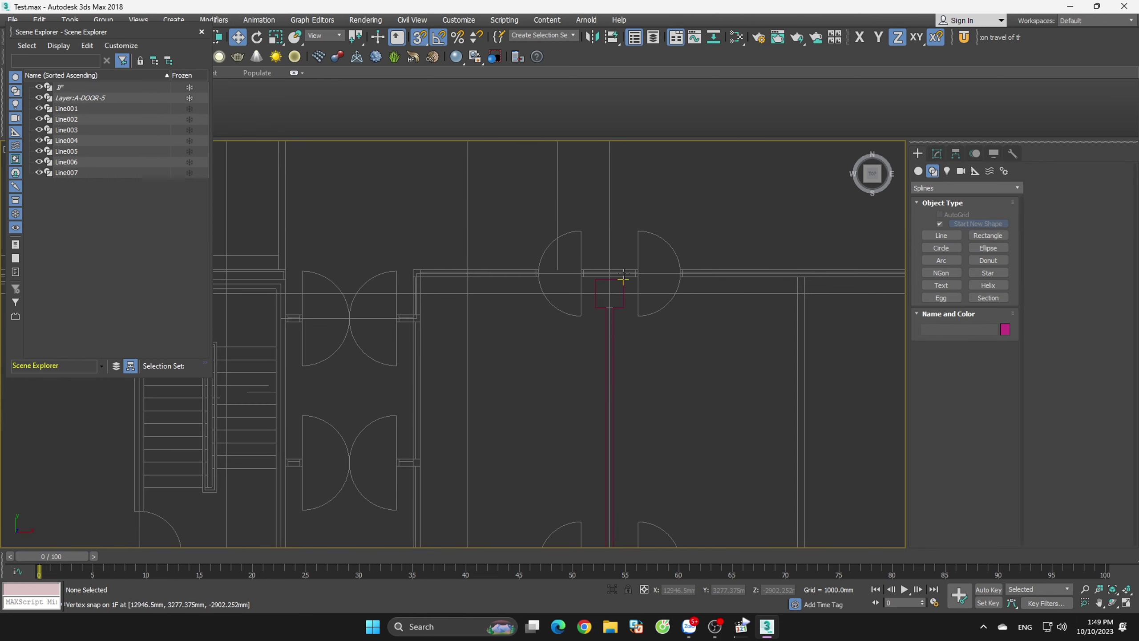
pyautogui.scroll(3, 622, 270)
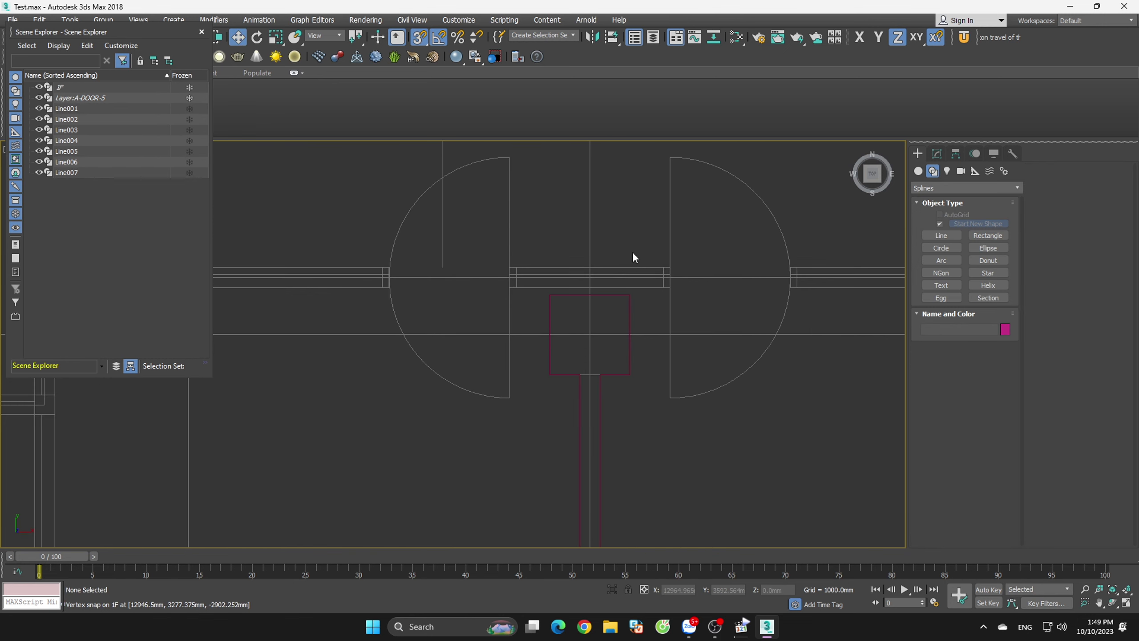
pyautogui.click(652, 269)
pyautogui.scroll(-3, 616, 243)
pyautogui.click(697, 315)
pyautogui.scroll(1, 598, 258)
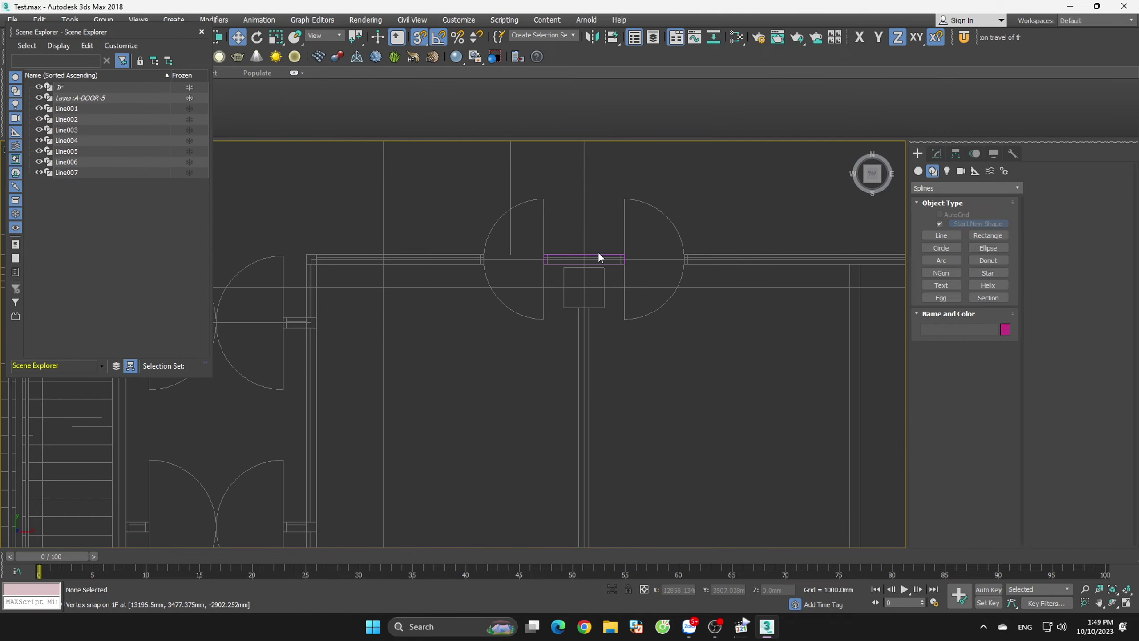
pyautogui.scroll(-3, 600, 257)
pyautogui.scroll(-2, 591, 196)
pyautogui.moveTo(591, 197); pyautogui.dragTo(832, 513)
# - Orbit to a tilted 3D view and hide the floor plan to inspect the lines
pyautogui.scroll(3, 729, 283)
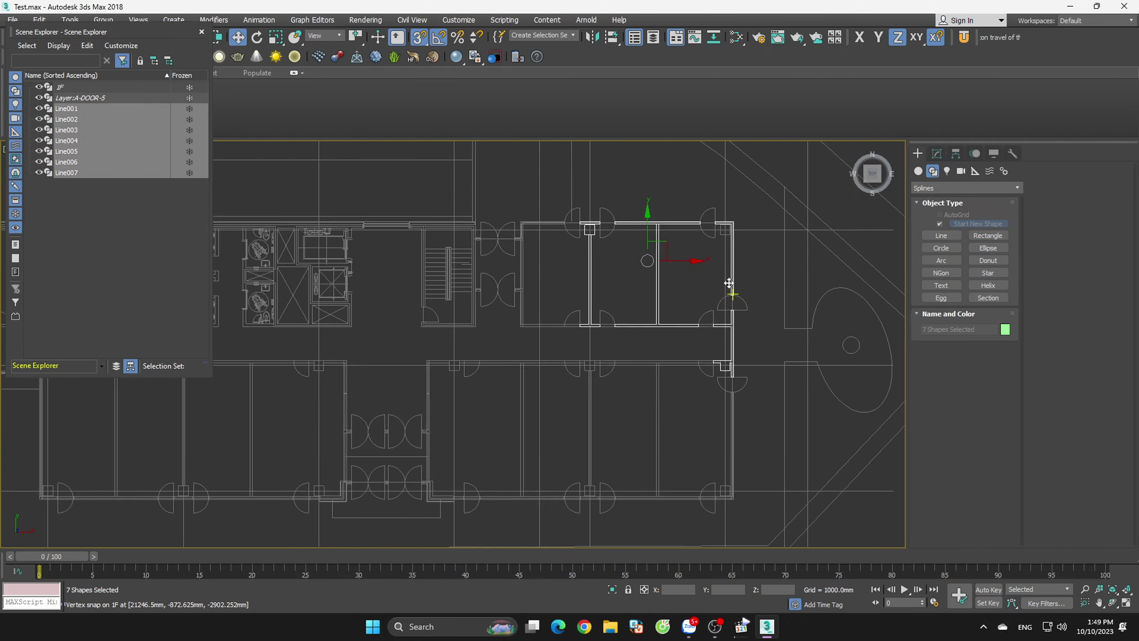
pyautogui.moveTo(729, 283)
pyautogui.keyDown('alt'); pyautogui.mouseDown(button='middle')
pyautogui.moveTo(758, 308)
pyautogui.moveTo(756, 282)
pyautogui.mouseUp(button='middle'); pyautogui.keyUp('alt')
pyautogui.hotkey('alt', 'q')
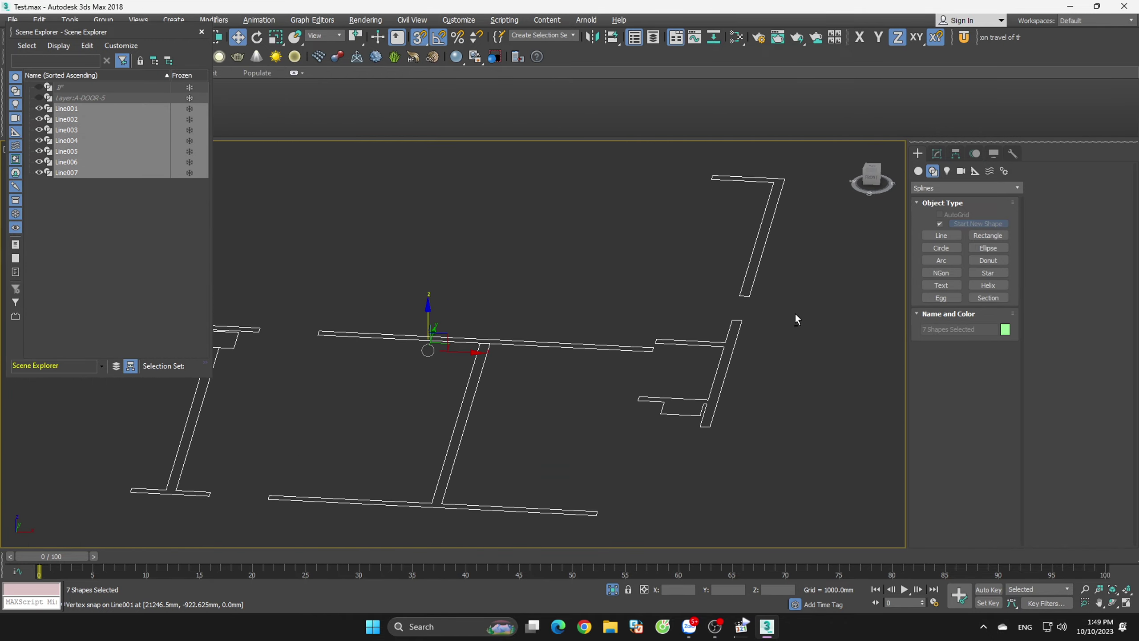
pyautogui.click(796, 315)
pyautogui.click(623, 350)
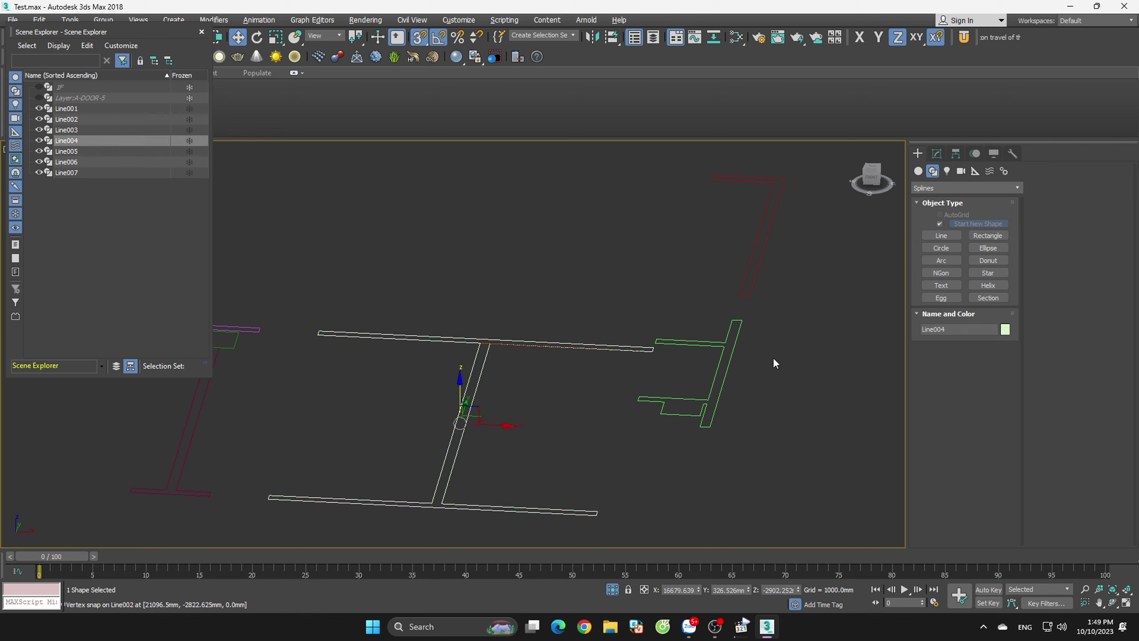
pyautogui.click(772, 357)
pyautogui.scroll(5, 499, 359)
# - Compare Line004's height with the others, then delete the stray Line003 spline
pyautogui.click(573, 361)
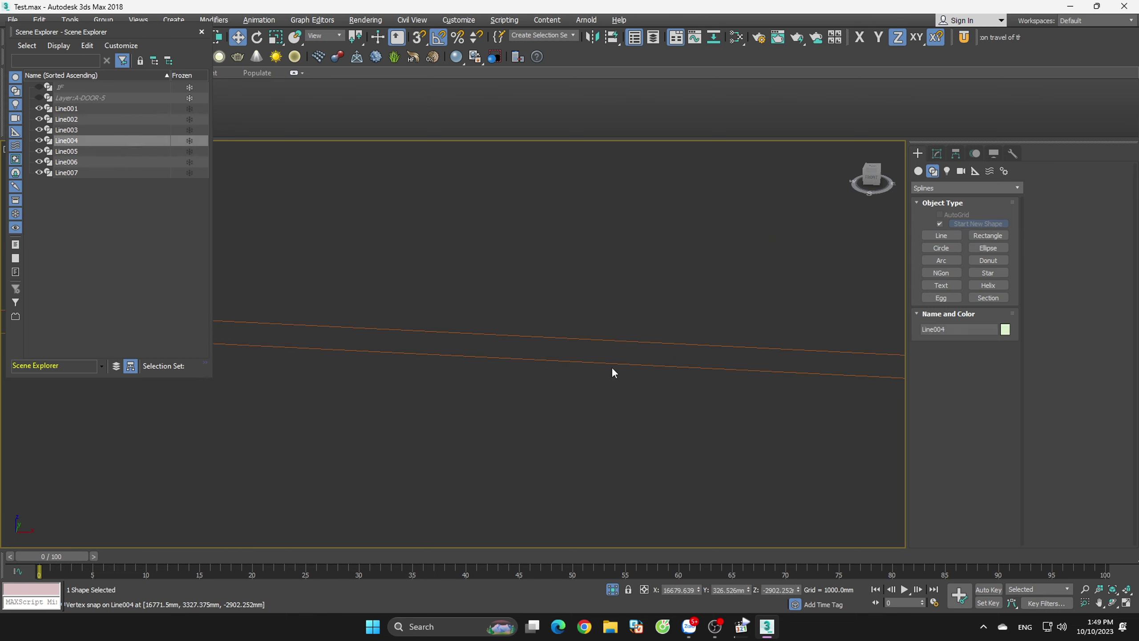
pyautogui.scroll(-2, 614, 372)
pyautogui.scroll(-3, 616, 369)
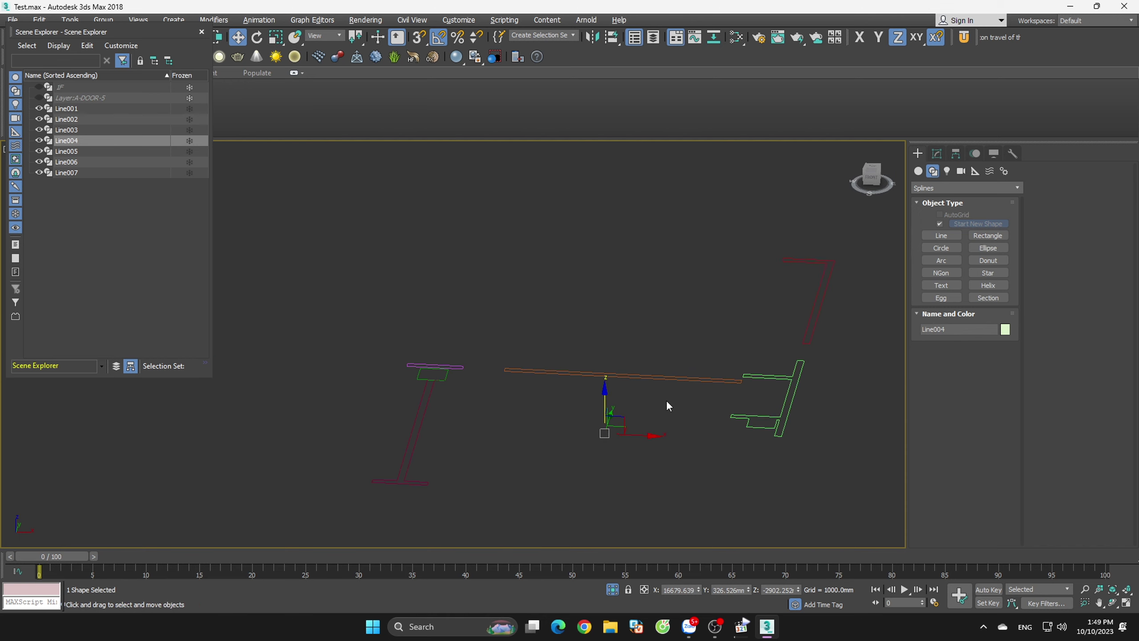
pyautogui.scroll(-2, 667, 402)
pyautogui.moveTo(596, 407); pyautogui.dragTo(663, 393)
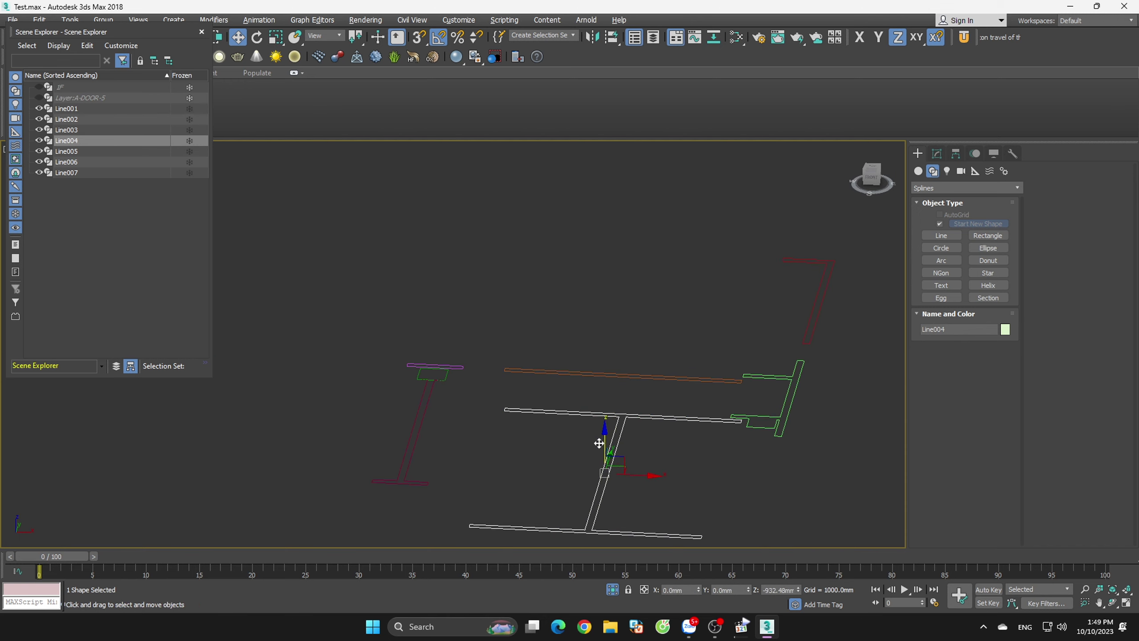
pyautogui.rightClick(622, 393)
pyautogui.moveTo(492, 333)
pyautogui.mouseDown()
pyautogui.moveTo(702, 406)
pyautogui.moveTo(737, 406)
pyautogui.mouseUp()
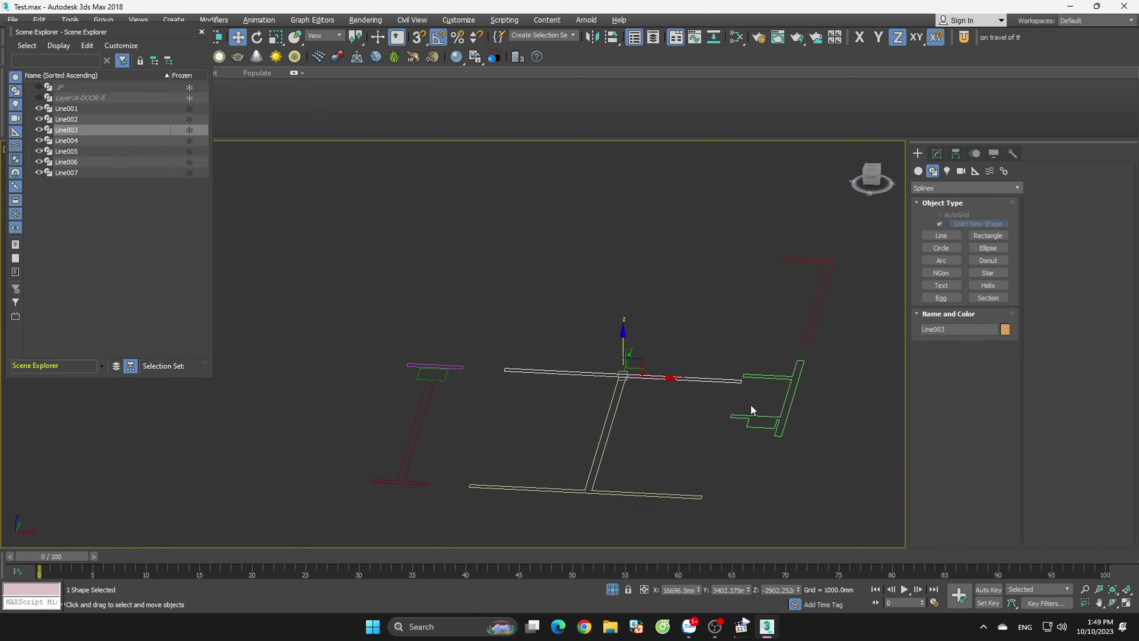
pyautogui.press('Delete')
# - Raise Line004 to the other splines and set the three left shapes to Z 0
pyautogui.click(715, 382)
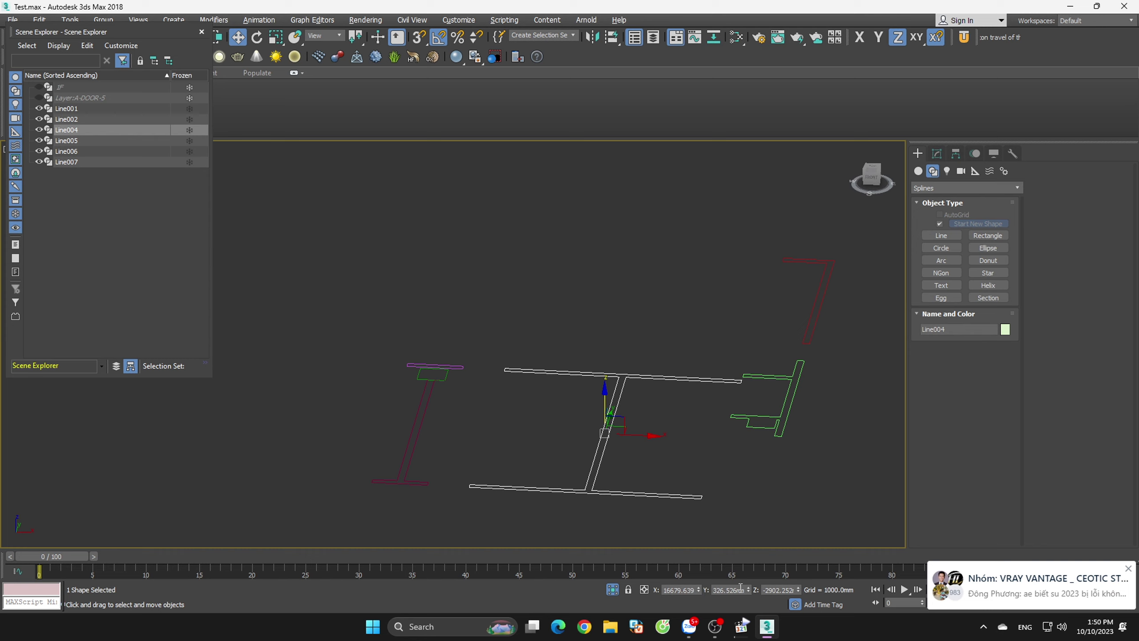
pyautogui.moveTo(798, 588); pyautogui.dragTo(734, 546)
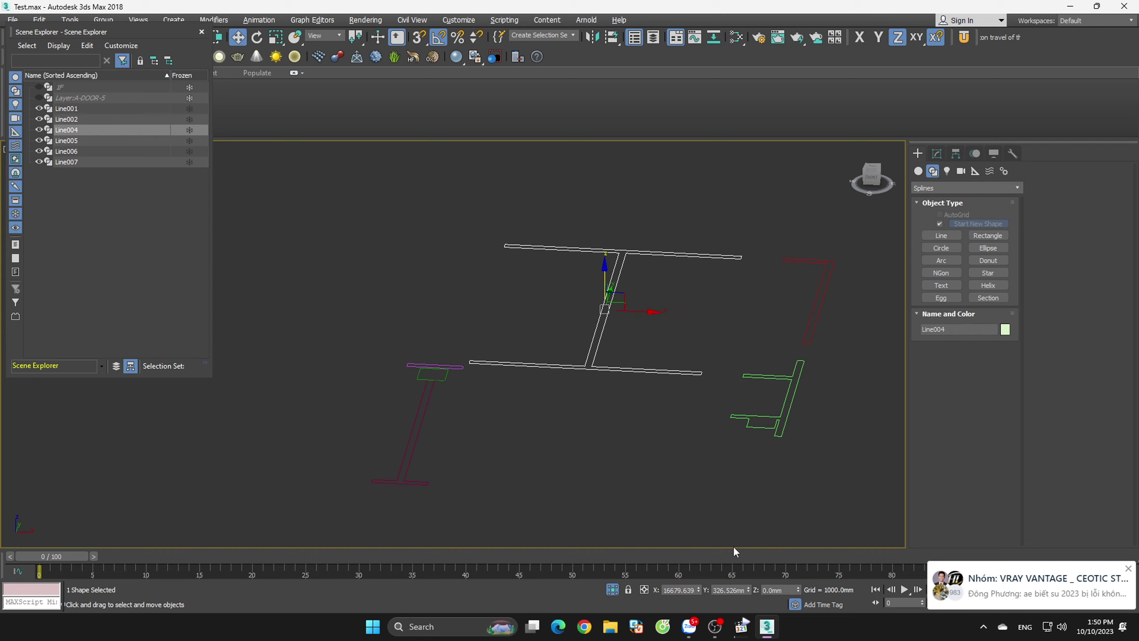
pyautogui.moveTo(359, 493); pyautogui.dragTo(441, 356)
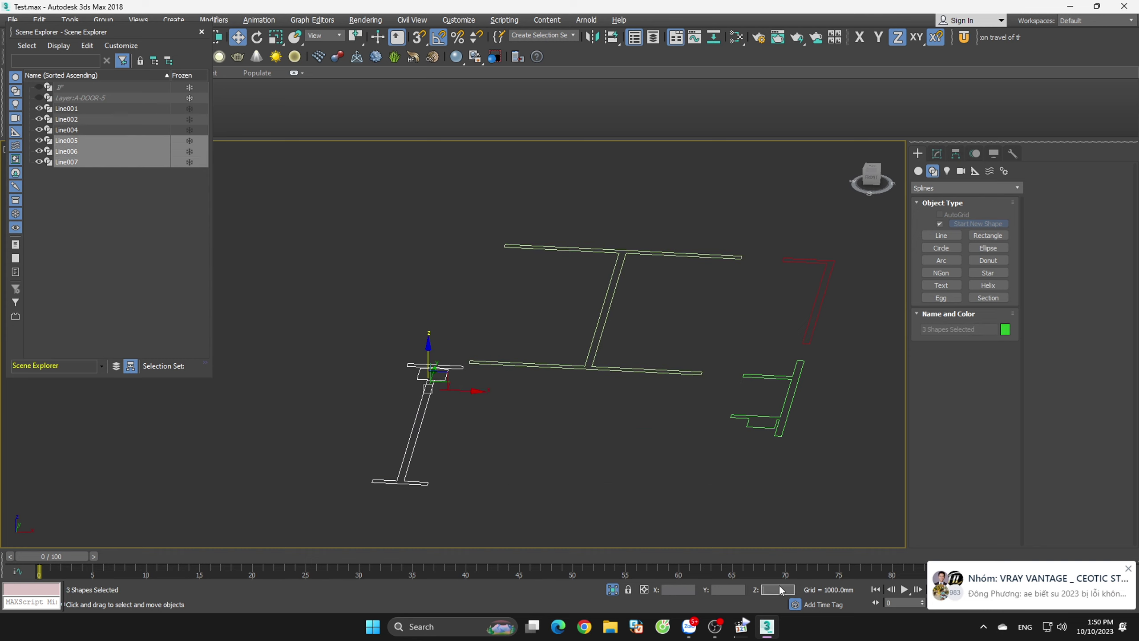
pyautogui.press('Return')
pyautogui.click(678, 426)
pyautogui.scroll(-3, 691, 444)
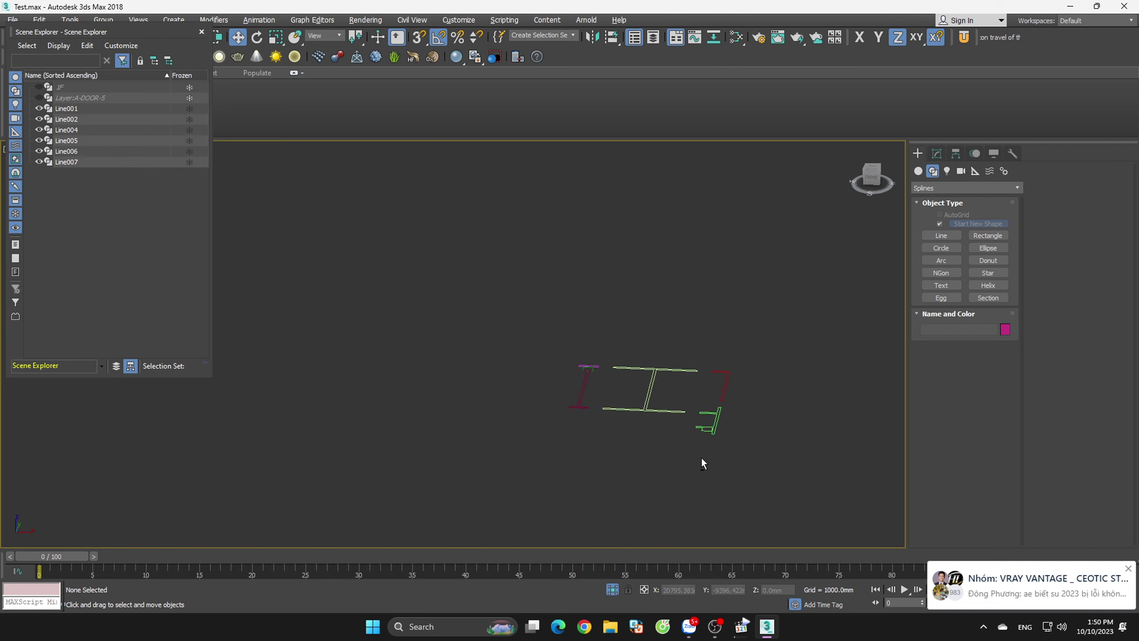
pyautogui.scroll(1, 703, 473)
# - Switch to the Top view and turn on 3D vertex snapping
pyautogui.click(873, 179)
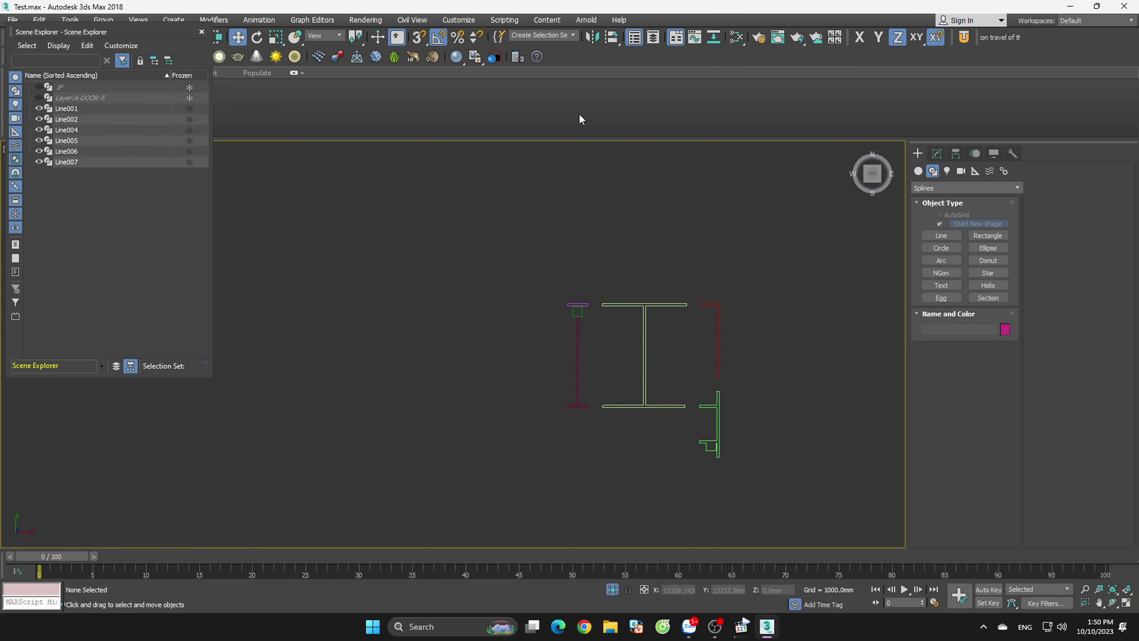
pyautogui.click(423, 41)
pyautogui.scroll(4, 632, 357)
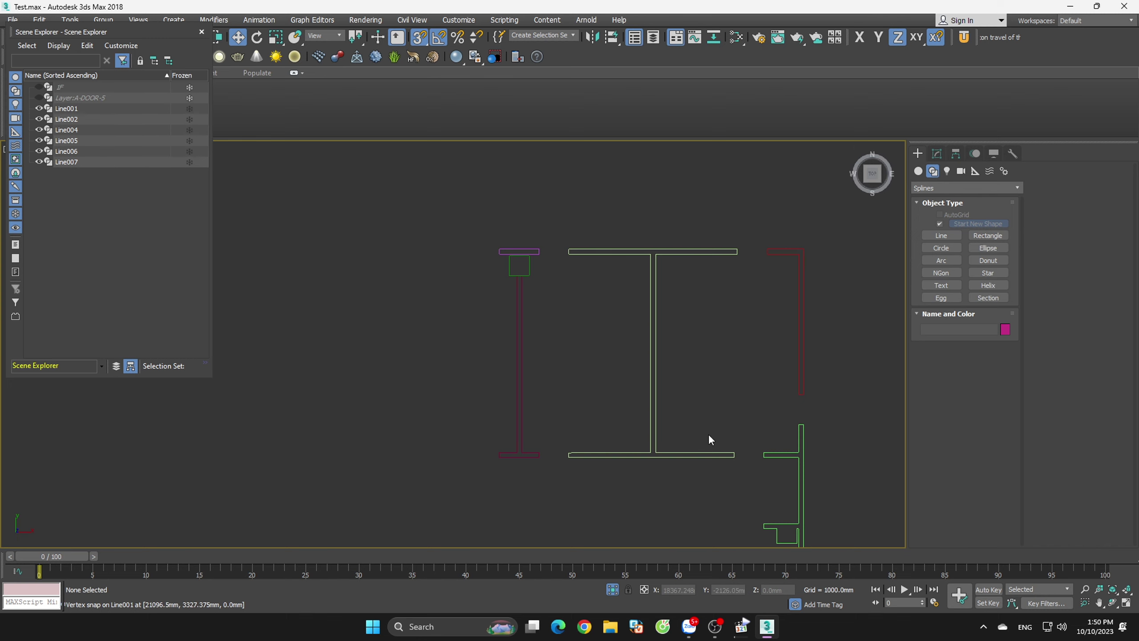
pyautogui.scroll(6, 391, 249)
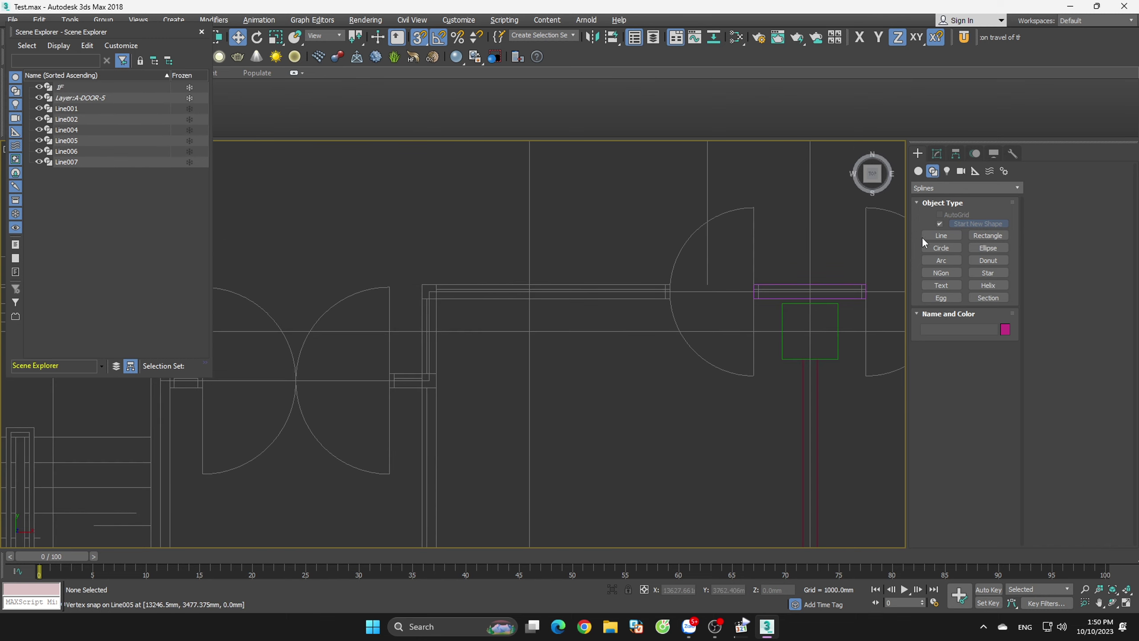
# - Start a line at the door jamb and trace the wall down to its lower-left corner
pyautogui.click(941, 235)
pyautogui.scroll(4, 686, 248)
pyautogui.click(688, 251)
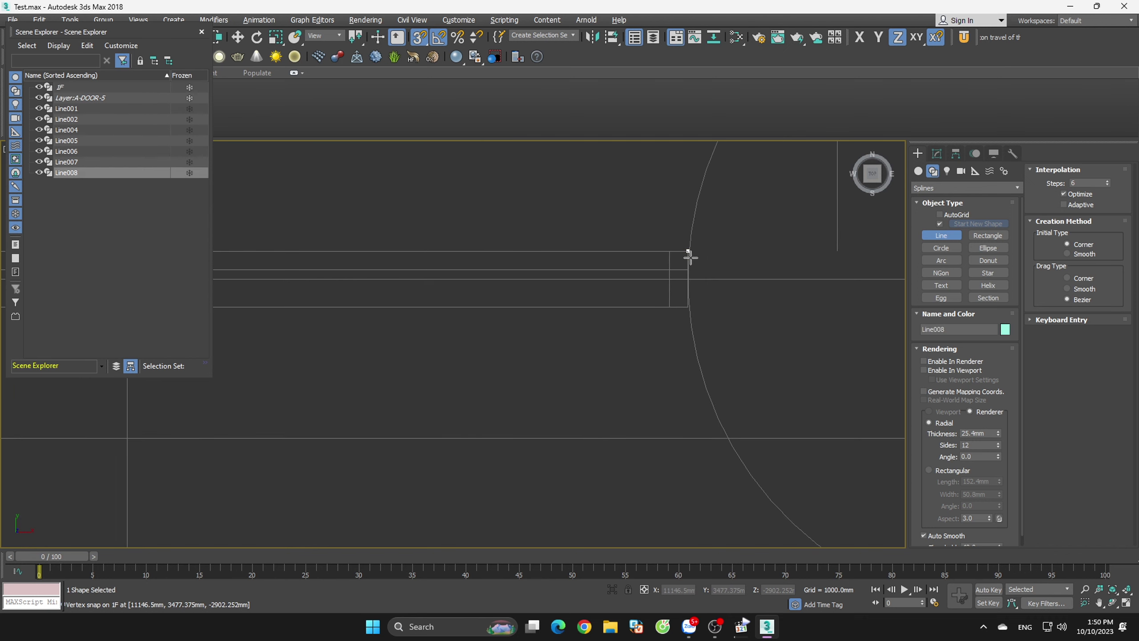
pyautogui.click(686, 306)
pyautogui.scroll(-6, 740, 333)
pyautogui.scroll(2, 399, 332)
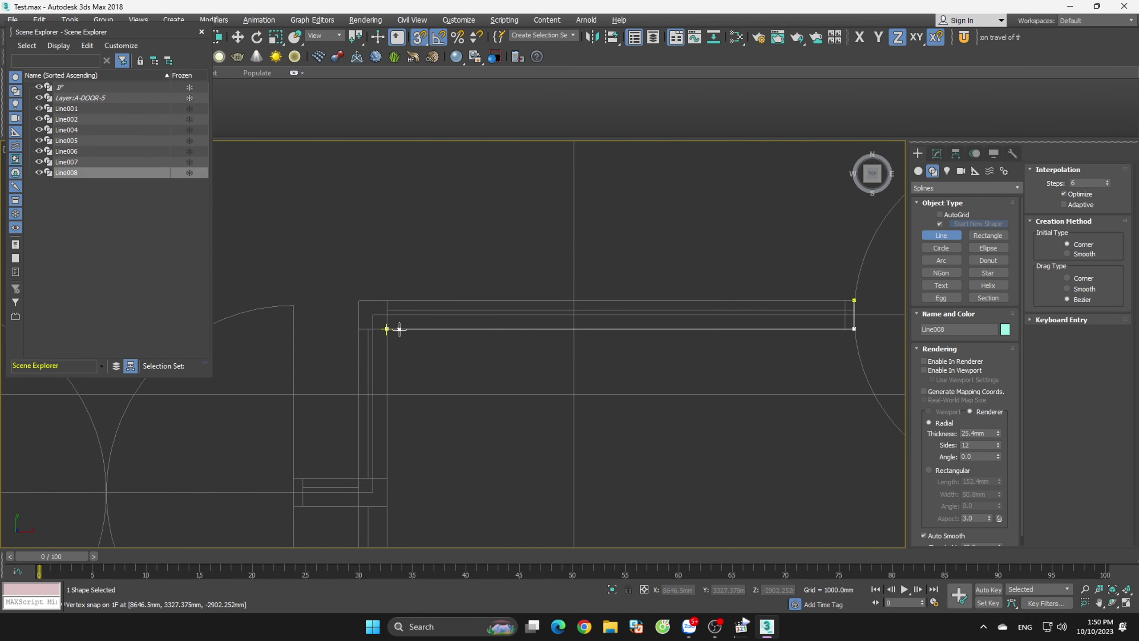
pyautogui.click(399, 329)
pyautogui.scroll(-4, 430, 399)
pyautogui.scroll(-5, 427, 427)
pyautogui.moveTo(426, 427); pyautogui.dragTo(521, 356, button='middle')
pyautogui.scroll(5, 453, 372)
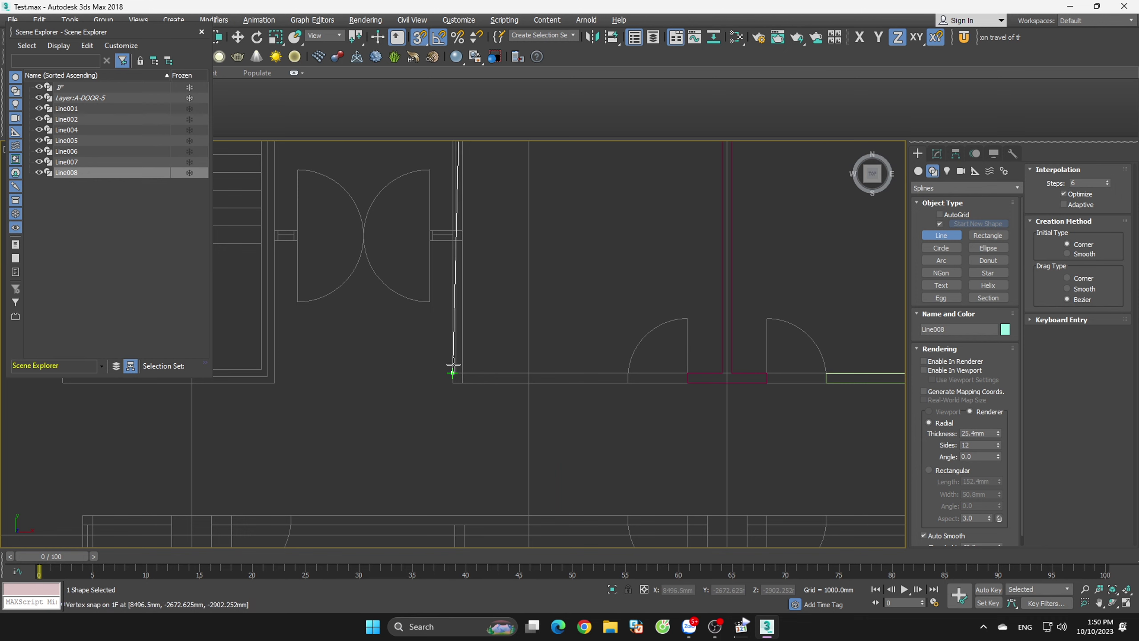
pyautogui.click(453, 365)
# - Add the remaining wall corners and close the spline as the Line008 wall outline
pyautogui.scroll(5, 700, 381)
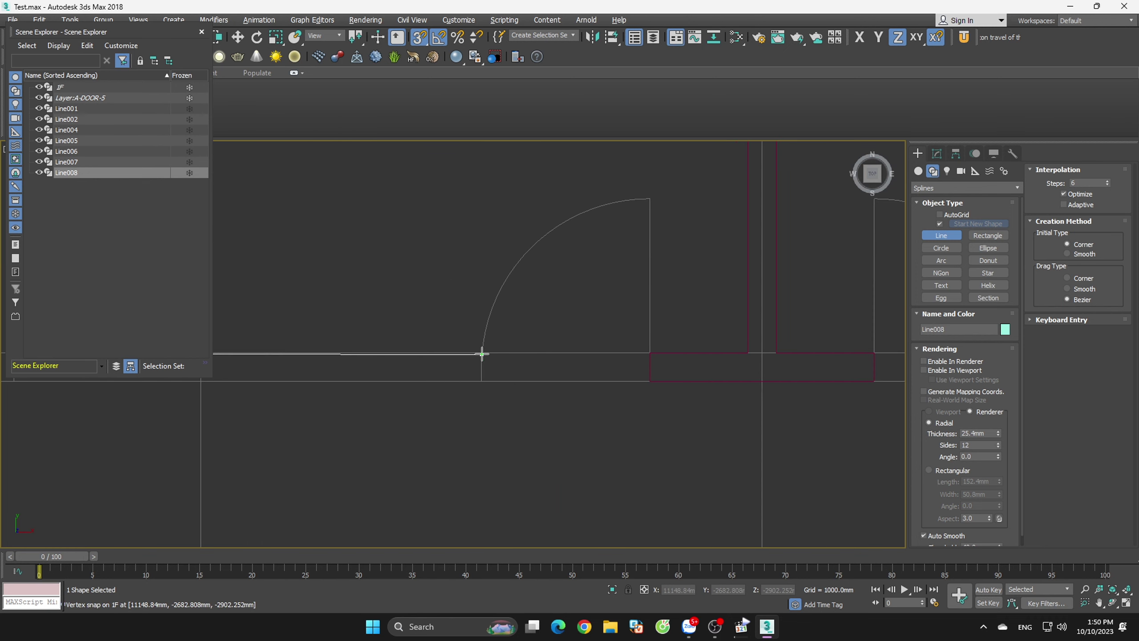
pyautogui.click(481, 381)
pyautogui.scroll(-4, 521, 431)
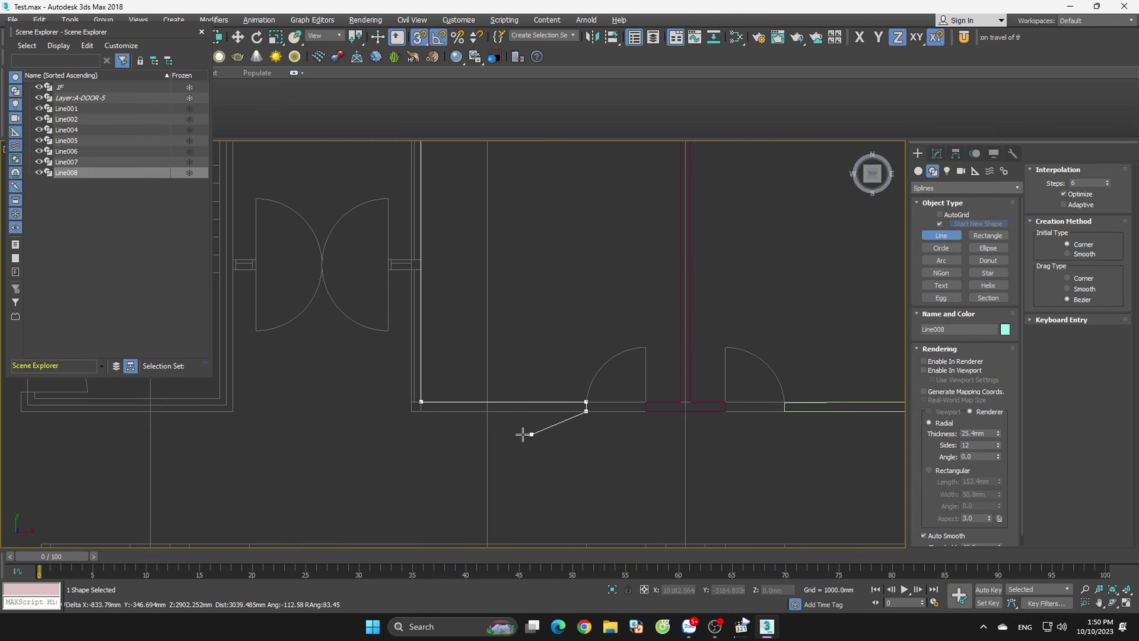
pyautogui.click(412, 411)
pyautogui.scroll(-4, 412, 411)
pyautogui.scroll(4, 433, 262)
pyautogui.click(394, 320)
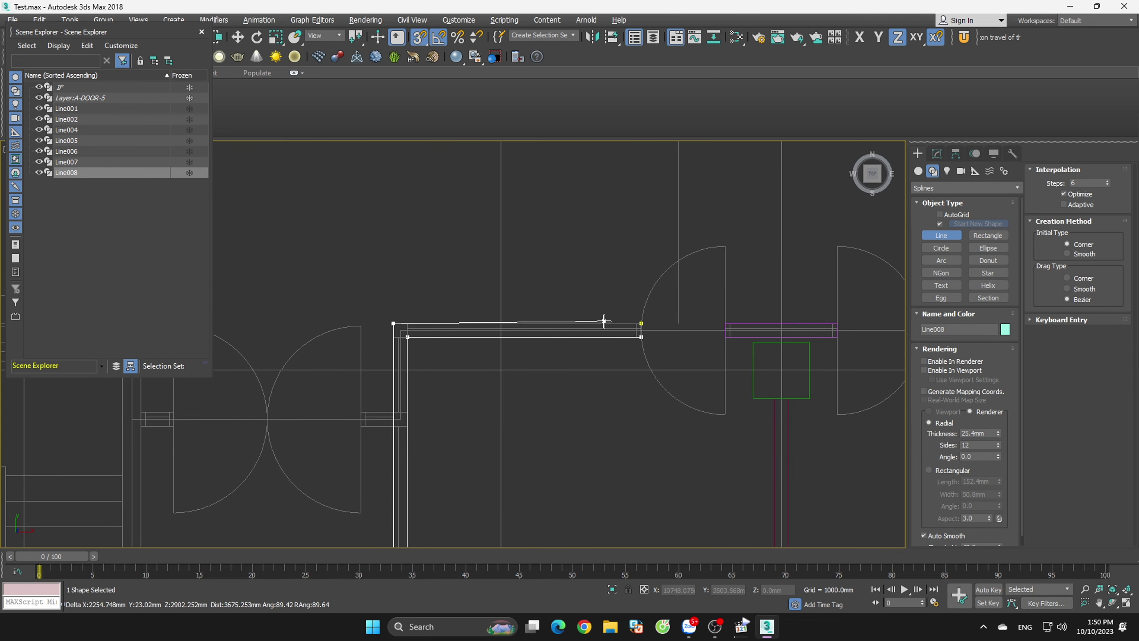
pyautogui.scroll(3, 603, 321)
pyautogui.click(671, 326)
pyautogui.scroll(2, 671, 326)
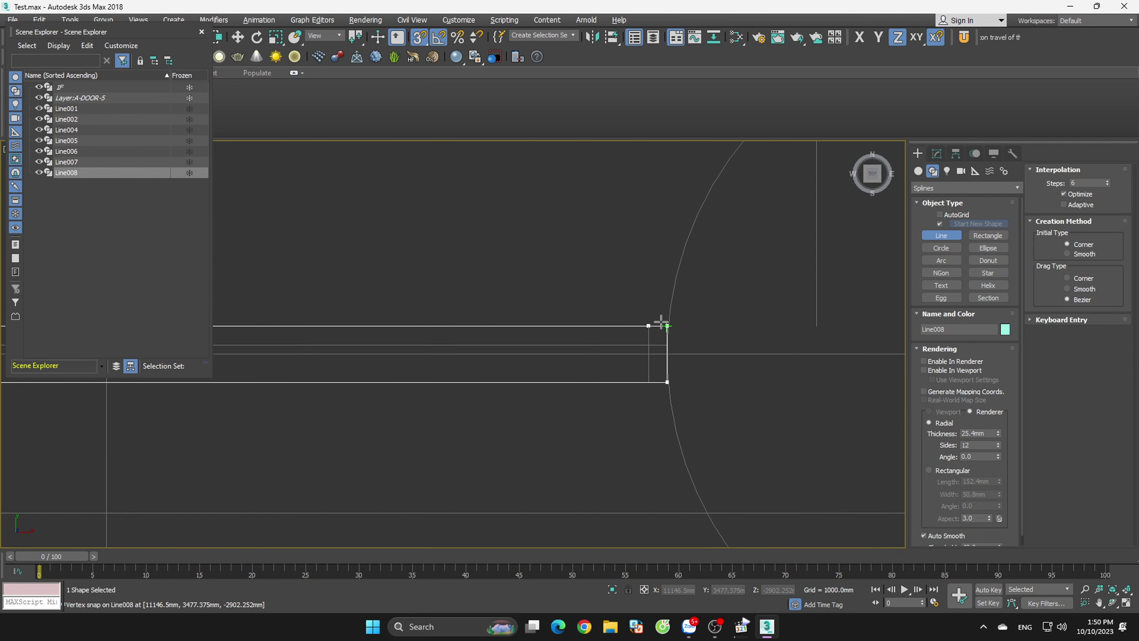
pyautogui.click(661, 322)
pyautogui.click(600, 350)
pyautogui.scroll(-3, 608, 287)
pyautogui.press('w')
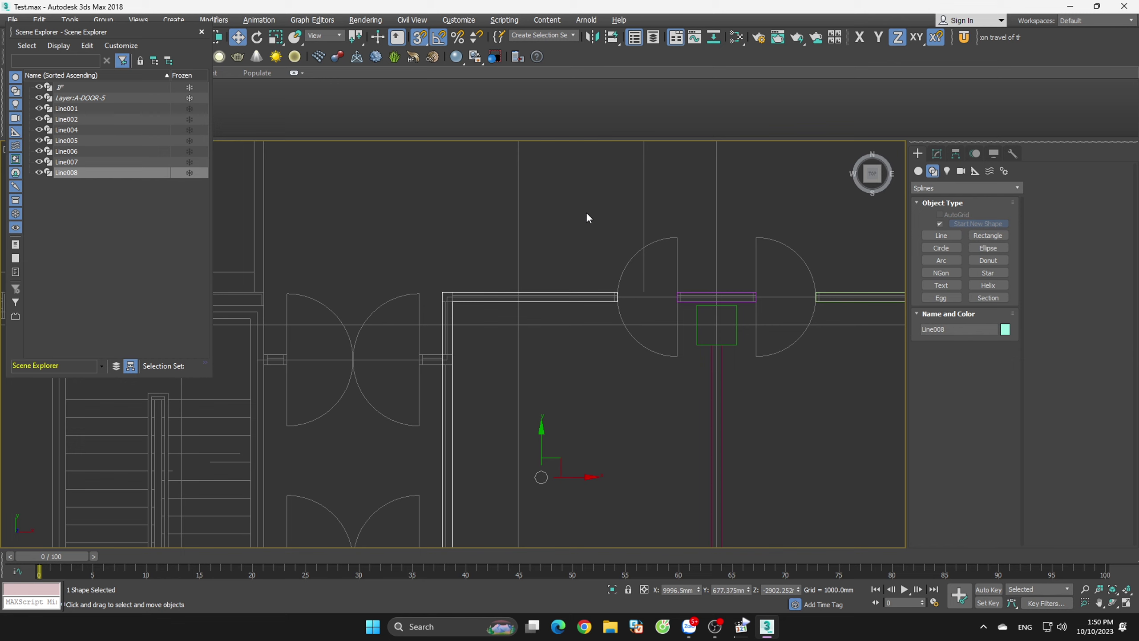
# - Pan to the corner door area and start a second wall line beside the door
pyautogui.click(587, 217)
pyautogui.scroll(-2, 509, 259)
pyautogui.scroll(-1, 680, 309)
pyautogui.scroll(-1, 679, 309)
pyautogui.moveTo(745, 342); pyautogui.dragTo(675, 173, button='middle')
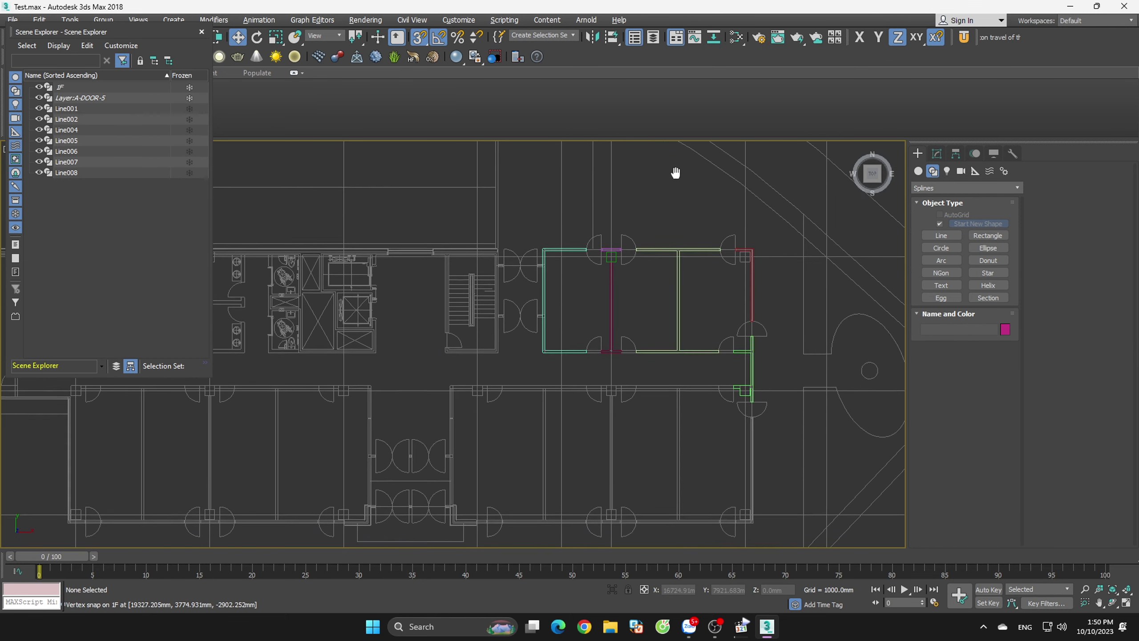
pyautogui.moveTo(783, 377)
pyautogui.mouseDown(button='middle')
pyautogui.moveTo(706, 327)
pyautogui.moveTo(713, 337)
pyautogui.moveTo(715, 266)
pyautogui.mouseUp(button='middle')
pyautogui.scroll(4, 672, 355)
pyautogui.scroll(-2, 706, 331)
pyautogui.scroll(2, 715, 266)
pyautogui.click(941, 235)
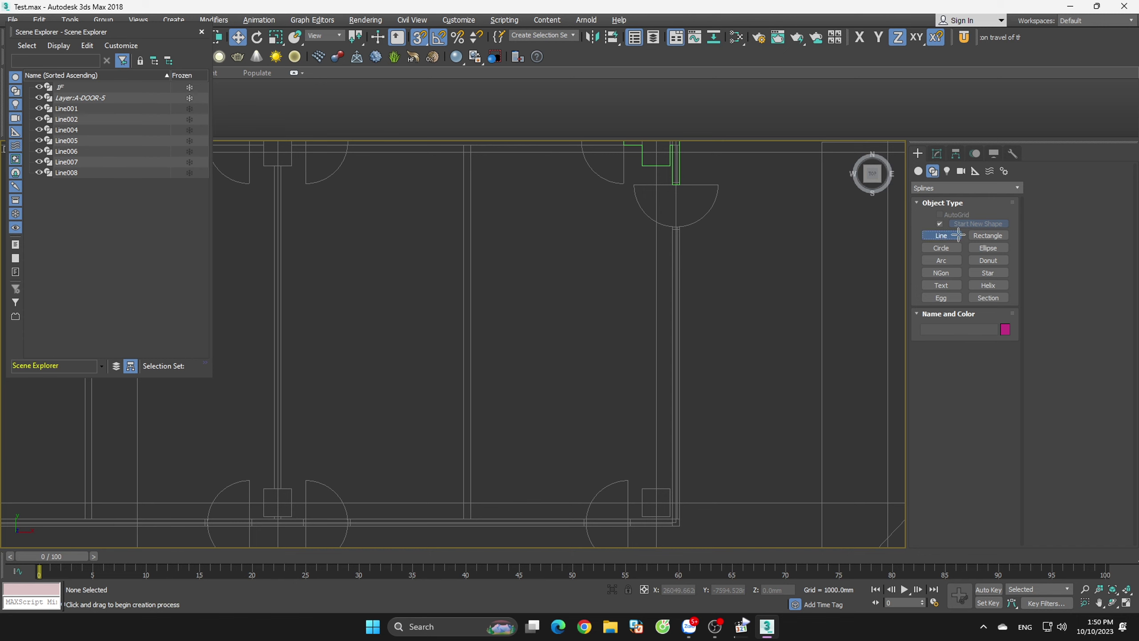
pyautogui.scroll(5, 643, 237)
pyautogui.scroll(3, 643, 236)
pyautogui.click(417, 234)
pyautogui.click(479, 243)
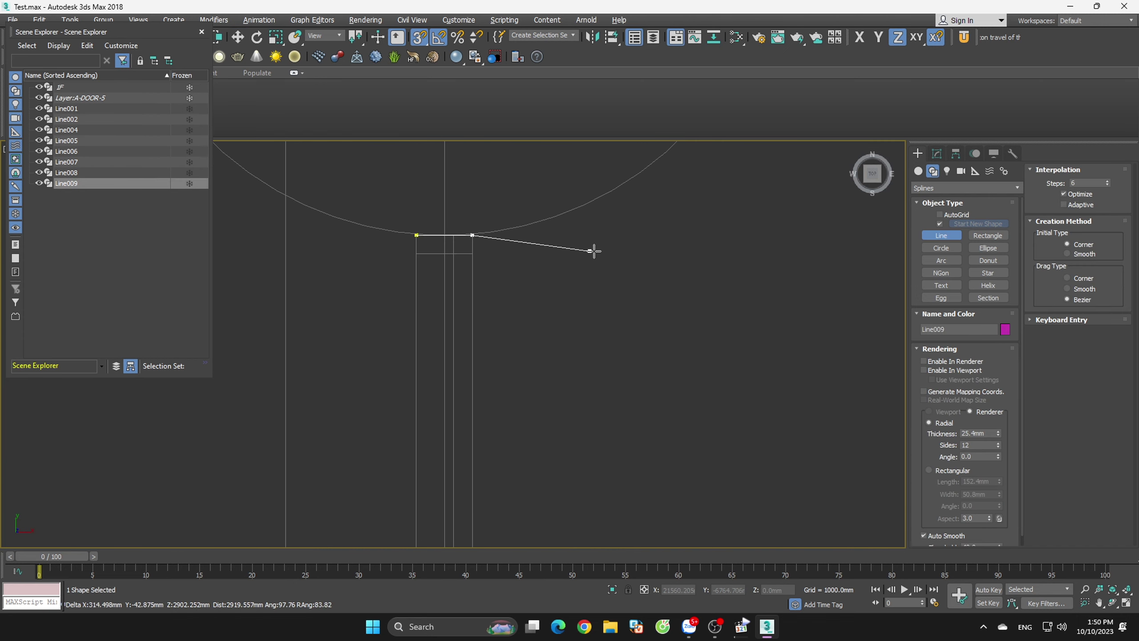
# - Trace the remaining wall corners and close the second wall outline, Line009
pyautogui.scroll(-5, 628, 255)
pyautogui.scroll(4, 661, 407)
pyautogui.click(639, 448)
pyautogui.scroll(3, 583, 446)
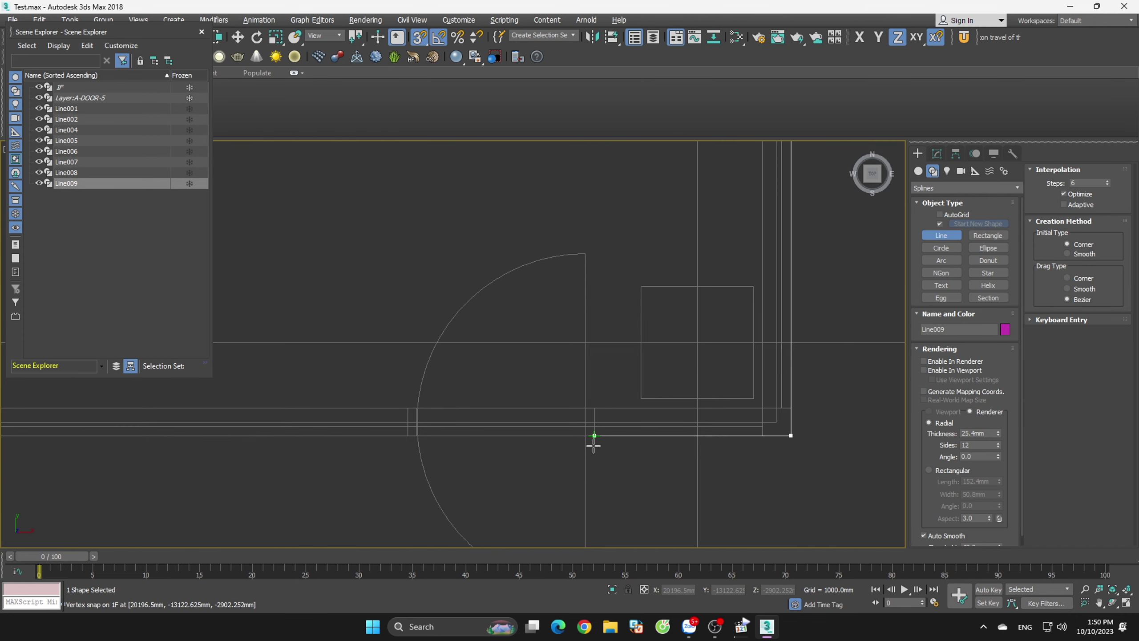
pyautogui.click(584, 411)
pyautogui.click(764, 404)
pyautogui.scroll(-3, 706, 529)
pyautogui.scroll(3, 718, 313)
pyautogui.click(726, 272)
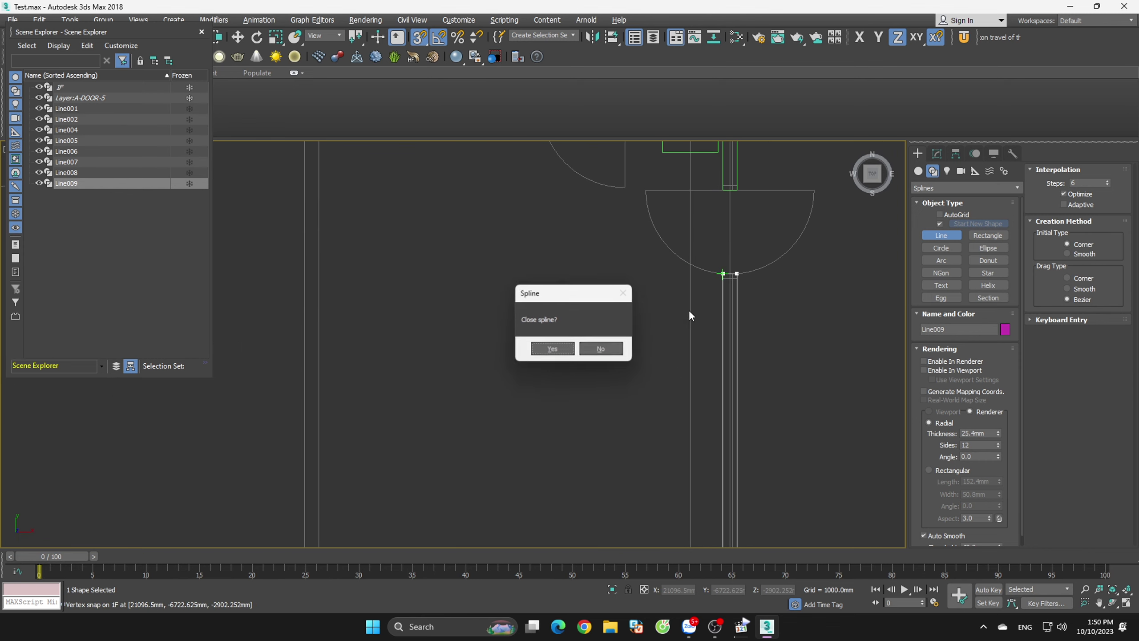
pyautogui.click(550, 349)
# - Trace the column's corners as a closed square spline, Line010
pyautogui.scroll(-4, 732, 291)
pyautogui.scroll(3, 730, 420)
pyautogui.scroll(2, 722, 399)
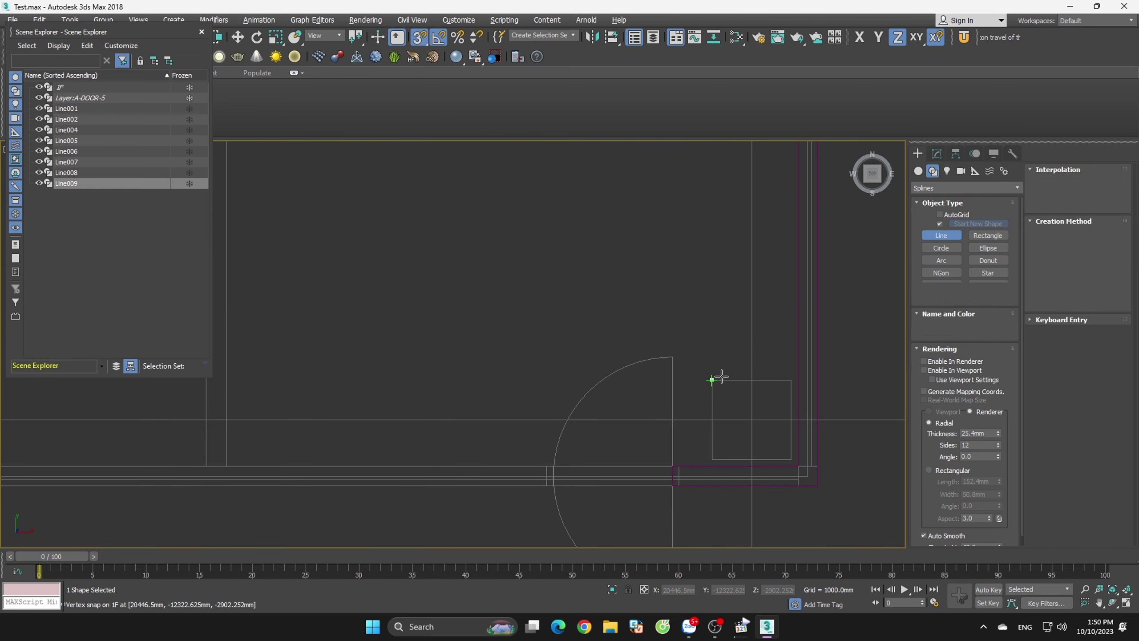
pyautogui.click(712, 379)
pyautogui.click(791, 380)
pyautogui.click(791, 458)
pyautogui.click(711, 379)
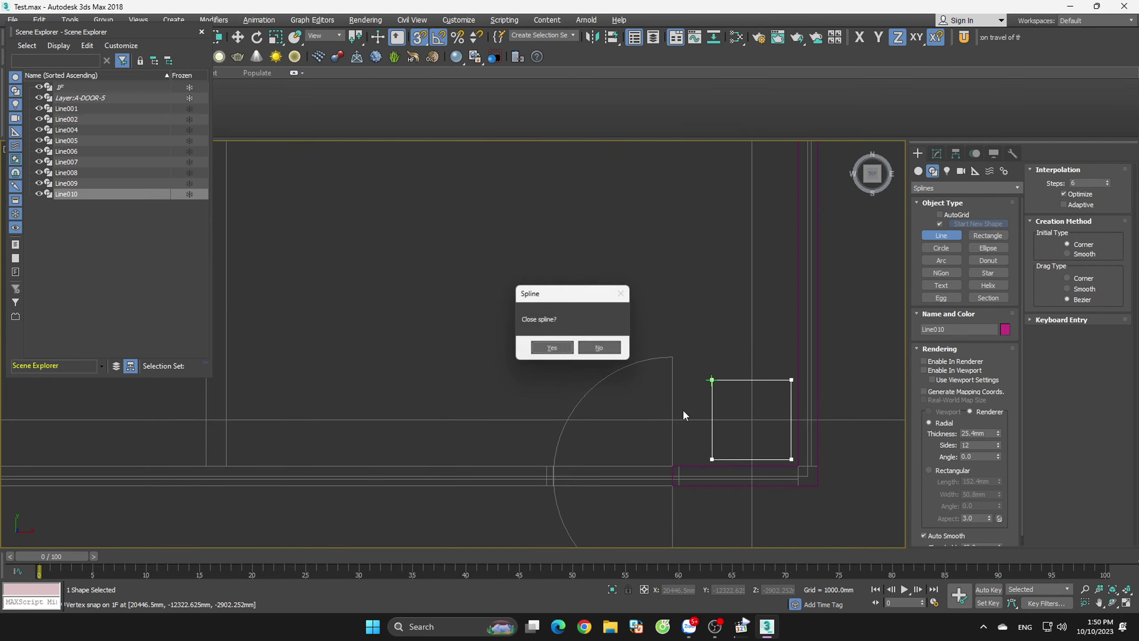
pyautogui.click(548, 350)
# - Start Line011 at the door arc and trace vertices along the wall ends and corner
pyautogui.click(551, 465)
pyautogui.scroll(3, 551, 466)
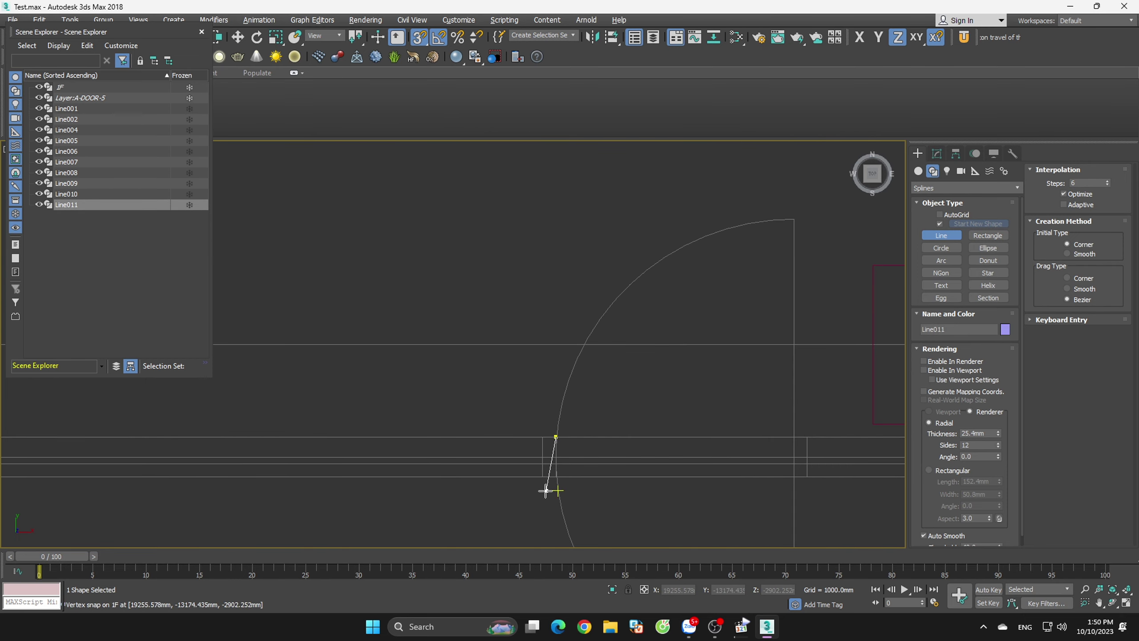
pyautogui.scroll(-3, 583, 448)
pyautogui.scroll(-3, 783, 377)
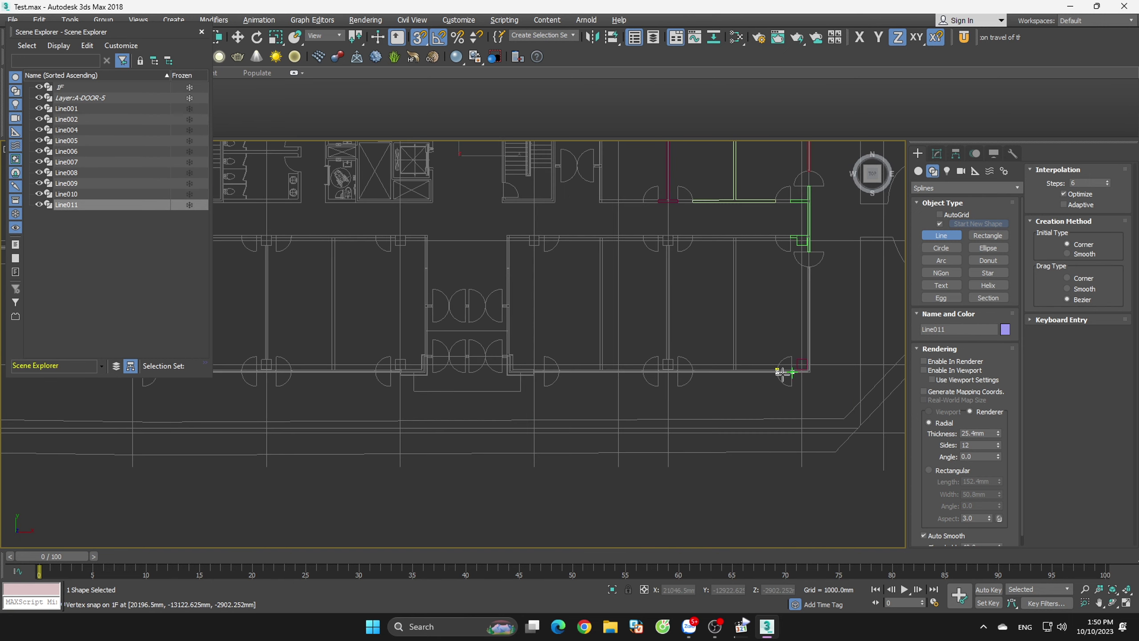
pyautogui.scroll(4, 699, 372)
pyautogui.scroll(2, 636, 346)
pyautogui.click(630, 336)
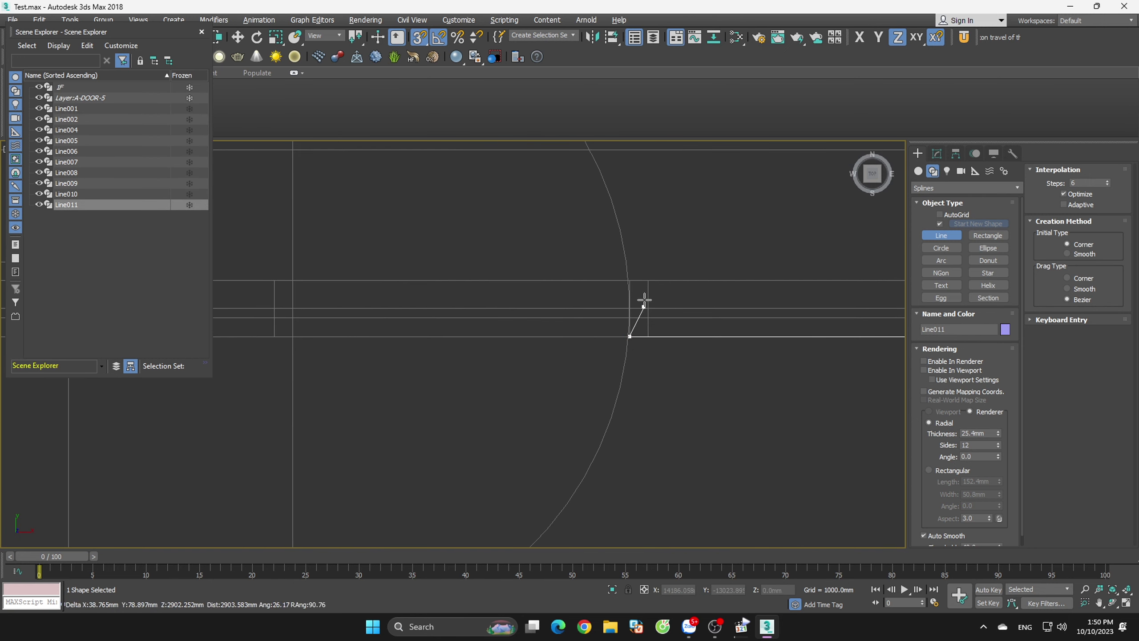
pyautogui.click(629, 280)
pyautogui.scroll(-5, 417, 381)
pyautogui.click(693, 365)
pyautogui.scroll(-3, 641, 448)
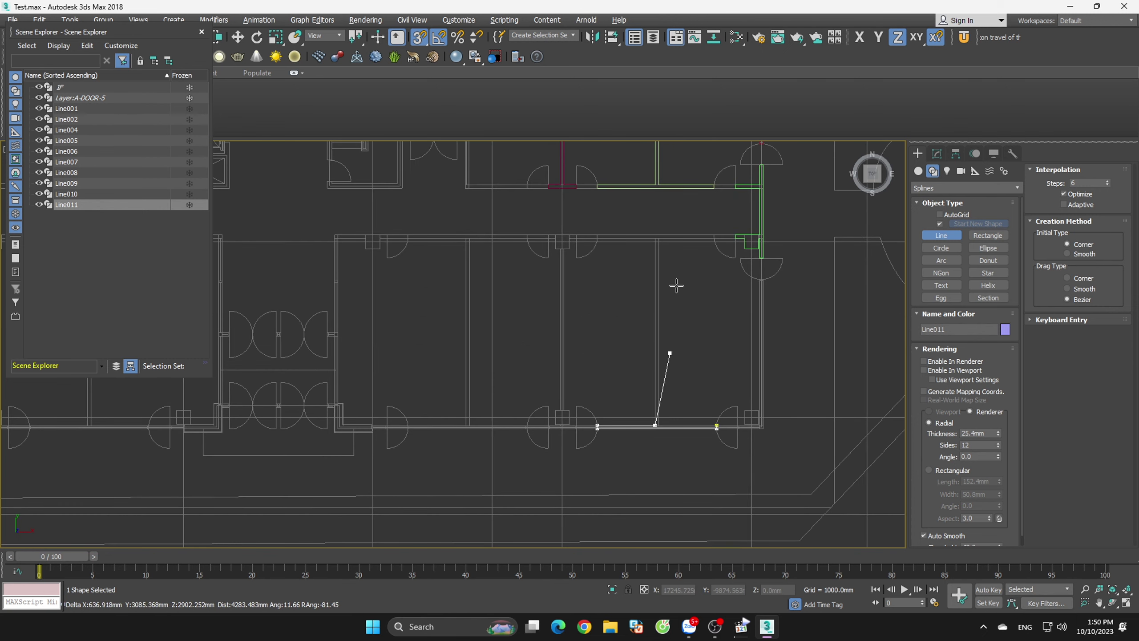
pyautogui.scroll(2, 676, 287)
pyautogui.click(615, 311)
pyautogui.scroll(2, 429, 315)
pyautogui.click(476, 308)
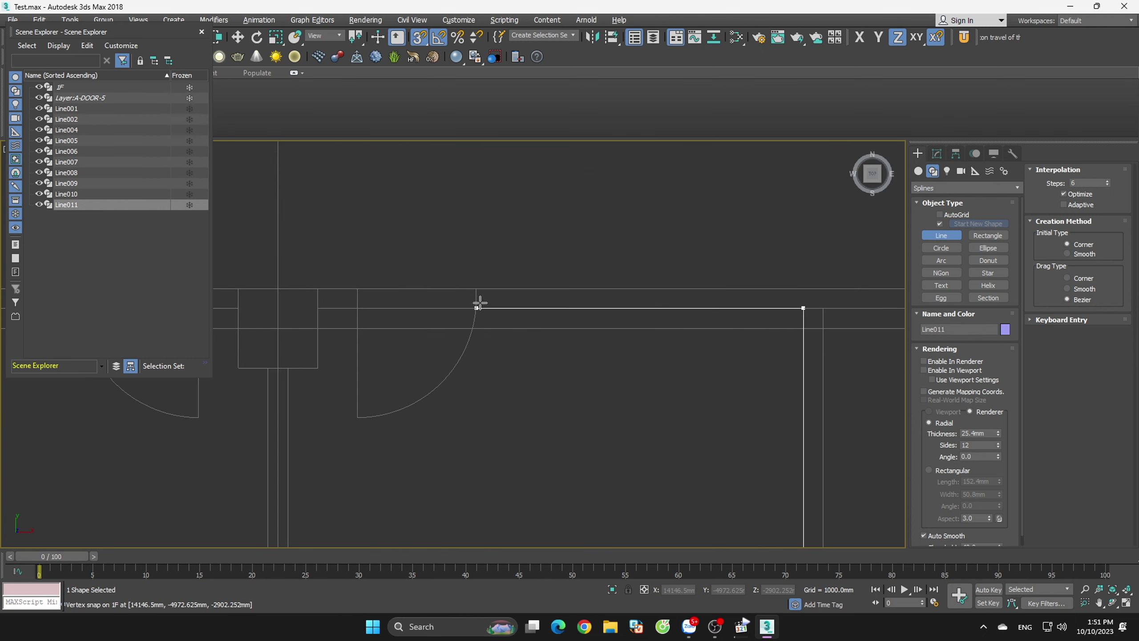
# - Add the remaining wall vertices and close Line011 at its start point
pyautogui.click(476, 289)
pyautogui.scroll(-2, 377, 297)
pyautogui.scroll(3, 691, 300)
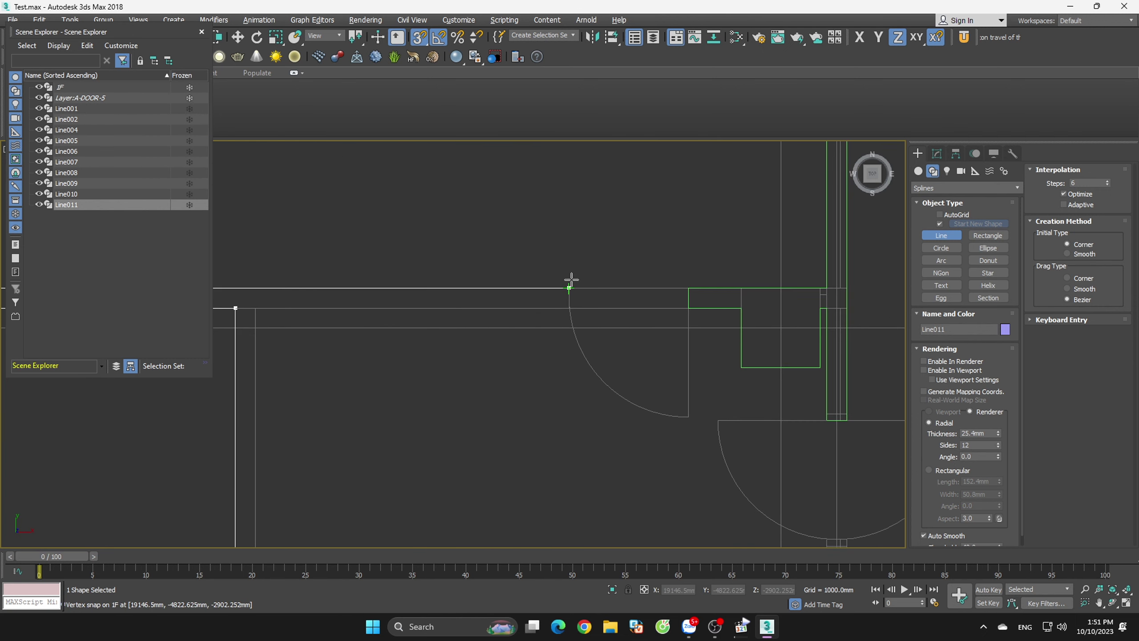
pyautogui.click(568, 310)
pyautogui.scroll(-3, 406, 291)
pyautogui.click(397, 288)
pyautogui.scroll(3, 397, 377)
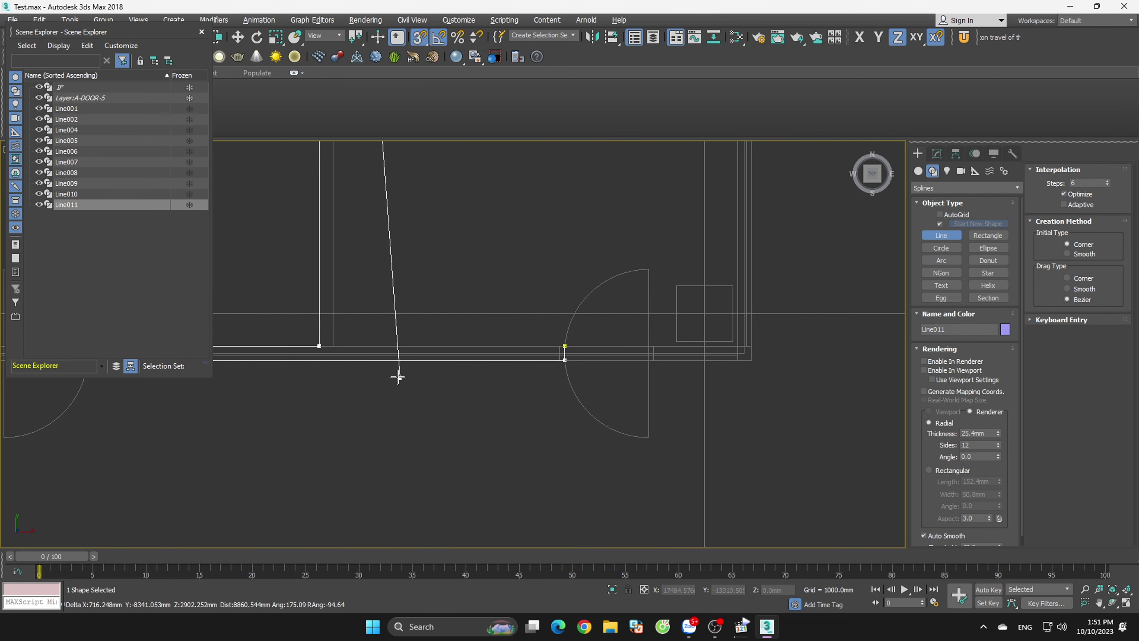
pyautogui.click(334, 346)
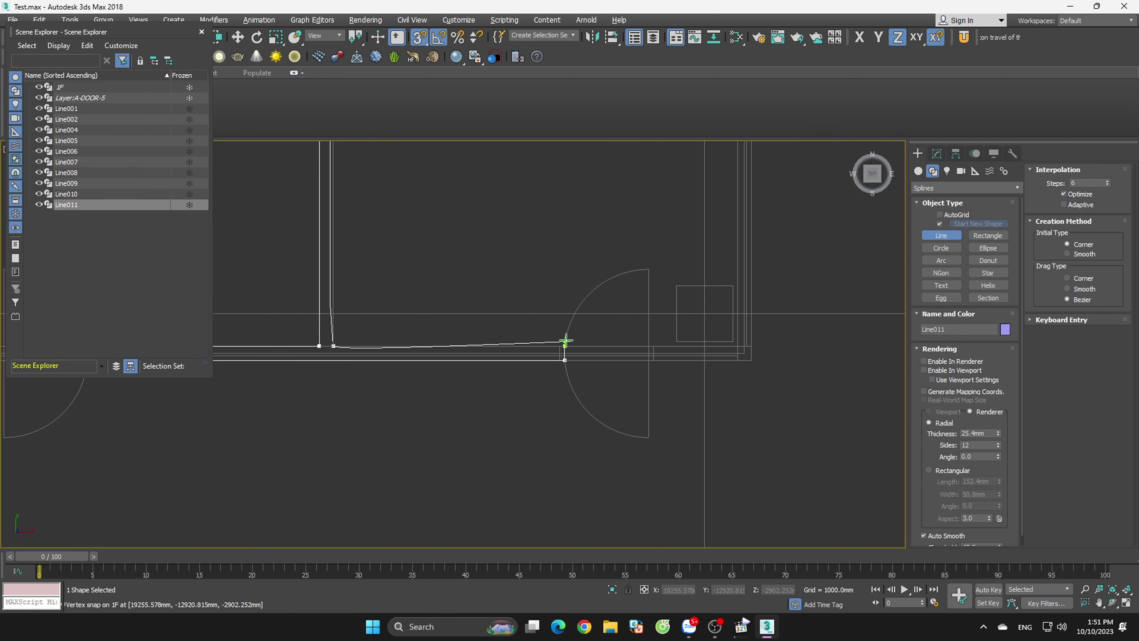
pyautogui.scroll(3, 565, 340)
pyautogui.click(561, 397)
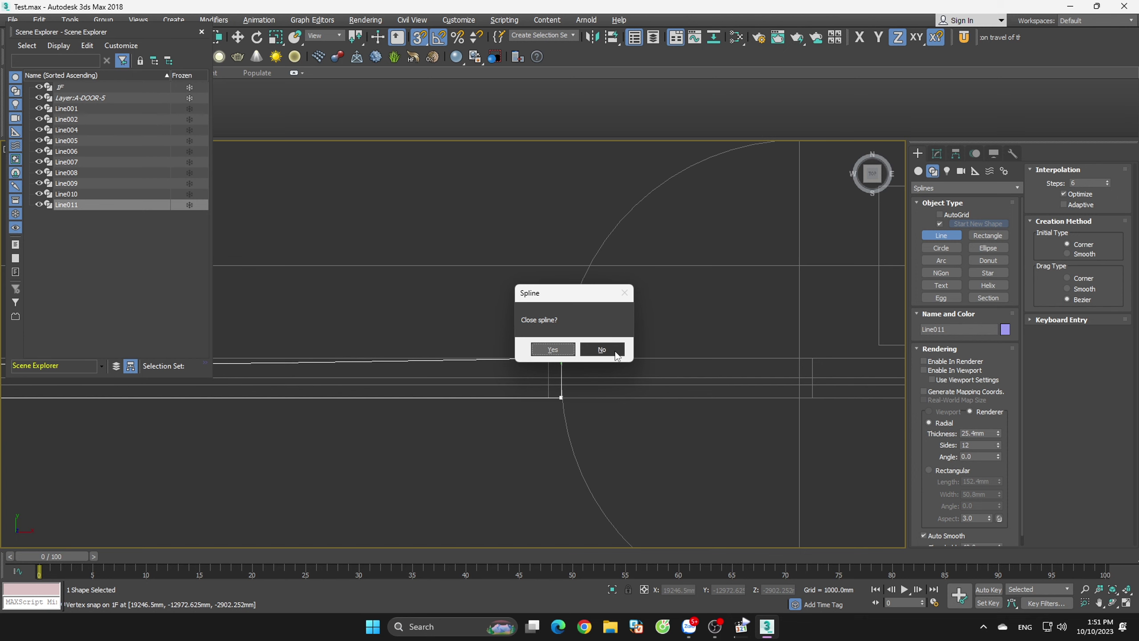
pyautogui.click(573, 349)
# - Exit vertex sub-object mode and return to Create > Shapes for new lines
pyautogui.scroll(-3, 643, 419)
pyautogui.scroll(4, 495, 386)
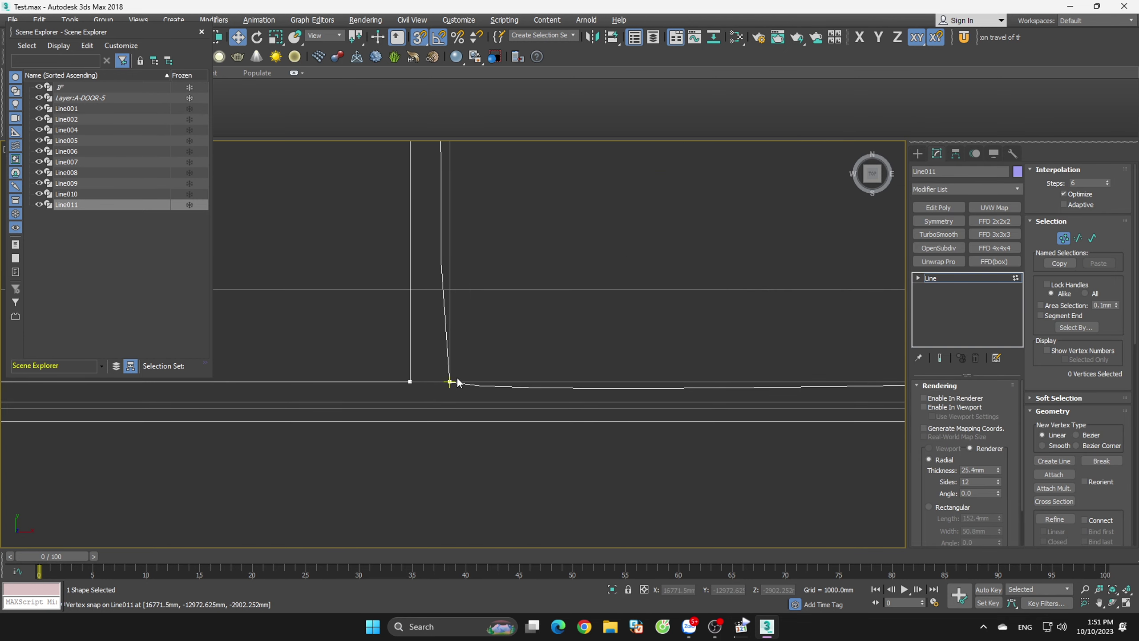
pyautogui.rightClick(478, 392)
pyautogui.click(458, 322)
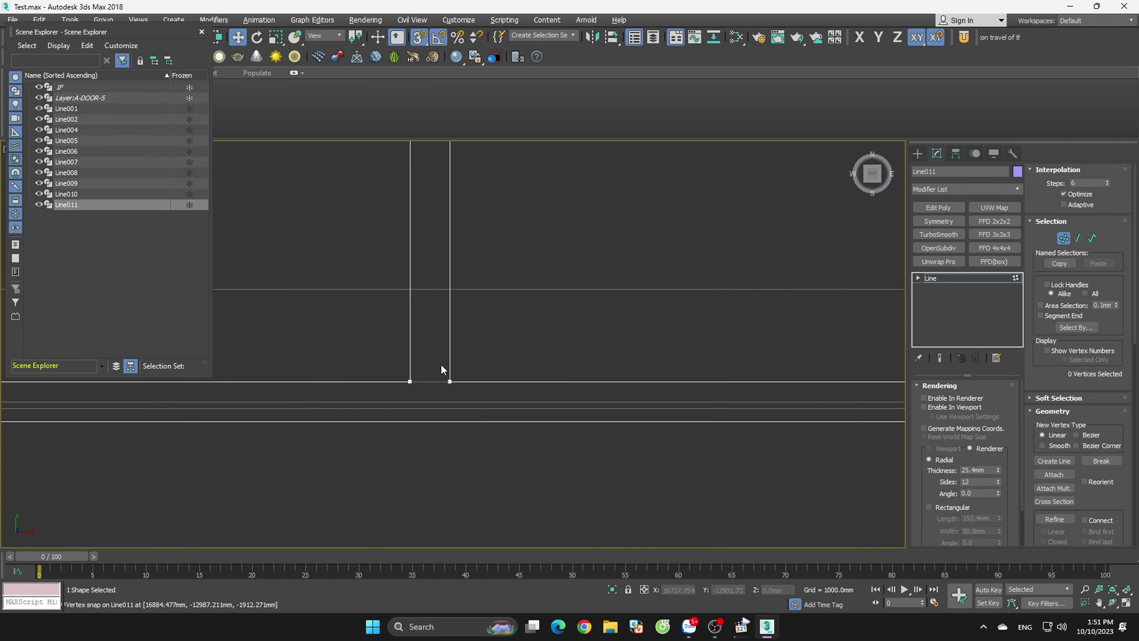
pyautogui.scroll(-2, 718, 433)
pyautogui.scroll(-2, 718, 433)
pyautogui.click(1064, 237)
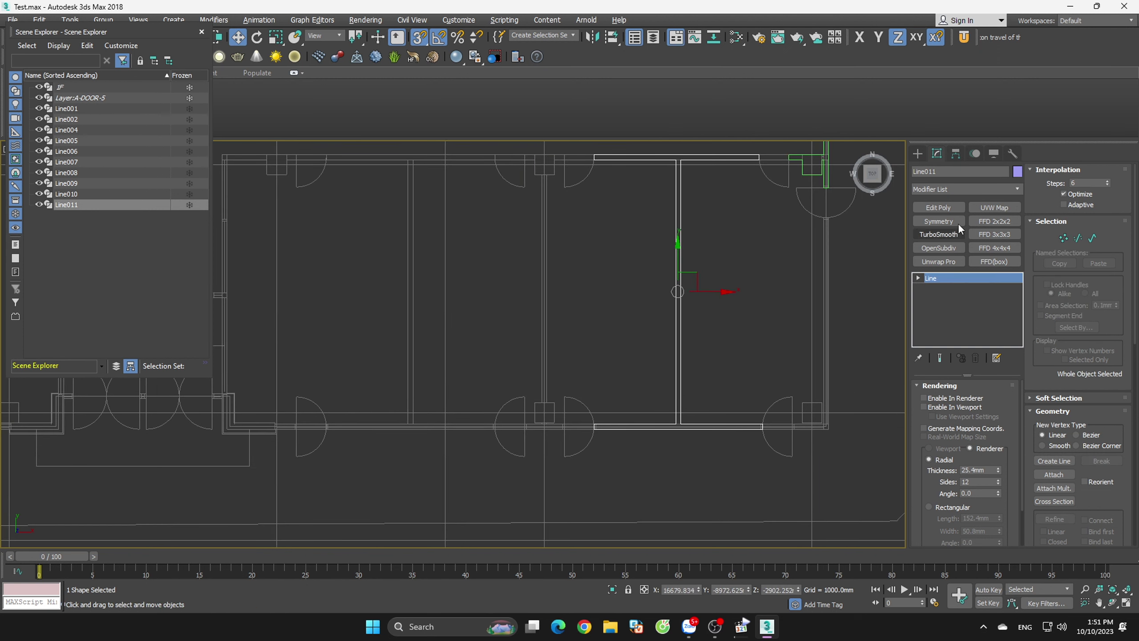
pyautogui.click(918, 153)
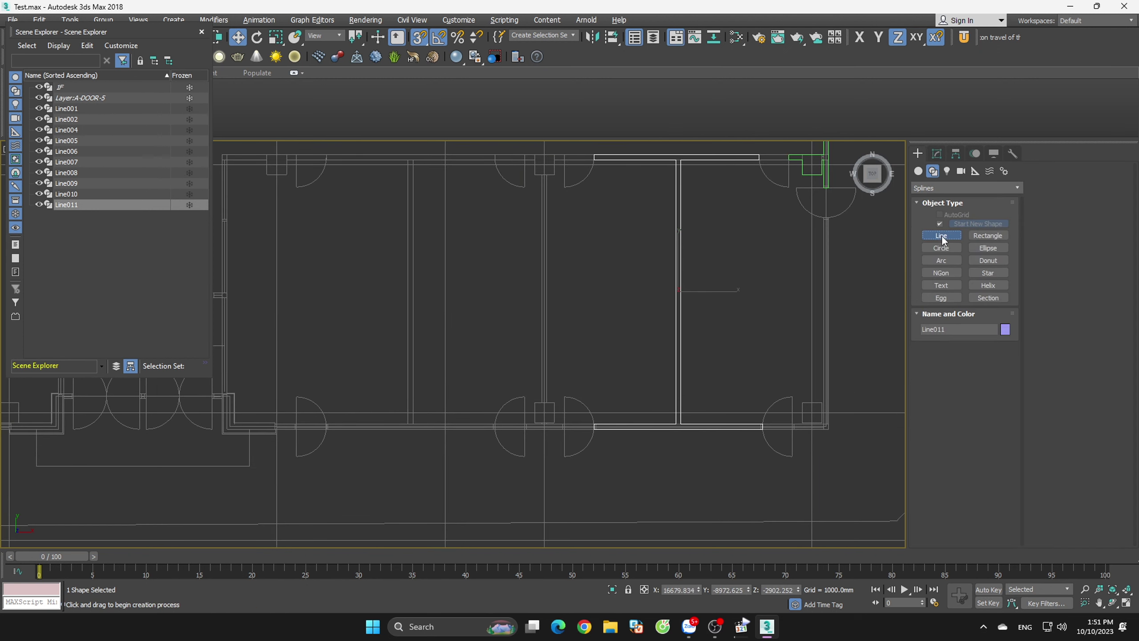
# - Trace the short wall piece between the two doors as closed rectangular spline Line012
pyautogui.click(942, 235)
pyautogui.scroll(3, 555, 425)
pyautogui.scroll(3, 560, 404)
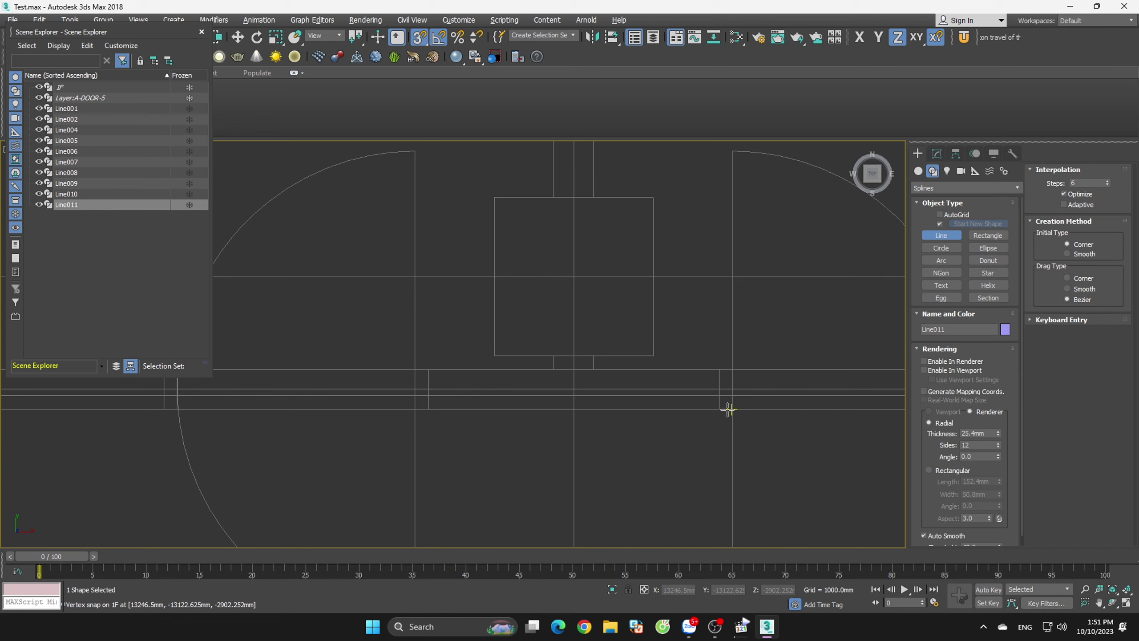
pyautogui.click(728, 410)
pyautogui.click(415, 369)
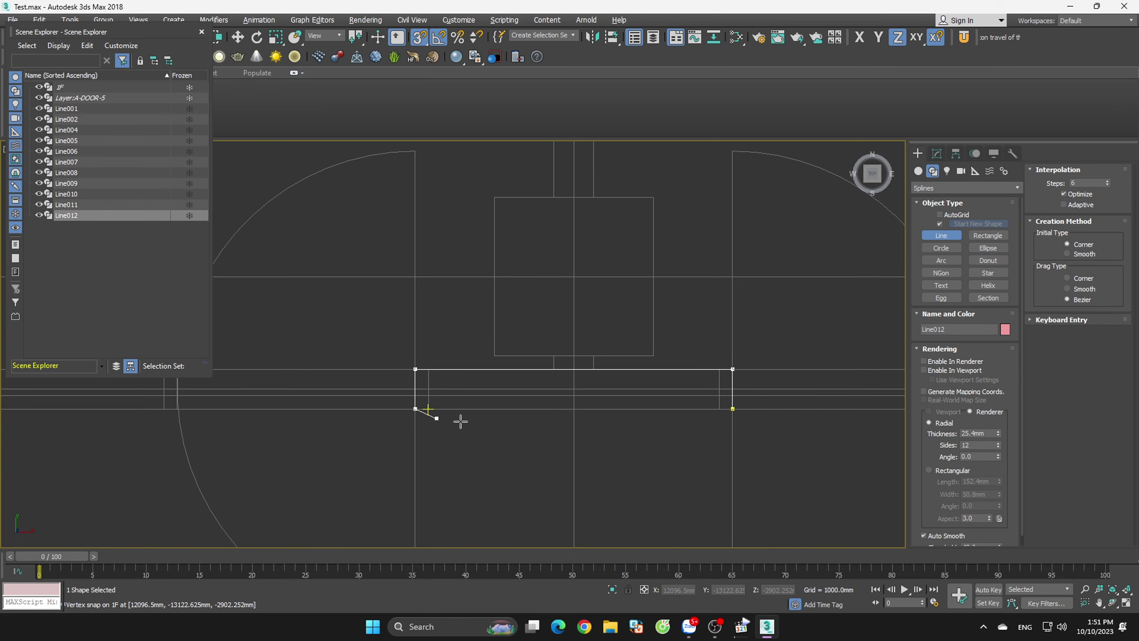
pyautogui.click(415, 408)
pyautogui.click(732, 409)
pyautogui.click(553, 349)
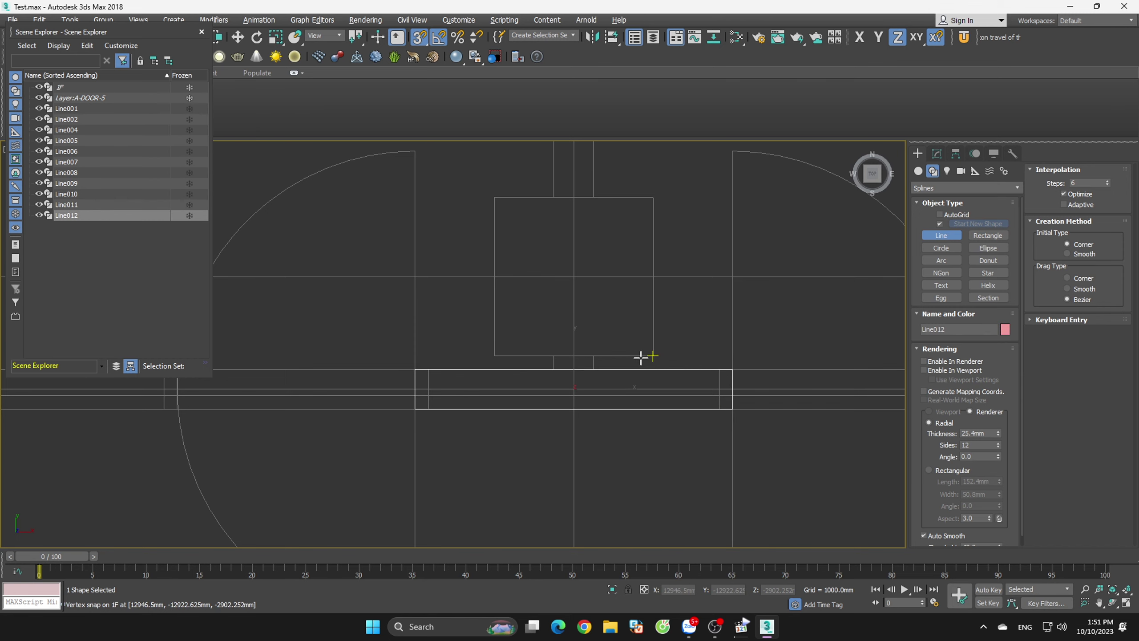
# - Start a column outline as Line013, then stop and undo the unfinished attempt
pyautogui.click(593, 369)
pyautogui.click(652, 355)
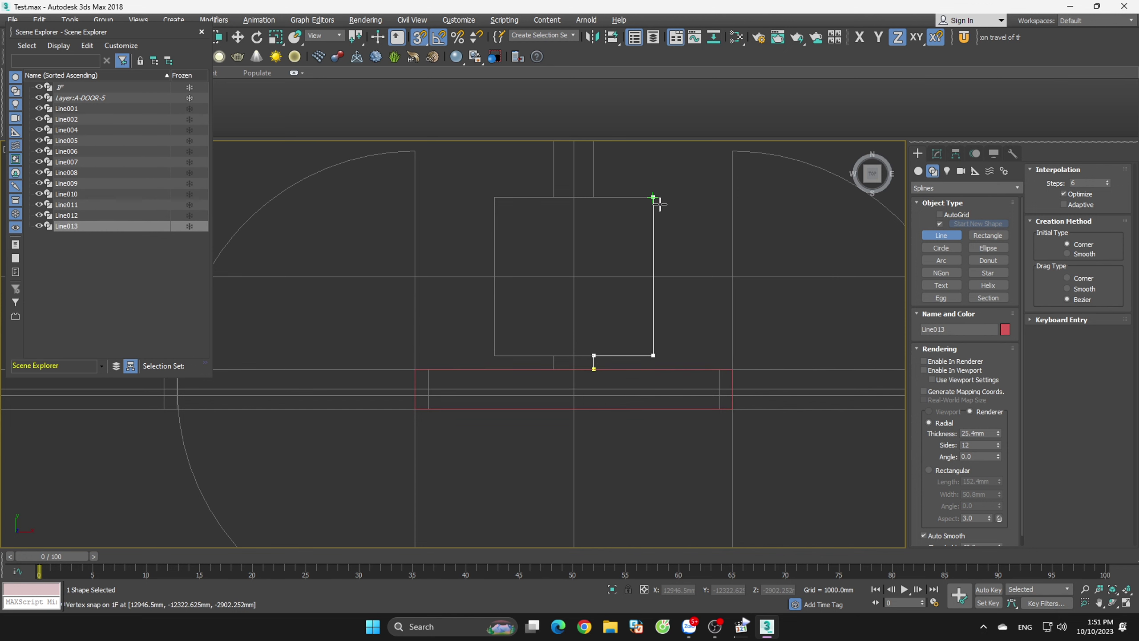
pyautogui.click(606, 202)
pyautogui.scroll(-5, 618, 425)
pyautogui.scroll(5, 653, 483)
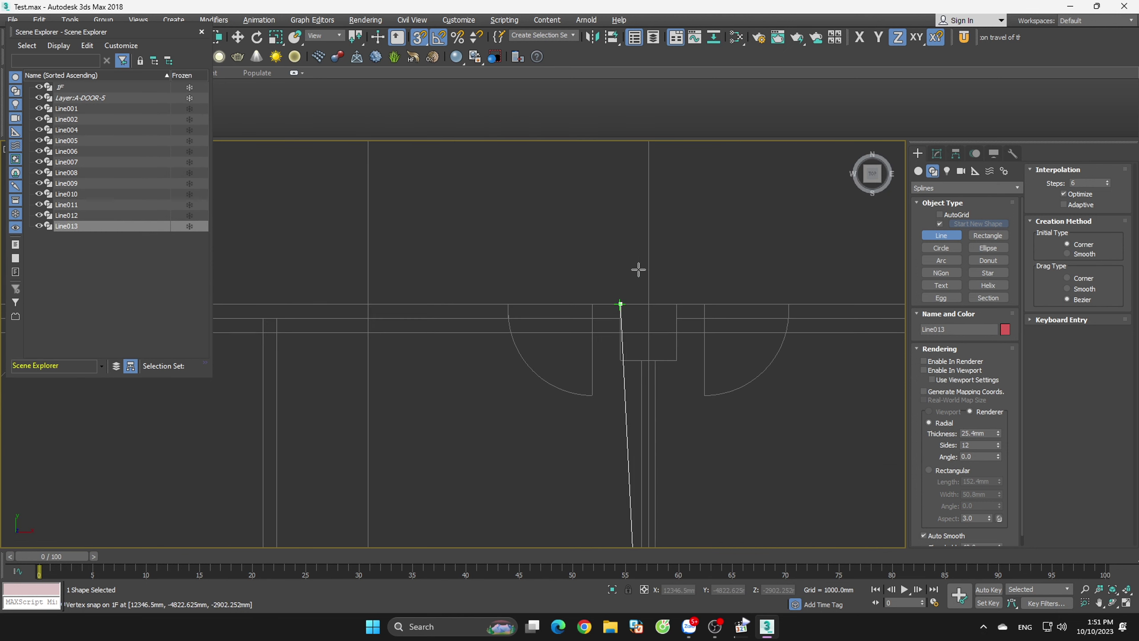
pyautogui.scroll(2, 618, 305)
pyautogui.click(655, 363)
pyautogui.click(682, 323)
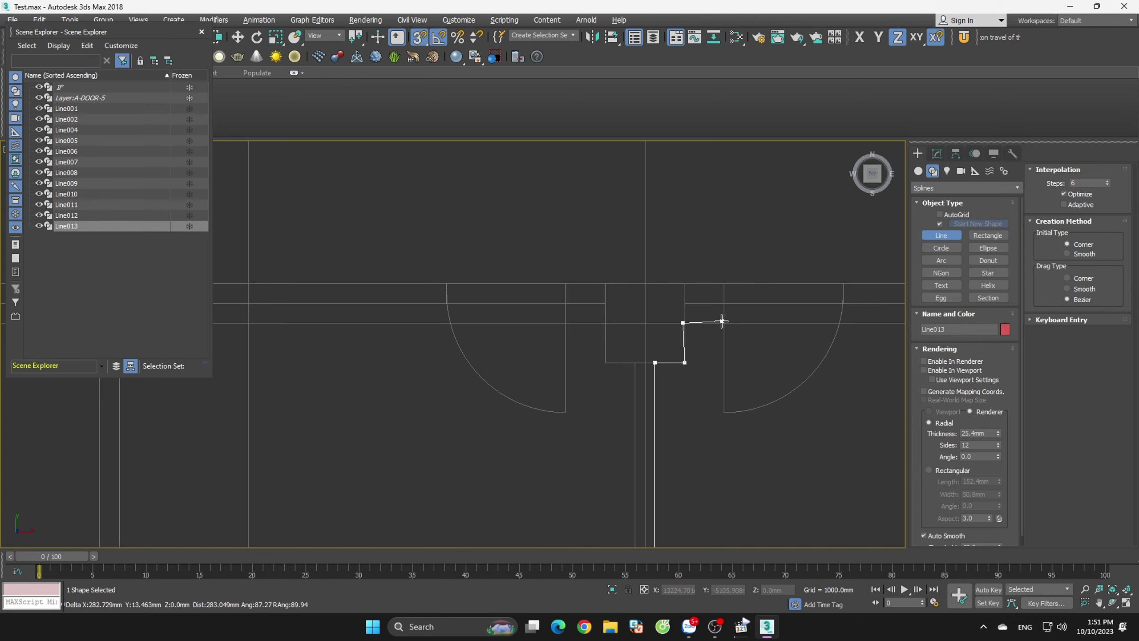
pyautogui.scroll(3, 733, 327)
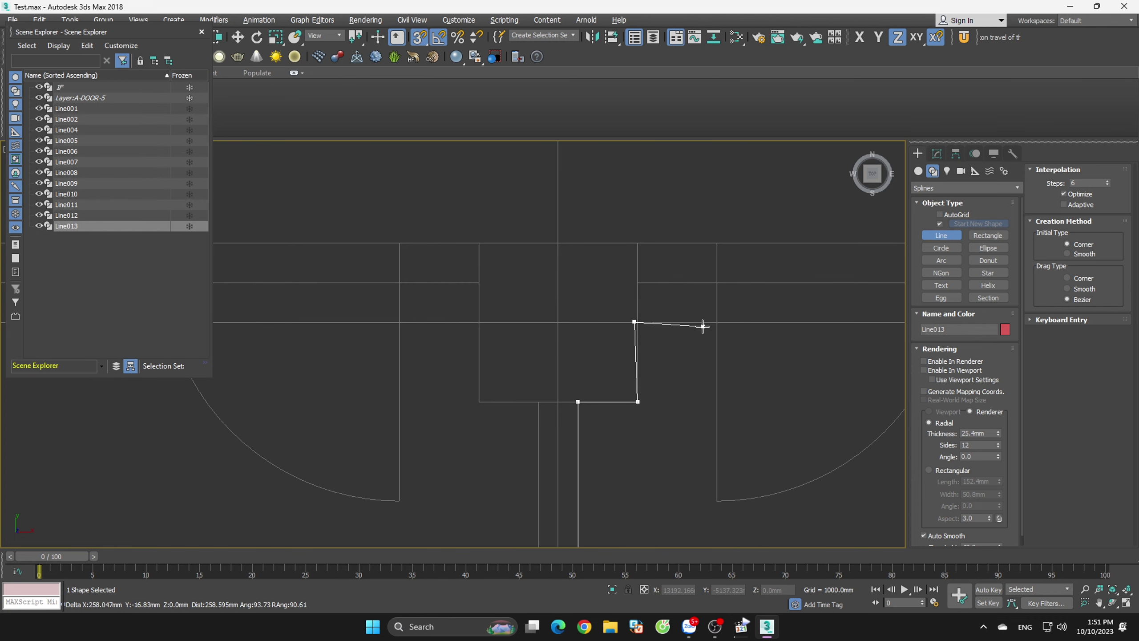
pyautogui.rightClick(703, 330)
pyautogui.scroll(-3, 633, 317)
pyautogui.hotkey('ctrl', 'z')
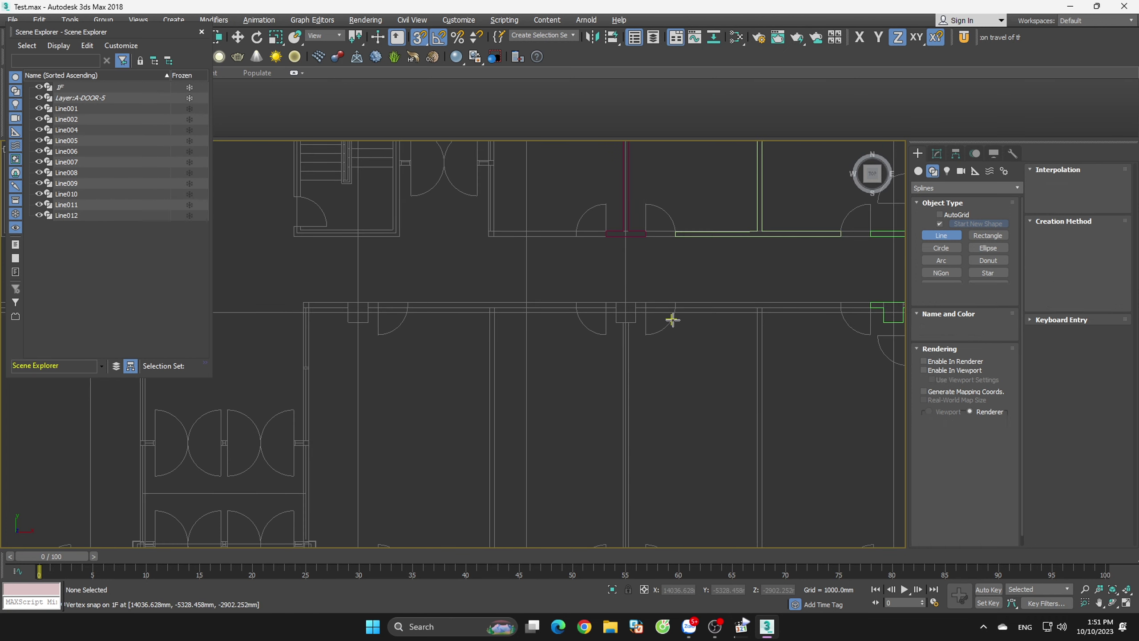
pyautogui.scroll(-3, 664, 316)
pyautogui.scroll(5, 659, 312)
pyautogui.scroll(4, 662, 311)
# - Begin Line013 at the door edge, snapping corners down around the column's lower side
pyautogui.click(638, 262)
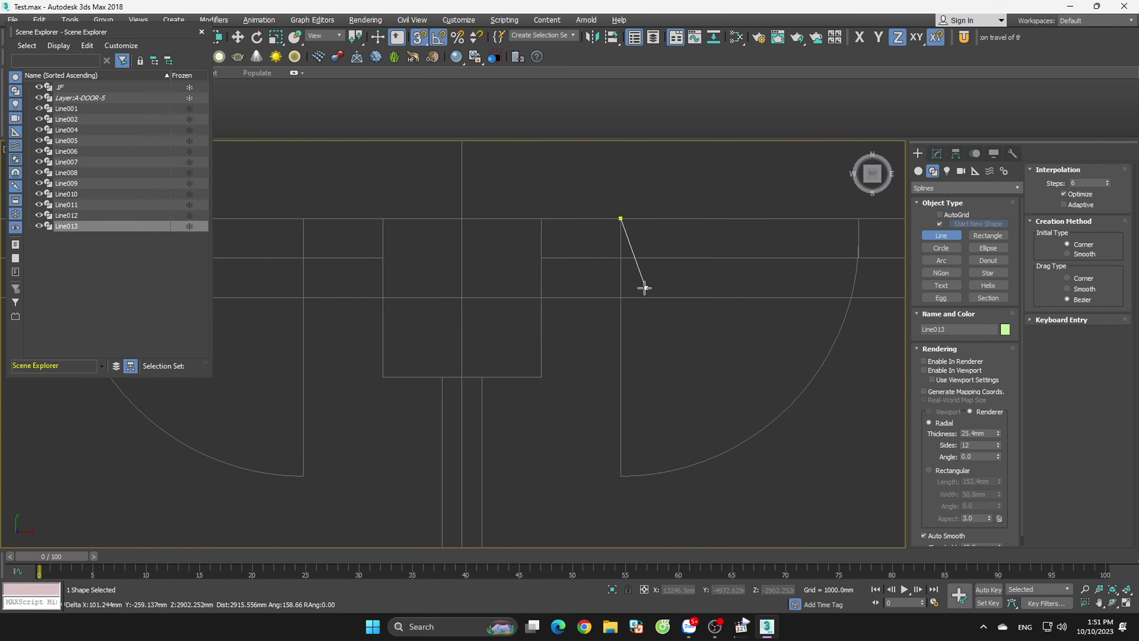
pyautogui.scroll(4, 639, 292)
pyautogui.scroll(-6, 560, 255)
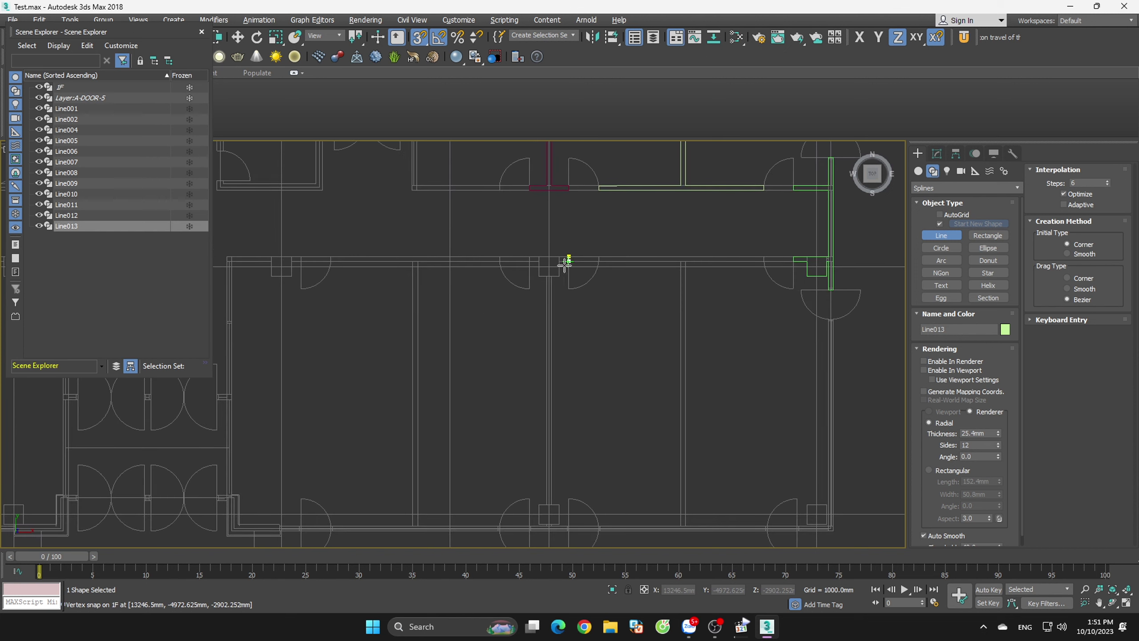
pyautogui.scroll(3, 565, 256)
pyautogui.scroll(3, 569, 255)
pyautogui.click(526, 252)
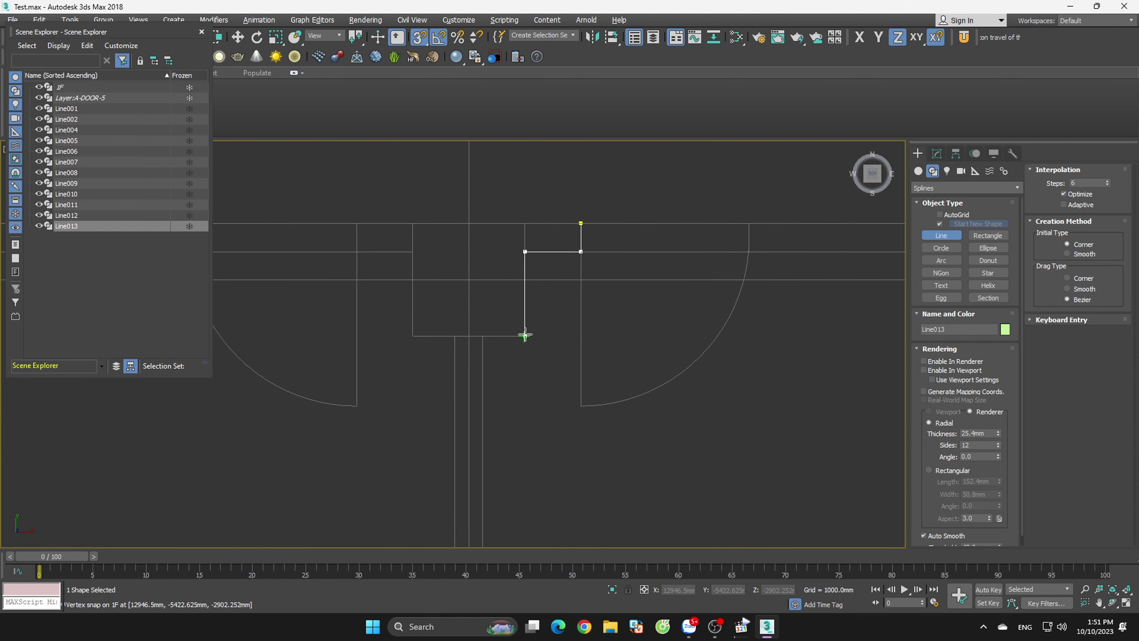
pyautogui.click(488, 335)
pyautogui.scroll(-3, 521, 297)
pyautogui.scroll(-2, 514, 300)
pyautogui.scroll(5, 525, 385)
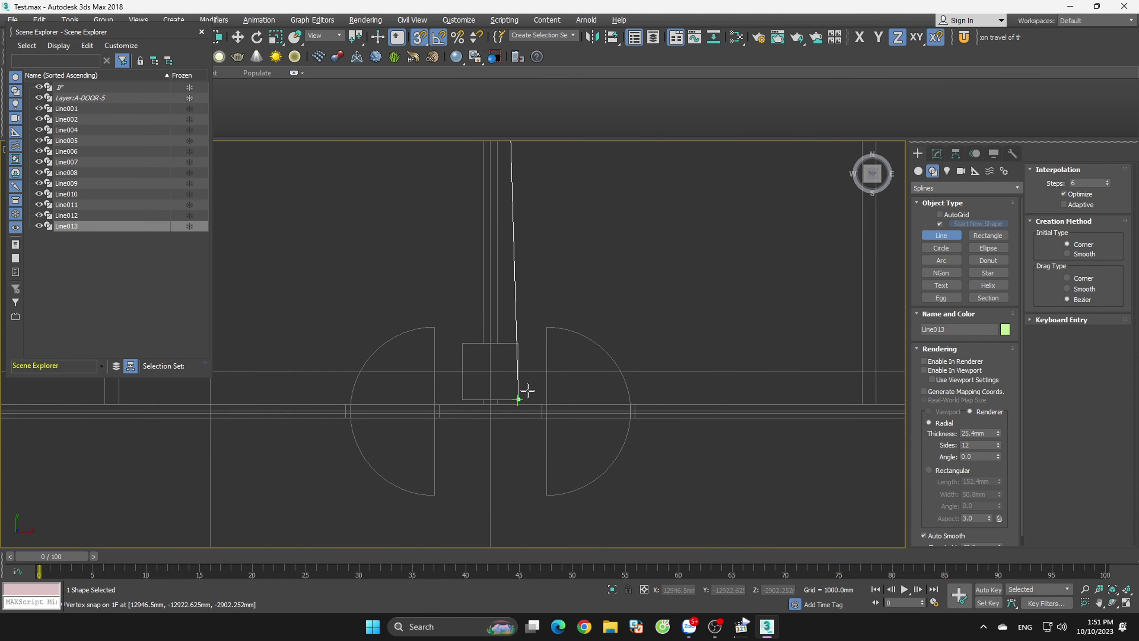
pyautogui.click(519, 343)
pyautogui.scroll(3, 516, 404)
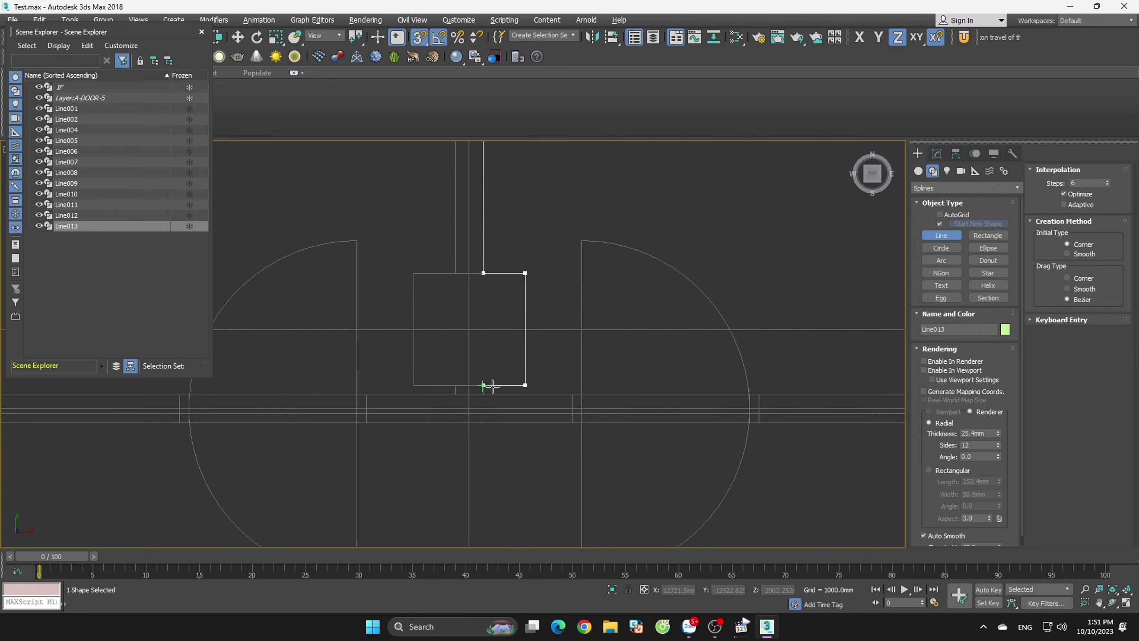
pyautogui.click(583, 394)
pyautogui.click(582, 422)
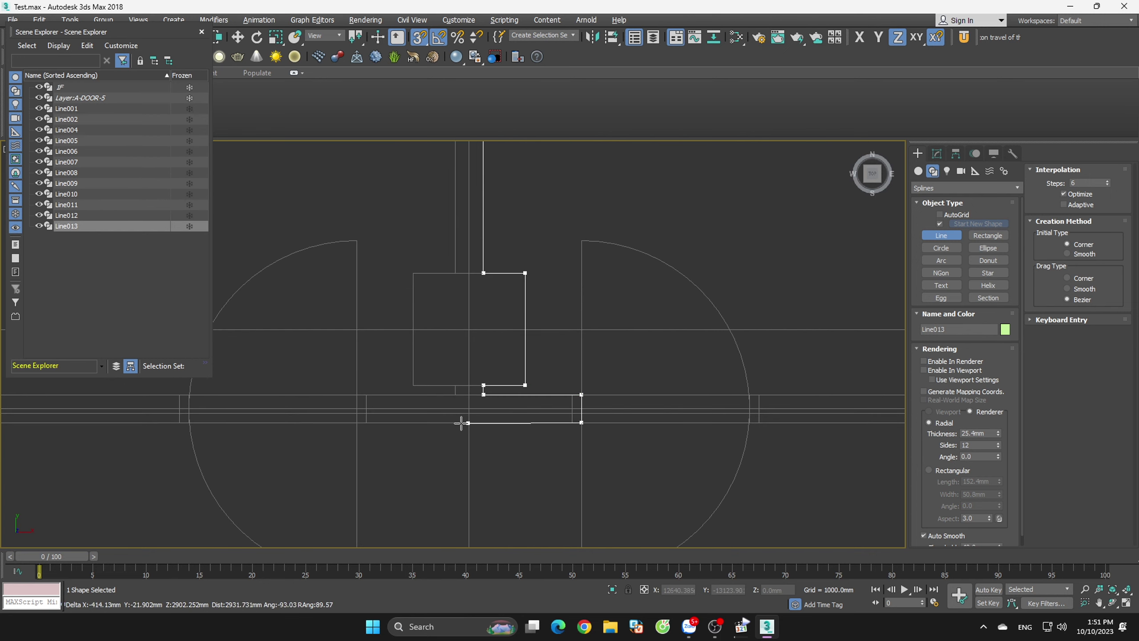
# - Trace the partition wall and column top, closing Line013 at its start point
pyautogui.click(357, 394)
pyautogui.scroll(3, 453, 400)
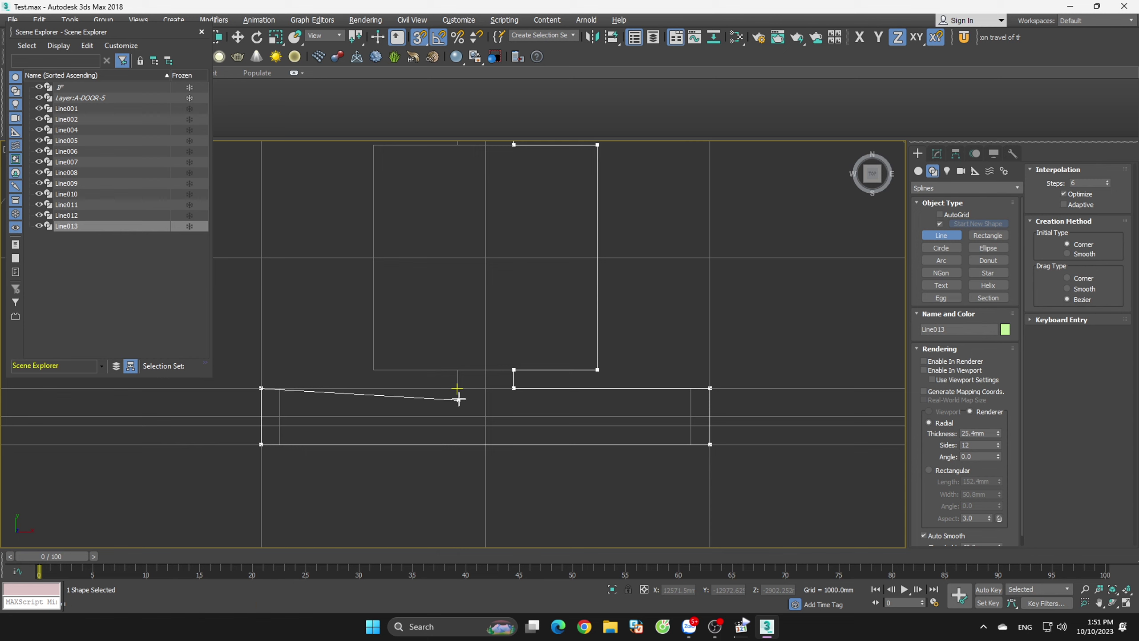
pyautogui.click(458, 388)
pyautogui.click(374, 368)
pyautogui.scroll(-3, 396, 394)
pyautogui.click(389, 300)
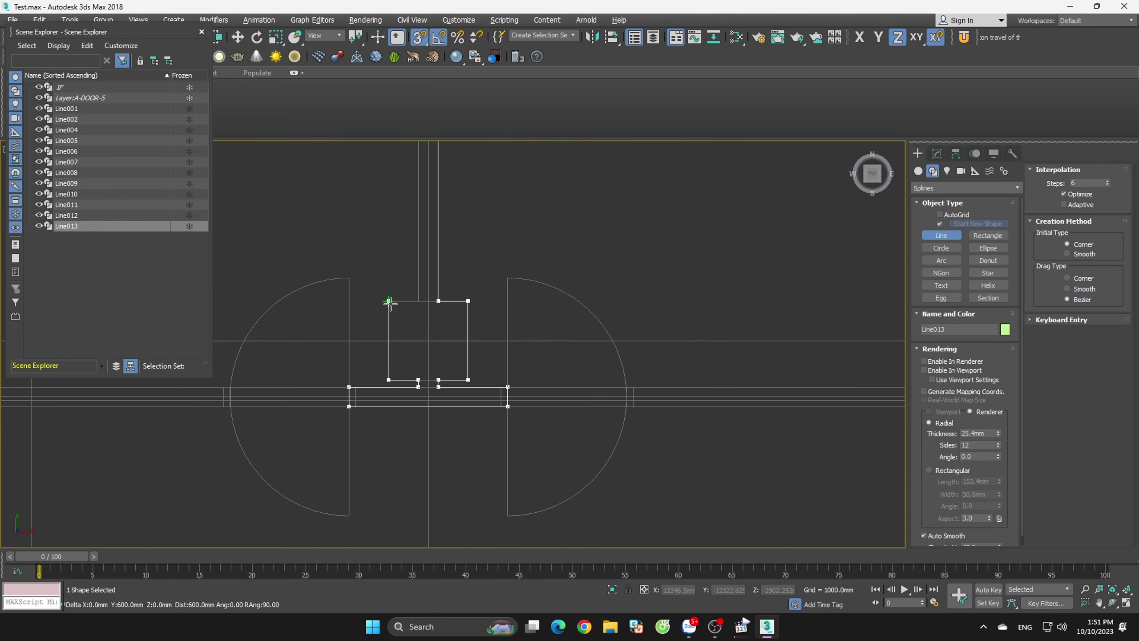
pyautogui.click(425, 301)
pyautogui.scroll(-5, 444, 451)
pyautogui.scroll(-3, 445, 452)
pyautogui.scroll(6, 437, 300)
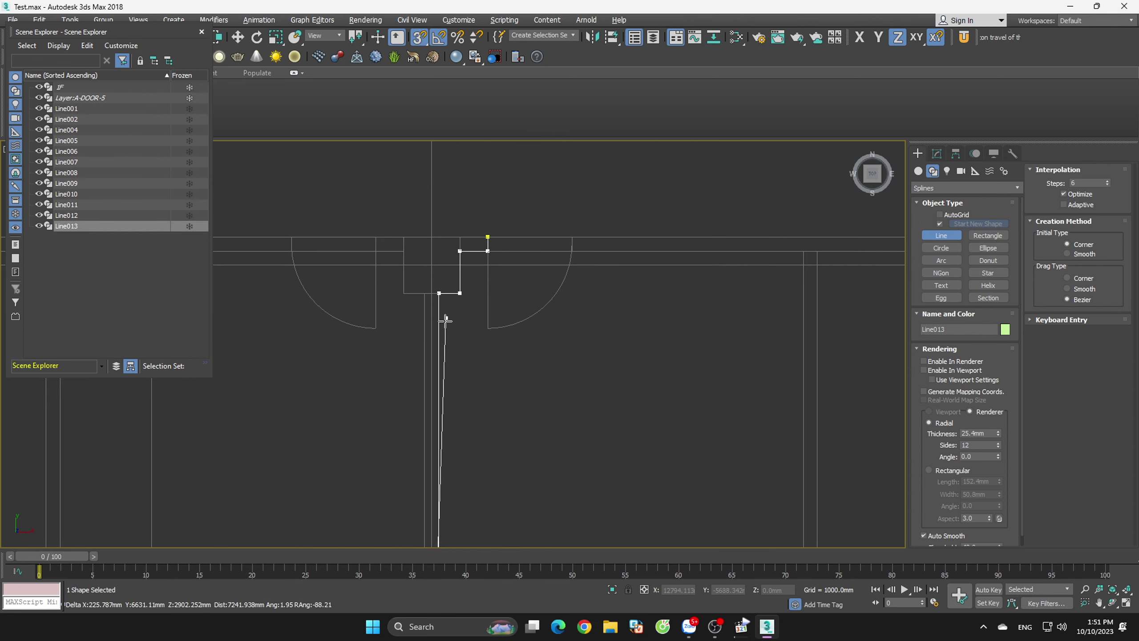
pyautogui.click(424, 294)
pyautogui.click(404, 251)
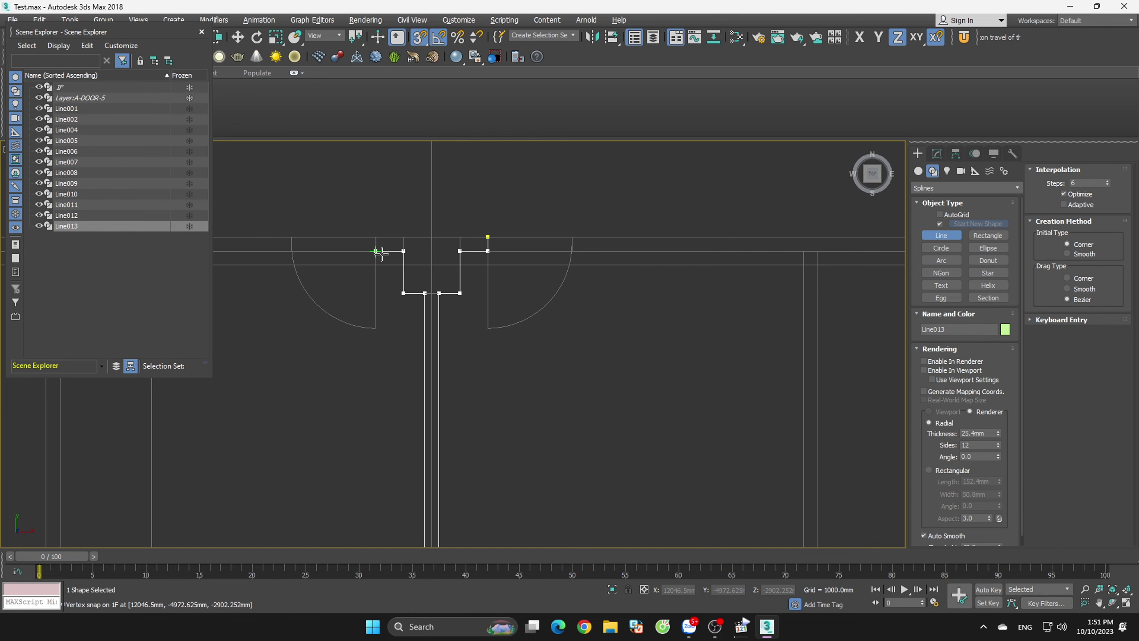
pyautogui.click(376, 236)
pyautogui.click(488, 236)
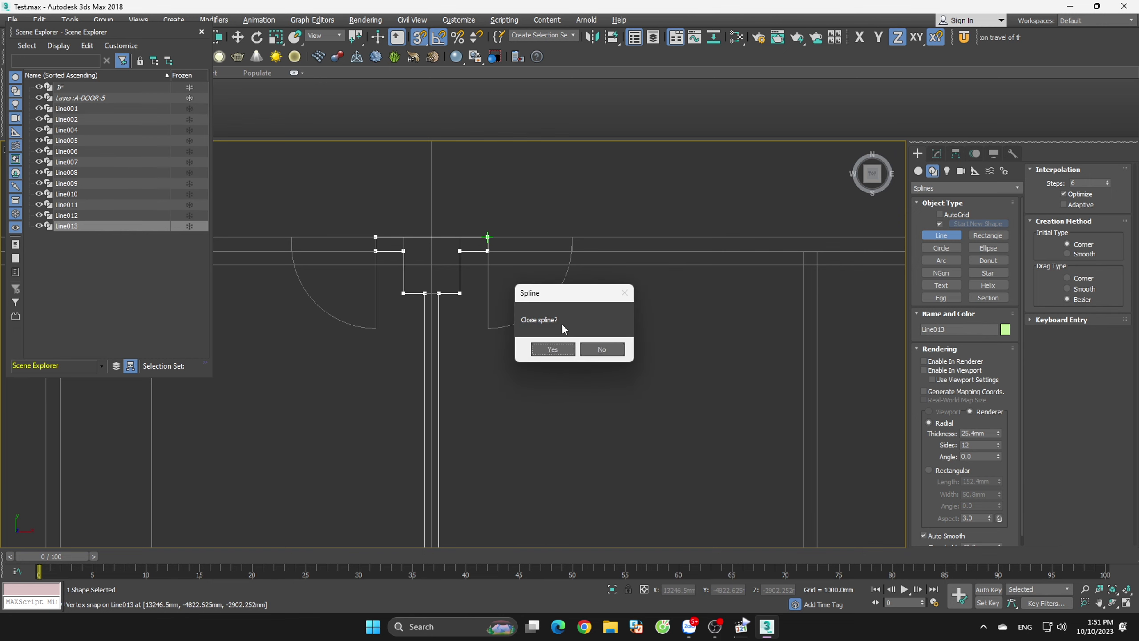
pyautogui.click(553, 349)
# - Exit line drawing with W and select the room wall outline Line011
pyautogui.scroll(-3, 554, 355)
pyautogui.scroll(2, 547, 305)
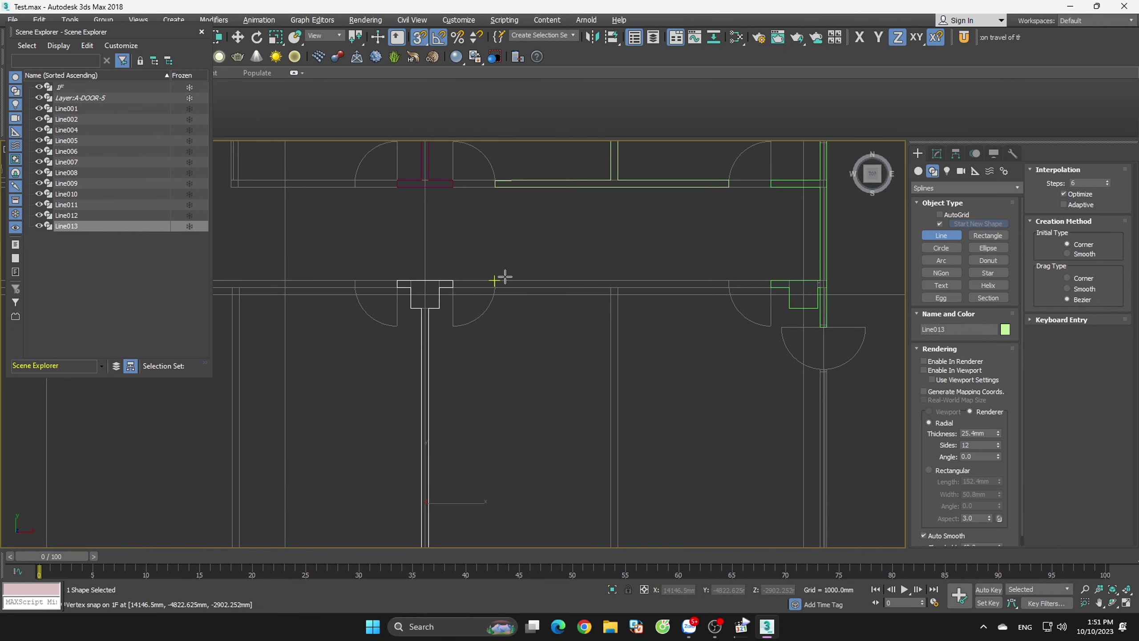
pyautogui.press('w')
pyautogui.click(572, 262)
pyautogui.click(612, 265)
# - Select all twelve traced wall outlines, briefly orbiting to inspect them
pyautogui.scroll(-2, 557, 332)
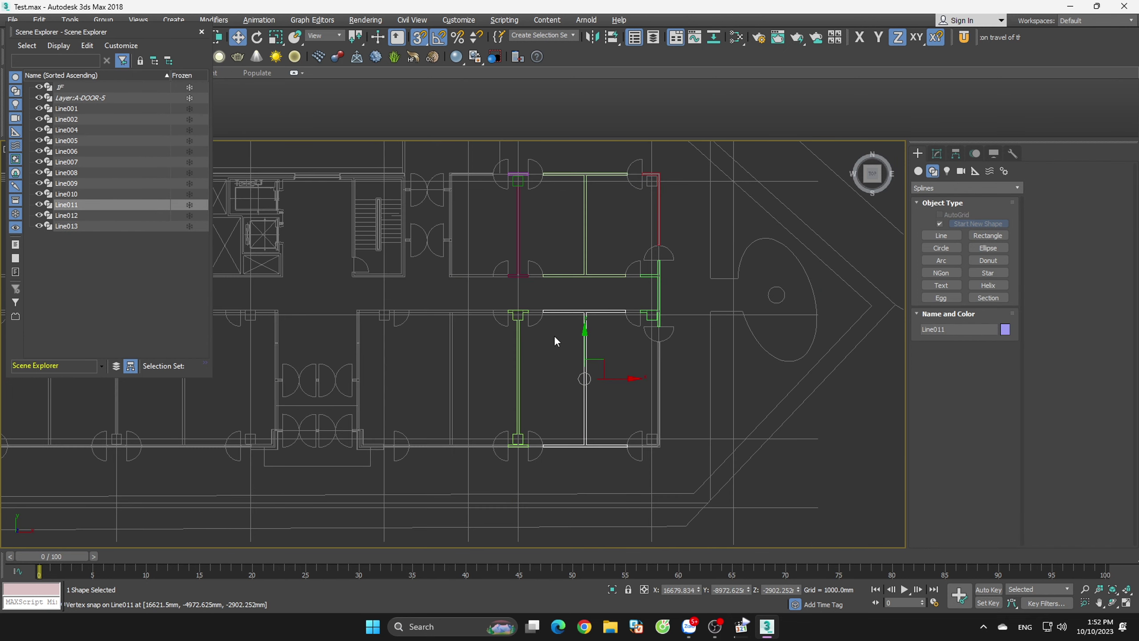
pyautogui.scroll(-1, 554, 341)
pyautogui.click(555, 344)
pyautogui.scroll(-1, 554, 345)
pyautogui.moveTo(402, 196); pyautogui.dragTo(706, 487)
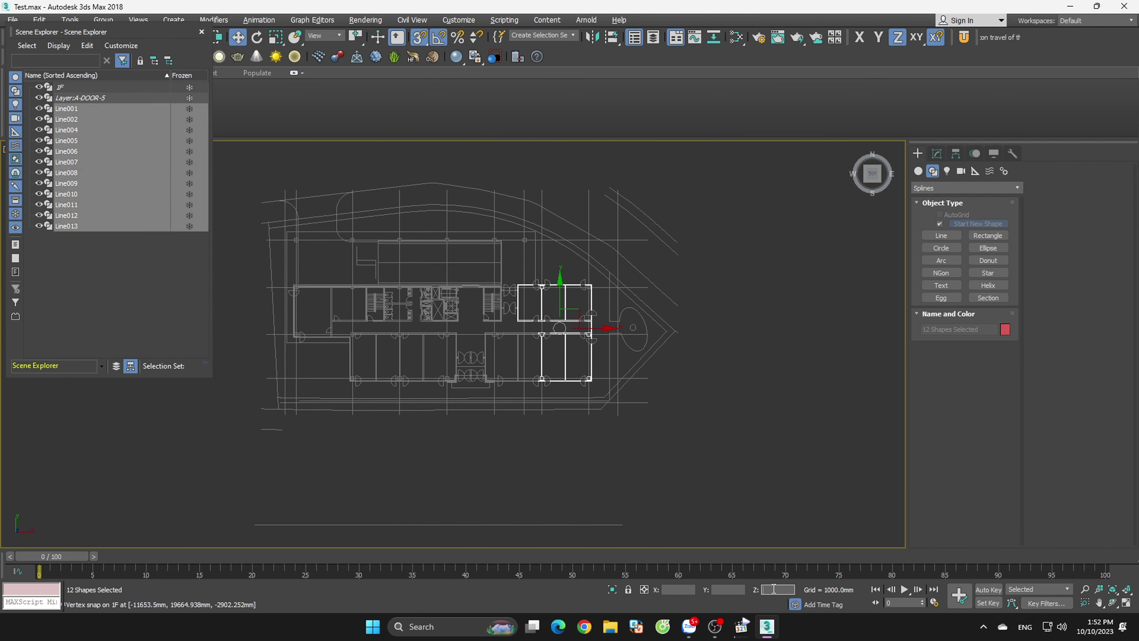
pyautogui.click(636, 406)
pyautogui.scroll(5, 552, 346)
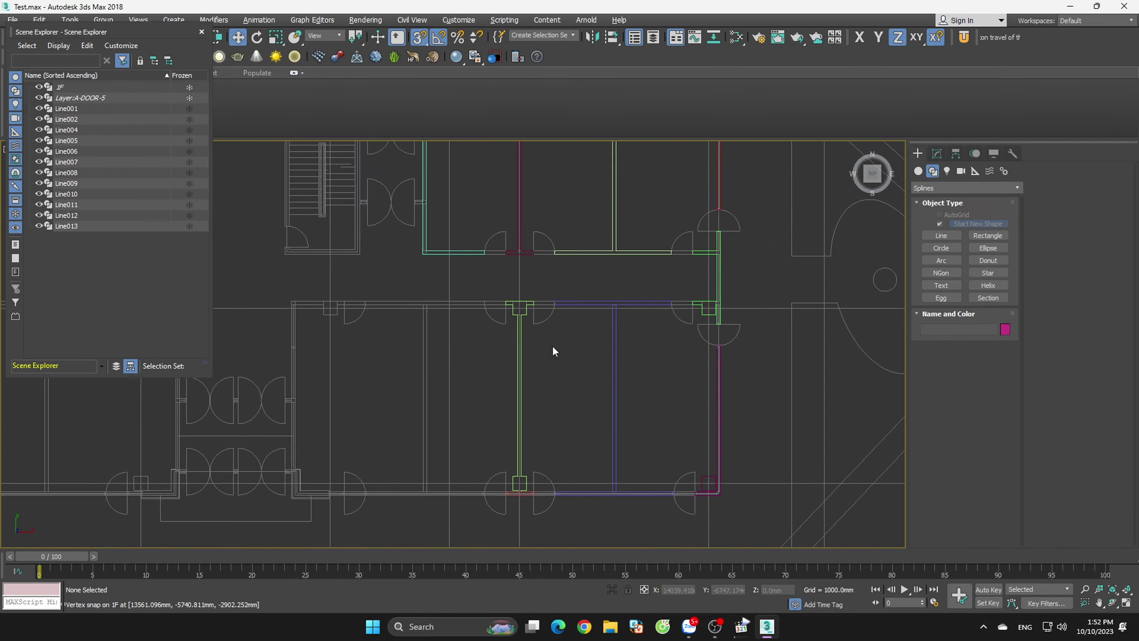
pyautogui.scroll(1, 582, 345)
pyautogui.scroll(-4, 596, 353)
pyautogui.scroll(-2, 596, 353)
pyautogui.moveTo(506, 257); pyautogui.dragTo(692, 445)
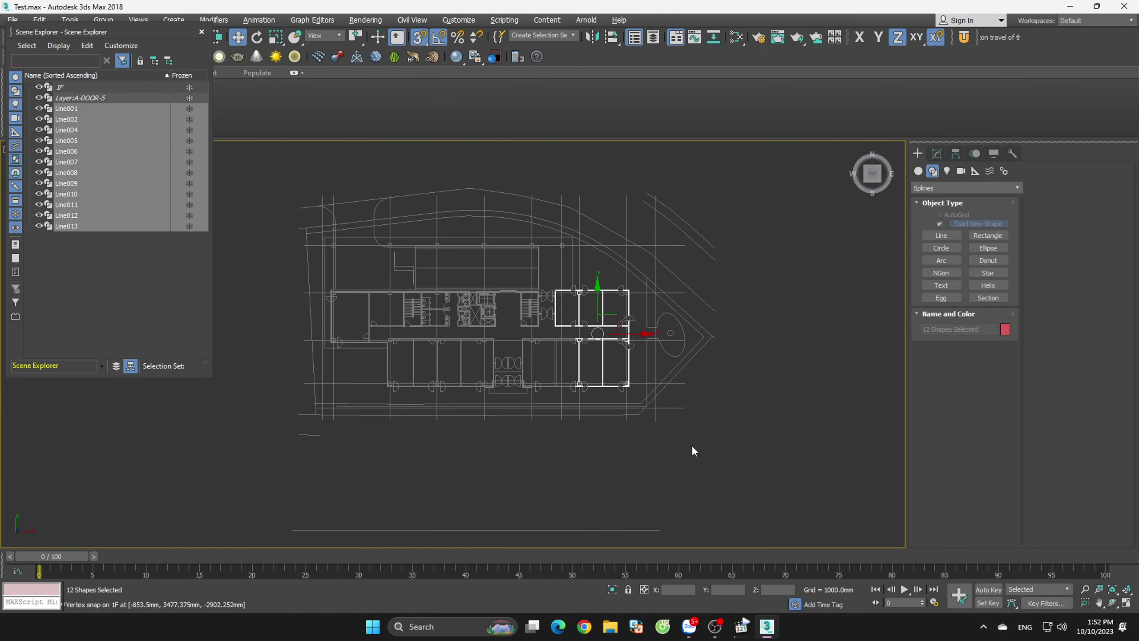
pyautogui.moveTo(691, 445)
pyautogui.keyDown('alt'); pyautogui.mouseDown(button='middle')
pyautogui.moveTo(685, 353)
pyautogui.moveTo(671, 379)
pyautogui.moveTo(614, 367)
pyautogui.mouseUp(button='middle'); pyautogui.keyUp('alt')
pyautogui.click(605, 361)
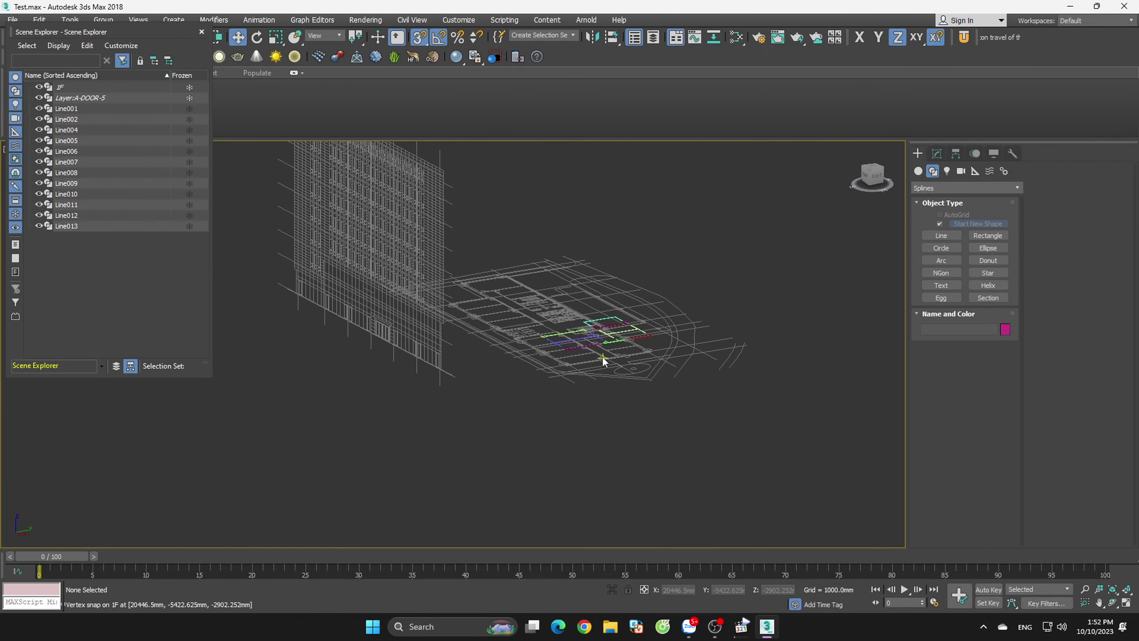
pyautogui.scroll(4, 628, 377)
pyautogui.click(700, 443)
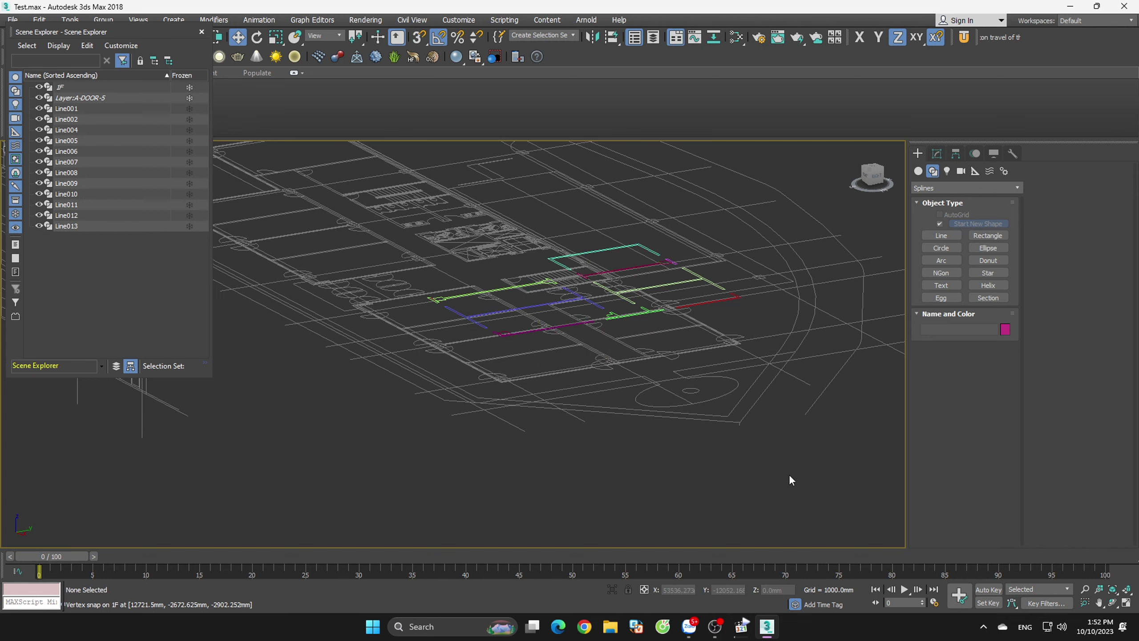
pyautogui.moveTo(788, 473); pyautogui.dragTo(417, 233)
# - Switch to Top view, zoom extents, clear the selection, and open Grid and Snap Settings
pyautogui.press('t')
pyautogui.press('z')
pyautogui.click(734, 417)
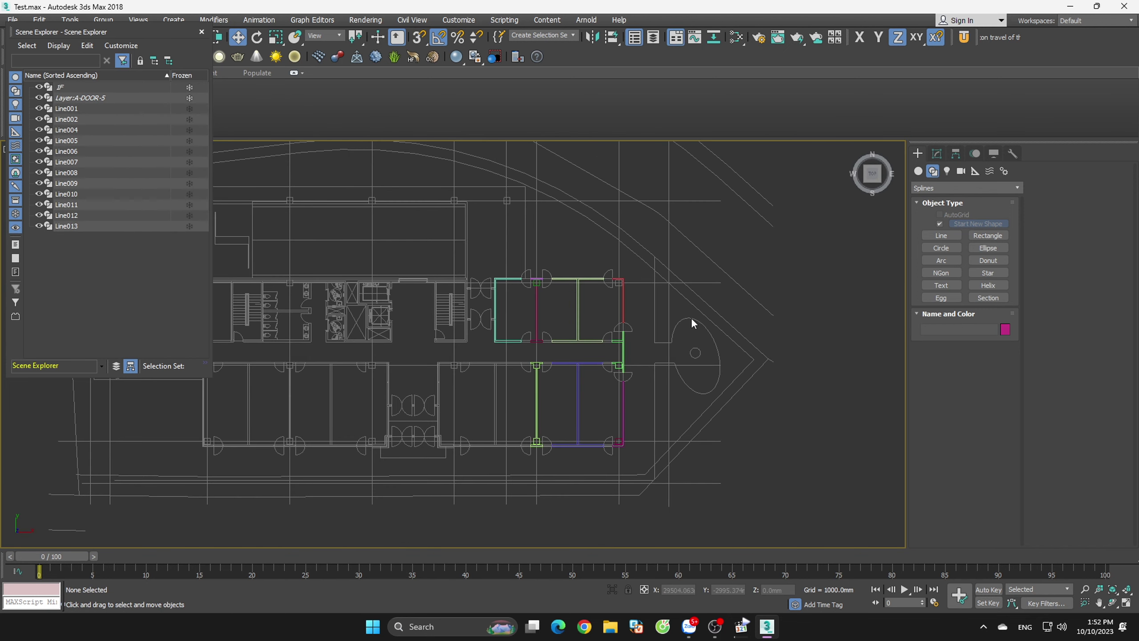
pyautogui.rightClick(423, 44)
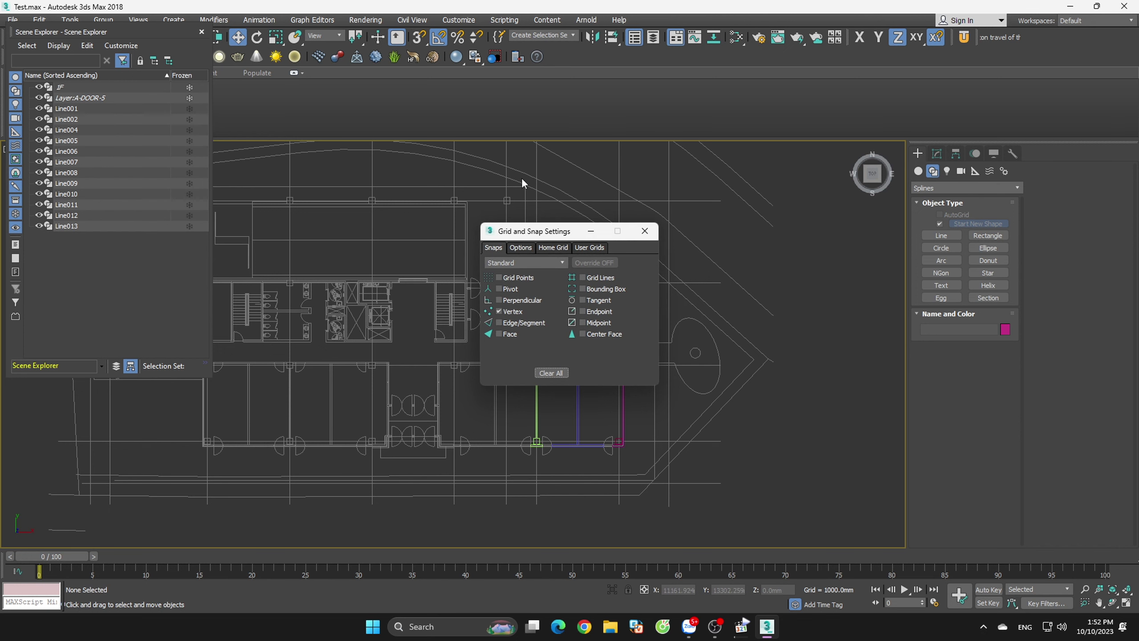
# - Close the snap settings, set the Snaps Toggle to 2D, and activate the Line tool
pyautogui.click(643, 233)
pyautogui.moveTo(418, 37); pyautogui.dragTo(419, 56)
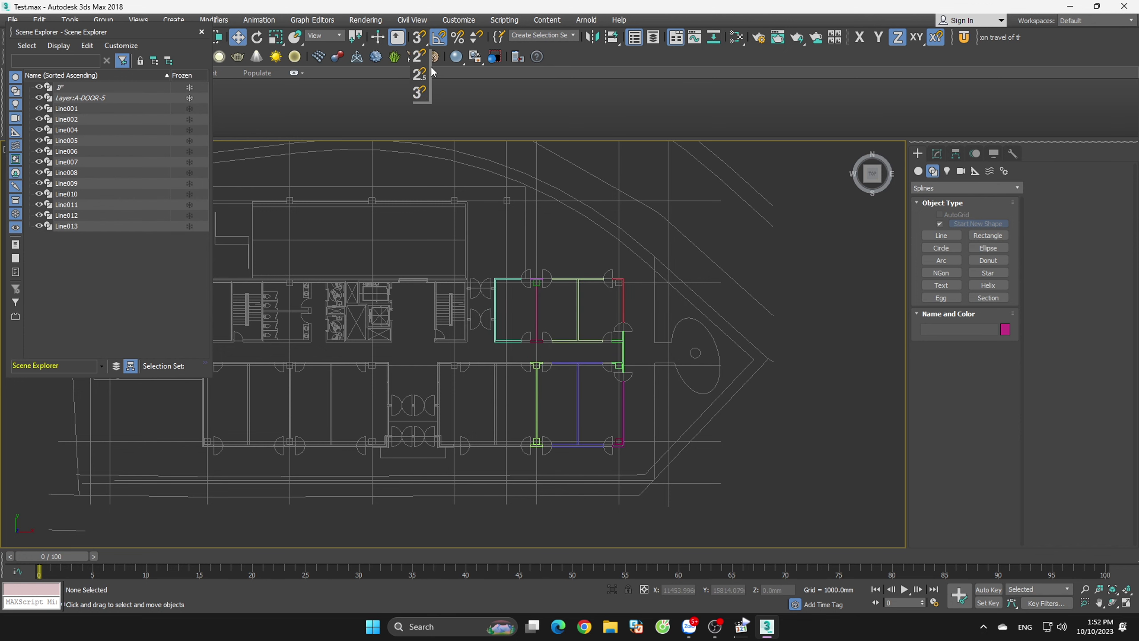
pyautogui.scroll(5, 455, 290)
pyautogui.scroll(-3, 623, 253)
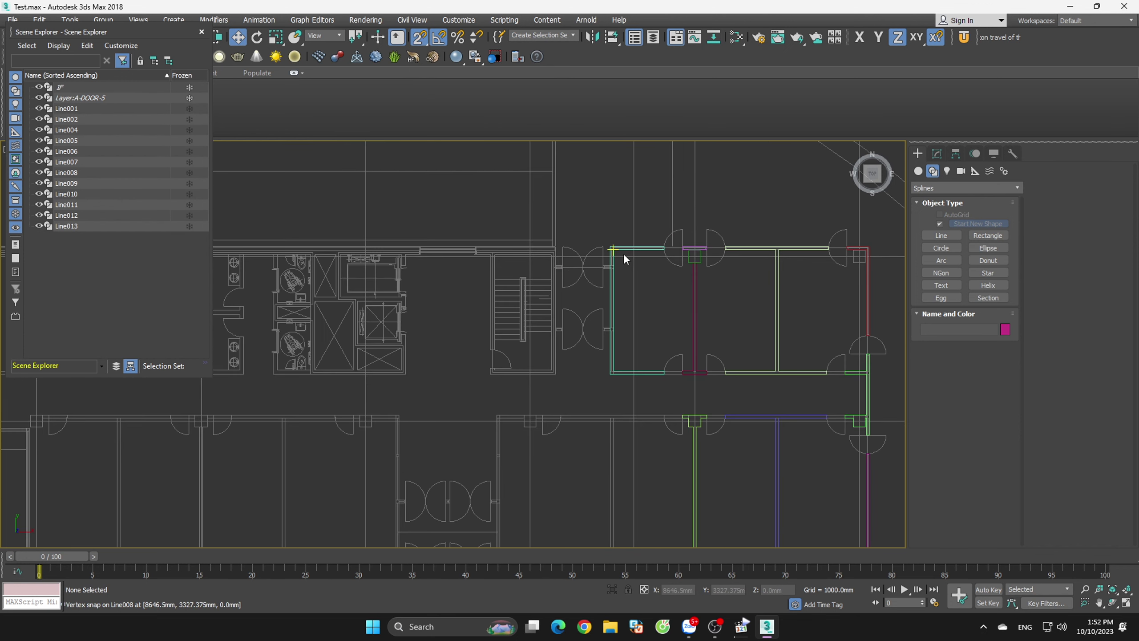
pyautogui.scroll(3, 594, 266)
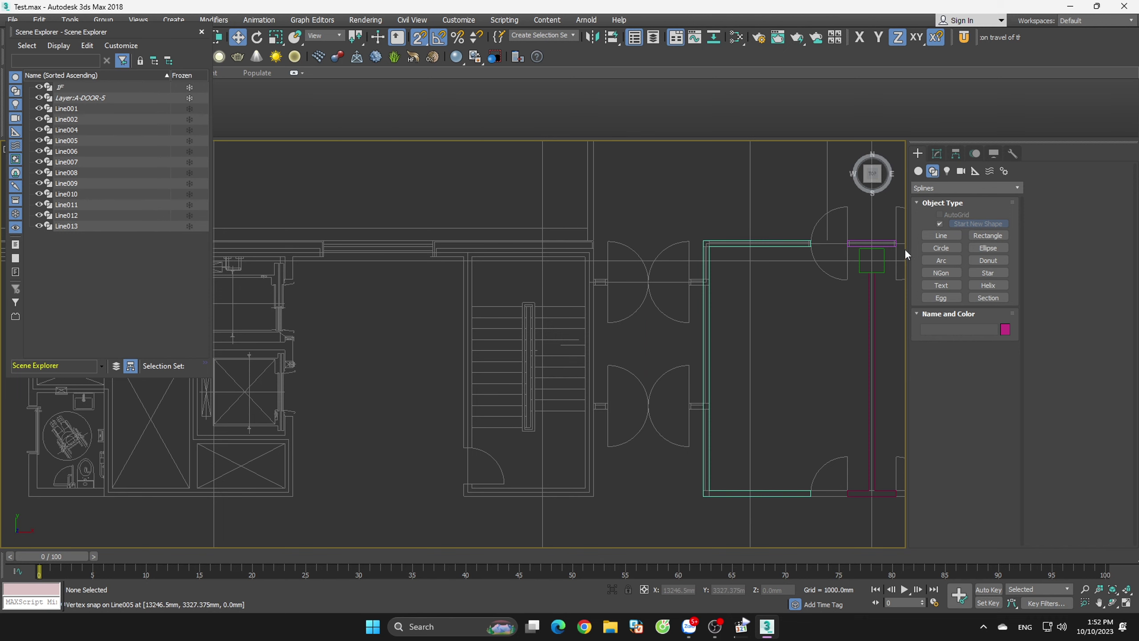
pyautogui.click(941, 235)
pyautogui.scroll(-3, 631, 301)
pyautogui.scroll(4, 618, 351)
pyautogui.scroll(2, 626, 483)
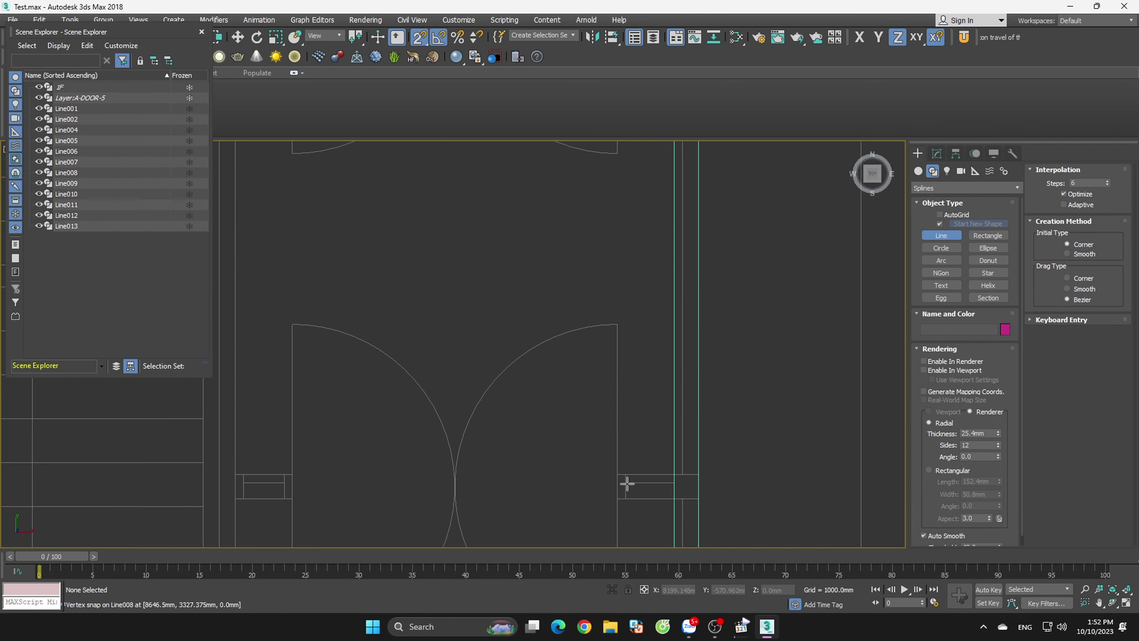
pyautogui.scroll(2, 626, 482)
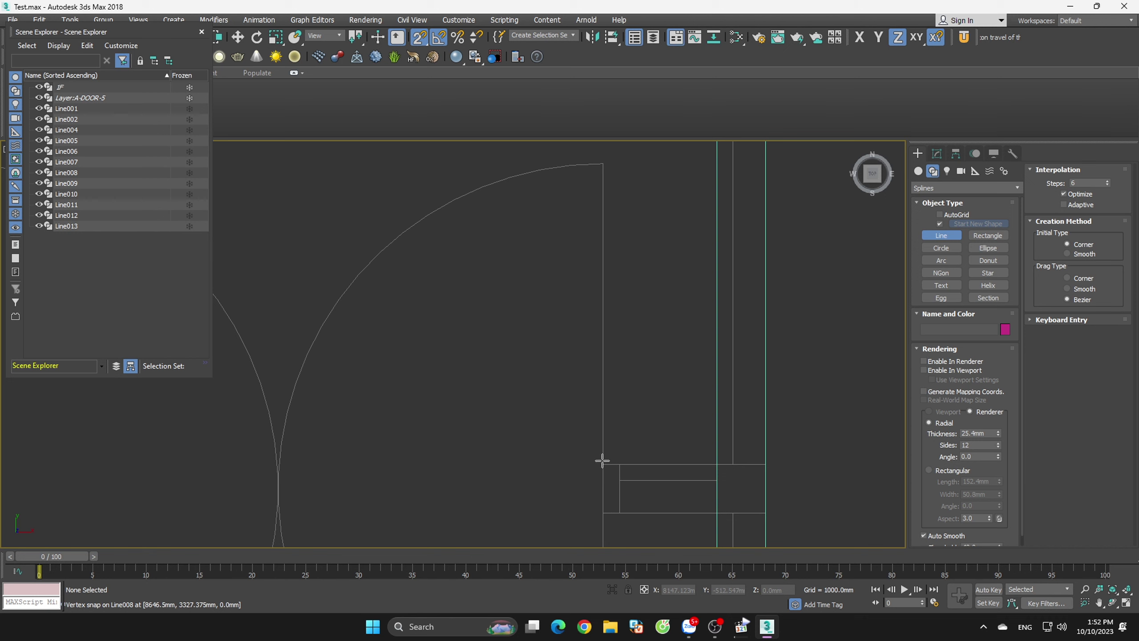
pyautogui.scroll(-1, 631, 419)
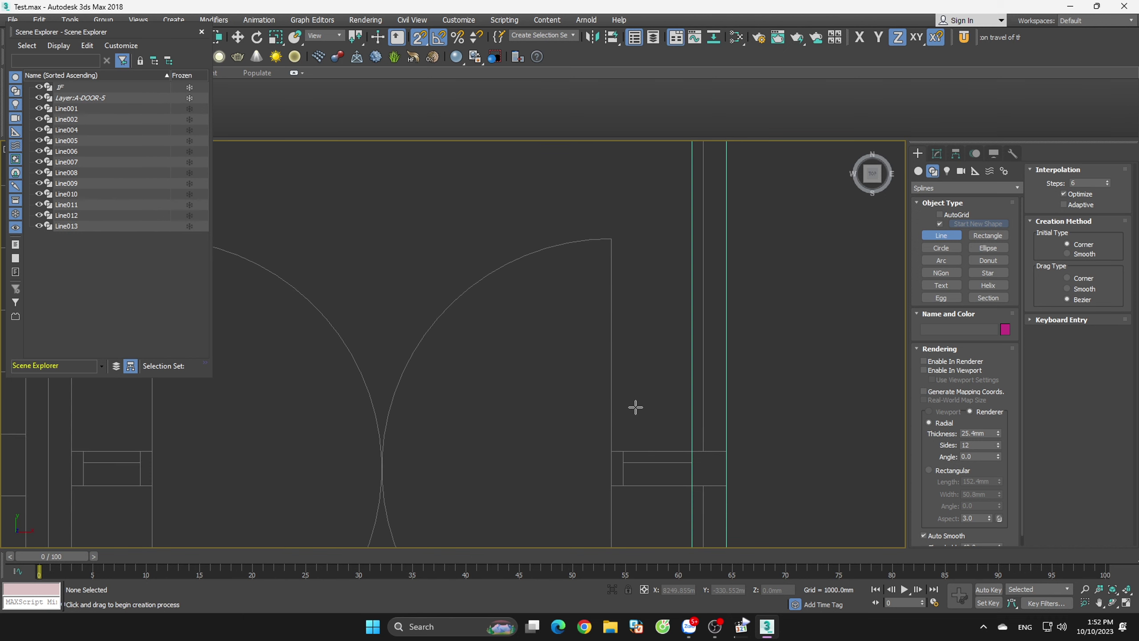
# - Review the snap types and the Options tab in Grid and Snap Settings, then close it
pyautogui.rightClick(447, 40)
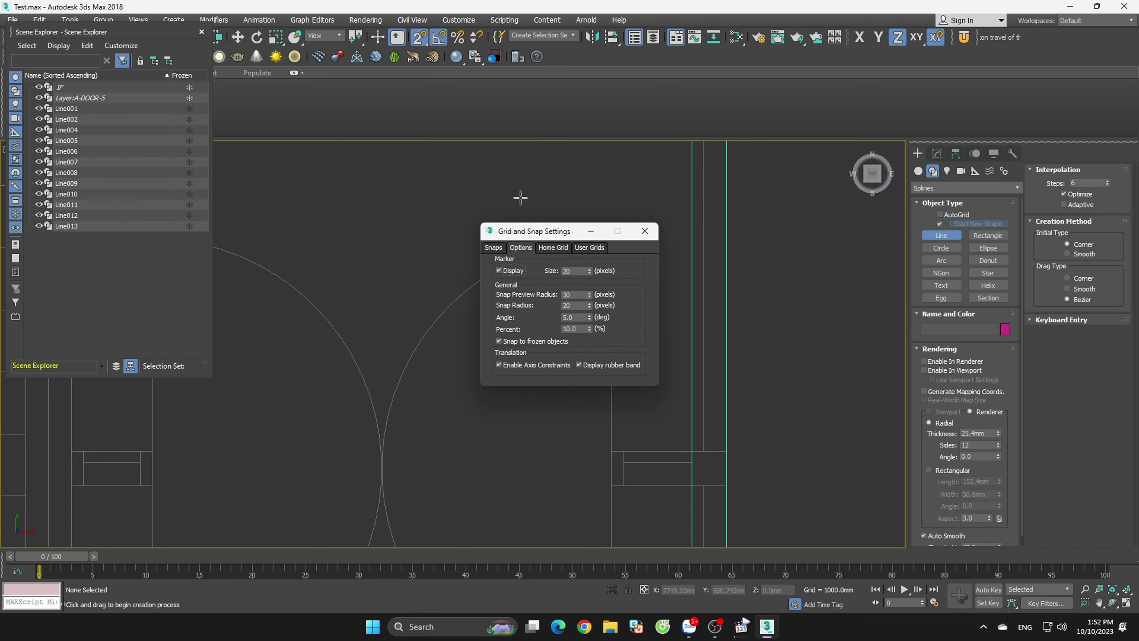
pyautogui.click(645, 232)
pyautogui.rightClick(420, 40)
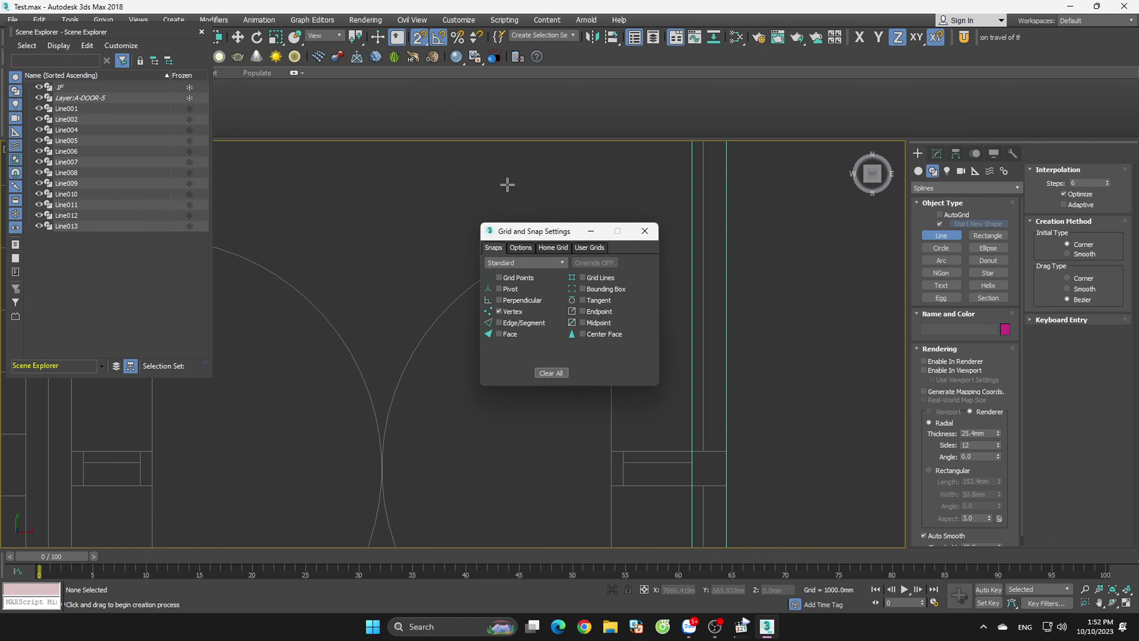
pyautogui.click(514, 254)
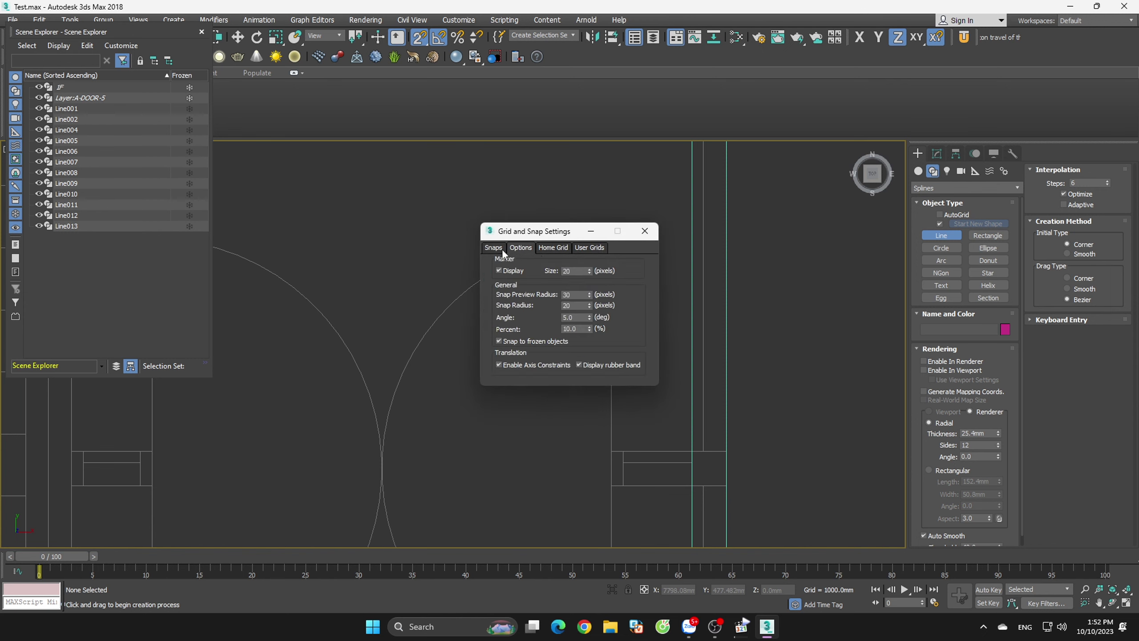
pyautogui.click(503, 254)
pyautogui.click(514, 250)
pyautogui.click(645, 231)
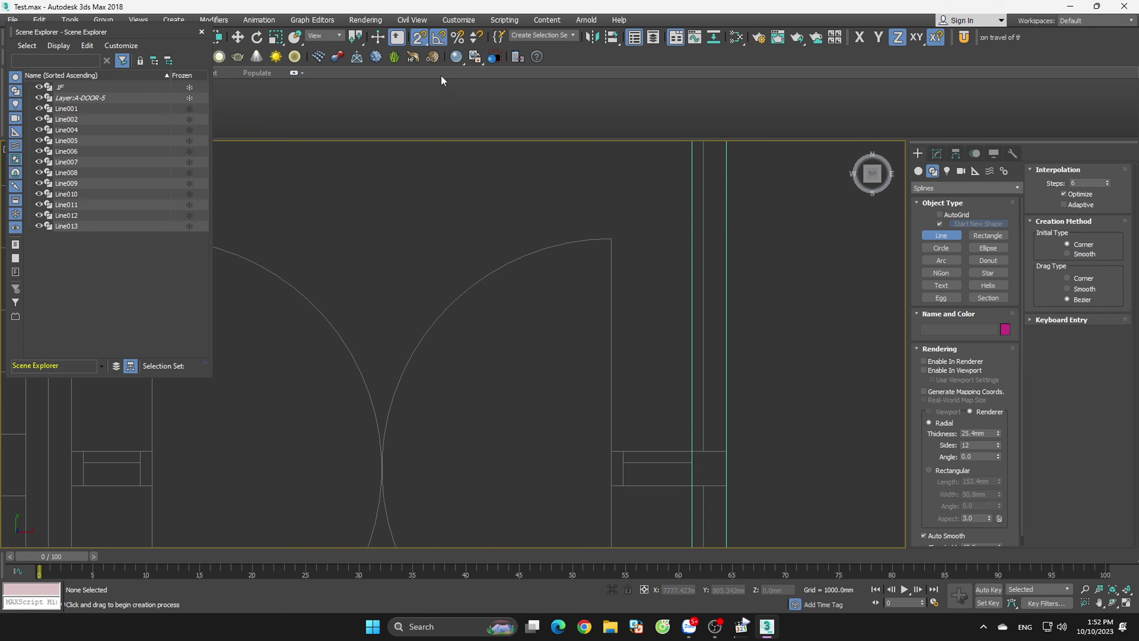
# - Outline the first door-jamb box as closed spline Line014
pyautogui.click(693, 485)
pyautogui.click(612, 451)
pyautogui.click(692, 451)
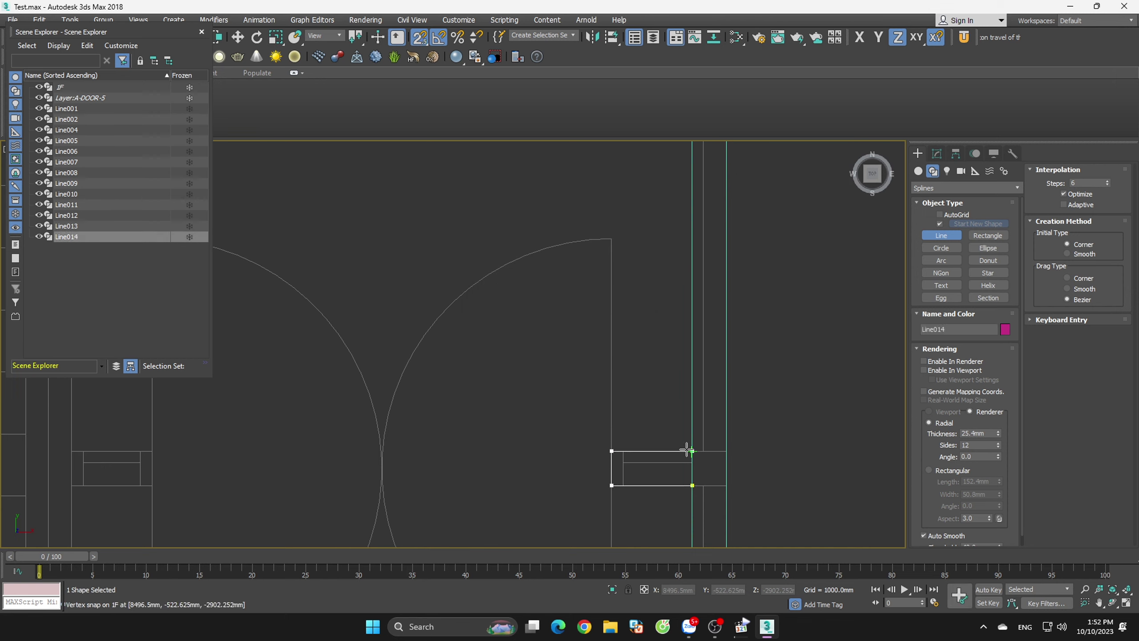
pyautogui.click(692, 485)
pyautogui.click(571, 352)
pyautogui.scroll(-2, 745, 374)
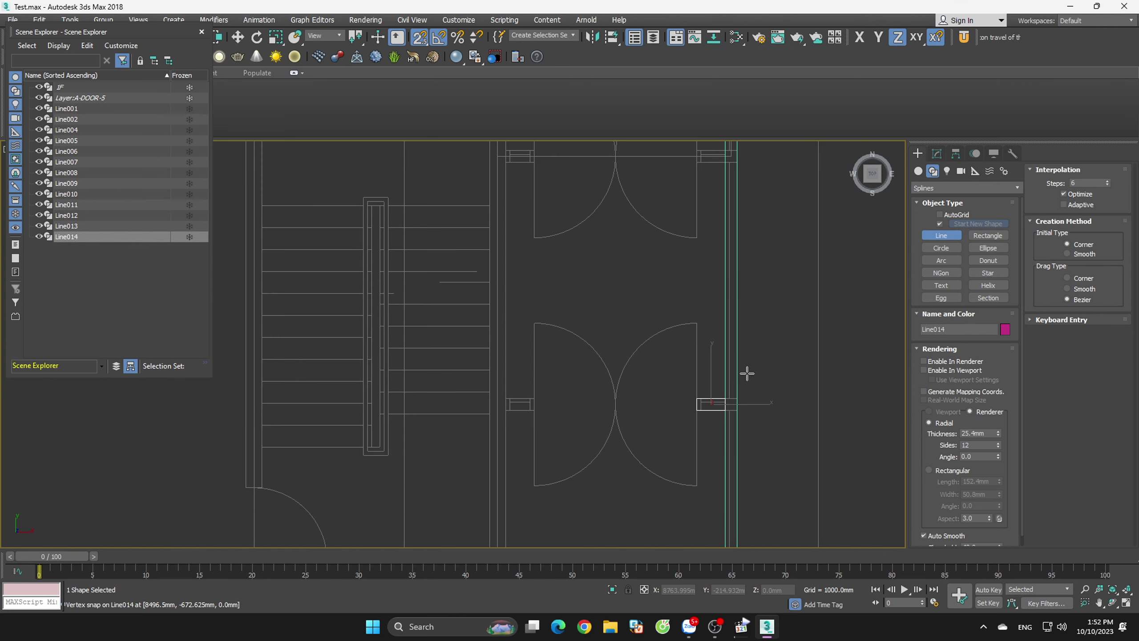
pyautogui.scroll(1, 719, 160)
pyautogui.scroll(1, 706, 194)
# - Outline the second door-jamb box as closed spline Line015
pyautogui.click(655, 215)
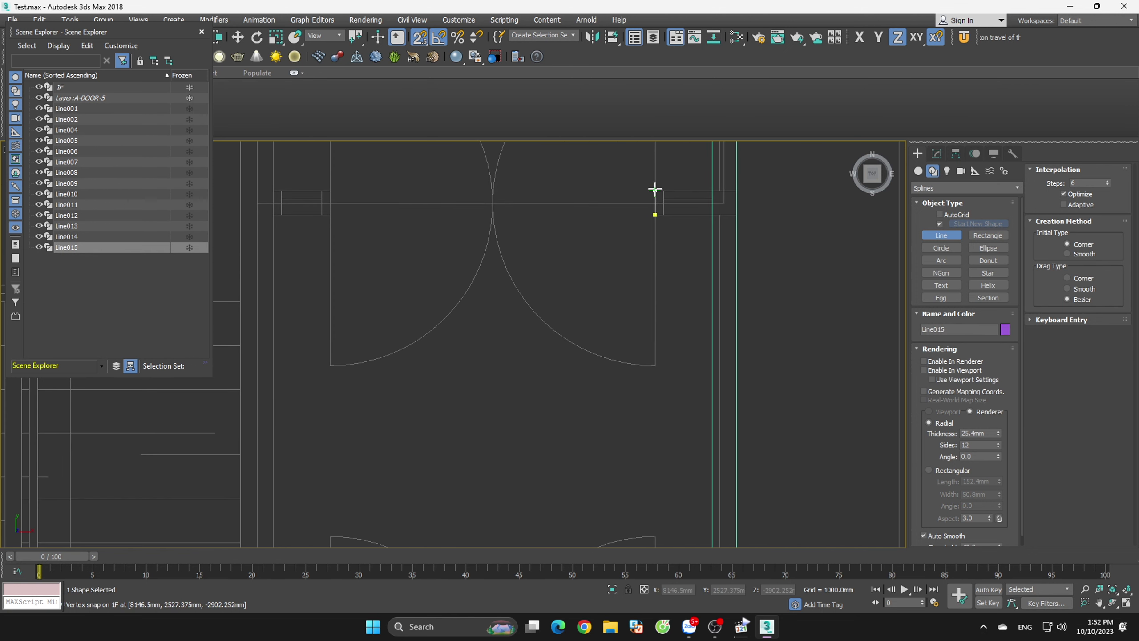
pyautogui.click(707, 215)
pyautogui.click(655, 215)
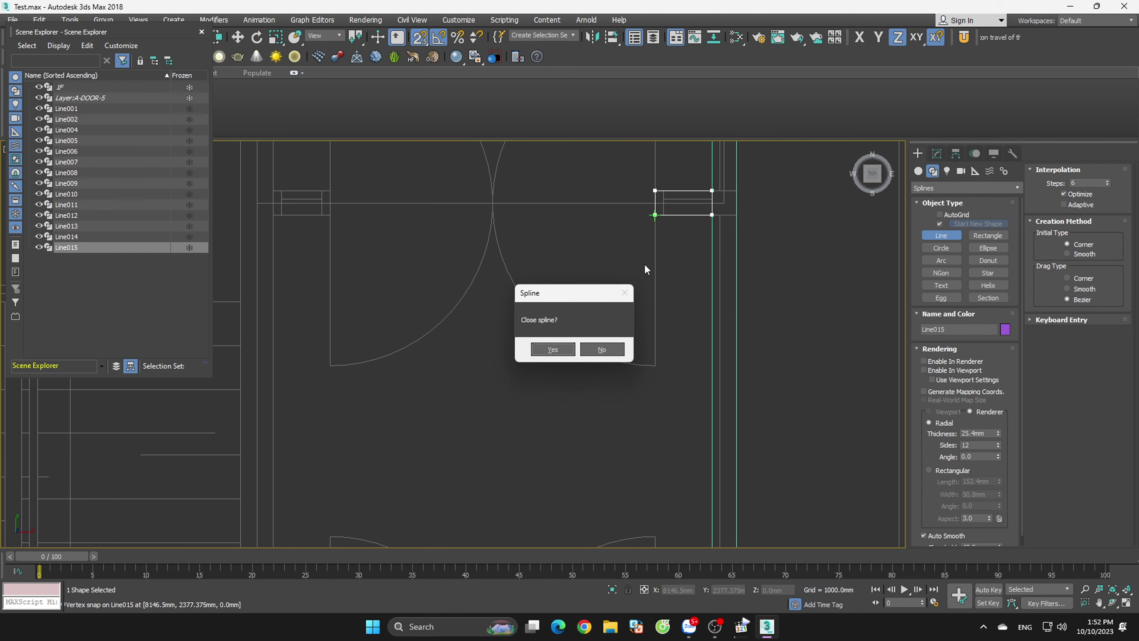
pyautogui.click(578, 348)
pyautogui.scroll(-2, 701, 334)
pyautogui.scroll(2, 597, 432)
pyautogui.scroll(2, 561, 417)
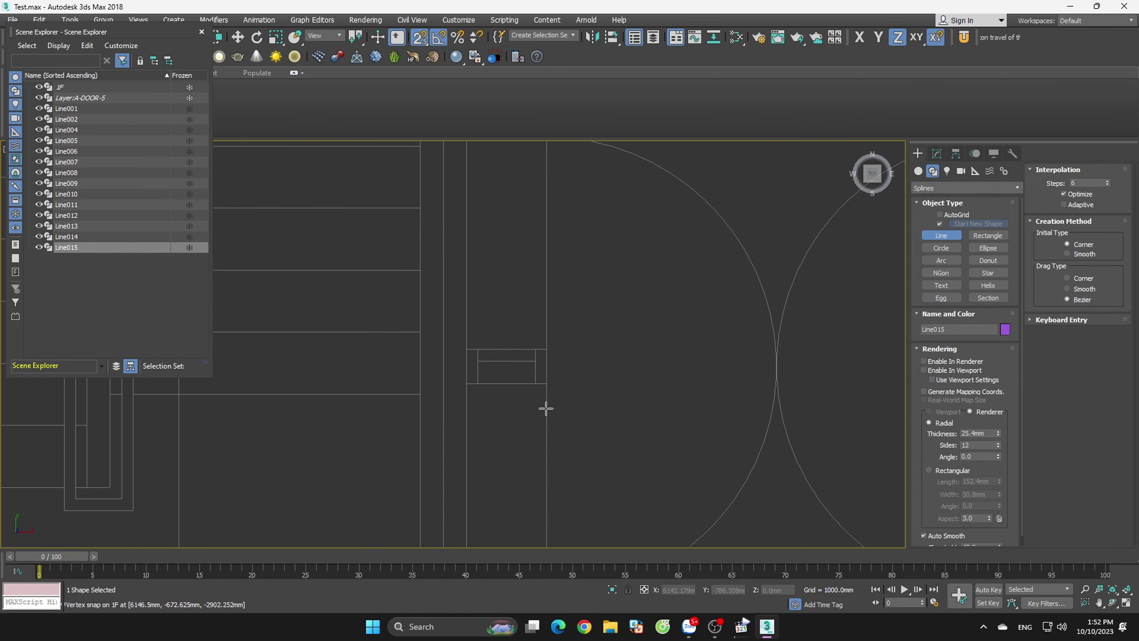
# - Outline the third door-jamb box as closed spline Line016, cancelling a stray extra line
pyautogui.click(547, 383)
pyautogui.click(466, 383)
pyautogui.click(547, 349)
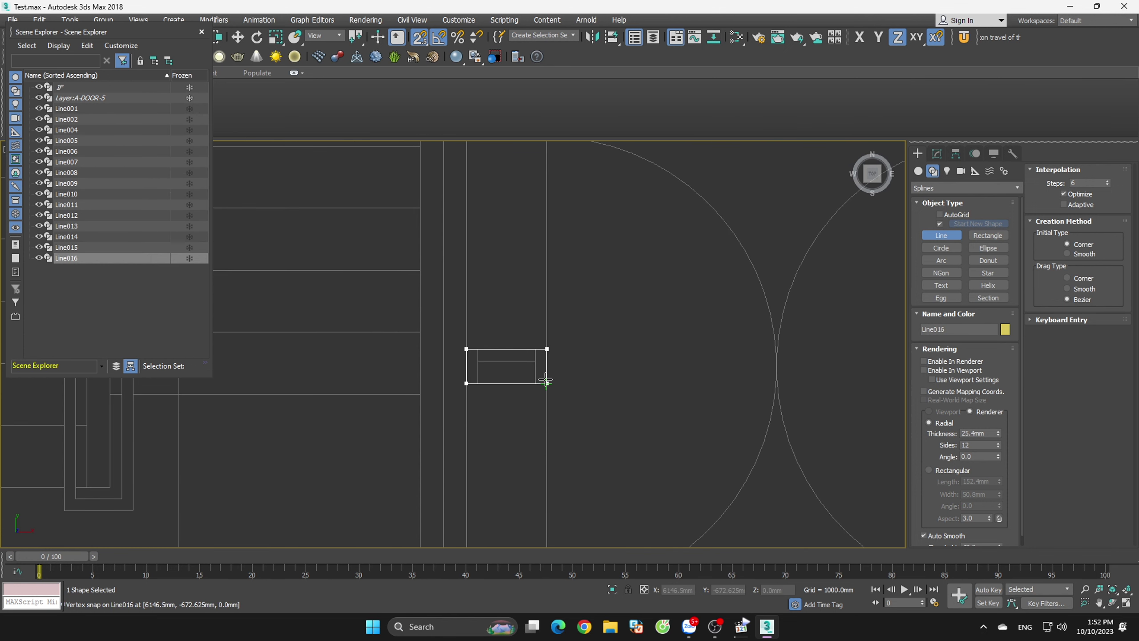
pyautogui.click(547, 383)
pyautogui.click(540, 349)
pyautogui.scroll(-3, 529, 393)
pyautogui.click(529, 354)
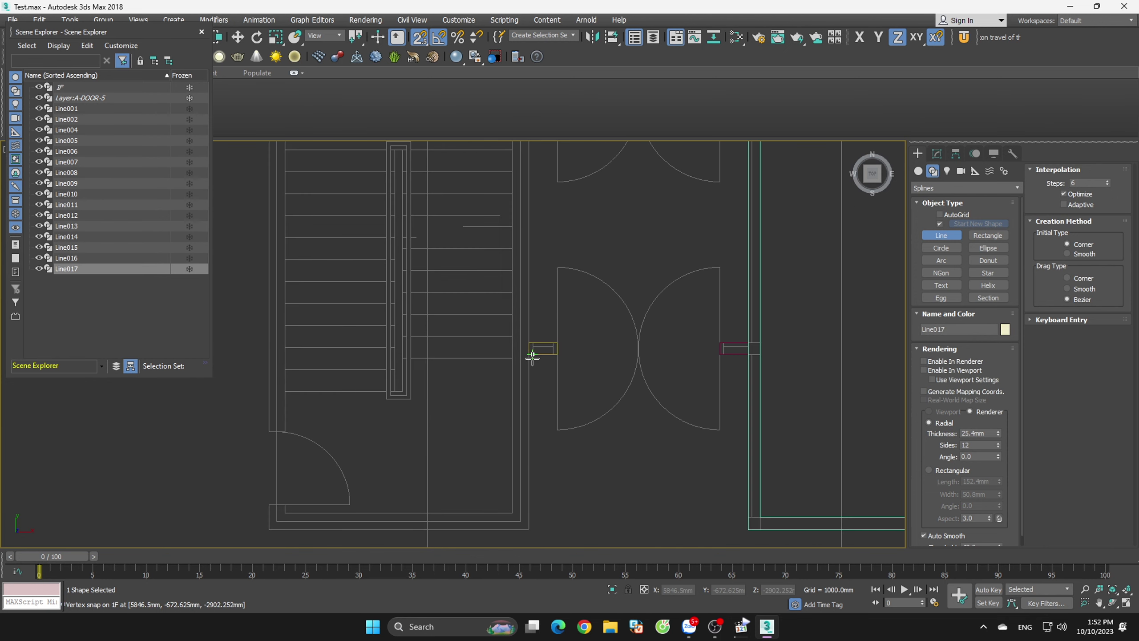
pyautogui.scroll(2, 532, 352)
pyautogui.rightClick(533, 348)
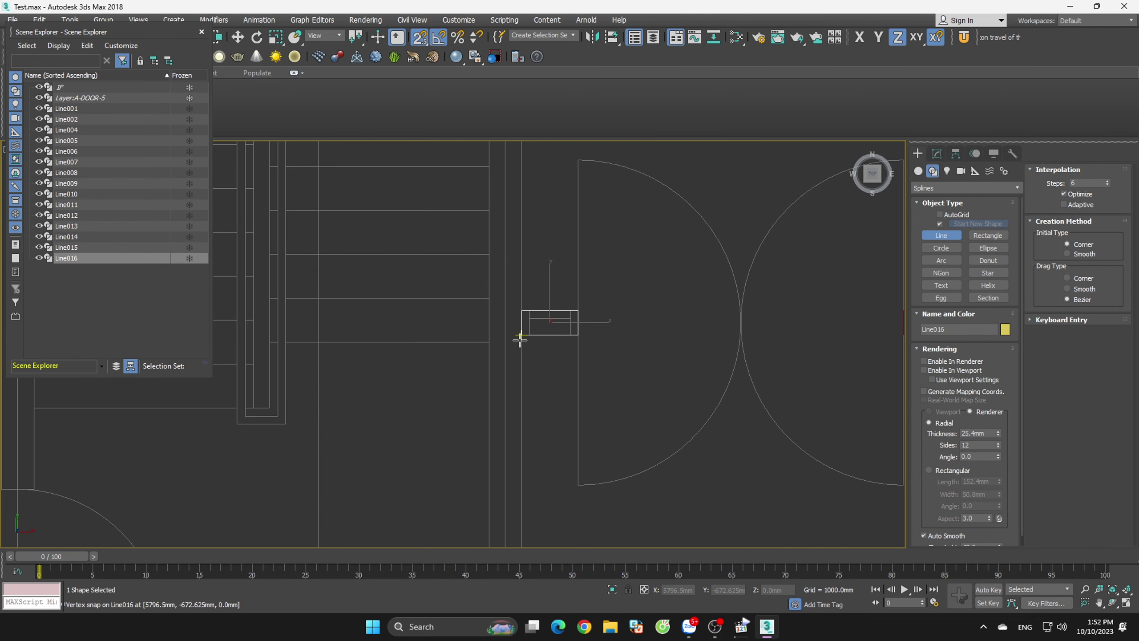
# - Start the stairwell line at the door-box corner, placing corners below it and along the stairs
pyautogui.click(521, 336)
pyautogui.scroll(-3, 556, 361)
pyautogui.click(546, 475)
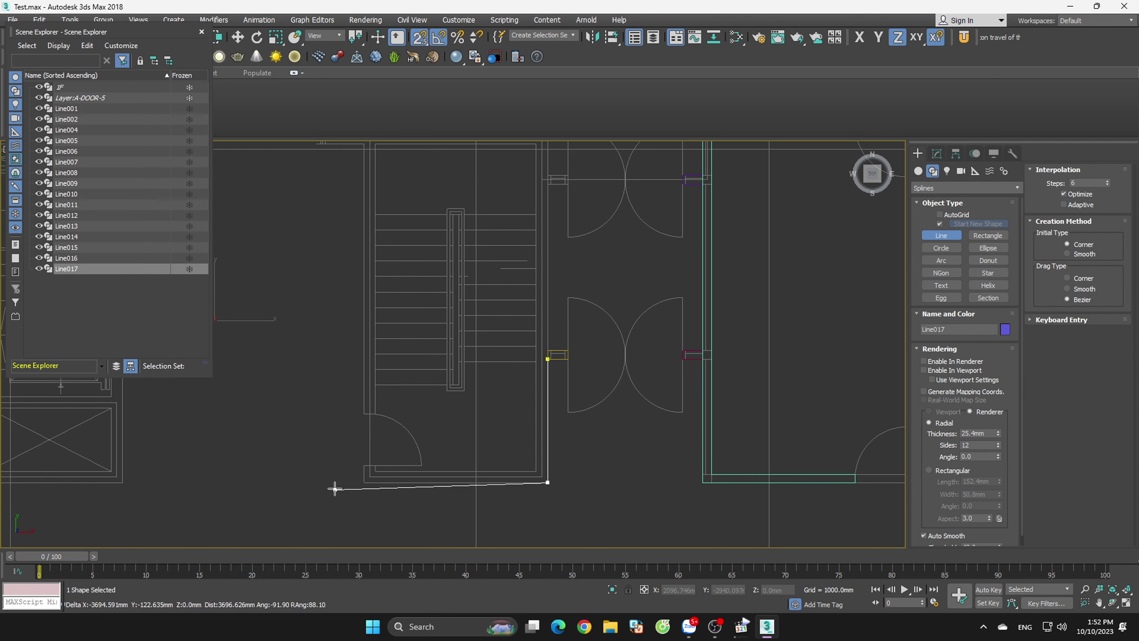
pyautogui.scroll(2, 336, 484)
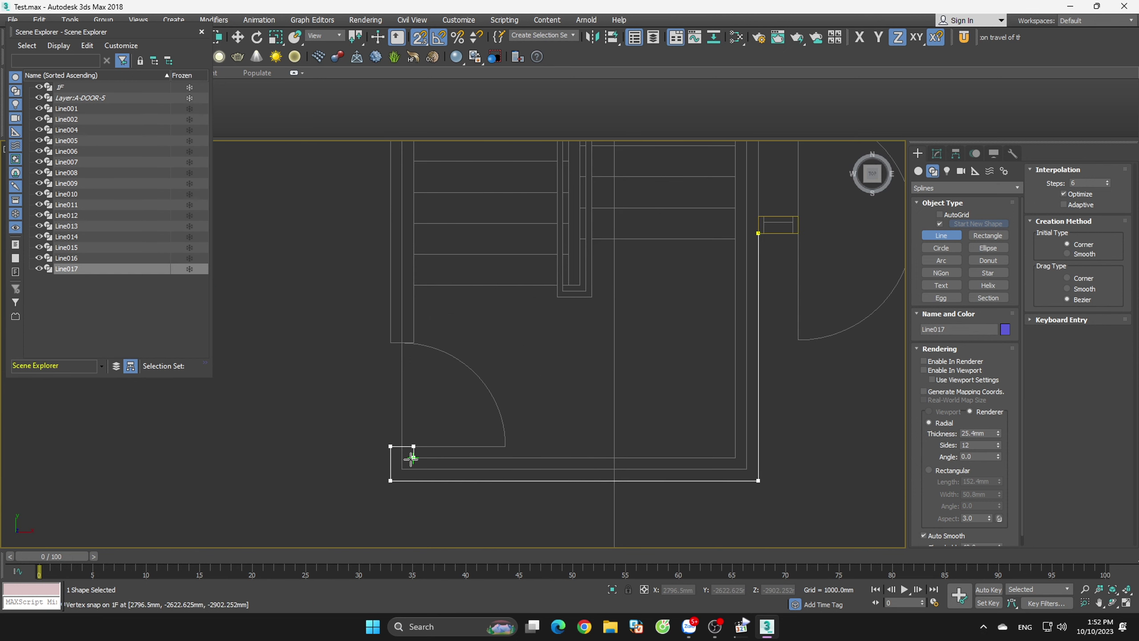
pyautogui.click(735, 458)
pyautogui.scroll(-3, 704, 499)
pyautogui.scroll(3, 725, 275)
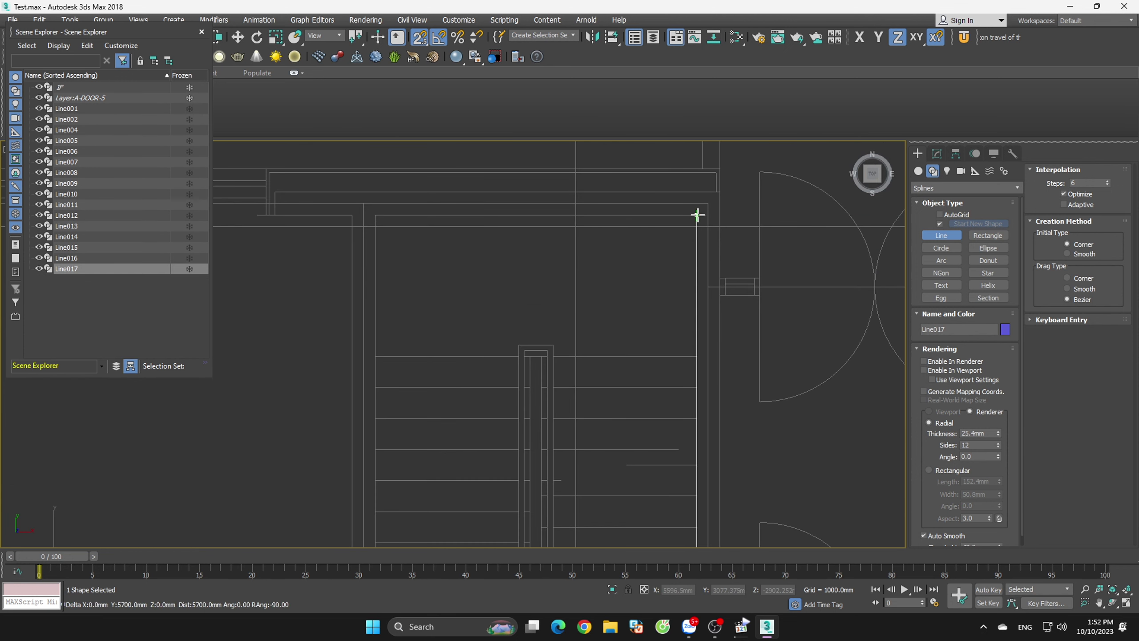
# - Place the top-left stairwell corner, cancel the misplaced outline, and restart Line017 at the door corner
pyautogui.click(375, 216)
pyautogui.scroll(-3, 375, 220)
pyautogui.scroll(3, 394, 376)
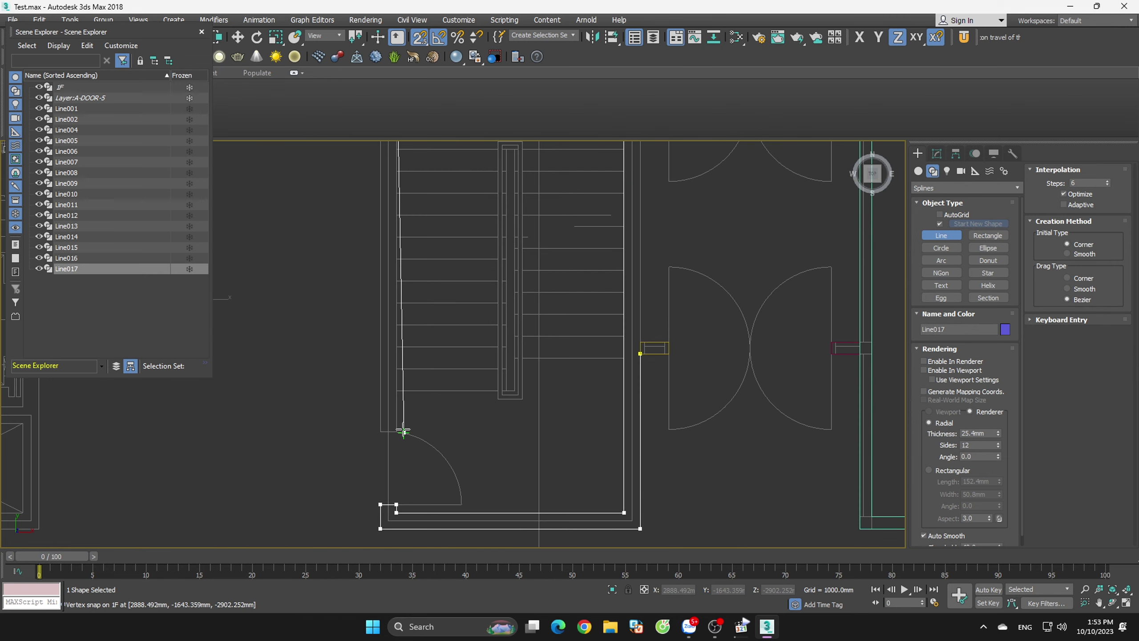
pyautogui.scroll(2, 401, 432)
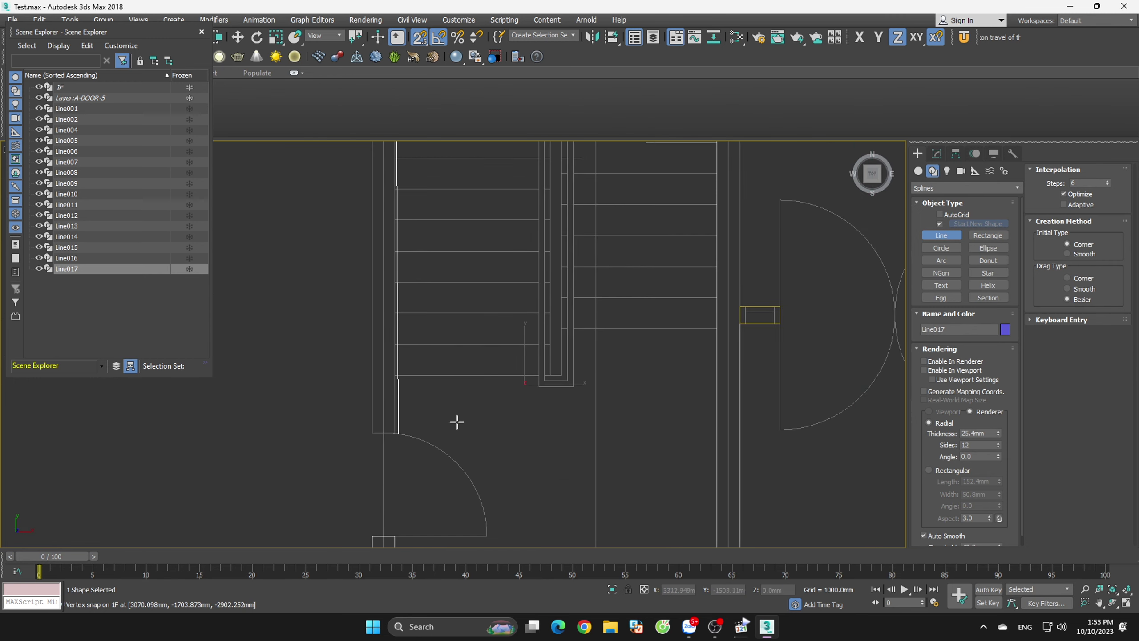
pyautogui.scroll(-3, 457, 422)
pyautogui.rightClick(484, 406)
pyautogui.click(427, 479)
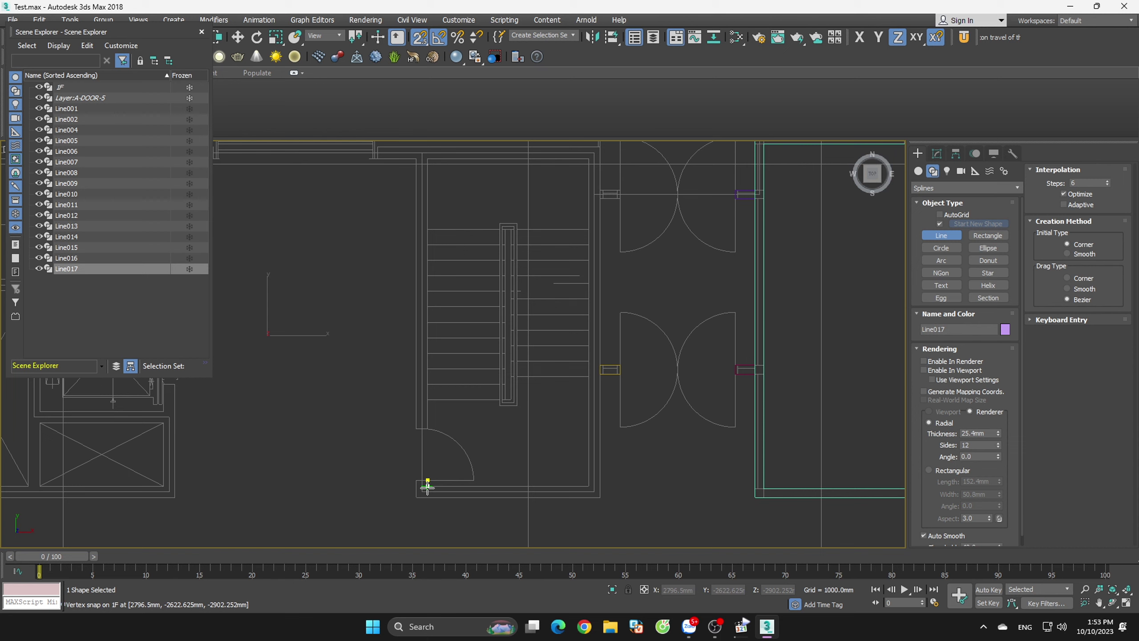
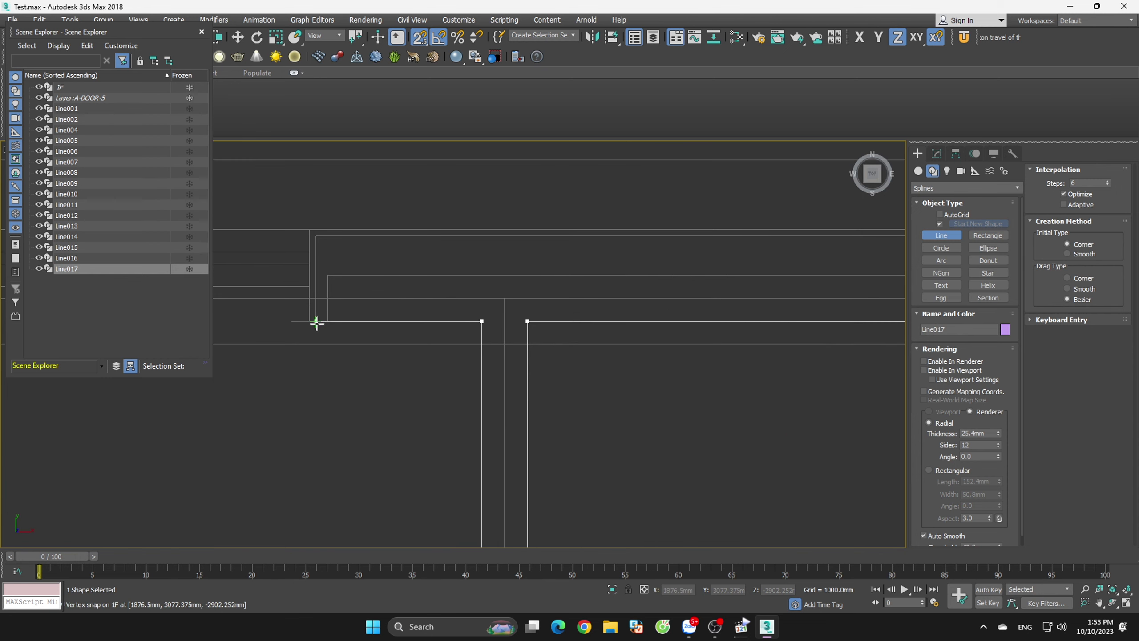
# - Start Line017 by snapping its first corners to the stair room's walls
pyautogui.click(316, 321)
pyautogui.scroll(-2, 561, 328)
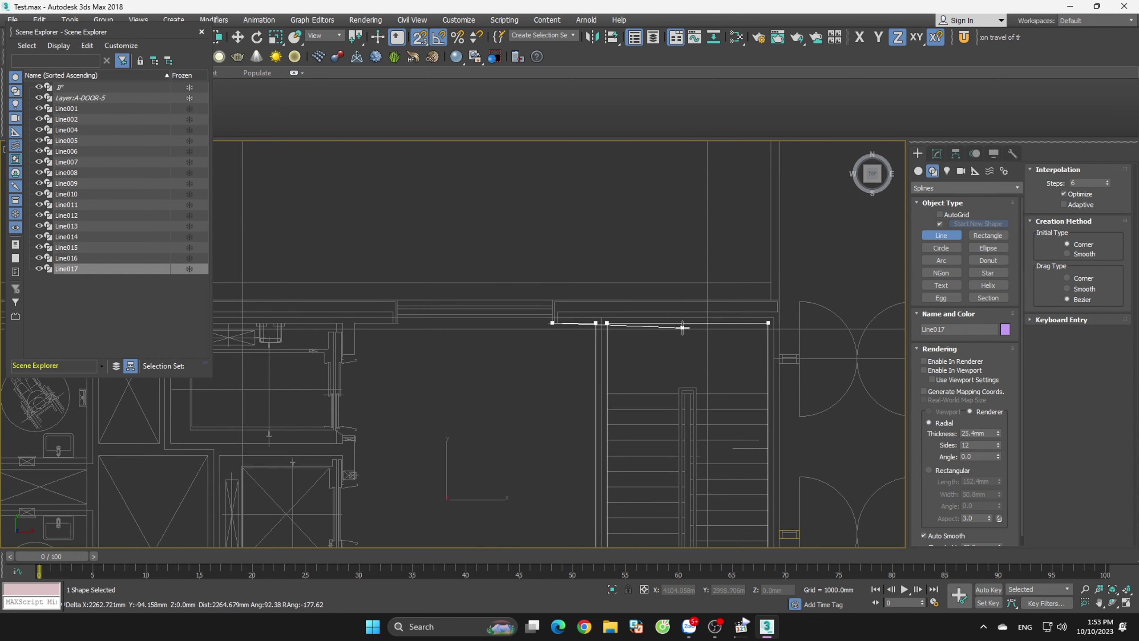
pyautogui.scroll(-2, 650, 323)
pyautogui.press('i')
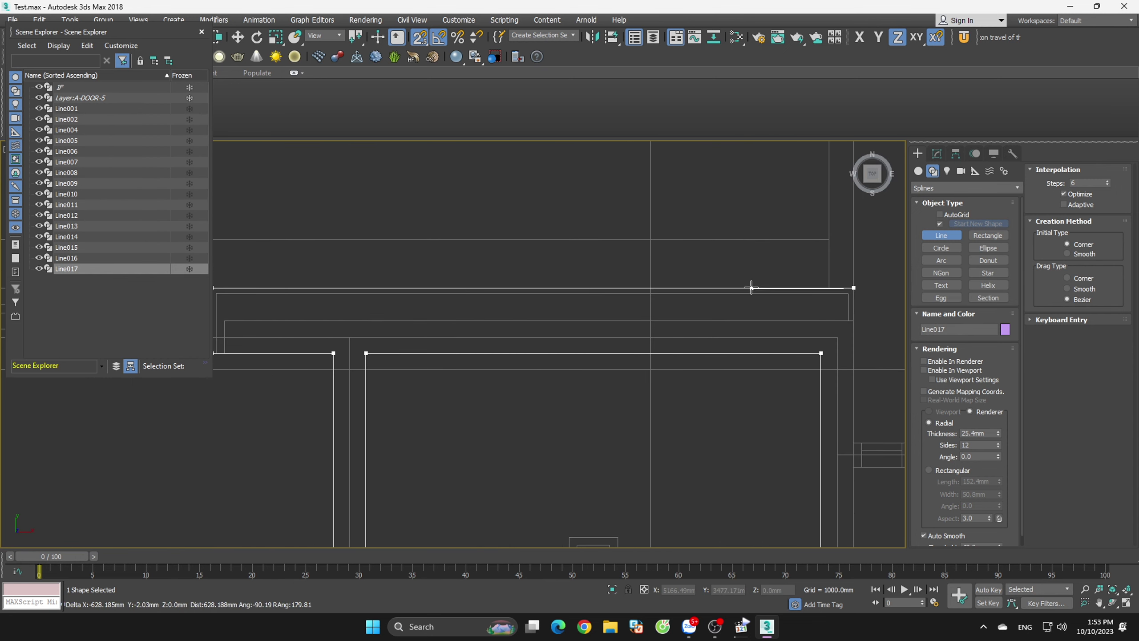
pyautogui.scroll(-2, 762, 287)
pyautogui.scroll(-2, 792, 288)
pyautogui.click(792, 288)
pyautogui.scroll(2, 790, 313)
pyautogui.scroll(2, 711, 279)
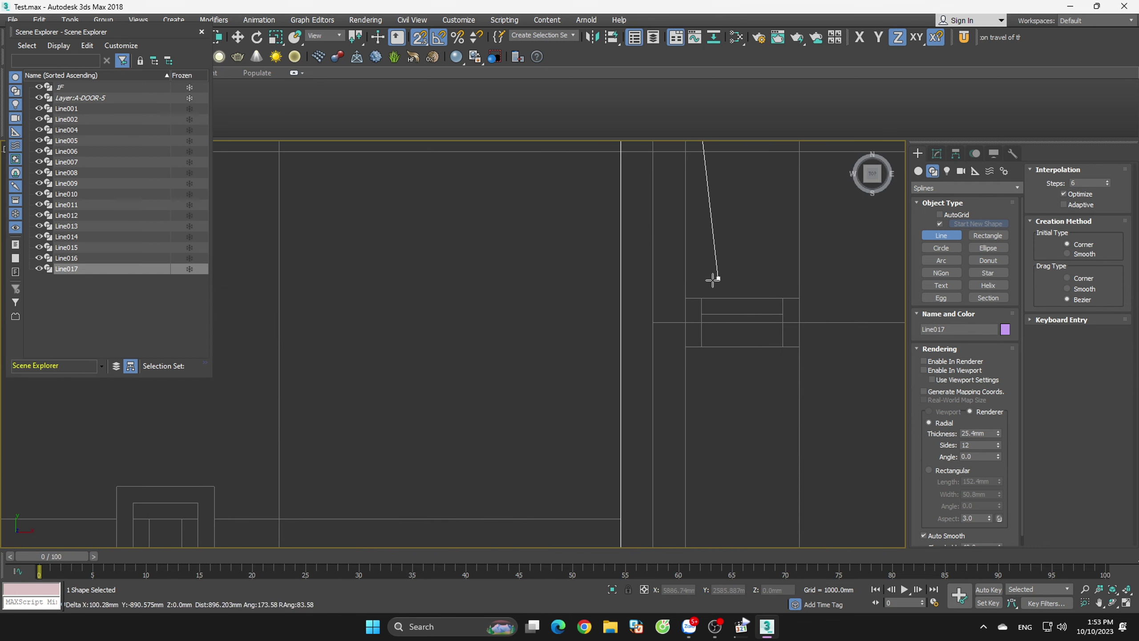
# - Add the remaining stair-room corners near the door and snap the end onto the start
pyautogui.click(678, 346)
pyautogui.scroll(-3, 718, 278)
pyautogui.scroll(-2, 624, 247)
pyautogui.scroll(3, 726, 451)
pyautogui.click(727, 455)
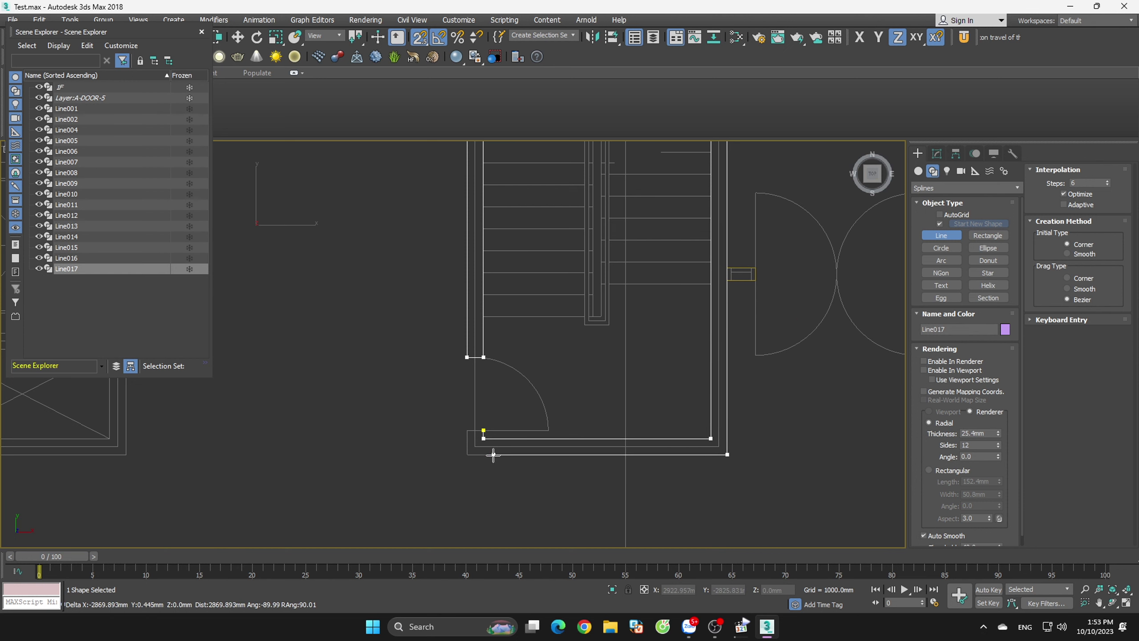
pyautogui.click(484, 430)
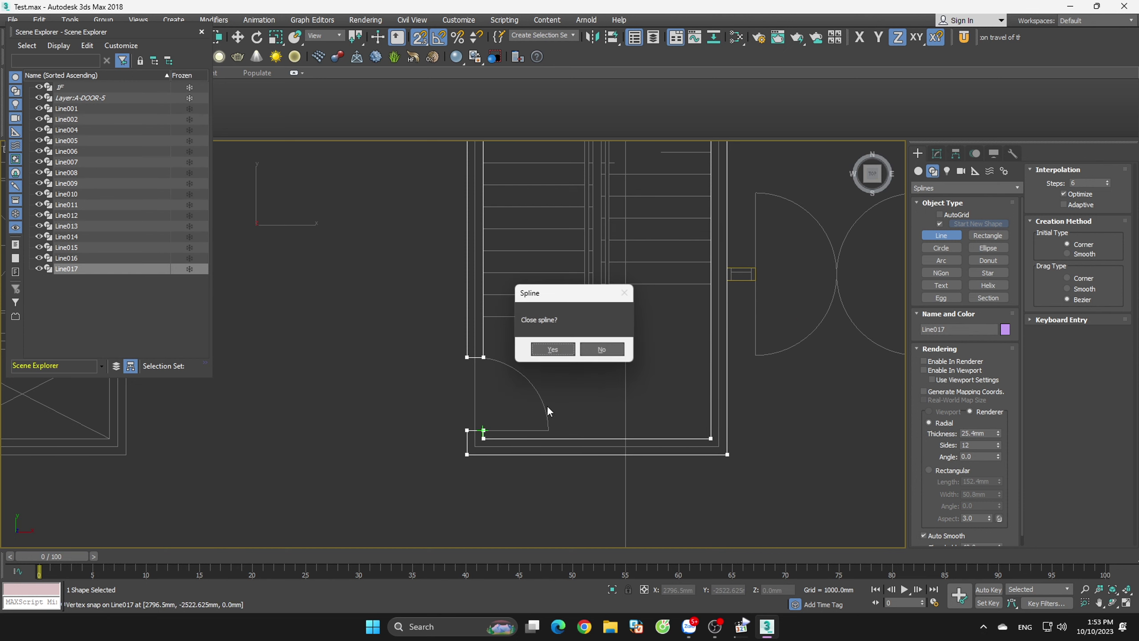
# - Confirm closing Line017 and move the view to the next room along the corridor
pyautogui.click(553, 349)
pyautogui.scroll(-3, 755, 323)
pyautogui.scroll(1, 766, 343)
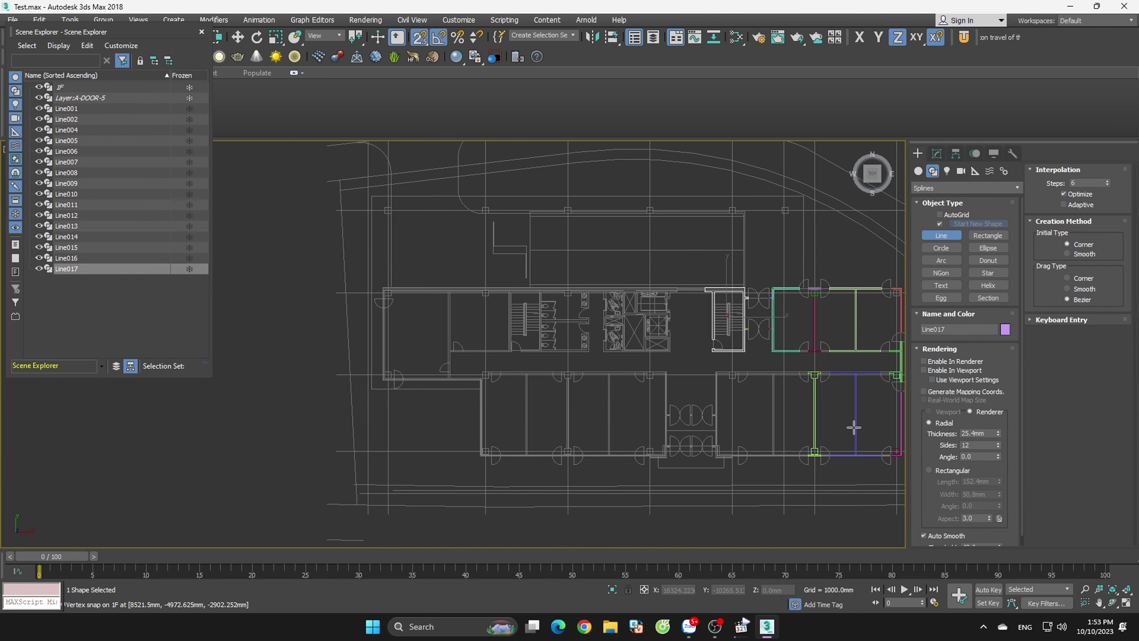
pyautogui.scroll(1, 850, 427)
pyautogui.scroll(2, 796, 462)
pyautogui.scroll(3, 780, 449)
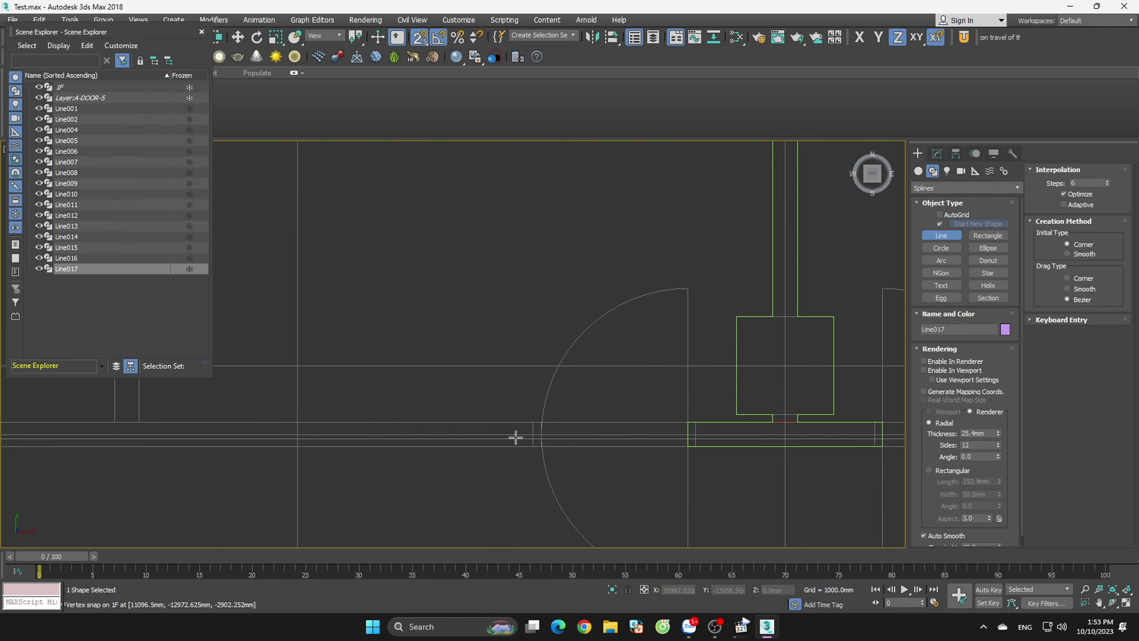
pyautogui.scroll(2, 532, 451)
# - Start Line018 and snap its first corners along the corridor wall
pyautogui.click(553, 433)
pyautogui.click(554, 362)
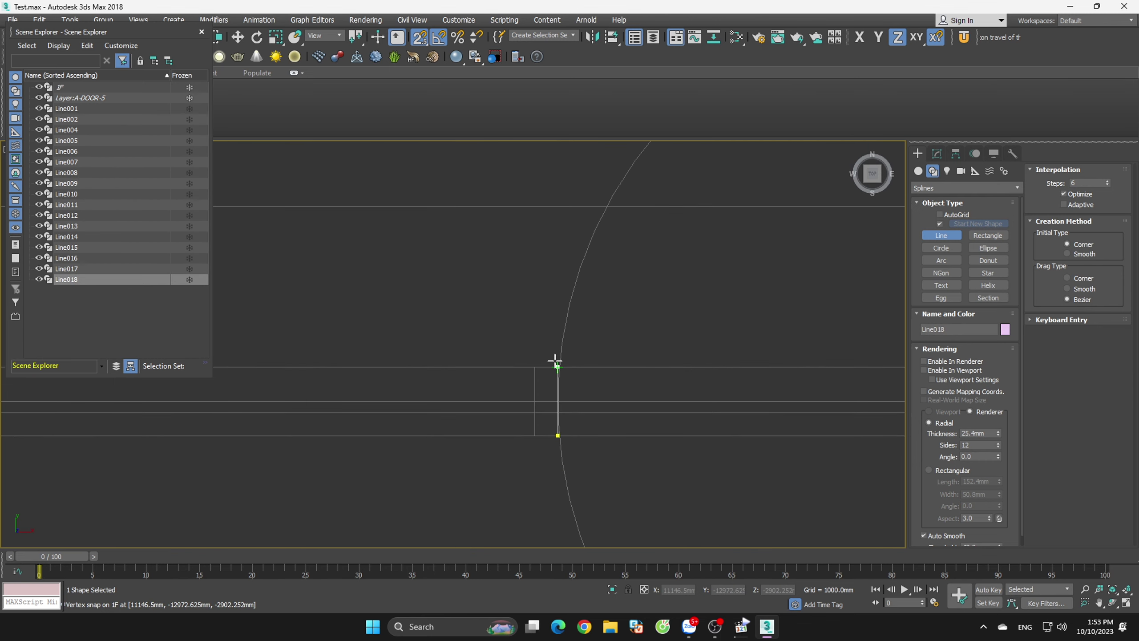
pyautogui.scroll(-4, 677, 386)
pyautogui.scroll(-2, 682, 387)
pyautogui.scroll(1, 603, 445)
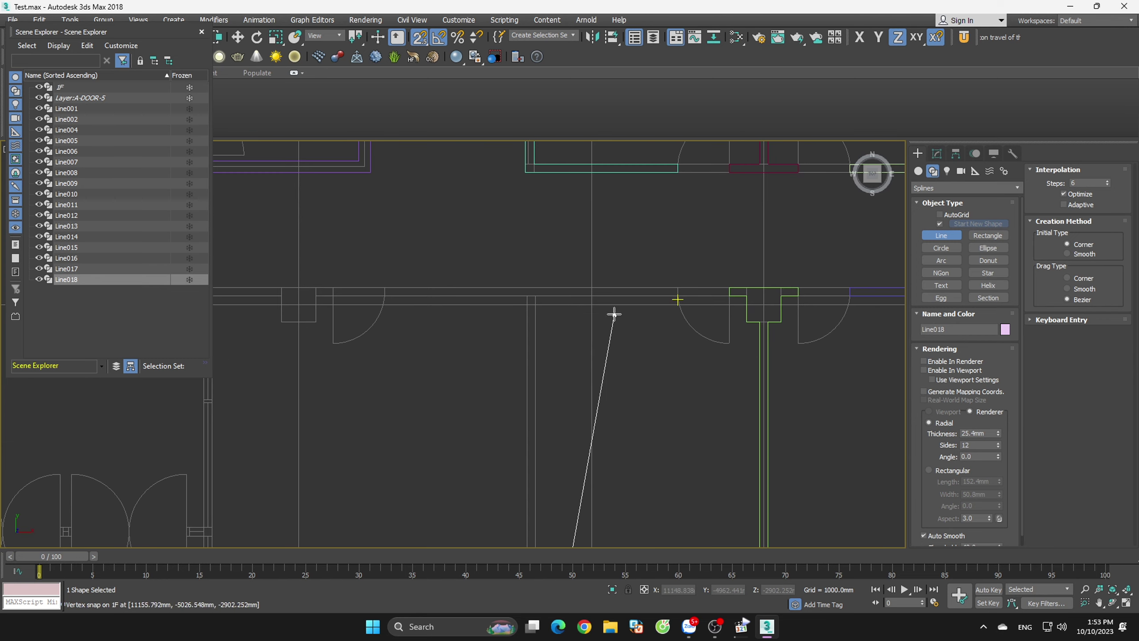
pyautogui.scroll(1, 613, 312)
pyautogui.click(514, 286)
pyautogui.click(714, 286)
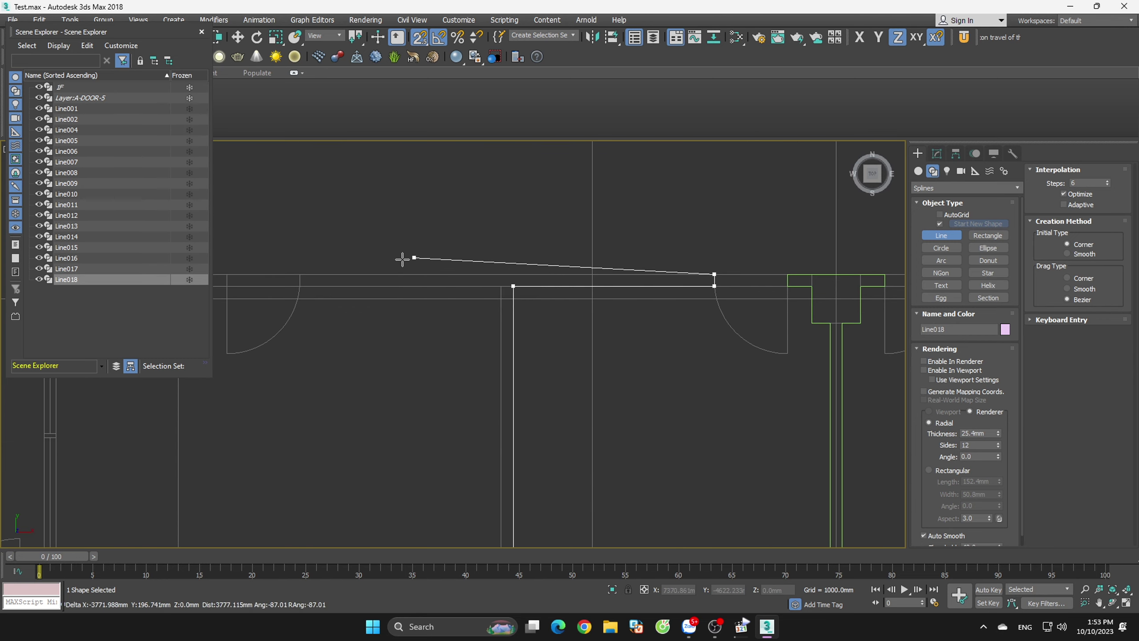
# - Add Line018's remaining wall corners, snap back to its start, and confirm closing it
pyautogui.scroll(-3, 502, 283)
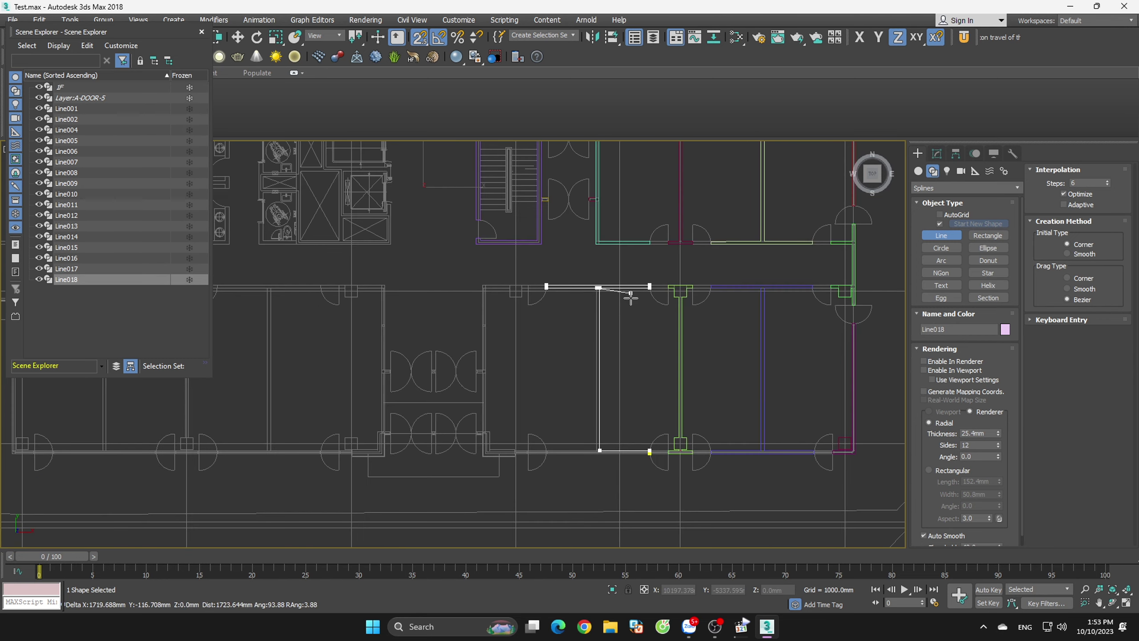
pyautogui.scroll(2, 592, 446)
pyautogui.click(601, 449)
pyautogui.scroll(3, 509, 452)
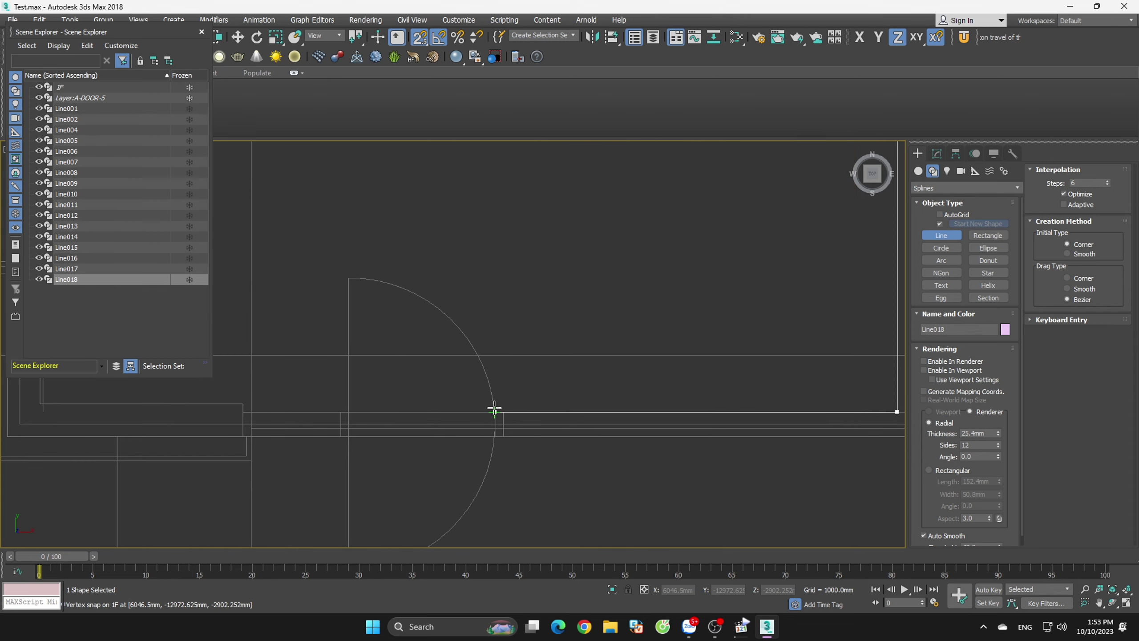
pyautogui.scroll(2, 495, 441)
pyautogui.scroll(2, 493, 397)
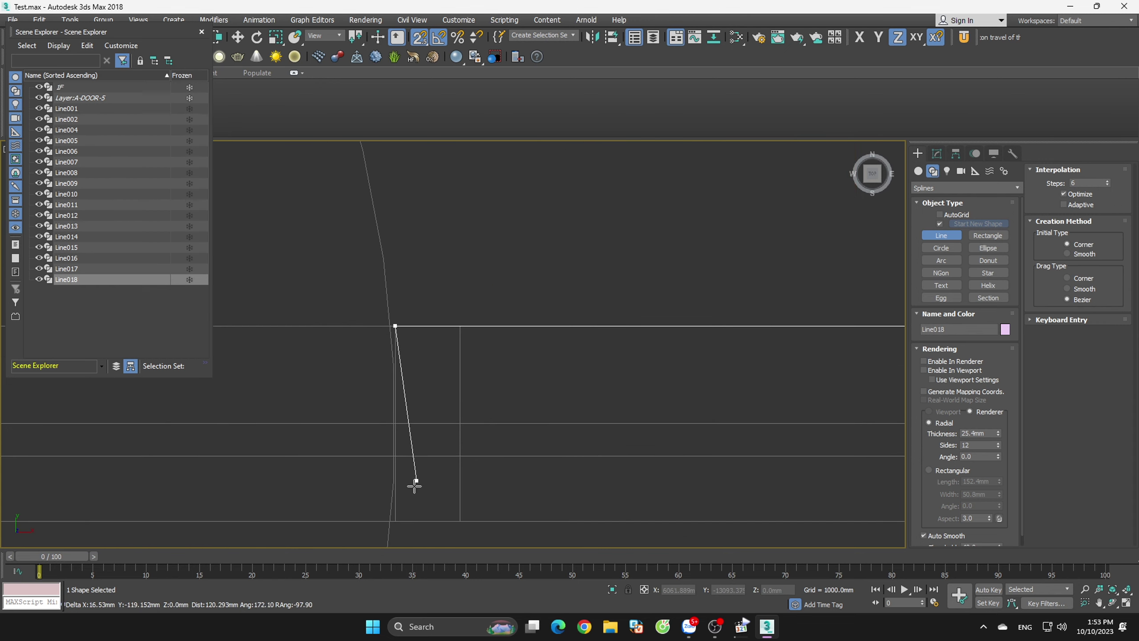
pyautogui.click(394, 519)
pyautogui.scroll(-5, 395, 519)
pyautogui.scroll(-2, 368, 409)
pyautogui.scroll(-2, 781, 453)
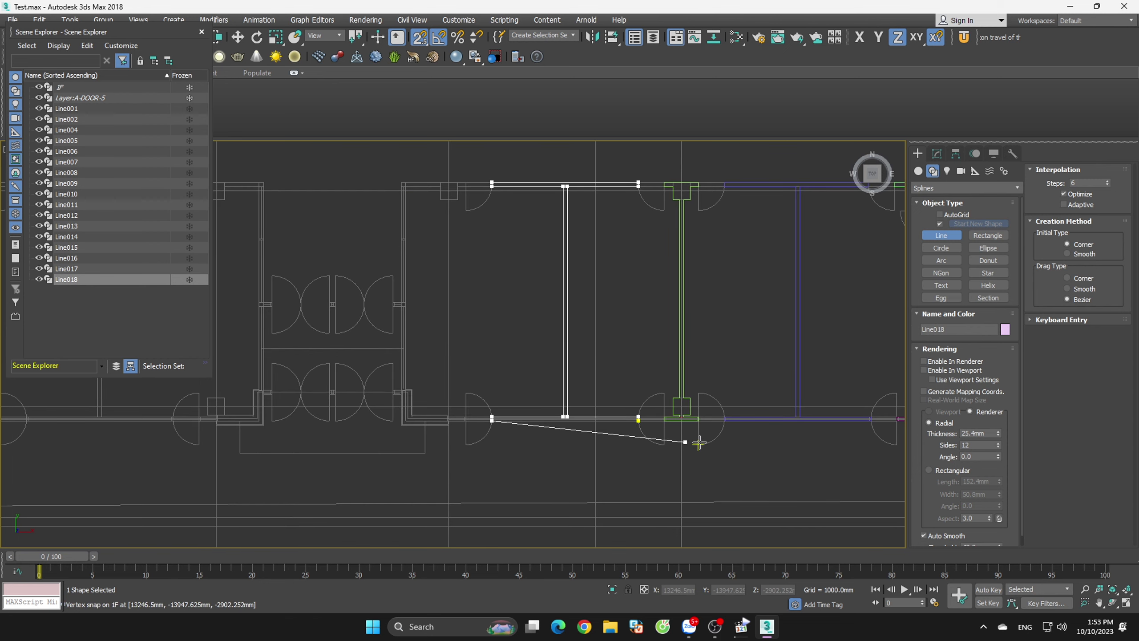
pyautogui.scroll(4, 628, 404)
pyautogui.click(546, 373)
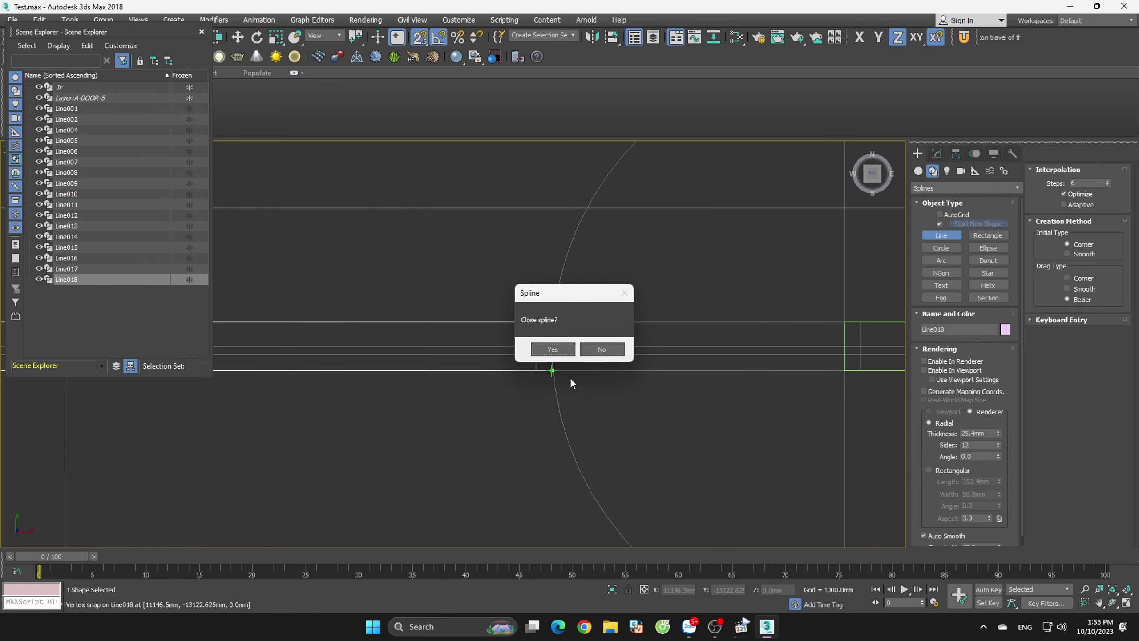
pyautogui.press('Return')
# - Start Line019 at a wall corner and place its next corner
pyautogui.scroll(-3, 659, 382)
pyautogui.scroll(2, 818, 401)
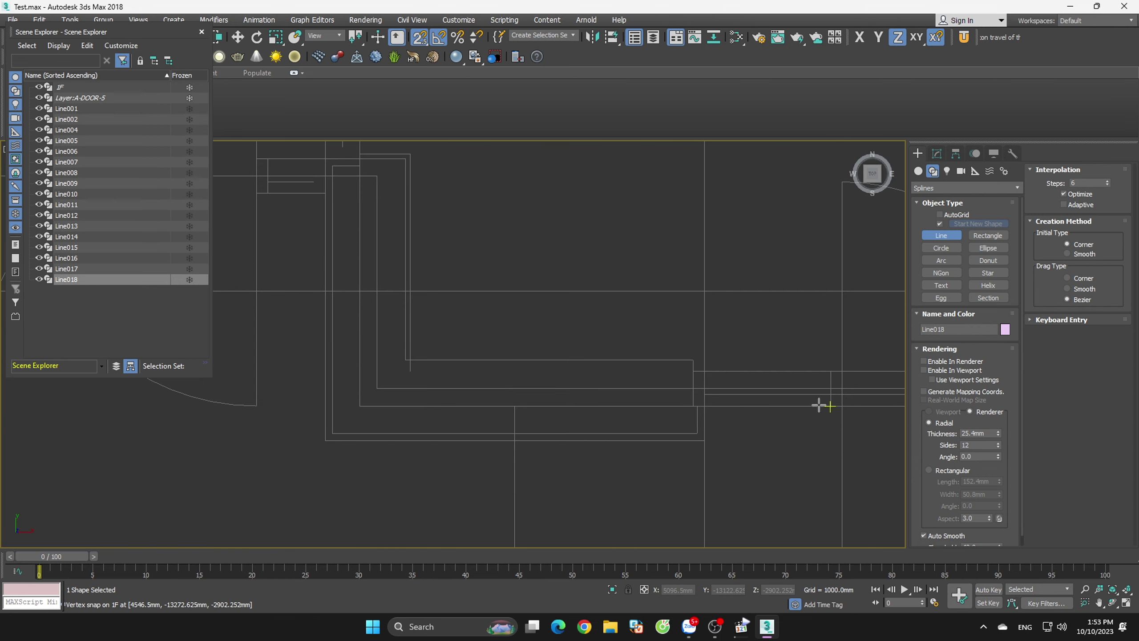
pyautogui.scroll(2, 835, 353)
pyautogui.click(839, 359)
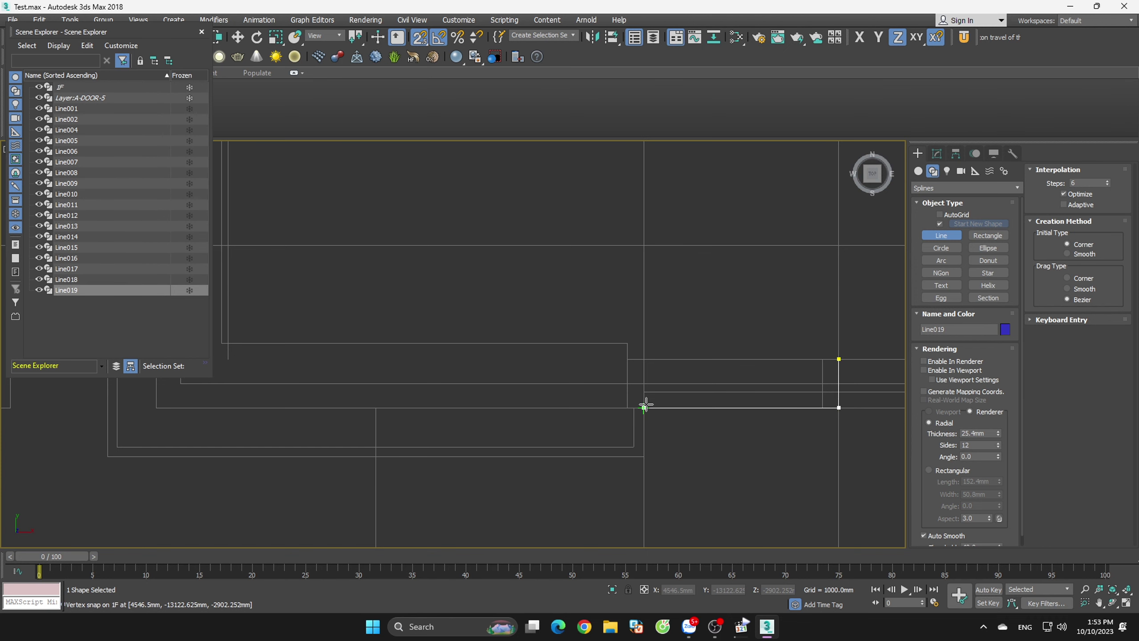
pyautogui.scroll(-3, 645, 406)
pyautogui.scroll(-1, 656, 412)
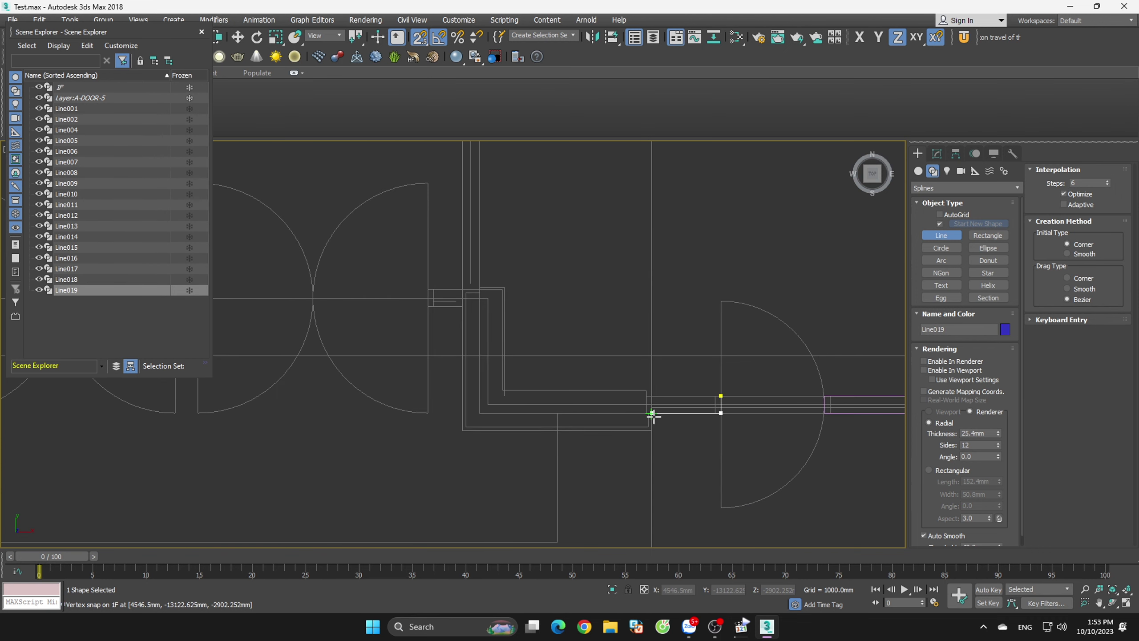
pyautogui.scroll(4, 679, 433)
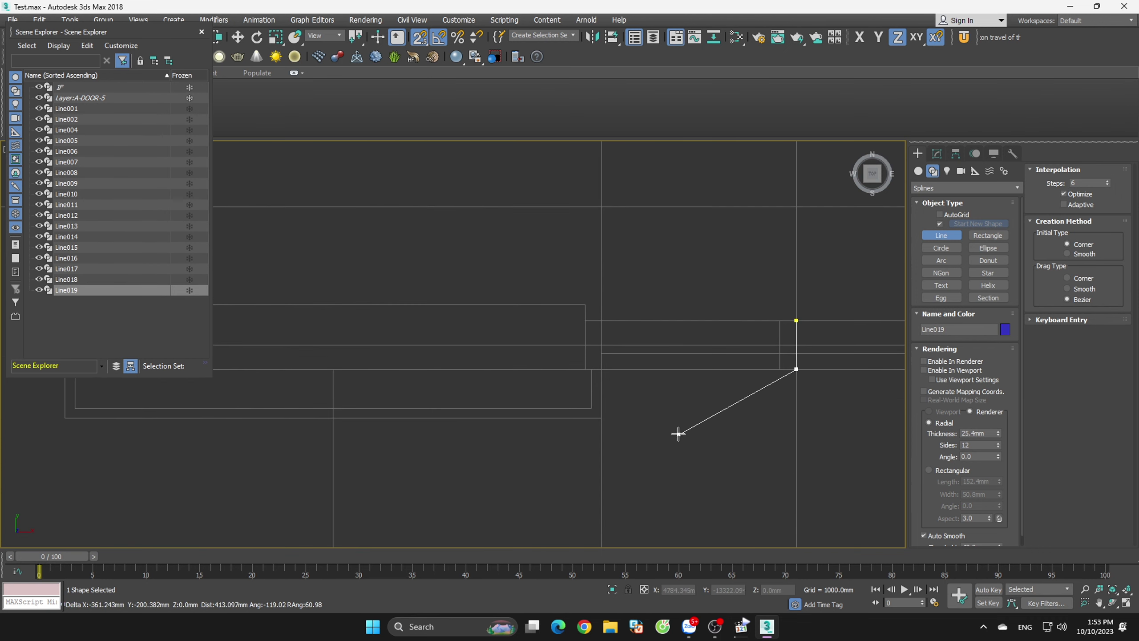
pyautogui.click(586, 369)
pyautogui.scroll(-3, 722, 424)
pyautogui.scroll(-2, 713, 420)
pyautogui.scroll(4, 626, 422)
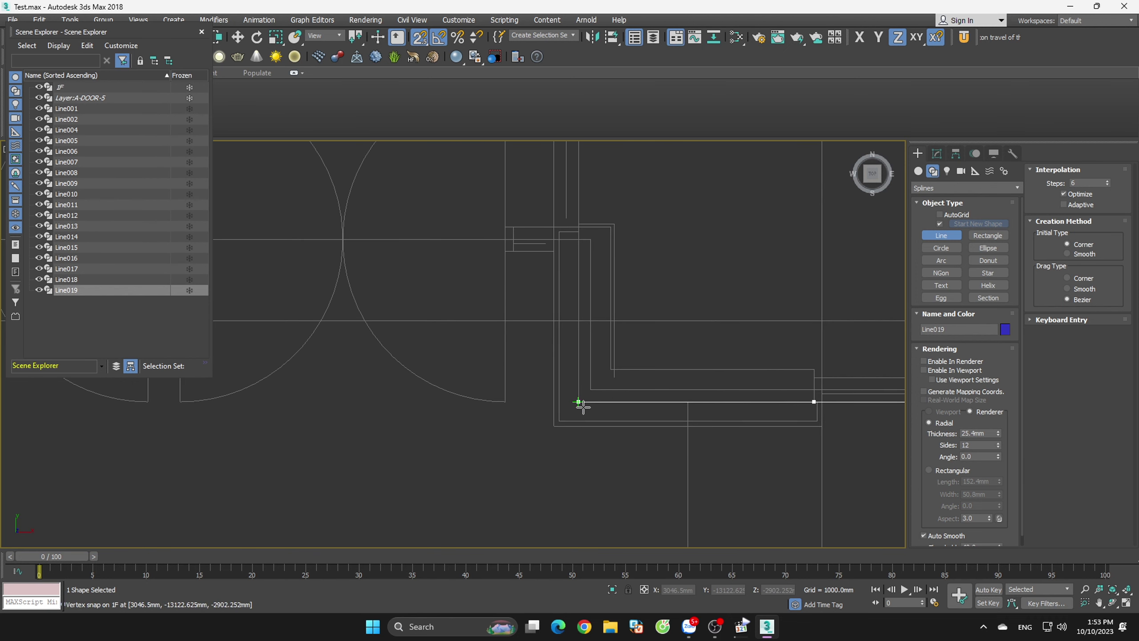
pyautogui.scroll(1, 570, 254)
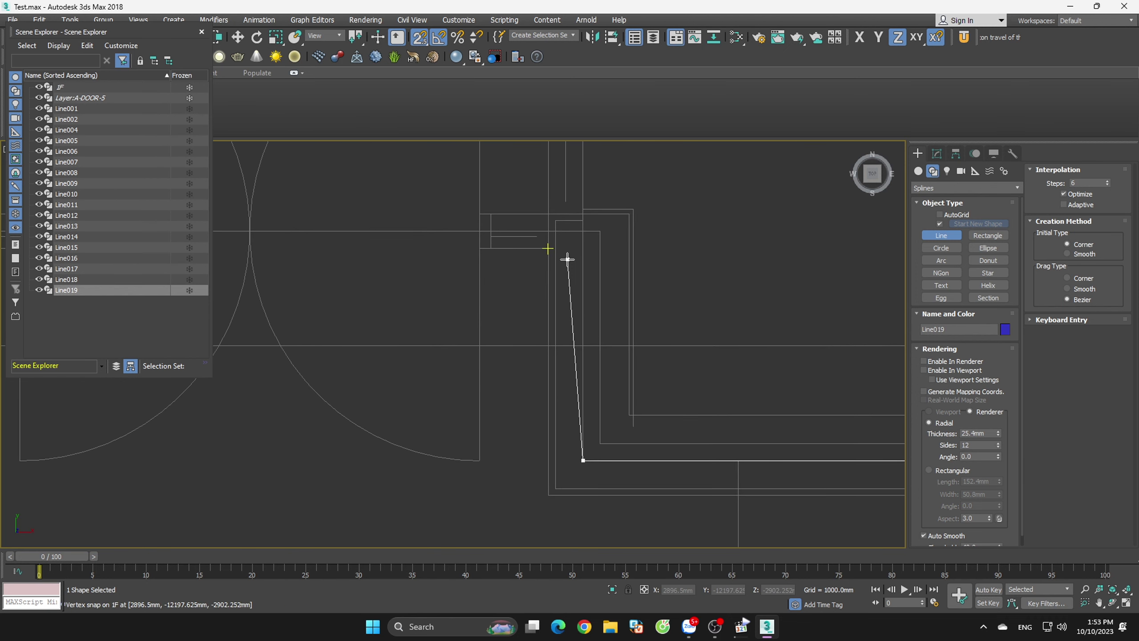
pyautogui.scroll(-3, 603, 288)
# - Remove two misplaced Line019 corners and re-place them at the snapped wall corners
pyautogui.press('BackSpace')
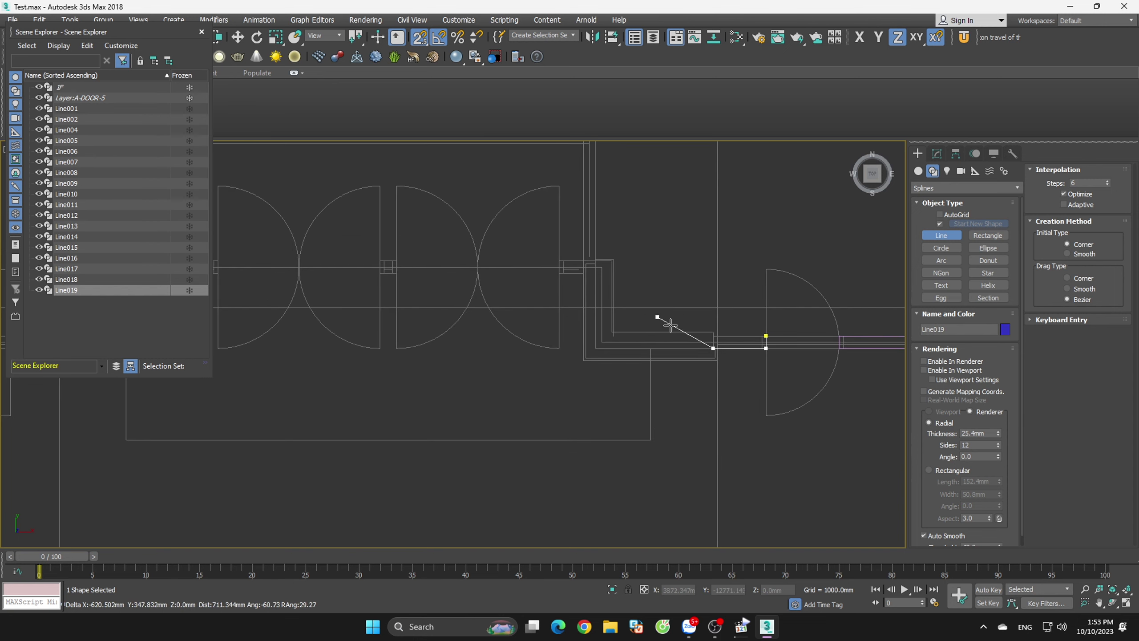
pyautogui.scroll(3, 720, 364)
pyautogui.press('BackSpace')
pyautogui.click(696, 319)
pyautogui.click(697, 353)
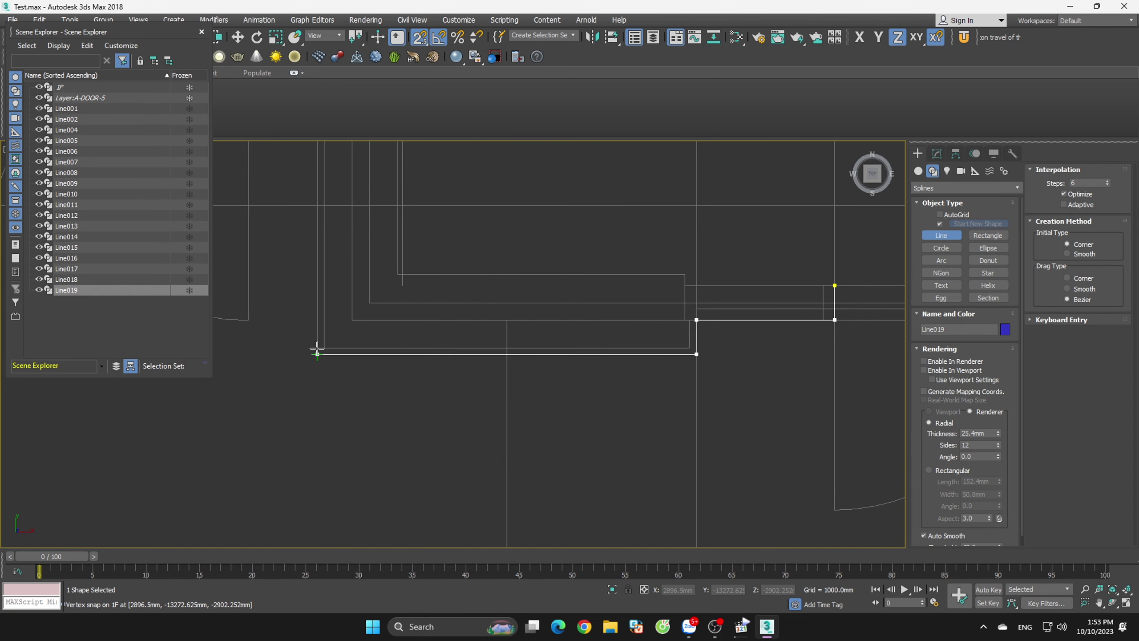
pyautogui.scroll(-3, 550, 369)
pyautogui.scroll(3, 605, 420)
pyautogui.scroll(2, 573, 395)
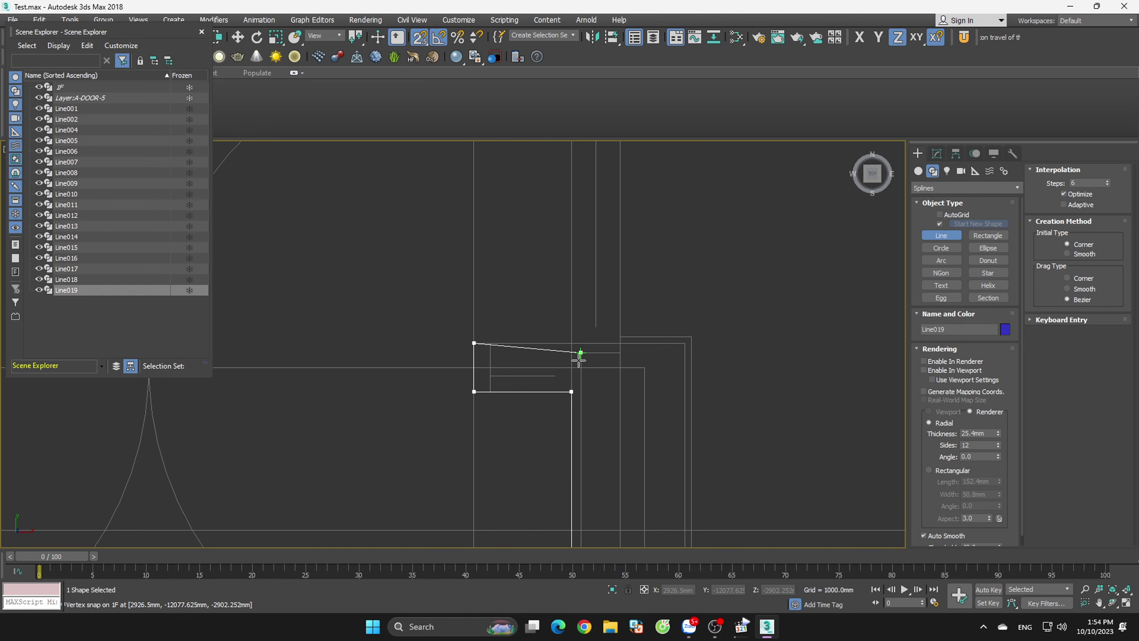
pyautogui.scroll(-3, 572, 343)
pyautogui.scroll(-2, 603, 333)
pyautogui.scroll(6, 534, 364)
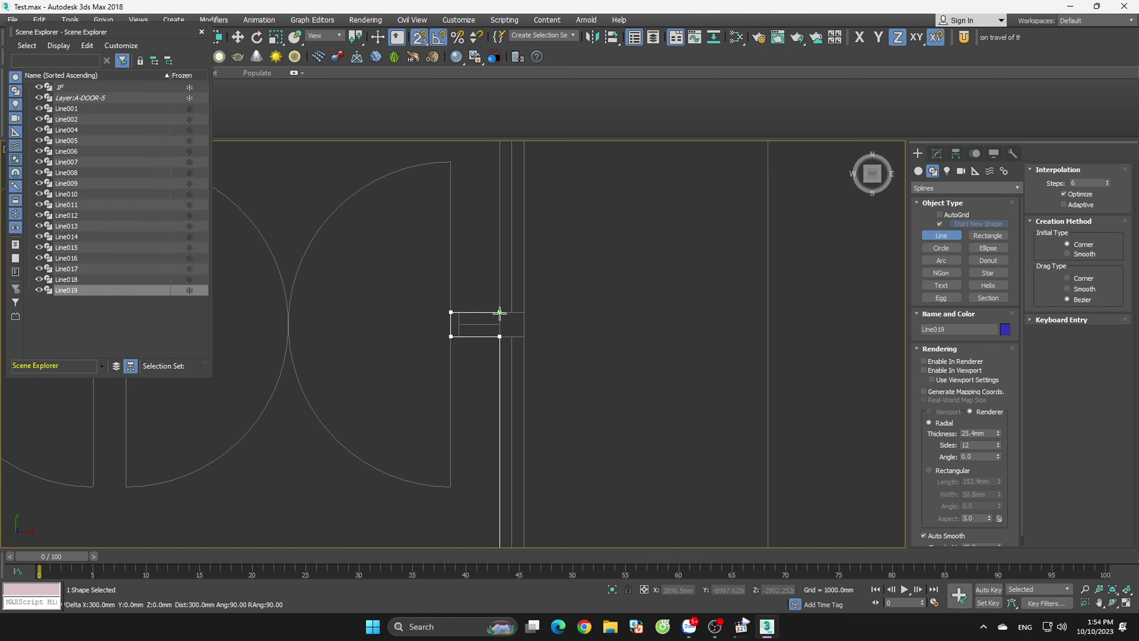
pyautogui.scroll(-3, 534, 444)
pyautogui.scroll(2, 532, 300)
# - Add Line019 corners along the wall and around the door's edge
pyautogui.click(521, 290)
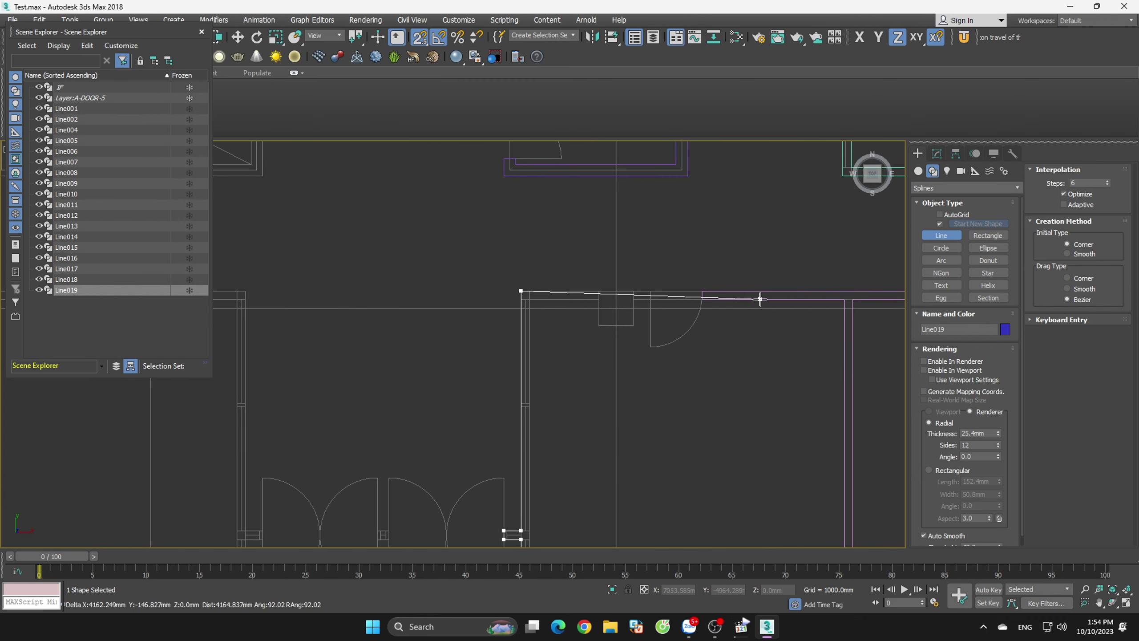
pyautogui.scroll(3, 759, 299)
pyautogui.click(449, 276)
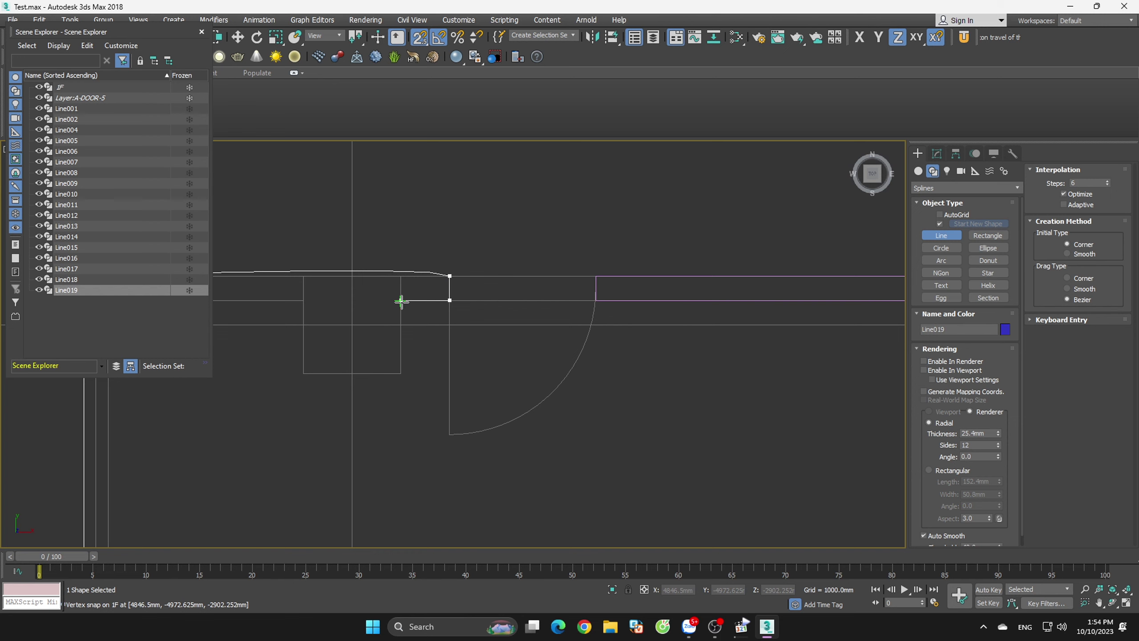
pyautogui.click(305, 301)
pyautogui.scroll(-3, 543, 316)
pyautogui.scroll(1, 414, 328)
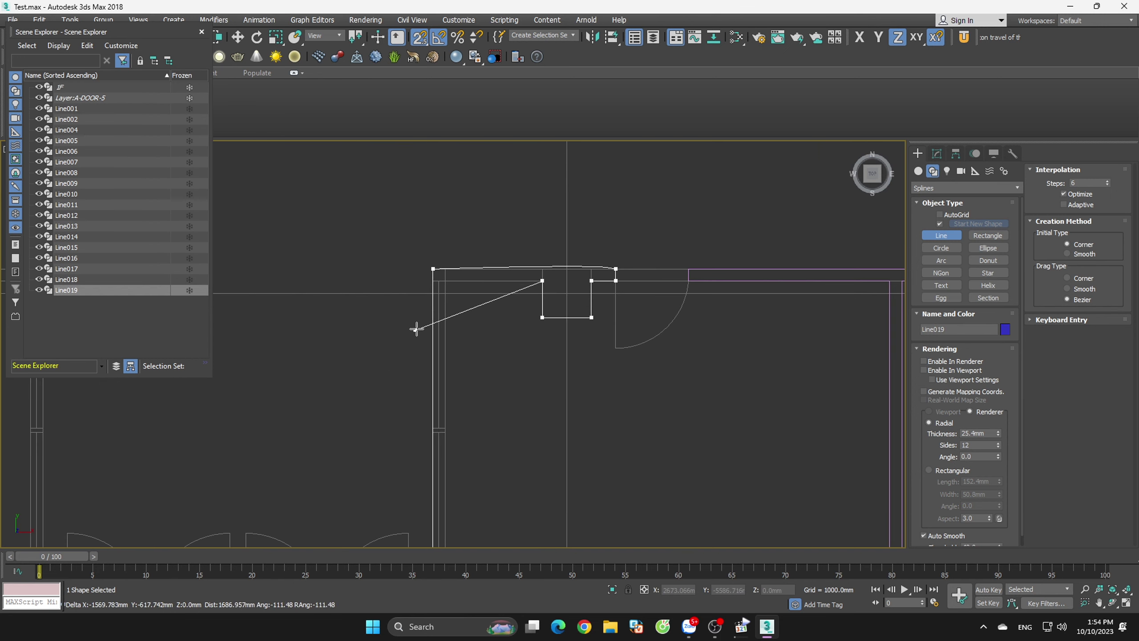
pyautogui.scroll(-3, 449, 287)
pyautogui.scroll(4, 459, 450)
pyautogui.scroll(5, 460, 450)
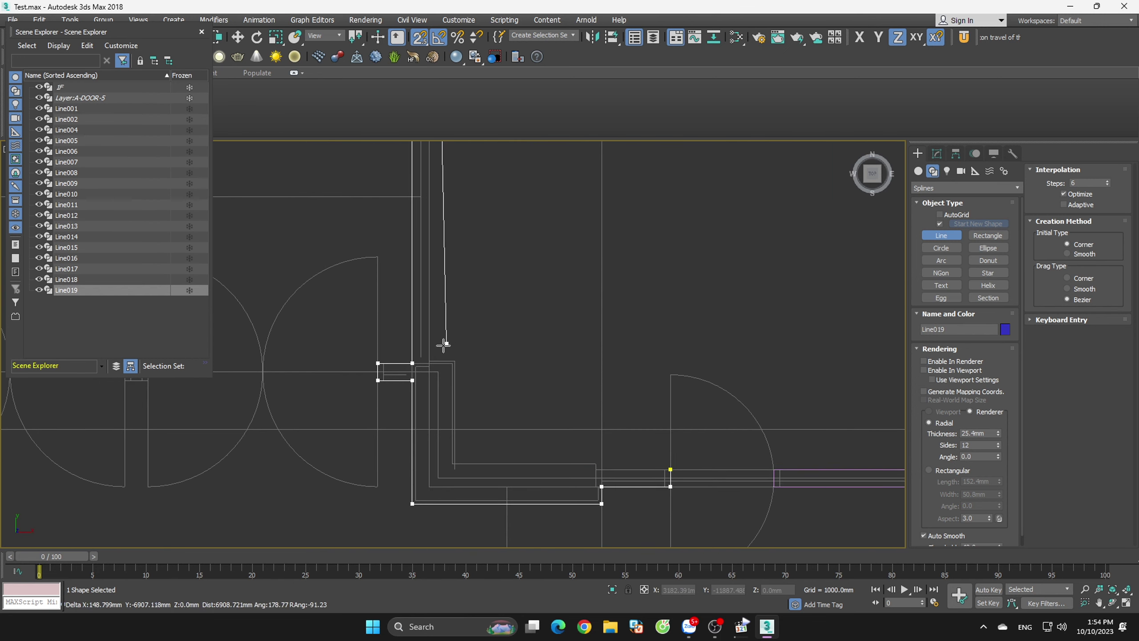
pyautogui.scroll(4, 457, 463)
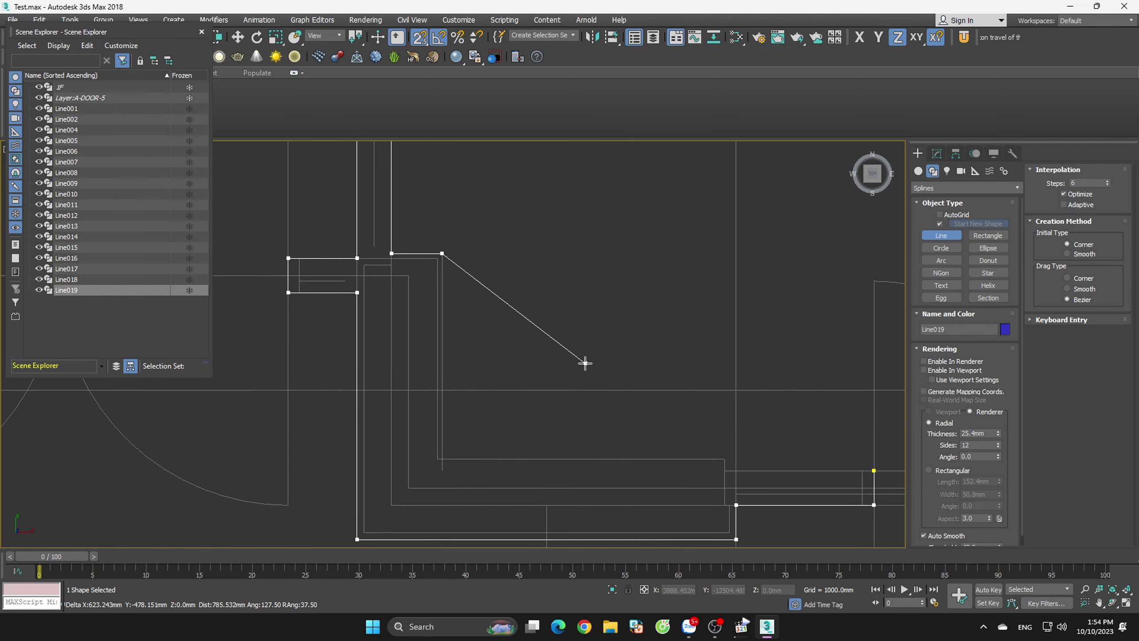
pyautogui.scroll(4, 426, 250)
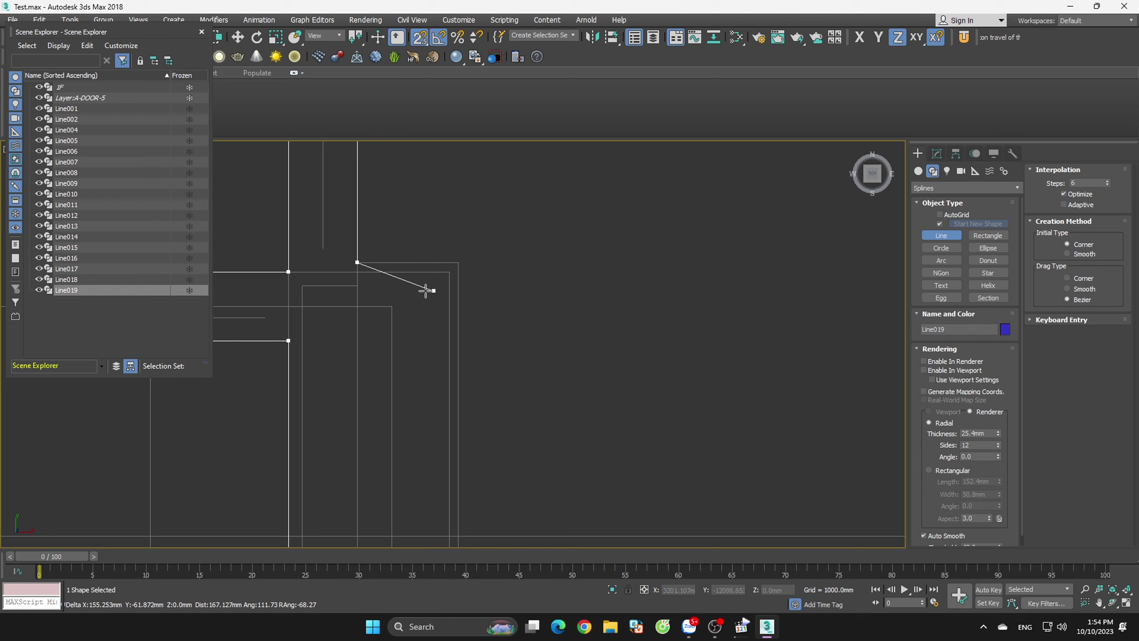
# - Add Line019's final wall vertices and return to its first vertex
pyautogui.click(447, 279)
pyautogui.scroll(-4, 447, 279)
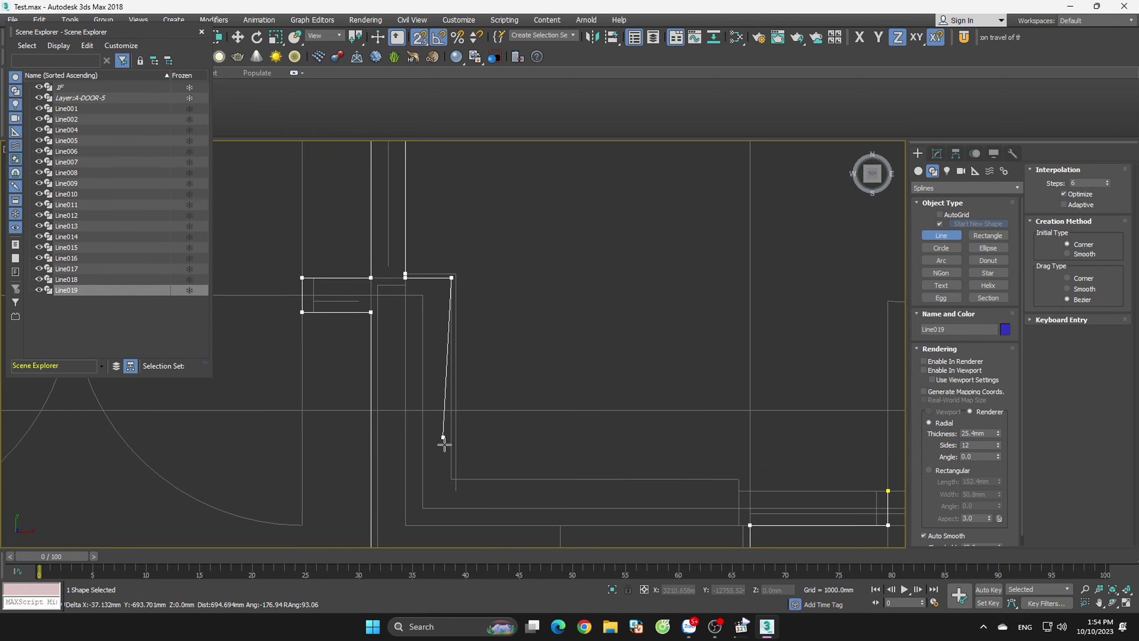
pyautogui.click(451, 479)
pyautogui.click(738, 480)
pyautogui.scroll(-3, 718, 475)
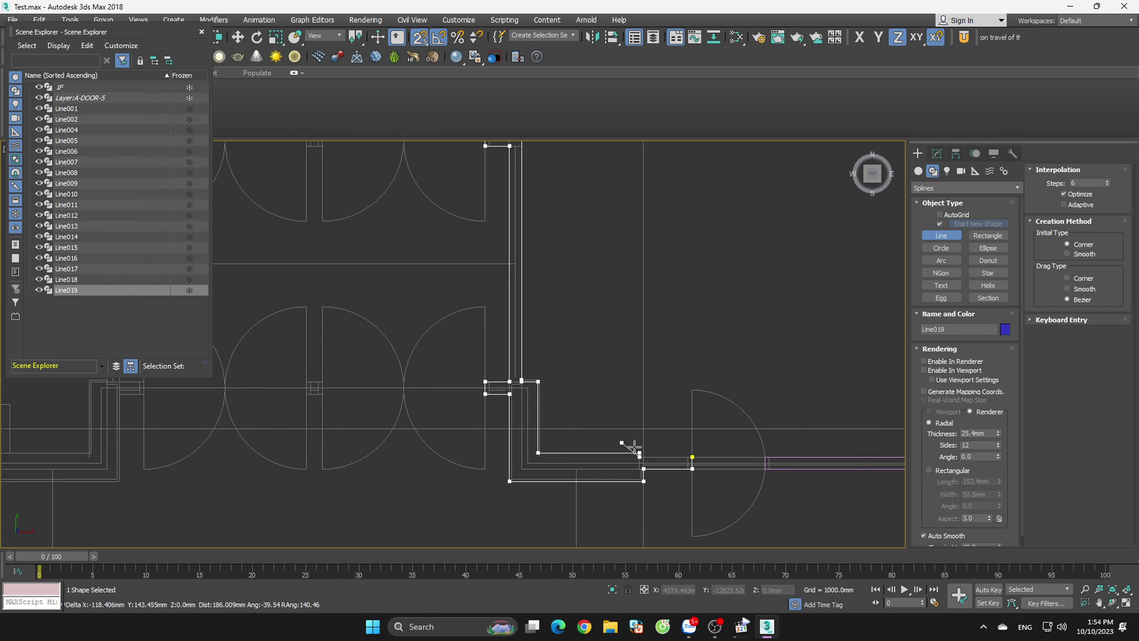
pyautogui.scroll(2, 650, 448)
pyautogui.click(656, 444)
# - Confirm closing the Line019 outline
pyautogui.click(547, 348)
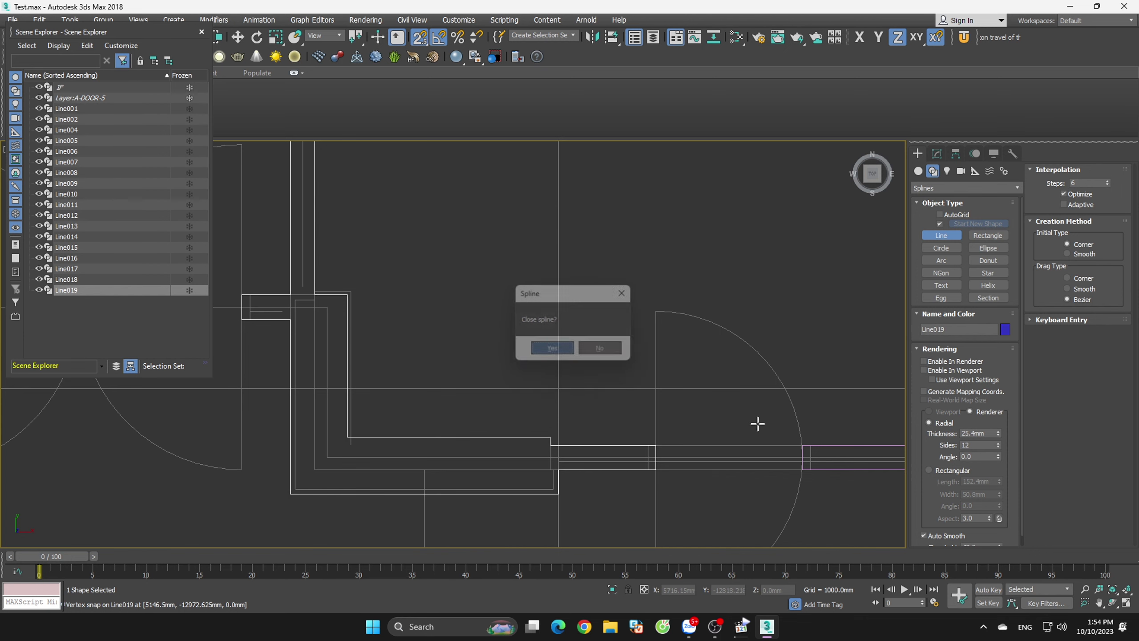
pyautogui.scroll(-3, 648, 422)
pyautogui.scroll(2, 648, 422)
pyautogui.scroll(5, 508, 439)
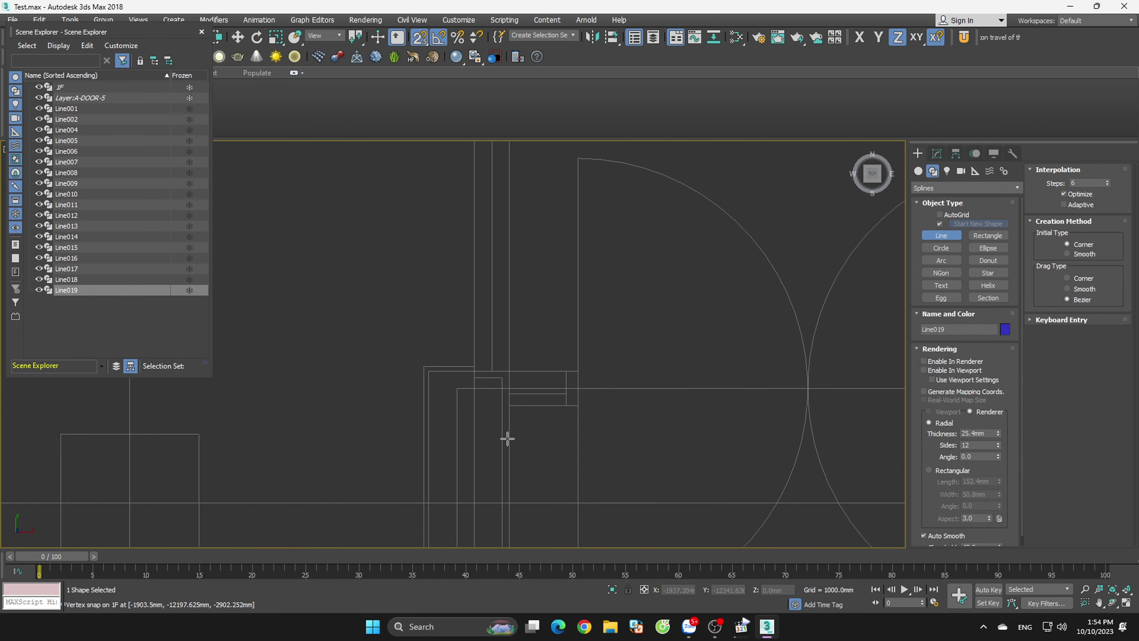
# - Start Line020 at the door frame, snapping to the wall corner, door-arc end and rectangle corners
pyautogui.click(577, 407)
pyautogui.scroll(-3, 534, 422)
pyautogui.scroll(3, 557, 458)
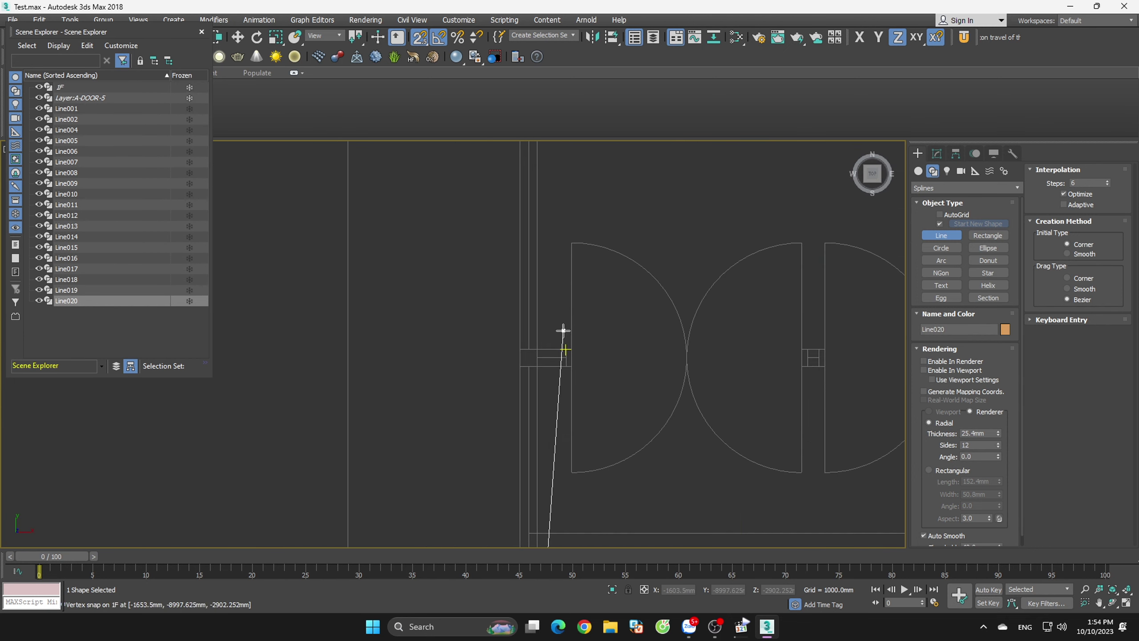
pyautogui.click(537, 350)
pyautogui.scroll(-5, 579, 403)
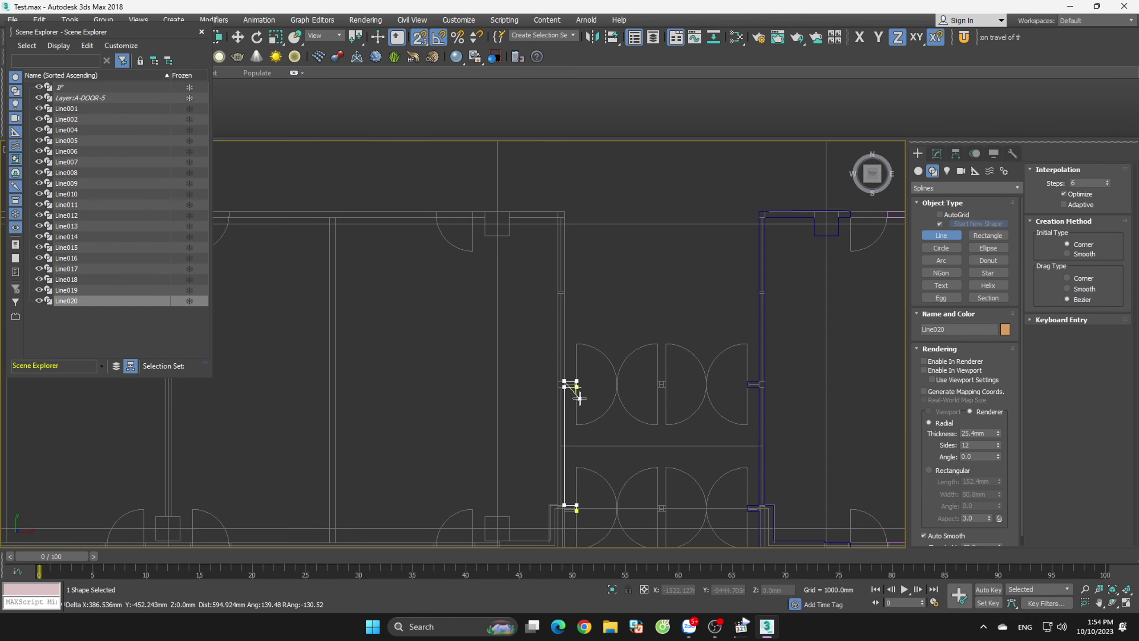
pyautogui.scroll(5, 494, 208)
pyautogui.click(424, 219)
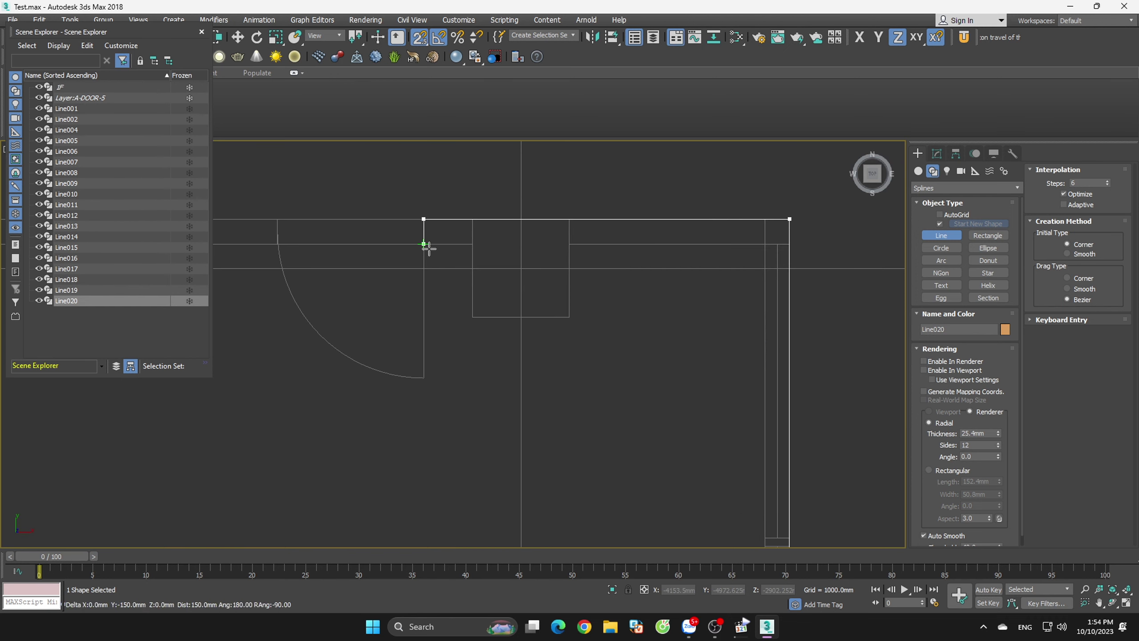
pyautogui.click(569, 245)
pyautogui.click(776, 245)
# - Remove a misplaced Line020 vertex, then add the bottom corner and top-right and top-left corners
pyautogui.scroll(-5, 628, 213)
pyautogui.scroll(5, 678, 438)
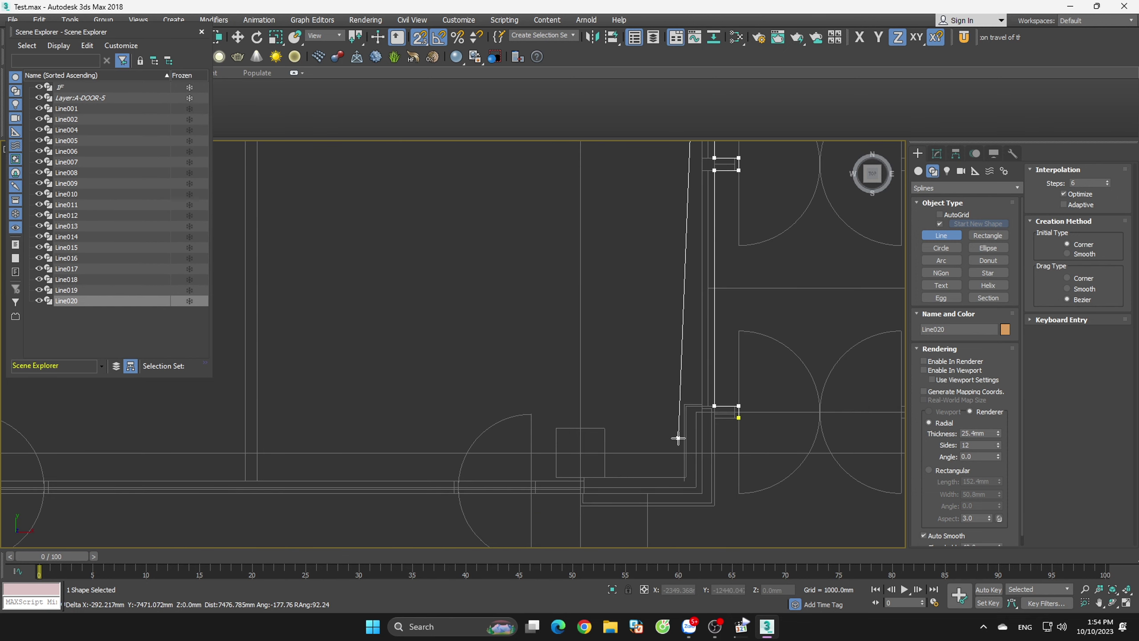
pyautogui.scroll(3, 698, 433)
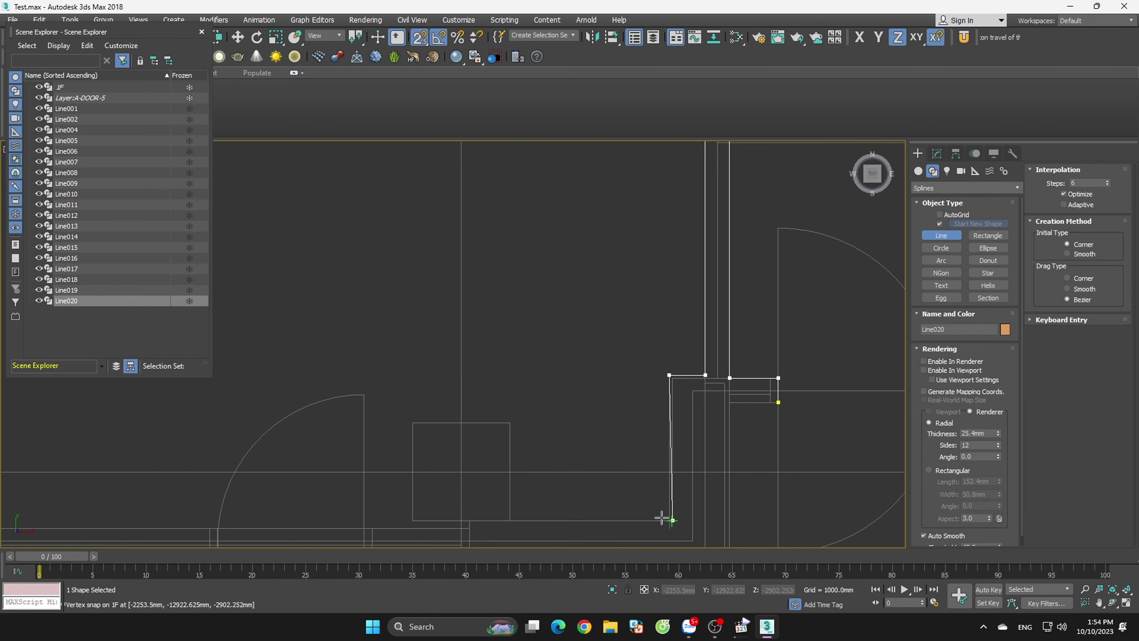
pyautogui.scroll(3, 669, 526)
pyautogui.press('BackSpace')
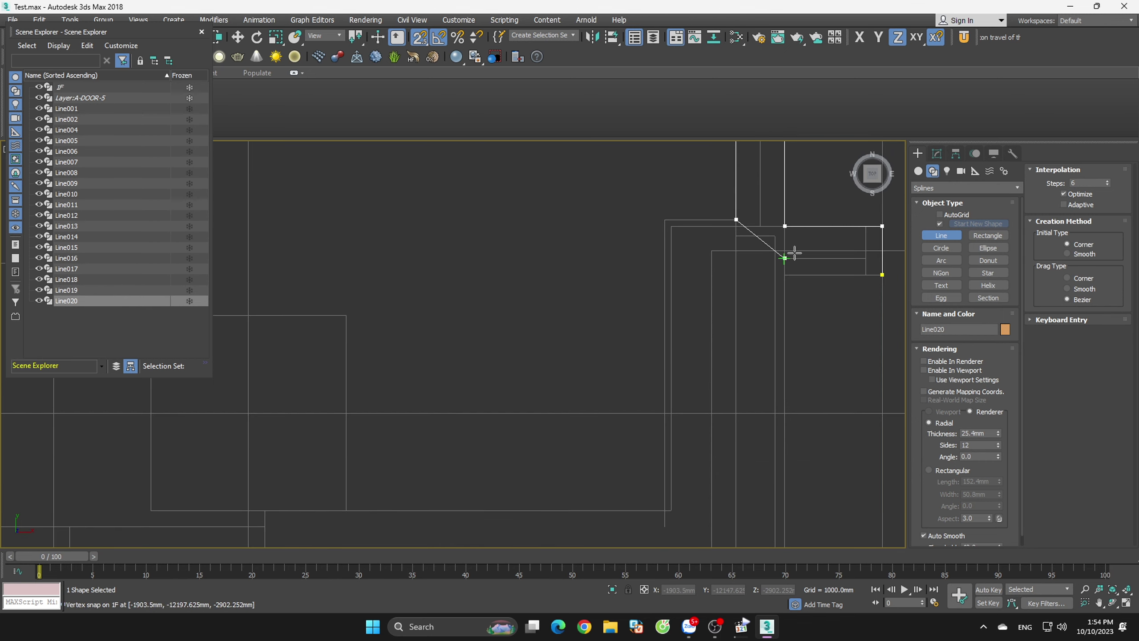
pyautogui.click(657, 507)
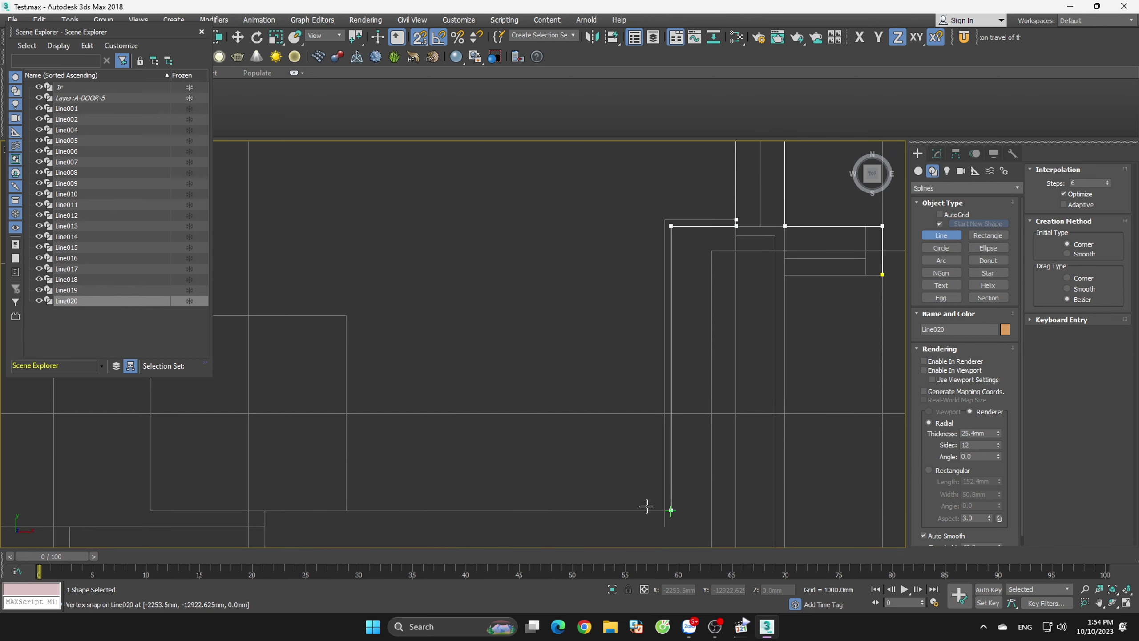
pyautogui.scroll(-4, 648, 509)
pyautogui.scroll(3, 460, 479)
pyautogui.click(465, 335)
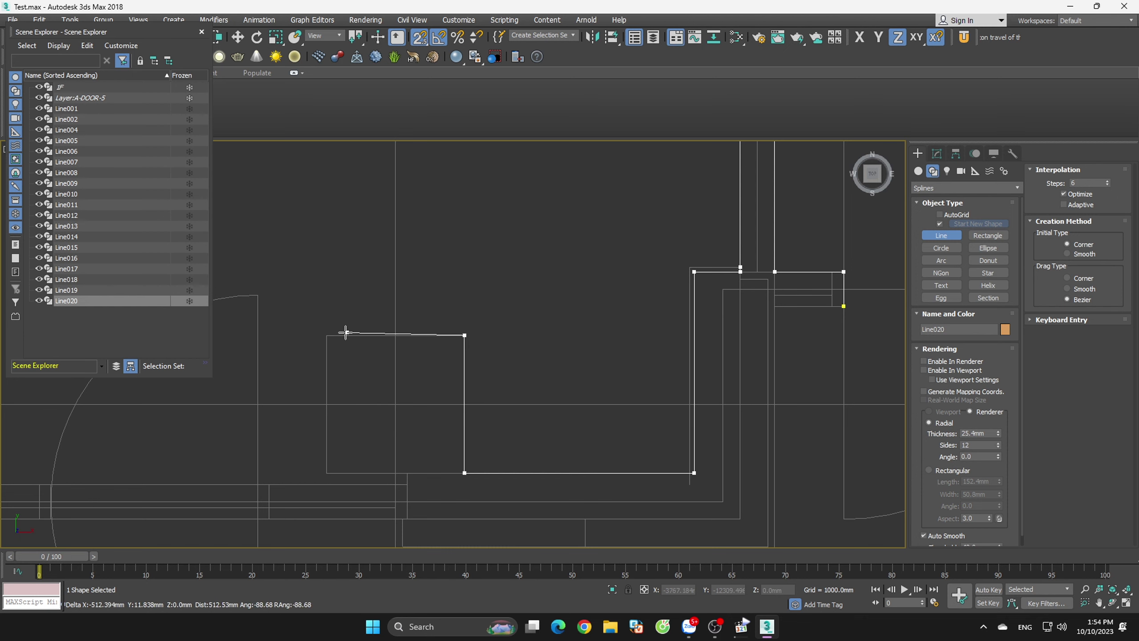
pyautogui.click(327, 335)
# - Add Line020's lower-wall vertices, snap back to its start, and confirm closing it
pyautogui.click(407, 474)
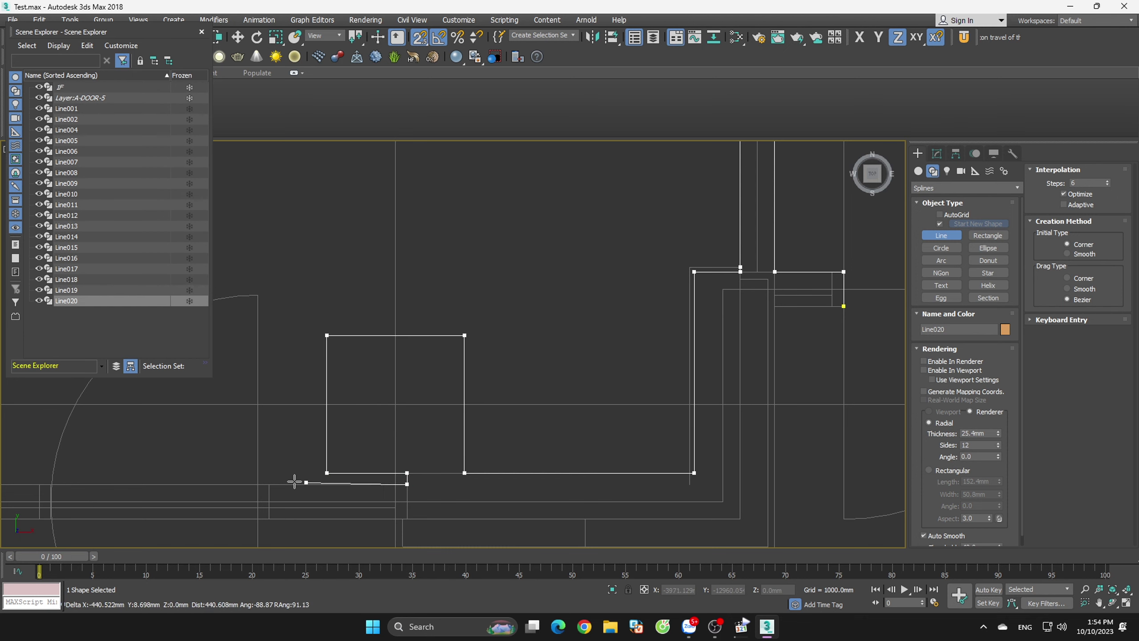
pyautogui.click(258, 484)
pyautogui.click(258, 519)
pyautogui.scroll(-3, 389, 459)
pyautogui.moveTo(399, 460); pyautogui.dragTo(466, 309, button='middle')
pyautogui.scroll(3, 466, 310)
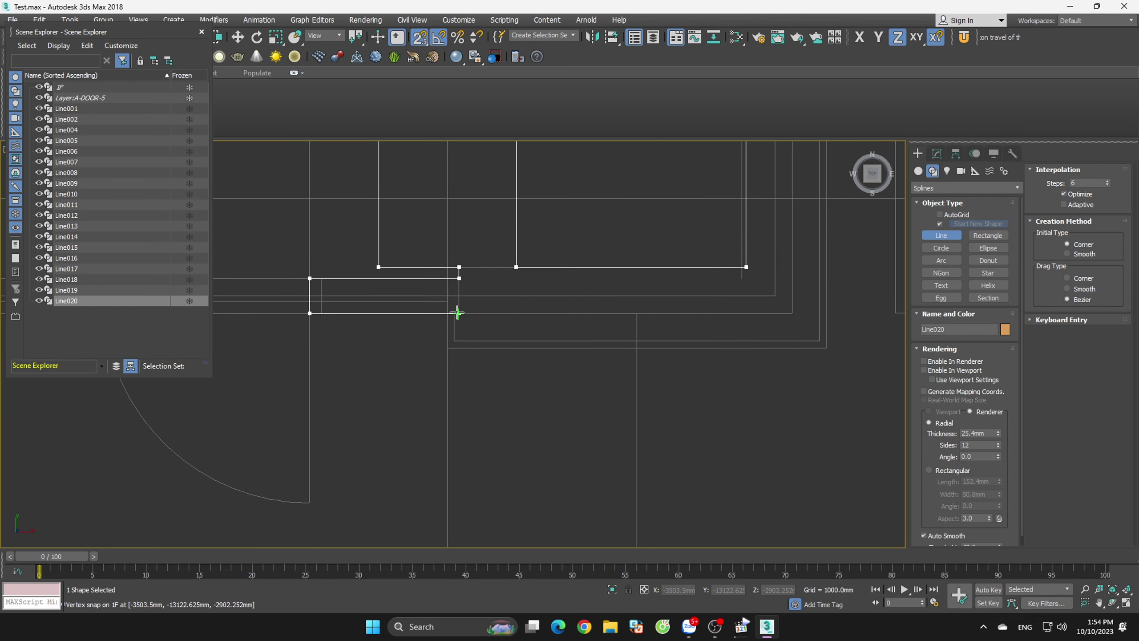
pyautogui.click(442, 354)
pyautogui.scroll(-3, 504, 374)
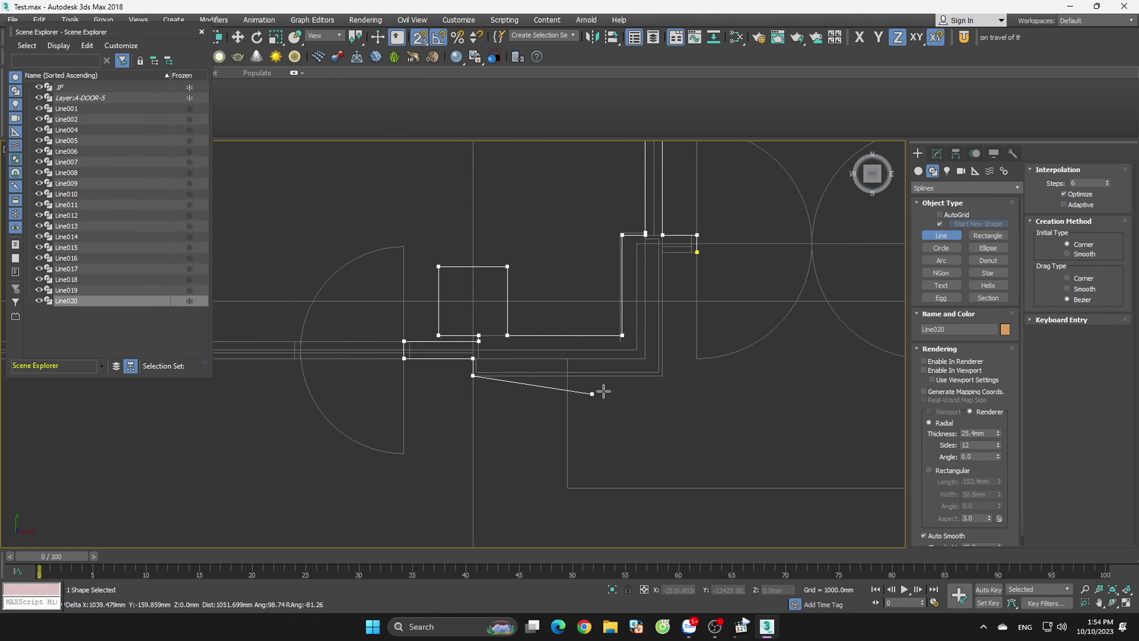
pyautogui.click(661, 377)
pyautogui.scroll(3, 704, 234)
pyautogui.click(689, 269)
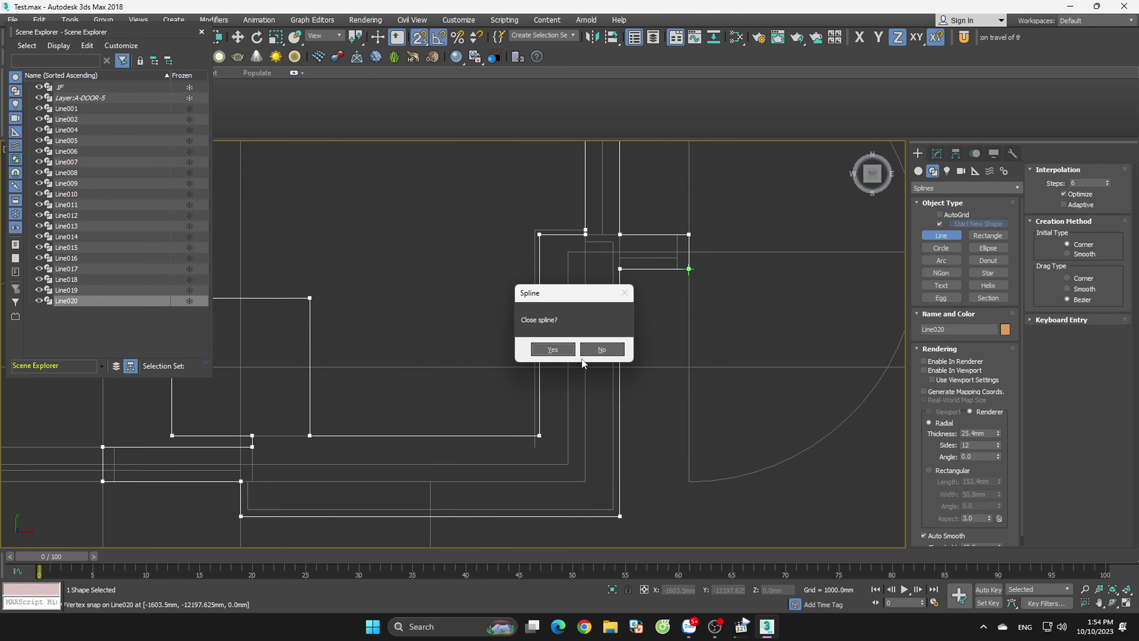
pyautogui.click(569, 354)
# - Outline the first small square frame as closed spline Line021
pyautogui.scroll(-5, 714, 341)
pyautogui.scroll(3, 752, 359)
pyautogui.scroll(3, 759, 357)
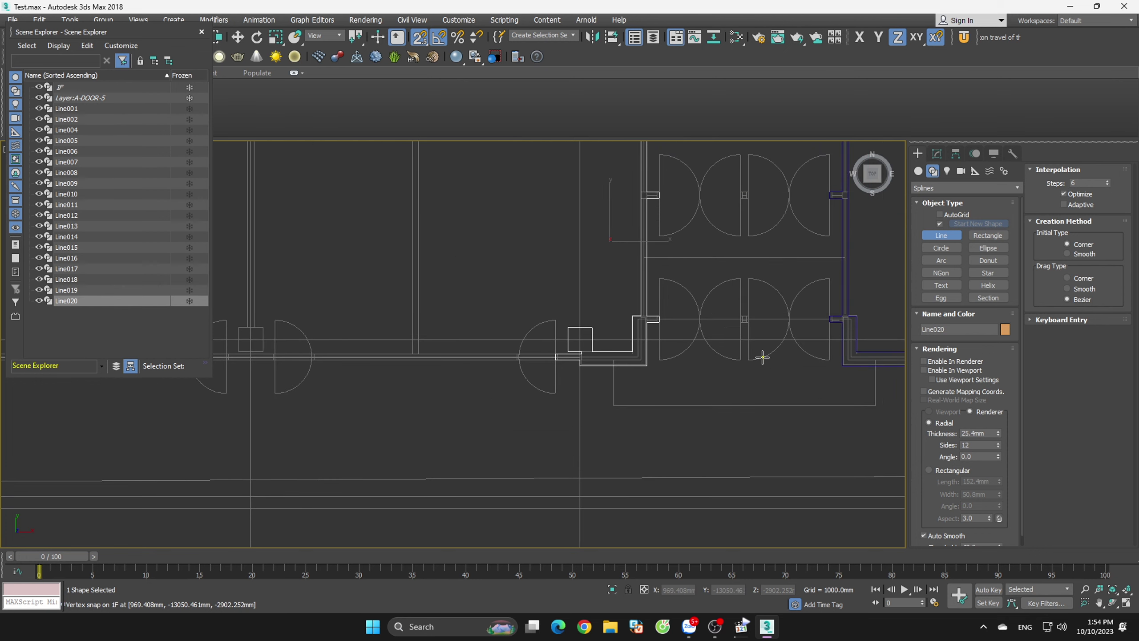
pyautogui.scroll(3, 743, 338)
pyautogui.scroll(3, 683, 362)
pyautogui.click(685, 363)
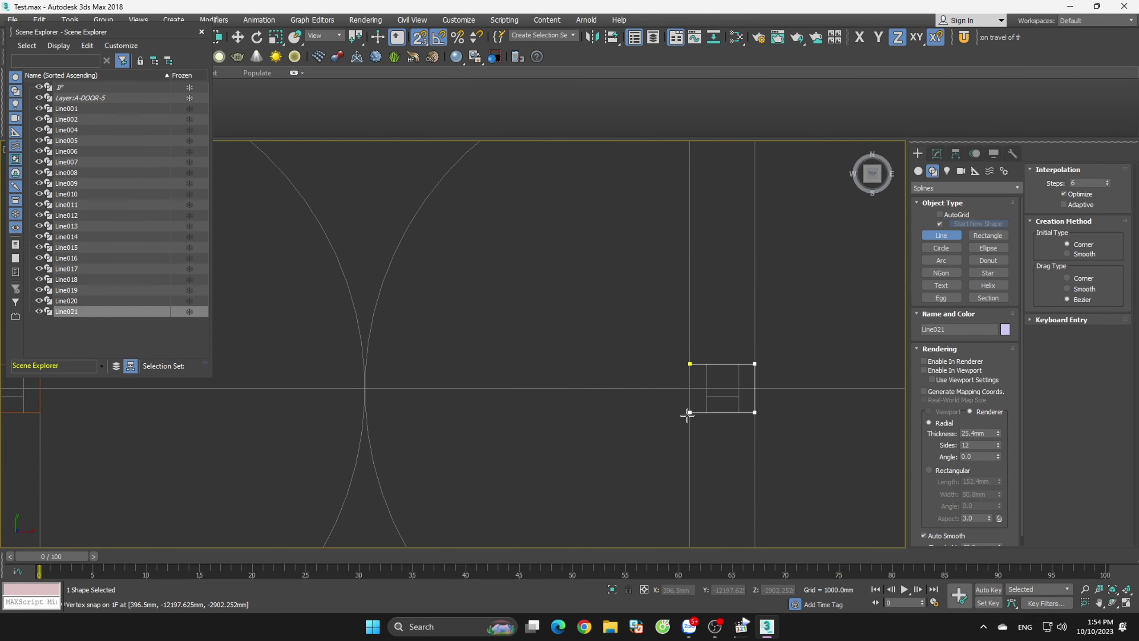
pyautogui.click(683, 362)
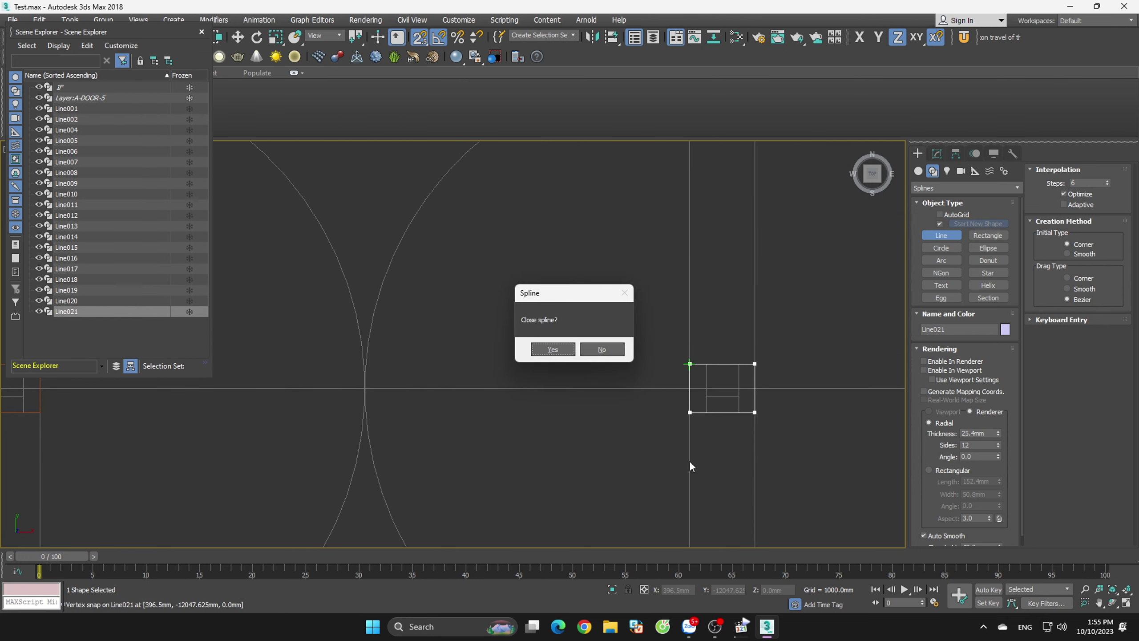
pyautogui.click(552, 349)
# - Outline the second small square frame as closed spline Line022
pyautogui.scroll(-5, 694, 458)
pyautogui.scroll(4, 713, 189)
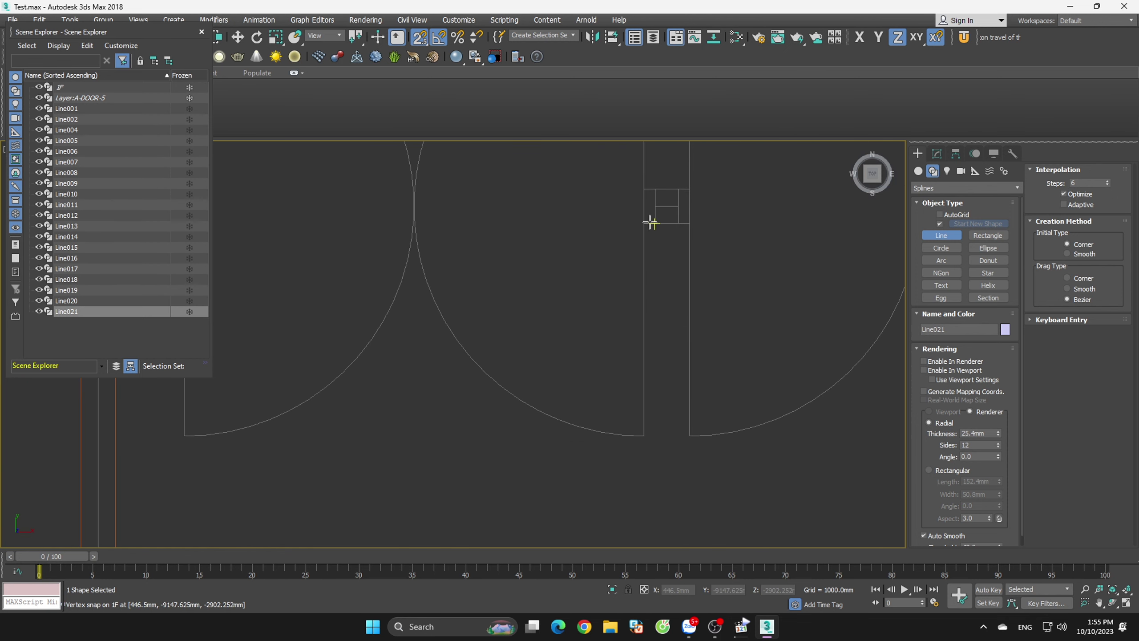
pyautogui.click(643, 223)
pyautogui.click(634, 228)
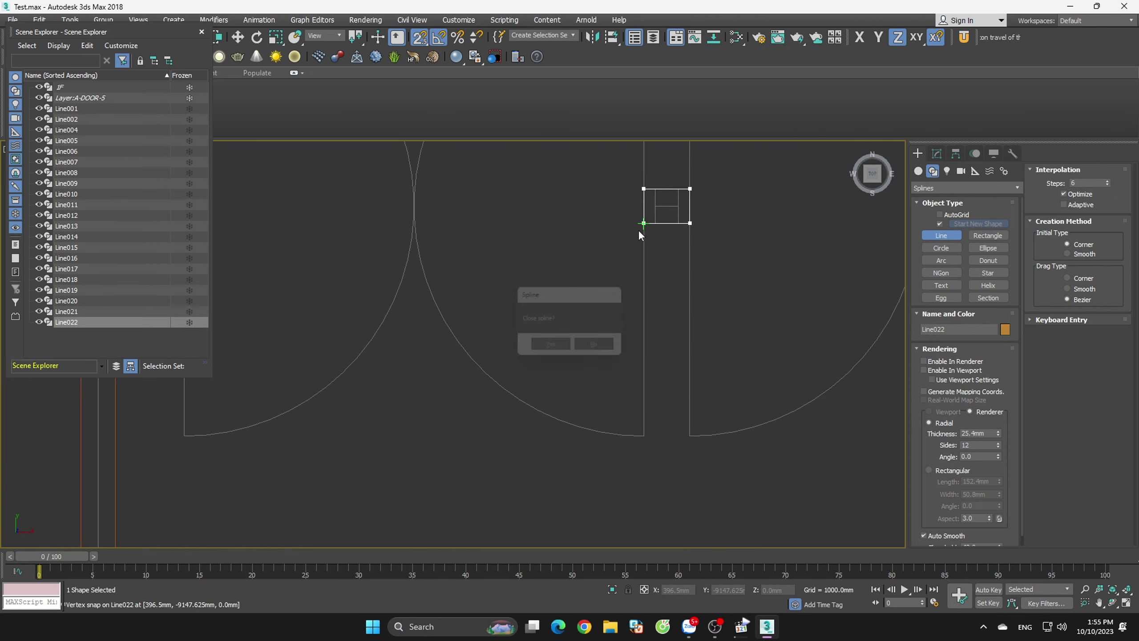
pyautogui.click(551, 349)
pyautogui.scroll(-5, 791, 265)
pyautogui.scroll(-2, 795, 271)
pyautogui.scroll(6, 795, 271)
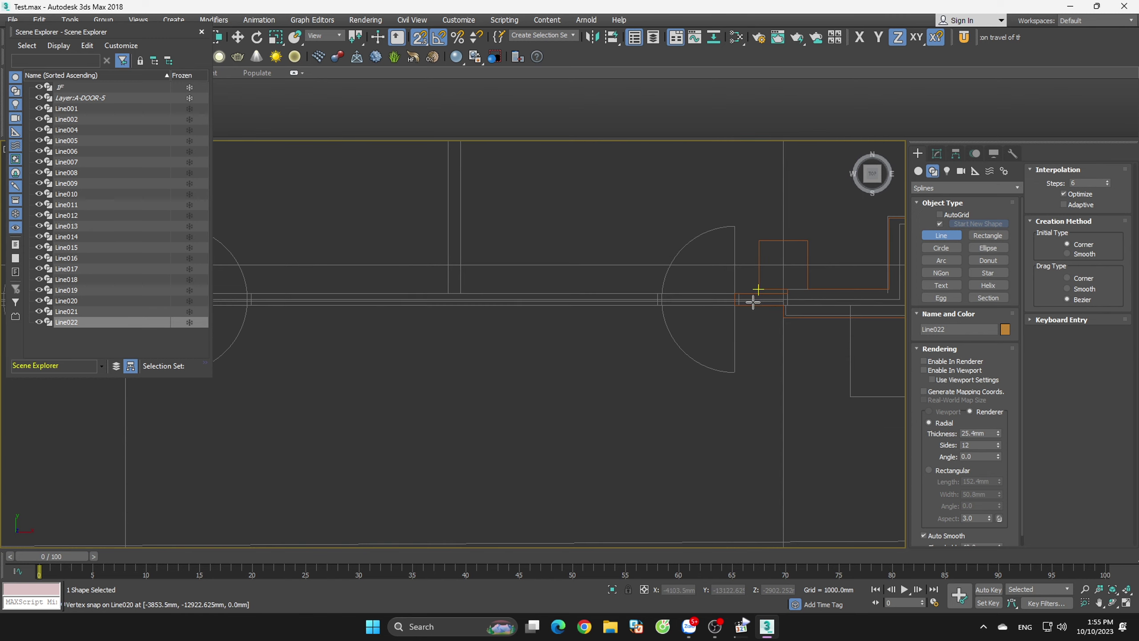
pyautogui.scroll(2, 755, 298)
# - Start Line023 at the wall corner and trace the wall to the door-frame end
pyautogui.click(484, 309)
pyautogui.scroll(1, 489, 262)
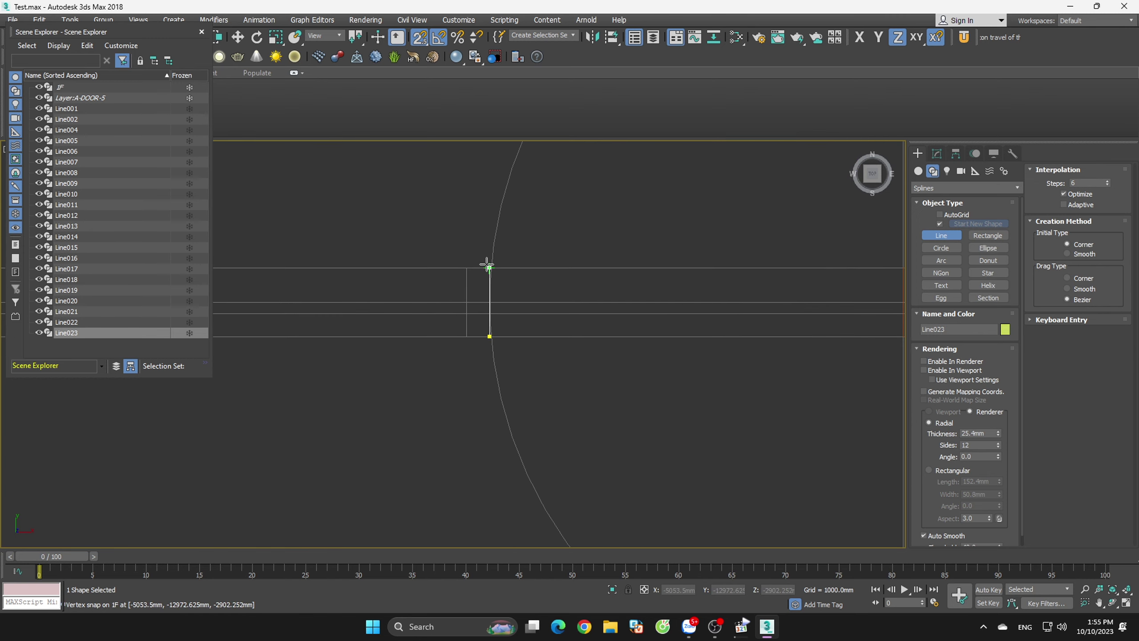
pyautogui.scroll(-3, 762, 327)
pyautogui.scroll(-2, 755, 327)
pyautogui.scroll(1, 755, 327)
pyautogui.scroll(-3, 729, 376)
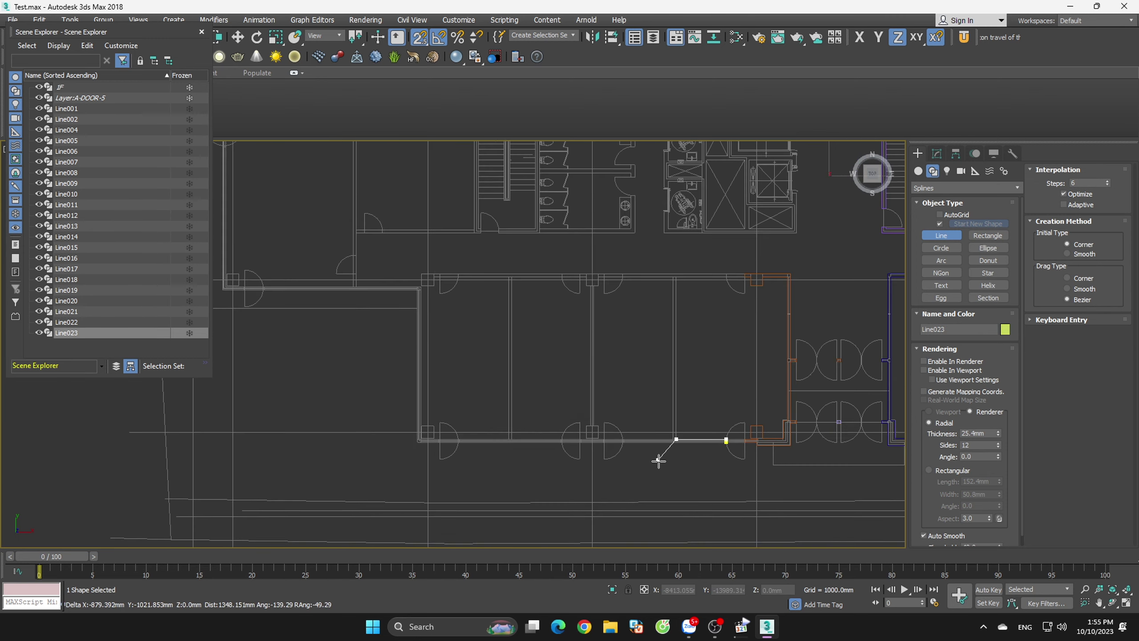
pyautogui.scroll(2, 715, 331)
pyautogui.scroll(2, 613, 325)
pyautogui.click(612, 326)
pyautogui.scroll(3, 747, 336)
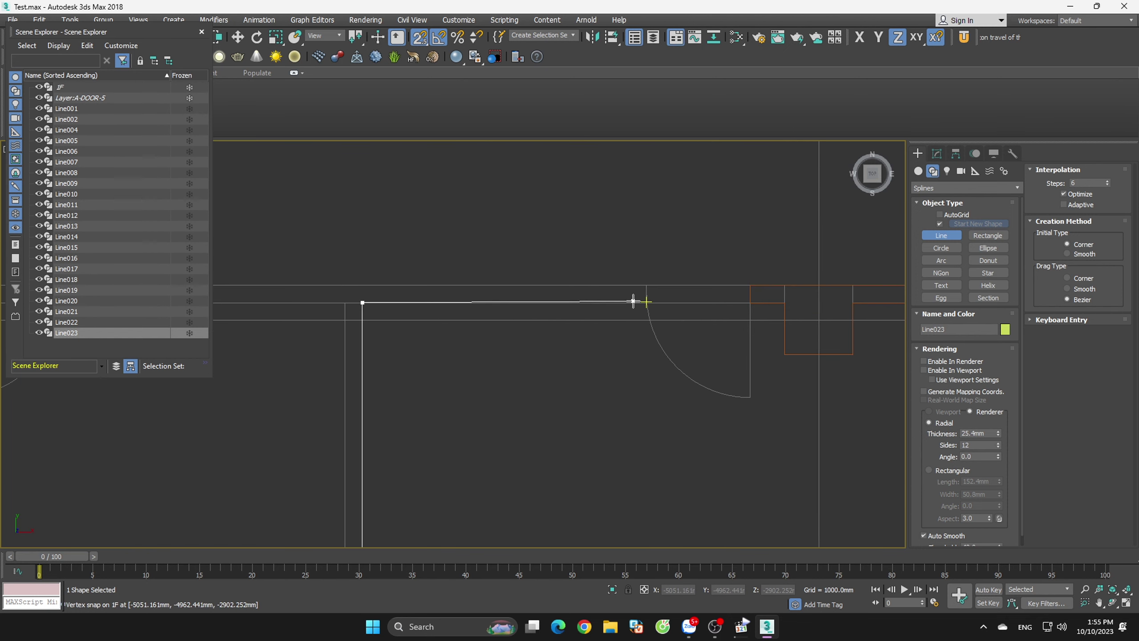
pyautogui.scroll(2, 637, 303)
pyautogui.scroll(1, 646, 308)
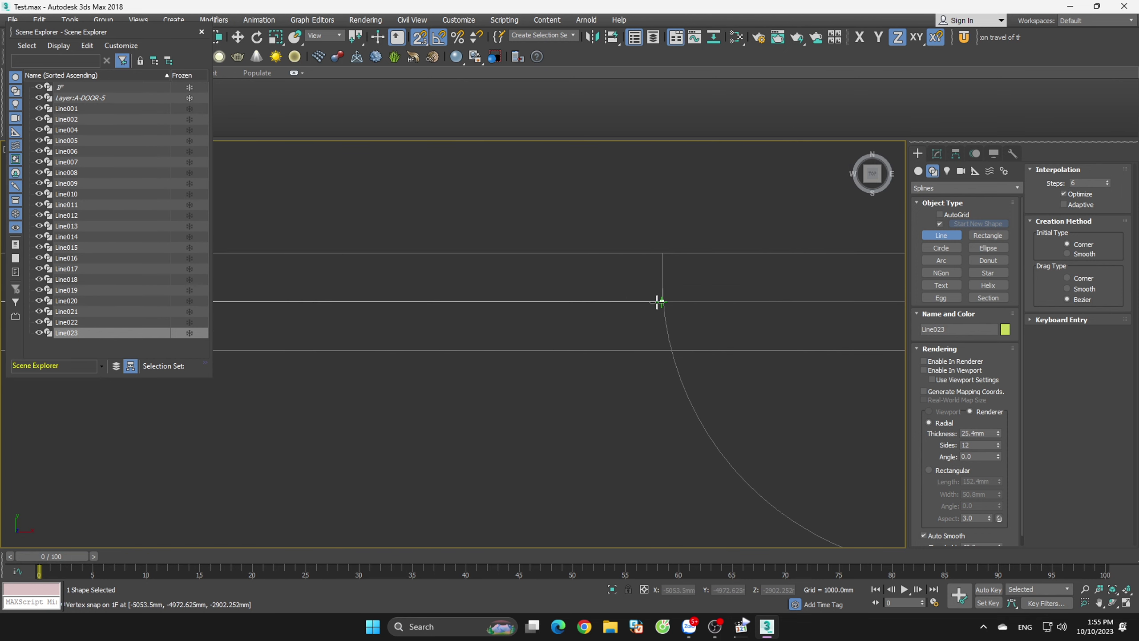
pyautogui.scroll(-3, 808, 319)
pyautogui.scroll(-1, 662, 318)
pyautogui.scroll(2, 656, 313)
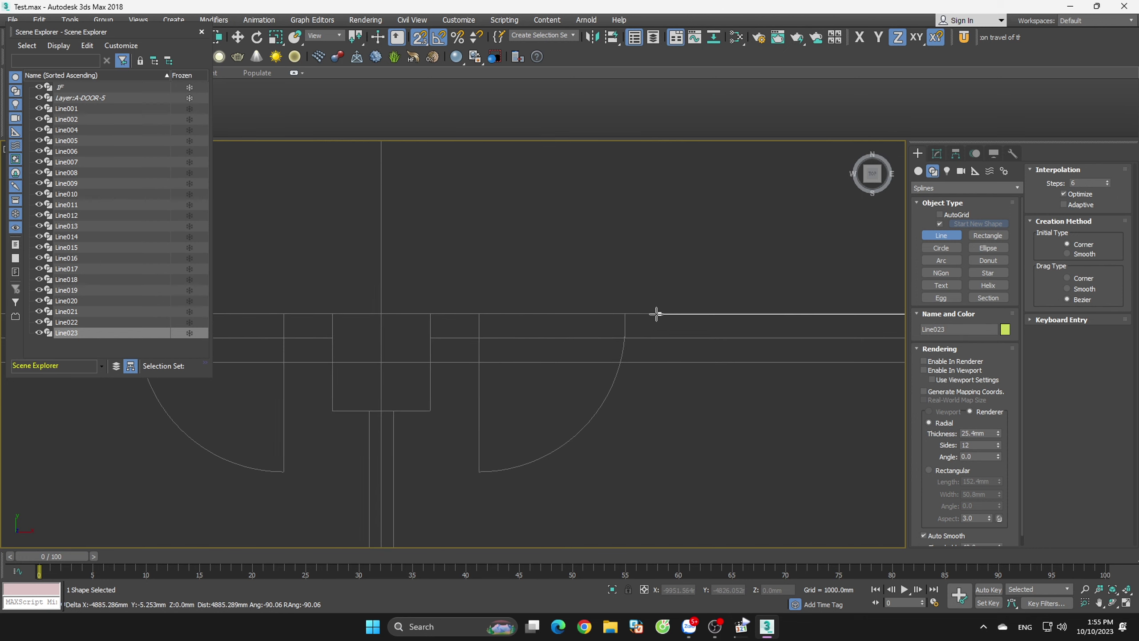
pyautogui.click(627, 313)
pyautogui.scroll(3, 634, 342)
pyautogui.scroll(3, 660, 330)
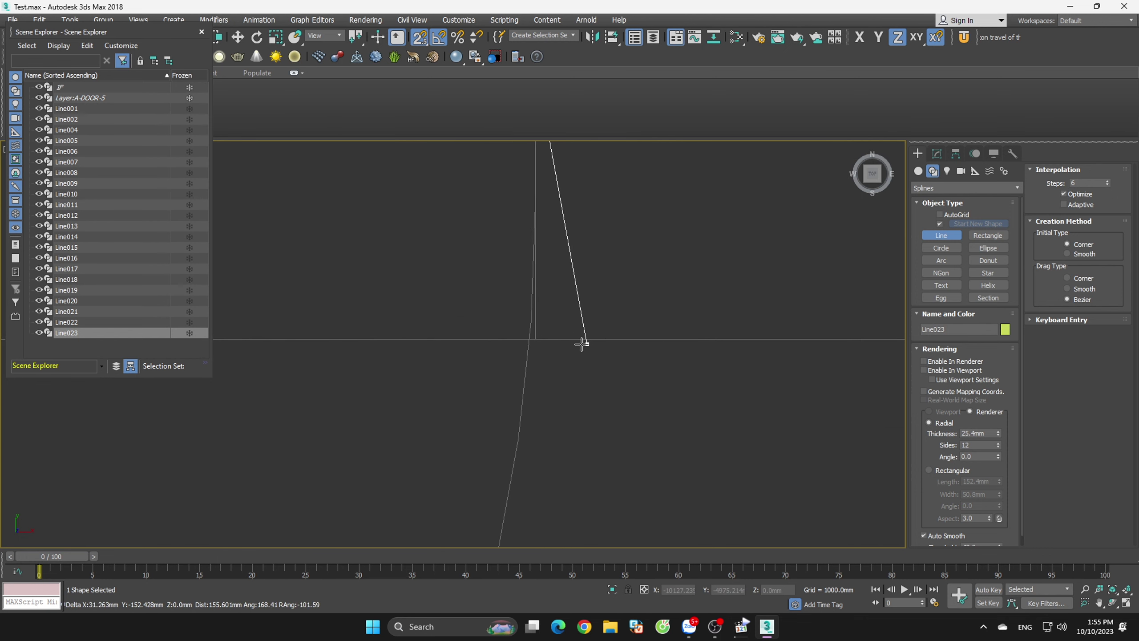
pyautogui.scroll(-5, 417, 341)
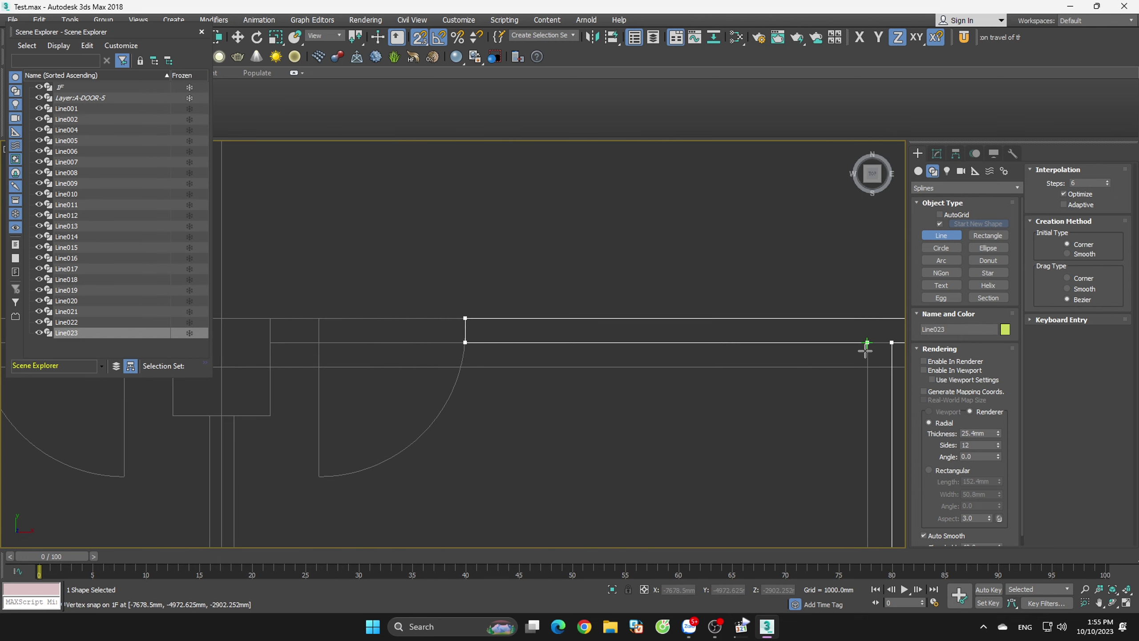
# - Add the far wall corner, return to the start vertex and leave Line023 open
pyautogui.click(863, 335)
pyautogui.scroll(-1, 659, 300)
pyautogui.scroll(-5, 691, 361)
pyautogui.scroll(3, 695, 458)
pyautogui.scroll(2, 724, 448)
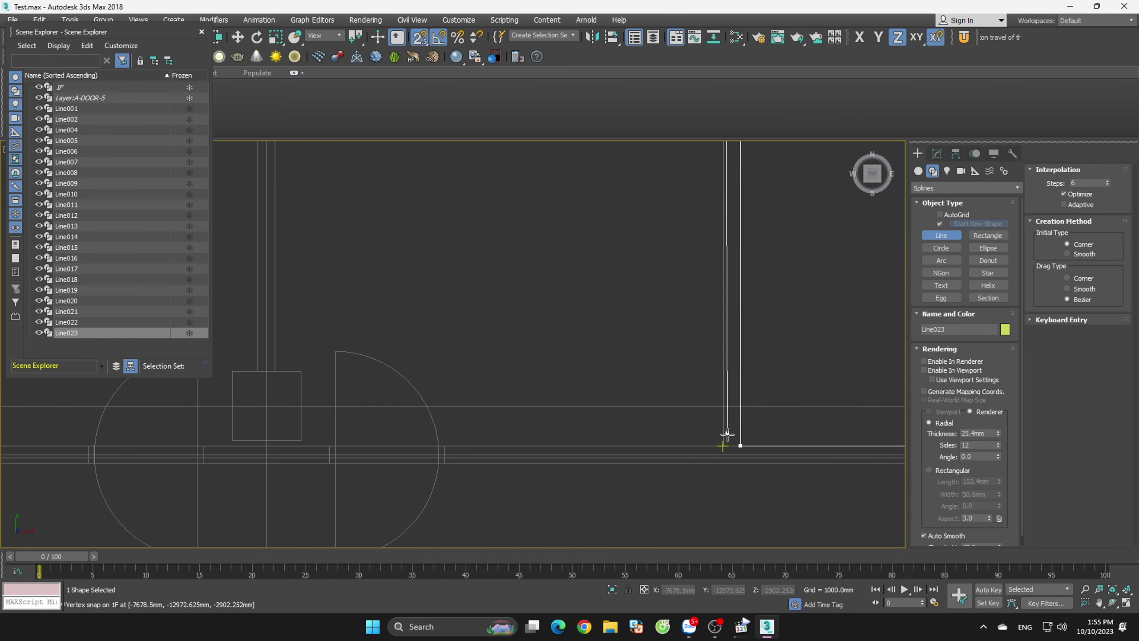
pyautogui.scroll(3, 449, 448)
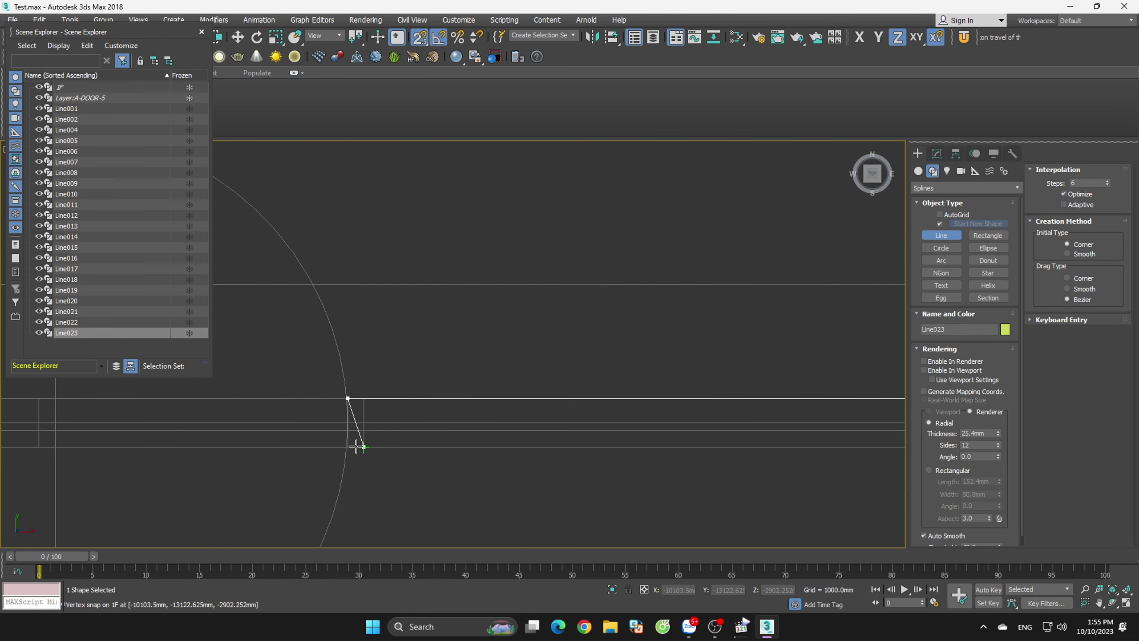
pyautogui.scroll(-2, 516, 455)
pyautogui.scroll(2, 737, 438)
pyautogui.scroll(2, 748, 384)
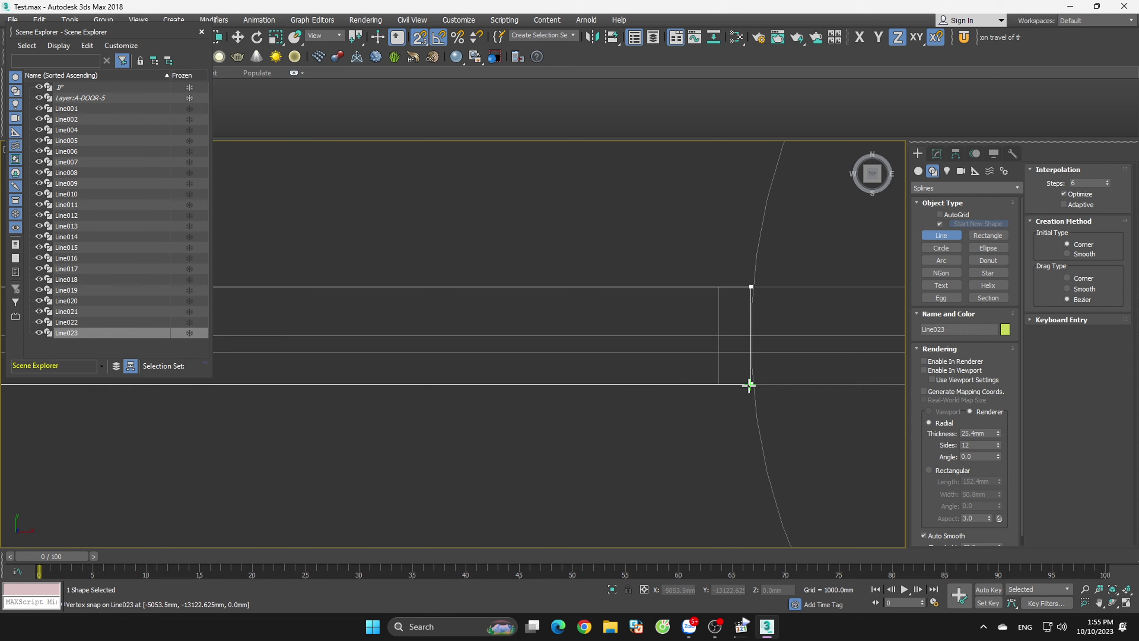
pyautogui.click(751, 383)
pyautogui.click(602, 350)
pyautogui.scroll(-3, 628, 381)
pyautogui.scroll(2, 653, 420)
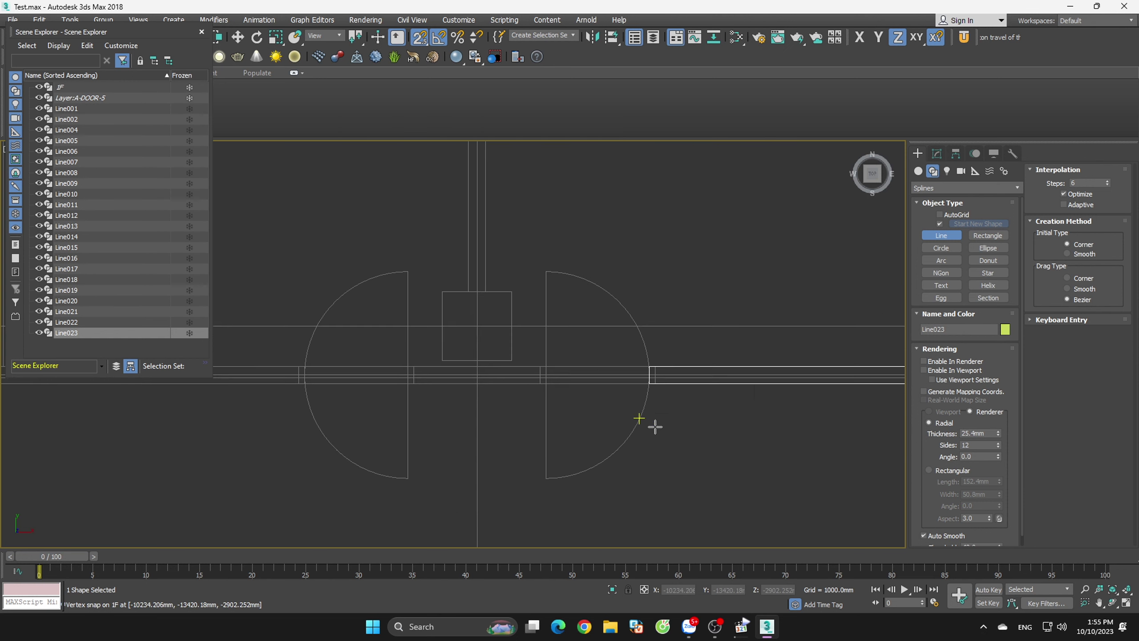
pyautogui.scroll(2, 531, 389)
# - Draw Line024 up the wall to the corner and finish it at its first vertex
pyautogui.click(579, 389)
pyautogui.click(580, 340)
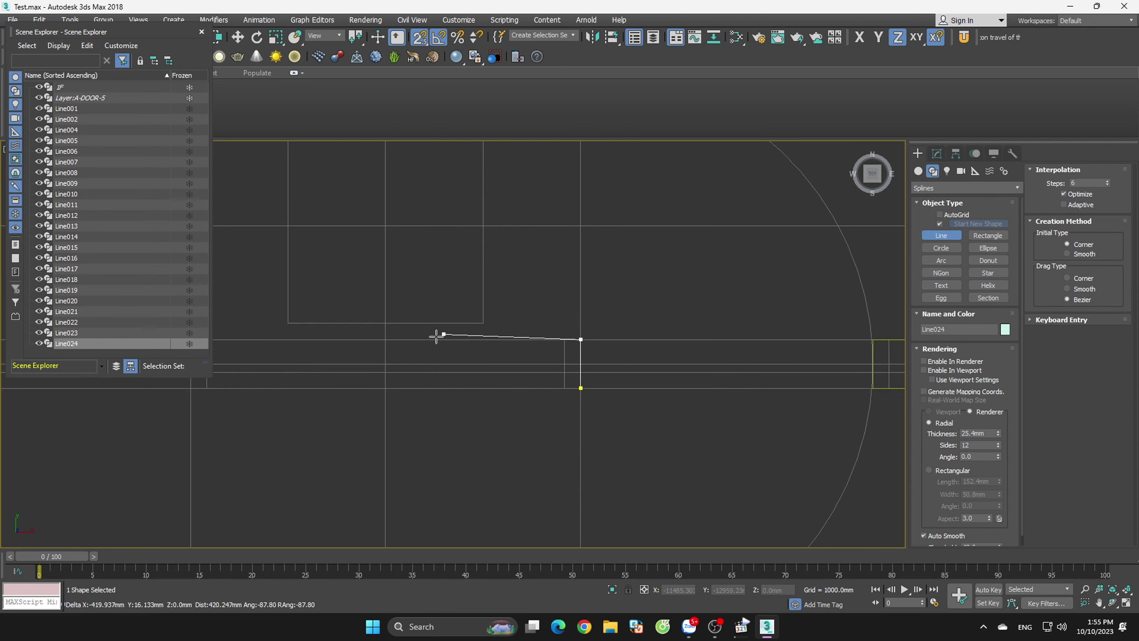
pyautogui.scroll(-3, 437, 335)
pyautogui.scroll(3, 330, 362)
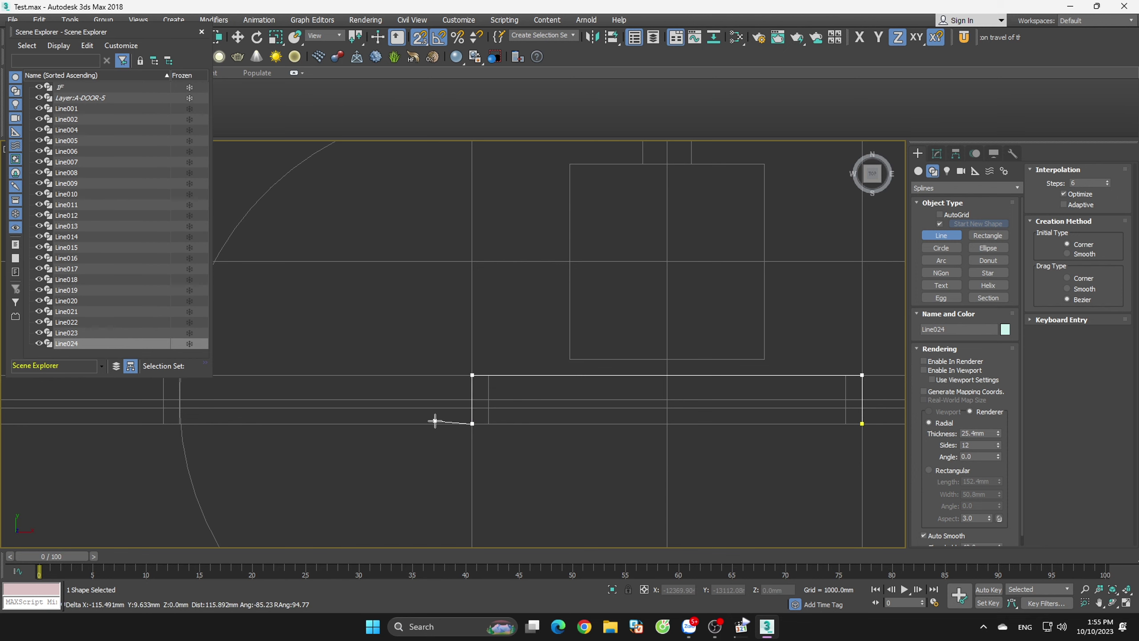
pyautogui.scroll(-3, 434, 421)
pyautogui.click(652, 422)
pyautogui.click(587, 349)
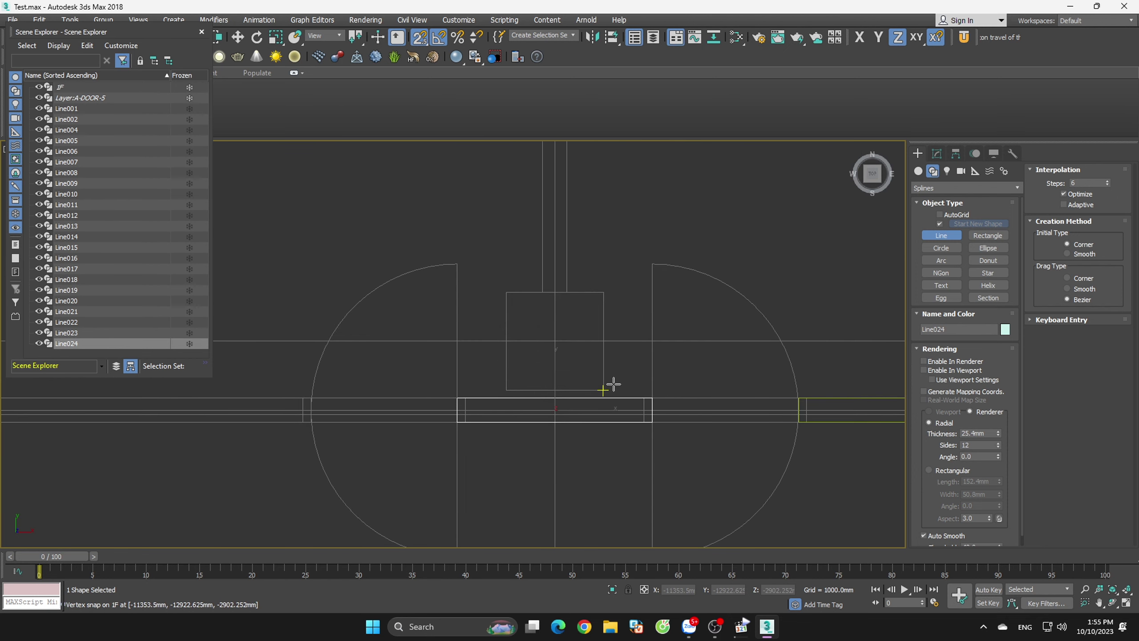
# - Start Line025 along the wall, placing vertices down the column edge to the wall corner
pyautogui.click(613, 385)
pyautogui.click(567, 292)
pyautogui.scroll(-5, 589, 484)
pyautogui.scroll(-3, 619, 453)
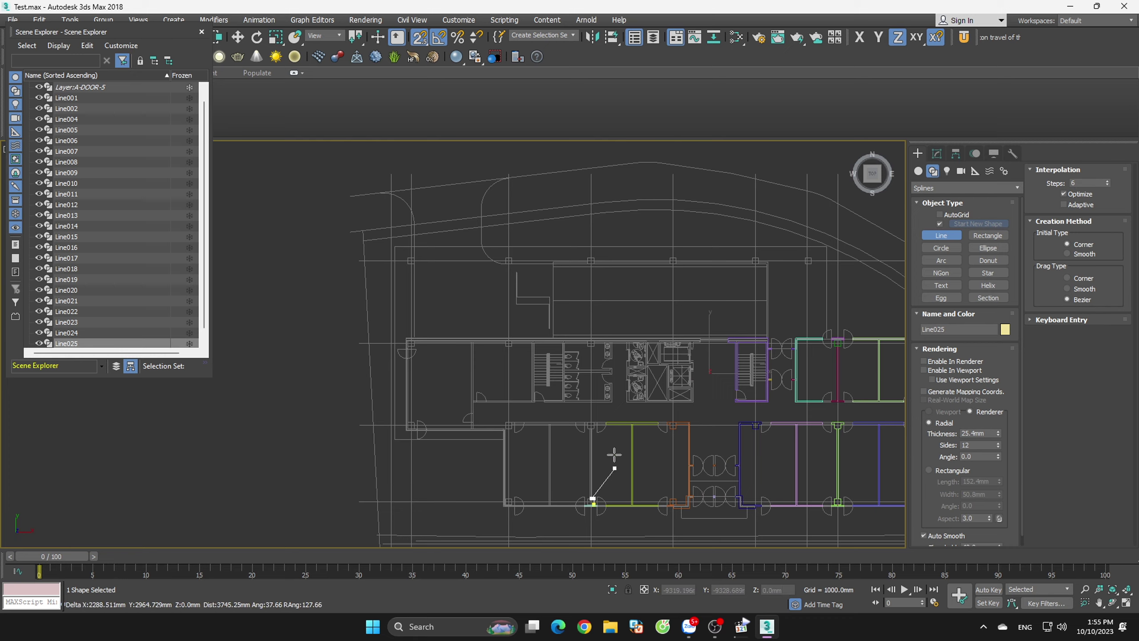
pyautogui.scroll(5, 580, 438)
pyautogui.scroll(2, 480, 406)
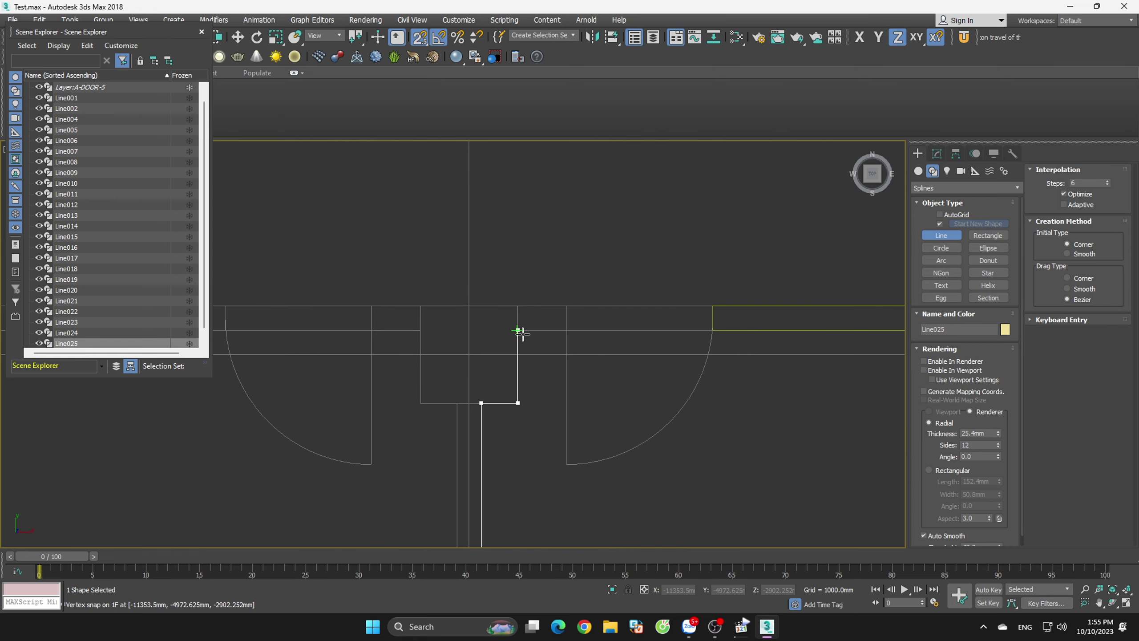
pyautogui.click(372, 306)
pyautogui.click(372, 330)
pyautogui.click(451, 401)
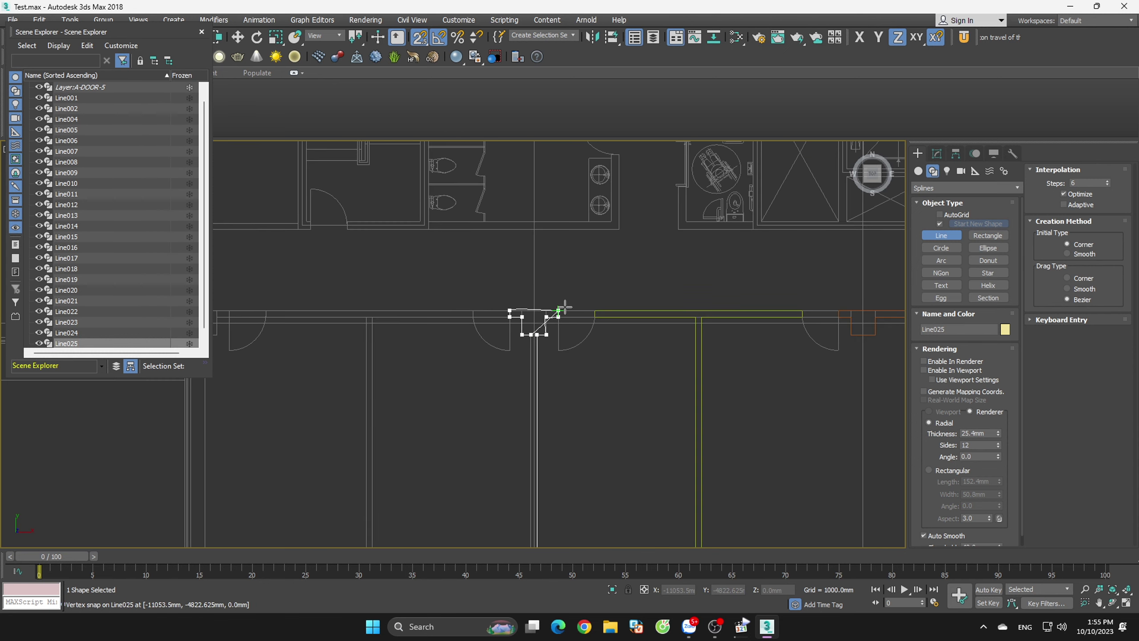
# - Add the column's last corner and close Line025 into a loop at its start
pyautogui.scroll(-4, 560, 311)
pyautogui.scroll(4, 545, 315)
pyautogui.moveTo(546, 314)
pyautogui.mouseDown(button='middle')
pyautogui.moveTo(656, 278)
pyautogui.moveTo(684, 220)
pyautogui.mouseUp(button='middle')
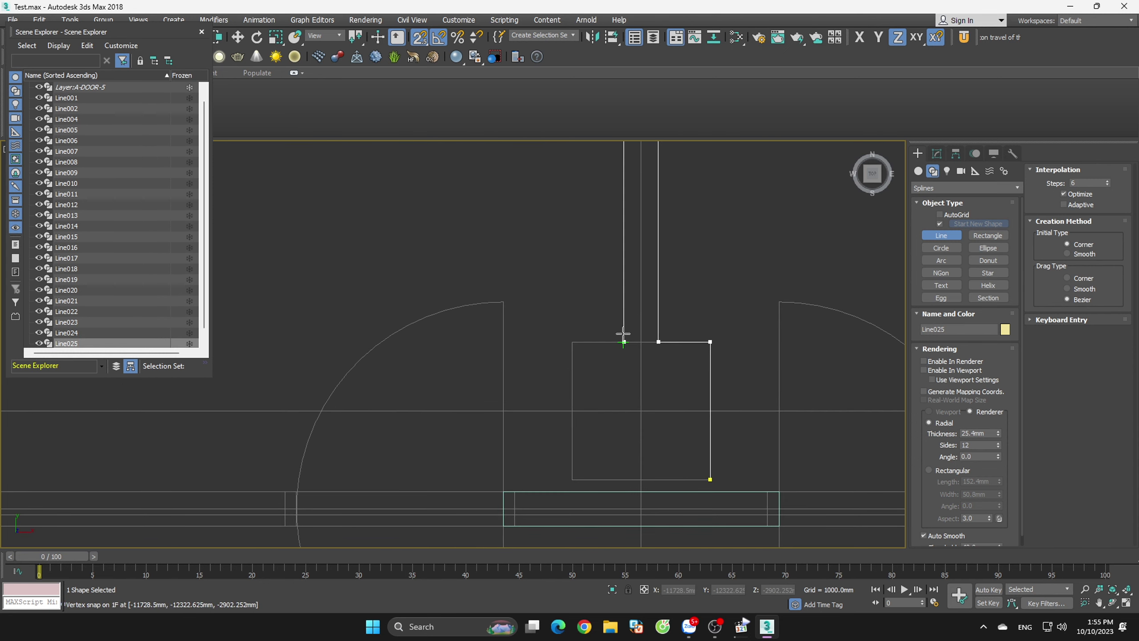
pyautogui.click(578, 341)
pyautogui.click(709, 480)
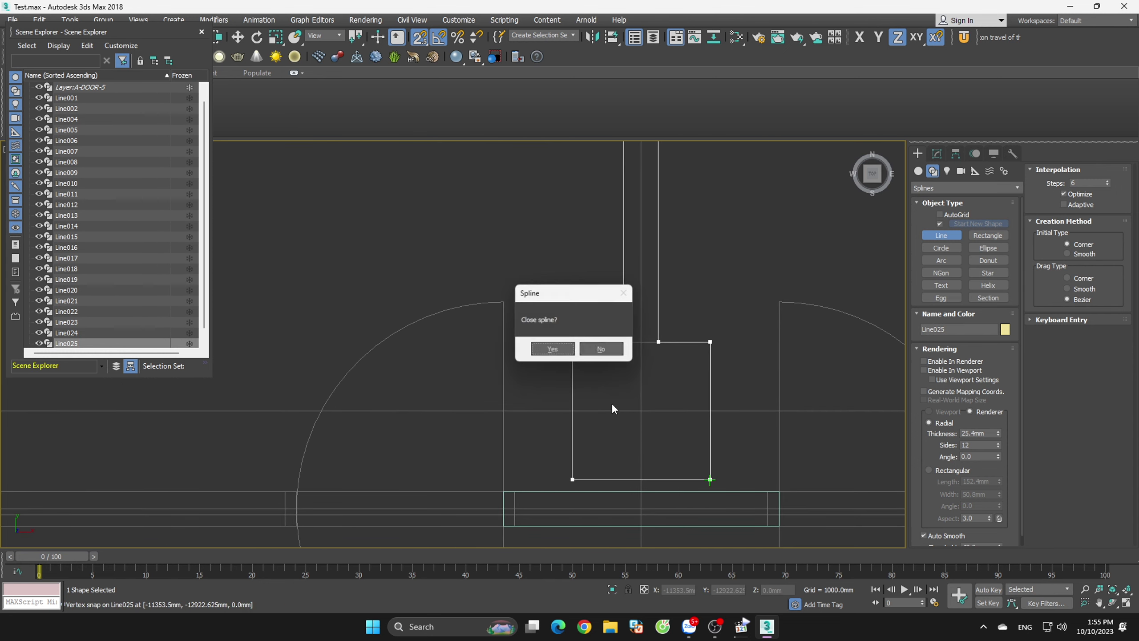
pyautogui.click(552, 352)
pyautogui.scroll(-3, 553, 353)
pyautogui.scroll(5, 689, 308)
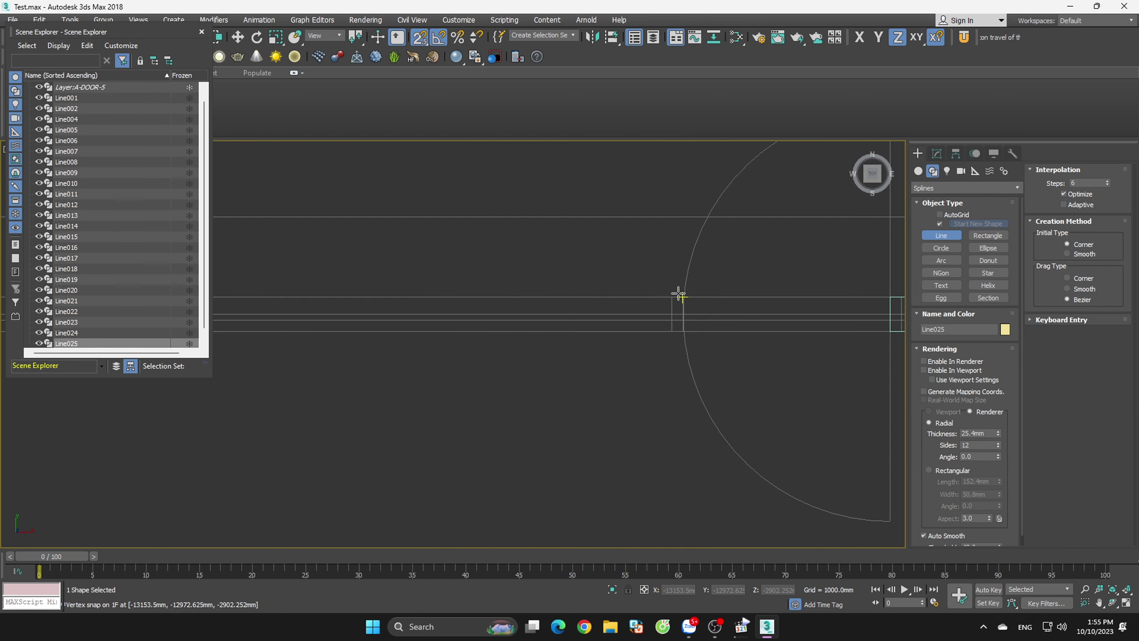
# - Start Line026 at the wall corner and trace along the wall to the door edge
pyautogui.click(679, 294)
pyautogui.scroll(-3, 682, 327)
pyautogui.scroll(3, 521, 411)
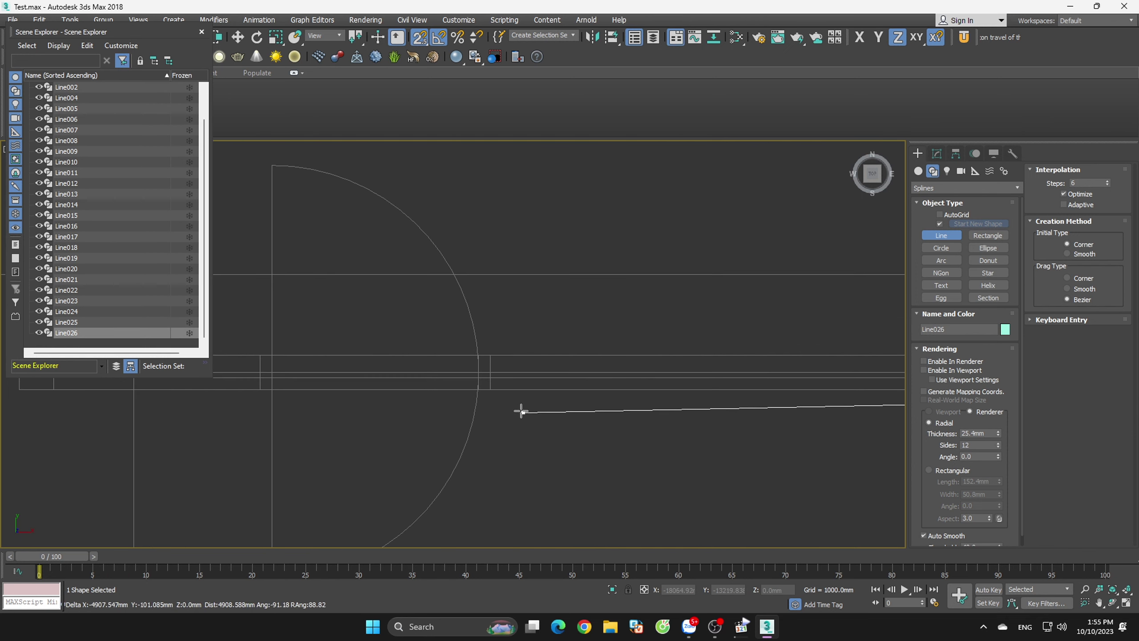
pyautogui.scroll(2, 451, 369)
pyautogui.scroll(-2, 439, 301)
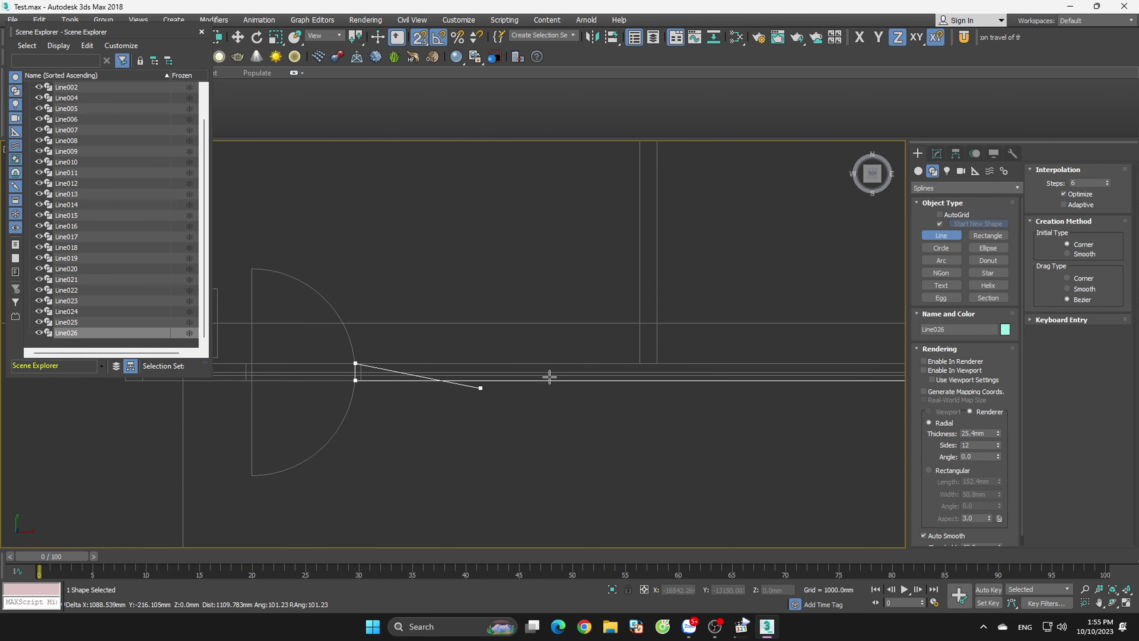
pyautogui.scroll(-3, 636, 359)
pyautogui.scroll(5, 569, 303)
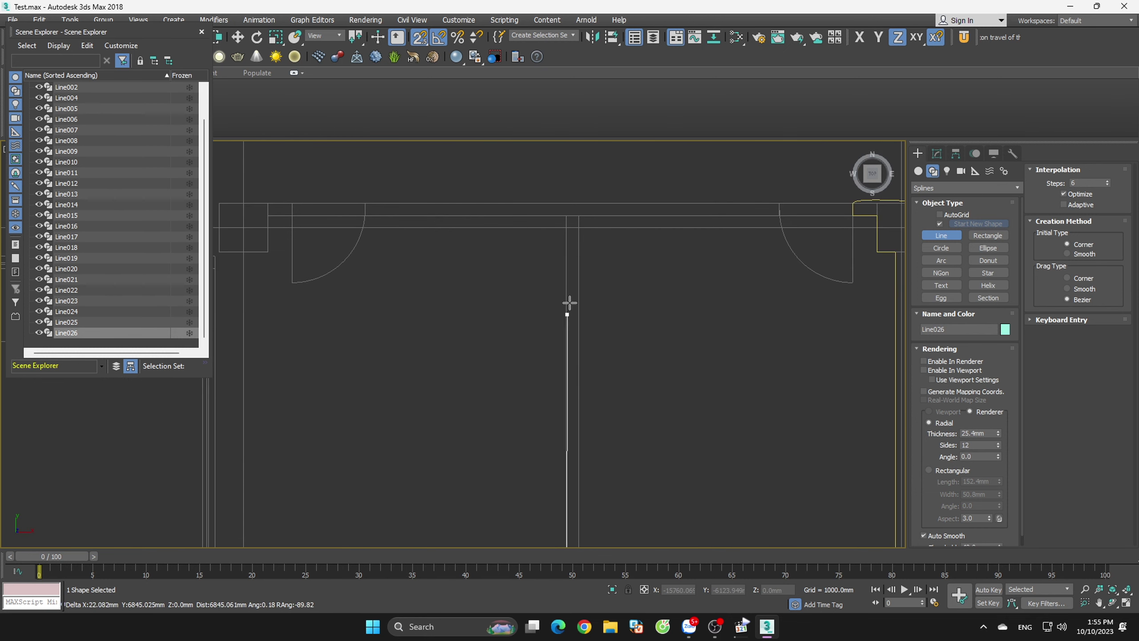
pyautogui.click(566, 216)
pyautogui.click(365, 215)
pyautogui.moveTo(366, 202); pyautogui.dragTo(381, 189)
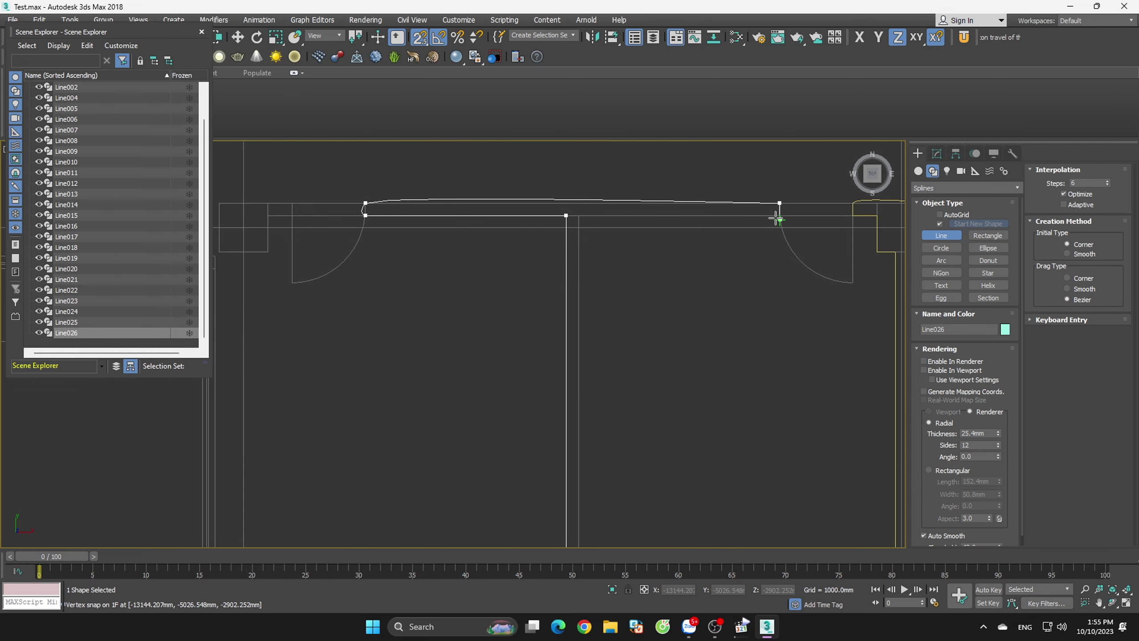
# - Add Line026's wall intersection and lower corner, end at the start and dismiss the close prompt
pyautogui.scroll(3, 758, 200)
pyautogui.scroll(3, 803, 245)
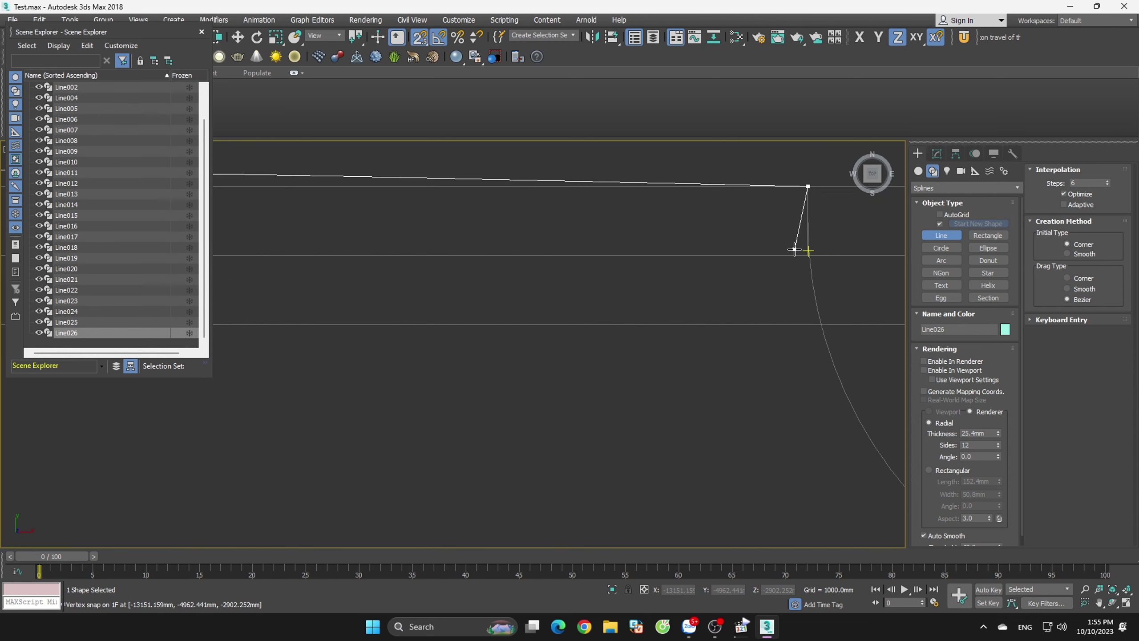
pyautogui.scroll(-2, 762, 264)
pyautogui.click(498, 261)
pyautogui.scroll(-1, 538, 269)
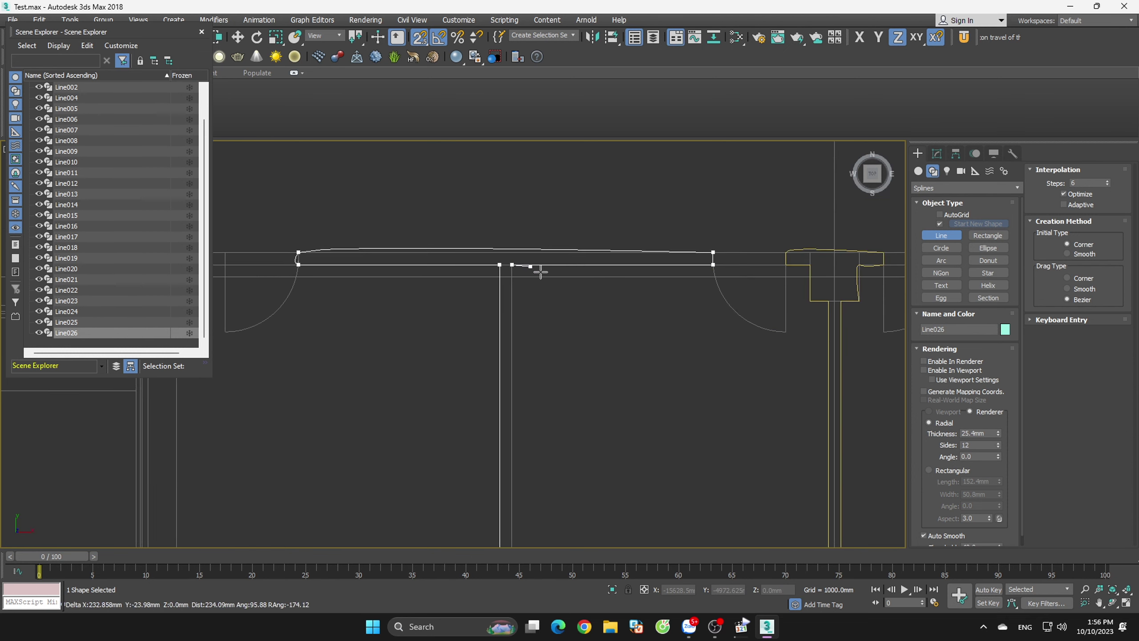
pyautogui.scroll(-2, 538, 269)
pyautogui.scroll(4, 555, 427)
pyautogui.click(516, 433)
pyautogui.scroll(3, 667, 418)
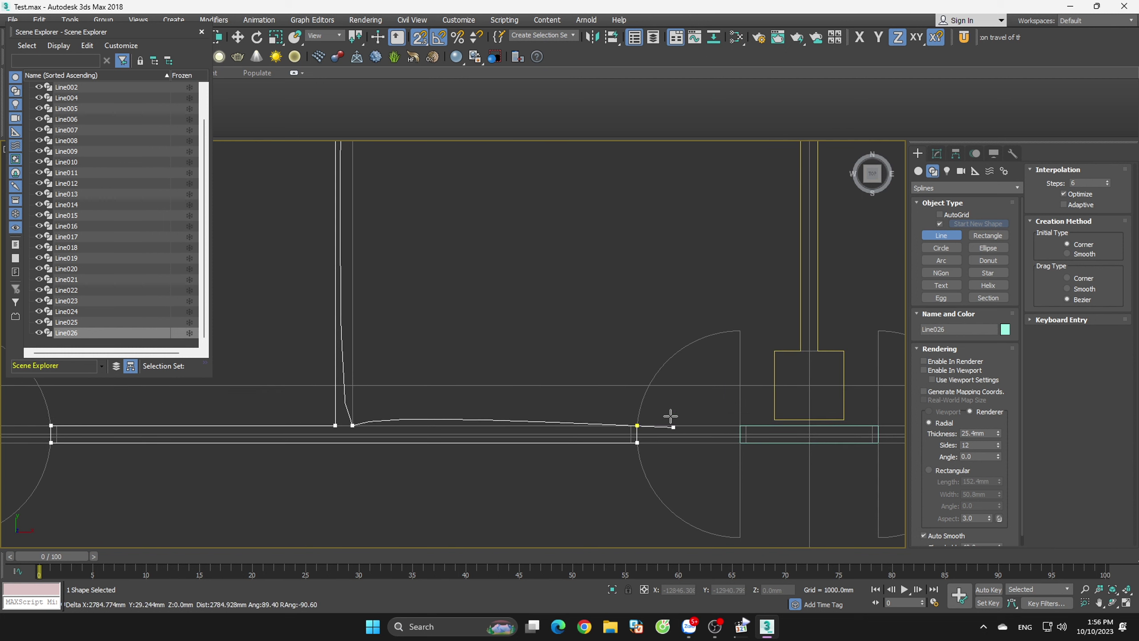
pyautogui.scroll(3, 637, 427)
pyautogui.click(635, 428)
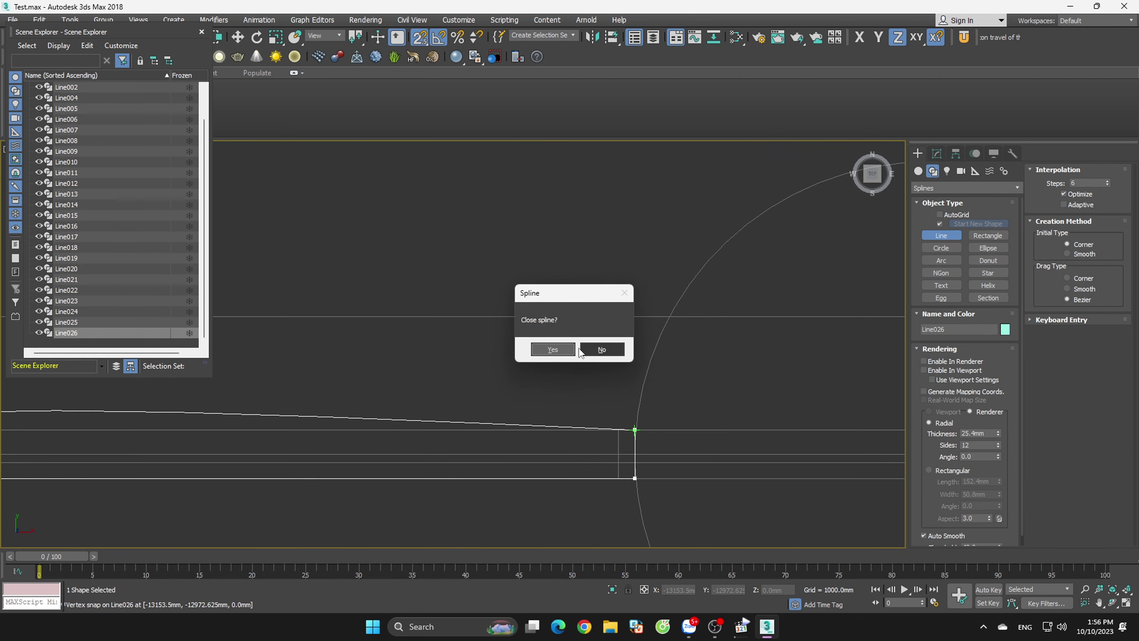
pyautogui.click(600, 345)
# - Restart the Line tool from the right-click menu with Drag Type set to Corner
pyautogui.press('w')
pyautogui.rightClick(600, 306)
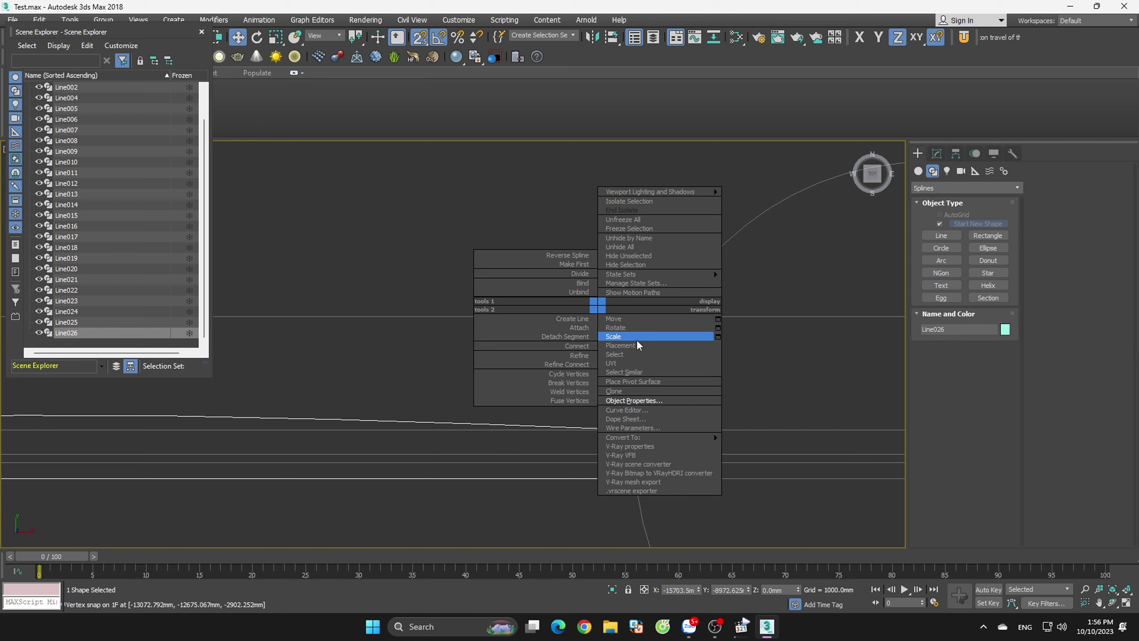
pyautogui.click(947, 236)
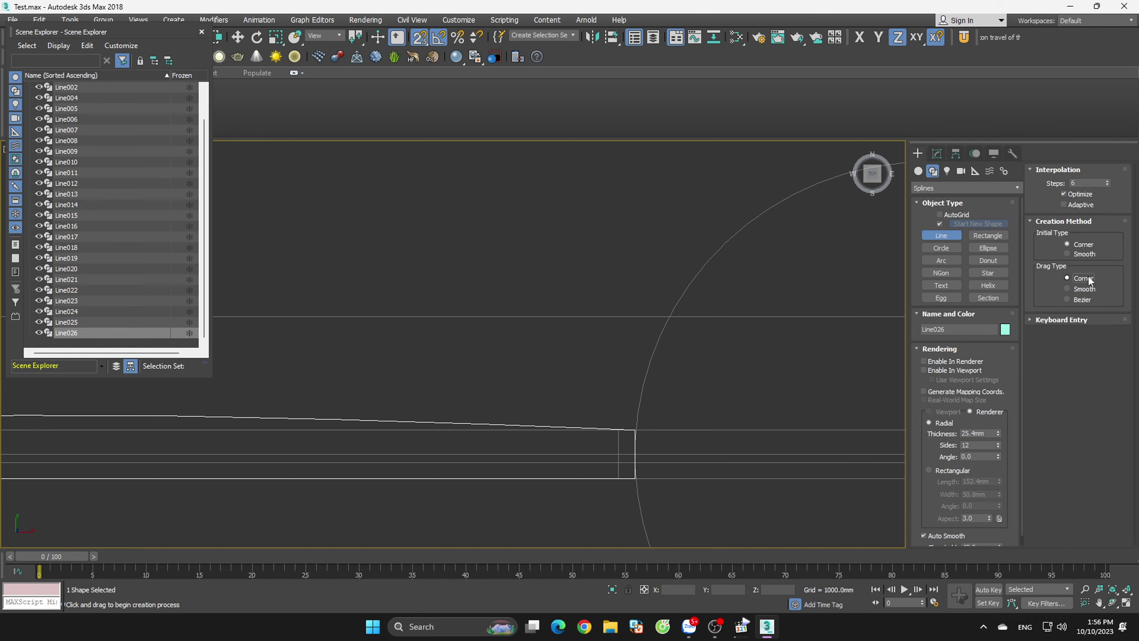
pyautogui.scroll(-5, 770, 323)
pyautogui.scroll(3, 808, 331)
pyautogui.scroll(3, 682, 331)
pyautogui.scroll(3, 644, 350)
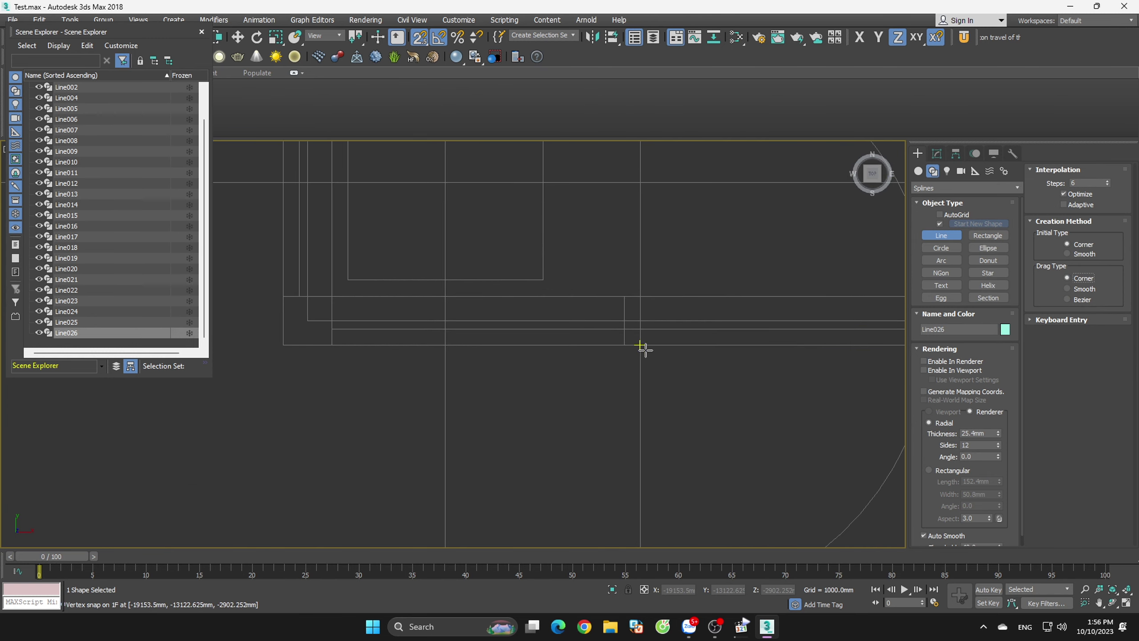
pyautogui.scroll(2, 646, 310)
# - Start Line027 down the vertical wall to the rectangle corner
pyautogui.click(649, 264)
pyautogui.click(648, 354)
pyautogui.scroll(-2, 682, 394)
pyautogui.scroll(-2, 583, 409)
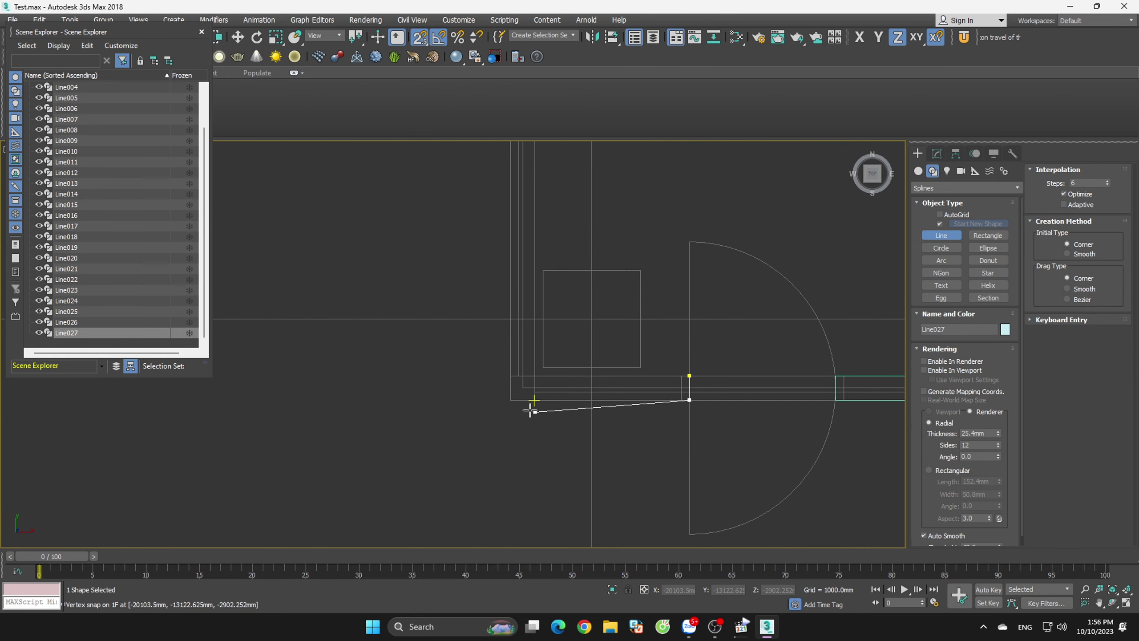
pyautogui.click(512, 400)
pyautogui.scroll(3, 547, 449)
pyautogui.scroll(-3, 556, 359)
pyautogui.scroll(3, 533, 357)
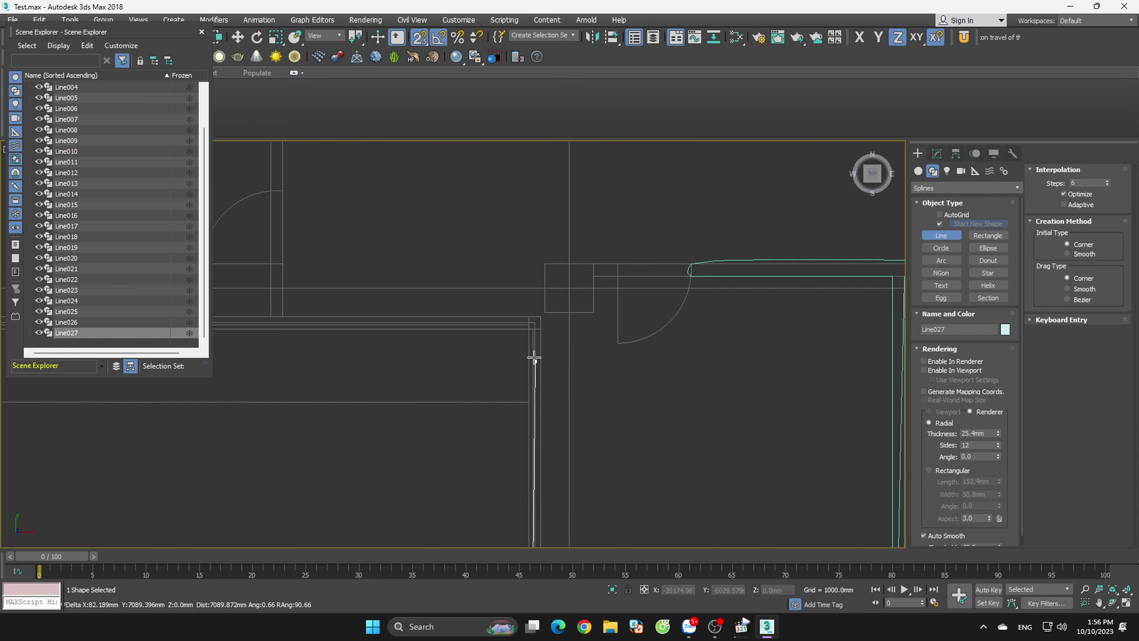
pyautogui.scroll(-3, 762, 412)
pyautogui.scroll(3, 611, 392)
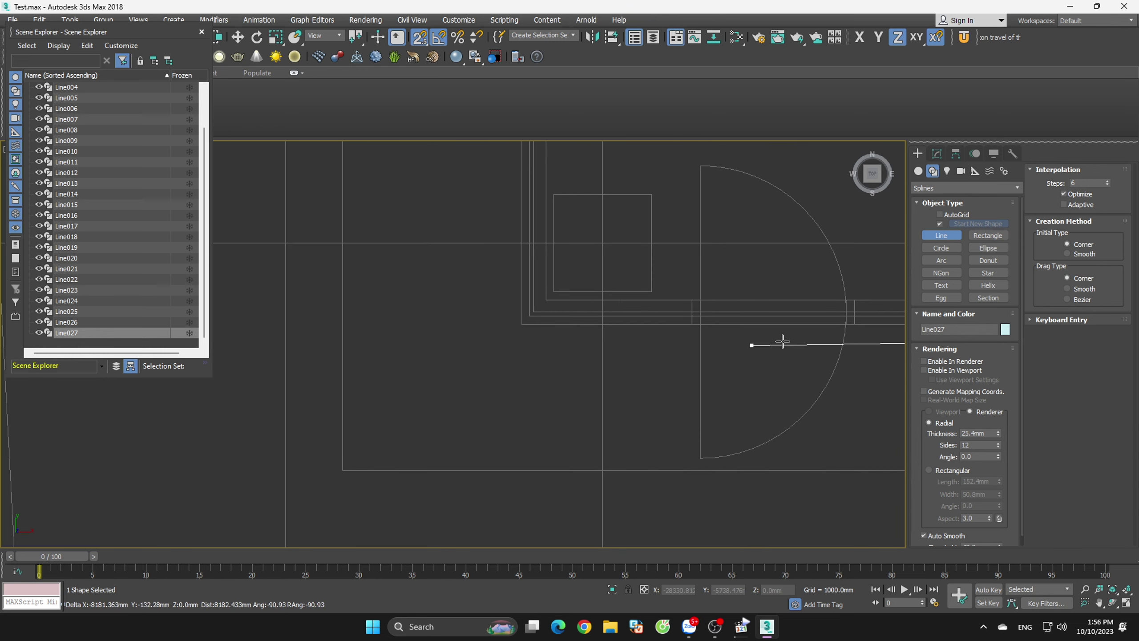
pyautogui.scroll(3, 839, 329)
# - Add Line027's vertices around the door arc and inner corner, then close it
pyautogui.click(768, 341)
pyautogui.click(768, 245)
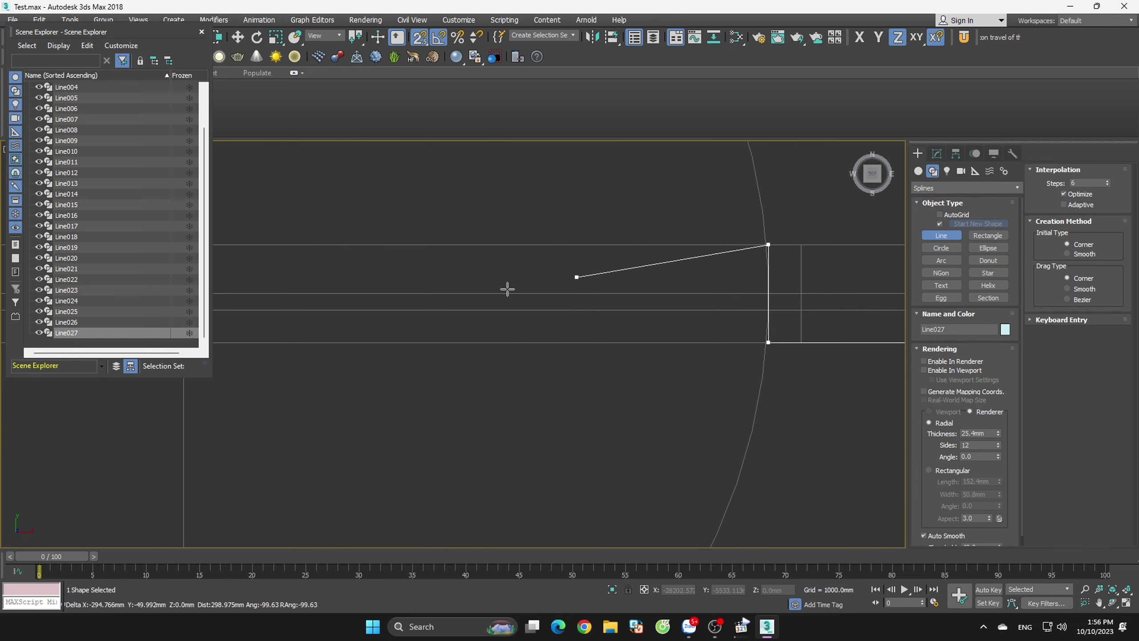
pyautogui.scroll(-3, 381, 293)
pyautogui.click(381, 292)
pyautogui.scroll(3, 643, 318)
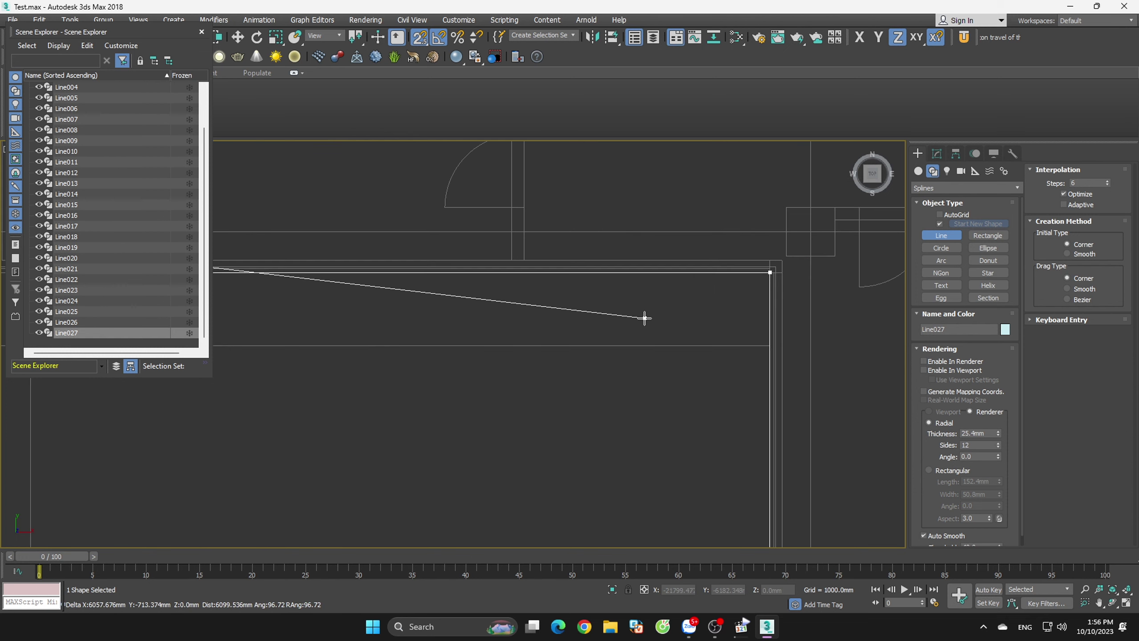
pyautogui.click(787, 257)
pyautogui.scroll(-3, 786, 256)
pyautogui.scroll(-2, 776, 407)
pyautogui.scroll(3, 663, 320)
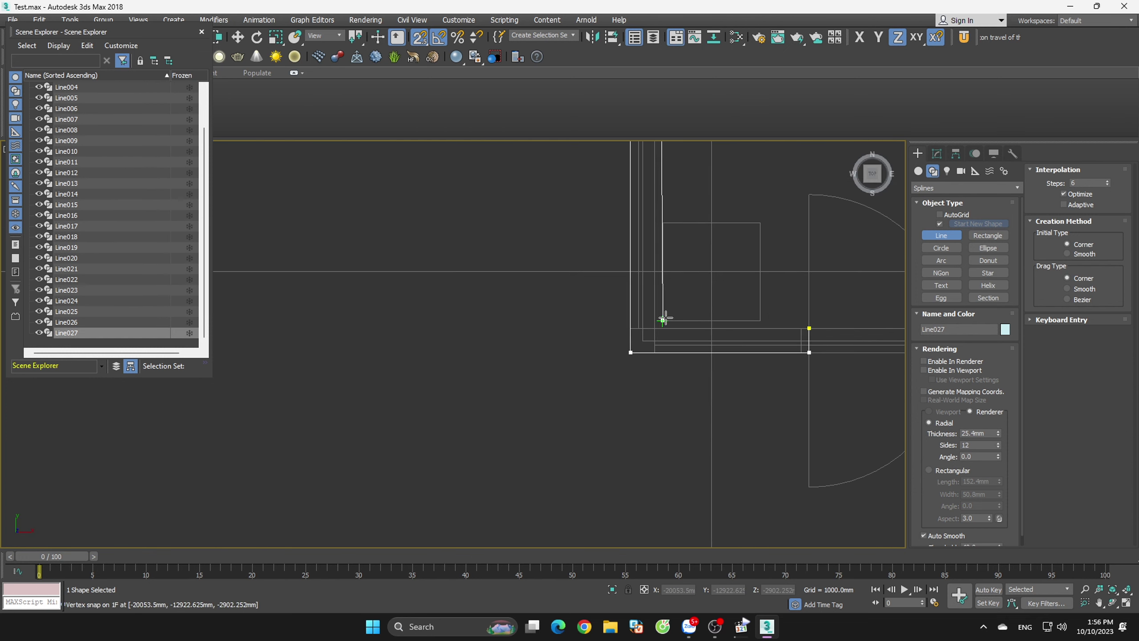
pyautogui.click(655, 328)
pyautogui.scroll(3, 826, 328)
pyautogui.click(787, 322)
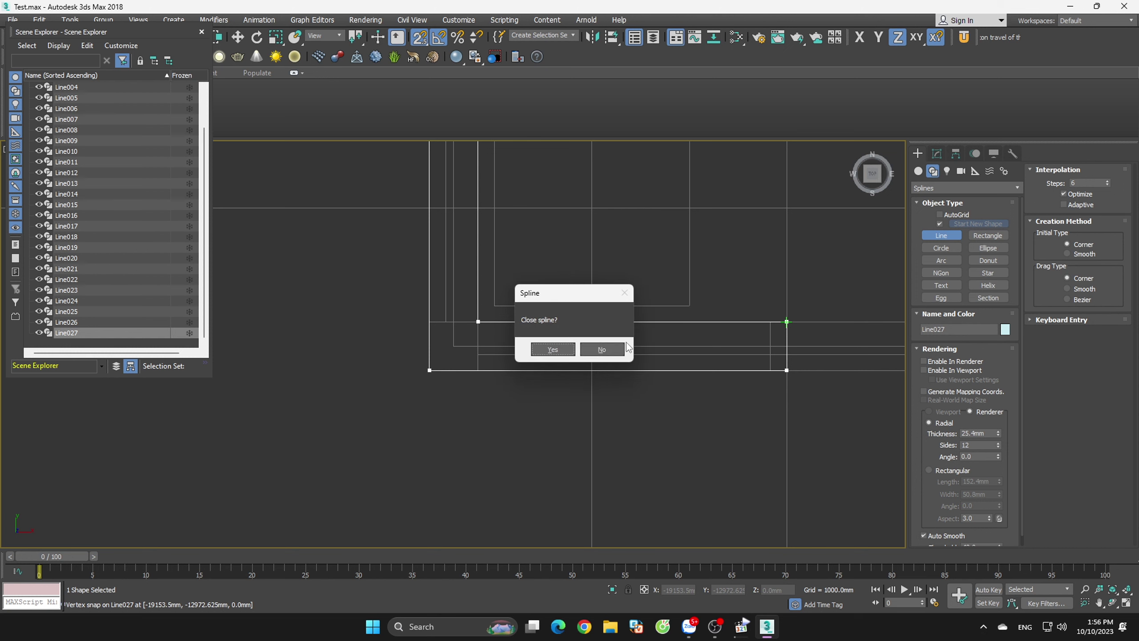
pyautogui.press('Return')
# - Trace and close the column outlines Line028 and Line029
pyautogui.scroll(-2, 611, 308)
pyautogui.click(692, 322)
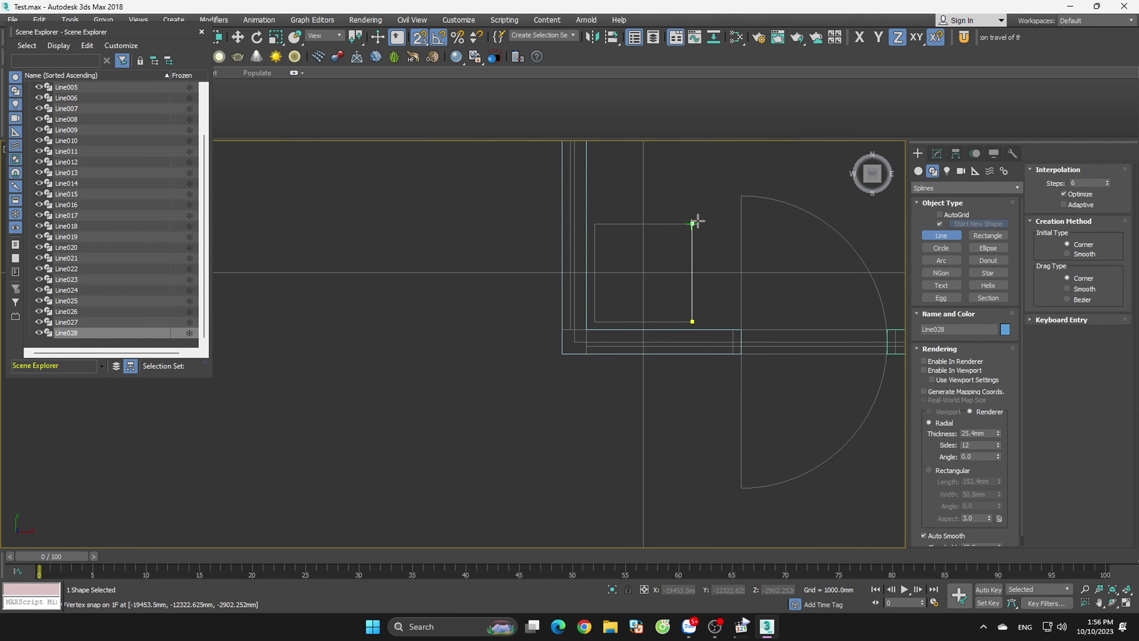
pyautogui.click(691, 321)
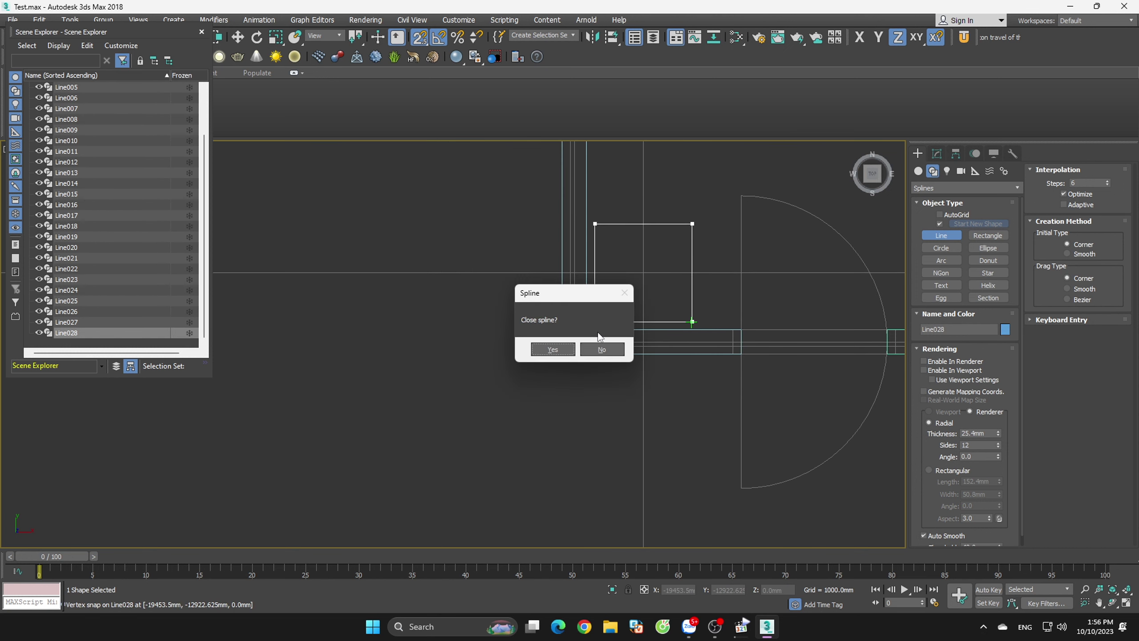
pyautogui.press('Return')
pyautogui.scroll(3, 643, 429)
pyautogui.scroll(2, 639, 354)
pyautogui.scroll(3, 639, 353)
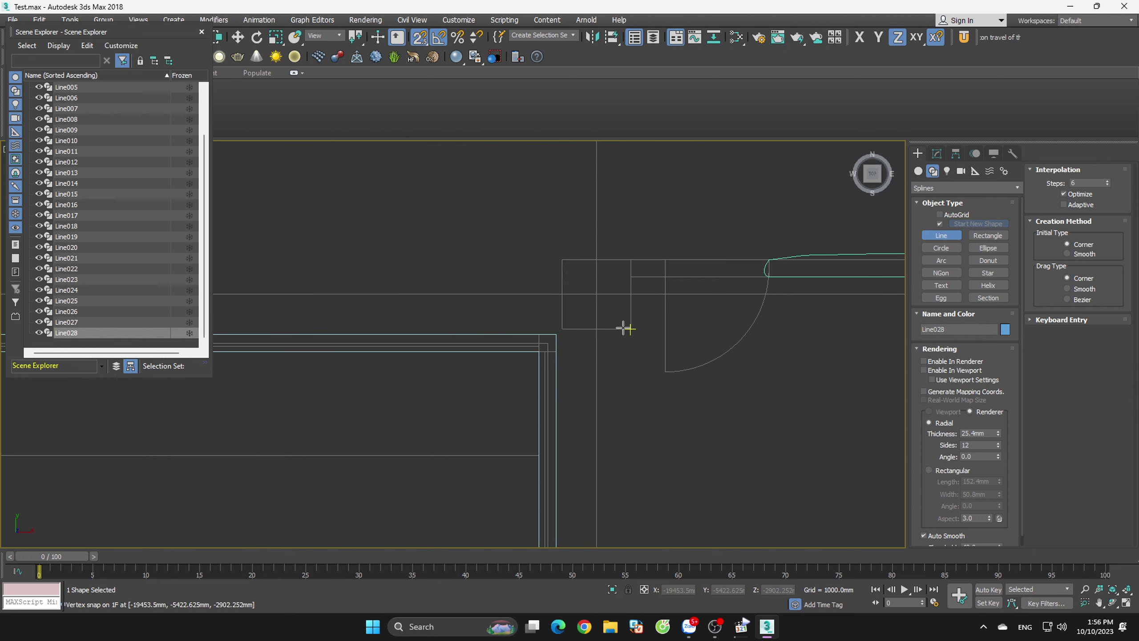
pyautogui.click(631, 329)
pyautogui.scroll(2, 671, 295)
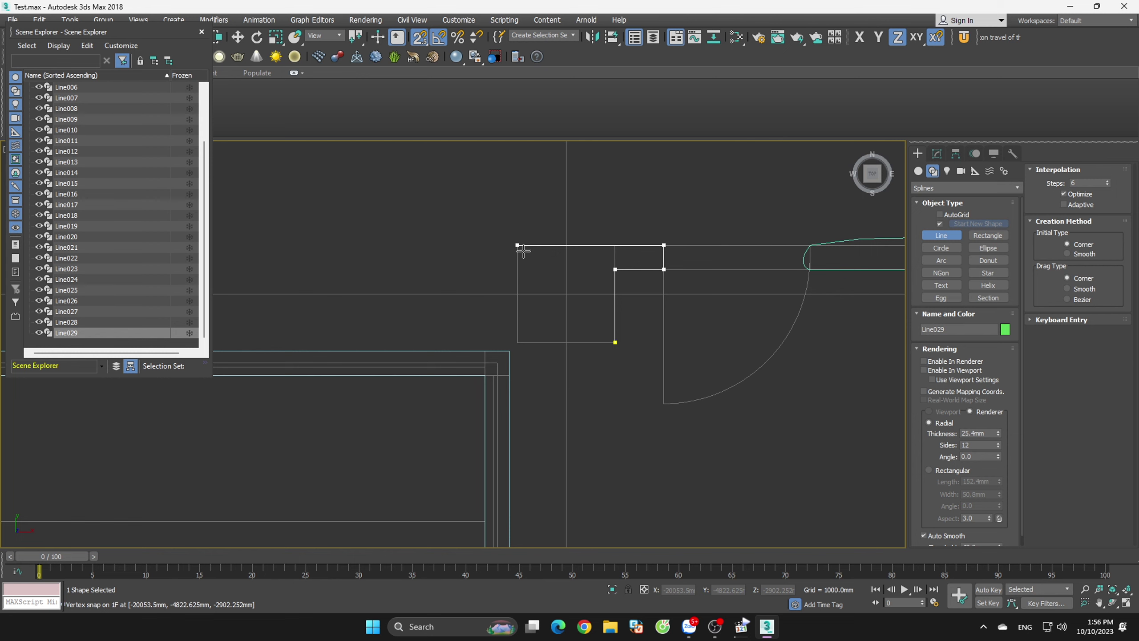
pyautogui.click(614, 338)
pyautogui.press('Return')
# - Trace and close Line030 along the wall, removing a misplaced point, then begin Line031
pyautogui.scroll(-2, 704, 373)
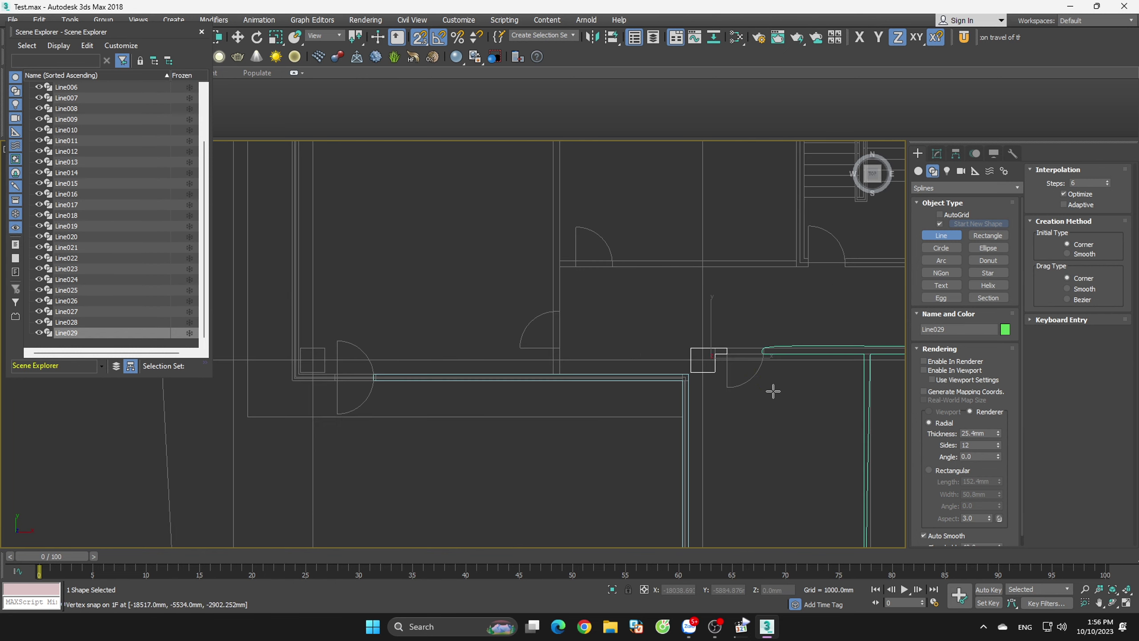
pyautogui.scroll(-3, 770, 389)
pyautogui.scroll(2, 697, 409)
pyautogui.click(595, 441)
pyautogui.click(595, 228)
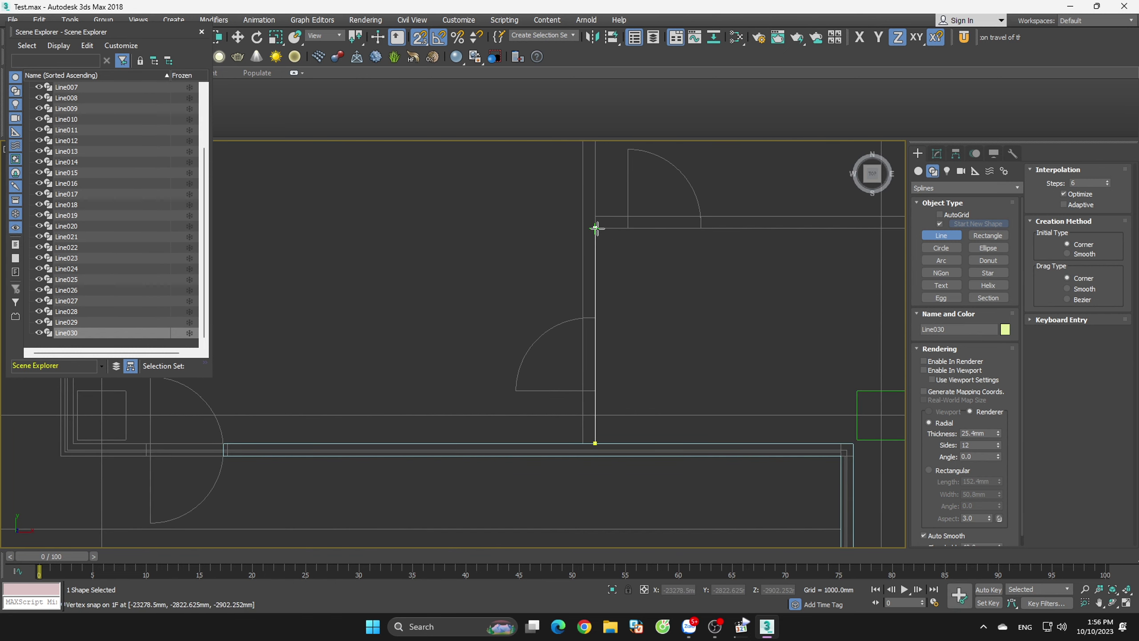
pyautogui.scroll(-2, 491, 331)
pyautogui.scroll(2, 513, 331)
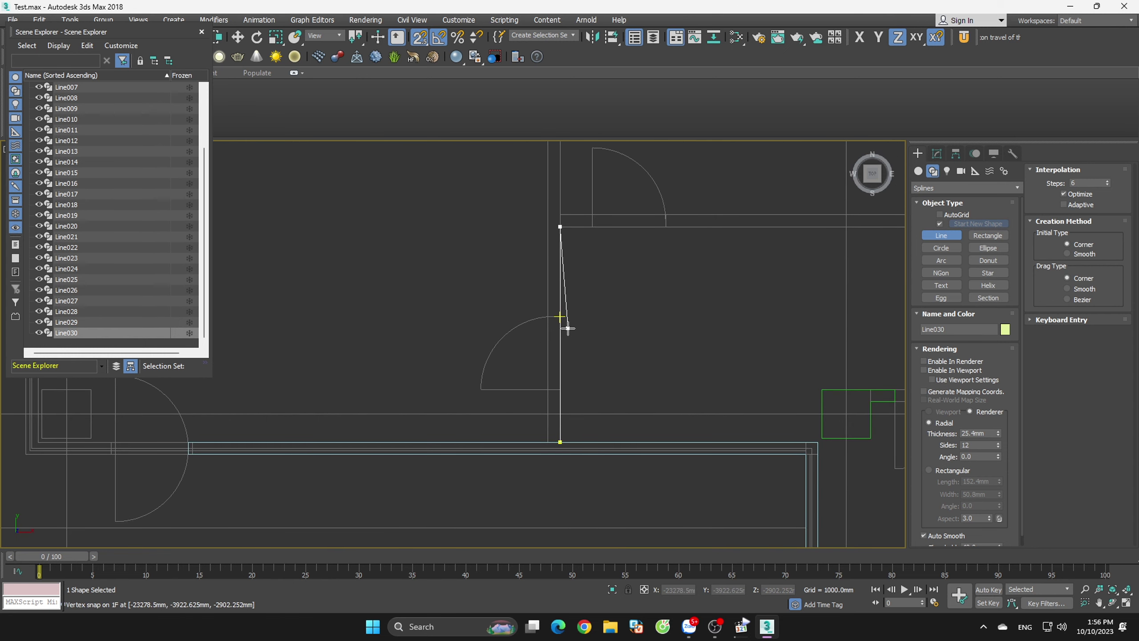
pyautogui.press('BackSpace')
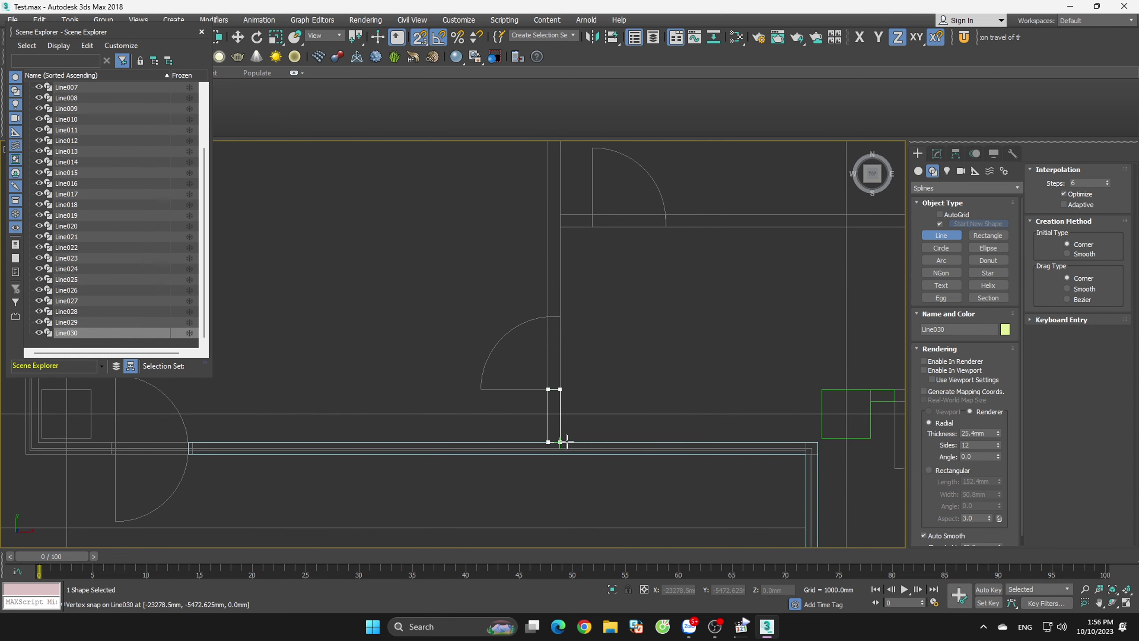
pyautogui.click(566, 442)
pyautogui.press('Return')
pyautogui.click(560, 316)
# - Extend Line031 up the wall and along the top wall to its right end and lower corner
pyautogui.click(560, 227)
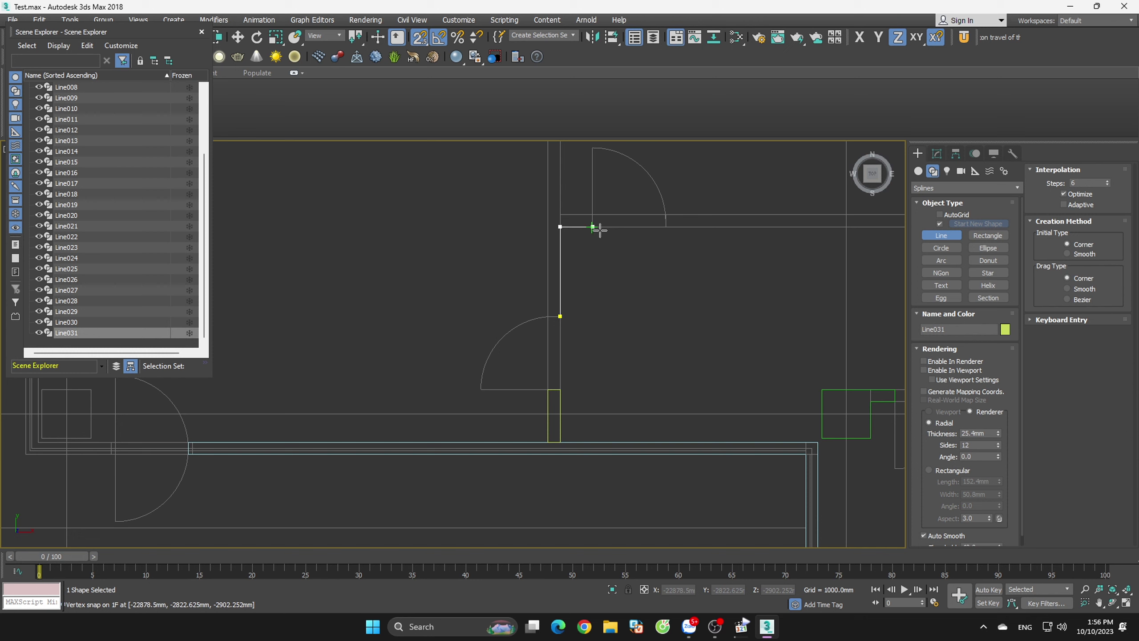
pyautogui.scroll(-2, 579, 310)
pyautogui.scroll(2, 589, 243)
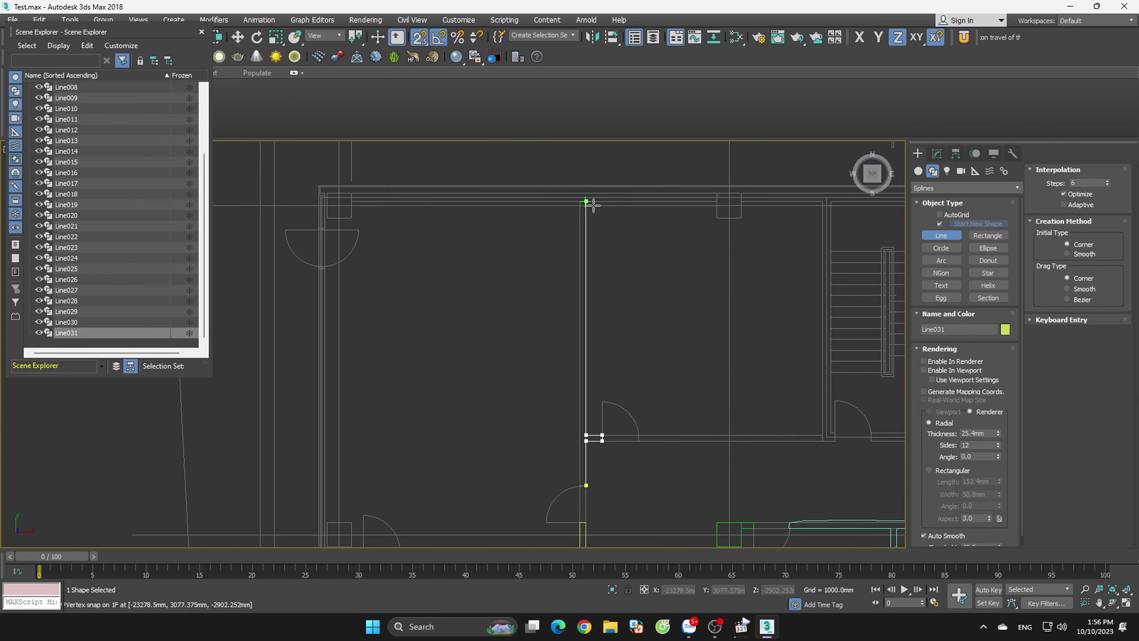
pyautogui.scroll(2, 589, 198)
pyautogui.click(555, 205)
pyautogui.moveTo(556, 205); pyautogui.dragTo(292, 202, button='middle')
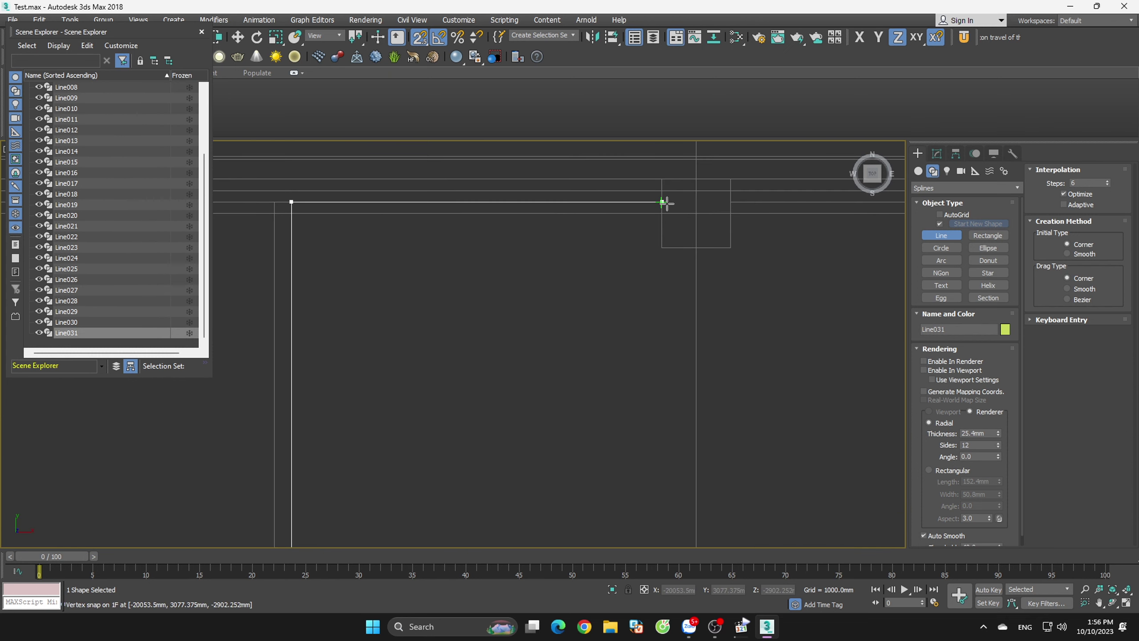
pyautogui.click(731, 199)
pyautogui.scroll(-3, 526, 287)
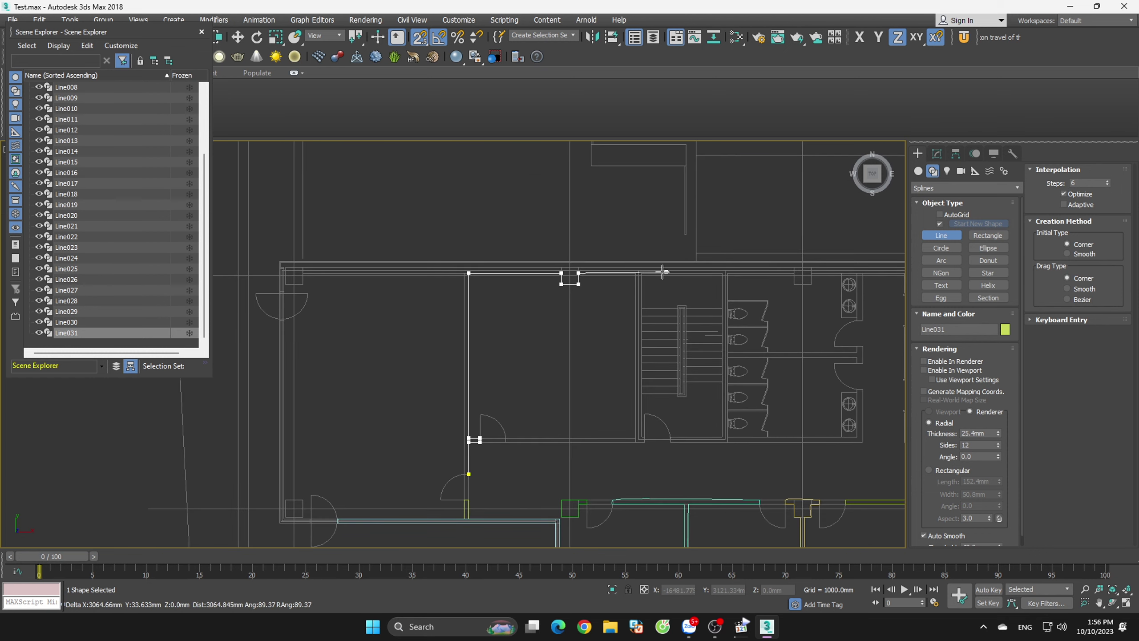
pyautogui.scroll(4, 564, 275)
pyautogui.click(584, 259)
pyautogui.scroll(-3, 584, 259)
pyautogui.scroll(4, 662, 406)
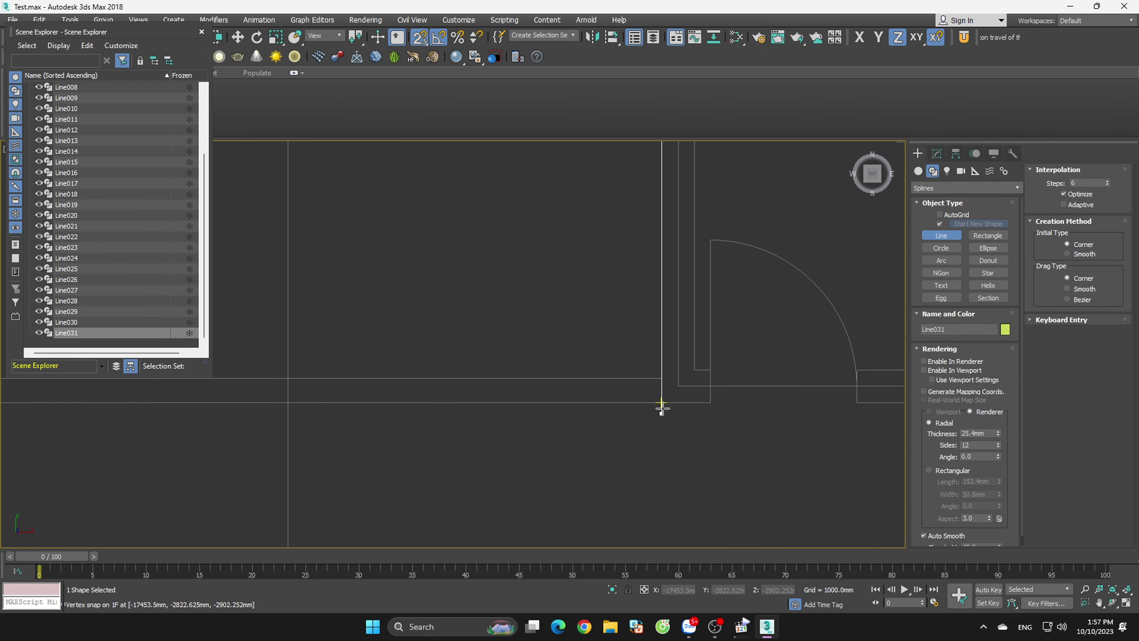
pyautogui.click(661, 379)
pyautogui.scroll(-3, 661, 379)
pyautogui.scroll(4, 387, 399)
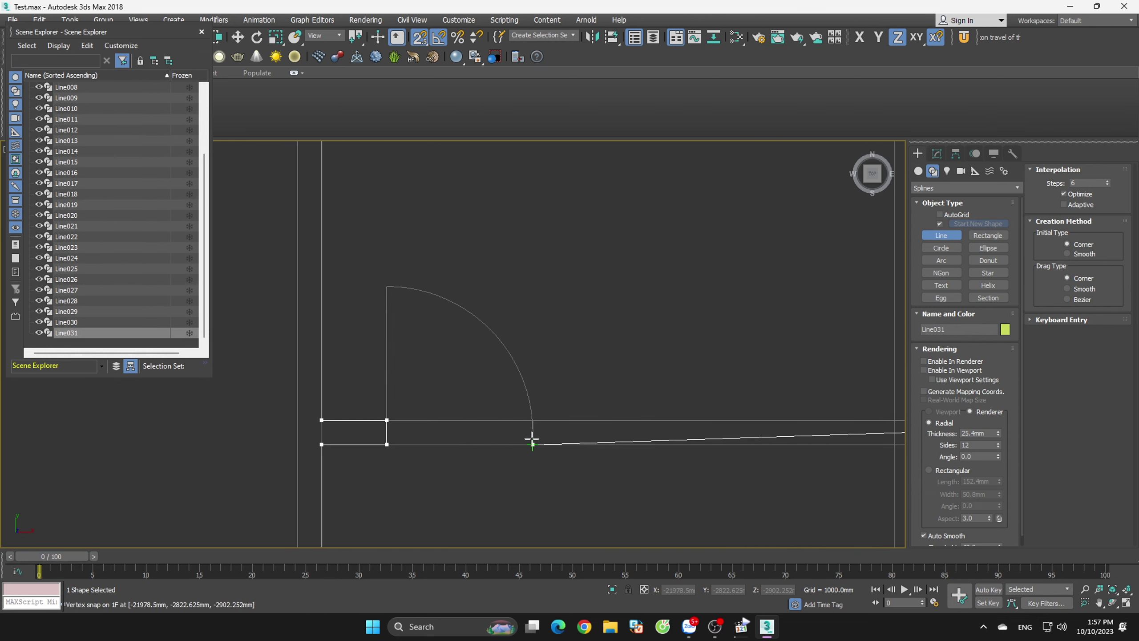
pyautogui.scroll(4, 533, 430)
# - Trace the line across the door opening to the right door jamb and next wall corners
pyautogui.click(528, 415)
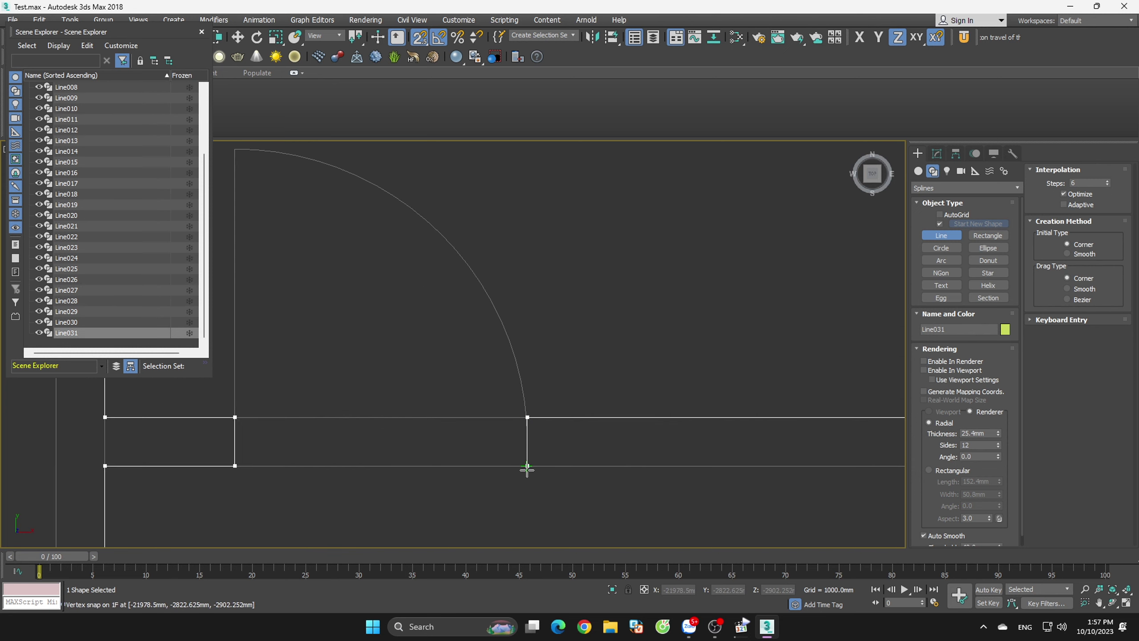
pyautogui.click(526, 468)
pyautogui.scroll(-3, 527, 468)
pyautogui.scroll(4, 690, 479)
pyautogui.click(692, 452)
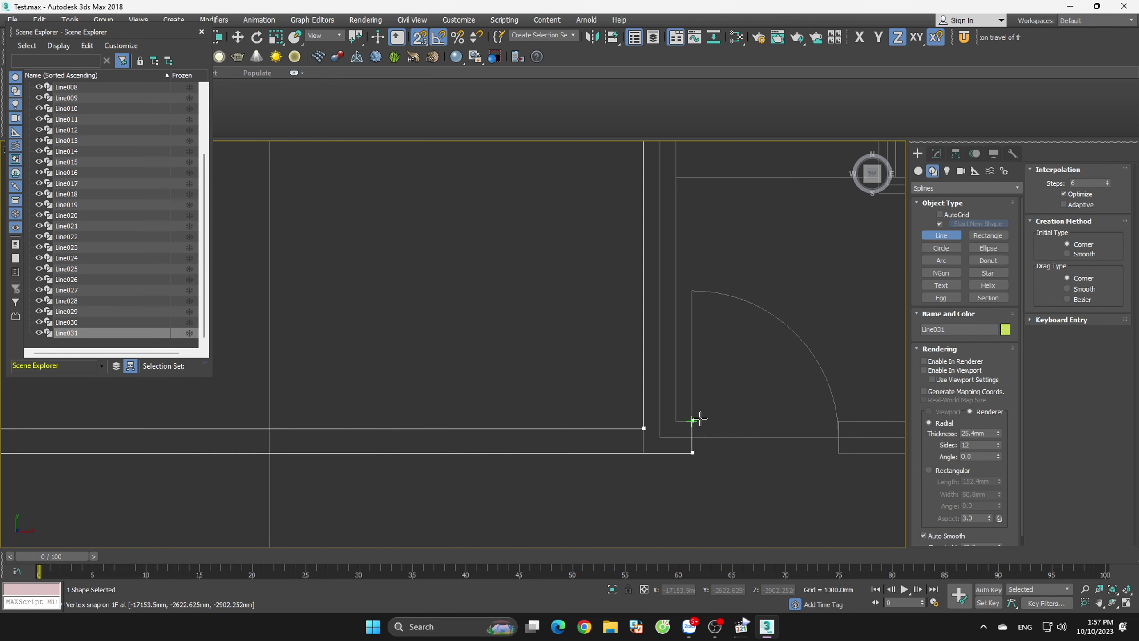
pyautogui.click(677, 421)
pyautogui.scroll(-3, 677, 422)
pyautogui.scroll(2, 582, 313)
pyautogui.scroll(2, 569, 358)
pyautogui.click(552, 359)
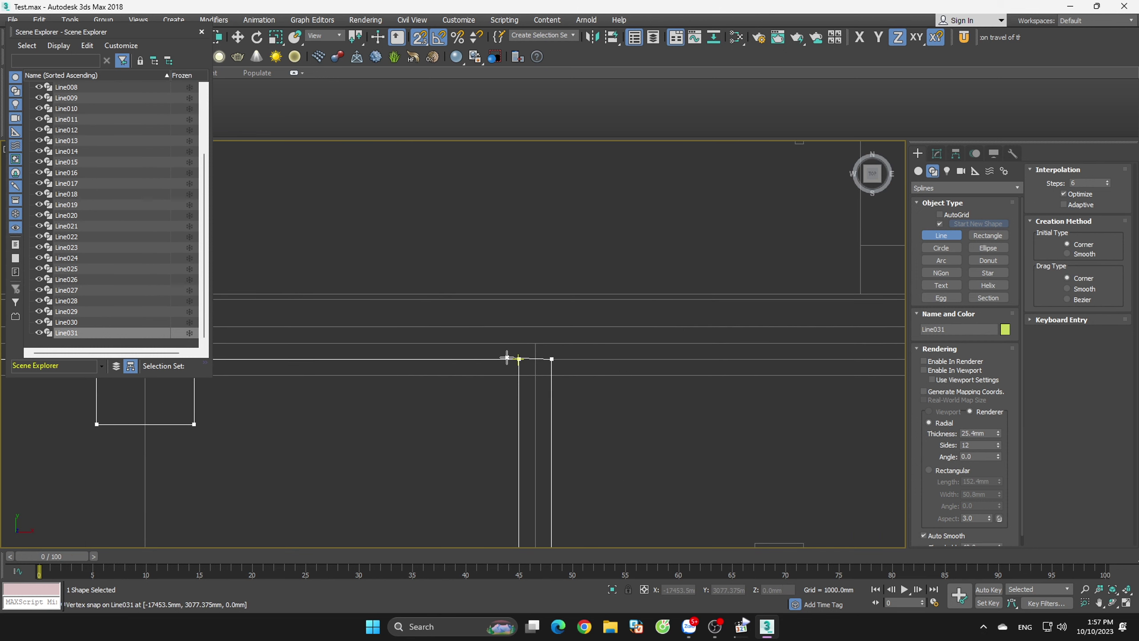
pyautogui.scroll(-4, 507, 357)
pyautogui.click(610, 346)
pyautogui.scroll(2, 619, 340)
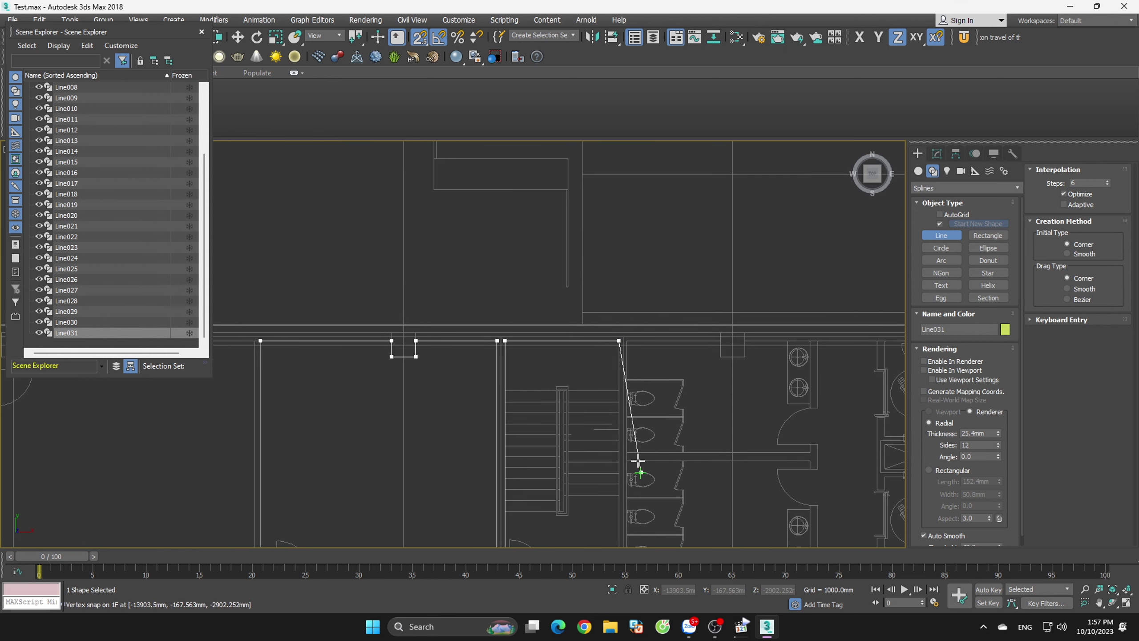
pyautogui.scroll(2, 628, 404)
pyautogui.scroll(2, 621, 368)
# - Trace the toilet room corner, the top and right walls, and the small column box
pyautogui.click(626, 380)
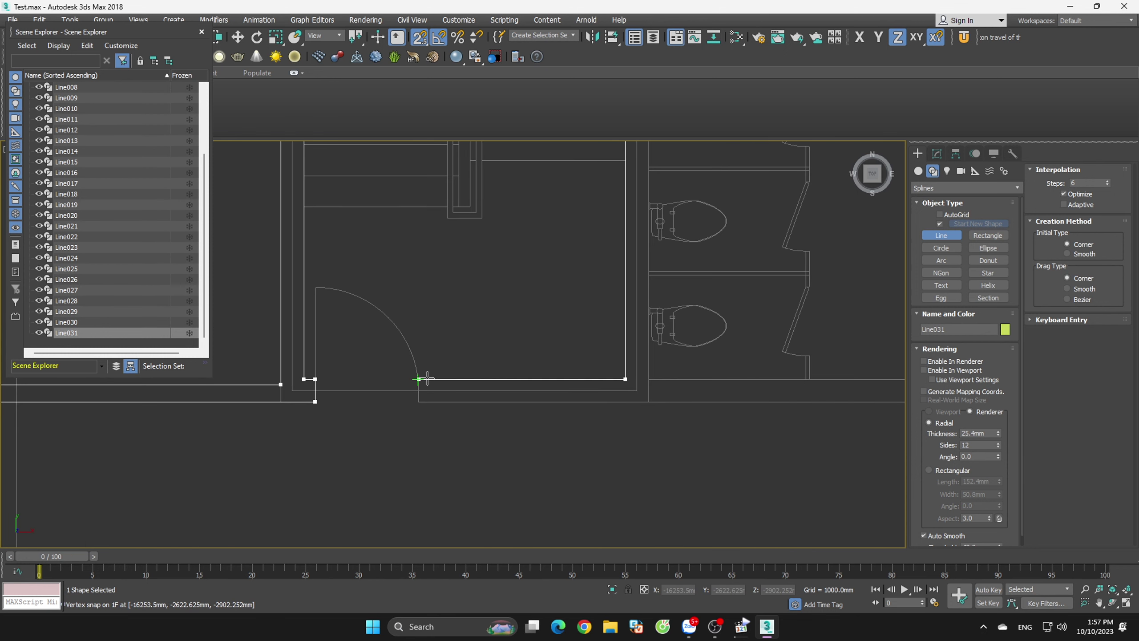
pyautogui.click(635, 403)
pyautogui.scroll(-3, 618, 450)
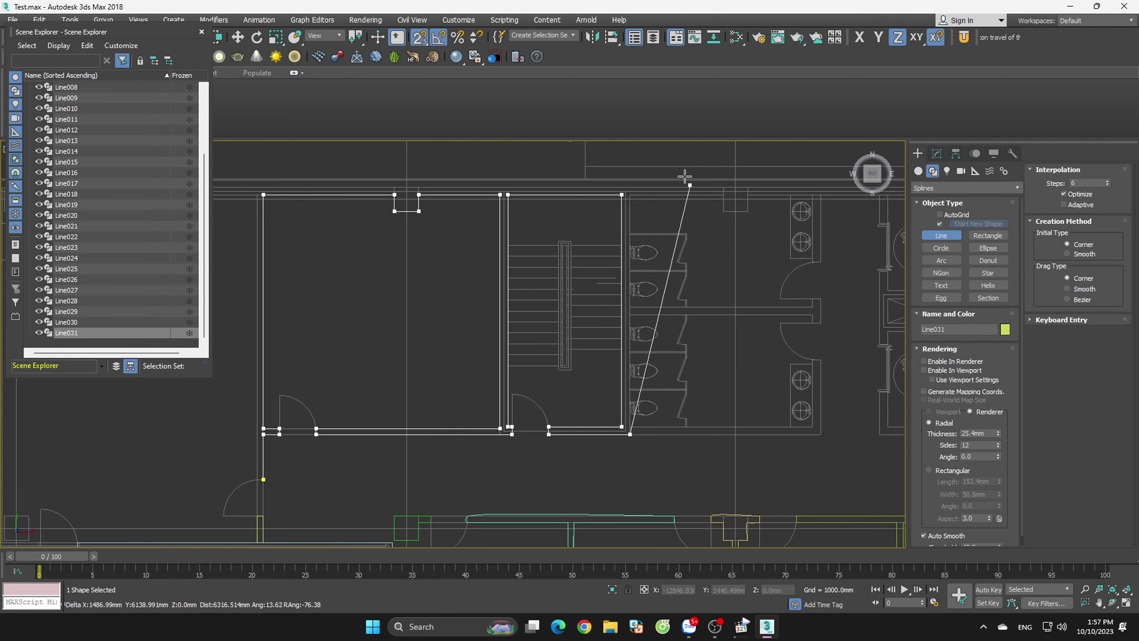
pyautogui.scroll(3, 682, 175)
pyautogui.click(536, 256)
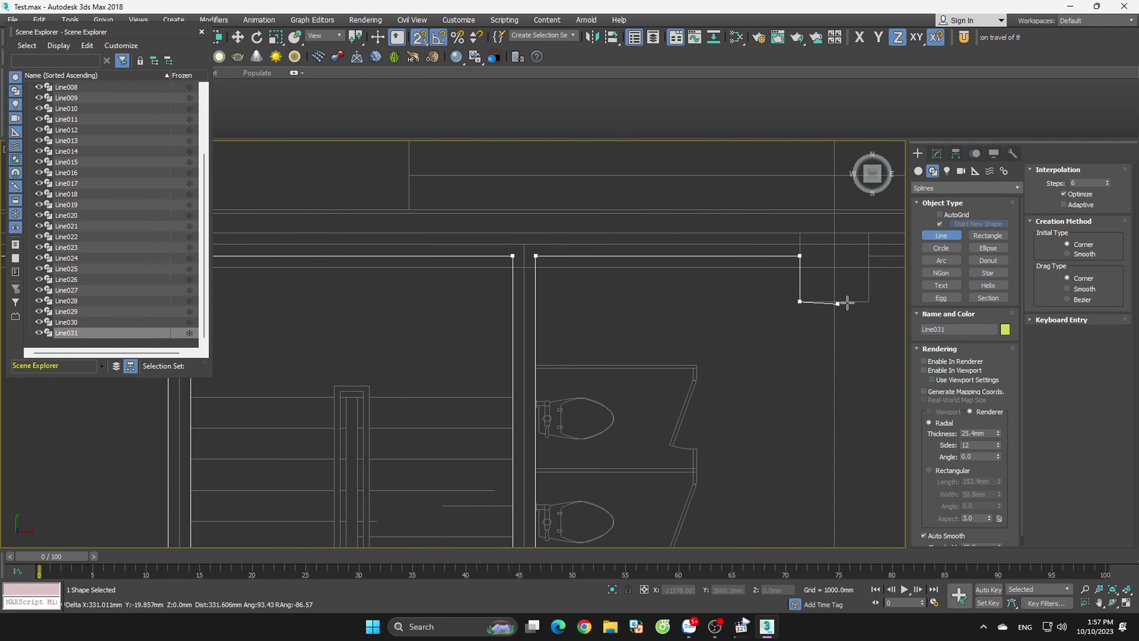
pyautogui.click(868, 302)
pyautogui.scroll(-3, 623, 331)
pyautogui.scroll(3, 603, 315)
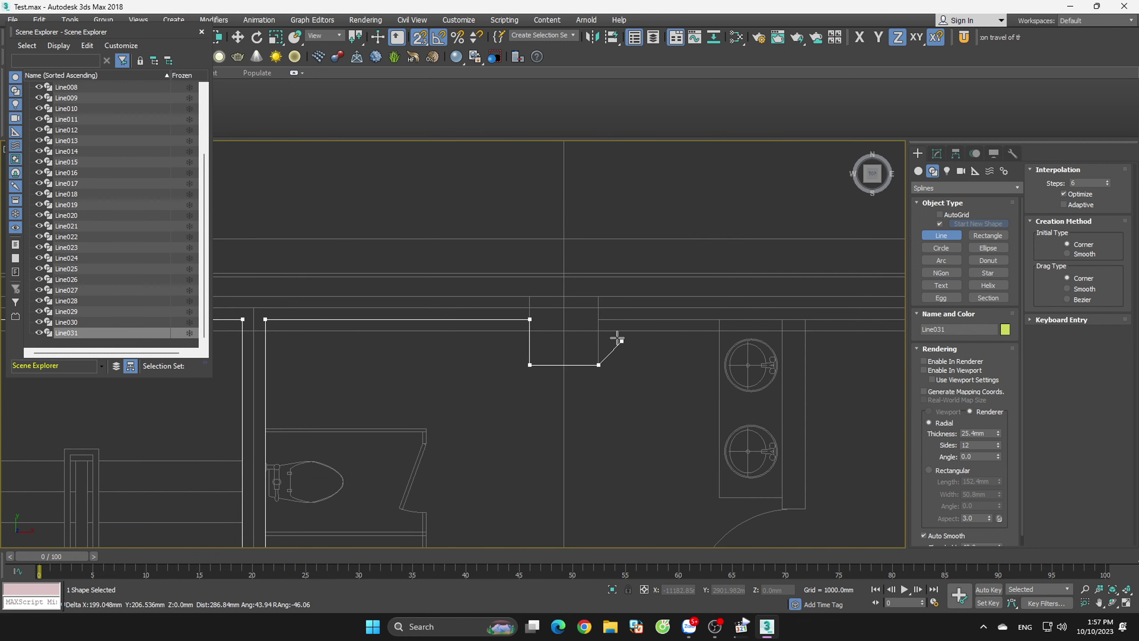
pyautogui.click(599, 319)
pyautogui.scroll(-3, 581, 322)
pyautogui.scroll(3, 626, 333)
pyautogui.click(600, 264)
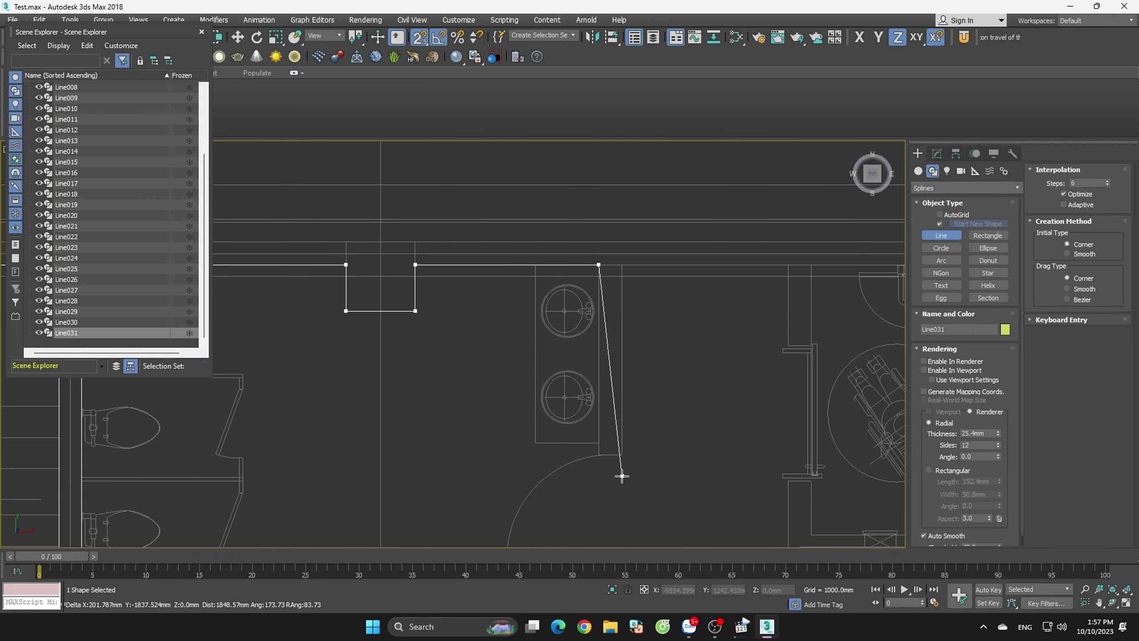
pyautogui.scroll(4, 620, 456)
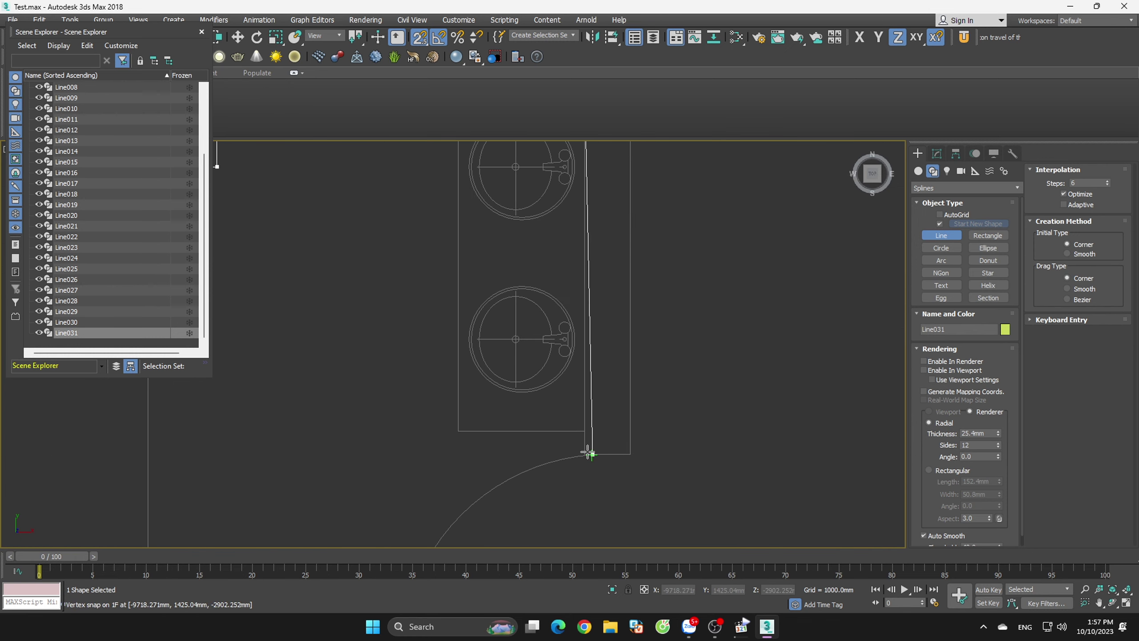
pyautogui.click(588, 454)
pyautogui.scroll(-3, 591, 457)
pyautogui.scroll(3, 592, 461)
# - Outline the vertical wall strip and the surrounding wall corners up to the partition
pyautogui.click(605, 462)
pyautogui.click(605, 328)
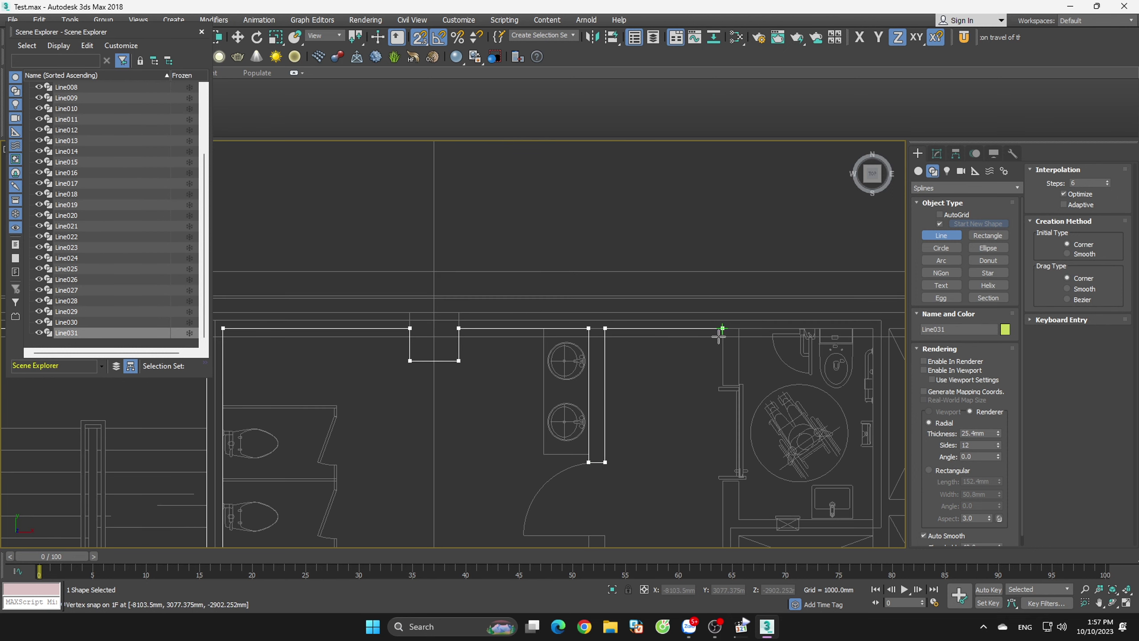
pyautogui.click(723, 328)
pyautogui.scroll(4, 763, 359)
pyautogui.scroll(2, 686, 388)
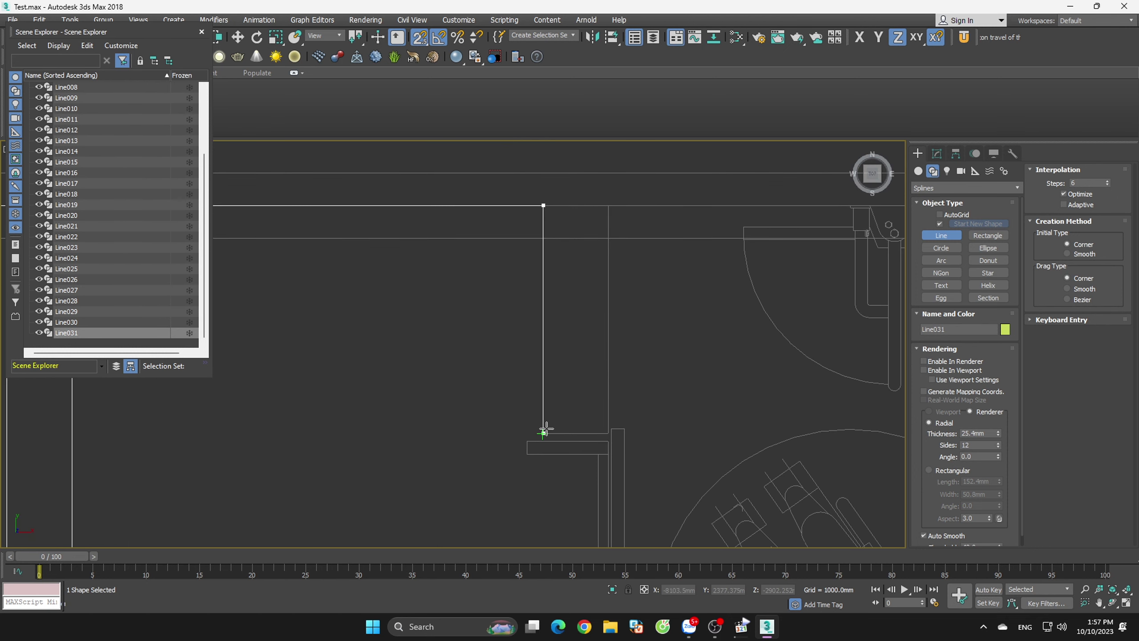
pyautogui.click(607, 433)
pyautogui.click(607, 206)
pyautogui.scroll(-3, 521, 292)
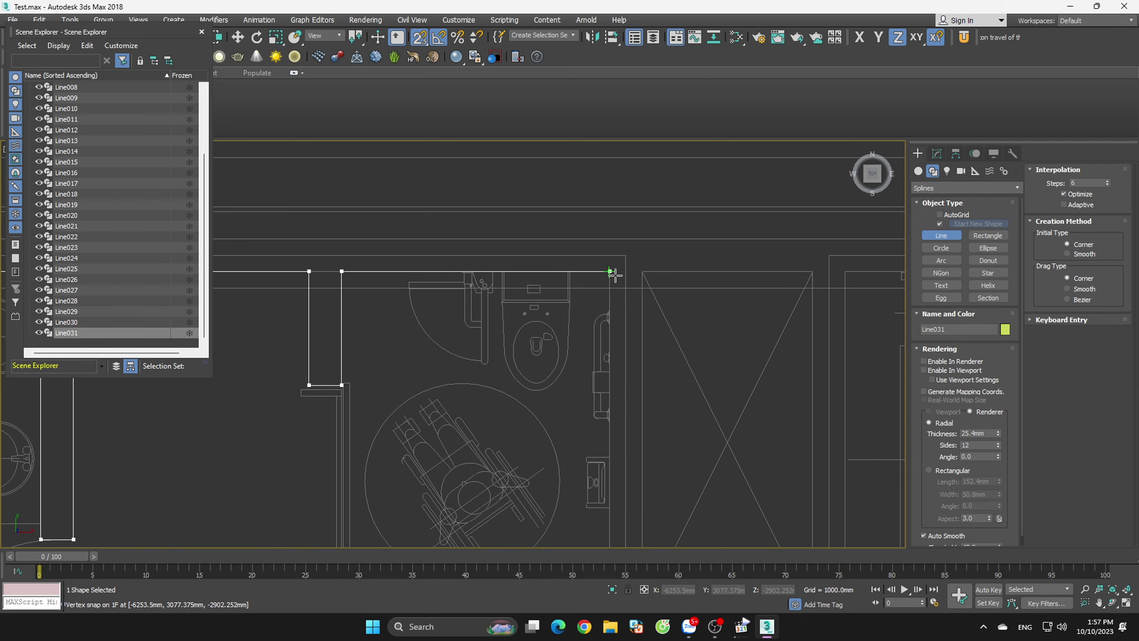
pyautogui.click(618, 264)
pyautogui.scroll(-3, 624, 264)
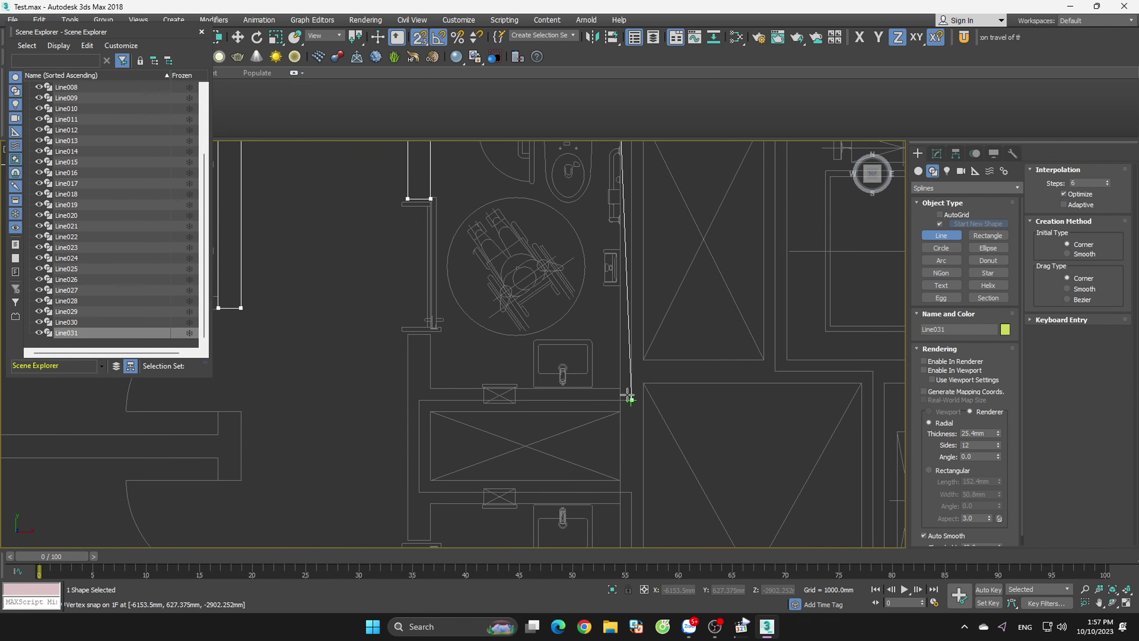
pyautogui.click(619, 389)
pyautogui.scroll(3, 431, 388)
pyautogui.click(436, 390)
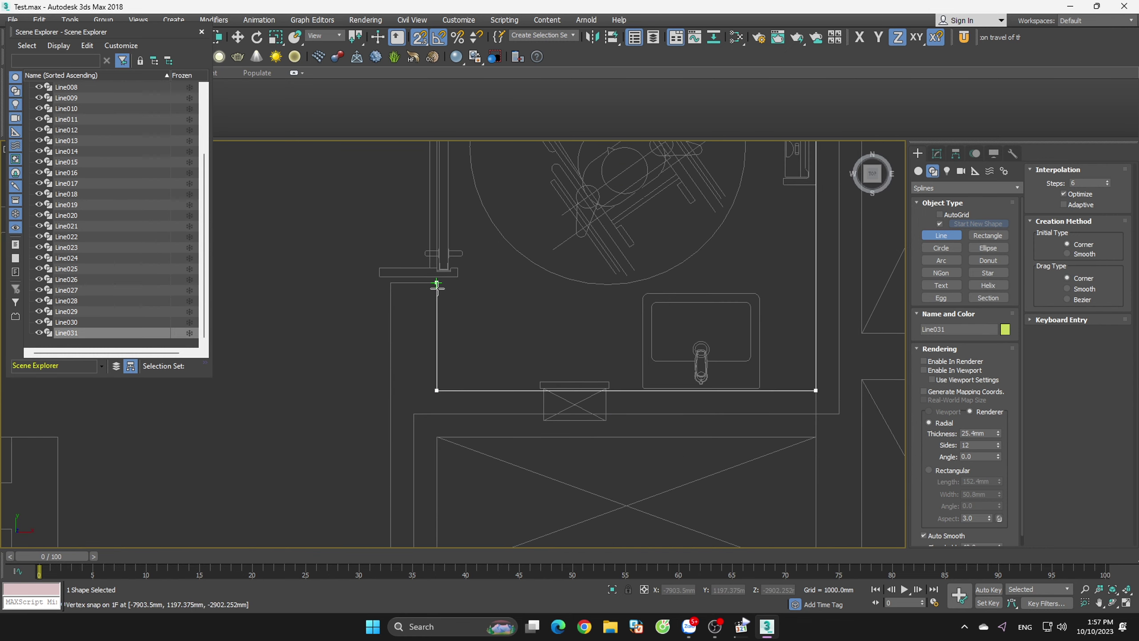
pyautogui.click(391, 282)
pyautogui.scroll(-3, 394, 292)
pyautogui.scroll(3, 399, 395)
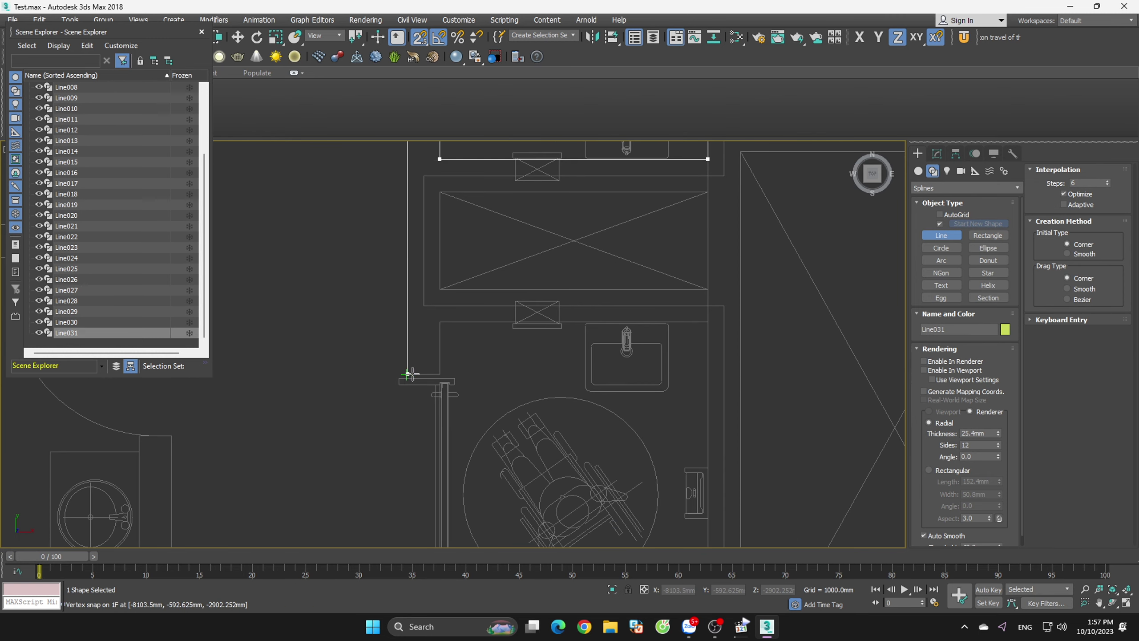
# - Trace the partition wall, the room's bottom corners and the washroom's lower wall
pyautogui.click(439, 322)
pyautogui.click(708, 323)
pyautogui.scroll(-3, 708, 325)
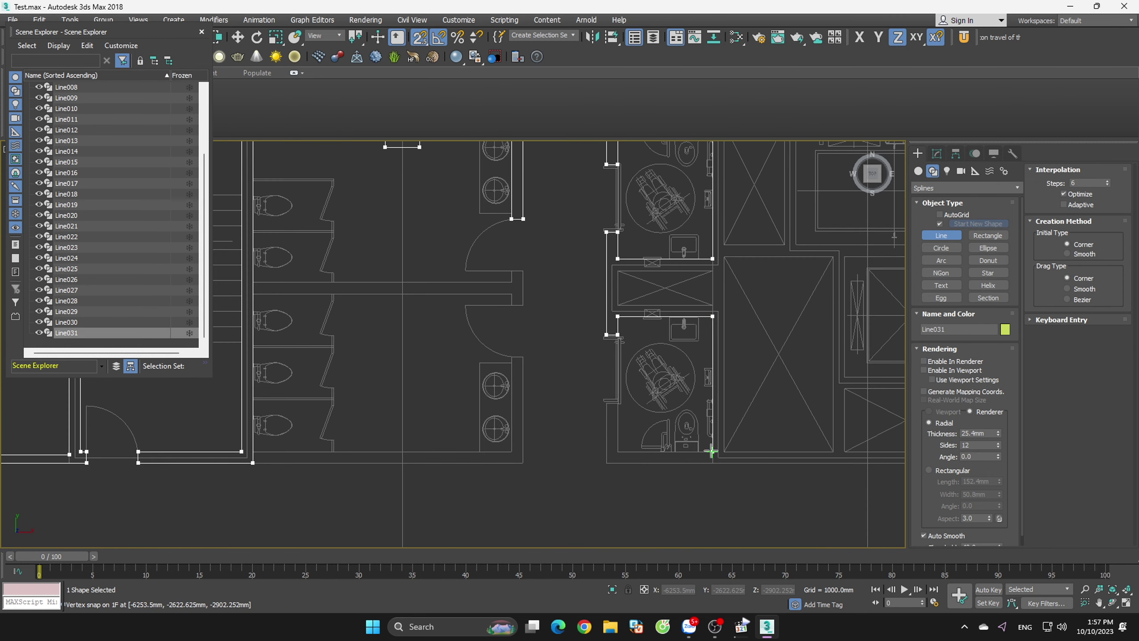
pyautogui.scroll(3, 716, 455)
pyautogui.click(716, 452)
pyautogui.click(448, 451)
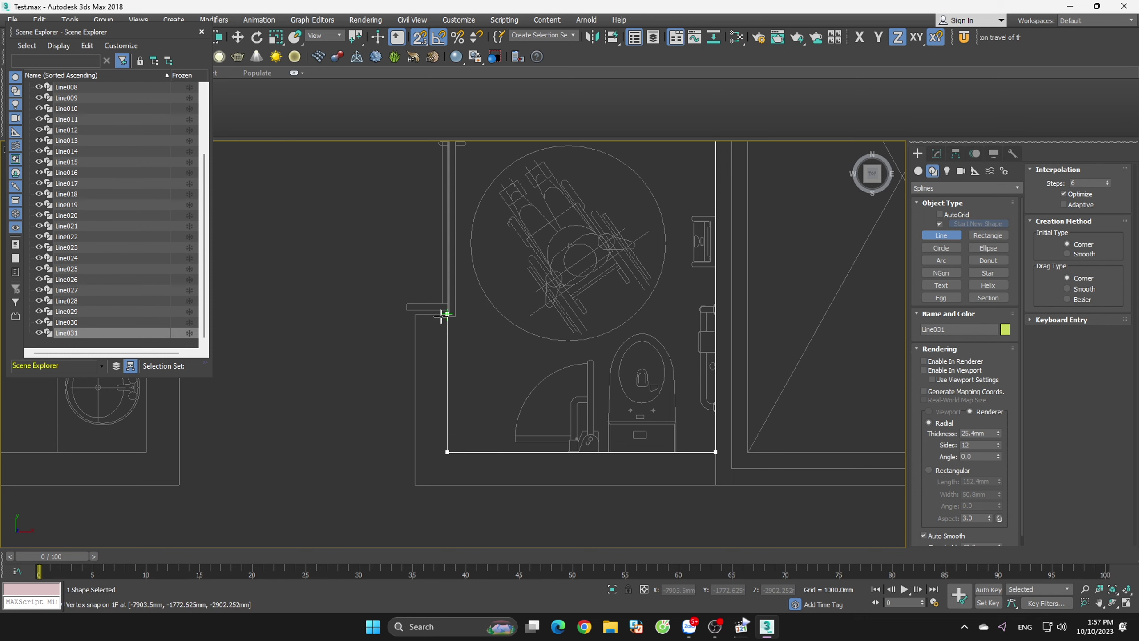
pyautogui.click(414, 487)
pyautogui.click(735, 487)
pyautogui.scroll(-4, 736, 487)
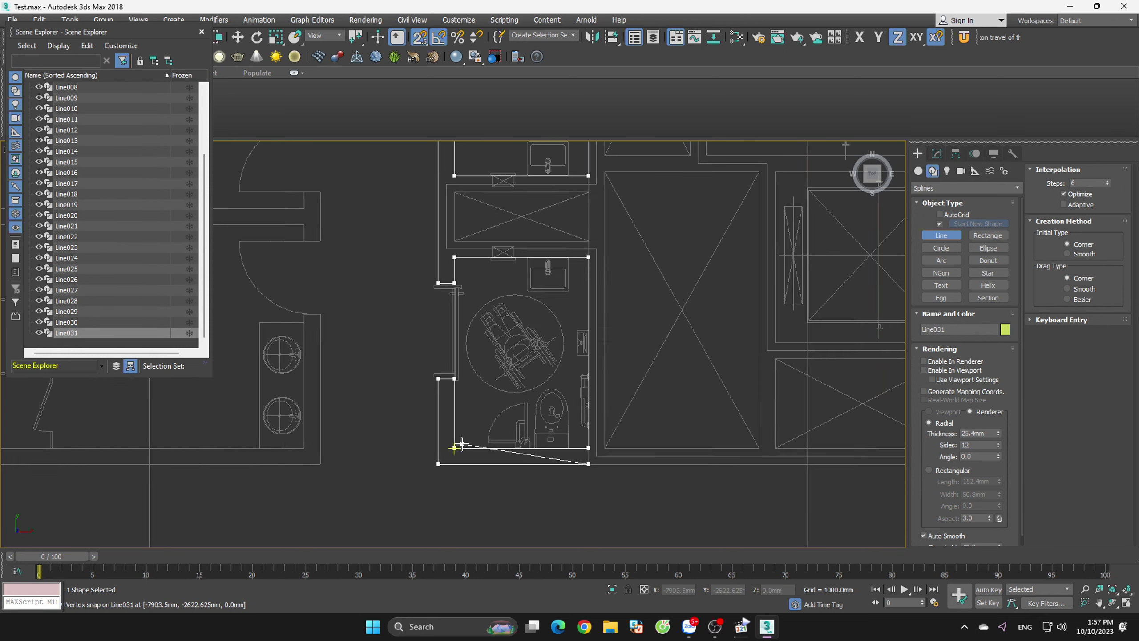
pyautogui.scroll(3, 633, 467)
pyautogui.click(852, 431)
pyautogui.scroll(-2, 852, 426)
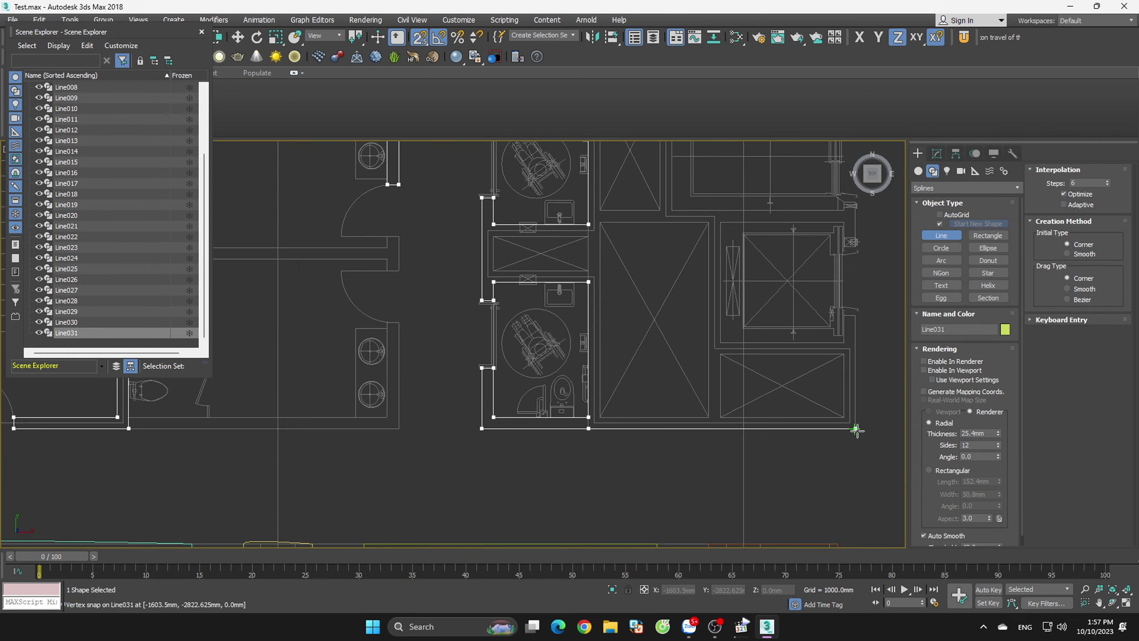
pyautogui.scroll(4, 868, 336)
pyautogui.scroll(3, 830, 381)
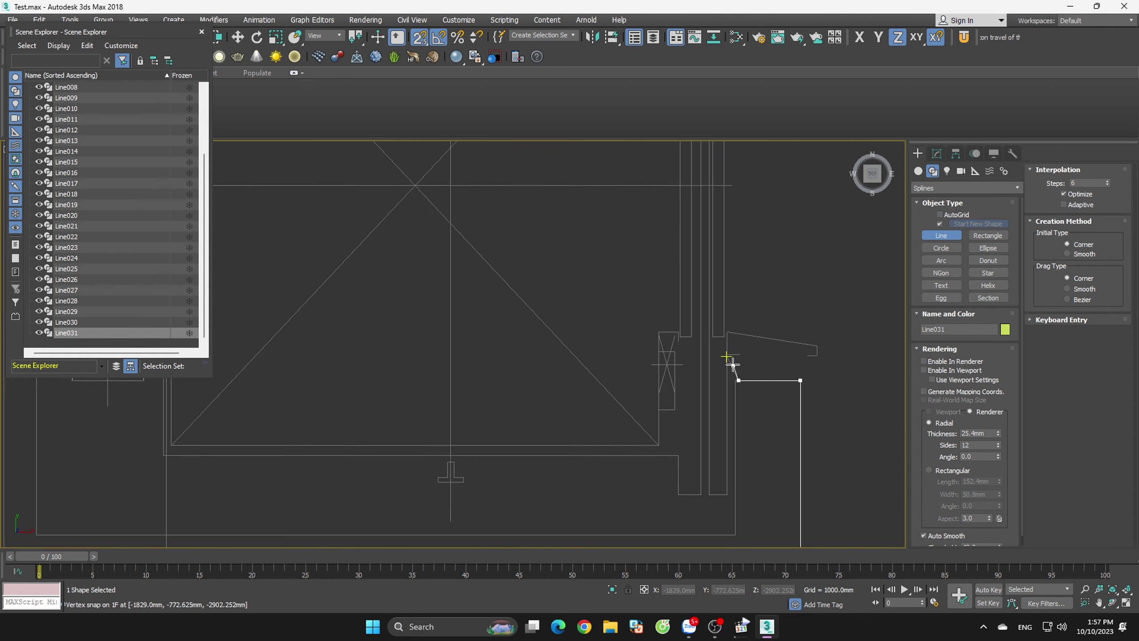
pyautogui.scroll(2, 794, 370)
# - Remove misplaced points, then trace the slanted wall's ends and the next outline corner
pyautogui.press('BackSpace')
pyautogui.press('BackSpace')
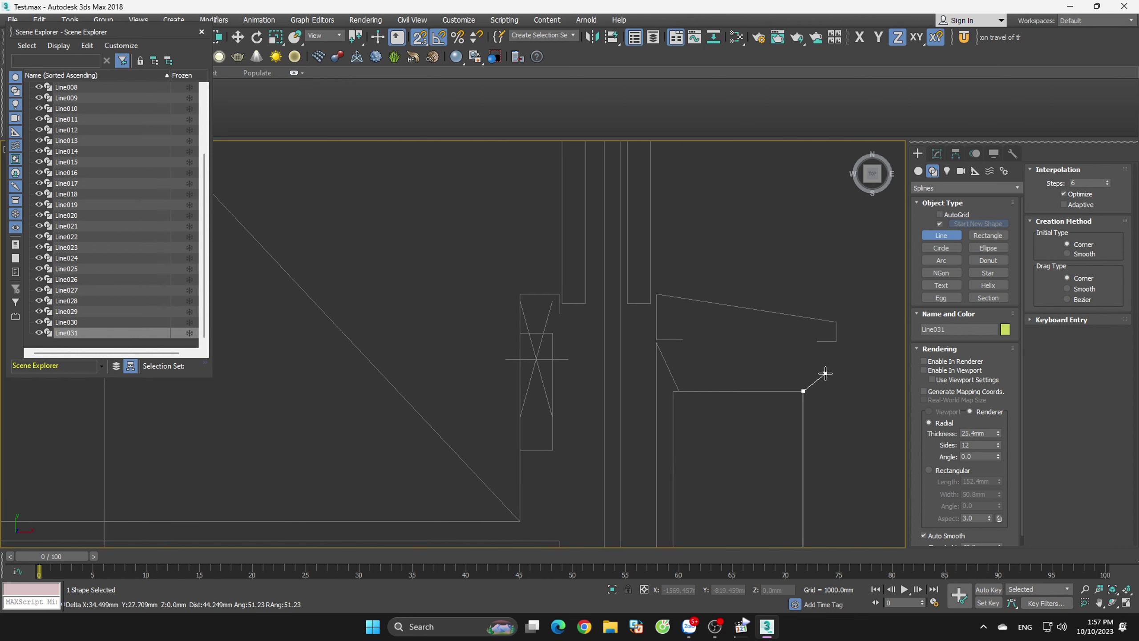
pyautogui.scroll(2, 827, 377)
pyautogui.scroll(2, 843, 355)
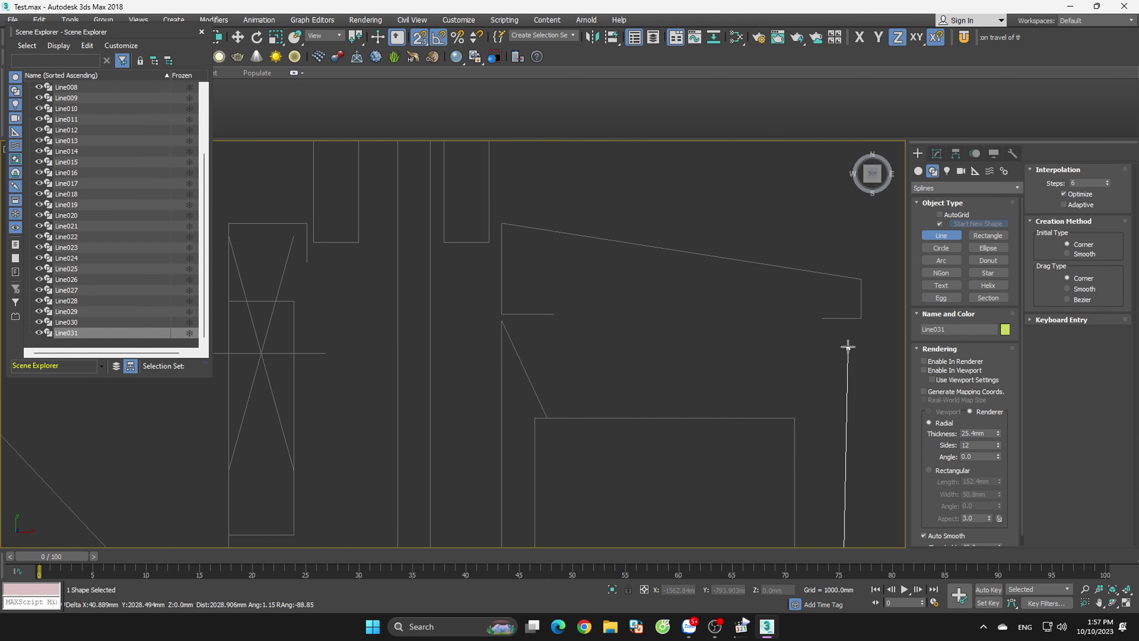
pyautogui.keyDown('shift'); pyautogui.click(861, 318); pyautogui.keyUp('shift')
pyautogui.click(868, 292)
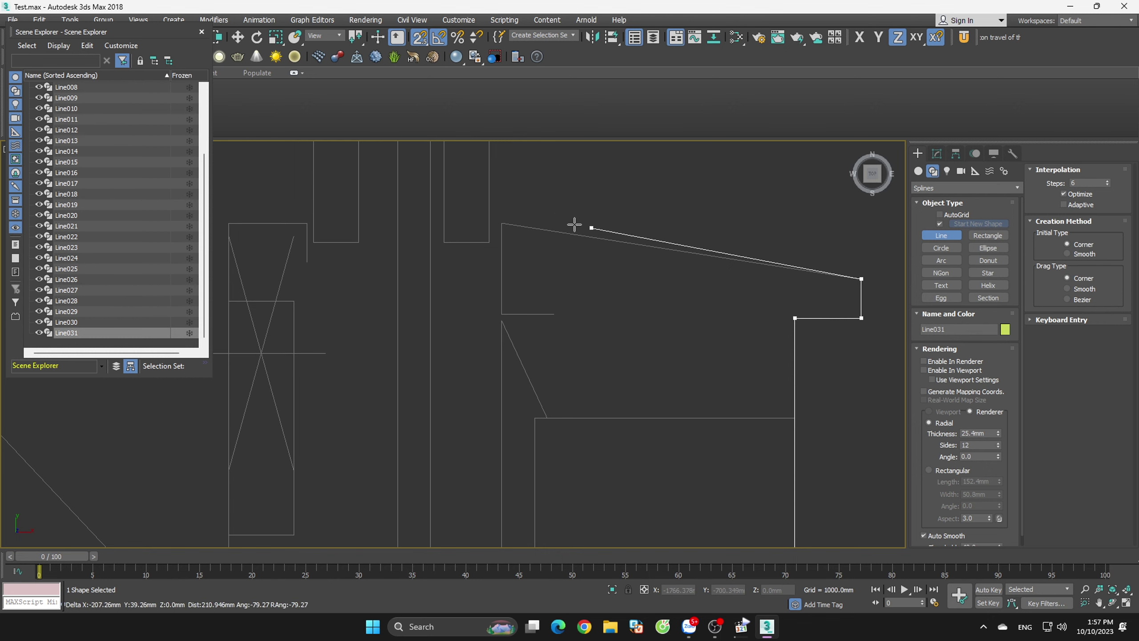
pyautogui.click(501, 223)
pyautogui.scroll(-3, 572, 421)
pyautogui.scroll(-2, 576, 427)
pyautogui.scroll(3, 596, 234)
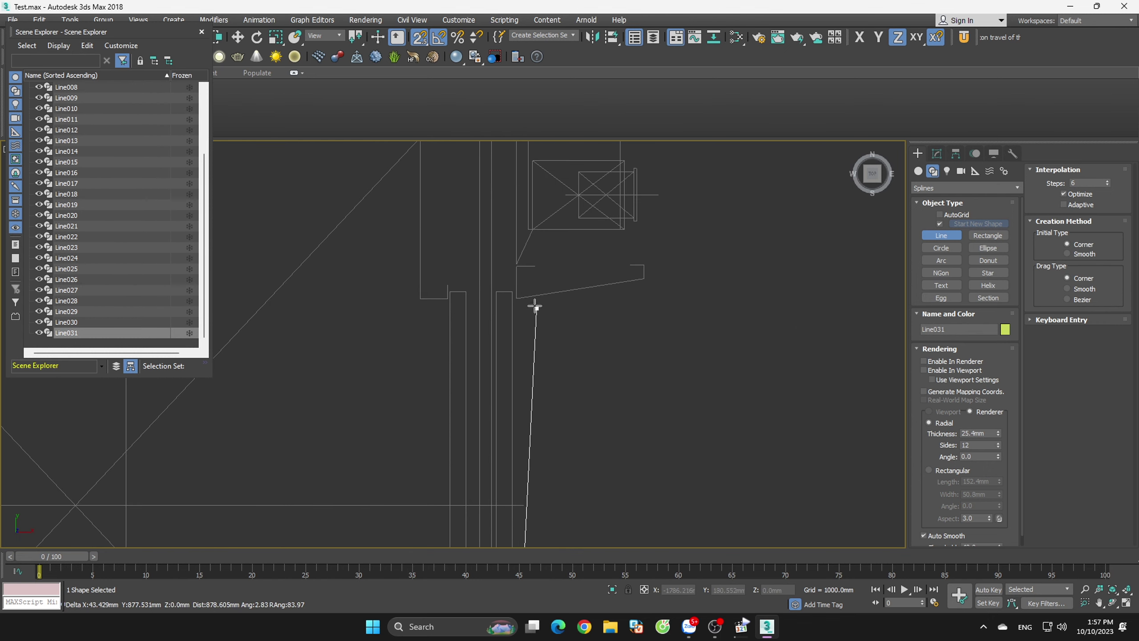
pyautogui.click(534, 306)
pyautogui.scroll(2, 661, 275)
pyautogui.scroll(2, 632, 280)
pyautogui.scroll(2, 605, 211)
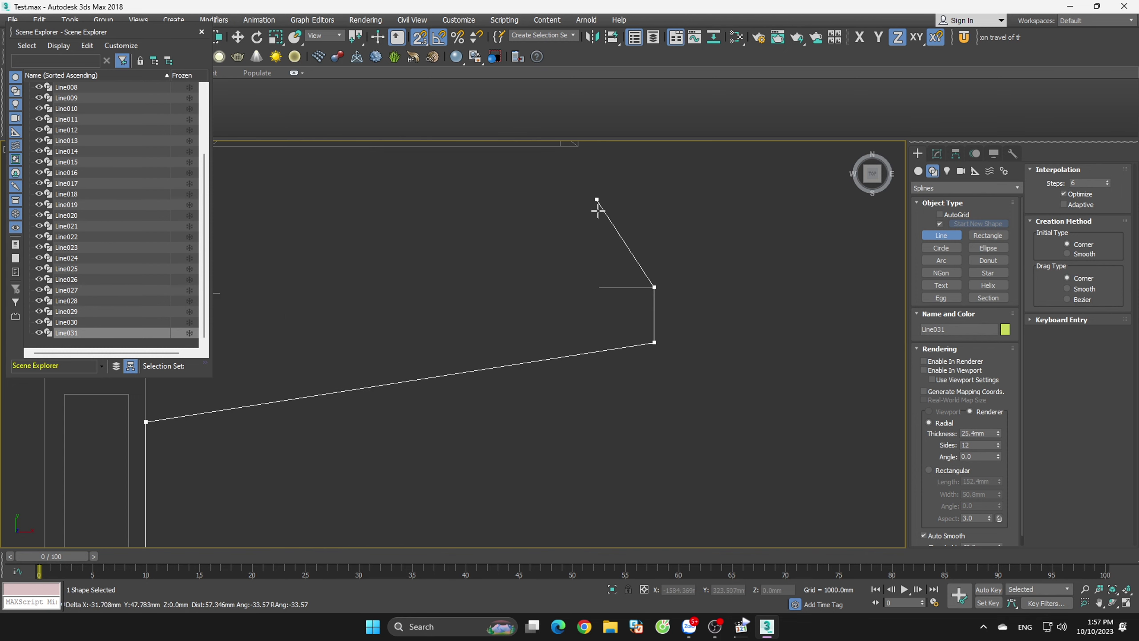
pyautogui.scroll(-3, 601, 202)
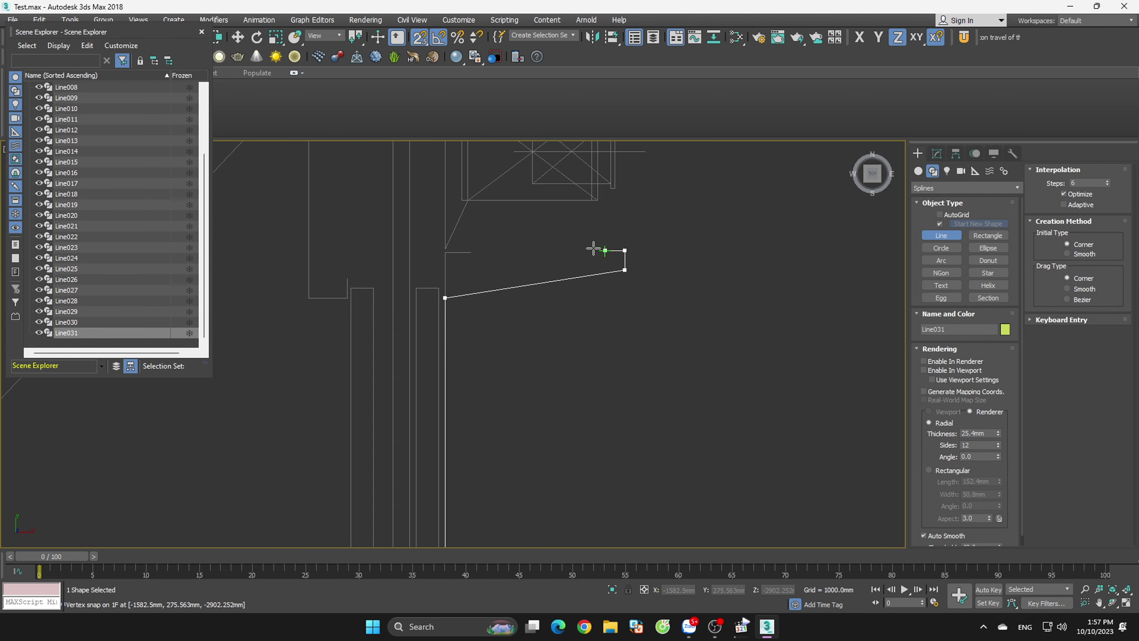
pyautogui.scroll(3, 593, 248)
pyautogui.scroll(-3, 591, 327)
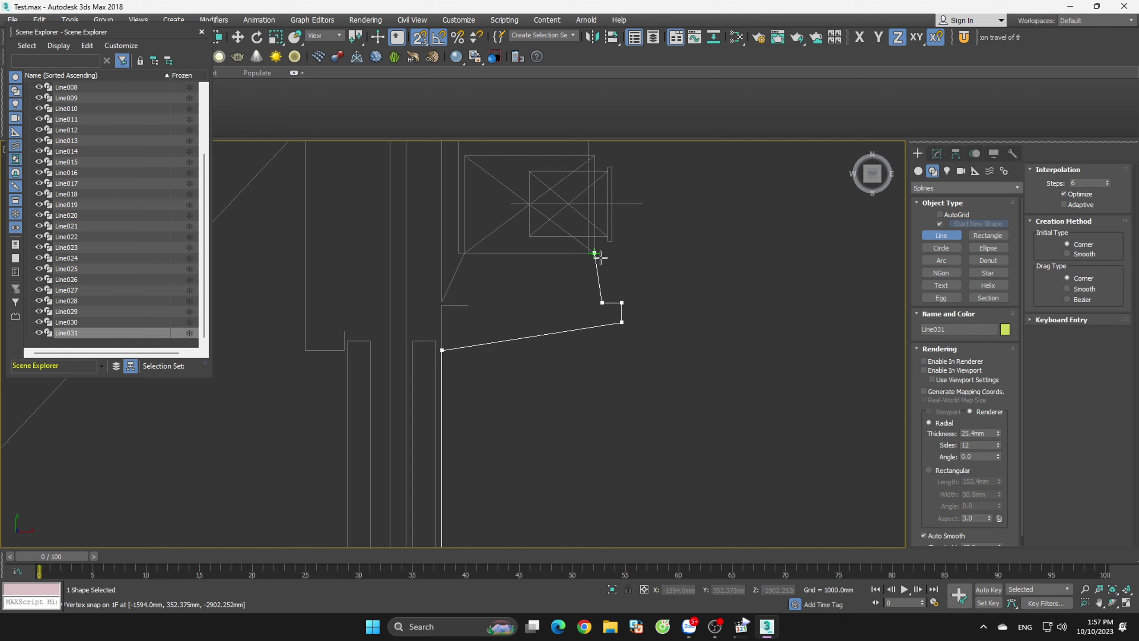
pyautogui.scroll(3, 593, 300)
# - Snap corners at the wall junction and upper point, then undo two wrong vertices
pyautogui.click(601, 303)
pyautogui.scroll(-3, 600, 303)
pyautogui.scroll(3, 601, 269)
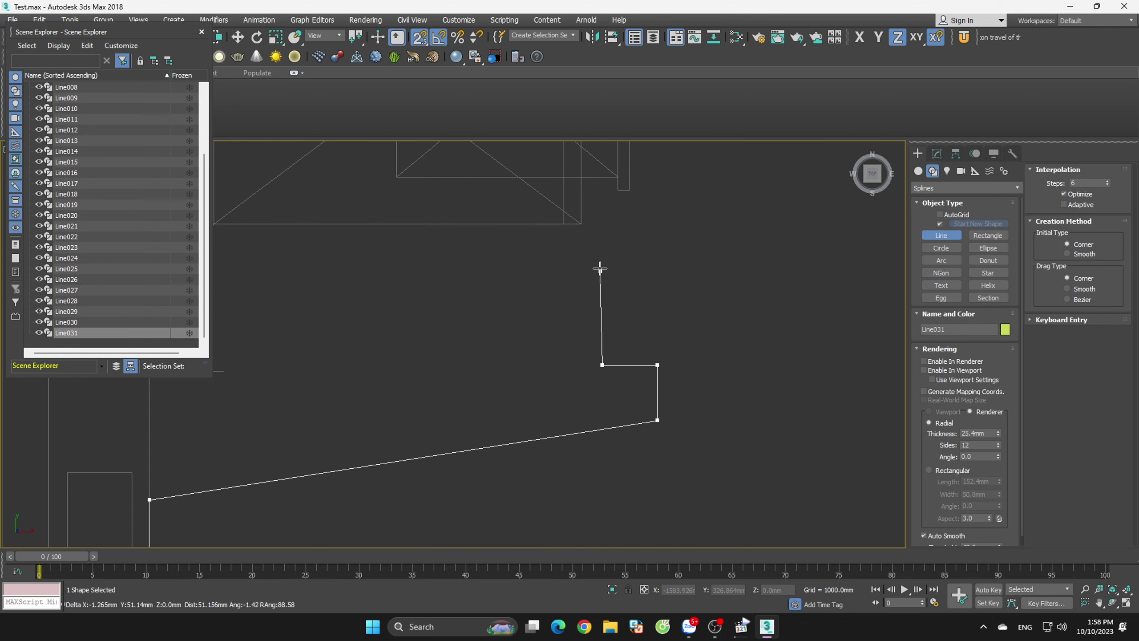
pyautogui.click(582, 224)
pyautogui.scroll(-3, 583, 227)
pyautogui.scroll(3, 583, 426)
pyautogui.scroll(3, 590, 242)
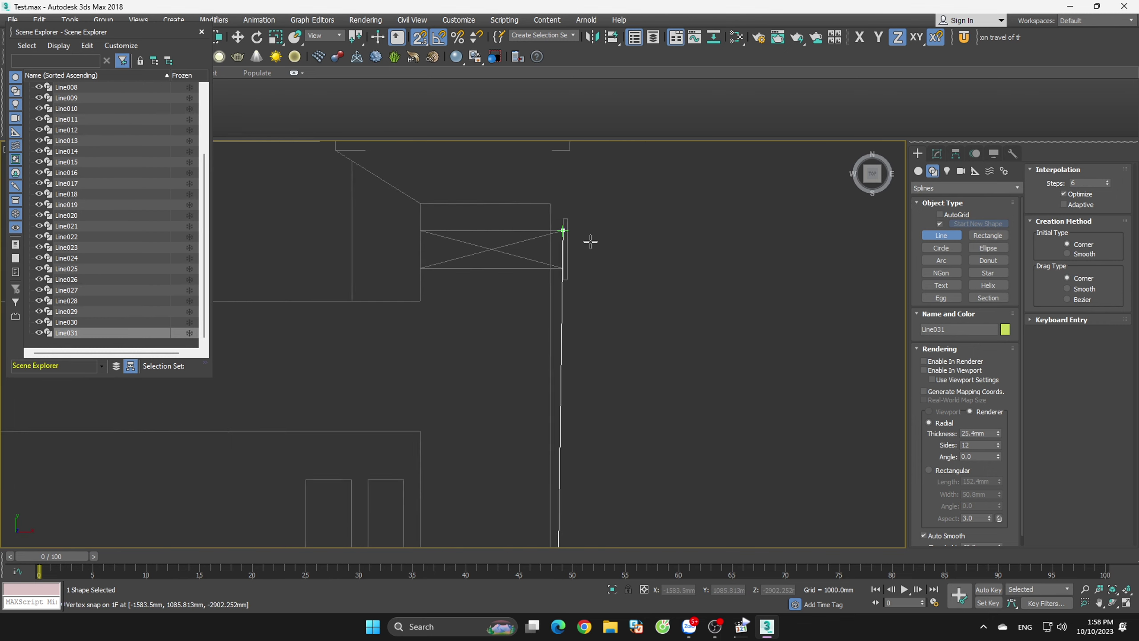
pyautogui.scroll(3, 538, 182)
pyautogui.scroll(-3, 583, 517)
pyautogui.scroll(2, 564, 357)
pyautogui.scroll(1, 564, 381)
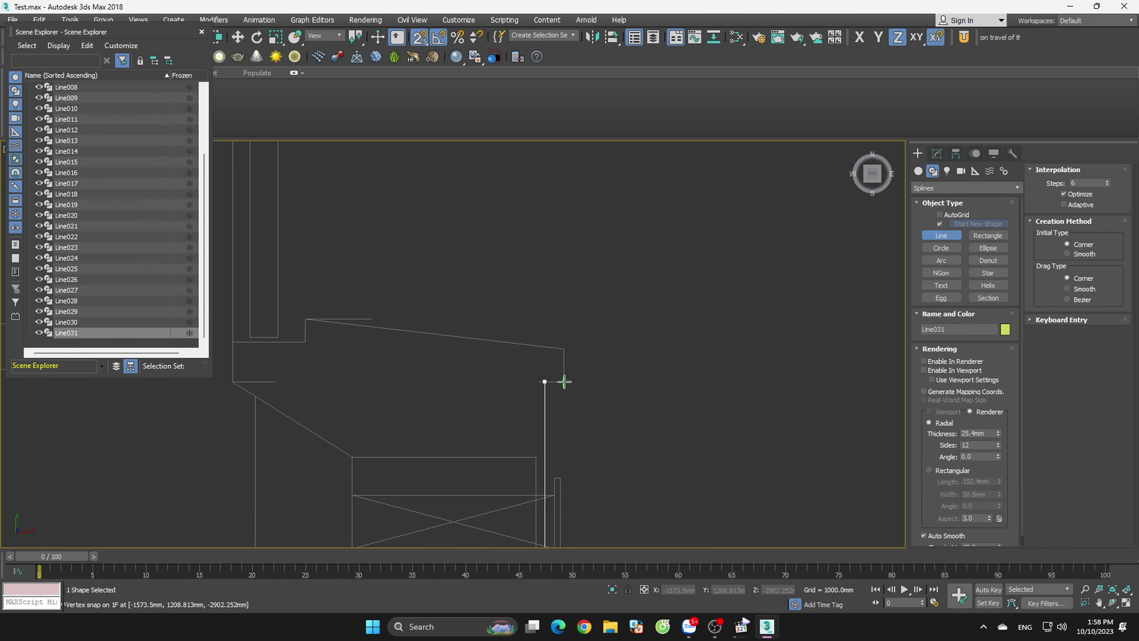
pyautogui.scroll(-3, 589, 373)
pyautogui.scroll(2, 599, 494)
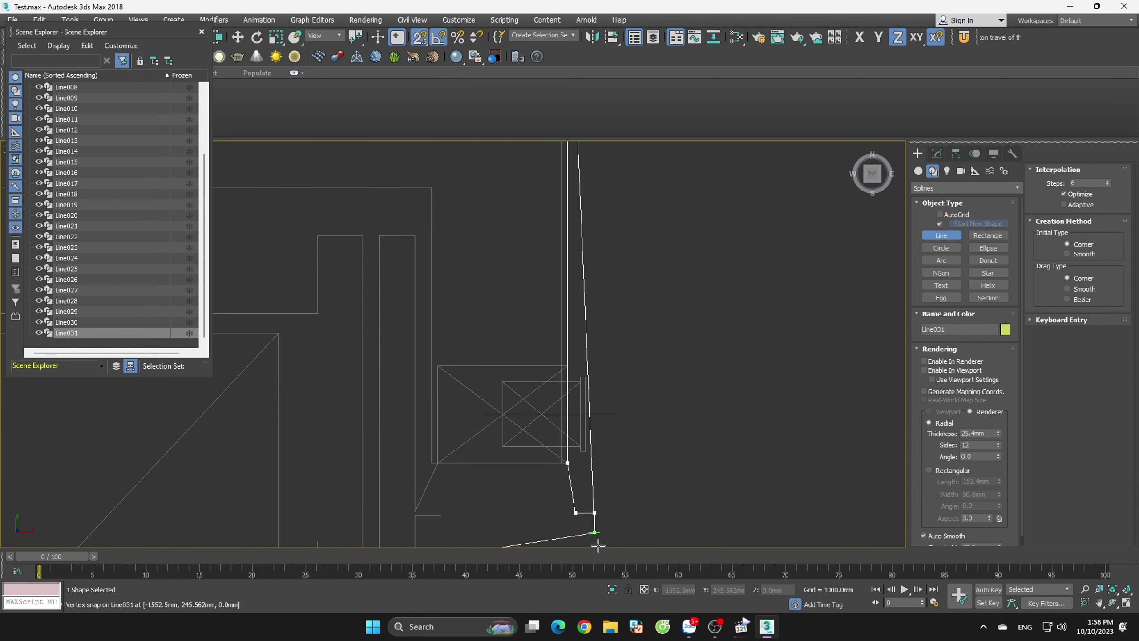
pyautogui.press('BackSpace')
pyautogui.scroll(3, 618, 482)
pyautogui.press('BackSpace')
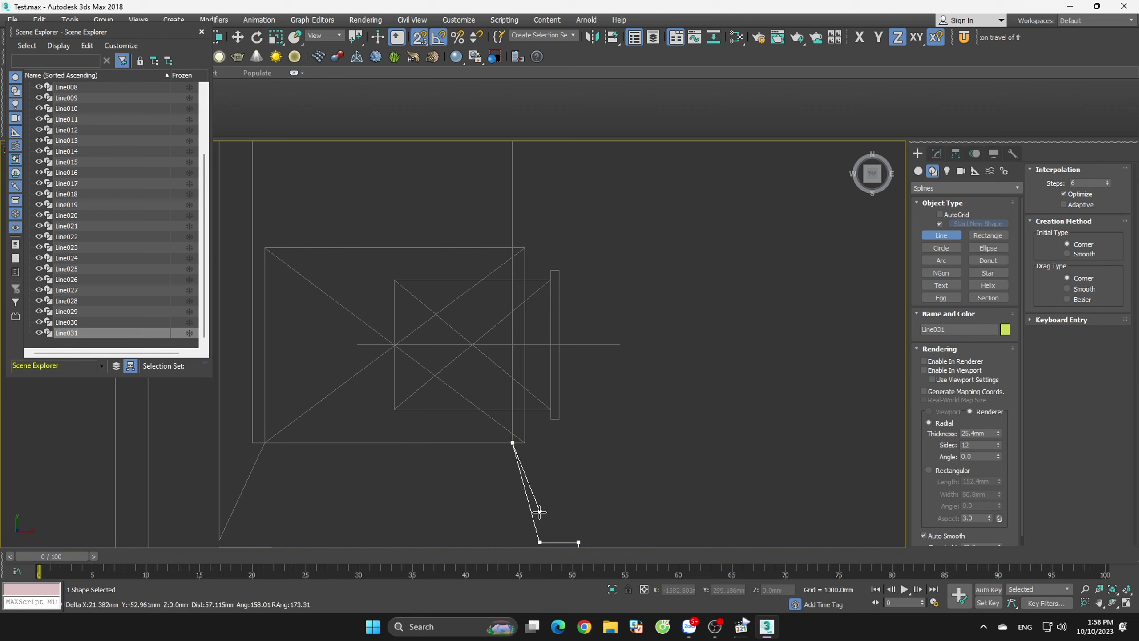
pyautogui.scroll(-3, 539, 512)
pyautogui.scroll(3, 552, 444)
pyautogui.scroll(3, 547, 360)
# - Add corners at the top of the wall and atop the long vertical wall
pyautogui.keyDown('shift'); pyautogui.click(548, 359); pyautogui.keyUp('shift')
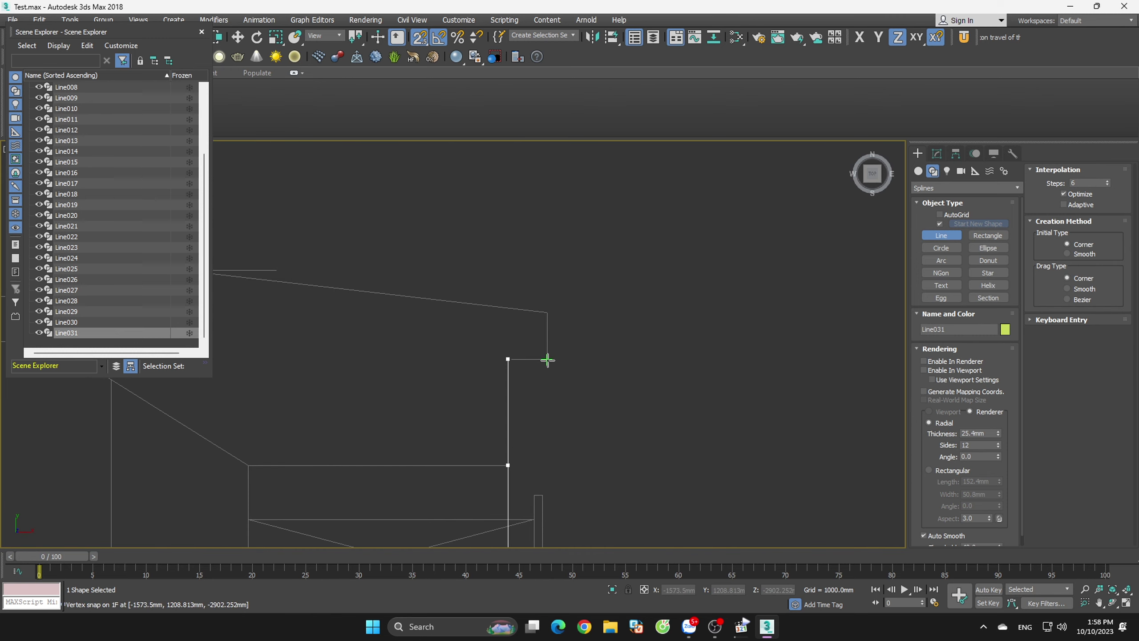
pyautogui.scroll(2, 583, 341)
pyautogui.scroll(-2, 536, 394)
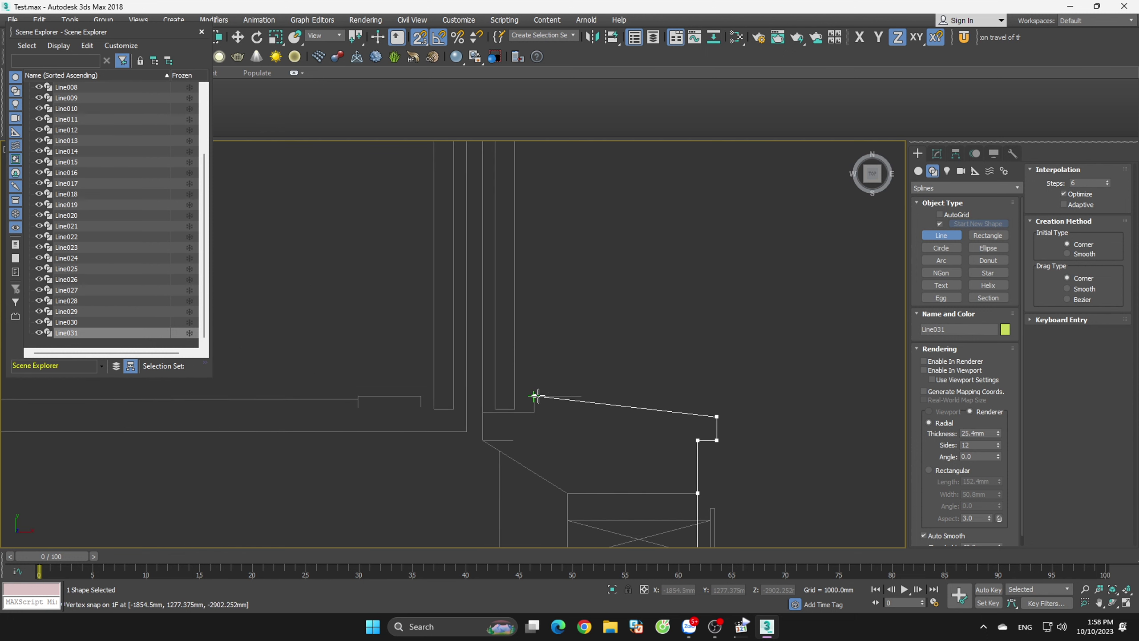
pyautogui.scroll(-2, 549, 382)
pyautogui.scroll(3, 561, 269)
pyautogui.scroll(-2, 583, 215)
pyautogui.scroll(2, 570, 193)
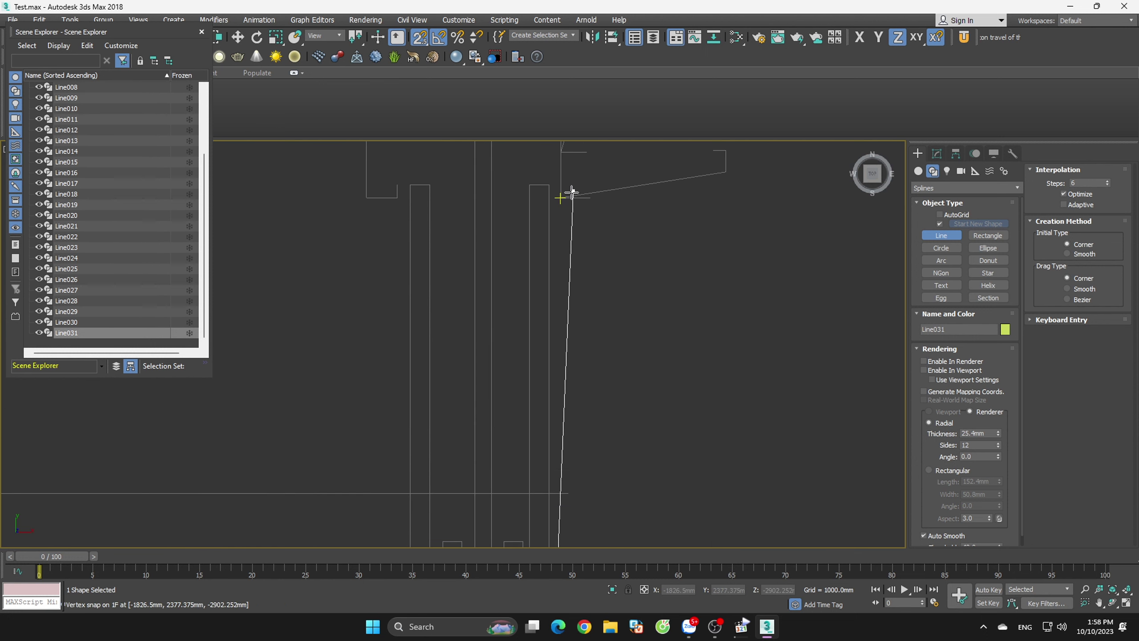
pyautogui.click(561, 196)
pyautogui.scroll(-2, 614, 359)
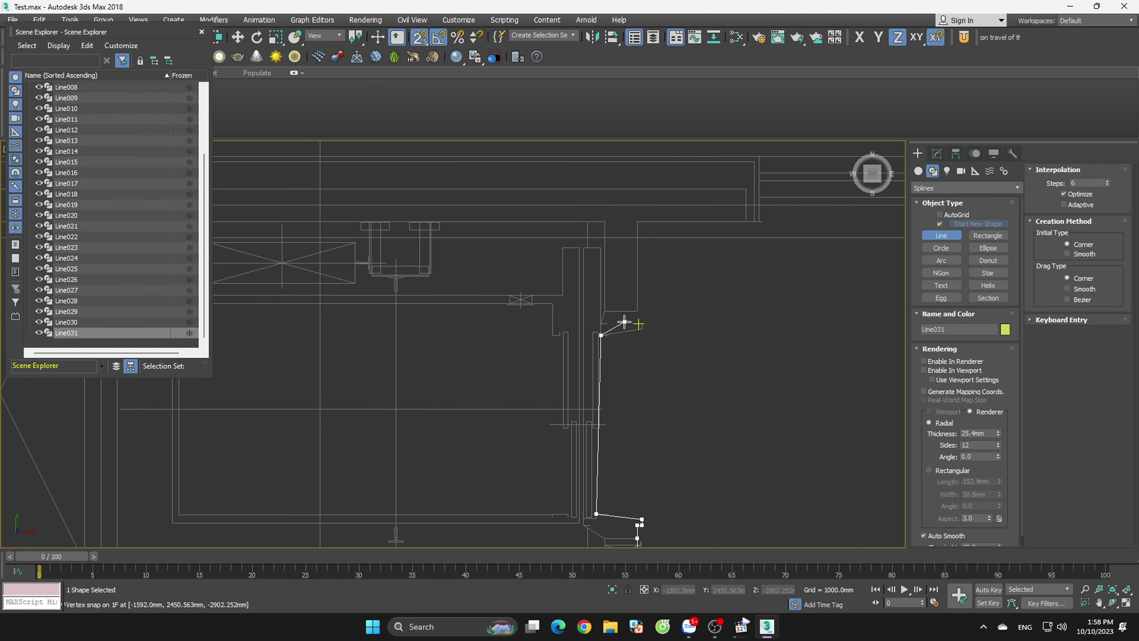
pyautogui.scroll(4, 624, 322)
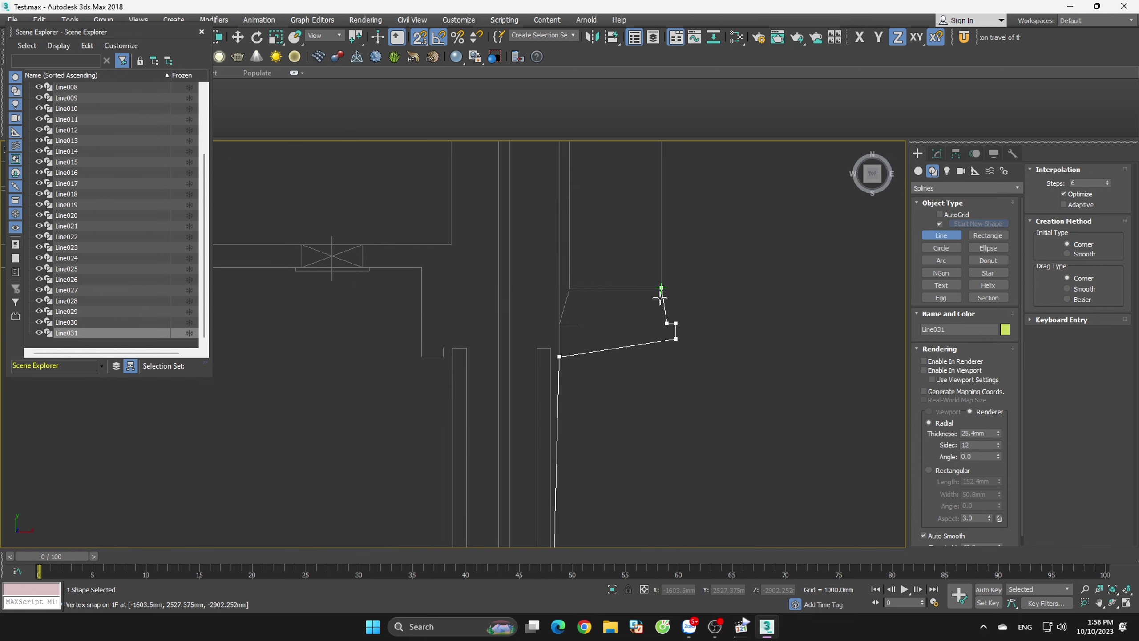
pyautogui.scroll(-3, 621, 476)
pyautogui.scroll(2, 640, 402)
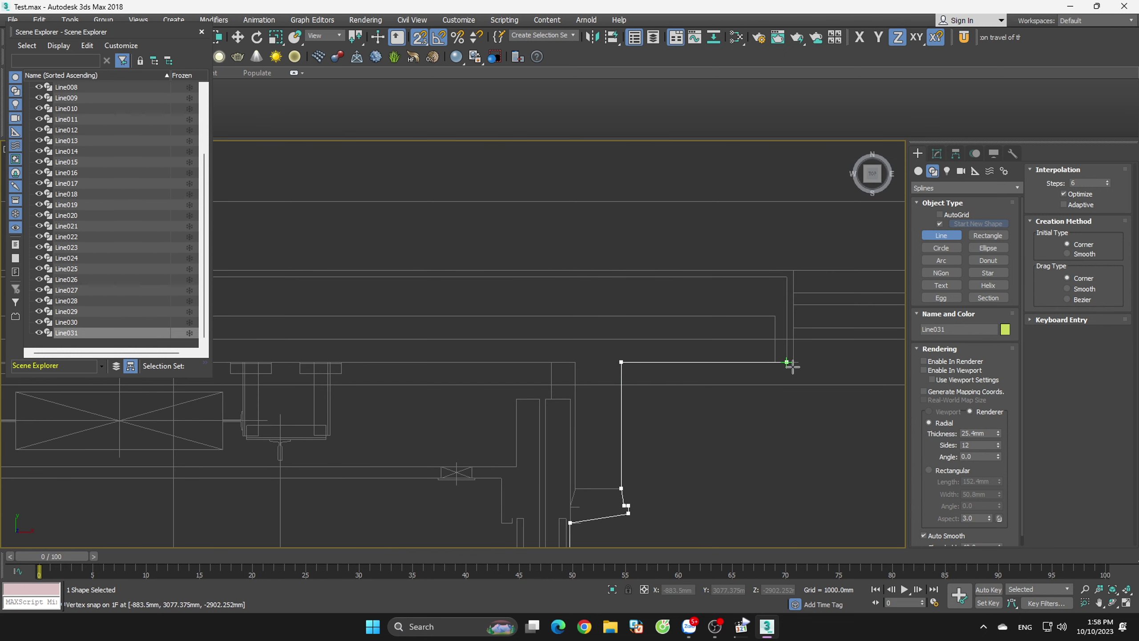
pyautogui.scroll(-3, 801, 275)
pyautogui.scroll(-1, 853, 314)
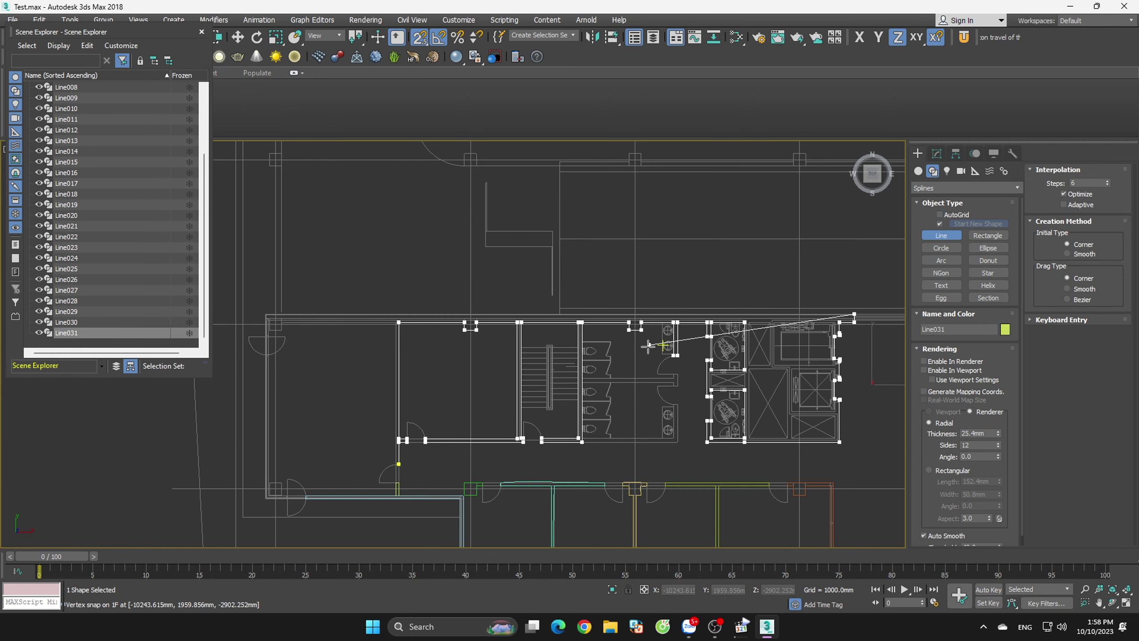
# - Trace Line031 through the wall's outer corner, the lower wall end and the wall edge
pyautogui.scroll(4, 339, 342)
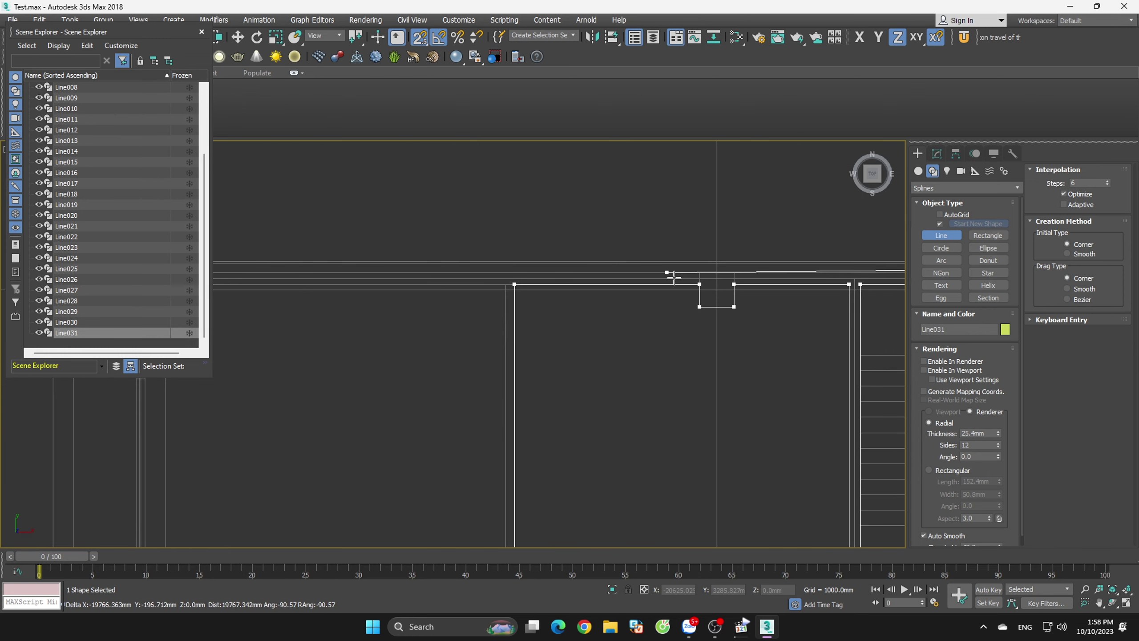
pyautogui.scroll(-3, 821, 281)
pyautogui.scroll(3, 508, 275)
pyautogui.scroll(4, 450, 266)
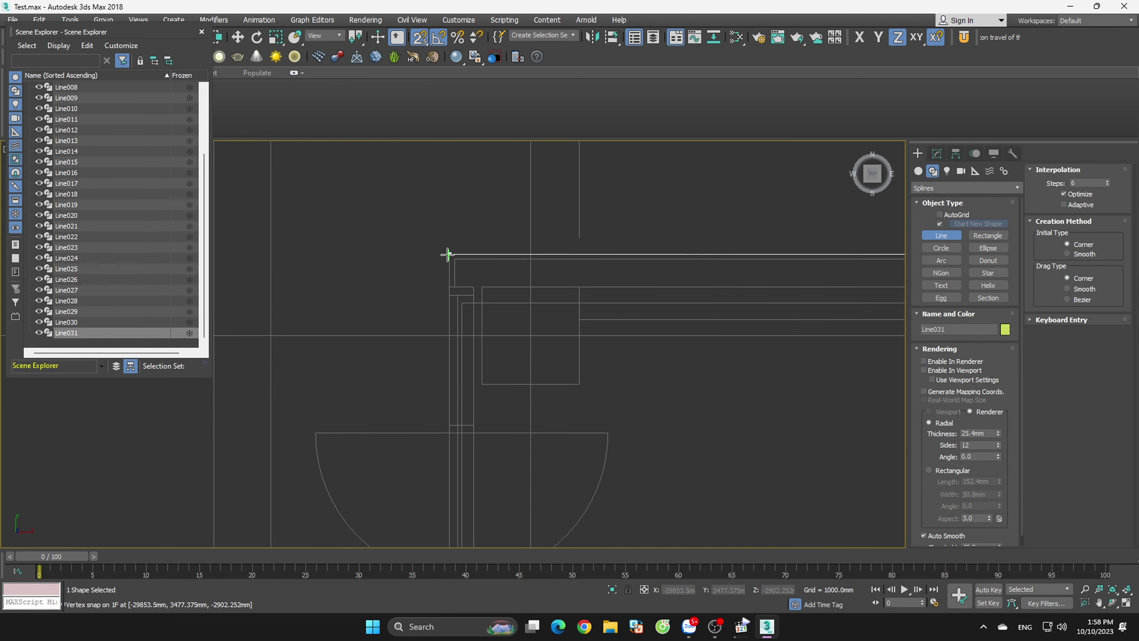
pyautogui.click(468, 435)
pyautogui.scroll(1, 485, 319)
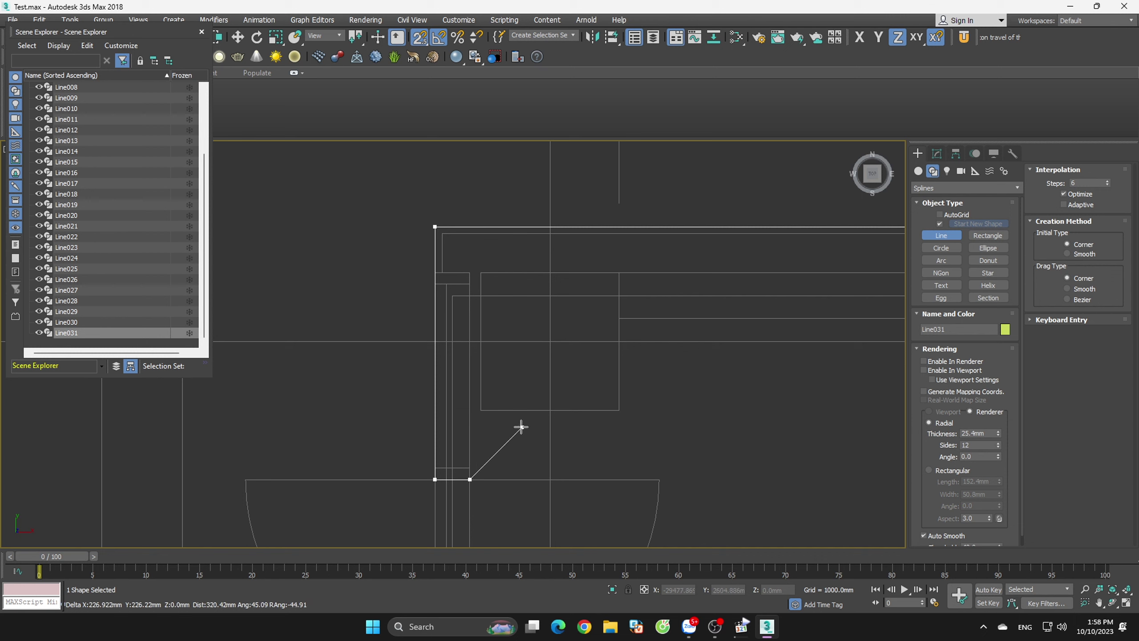
pyautogui.scroll(-3, 524, 364)
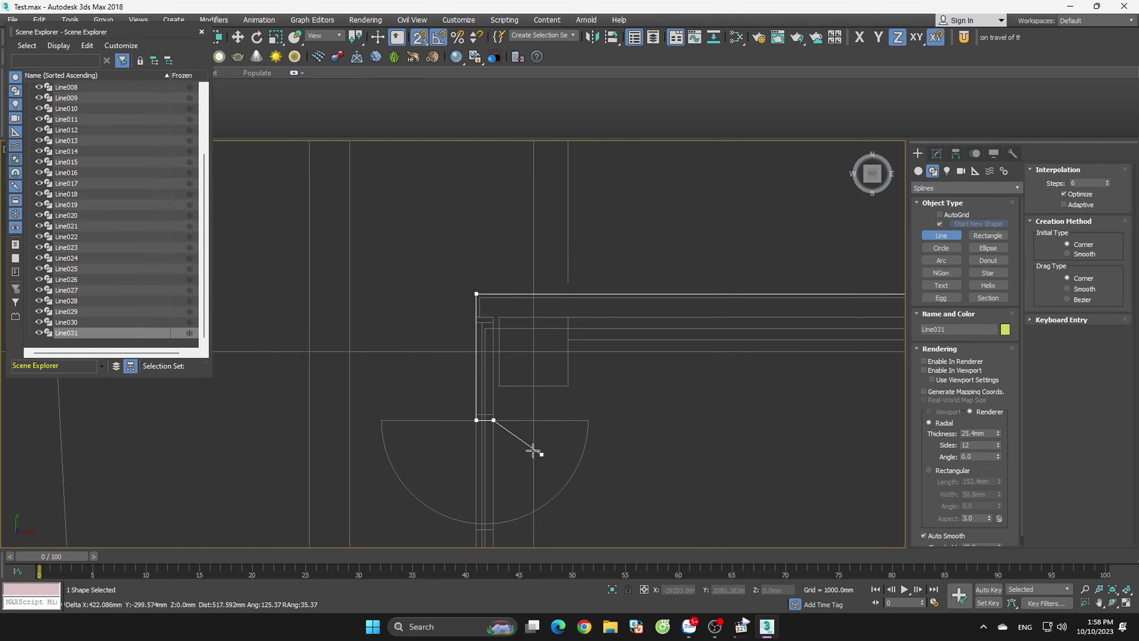
pyautogui.scroll(4, 533, 451)
pyautogui.keyDown('shift'); pyautogui.click(464, 339); pyautogui.keyUp('shift')
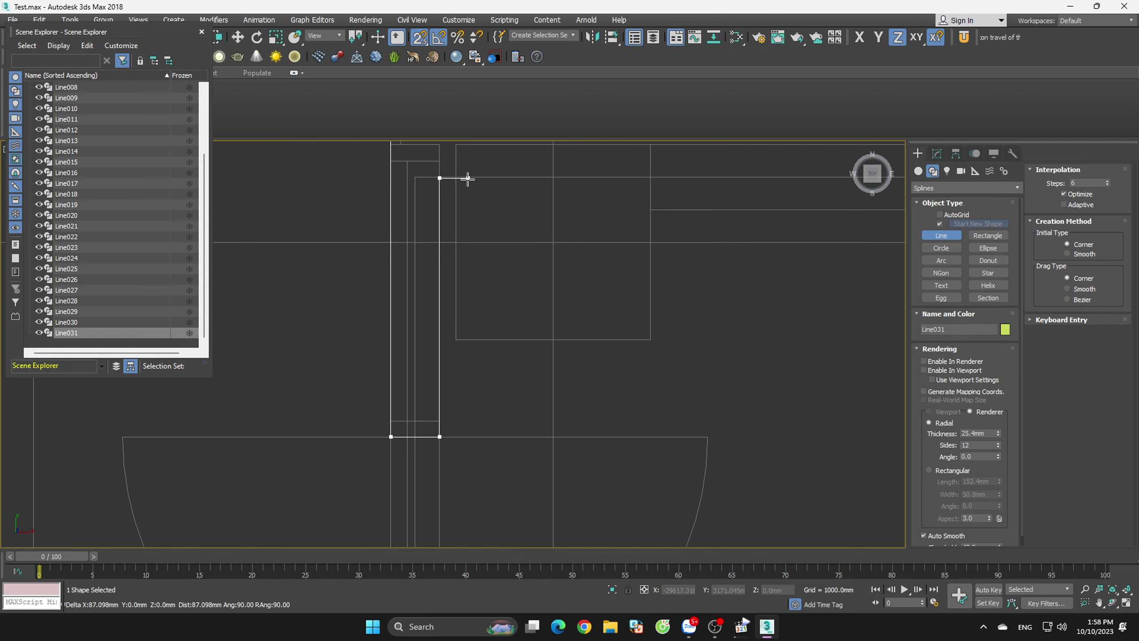
pyautogui.scroll(4, 458, 182)
pyautogui.scroll(-5, 450, 189)
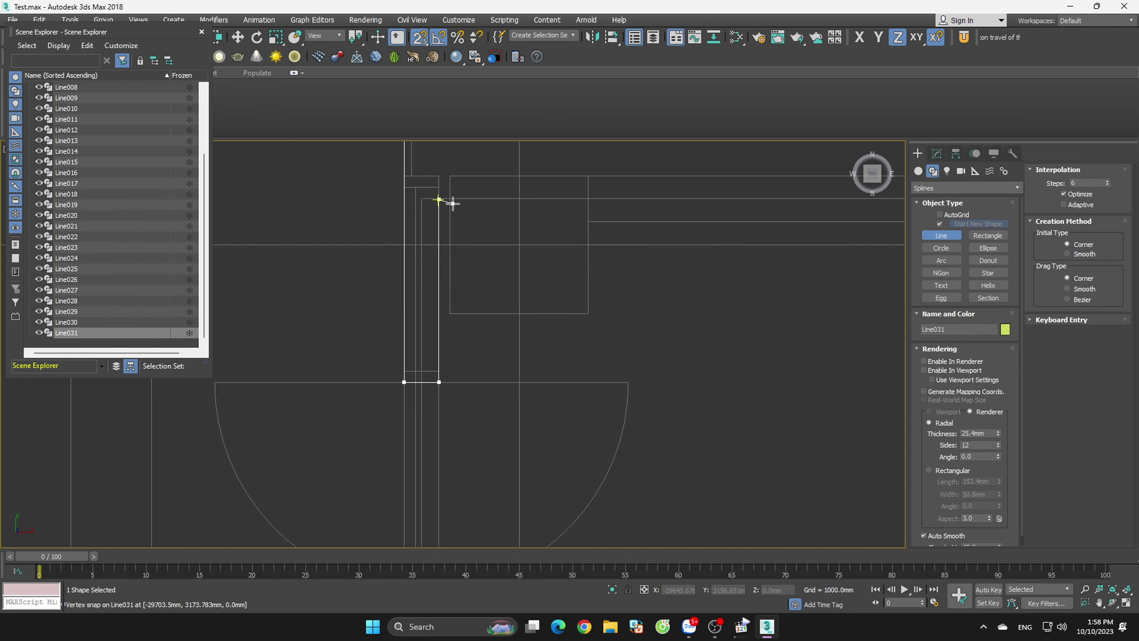
pyautogui.scroll(4, 447, 207)
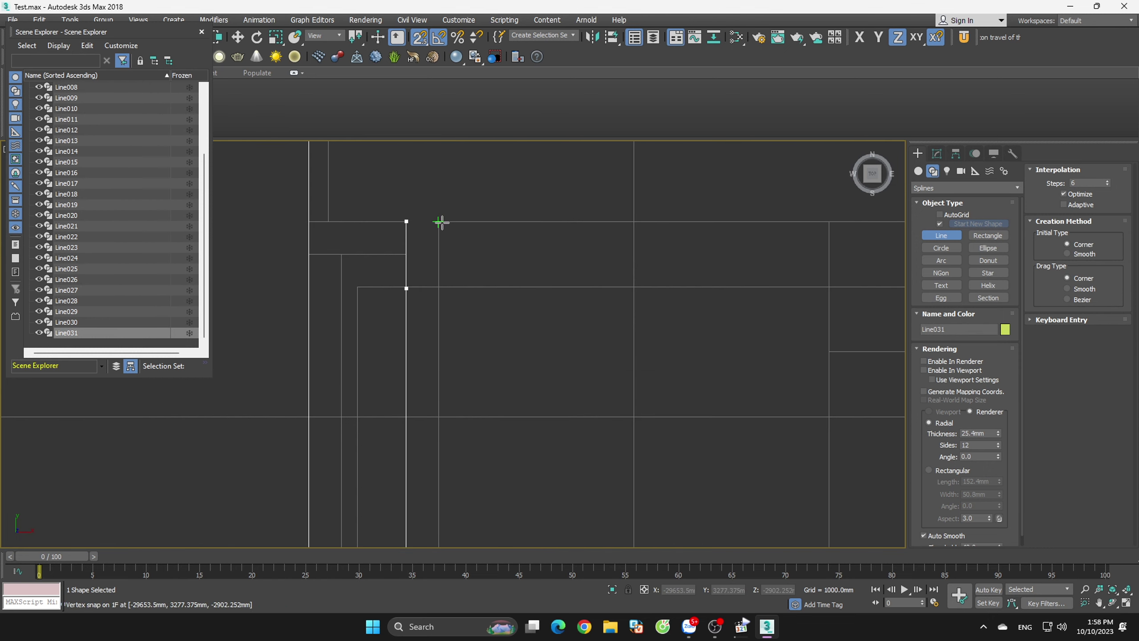
pyautogui.click(438, 287)
# - Continue Line031 along the remaining wall corners and arc end, returning to its first vertex
pyautogui.scroll(-4, 438, 287)
pyautogui.click(578, 400)
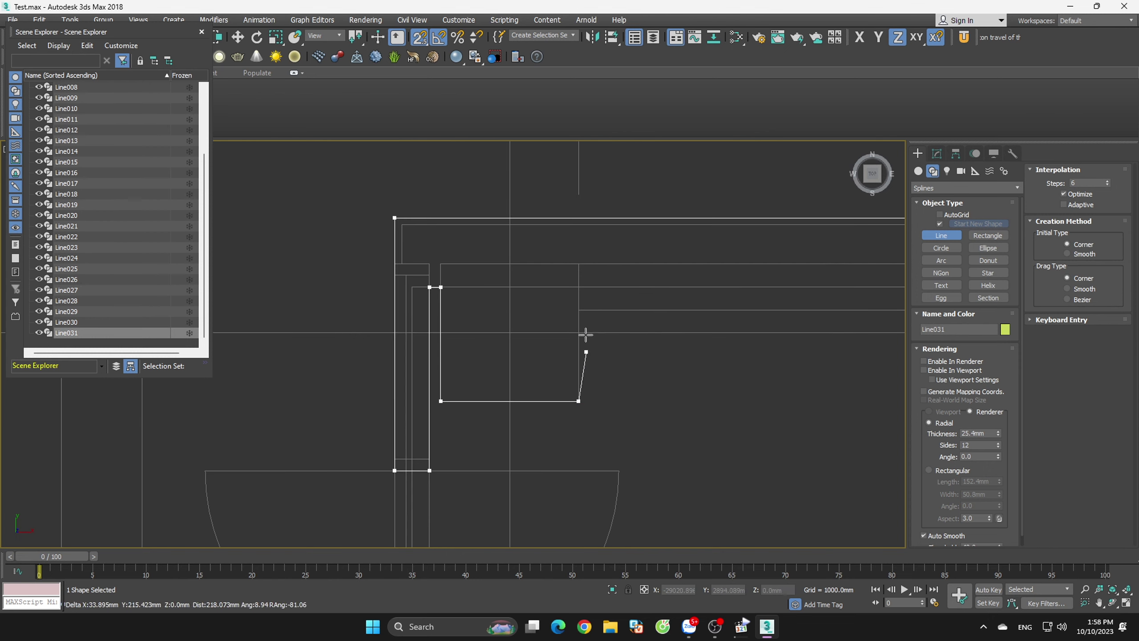
pyautogui.click(579, 310)
pyautogui.scroll(-4, 363, 307)
pyautogui.scroll(5, 731, 321)
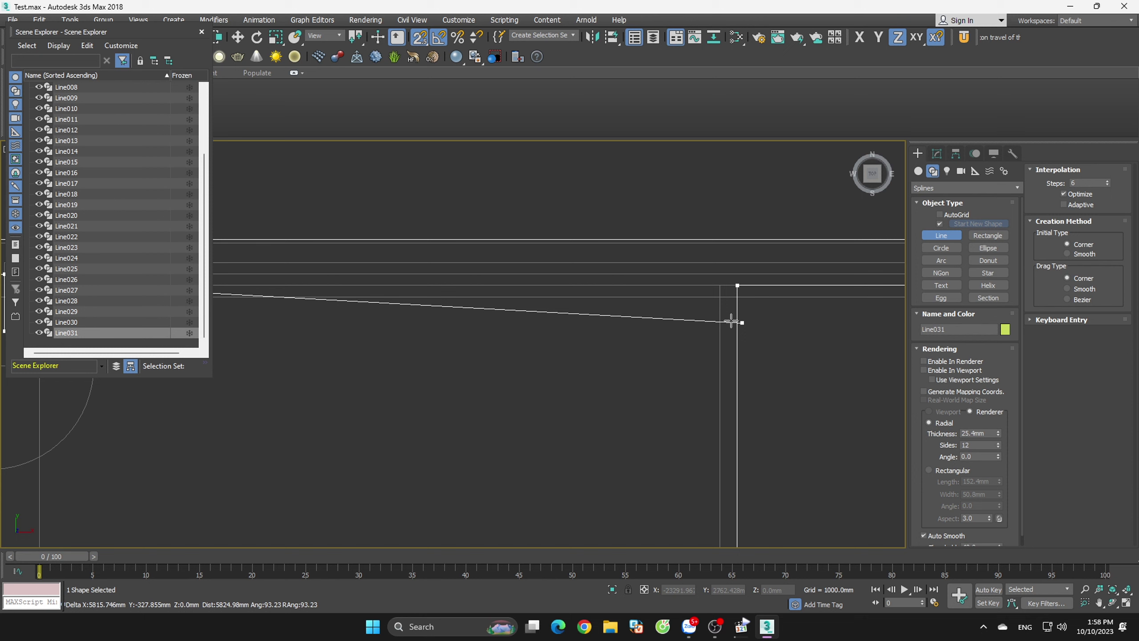
pyautogui.click(720, 288)
pyautogui.scroll(-4, 720, 288)
pyautogui.scroll(3, 718, 363)
pyautogui.scroll(2, 680, 314)
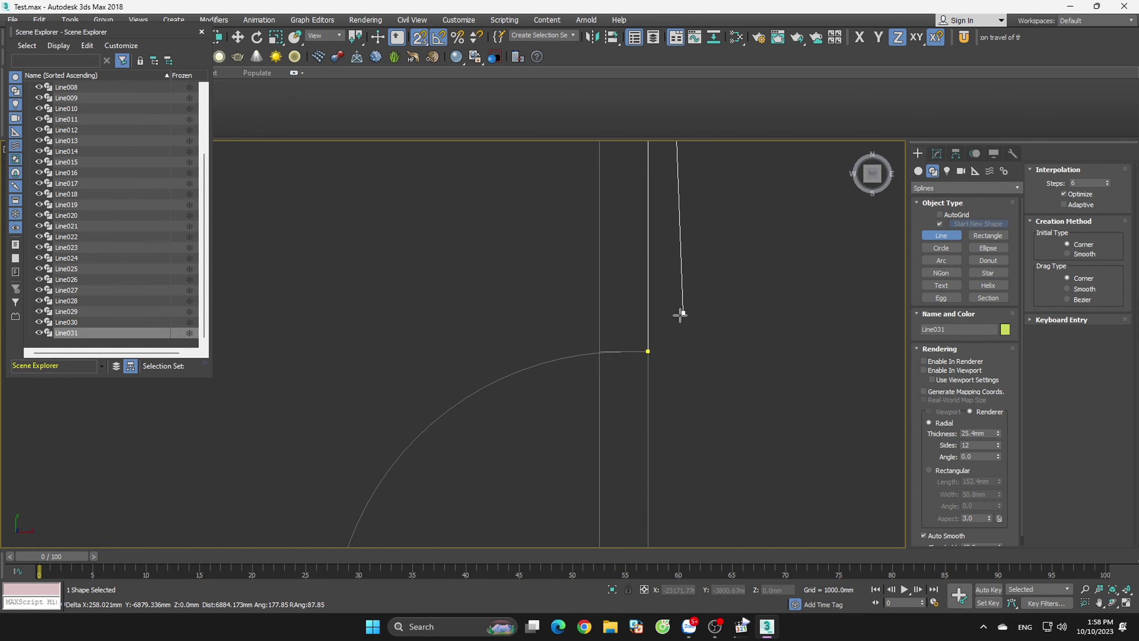
pyautogui.click(600, 352)
pyautogui.click(648, 352)
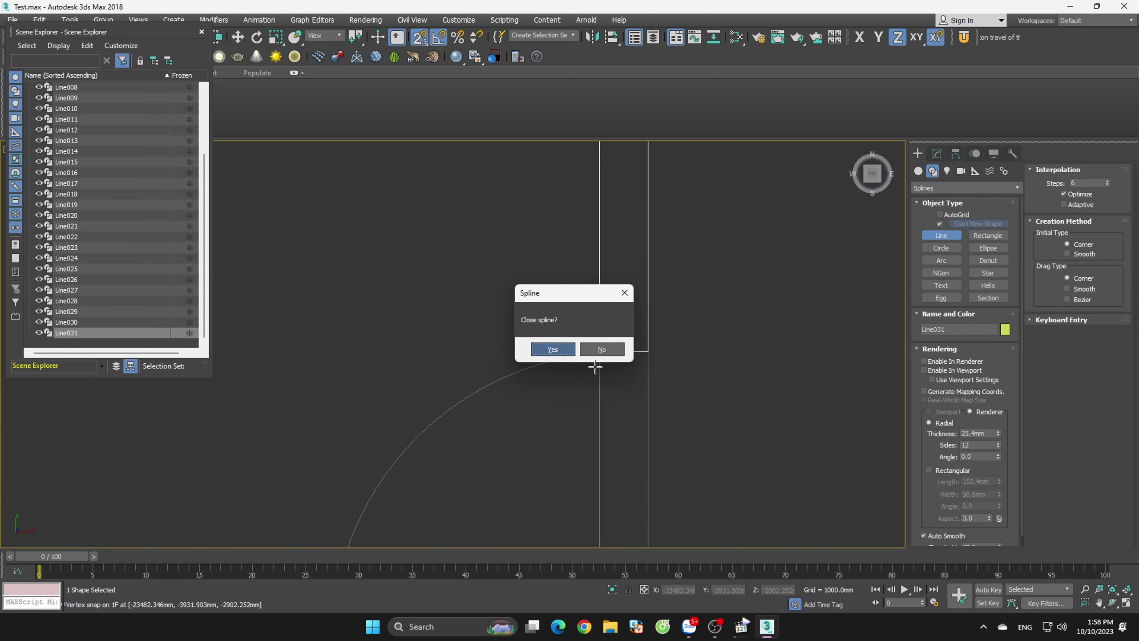
# - Close the Line031 spline and exit the Line tool
pyautogui.click(600, 350)
pyautogui.scroll(-3, 599, 359)
pyautogui.rightClick(740, 437)
pyautogui.scroll(-2, 744, 440)
pyautogui.scroll(2, 689, 389)
pyautogui.scroll(3, 687, 384)
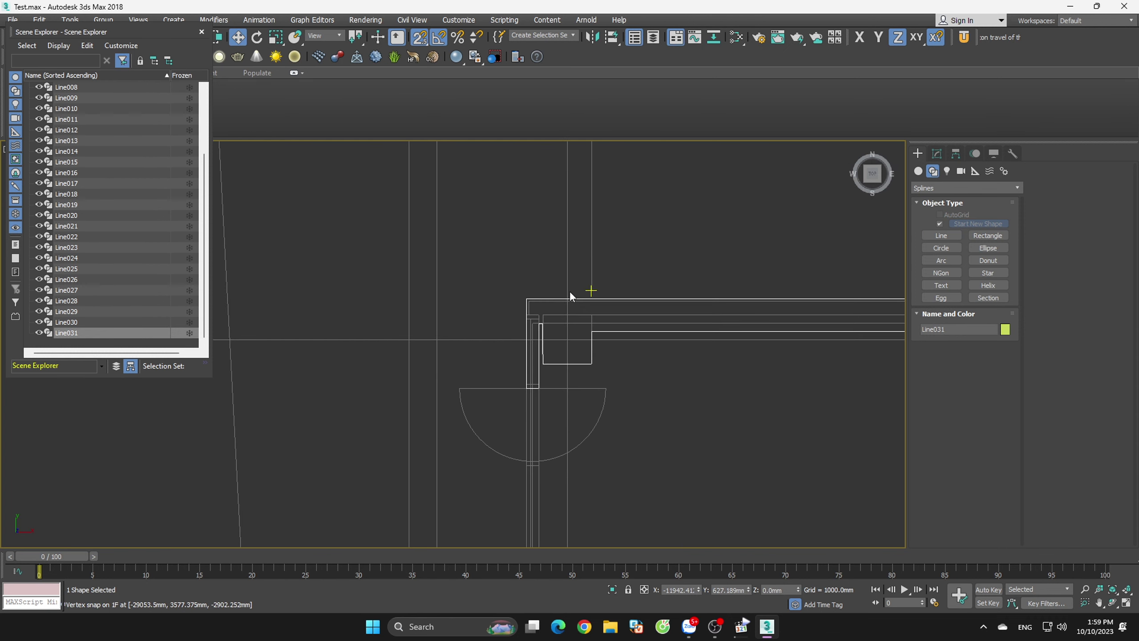
pyautogui.scroll(3, 570, 290)
# - Select Line031 and adjust a corner vertex beside the doorway
pyautogui.rightClick(542, 373)
pyautogui.click(601, 276)
pyautogui.click(564, 236)
pyautogui.scroll(2, 566, 215)
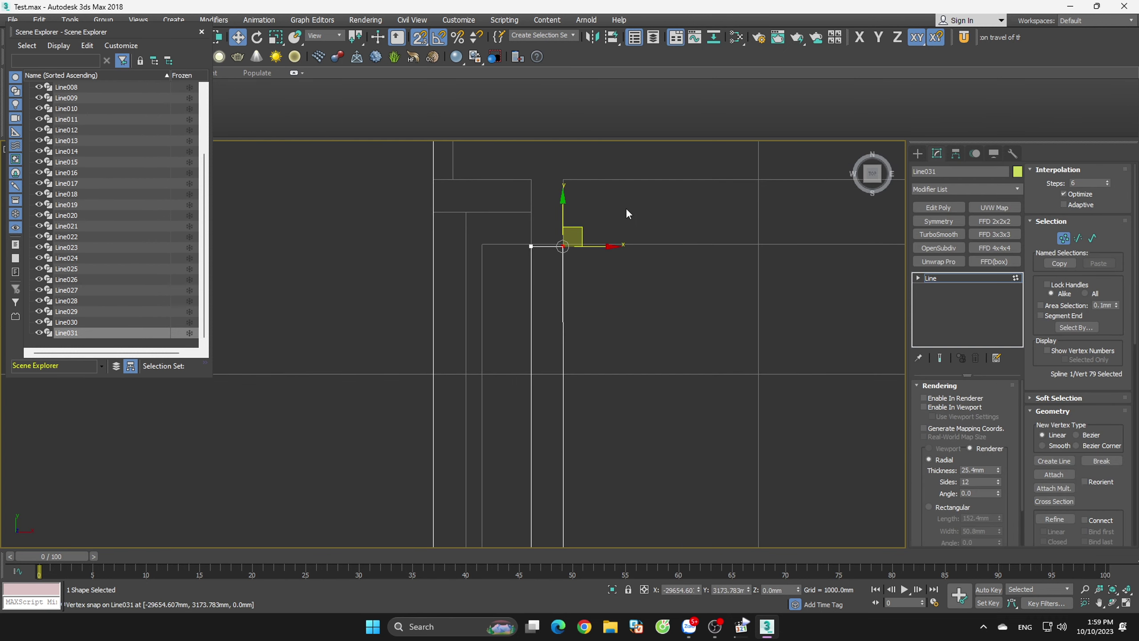
pyautogui.moveTo(516, 269); pyautogui.dragTo(577, 212)
pyautogui.click(563, 247)
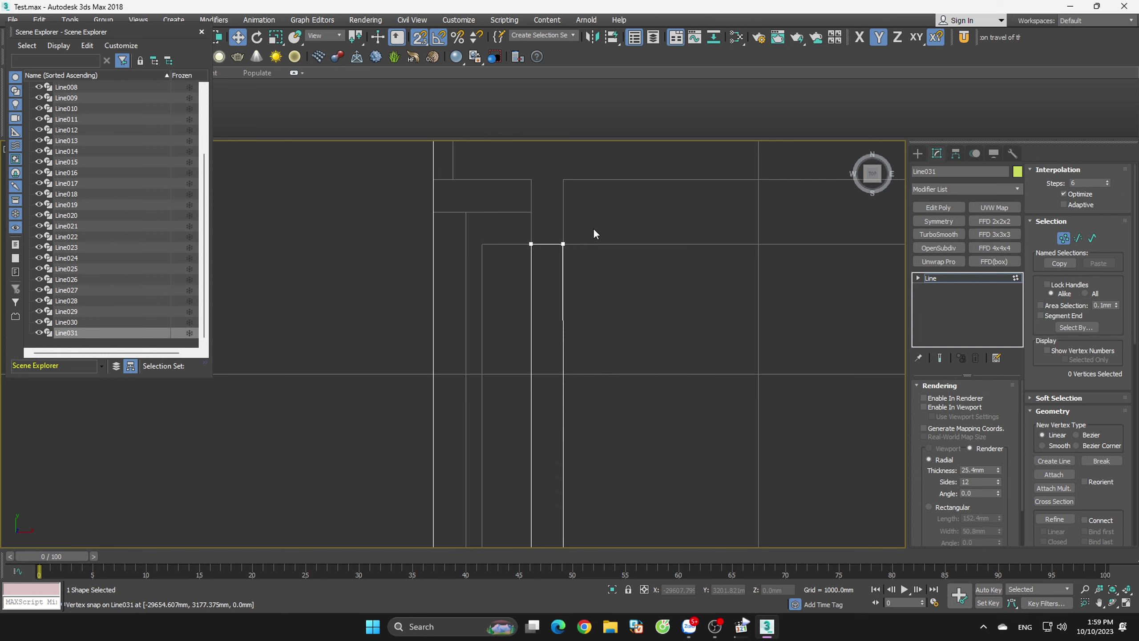
pyautogui.scroll(-3, 594, 234)
pyautogui.click(628, 303)
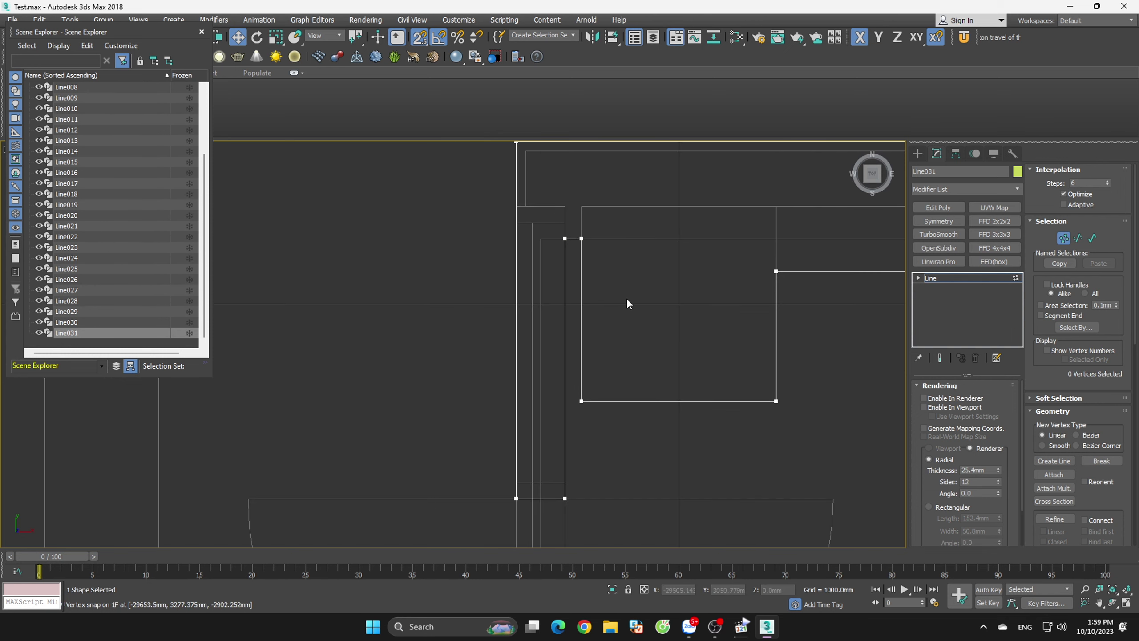
pyautogui.scroll(-2, 564, 377)
pyautogui.scroll(-2, 656, 380)
pyautogui.scroll(1, 697, 376)
pyautogui.scroll(2, 577, 310)
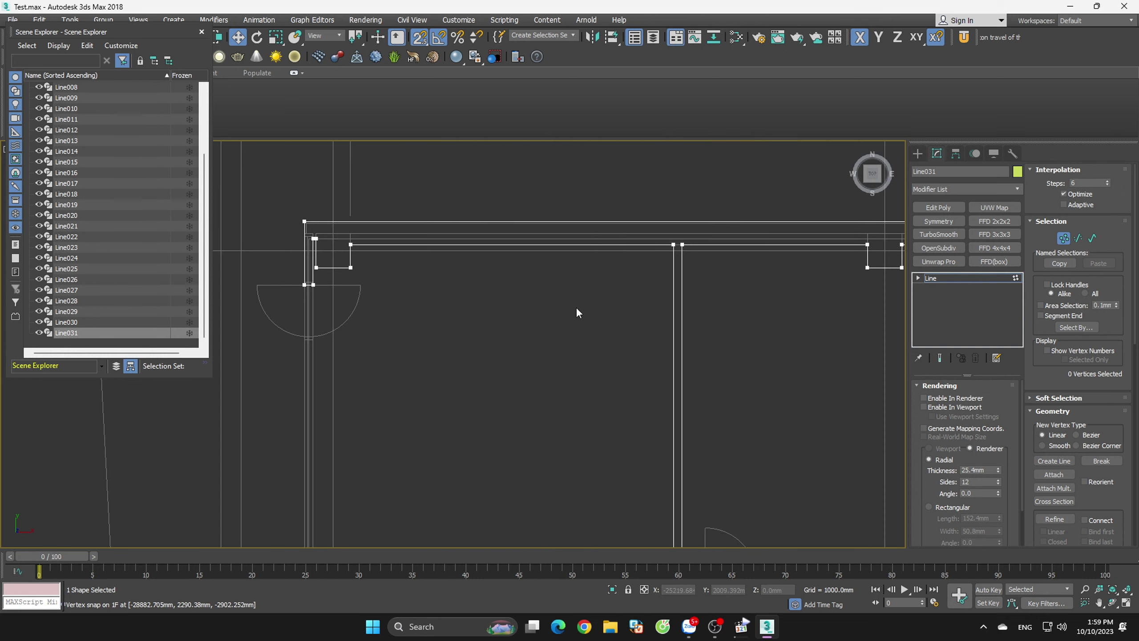
pyautogui.scroll(-2, 814, 285)
pyautogui.scroll(2, 622, 304)
pyautogui.scroll(-3, 622, 304)
pyautogui.scroll(1, 606, 273)
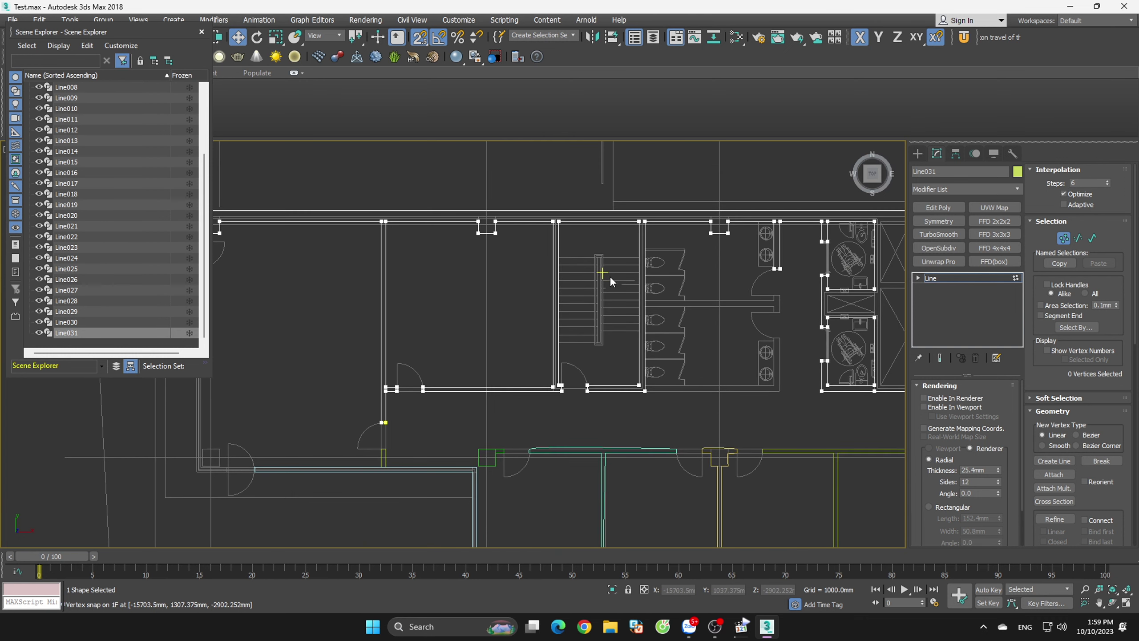
pyautogui.scroll(2, 603, 275)
# - Leave vertex editing on Line031 and deselect the outline
pyautogui.click(1063, 239)
pyautogui.click(631, 244)
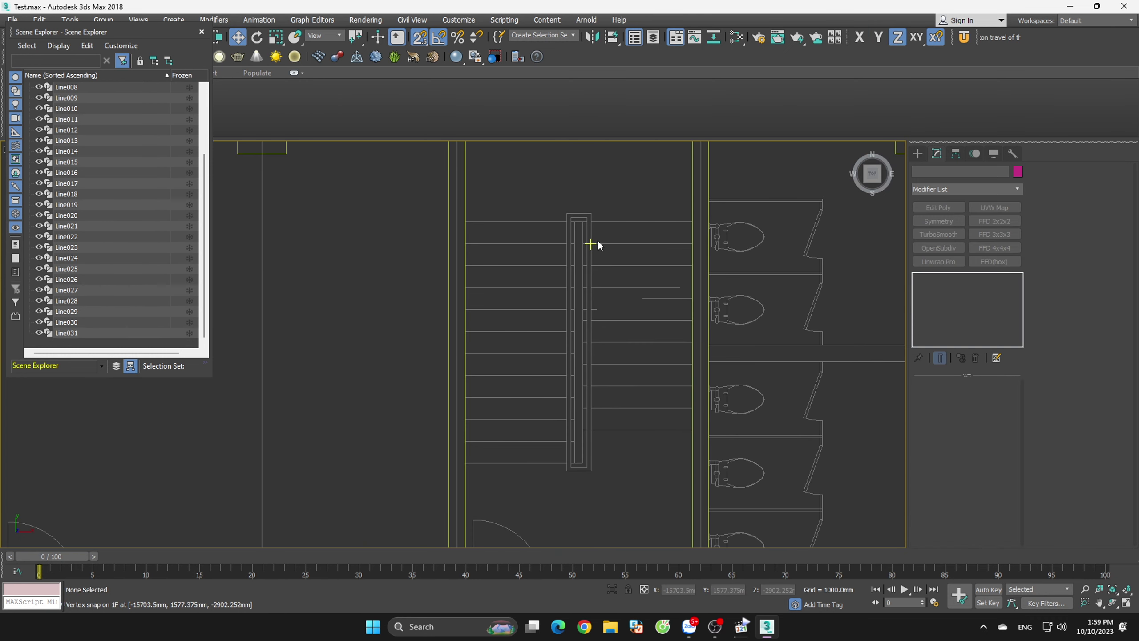
pyautogui.scroll(-2, 632, 244)
pyautogui.scroll(3, 637, 245)
# - Draw Rectangle001, 1080 by 100 mm, over the stair's central divider
pyautogui.click(916, 153)
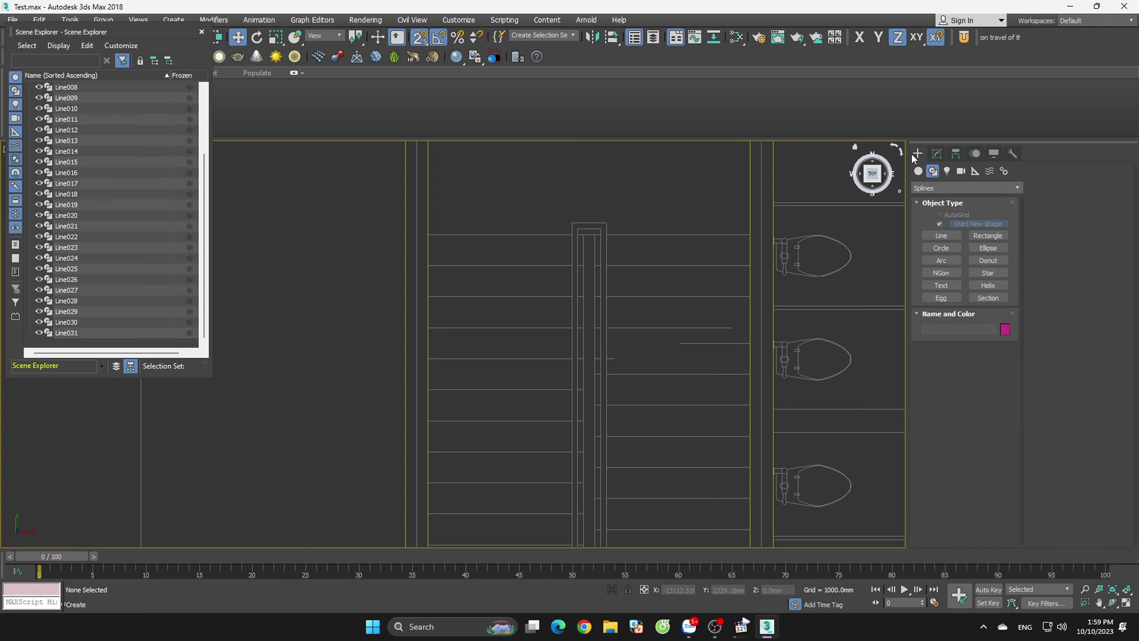
pyautogui.click(986, 235)
pyautogui.scroll(3, 624, 221)
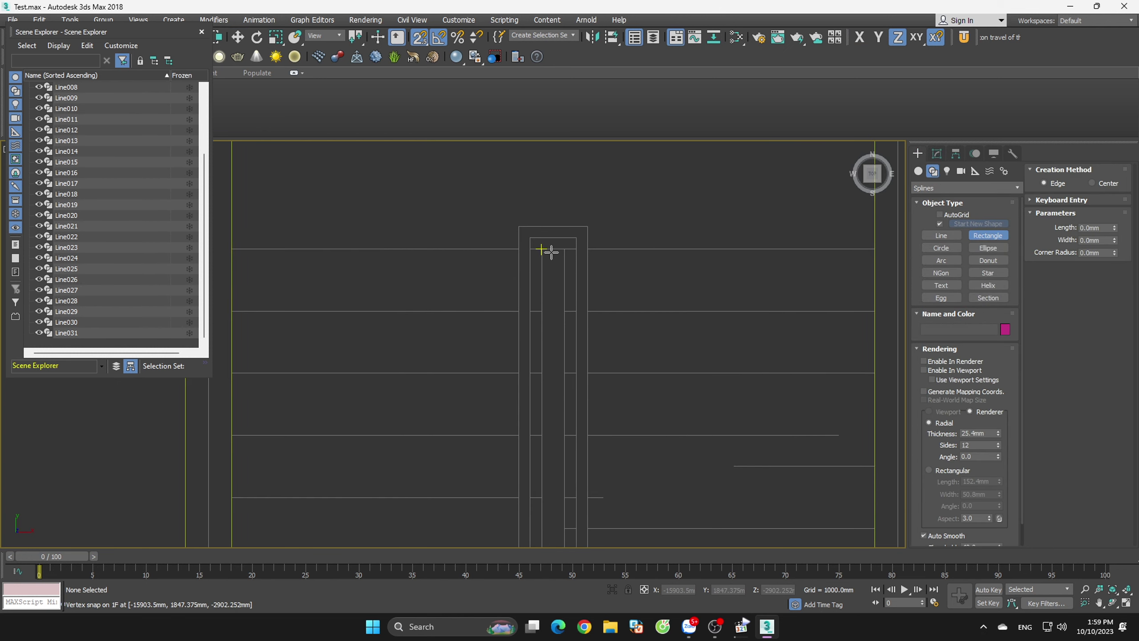
pyautogui.moveTo(542, 249); pyautogui.dragTo(564, 498)
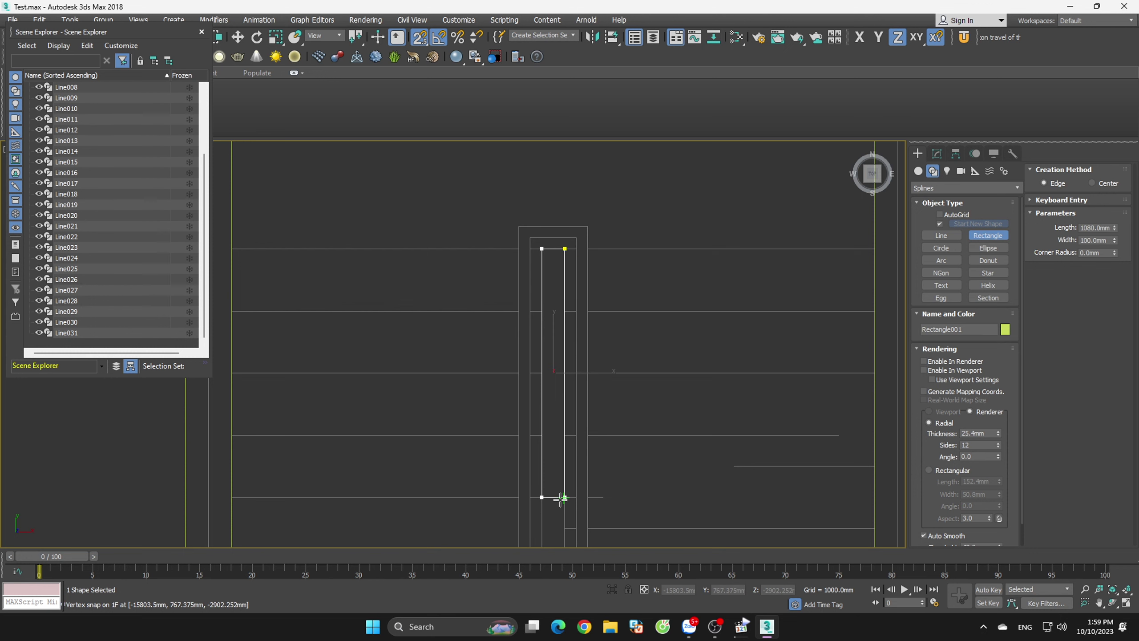
pyautogui.press('w')
pyautogui.scroll(-2, 630, 415)
pyautogui.scroll(-2, 643, 198)
# - Convert Rectangle001 to an editable spline and snap its bottom vertices to the divider's end
pyautogui.moveTo(588, 297); pyautogui.dragTo(678, 364)
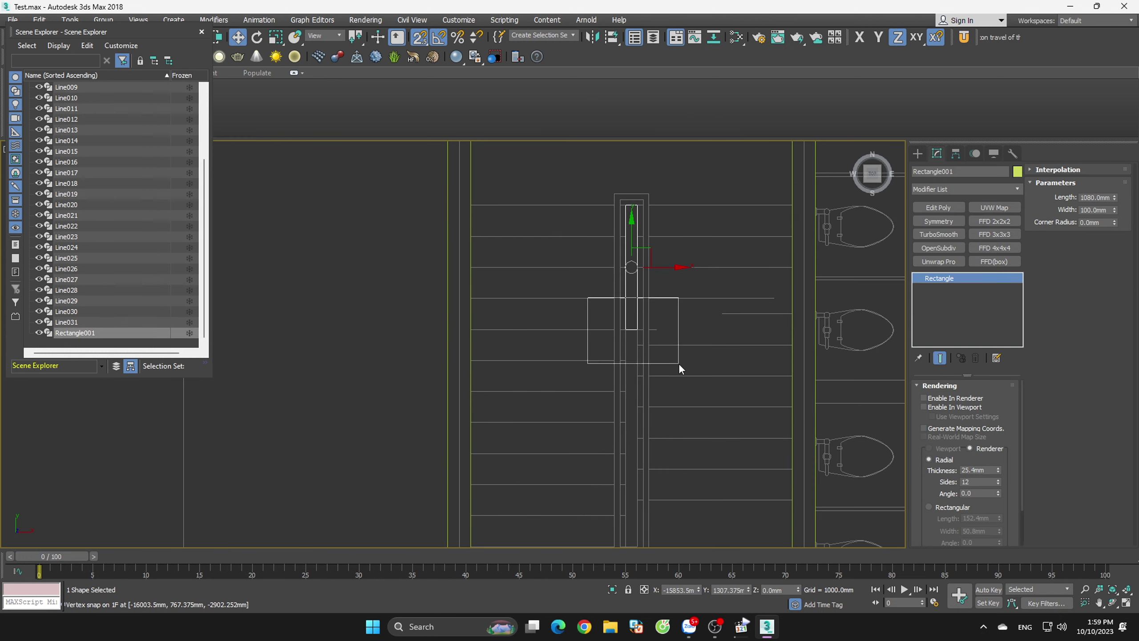
pyautogui.click(630, 320)
pyautogui.rightClick(954, 278)
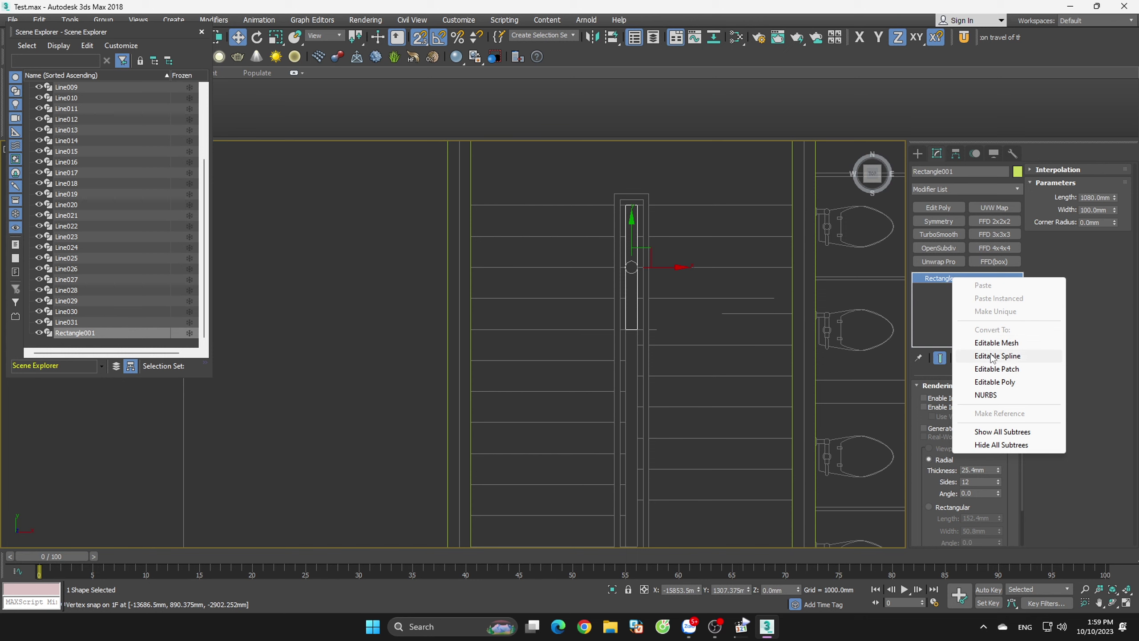
pyautogui.click(991, 356)
pyautogui.press('1')
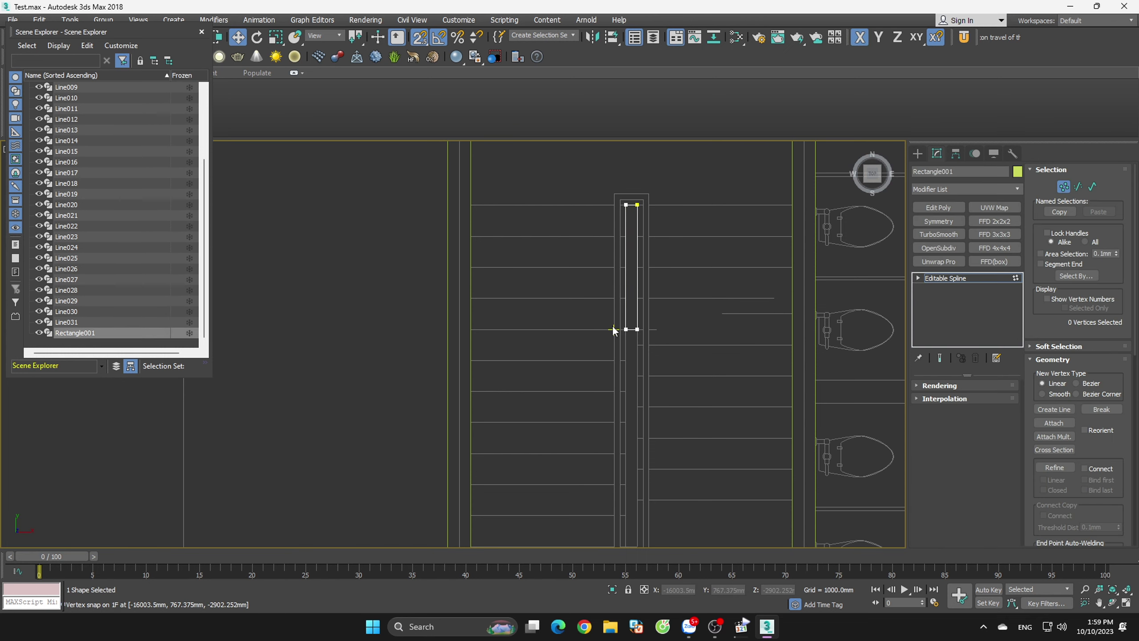
pyautogui.moveTo(613, 323); pyautogui.dragTo(645, 337)
pyautogui.moveTo(637, 359); pyautogui.dragTo(637, 220, button='middle')
pyautogui.moveTo(633, 190); pyautogui.dragTo(649, 412)
# - Leave Rectangle001's vertex editing and deselect it
pyautogui.press('1')
pyautogui.click(658, 236)
pyautogui.scroll(-3, 658, 236)
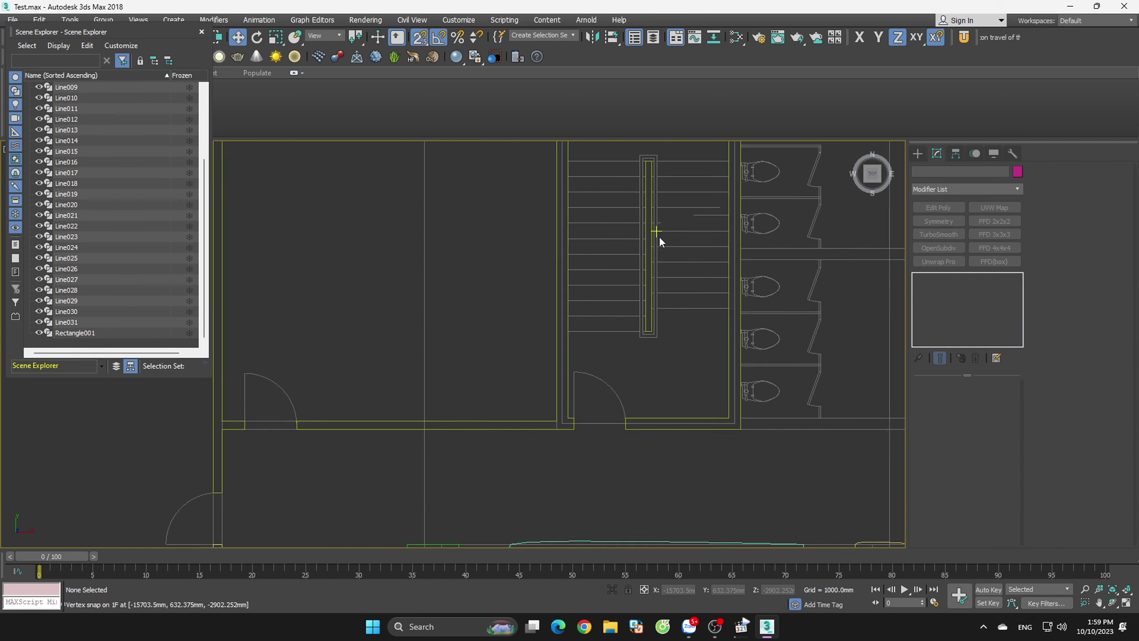
pyautogui.scroll(-3, 673, 233)
pyautogui.scroll(3, 777, 211)
pyautogui.scroll(2, 690, 296)
pyautogui.scroll(2, 643, 324)
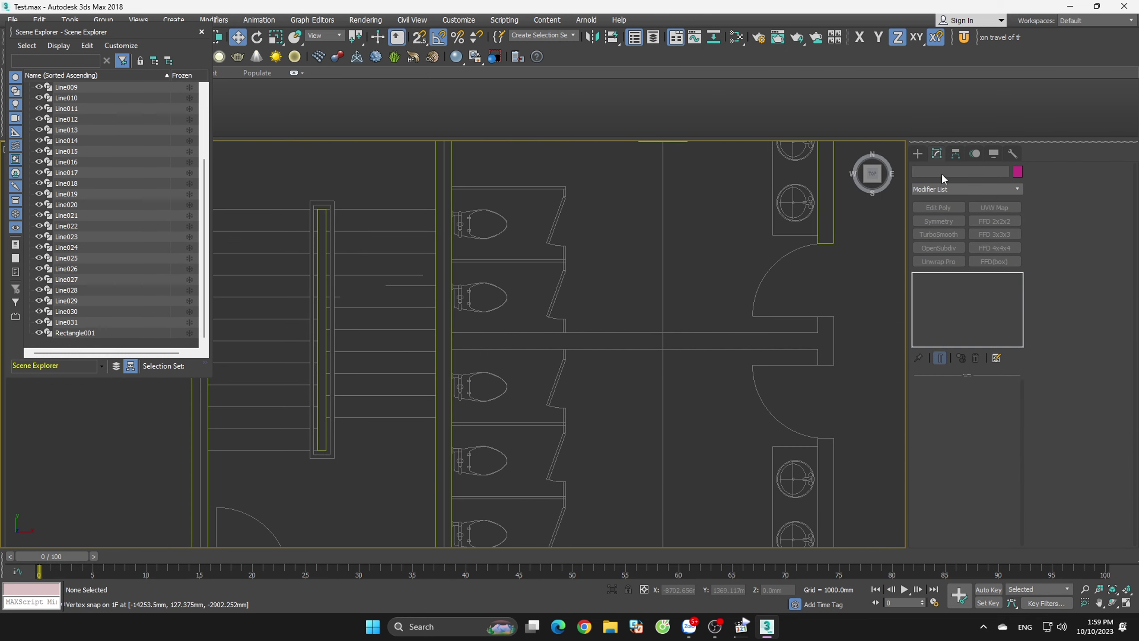
# - With vertex snapping on, draw Rectangle002 beside the door and Rectangle003 along the stall wall
pyautogui.click(917, 153)
pyautogui.click(933, 171)
pyautogui.click(987, 235)
pyautogui.scroll(3, 547, 359)
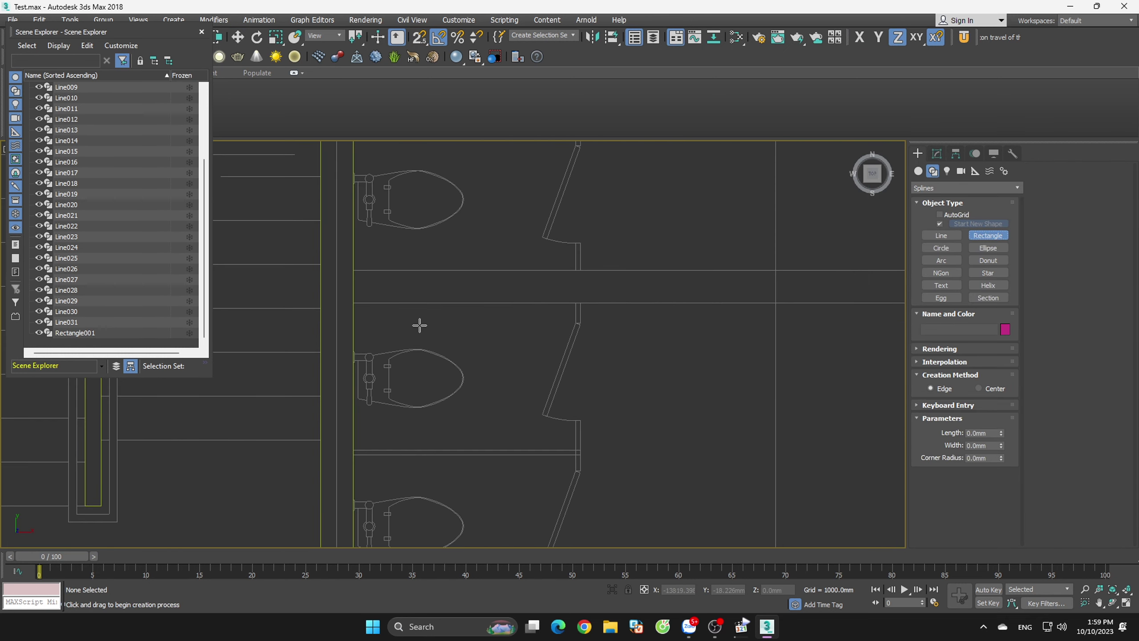
pyautogui.press('s')
pyautogui.scroll(-3, 592, 313)
pyautogui.scroll(3, 692, 290)
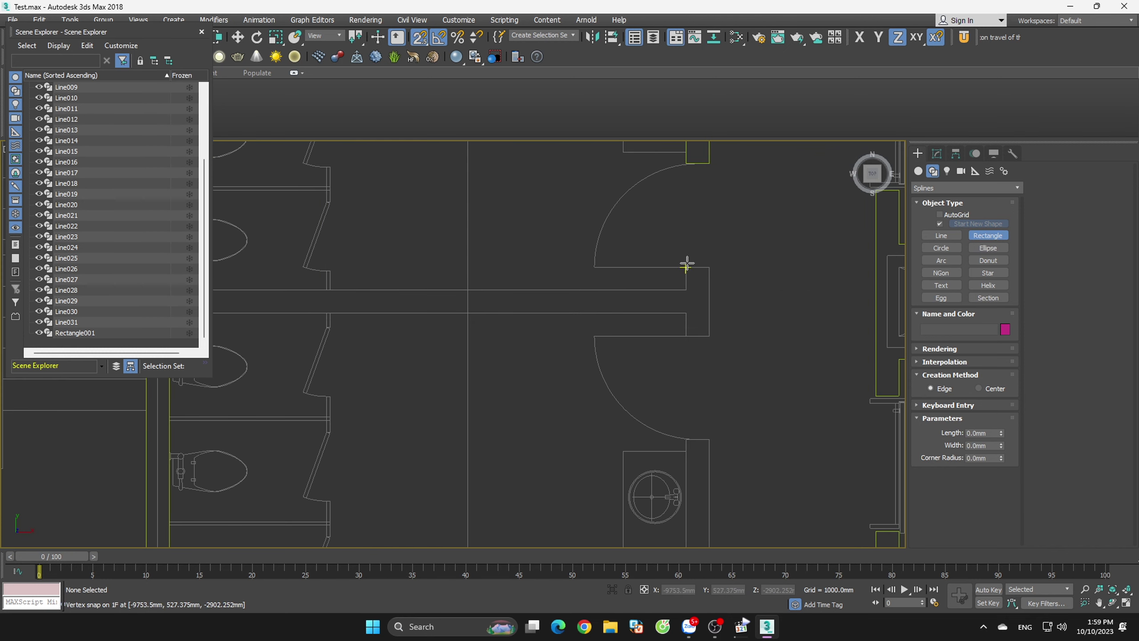
pyautogui.moveTo(687, 267); pyautogui.dragTo(709, 335)
pyautogui.moveTo(687, 289); pyautogui.dragTo(166, 317)
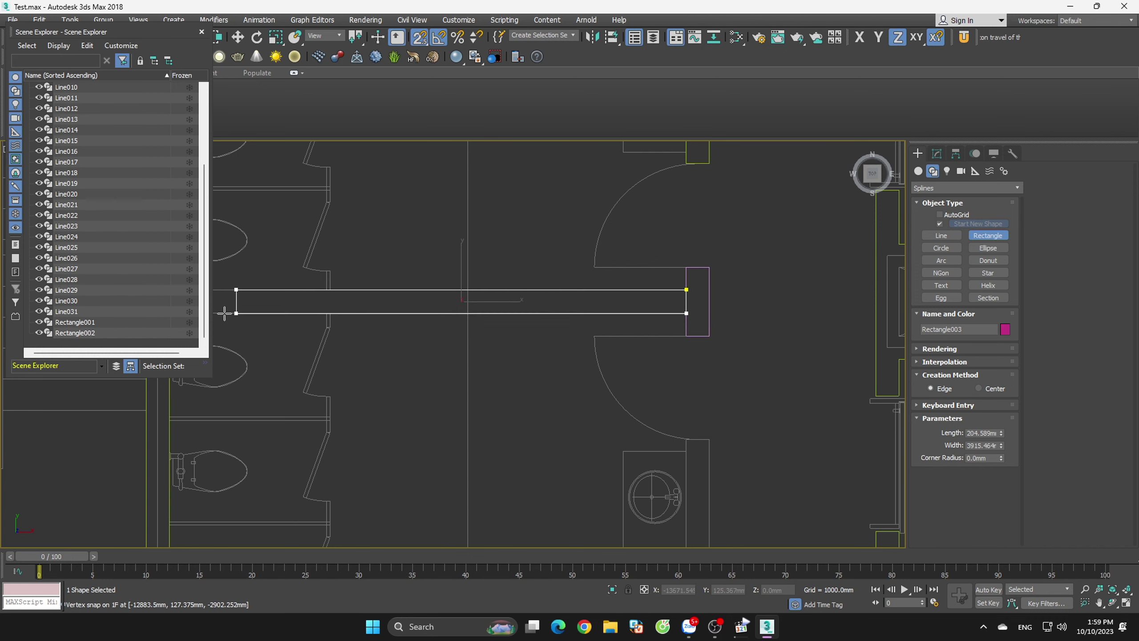
# - Draw Rectangle004 below the stalls and Rectangle005, 1650 by 200 mm, beside the washbasins
pyautogui.click(169, 317)
pyautogui.scroll(-3, 682, 391)
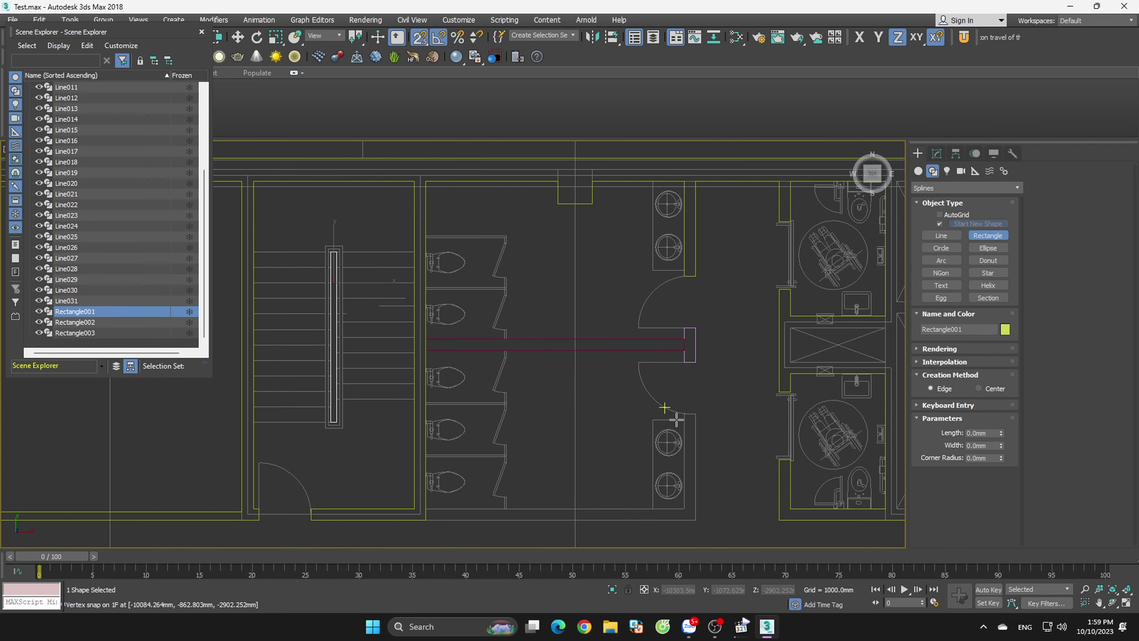
pyautogui.scroll(2, 686, 417)
pyautogui.moveTo(700, 425); pyautogui.dragTo(775, 241, button='middle')
pyautogui.moveTo(390, 345); pyautogui.dragTo(761, 364)
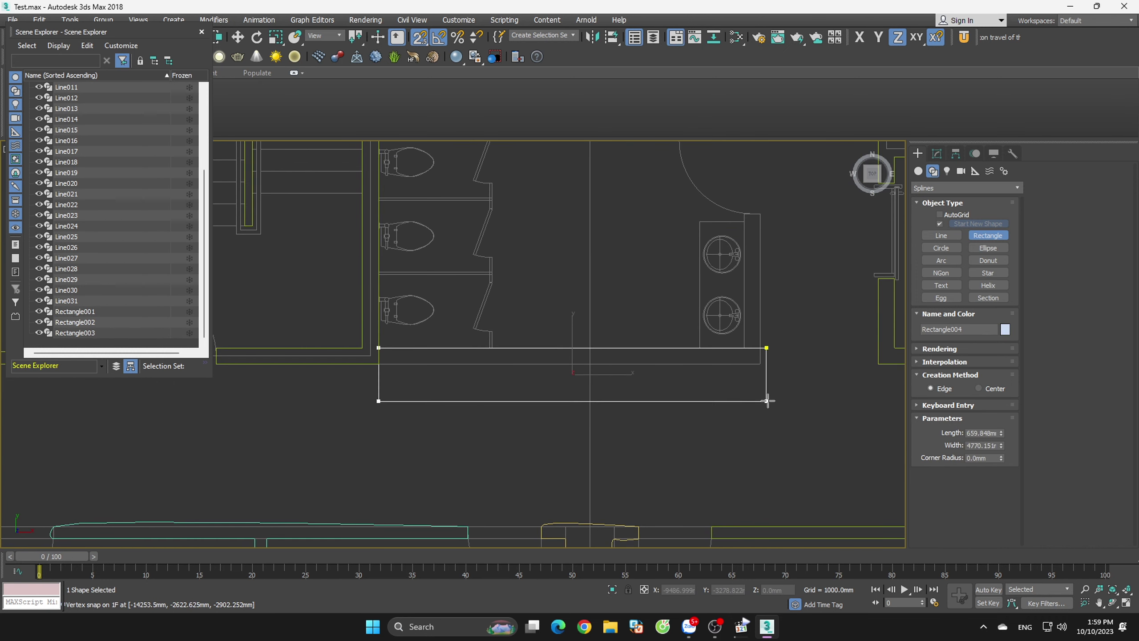
pyautogui.moveTo(761, 214); pyautogui.dragTo(744, 348)
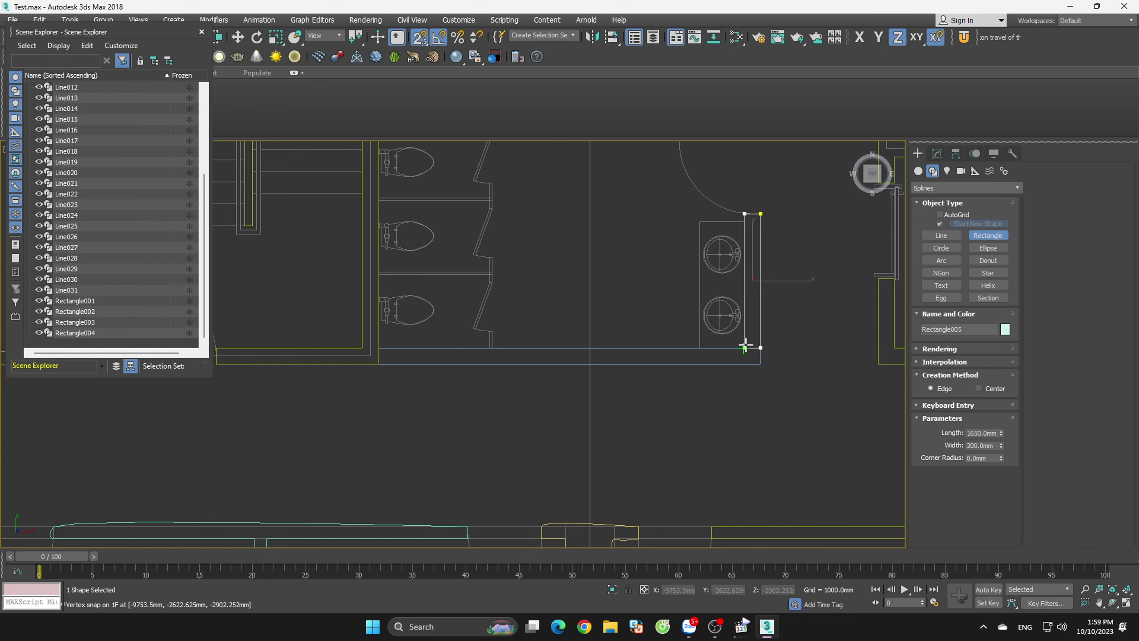
pyautogui.scroll(-4, 628, 404)
pyautogui.scroll(2, 757, 318)
pyautogui.scroll(-3, 757, 318)
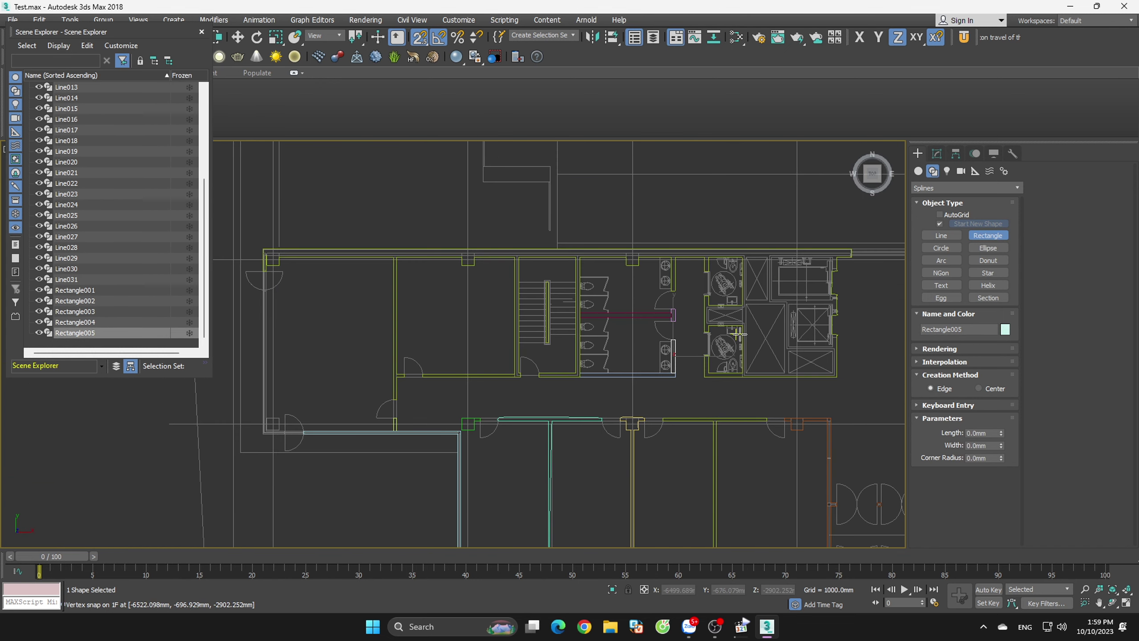
pyautogui.scroll(3, 821, 362)
pyautogui.scroll(3, 788, 404)
pyautogui.scroll(2, 795, 379)
pyautogui.scroll(-4, 795, 382)
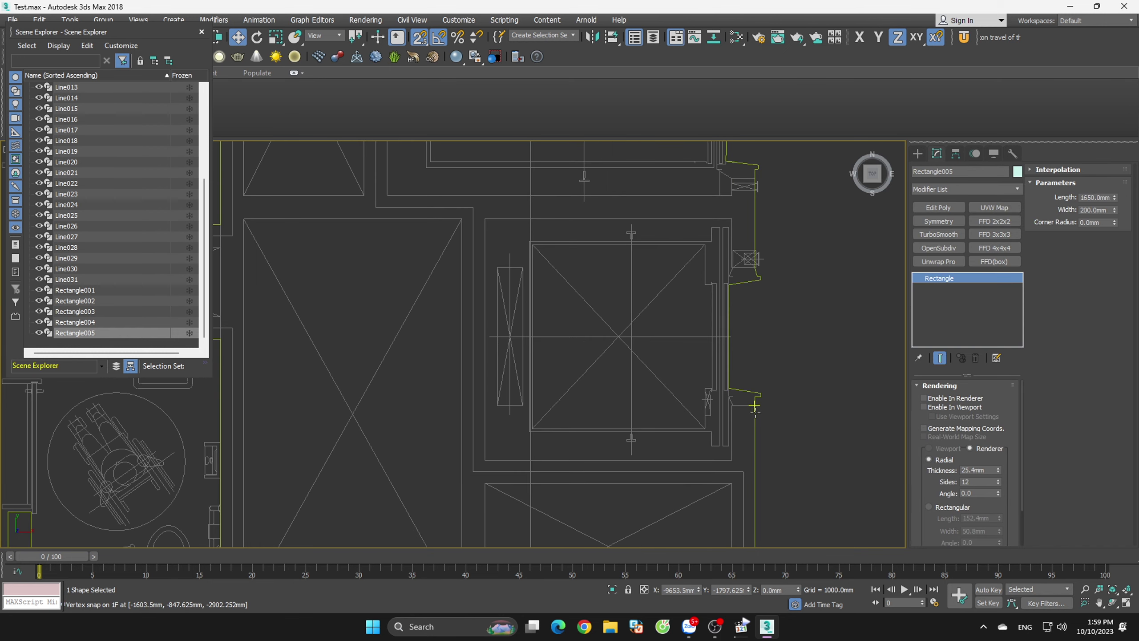
pyautogui.scroll(3, 774, 224)
pyautogui.scroll(2, 719, 387)
pyautogui.scroll(1, 763, 289)
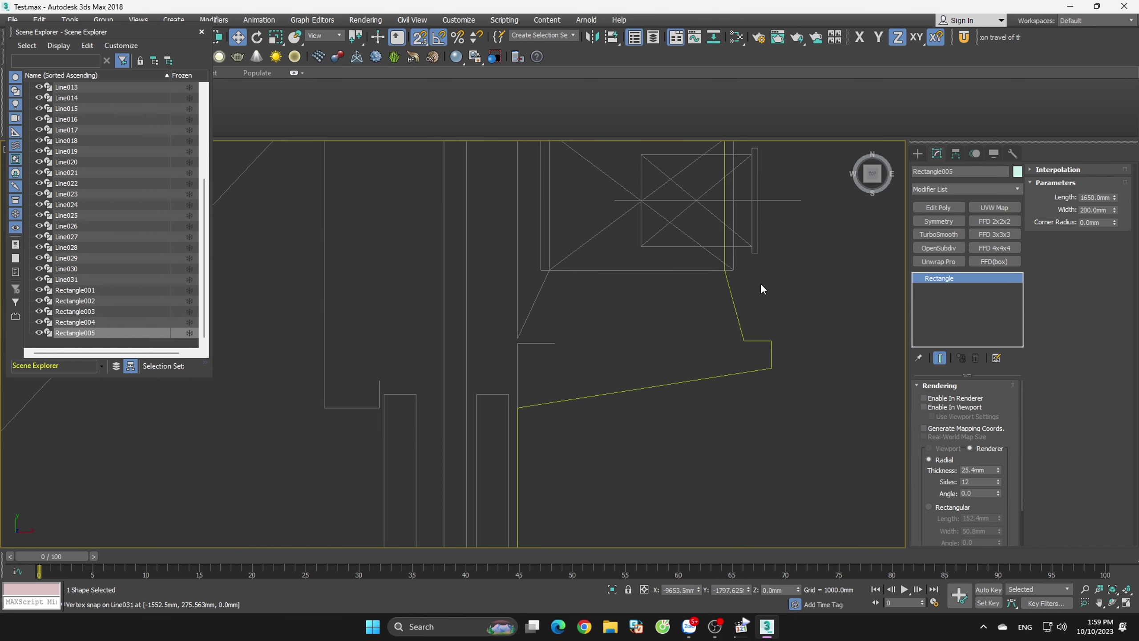
# - Snap Line031's top vertex onto the wall corner, removing the diagonal
pyautogui.click(730, 291)
pyautogui.press('1')
pyautogui.click(725, 269)
pyautogui.moveTo(785, 325); pyautogui.dragTo(791, 330)
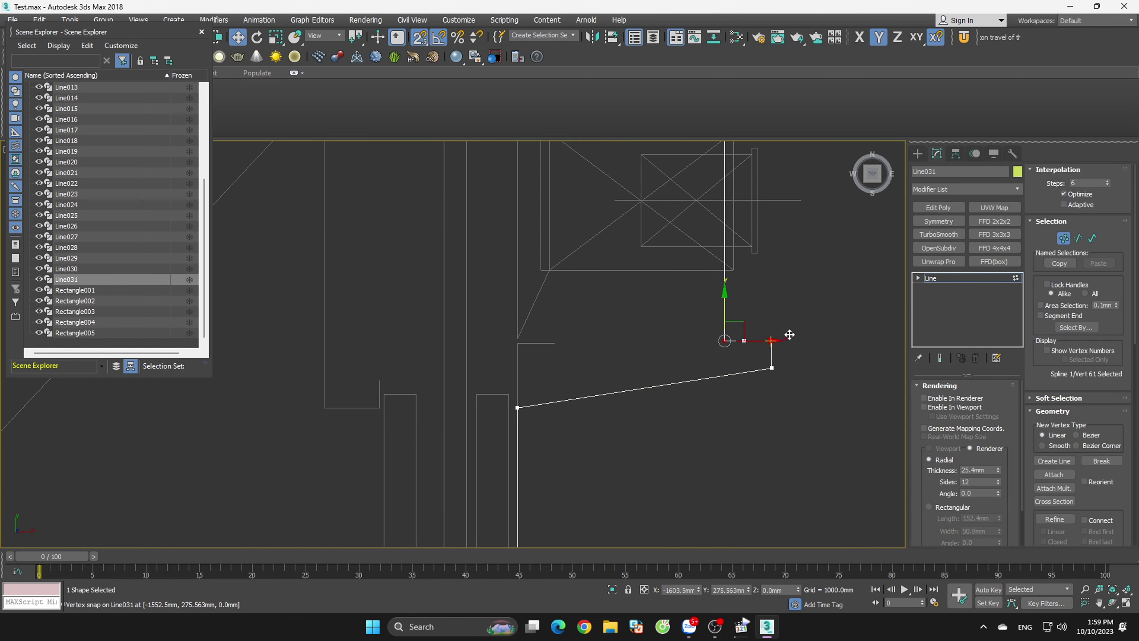
pyautogui.scroll(2, 764, 331)
pyautogui.scroll(1, 764, 332)
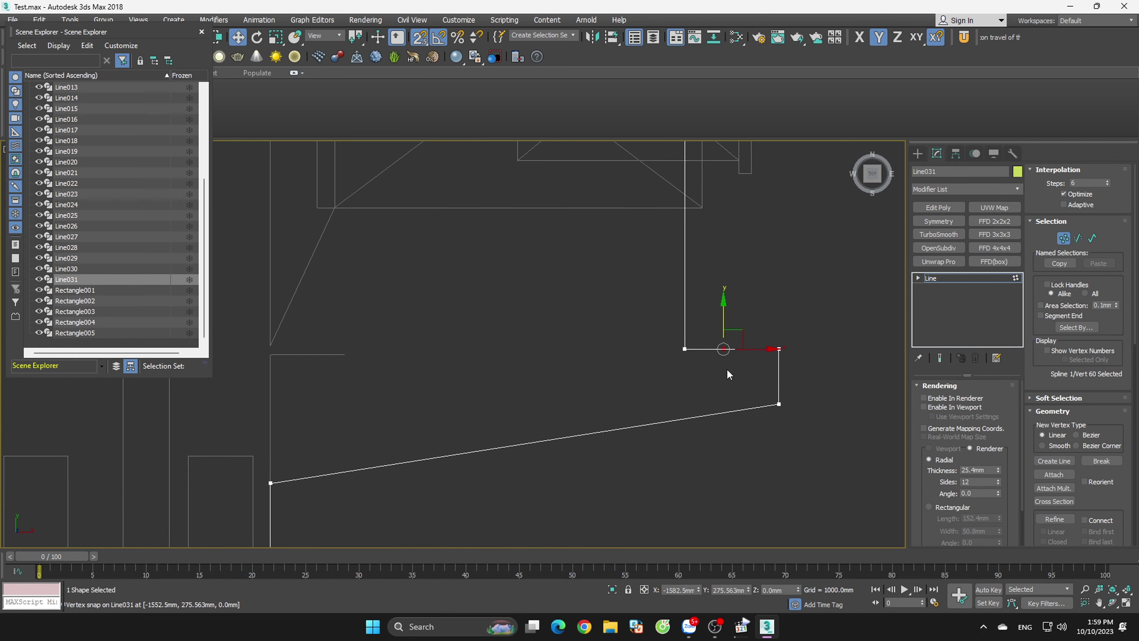
pyautogui.click(768, 381)
pyautogui.scroll(-2, 765, 385)
pyautogui.scroll(-3, 771, 396)
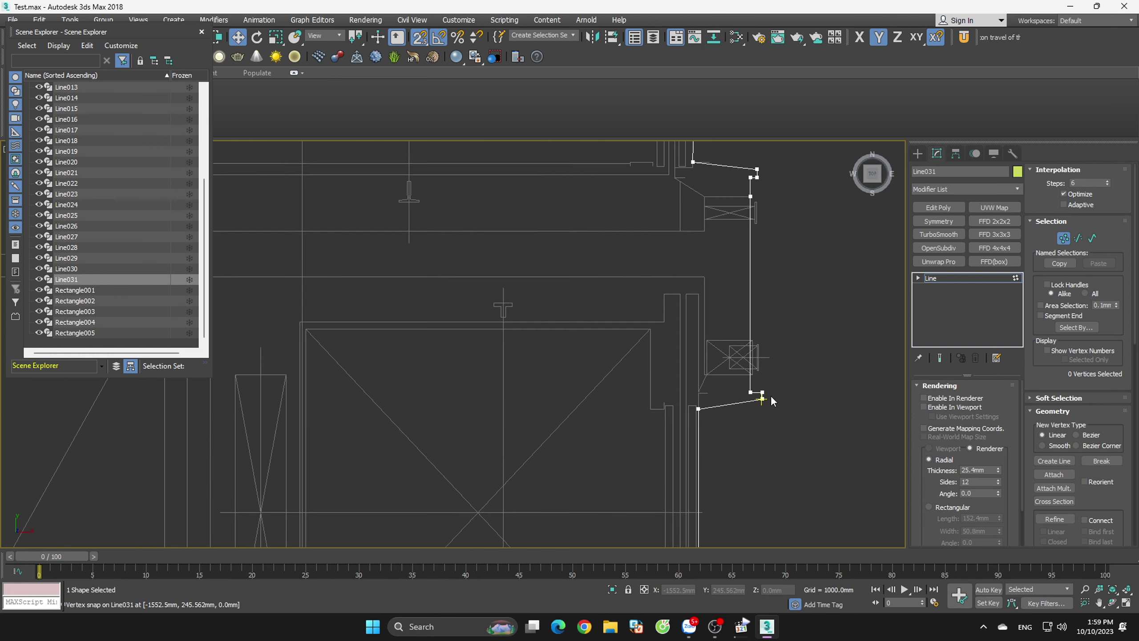
pyautogui.scroll(-1, 771, 395)
pyautogui.scroll(5, 757, 288)
# - Snap the Line031 vertex on the sloped edge onto the wall line
pyautogui.click(745, 288)
pyautogui.click(770, 331)
pyautogui.scroll(-4, 762, 411)
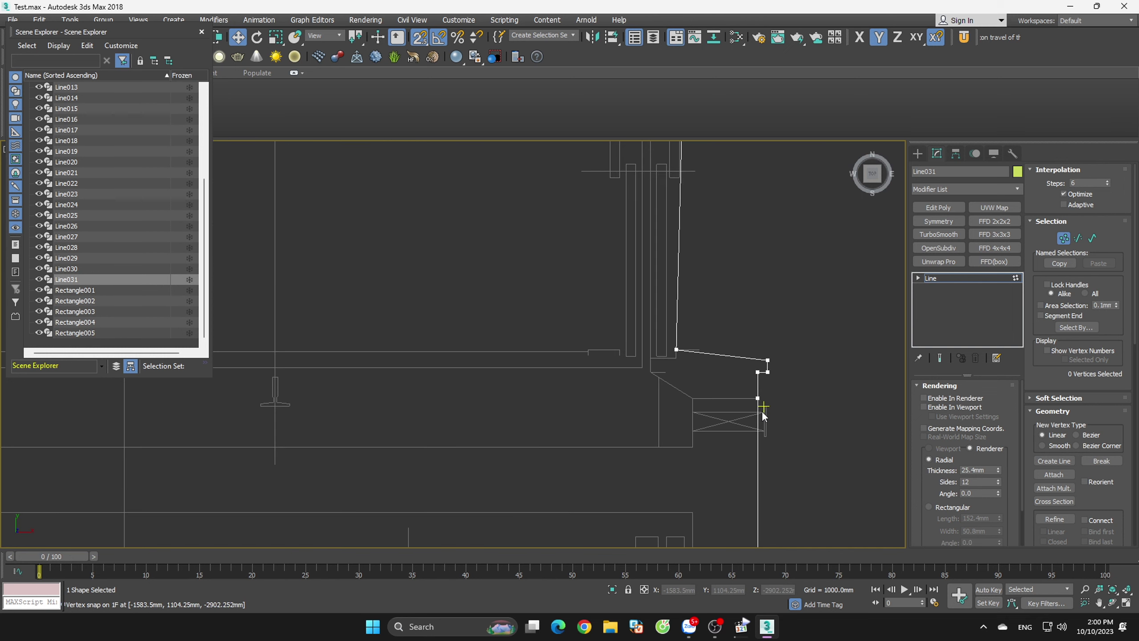
pyautogui.scroll(-2, 715, 491)
pyautogui.scroll(-2, 715, 491)
pyautogui.click(712, 486)
pyautogui.moveTo(712, 486); pyautogui.dragTo(703, 303)
pyautogui.scroll(5, 727, 522)
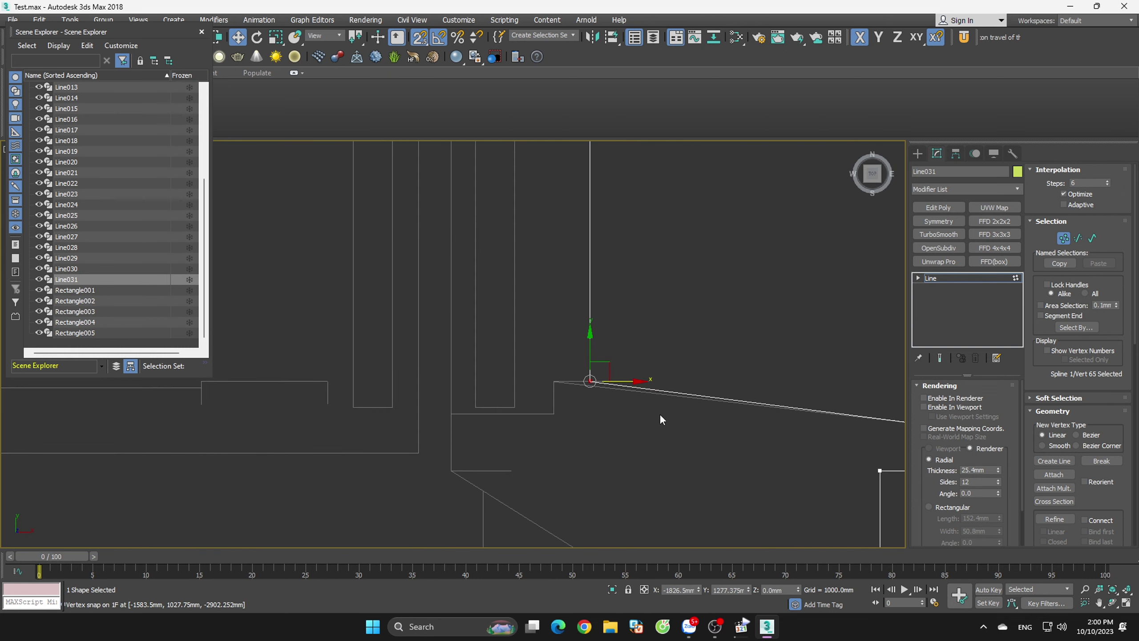
pyautogui.scroll(2, 548, 350)
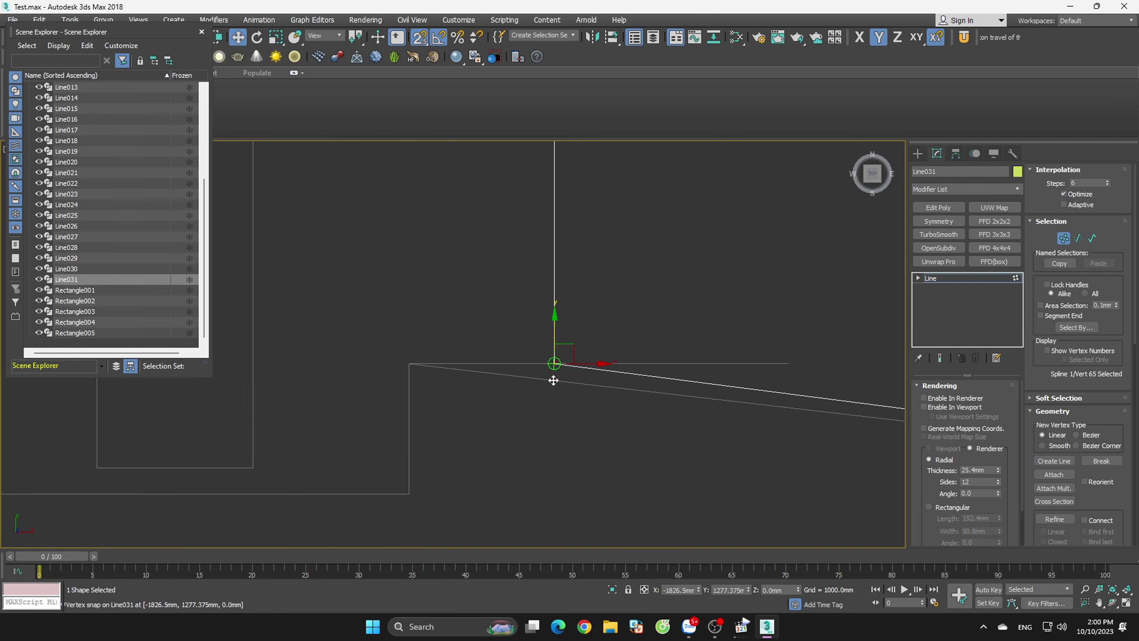
pyautogui.scroll(3, 555, 372)
# - Move another Line031 corner vertex onto its wall corner, then deselect
pyautogui.moveTo(556, 370); pyautogui.dragTo(561, 376)
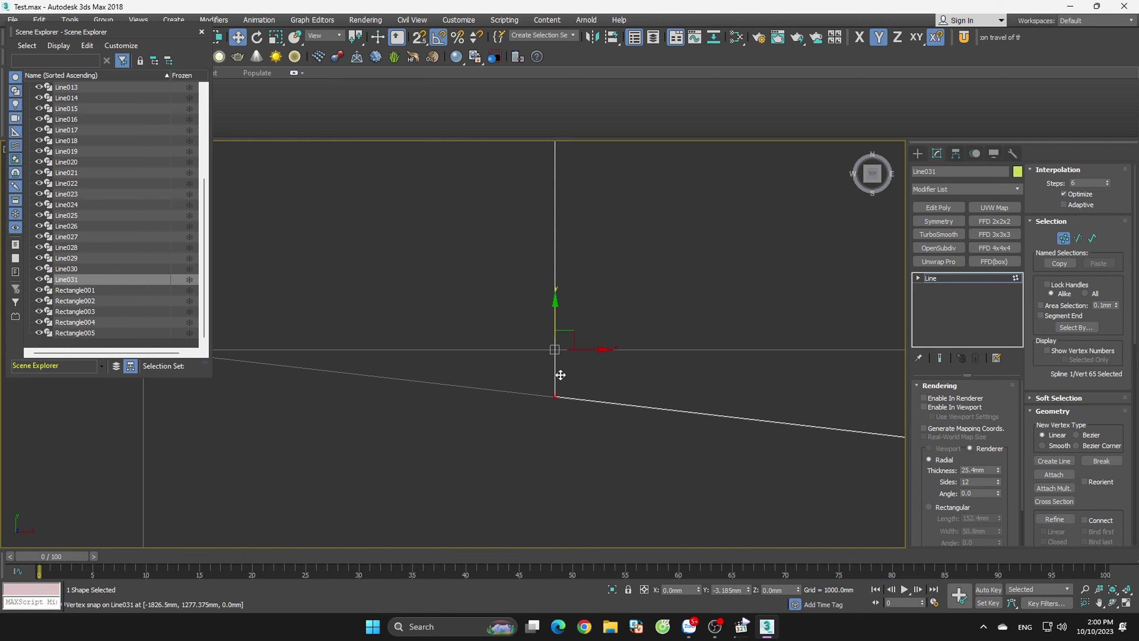
pyautogui.click(571, 463)
pyautogui.scroll(-2, 571, 462)
pyautogui.scroll(-2, 600, 474)
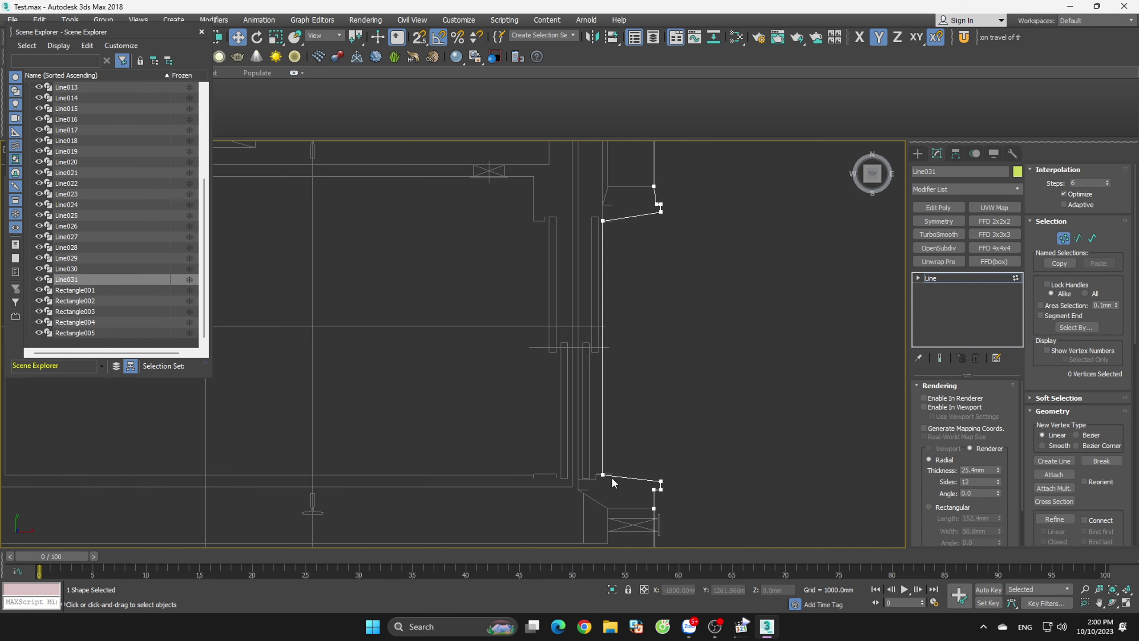
pyautogui.scroll(-3, 612, 477)
pyautogui.scroll(3, 654, 323)
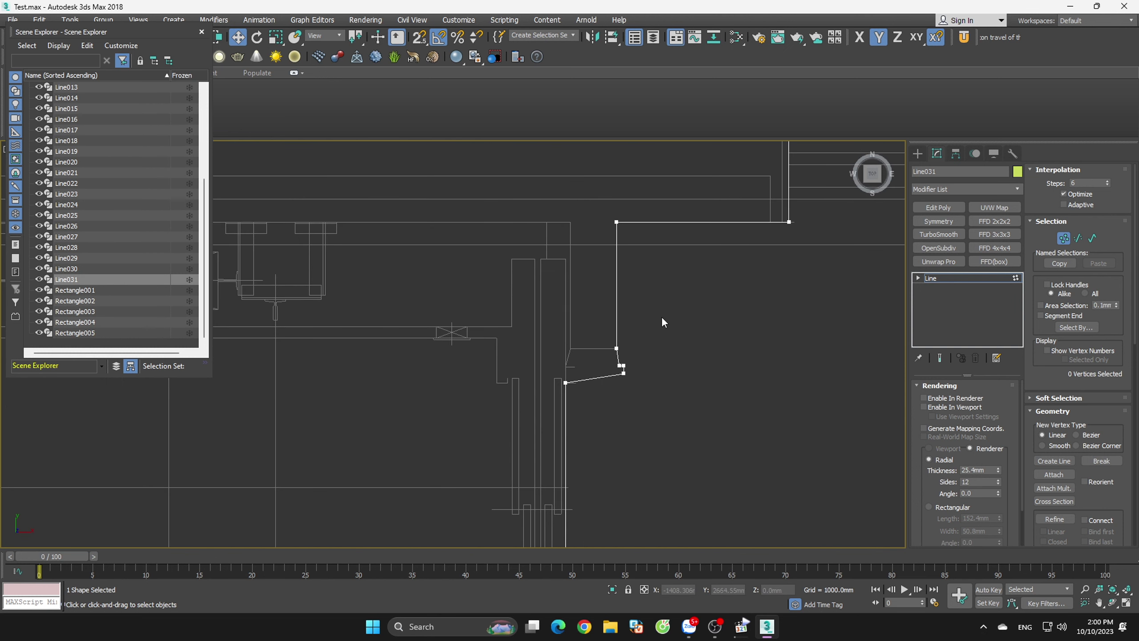
pyautogui.scroll(3, 661, 315)
pyautogui.scroll(2, 628, 341)
pyautogui.click(627, 326)
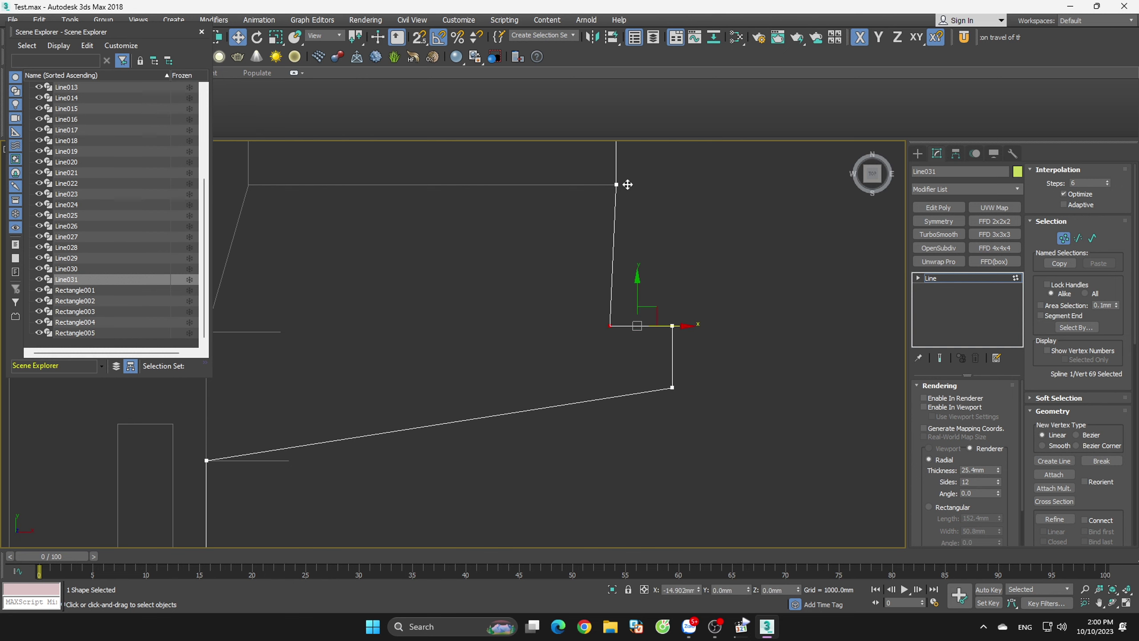
pyautogui.click(641, 198)
pyautogui.scroll(-5, 786, 301)
# - Exit vertex editing on Line031, deselect it, and zoom around the floor plan
pyautogui.click(1063, 244)
pyautogui.click(648, 318)
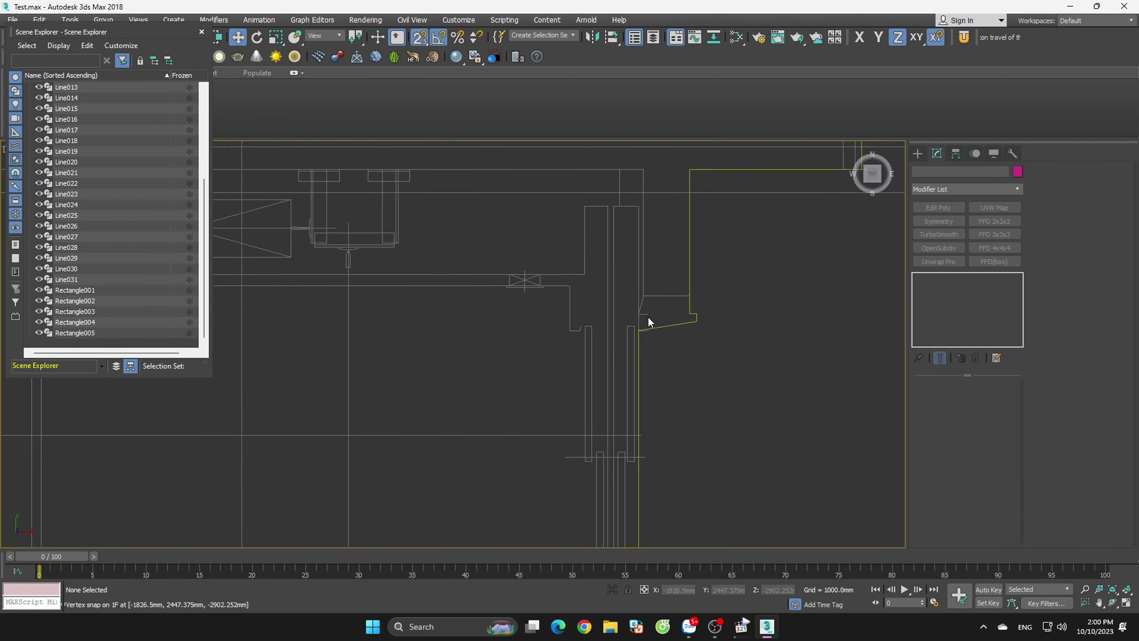
pyautogui.scroll(-3, 703, 328)
pyautogui.scroll(-3, 713, 329)
pyautogui.scroll(2, 757, 414)
pyautogui.scroll(3, 620, 372)
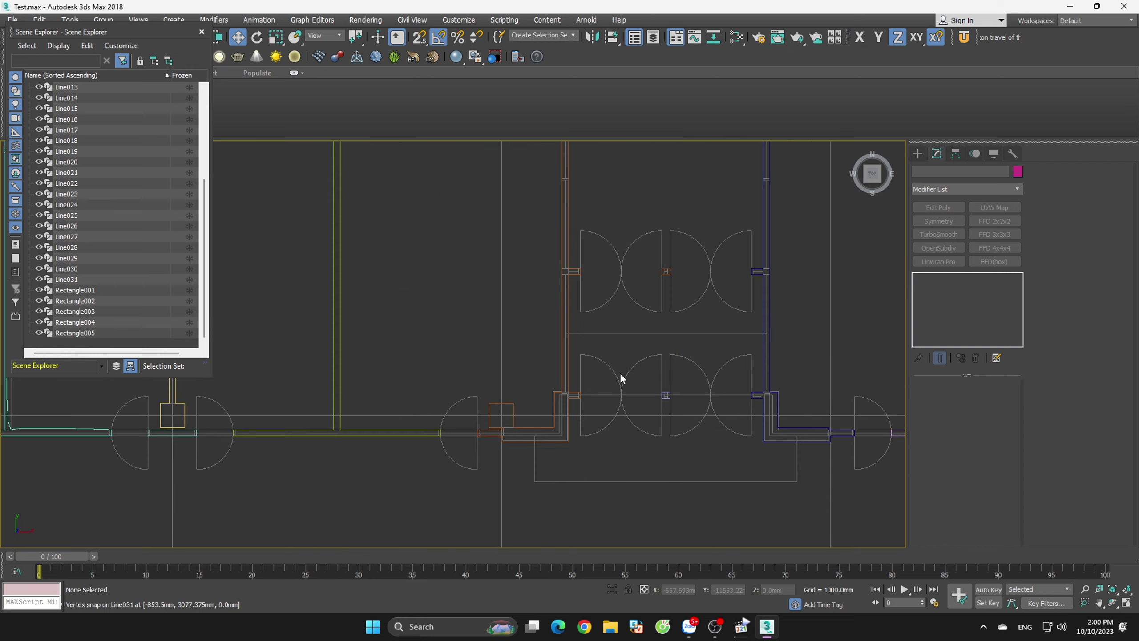
pyautogui.scroll(2, 596, 410)
pyautogui.scroll(-2, 653, 340)
pyautogui.scroll(1, 673, 274)
pyautogui.scroll(-4, 673, 274)
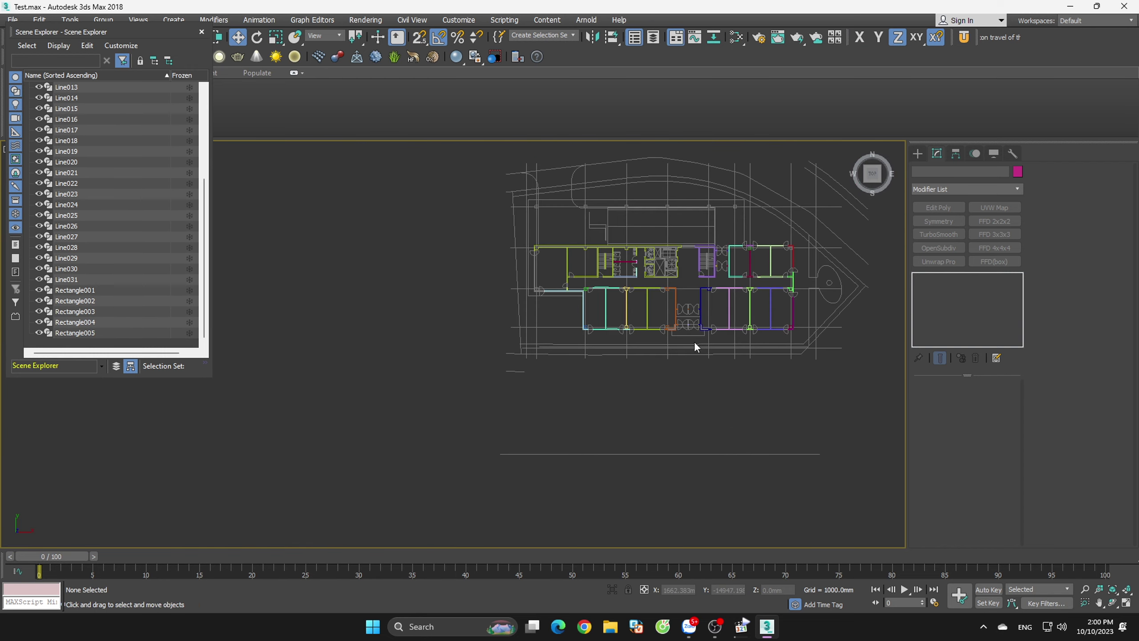
pyautogui.scroll(2, 694, 341)
pyautogui.scroll(2, 562, 294)
pyautogui.scroll(4, 342, 352)
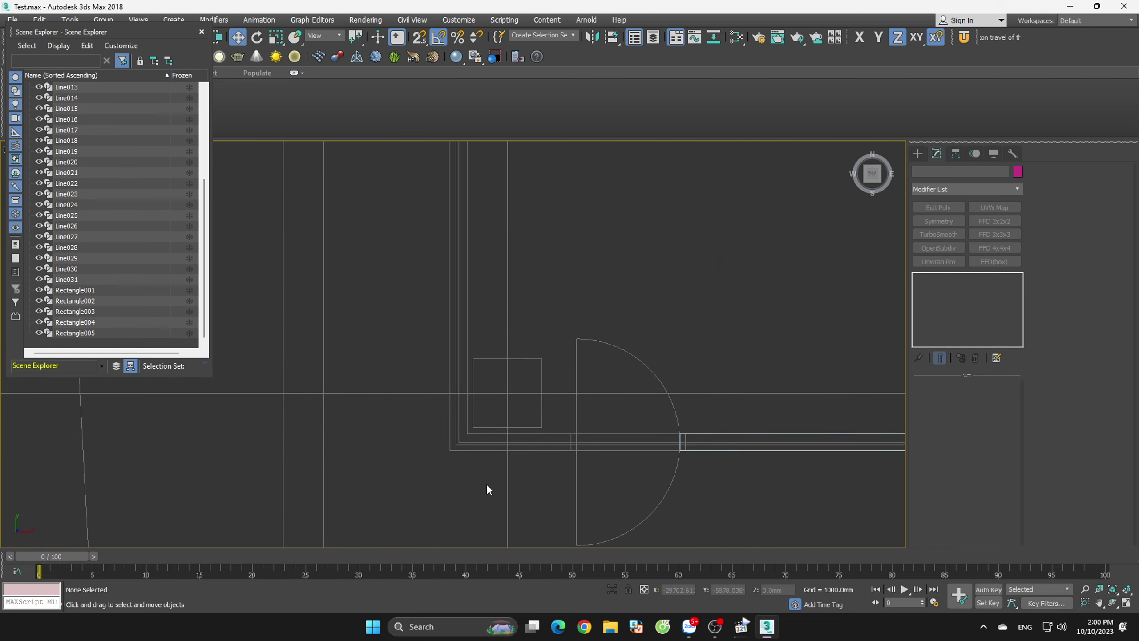
pyautogui.scroll(2, 486, 483)
pyautogui.scroll(2, 599, 485)
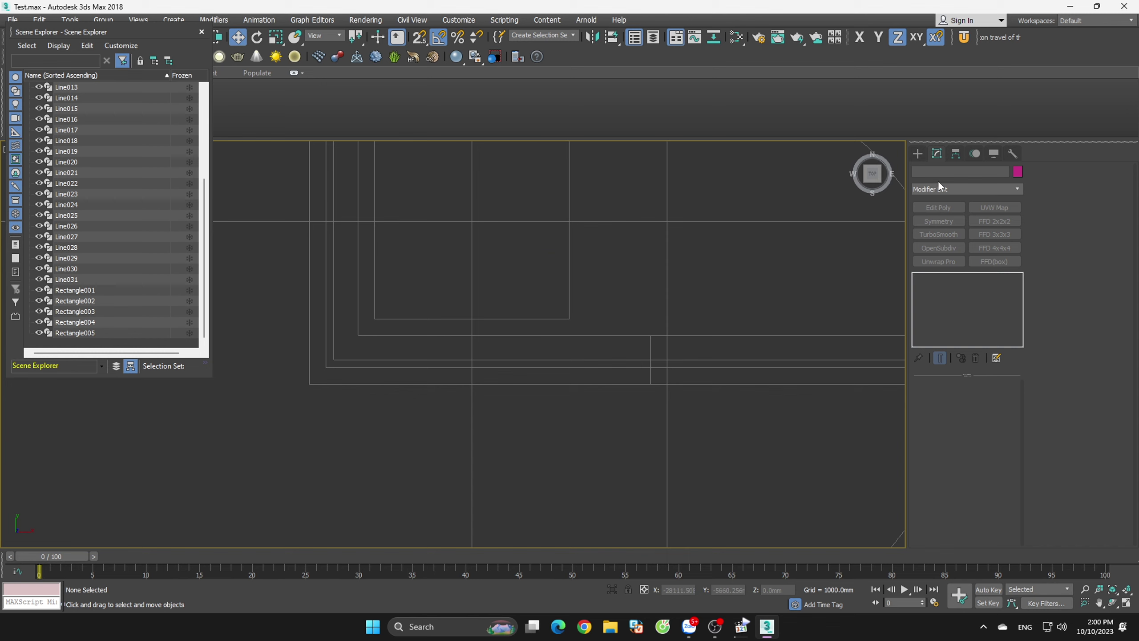
# - Show Create > Shapes > Splines, close Environment and Effects, and start a Line spline
pyautogui.click(917, 153)
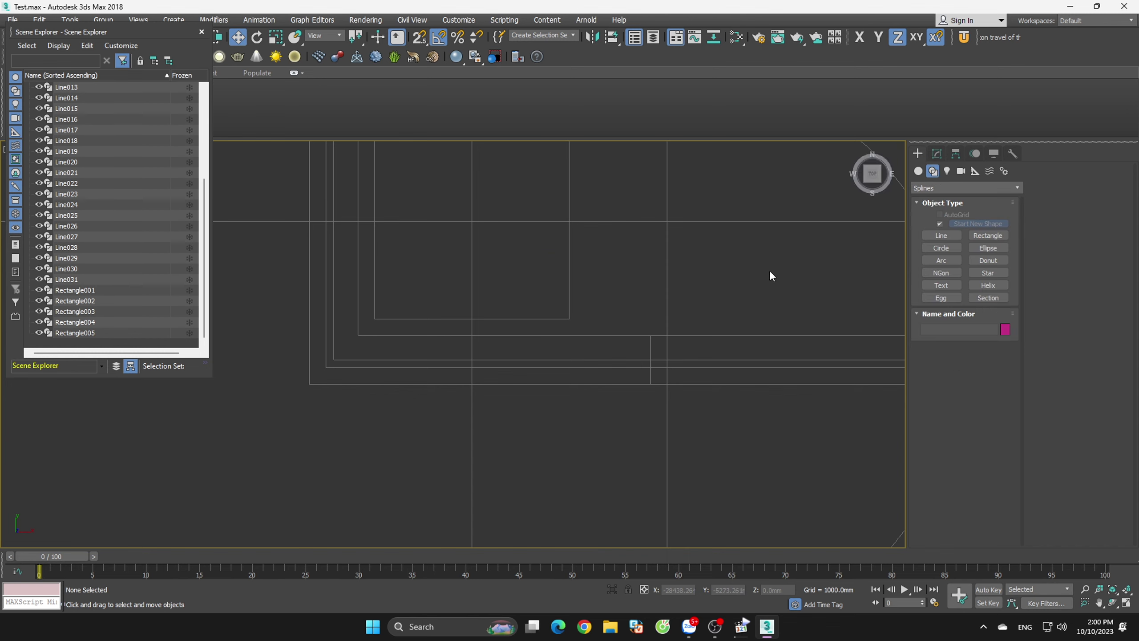
pyautogui.press('8')
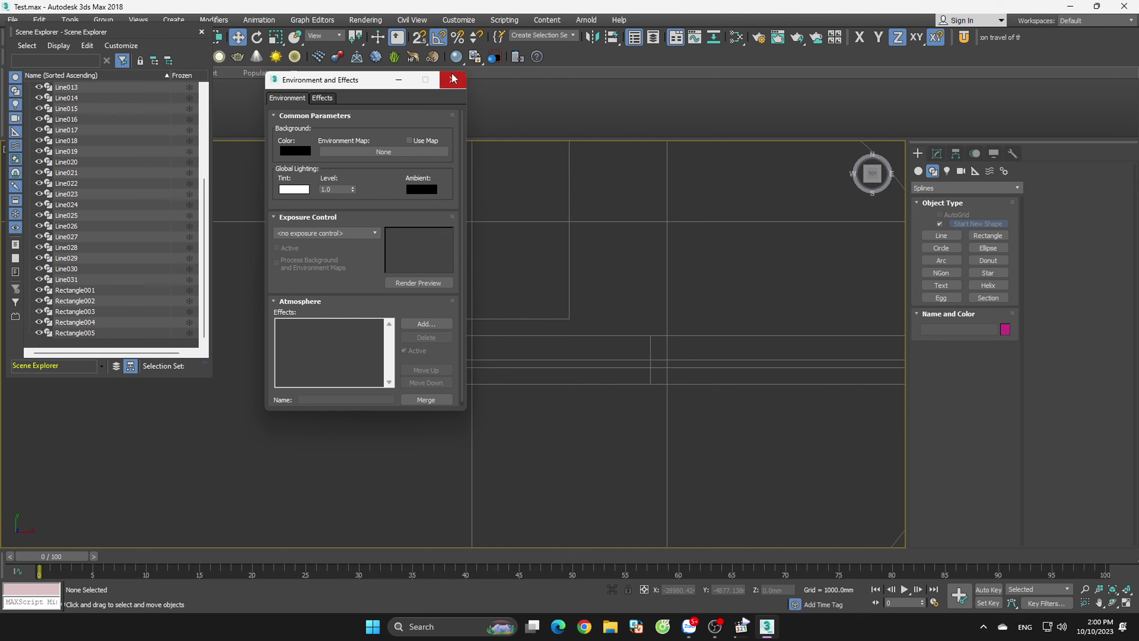
pyautogui.click(453, 79)
pyautogui.click(941, 235)
pyautogui.scroll(-2, 621, 355)
# - Turn on 2.5D vertex snap and place the first Line032 vertices around the room
pyautogui.scroll(2, 634, 358)
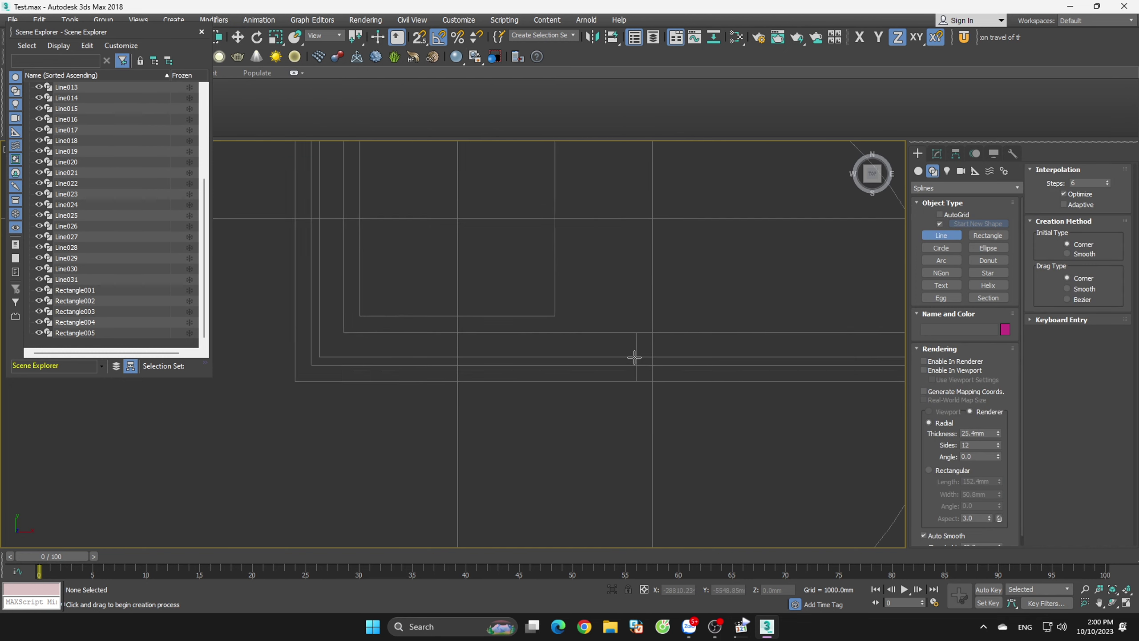
pyautogui.scroll(2, 634, 358)
pyautogui.press('s')
pyautogui.click(658, 321)
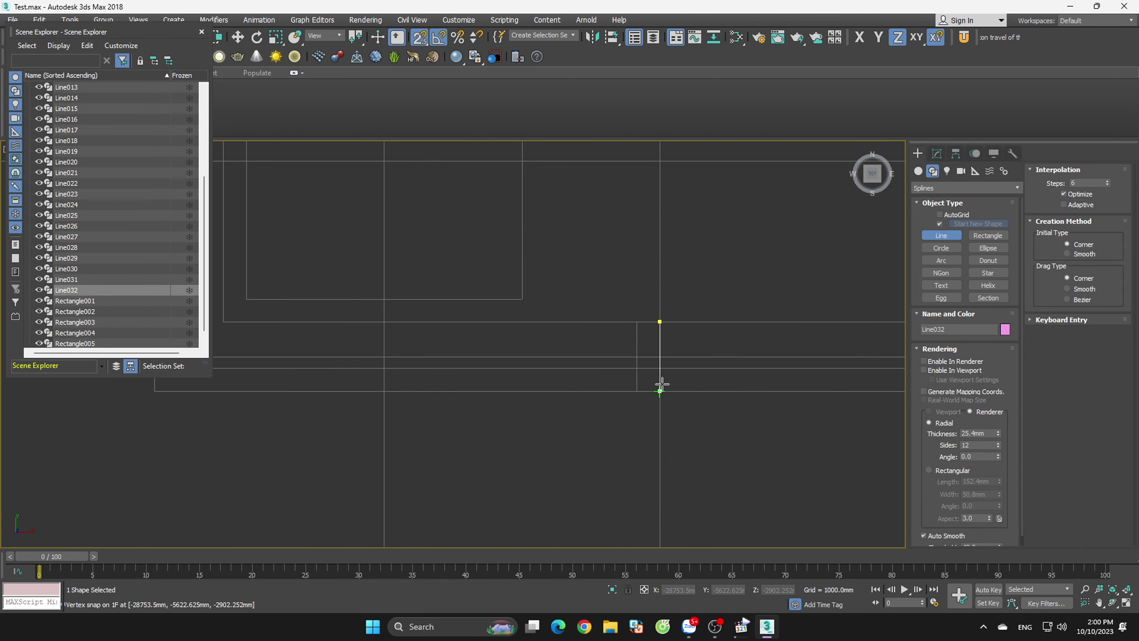
pyautogui.scroll(-2, 692, 440)
pyautogui.click(496, 422)
pyautogui.scroll(2, 533, 524)
pyautogui.scroll(-3, 533, 523)
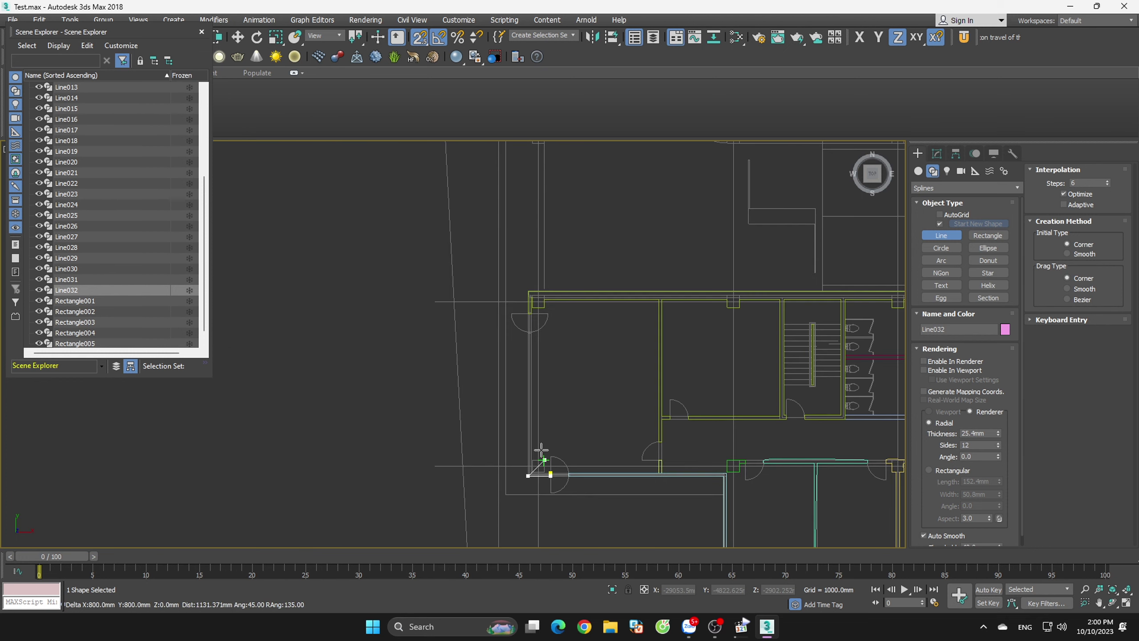
pyautogui.scroll(3, 542, 408)
pyautogui.scroll(3, 501, 440)
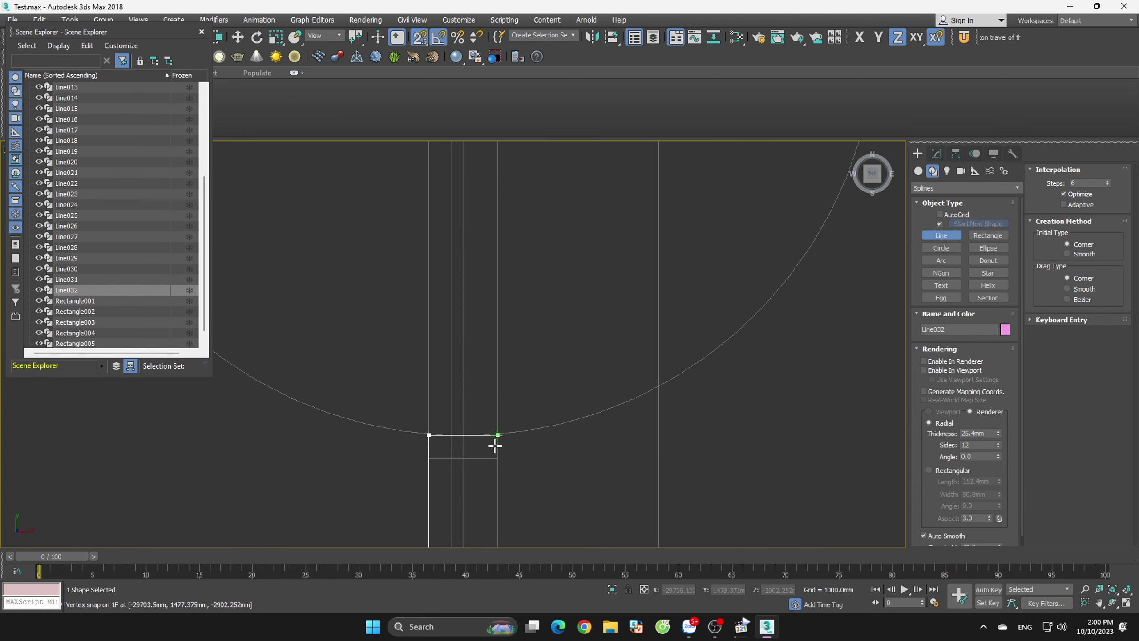
# - Add the door-arc and room-corner vertices, then close Line032 into a loop
pyautogui.click(497, 435)
pyautogui.scroll(-3, 508, 330)
pyautogui.scroll(2, 552, 438)
pyautogui.scroll(2, 587, 381)
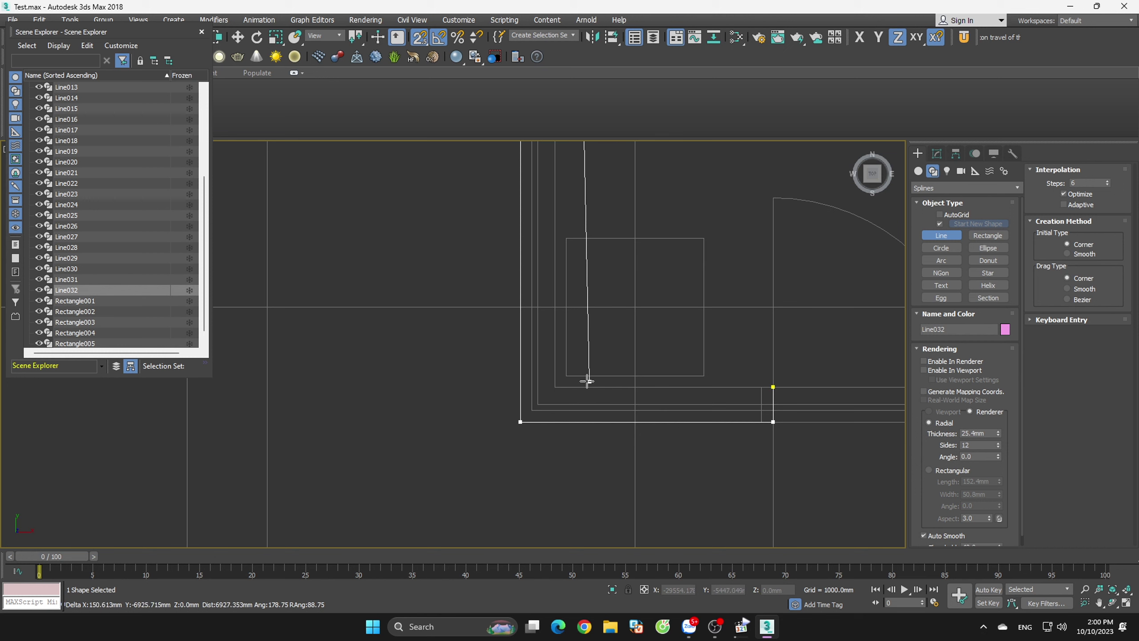
pyautogui.click(555, 387)
pyautogui.click(773, 387)
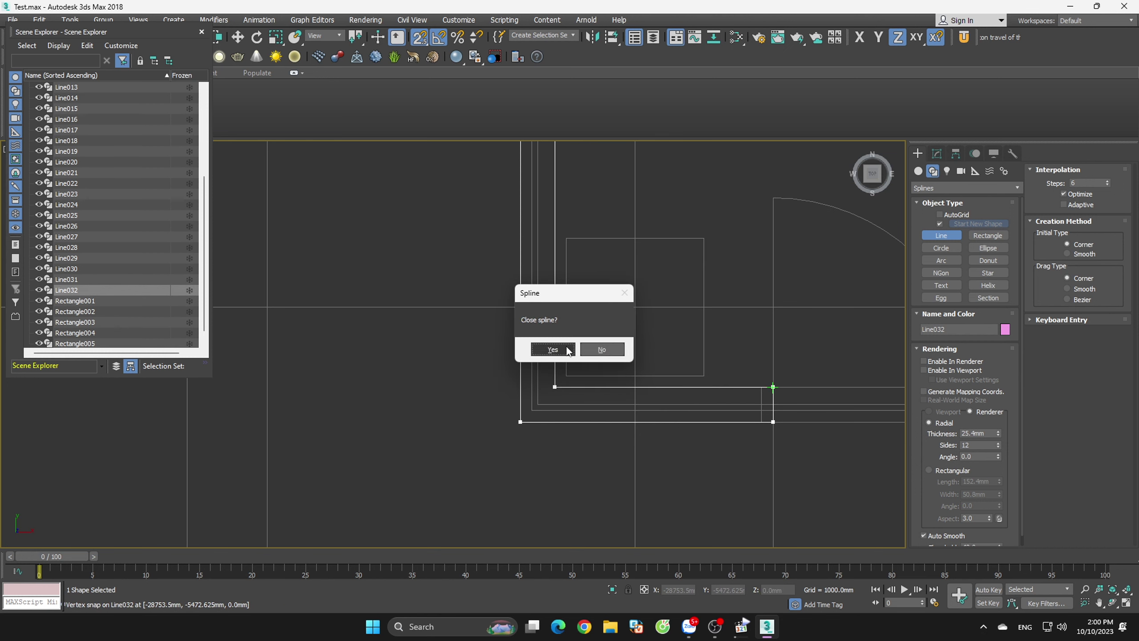
pyautogui.click(553, 350)
pyautogui.rightClick(715, 331)
# - Draw Rectangle006 over the adjacent room
pyautogui.click(988, 235)
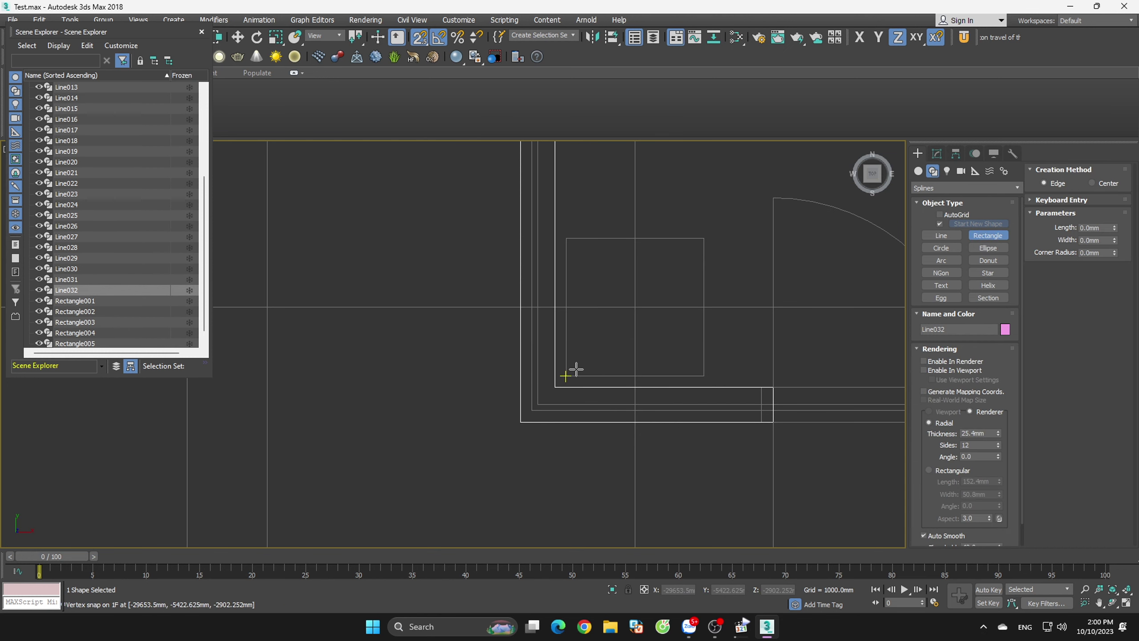
pyautogui.moveTo(567, 376); pyautogui.dragTo(704, 238)
pyautogui.rightClick(464, 416)
# - Deselect Rectangle006, toggle snapping off and back on, and pan to the site's right side
pyautogui.scroll(-6, 493, 395)
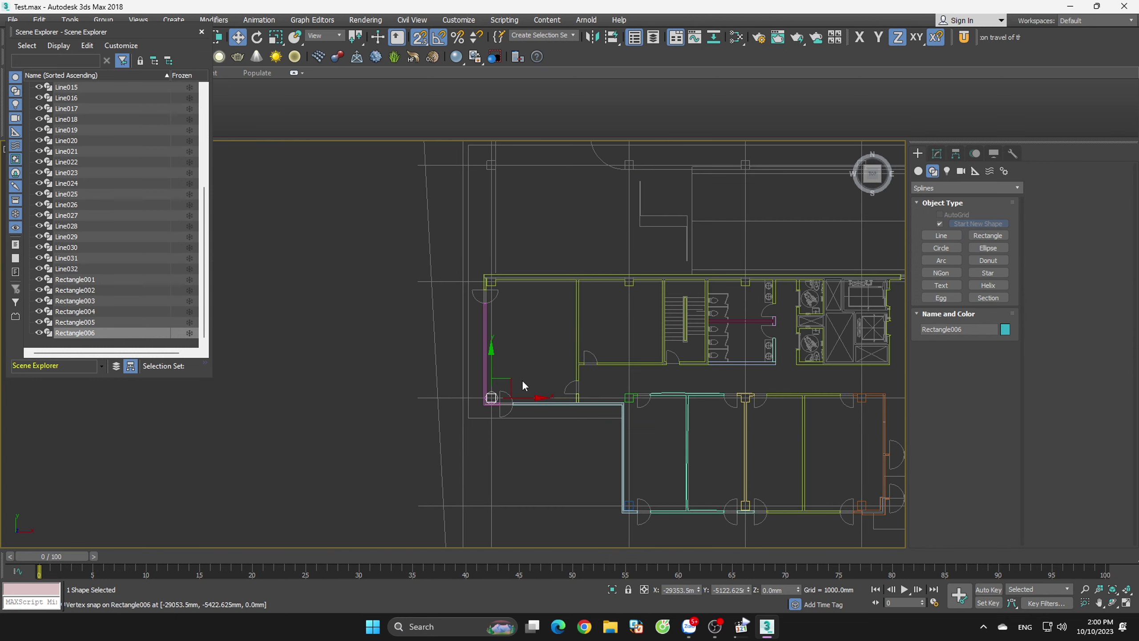
pyautogui.click(550, 338)
pyautogui.scroll(5, 771, 331)
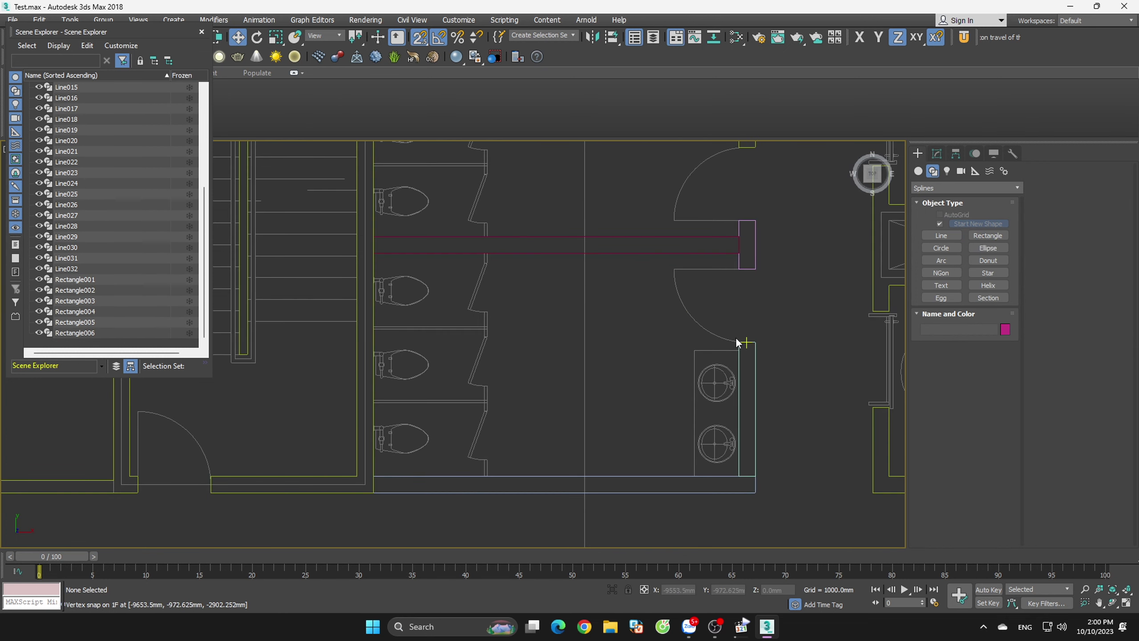
pyautogui.scroll(-5, 633, 367)
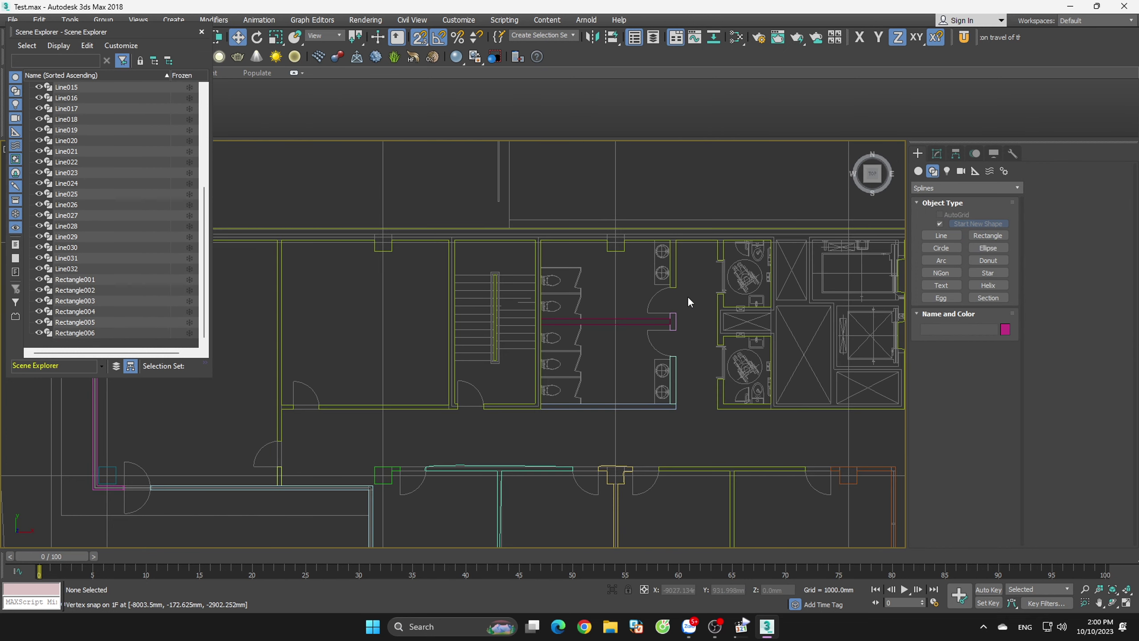
pyautogui.scroll(-5, 686, 301)
pyautogui.scroll(1, 664, 283)
pyautogui.press('s')
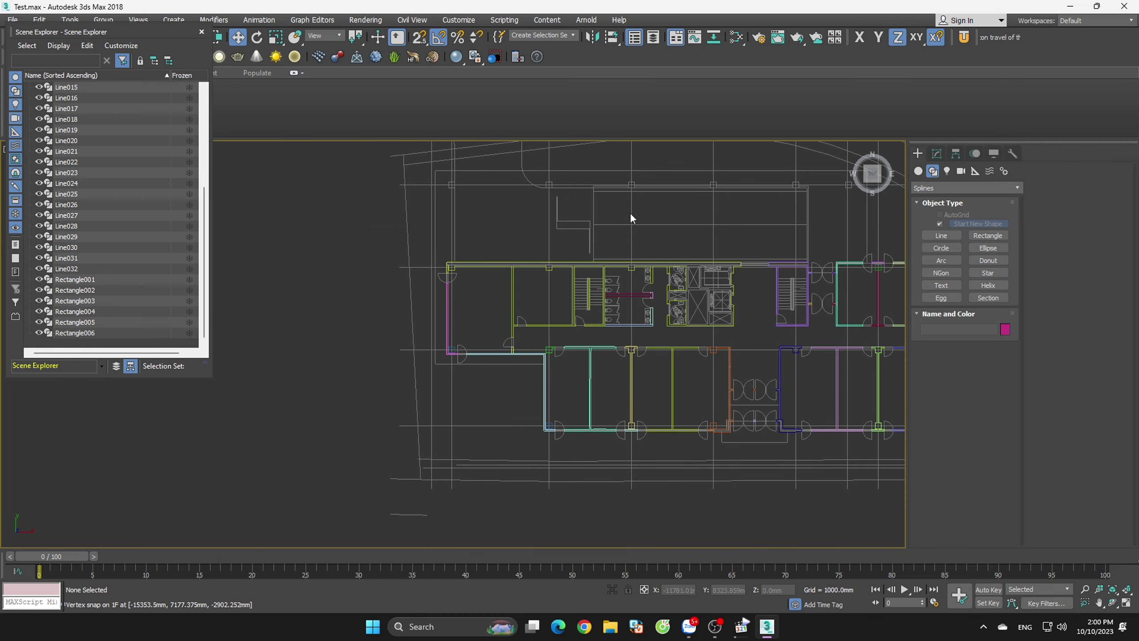
pyautogui.moveTo(693, 211); pyautogui.dragTo(564, 275, button='middle')
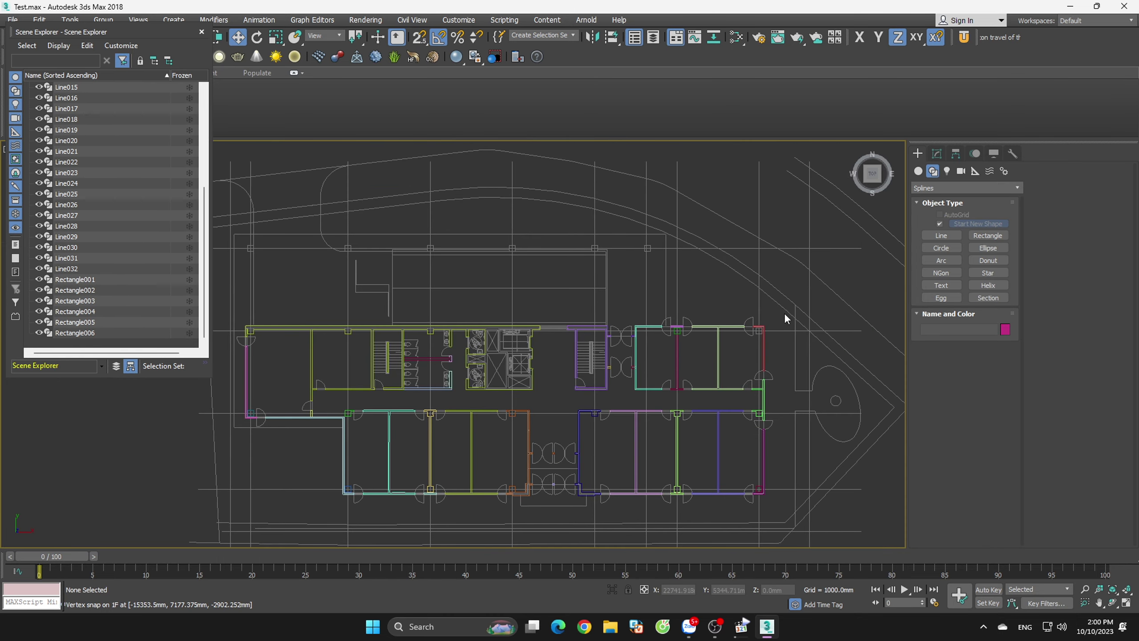
pyautogui.scroll(3, 794, 323)
pyautogui.press('s')
pyautogui.scroll(-3, 803, 330)
pyautogui.scroll(-2, 772, 310)
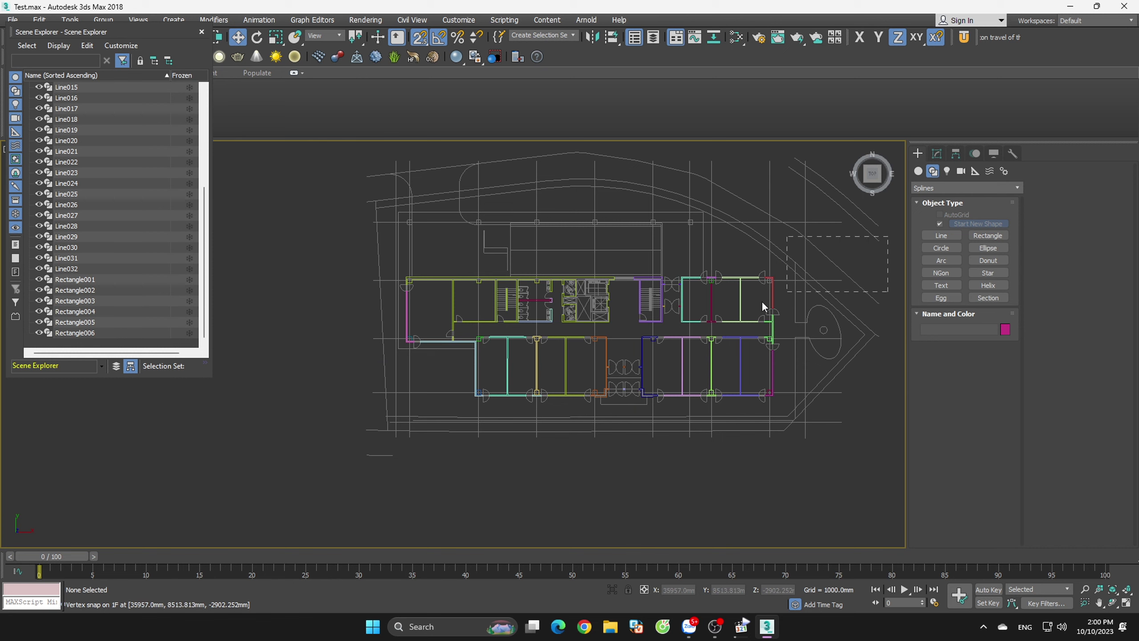
# - Isolate all the wall outline shapes, orbit to inspect them, then clear the selection
pyautogui.hotkey('ctrl', 'a')
pyautogui.hotkey('alt', 'q')
pyautogui.moveTo(543, 490)
pyautogui.keyDown('alt'); pyautogui.mouseDown(button='middle')
pyautogui.moveTo(554, 399)
pyautogui.moveTo(545, 431)
pyautogui.mouseUp(button='middle'); pyautogui.keyUp('alt')
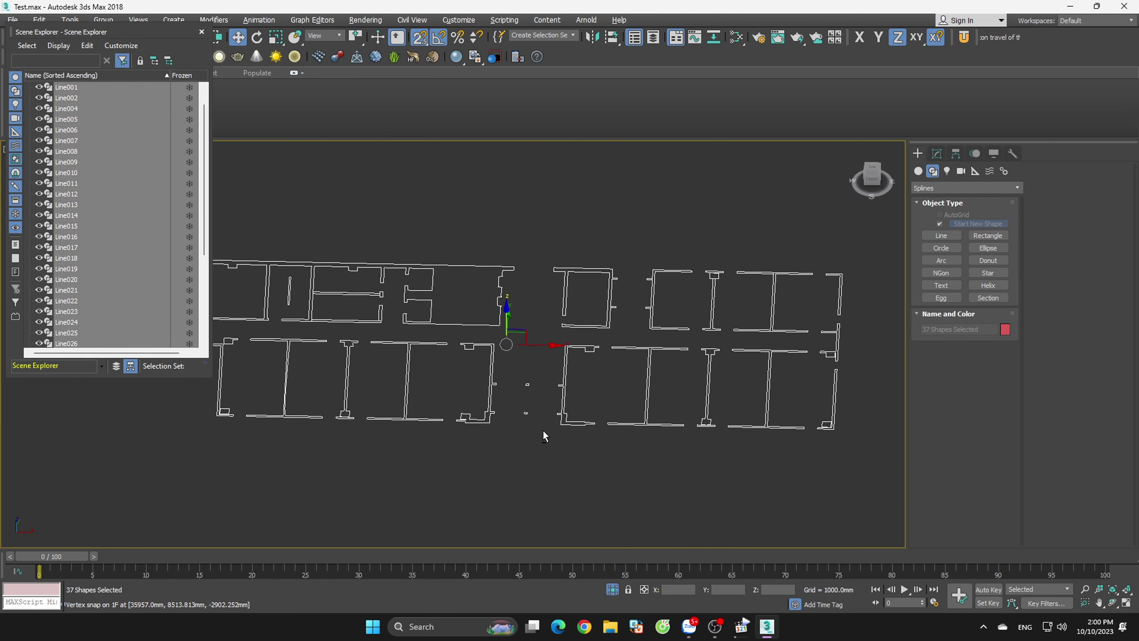
pyautogui.click(544, 432)
pyautogui.scroll(-2, 651, 453)
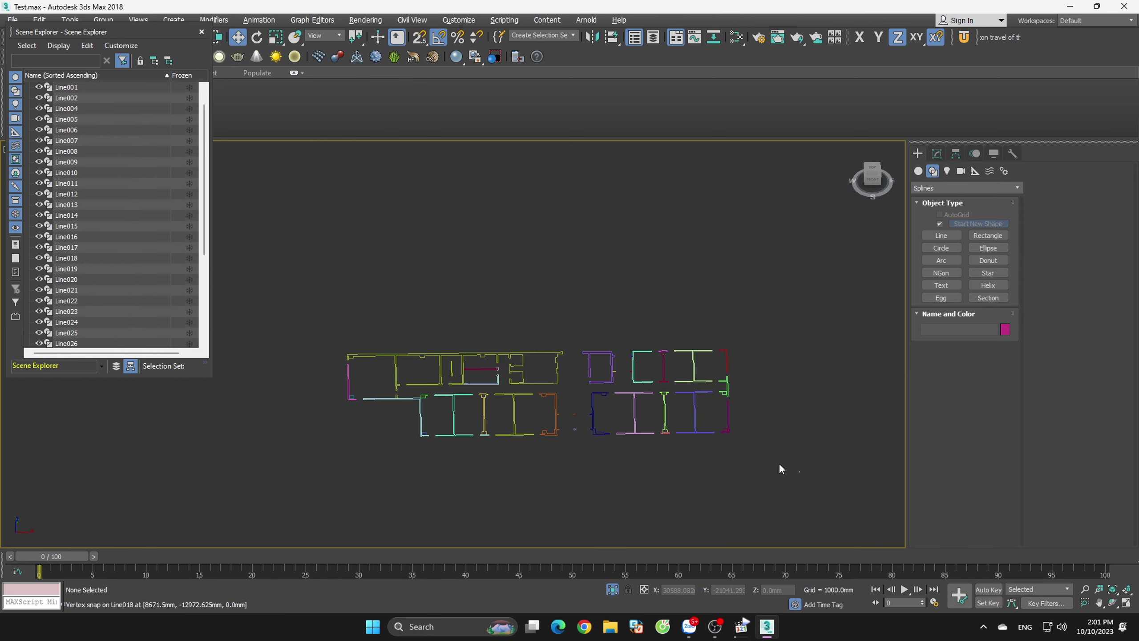
pyautogui.hotkey('ctrl', 'a')
pyautogui.hotkey('ctrl', 'd')
# - Attach every listed line into Line004 with Attach Mult. in the Modify panel
pyautogui.click(714, 352)
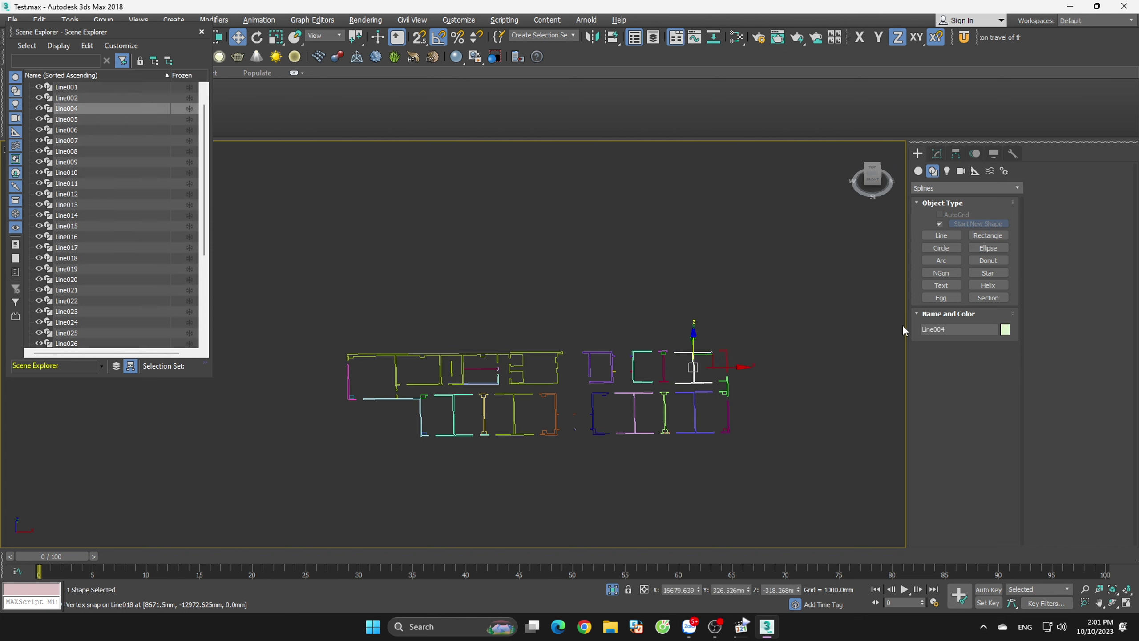
pyautogui.click(936, 153)
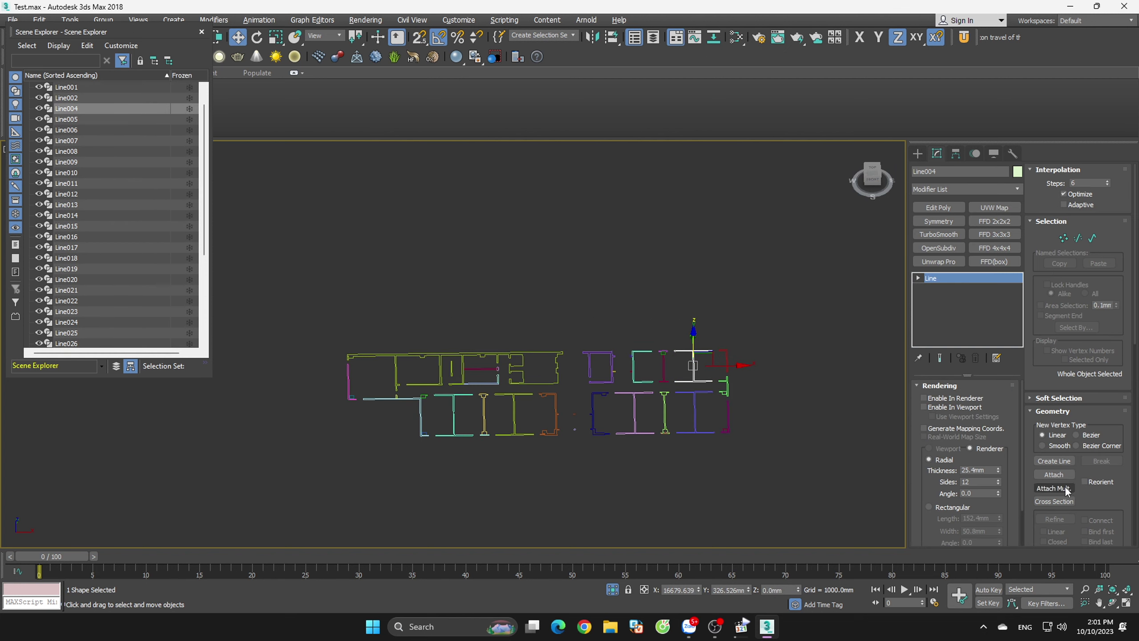
pyautogui.click(1065, 486)
pyautogui.hotkey('ctrl', 'a')
pyautogui.click(194, 328)
pyautogui.click(608, 376)
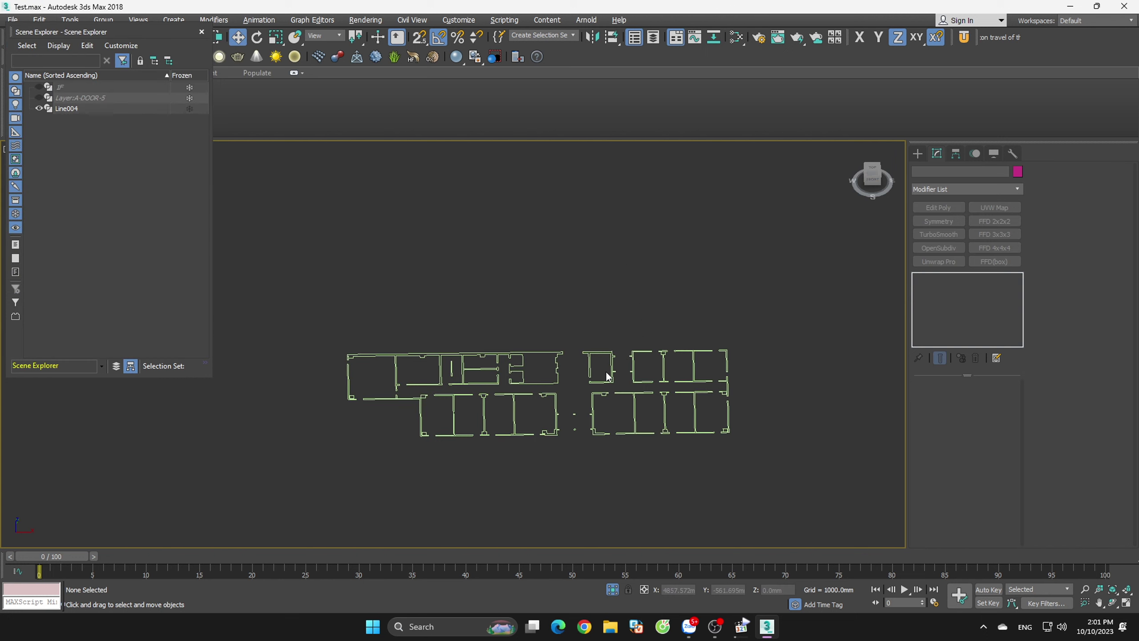
pyautogui.click(606, 381)
# - Switch to the Front view and zoom around the traced outlines
pyautogui.press('f')
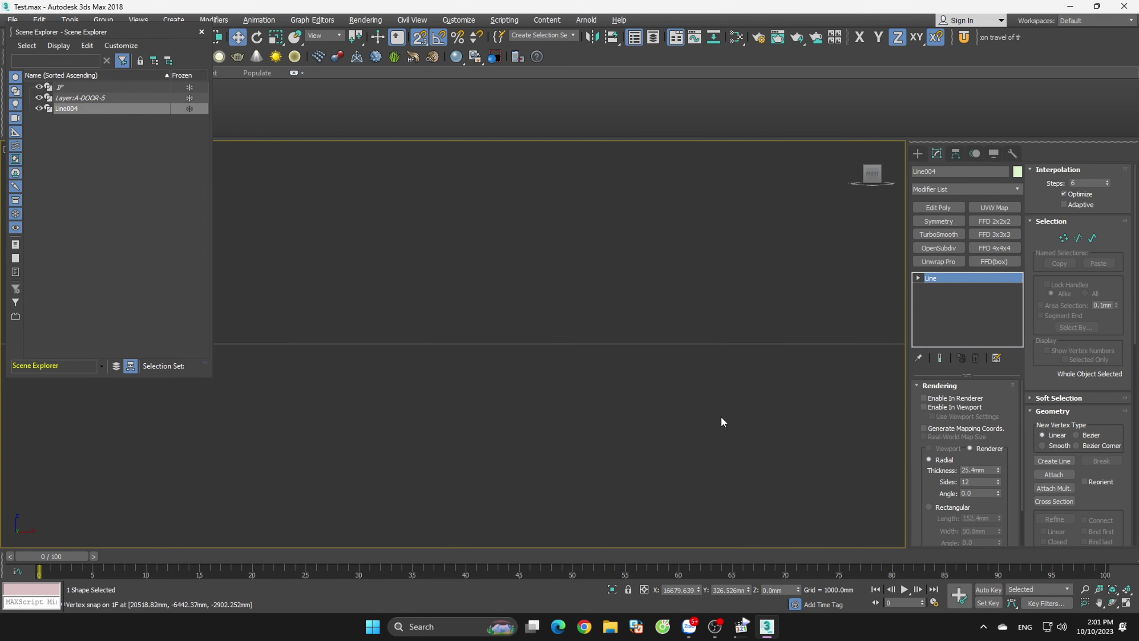
pyautogui.scroll(5, 772, 359)
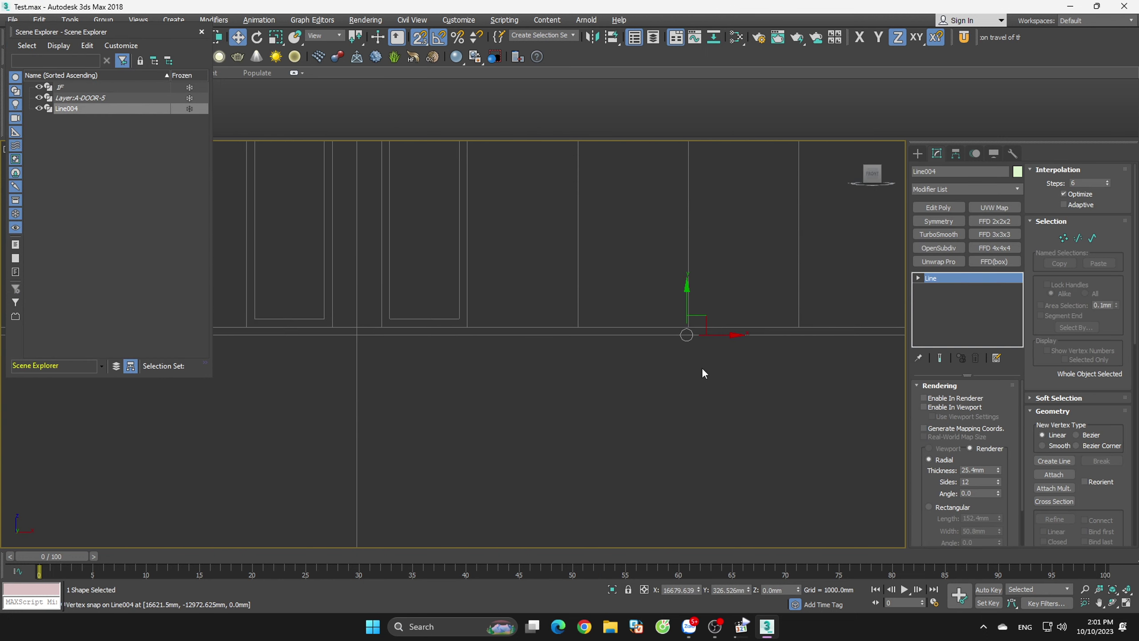
pyautogui.scroll(-3, 722, 377)
pyautogui.scroll(-2, 745, 383)
pyautogui.scroll(3, 772, 368)
pyautogui.scroll(2, 789, 319)
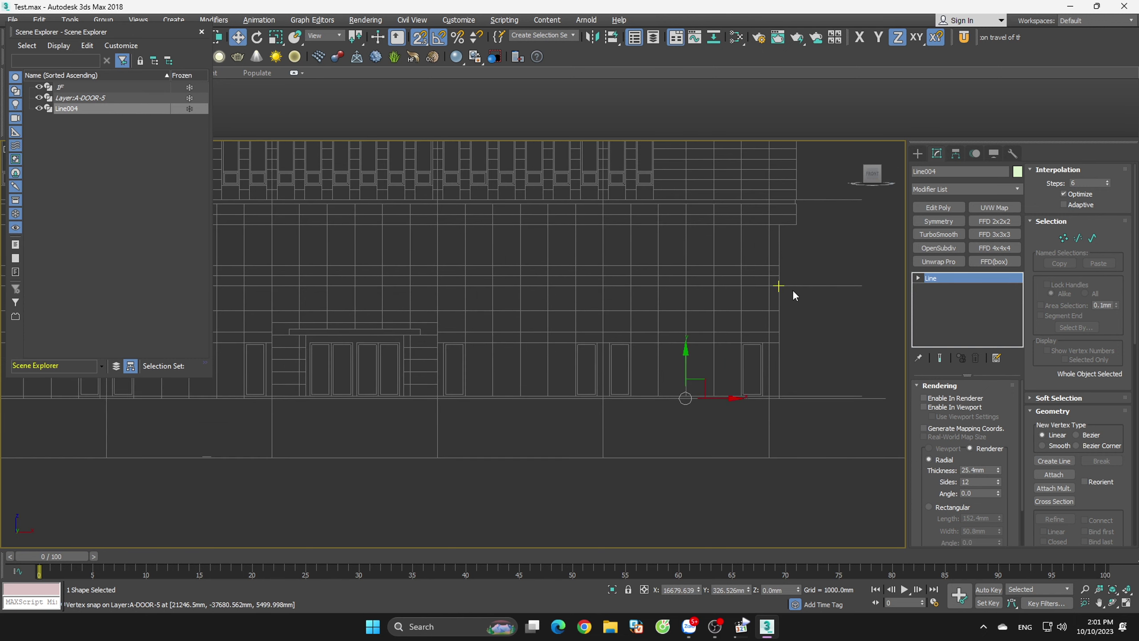
pyautogui.scroll(-3, 803, 323)
# - Deselect Line004 and bring up File Explorer from the taskbar
pyautogui.click(773, 456)
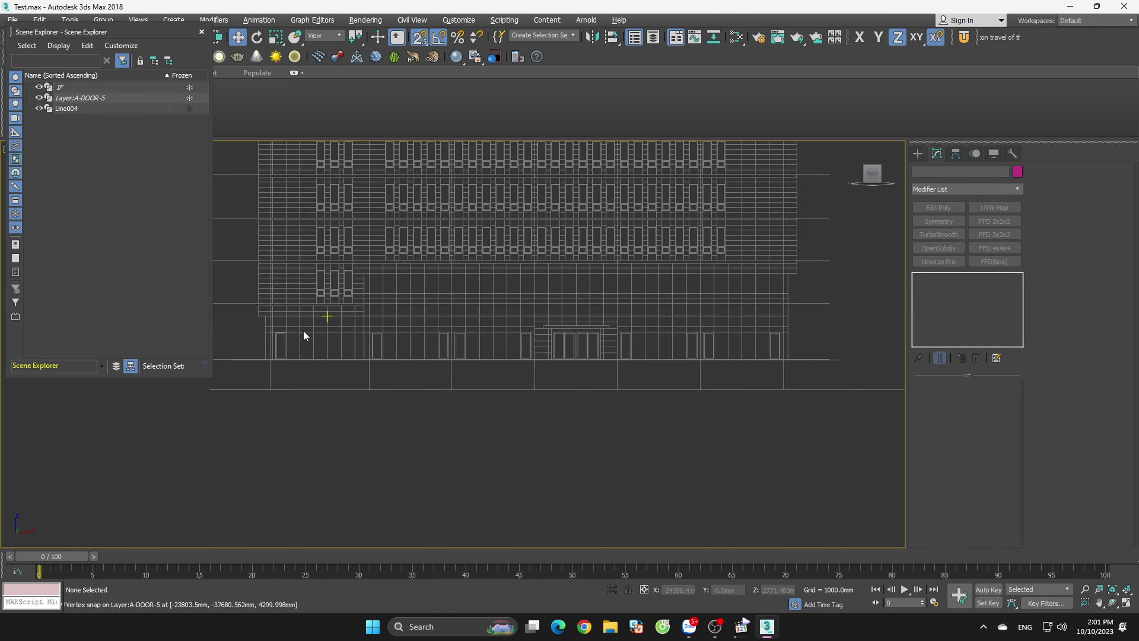
pyautogui.scroll(-2, 306, 350)
pyautogui.scroll(2, 337, 345)
pyautogui.scroll(2, 494, 373)
pyautogui.click(600, 412)
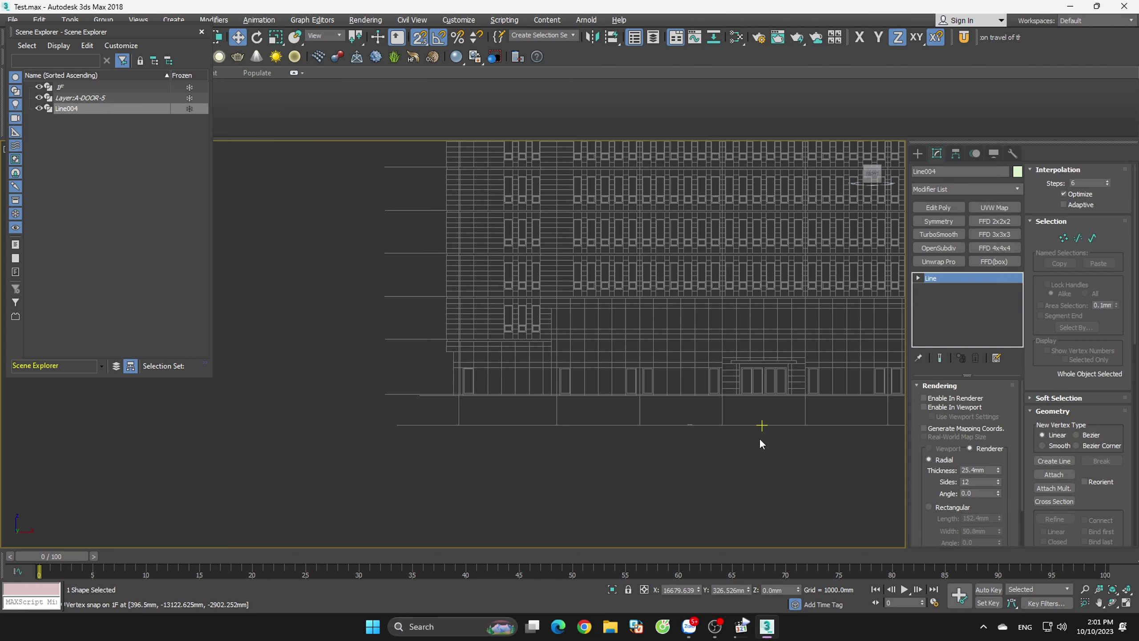
pyautogui.click(718, 502)
pyautogui.click(610, 626)
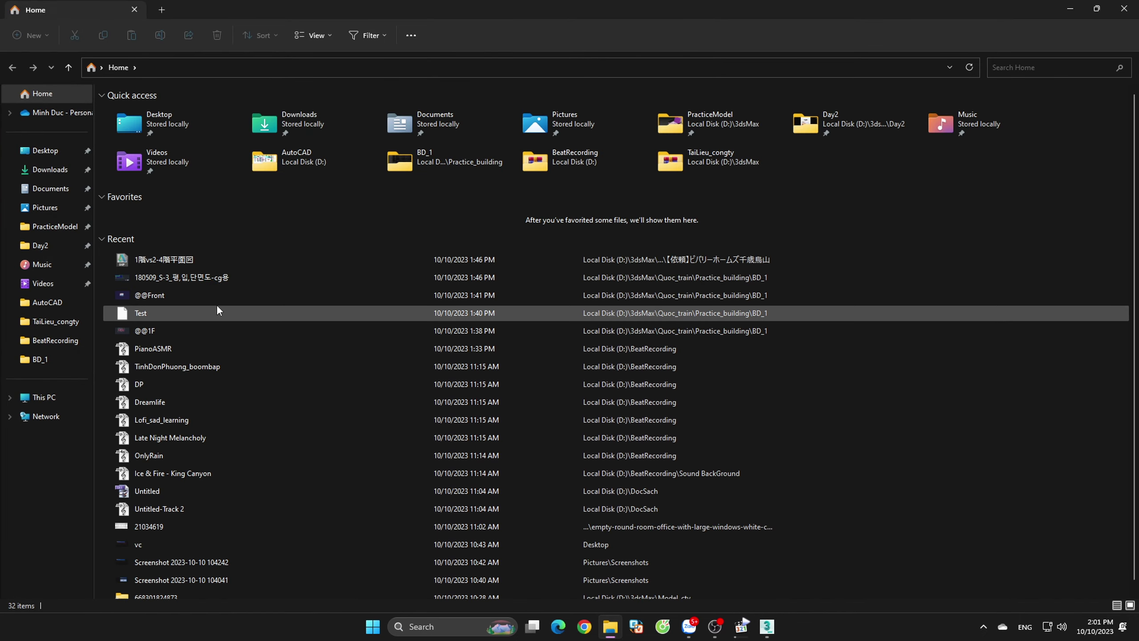
# - Navigate This PC > Local Disk (D:) > 3dsMax > Quoc_train > Practice_building > BD_1
pyautogui.click(43, 399)
pyautogui.doubleClick(345, 128)
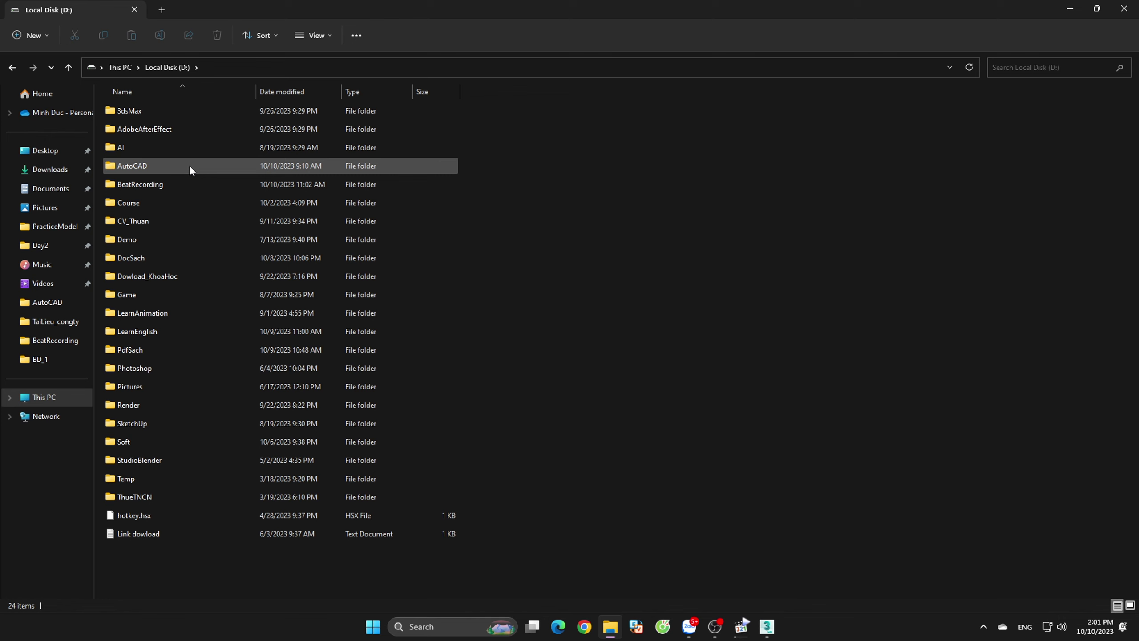
pyautogui.doubleClick(156, 110)
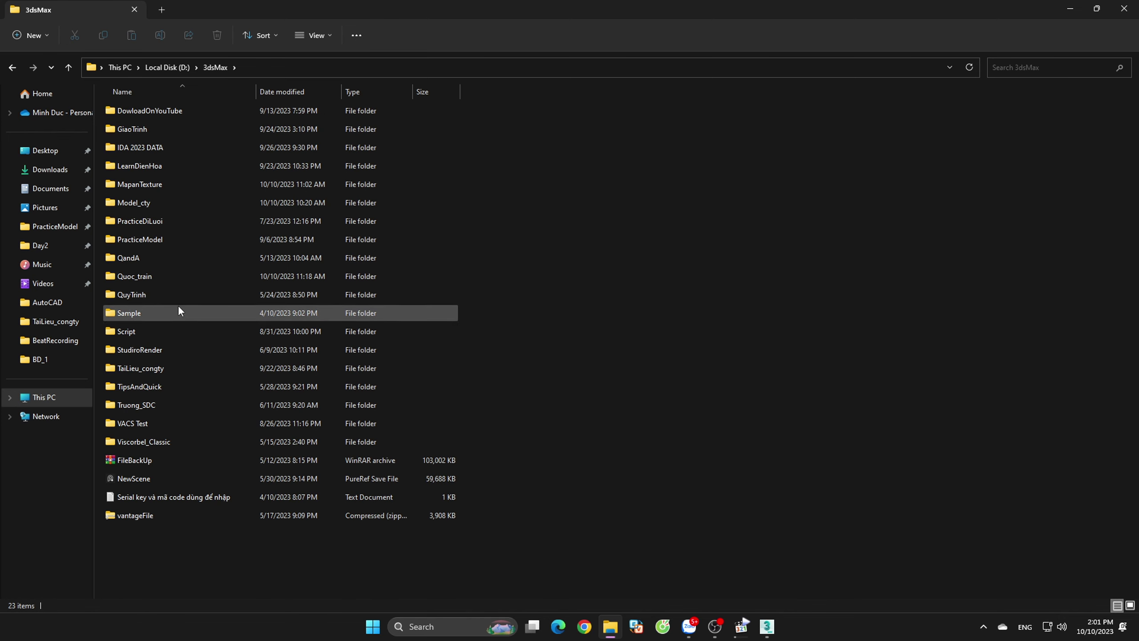
pyautogui.doubleClick(176, 275)
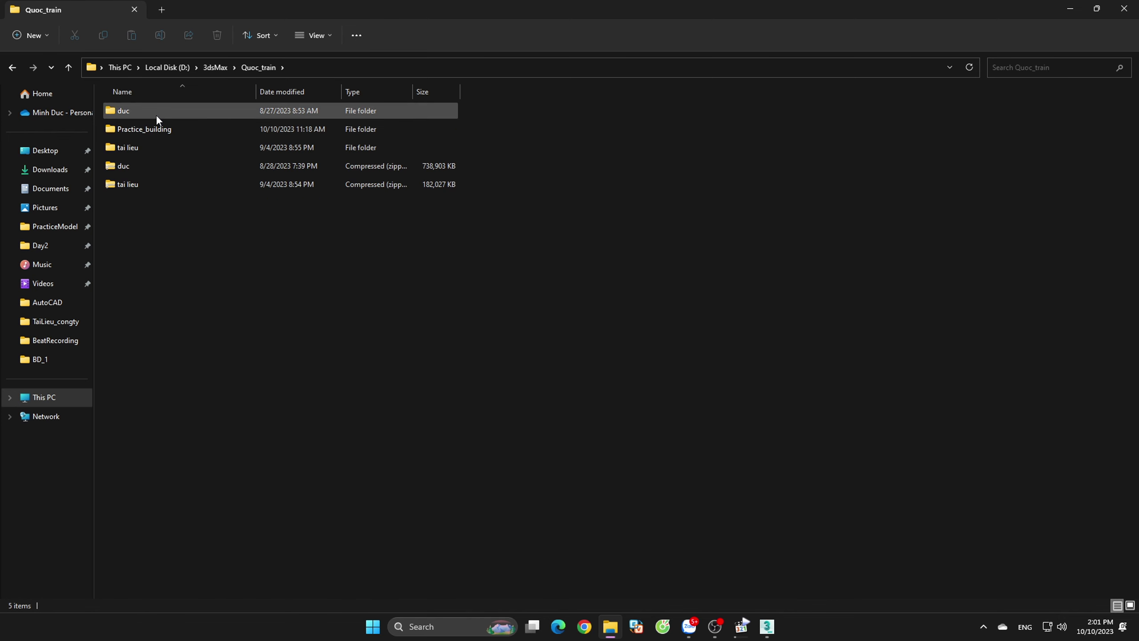
pyautogui.doubleClick(153, 135)
pyautogui.doubleClick(150, 112)
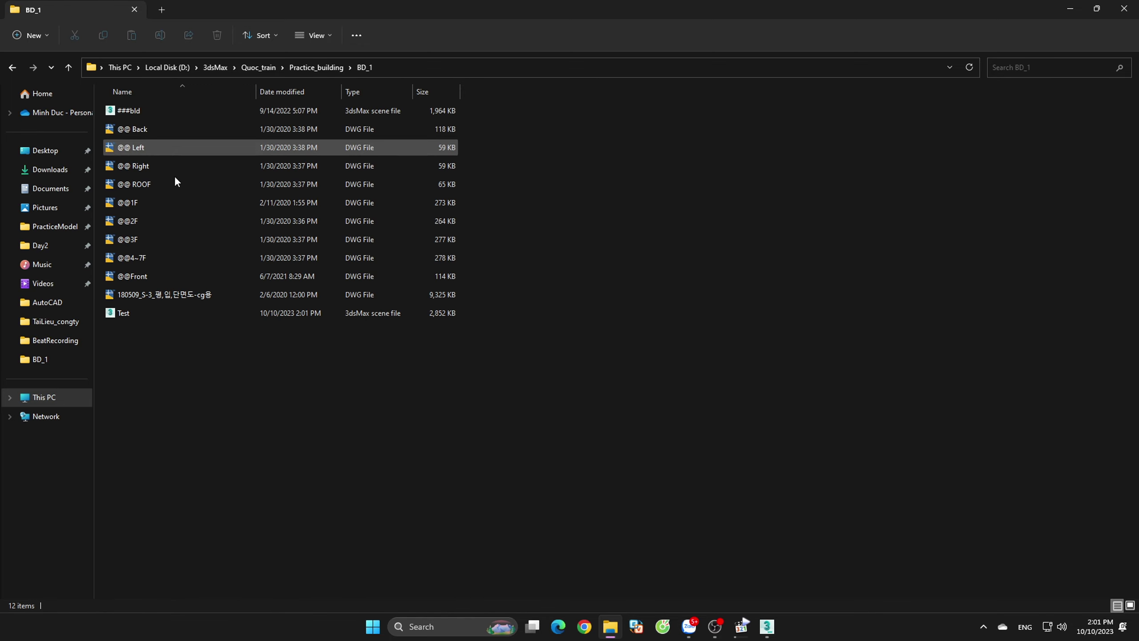
# - Open the 180509_S-3 DWG, continuing past the non-Autodesk file and missing SHX prompts
pyautogui.click(171, 297)
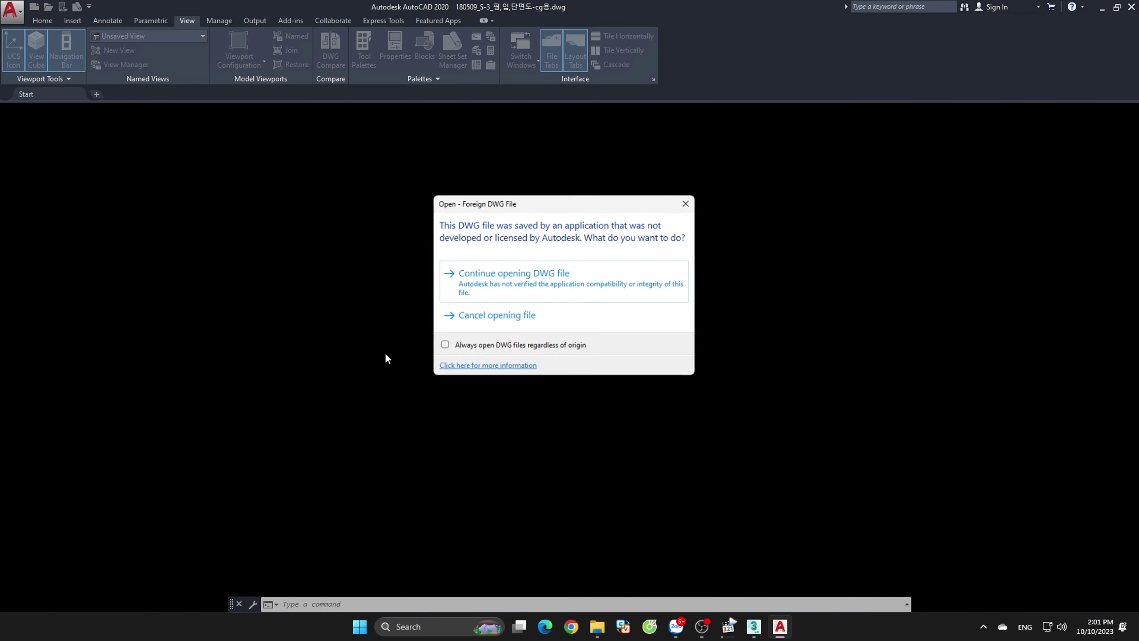
pyautogui.click(522, 292)
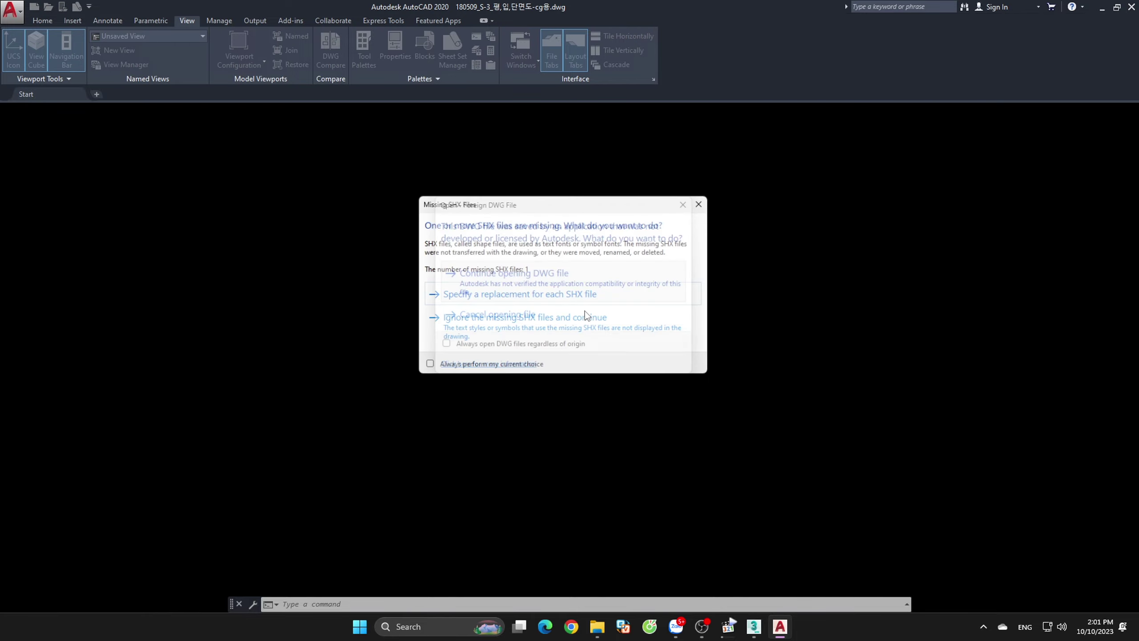
pyautogui.click(576, 335)
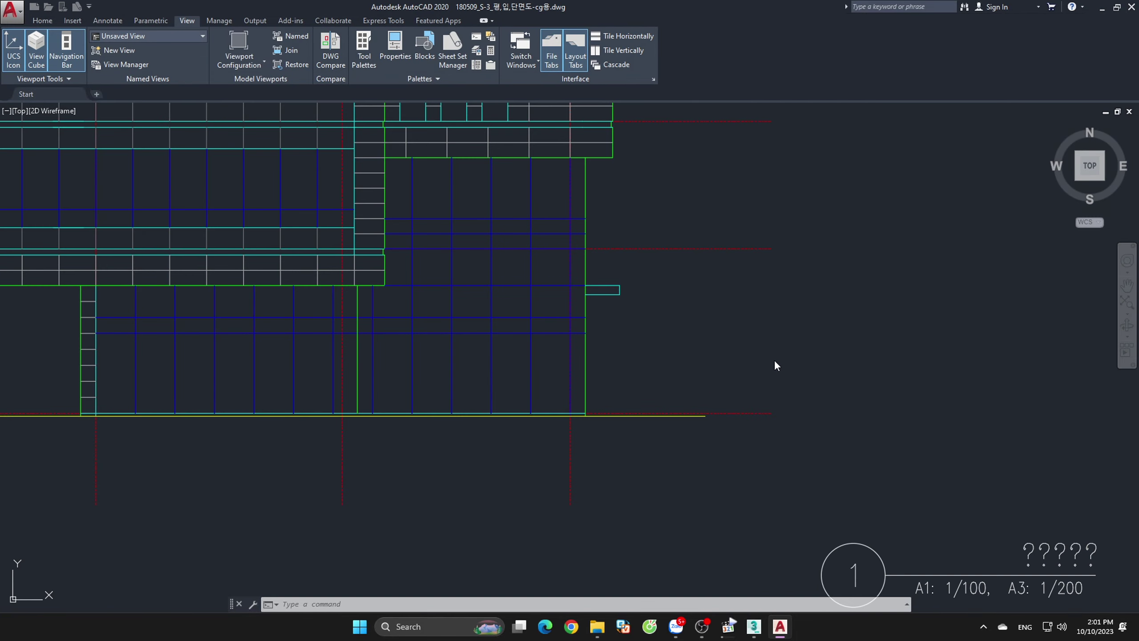
# - Zoom around the drawing to inspect the front elevation sheet
pyautogui.scroll(-5, 777, 366)
pyautogui.scroll(-3, 788, 369)
pyautogui.scroll(5, 389, 321)
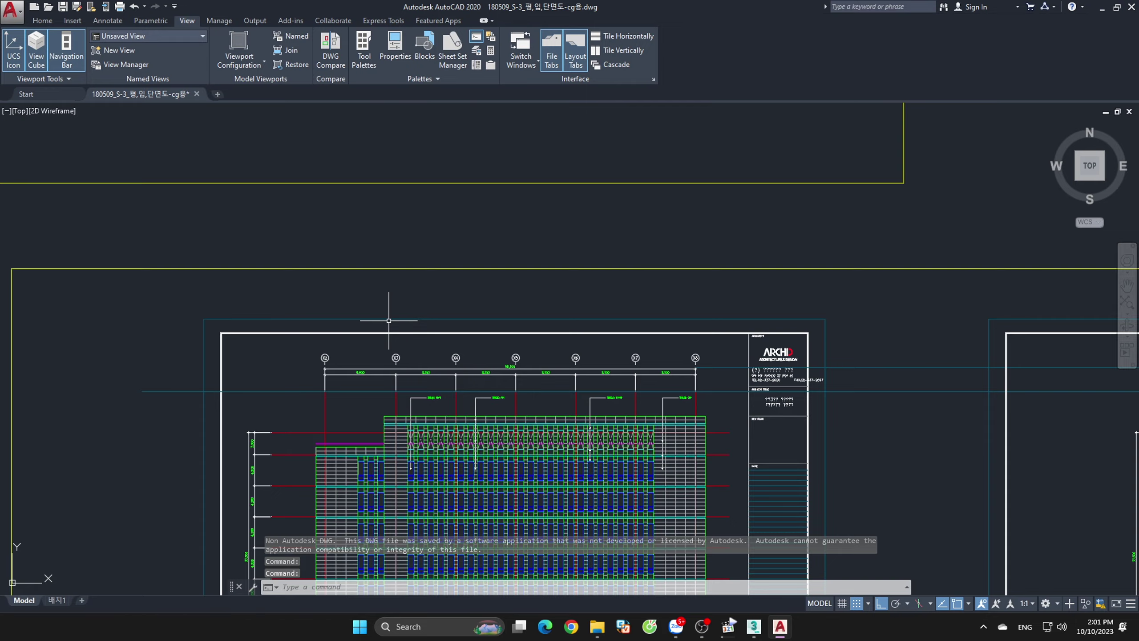
pyautogui.scroll(-4, 527, 278)
pyautogui.scroll(2, 521, 409)
pyautogui.scroll(5, 520, 409)
pyautogui.scroll(-5, 521, 409)
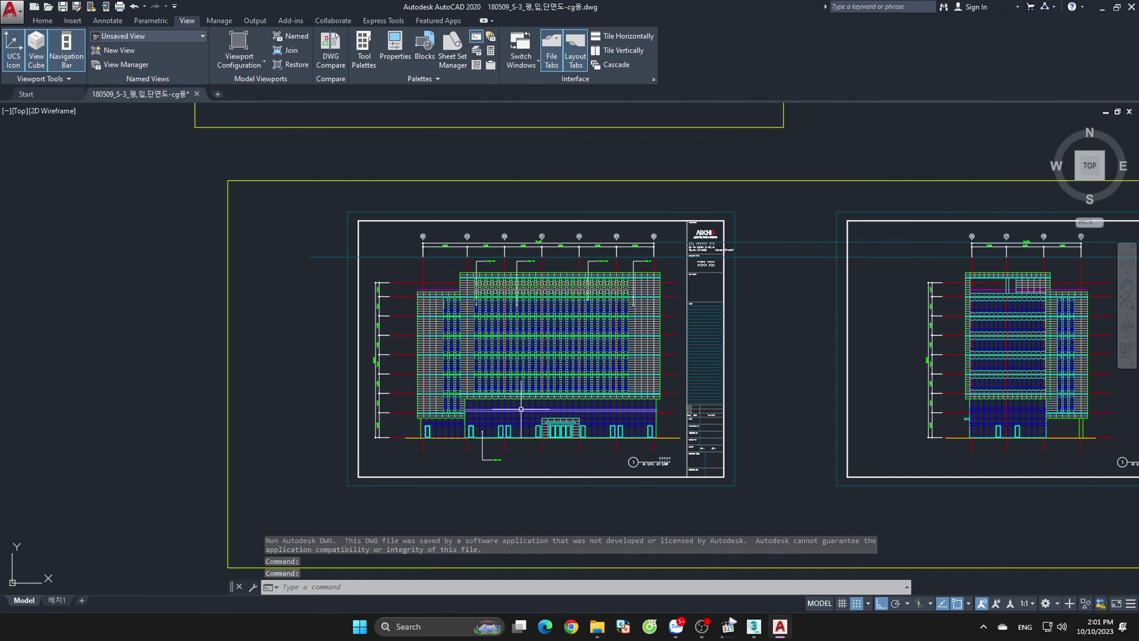
pyautogui.scroll(-5, 521, 409)
pyautogui.scroll(5, 809, 439)
pyautogui.scroll(2, 555, 409)
pyautogui.scroll(5, 555, 409)
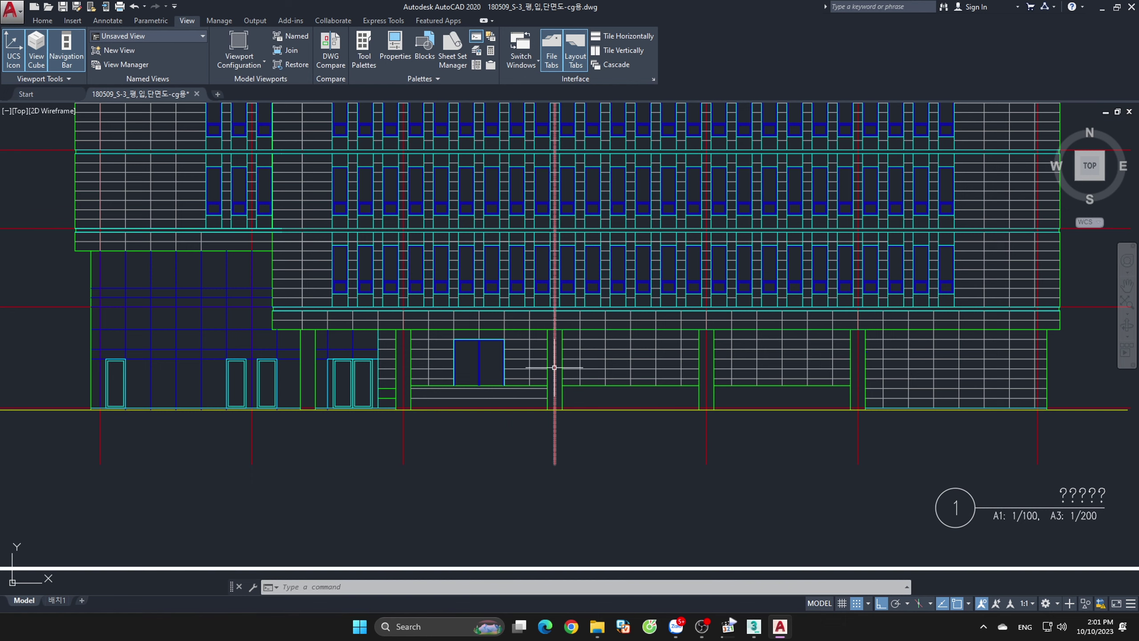
pyautogui.scroll(-5, 620, 442)
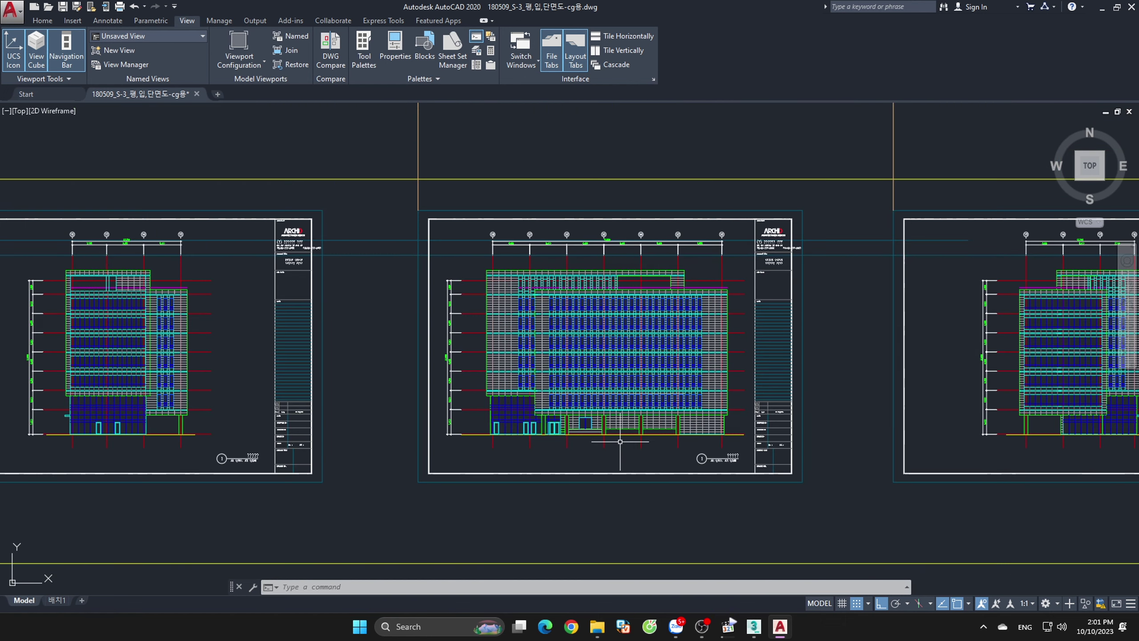
pyautogui.scroll(-5, 620, 442)
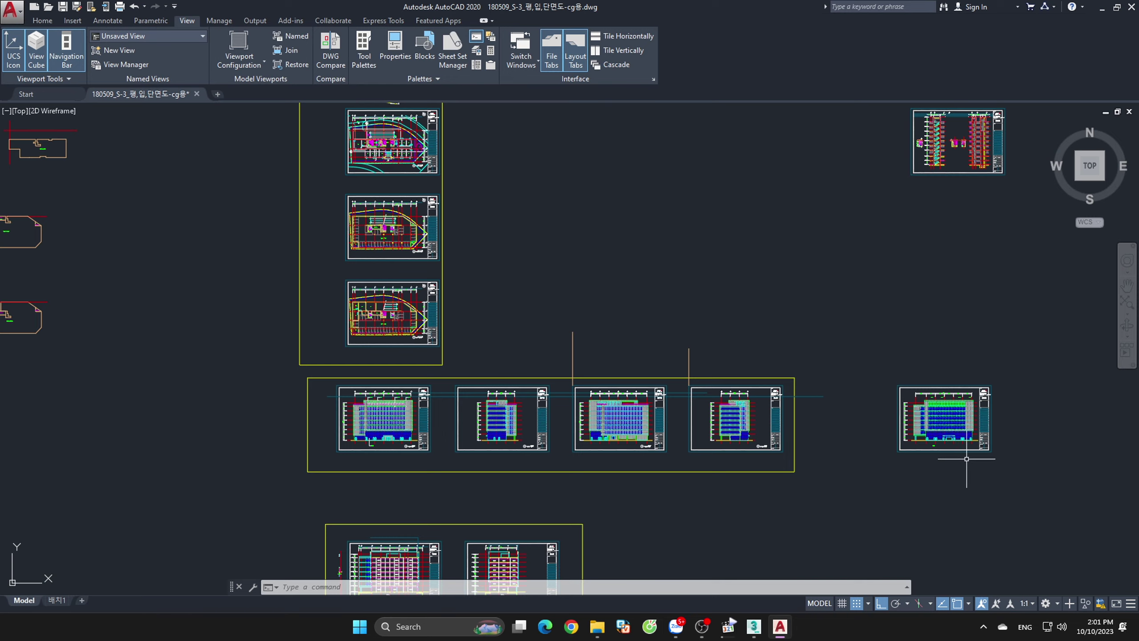
pyautogui.scroll(5, 973, 451)
pyautogui.scroll(-5, 979, 446)
pyautogui.scroll(-3, 979, 446)
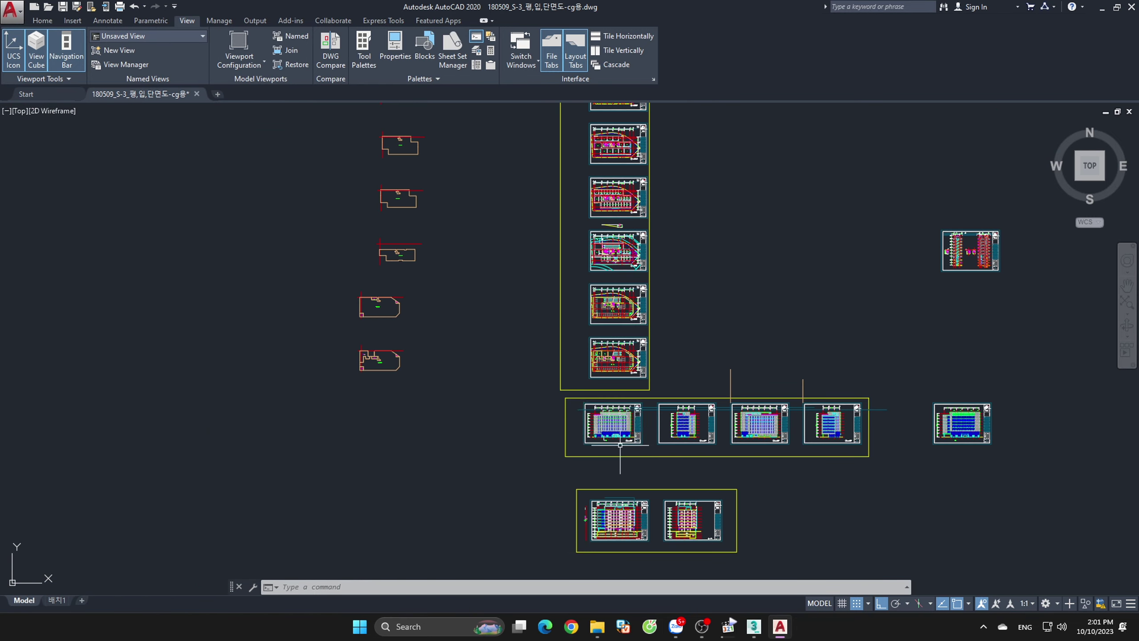
pyautogui.scroll(8, 568, 442)
pyautogui.scroll(4, 503, 415)
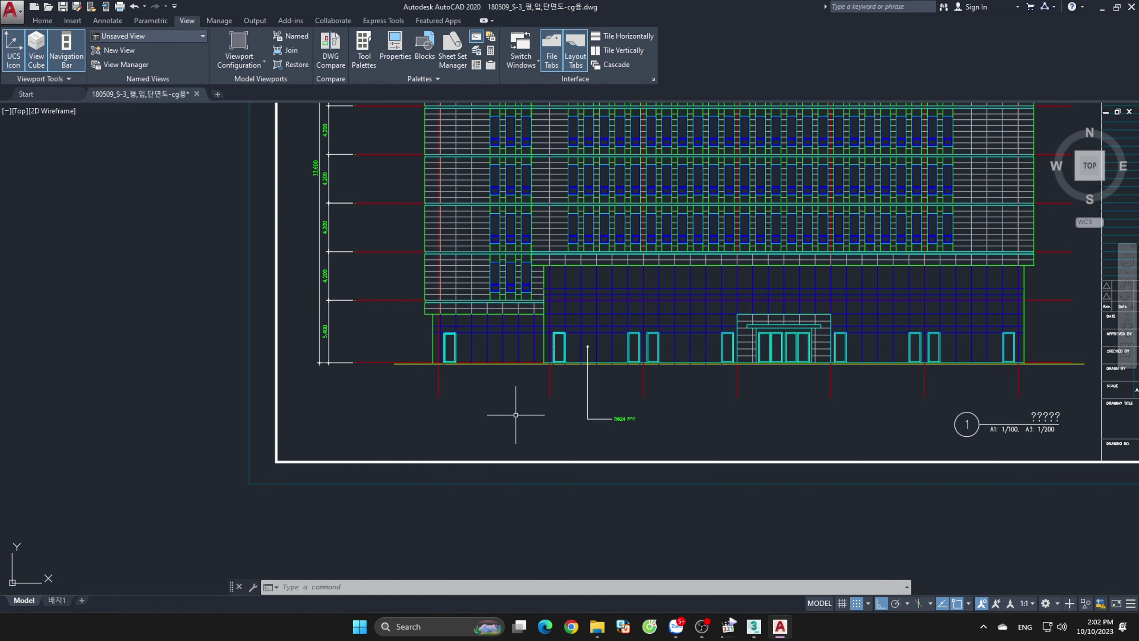
pyautogui.scroll(-2, 520, 410)
pyautogui.scroll(-3, 521, 404)
pyautogui.scroll(-2, 531, 407)
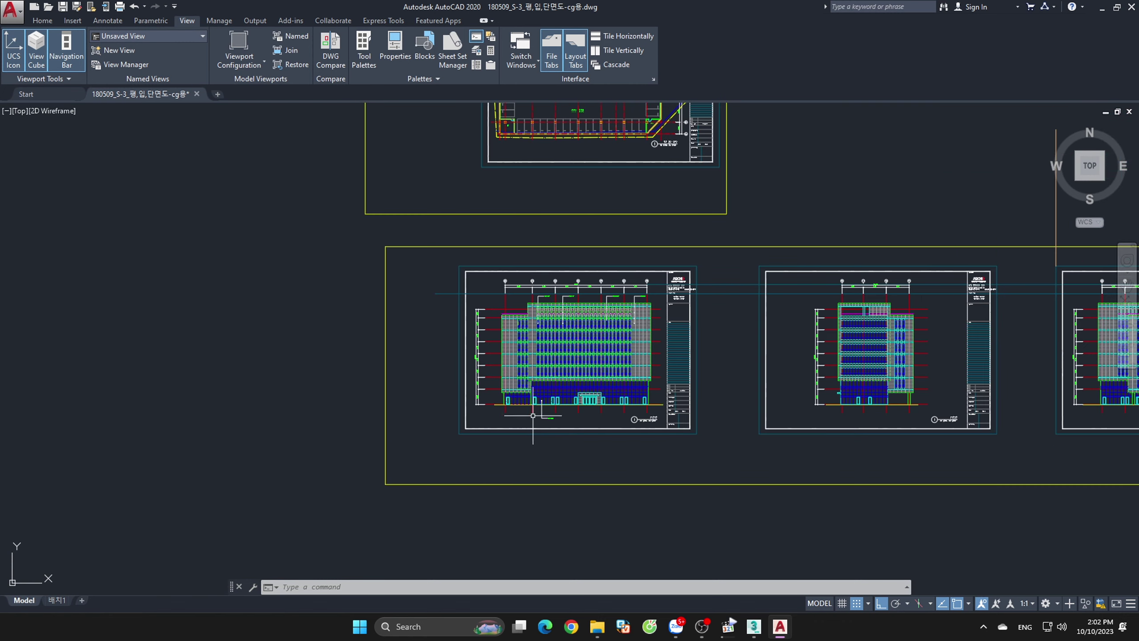
pyautogui.scroll(5, 534, 413)
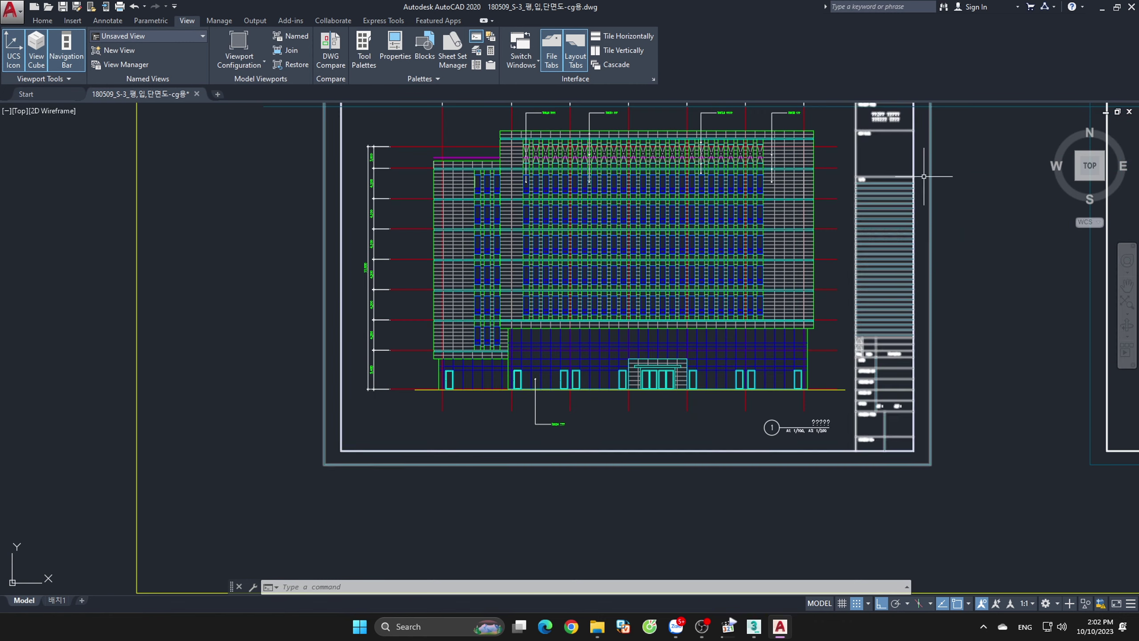
# - Move AutoCAD aside, bring Test.max forward, set the Left view, then Alt+Tab toward AutoCAD
pyautogui.moveTo(788, 13)
pyautogui.mouseDown()
pyautogui.moveTo(1100, 100)
pyautogui.moveTo(1137, 231)
pyautogui.mouseUp()
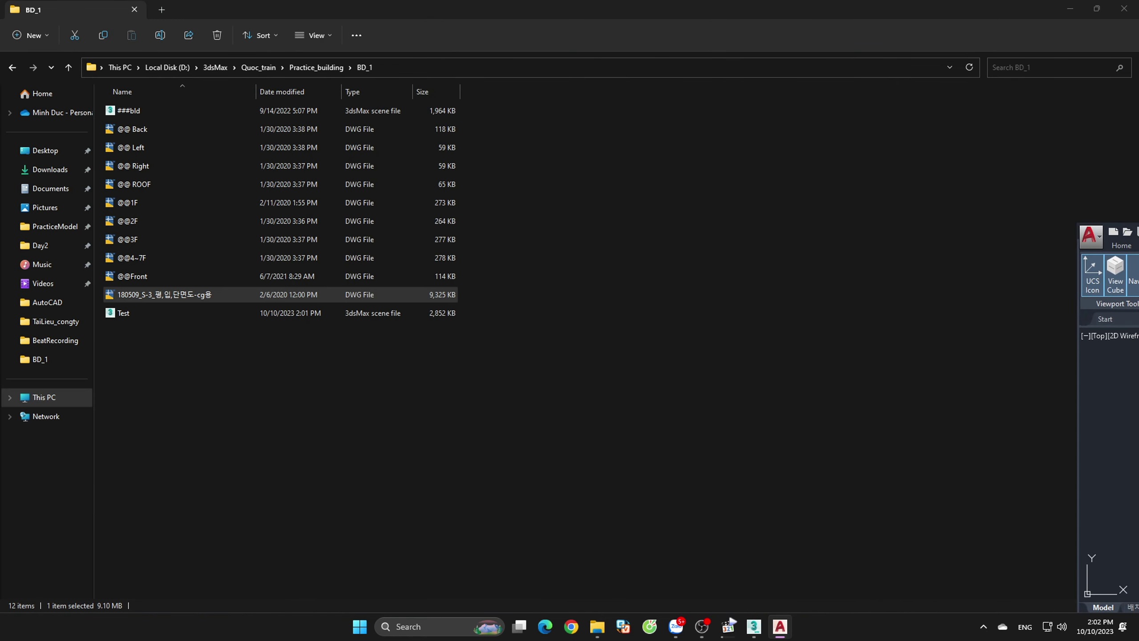
pyautogui.click(754, 626)
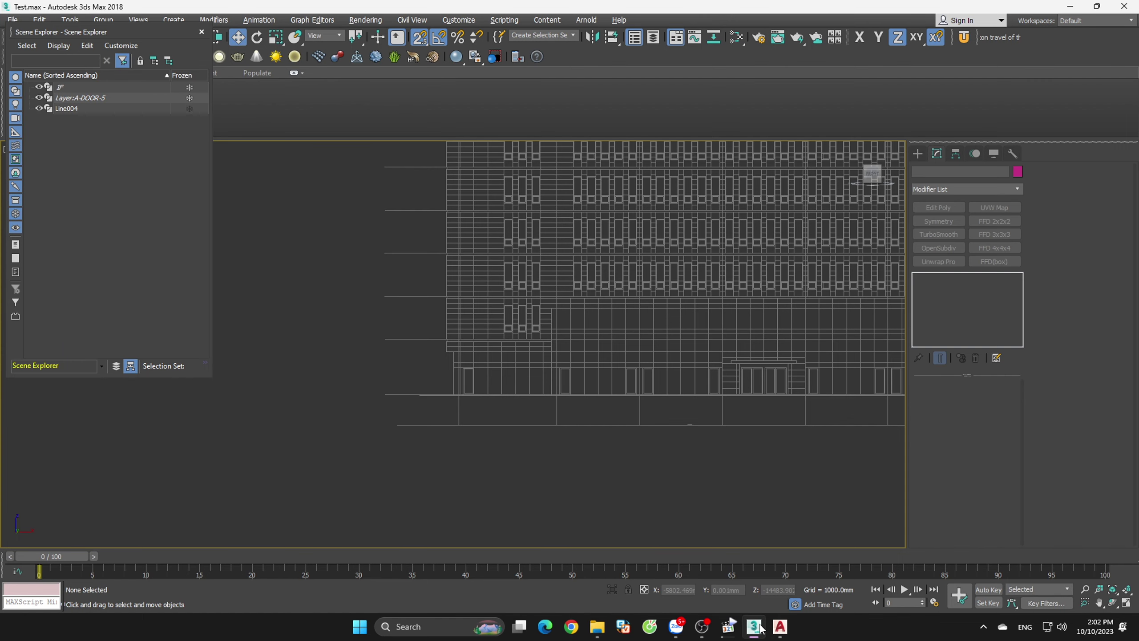
pyautogui.scroll(-3, 433, 352)
pyautogui.scroll(1, 577, 318)
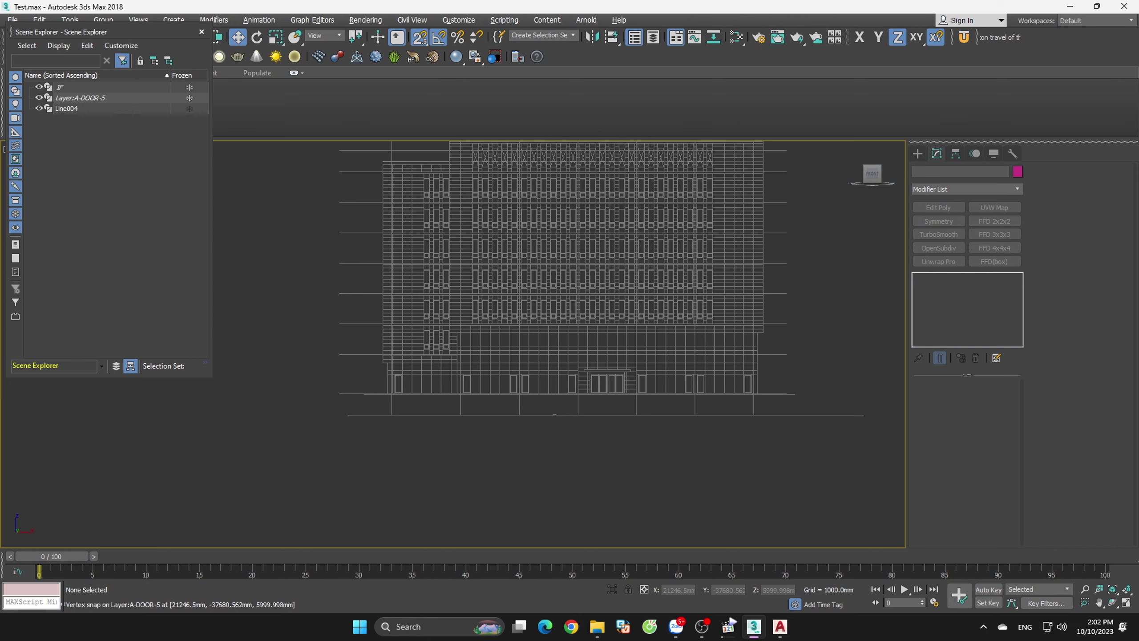
pyautogui.press('l')
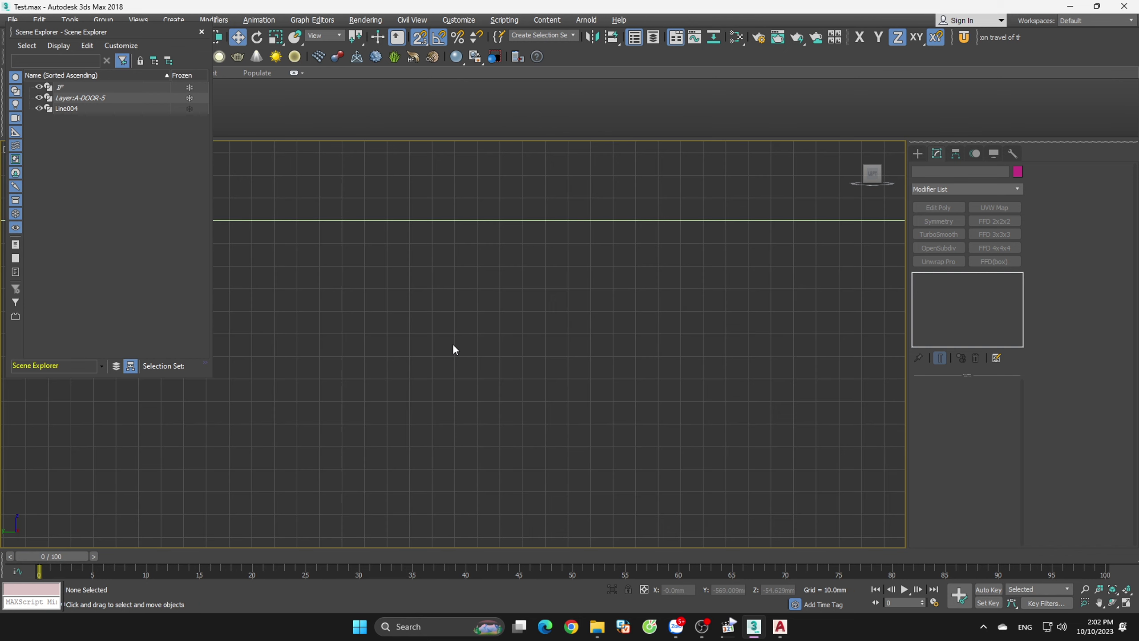
pyautogui.hotkey('alt', 'Tab')
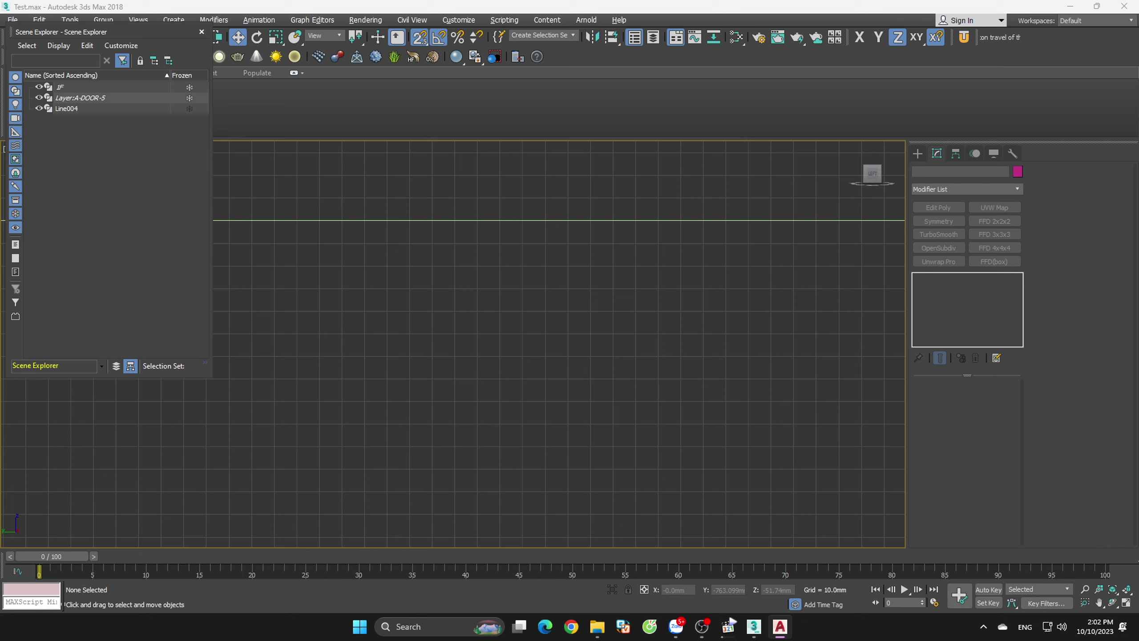
# - Zoom out, window-select the Line004 outline and switch to the Front view
pyautogui.scroll(-3, 676, 369)
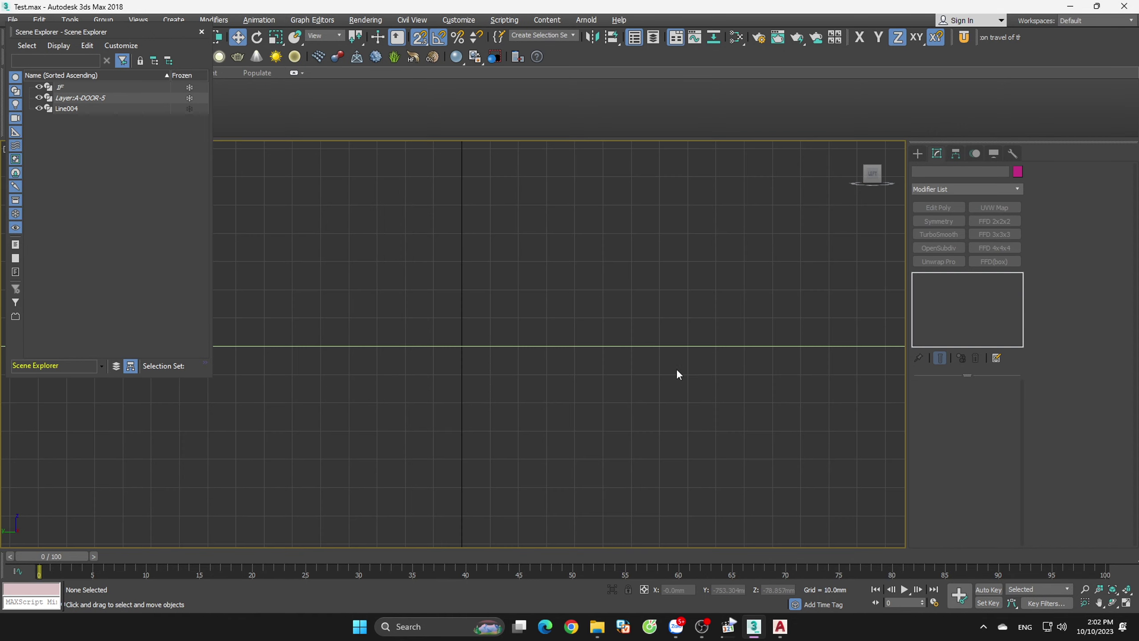
pyautogui.scroll(-2, 680, 374)
pyautogui.scroll(-2, 680, 373)
pyautogui.scroll(-2, 703, 406)
pyautogui.scroll(-2, 715, 389)
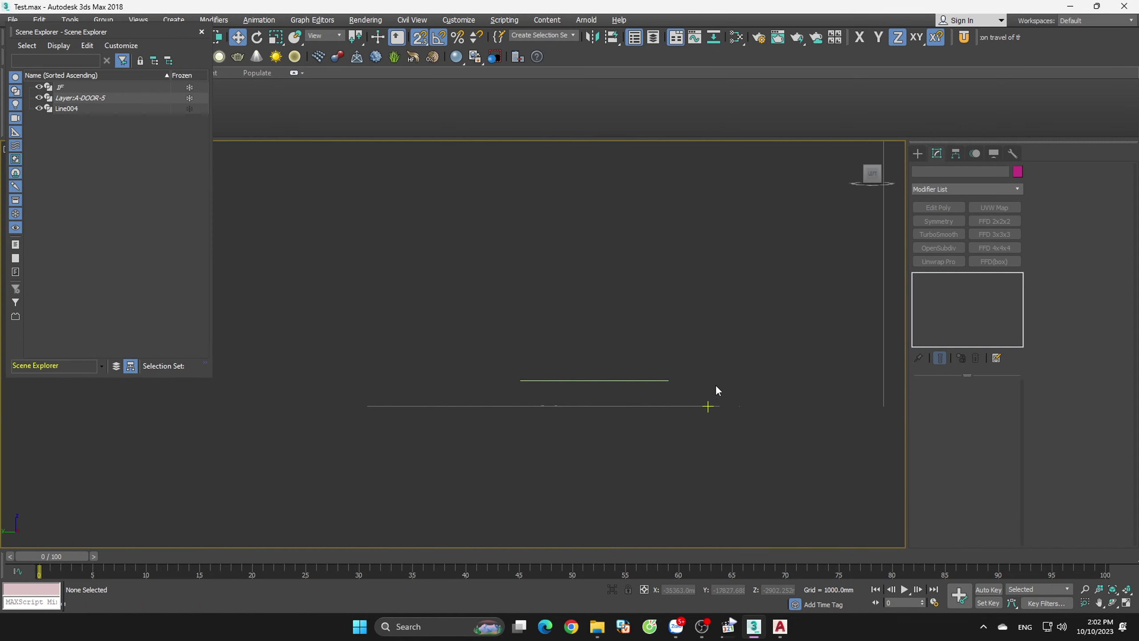
pyautogui.moveTo(740, 335); pyautogui.dragTo(452, 426)
pyautogui.press('f')
pyautogui.scroll(-1, 682, 397)
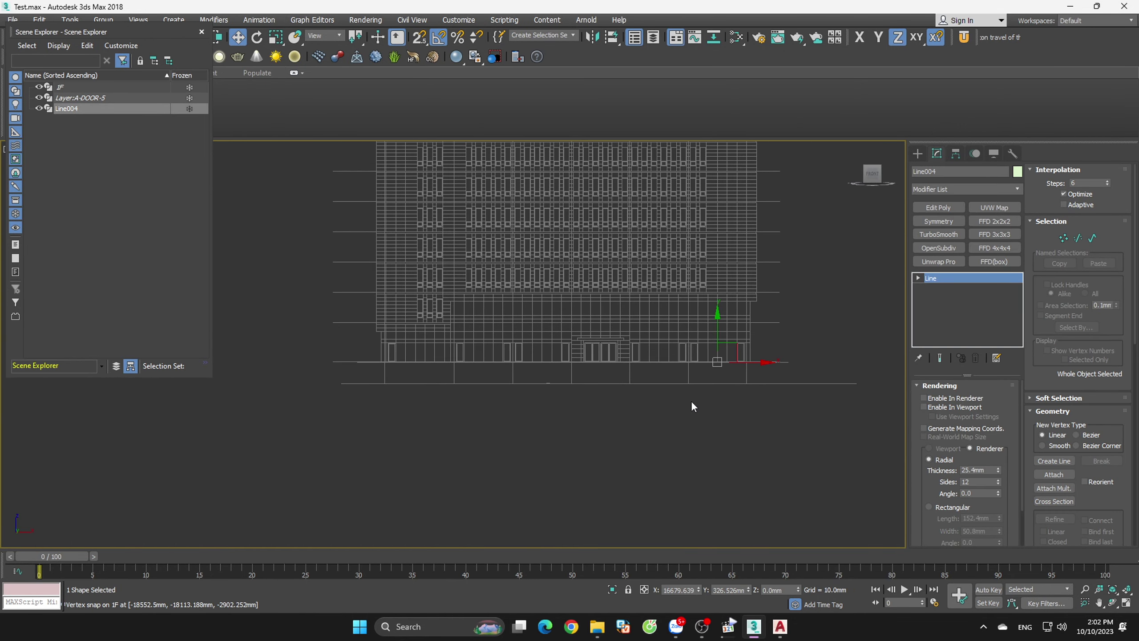
pyautogui.scroll(2, 691, 401)
# - Add an Extrude modifier to Line004 and set its Amount to 5400 mm
pyautogui.click(981, 189)
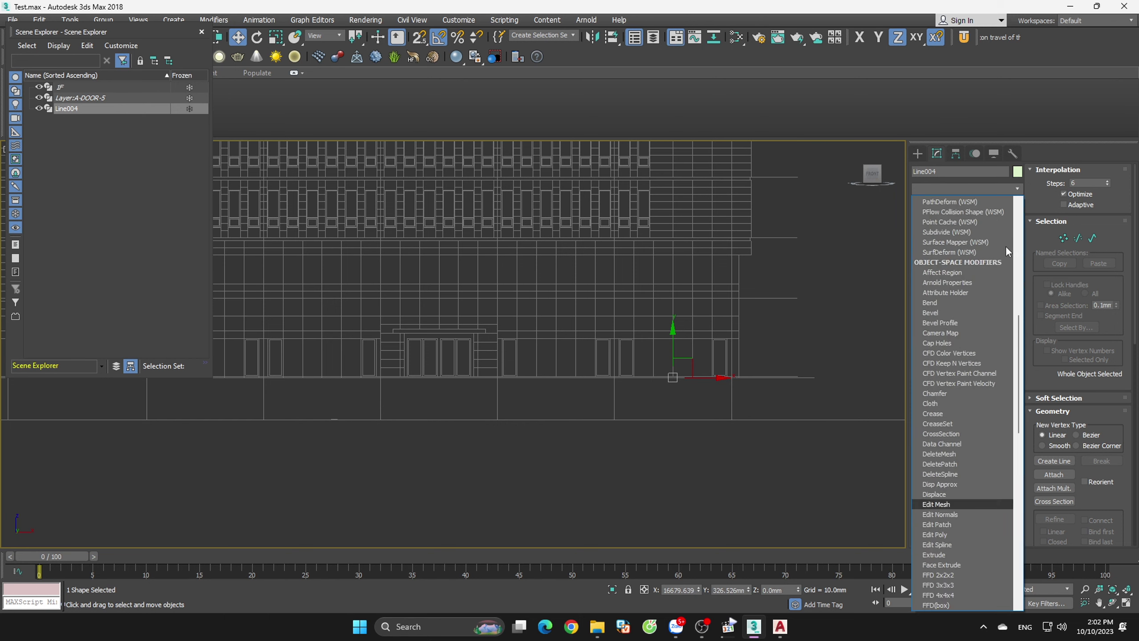
pyautogui.press('e')
pyautogui.click(995, 251)
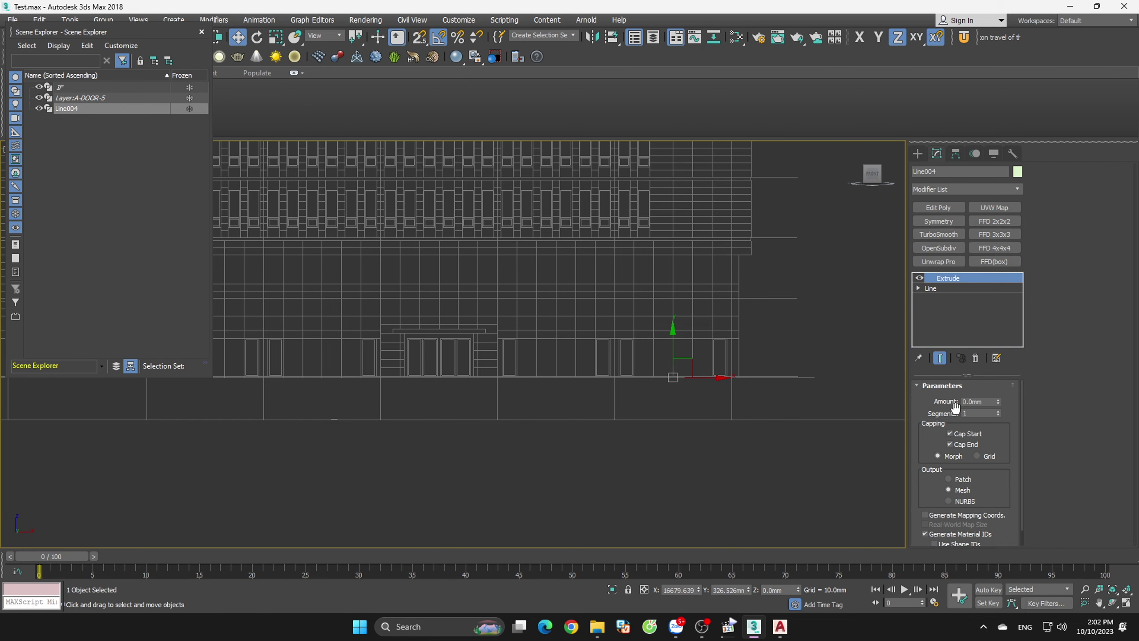
pyautogui.click(983, 402)
pyautogui.write('450')
pyautogui.press('Return')
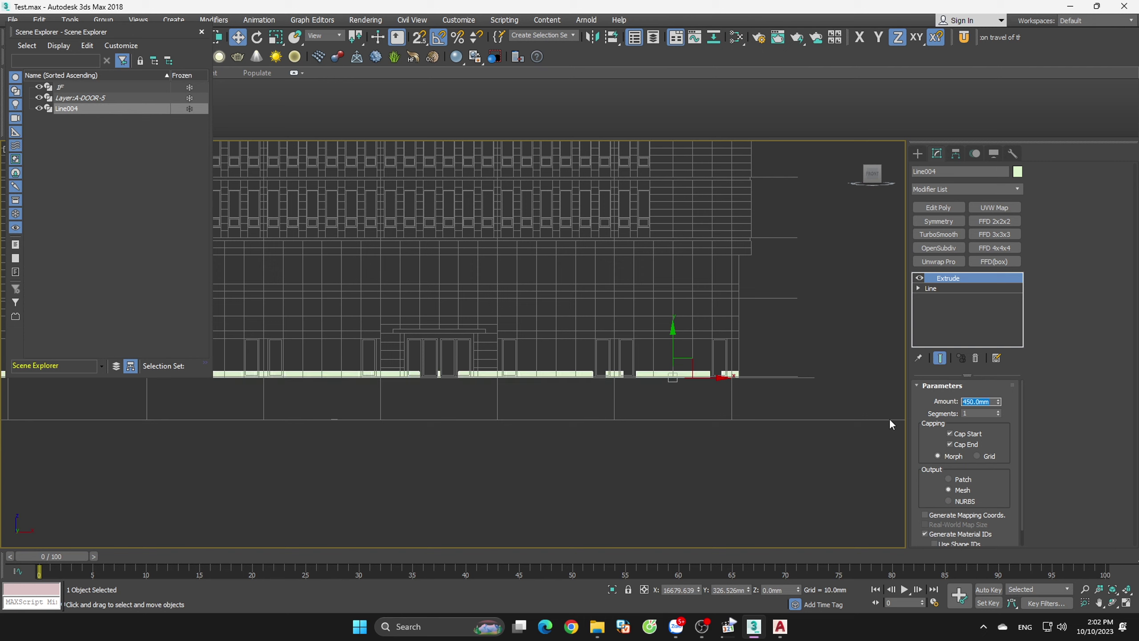
pyautogui.write('5400')
pyautogui.press('Return')
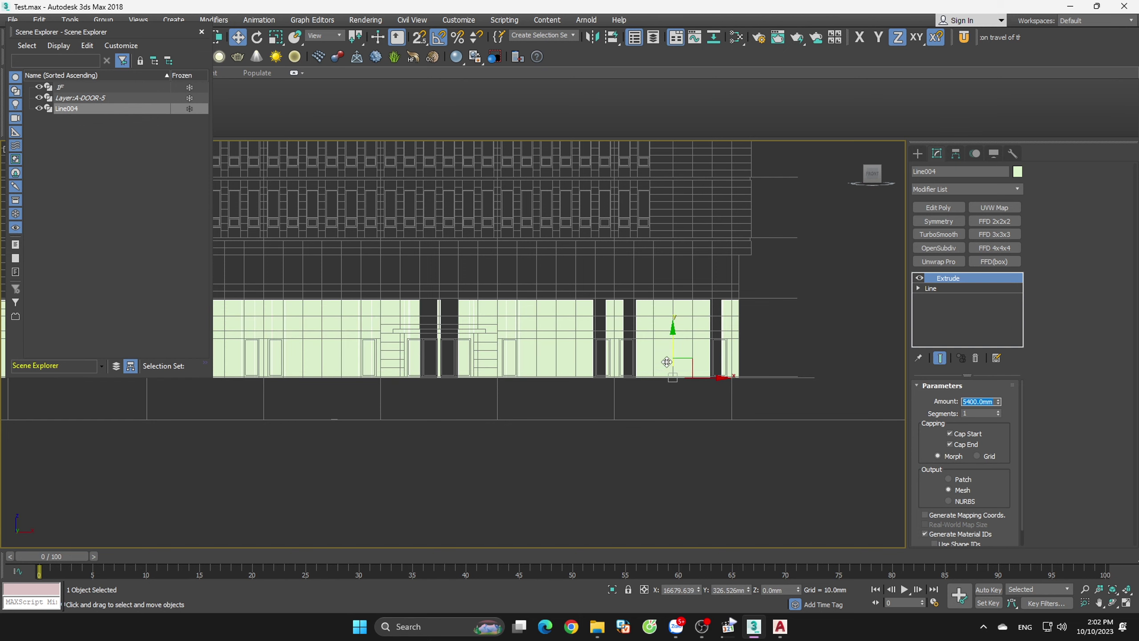
pyautogui.scroll(4, 762, 334)
pyautogui.scroll(2, 765, 267)
pyautogui.scroll(-2, 691, 246)
# - Constrain movement to the Y axis and drag the extruded walls vertically in Front view
pyautogui.scroll(3, 691, 449)
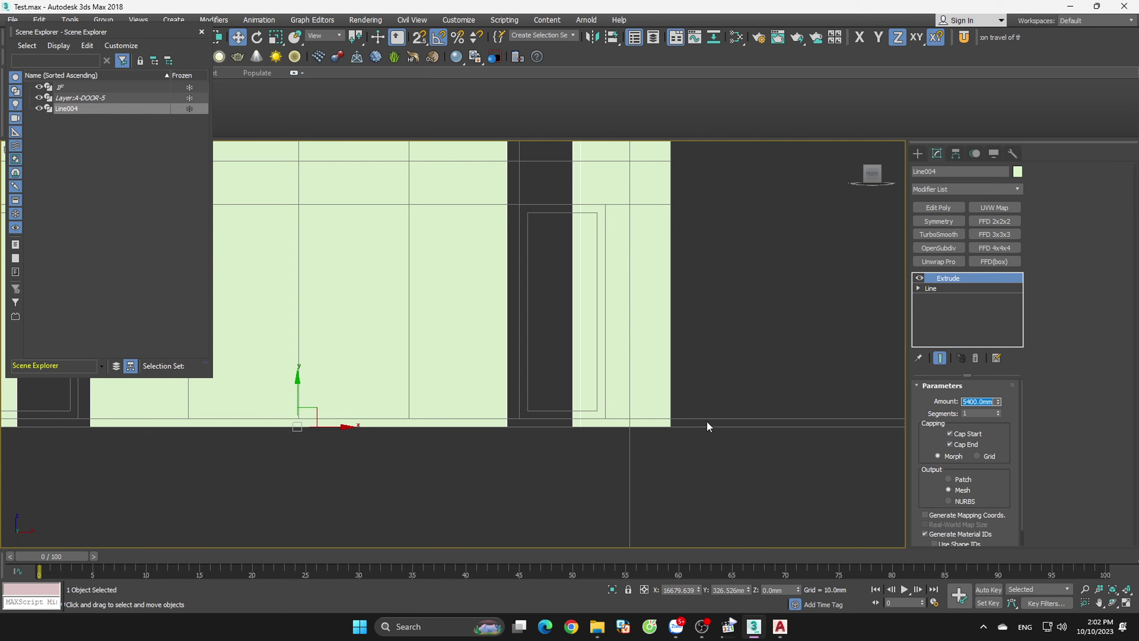
pyautogui.scroll(-3, 731, 406)
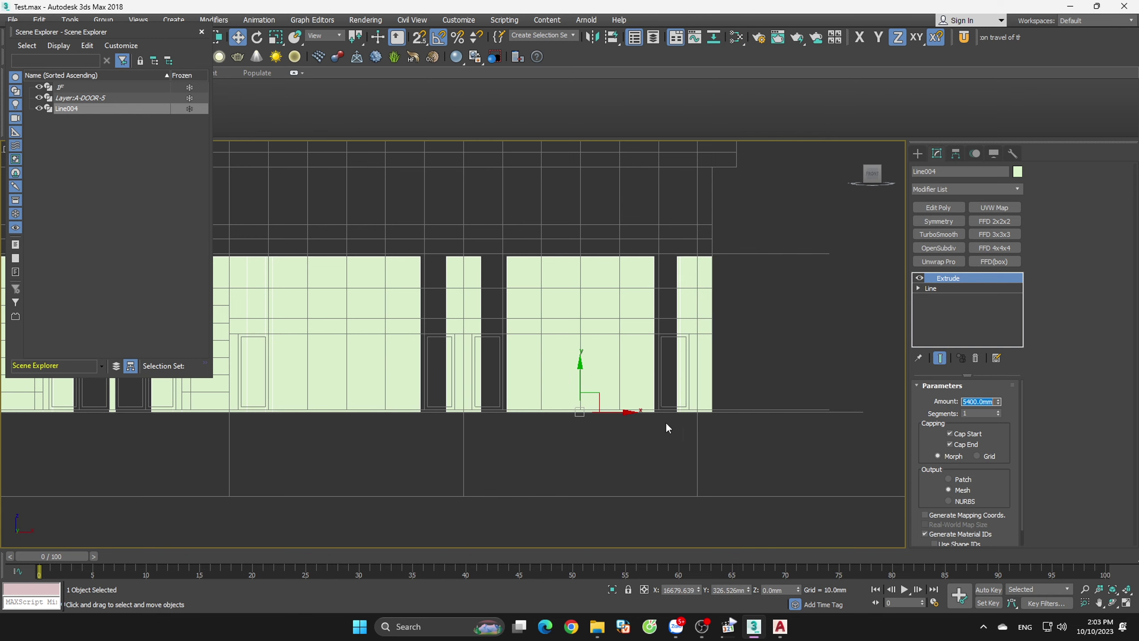
pyautogui.scroll(2, 569, 435)
pyautogui.click(585, 359)
pyautogui.moveTo(790, 361); pyautogui.dragTo(771, 389)
pyautogui.click(771, 435)
# - Reselect the walls and orbit twice to inspect them in 3D, returning to Front view
pyautogui.scroll(-3, 793, 429)
pyautogui.click(782, 389)
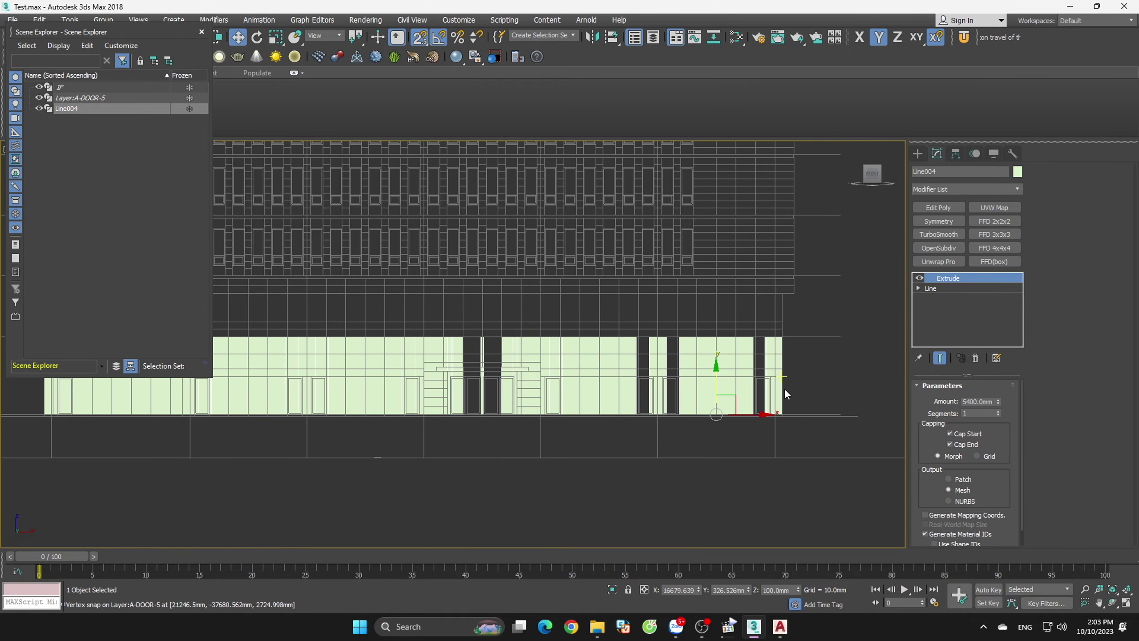
pyautogui.moveTo(804, 390)
pyautogui.keyDown('alt'); pyautogui.mouseDown(button='middle')
pyautogui.moveTo(824, 420)
pyautogui.moveTo(808, 417)
pyautogui.mouseUp(button='middle'); pyautogui.keyUp('alt')
pyautogui.press('f')
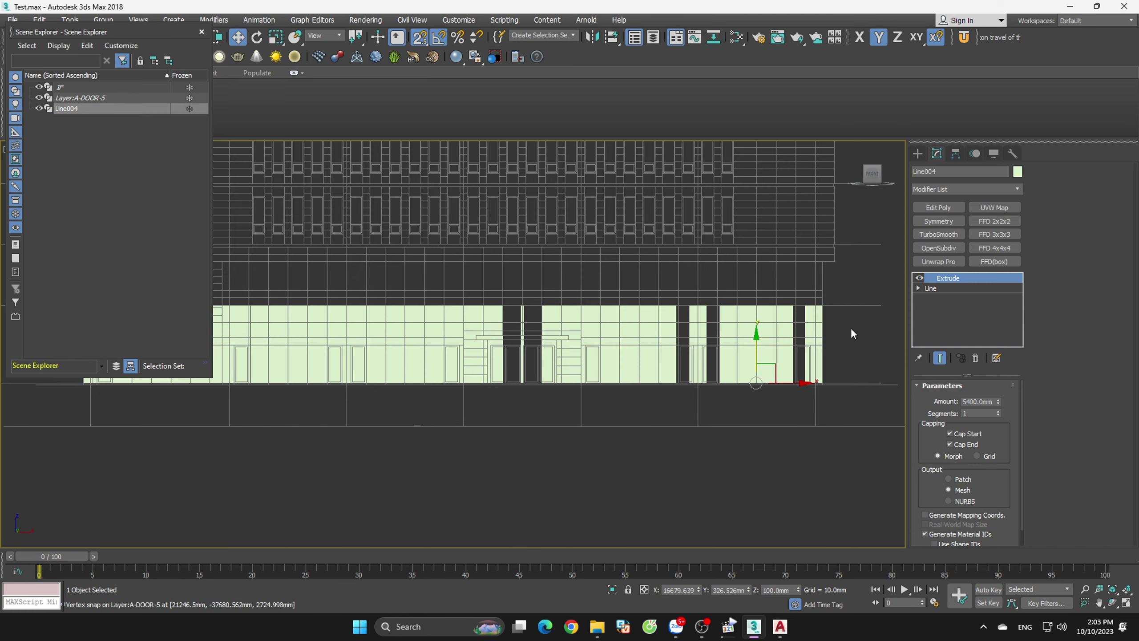
pyautogui.click(851, 328)
pyautogui.scroll(3, 830, 324)
pyautogui.click(781, 340)
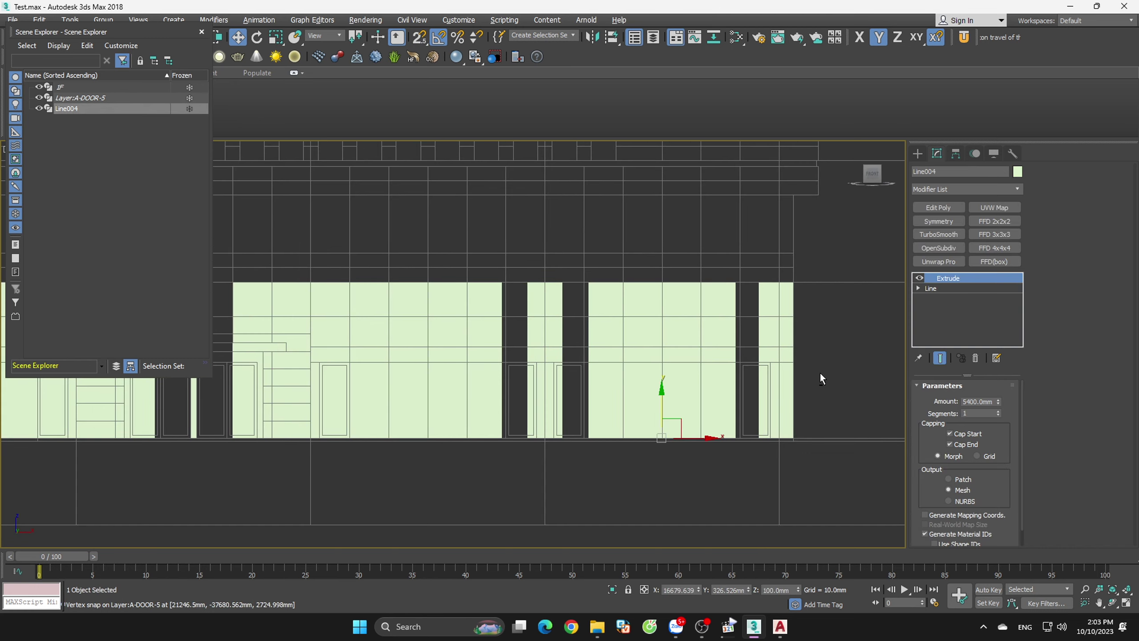
pyautogui.moveTo(820, 372)
pyautogui.keyDown('alt'); pyautogui.mouseDown(button='middle')
pyautogui.moveTo(799, 388)
pyautogui.moveTo(831, 398)
pyautogui.mouseUp(button='middle'); pyautogui.keyUp('alt')
pyautogui.press('f')
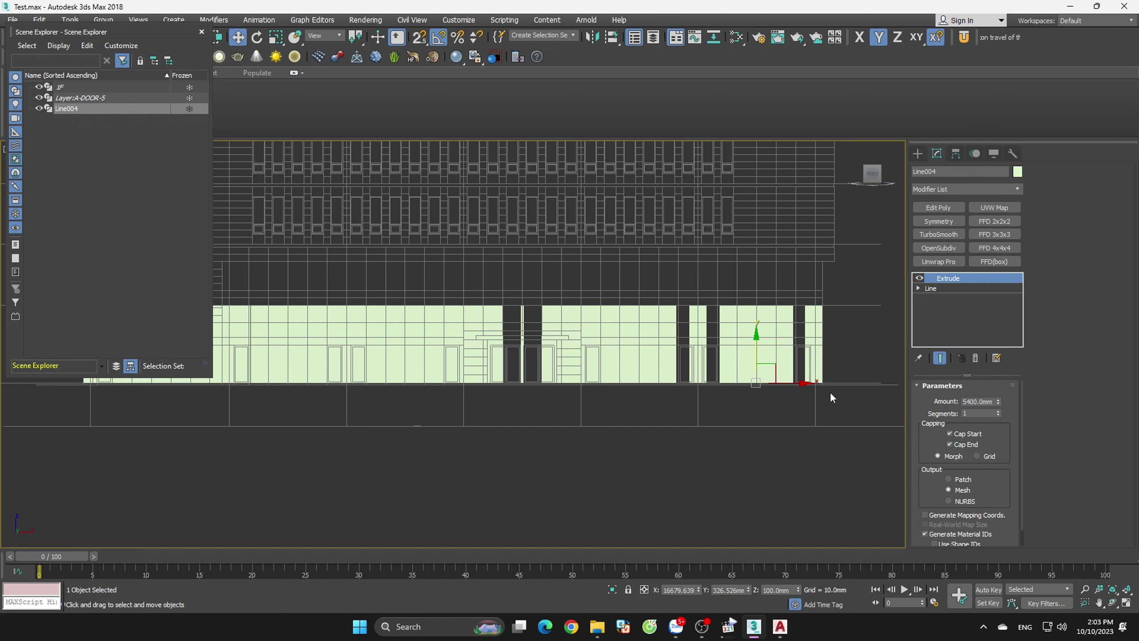
# - Toggle between wireframe and shaded display to check the walls against the elevation
pyautogui.scroll(3, 829, 381)
pyautogui.scroll(2, 827, 361)
pyautogui.scroll(-3, 829, 362)
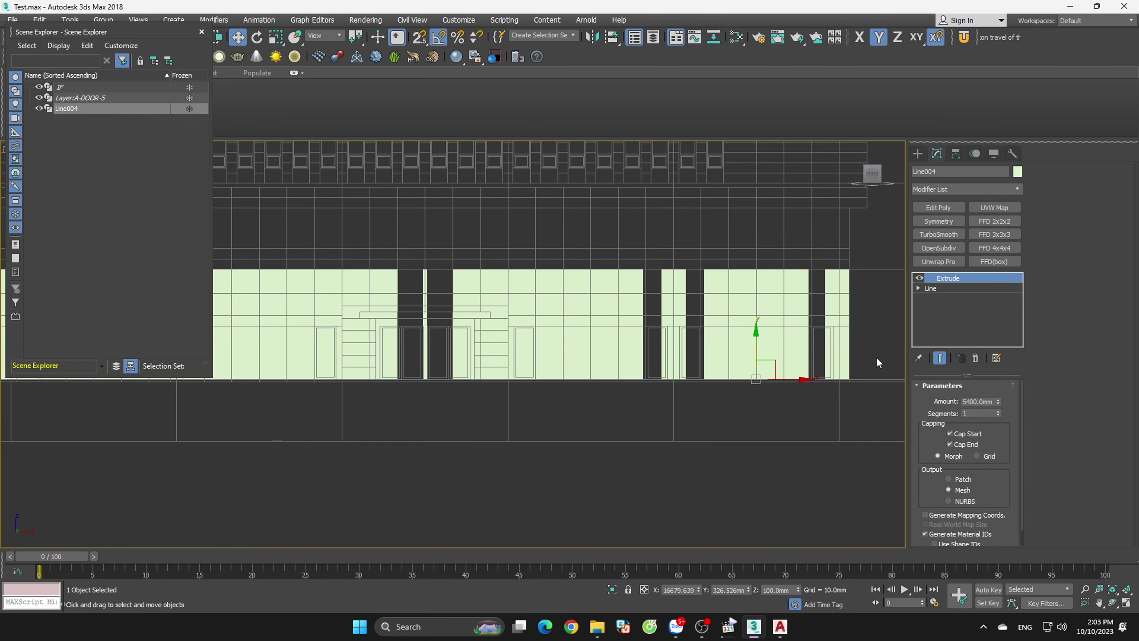
pyautogui.scroll(-2, 876, 356)
pyautogui.scroll(3, 341, 368)
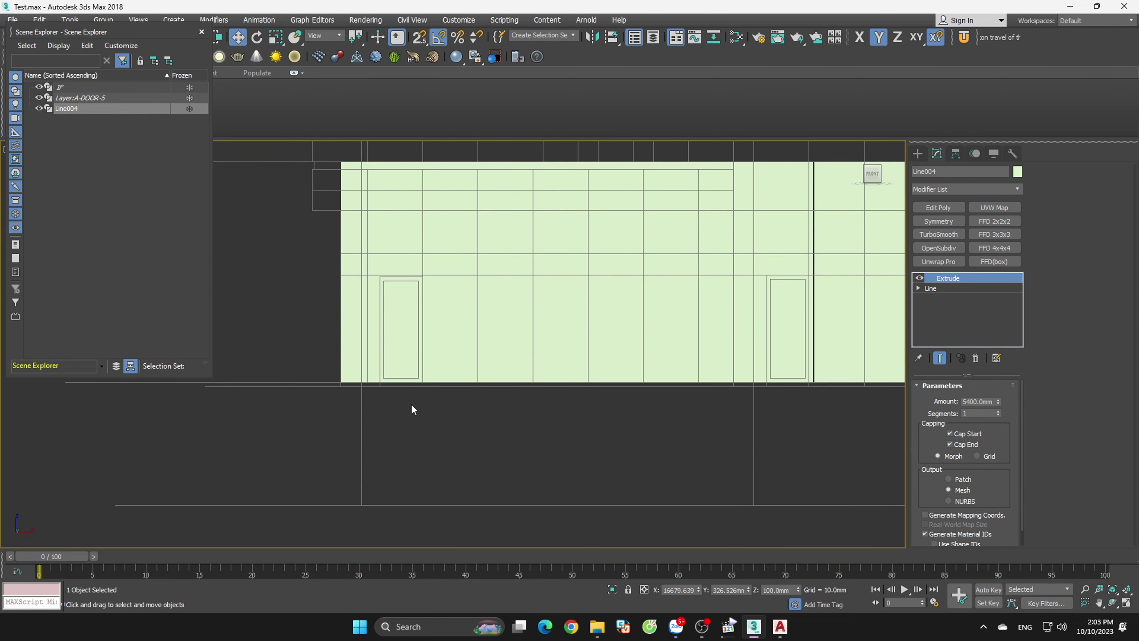
pyautogui.scroll(-3, 445, 349)
pyautogui.press('F3')
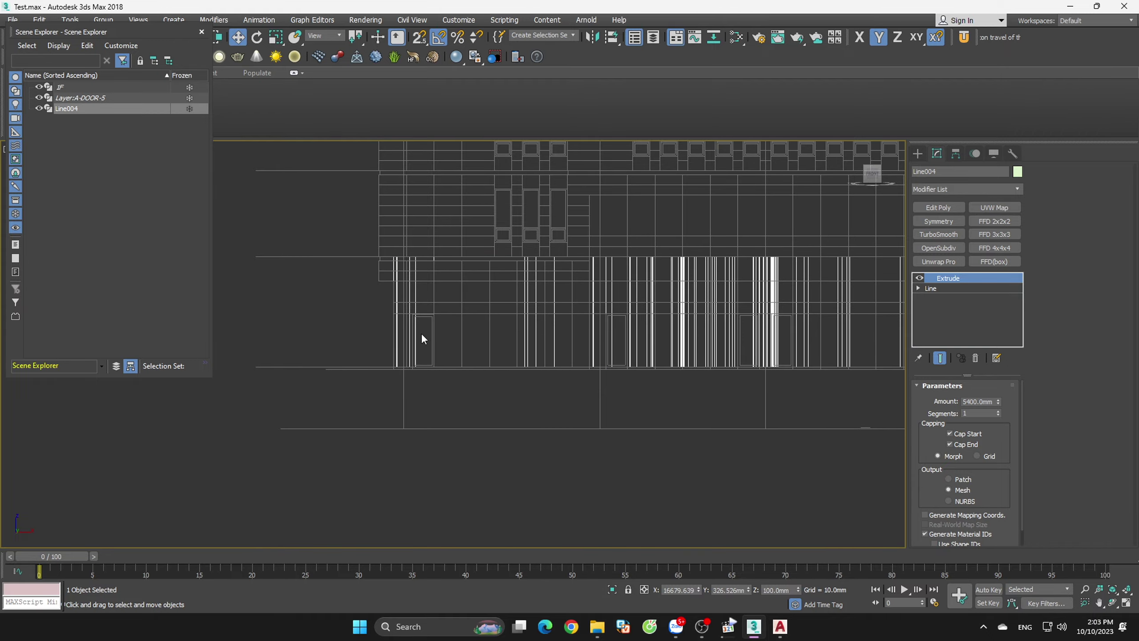
pyautogui.scroll(2, 423, 337)
pyautogui.press('F3')
pyautogui.scroll(-2, 716, 364)
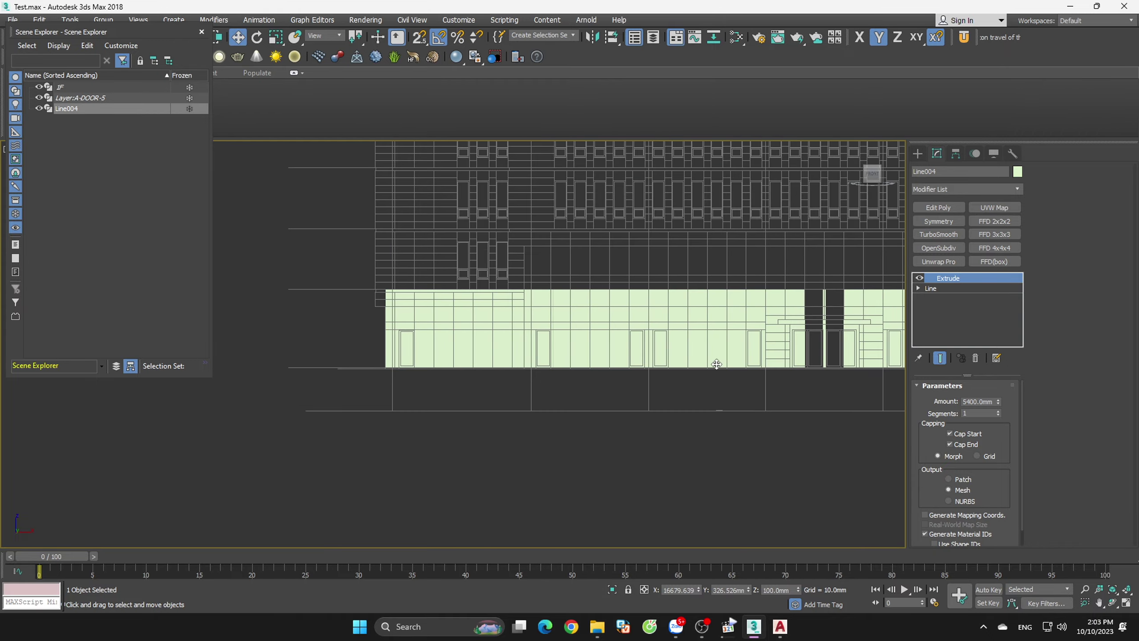
# - Orbit the facade and the top plan into perspective, then return to Front view and deselect
pyautogui.moveTo(814, 367)
pyautogui.keyDown('alt'); pyautogui.mouseDown(button='middle')
pyautogui.moveTo(735, 397)
pyautogui.moveTo(699, 389)
pyautogui.moveTo(712, 435)
pyautogui.mouseUp(button='middle'); pyautogui.keyUp('alt')
pyautogui.press('t')
pyautogui.scroll(3, 447, 433)
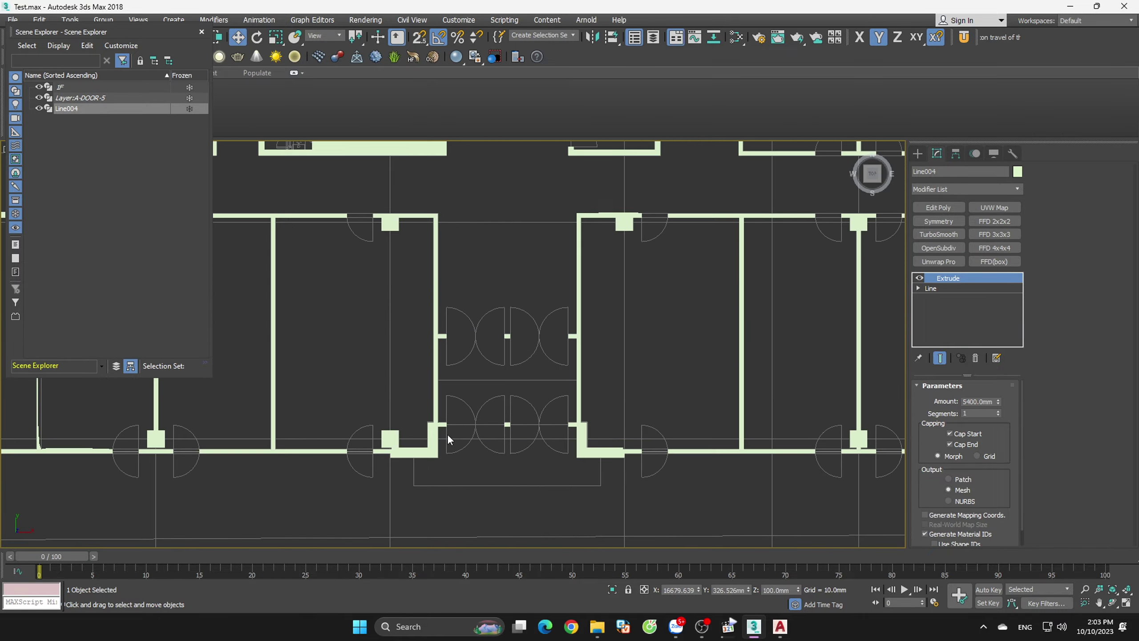
pyautogui.scroll(-3, 489, 482)
pyautogui.moveTo(489, 482)
pyautogui.keyDown('alt'); pyautogui.mouseDown(button='middle')
pyautogui.moveTo(486, 406)
pyautogui.moveTo(556, 386)
pyautogui.mouseUp(button='middle'); pyautogui.keyUp('alt')
pyautogui.press('f')
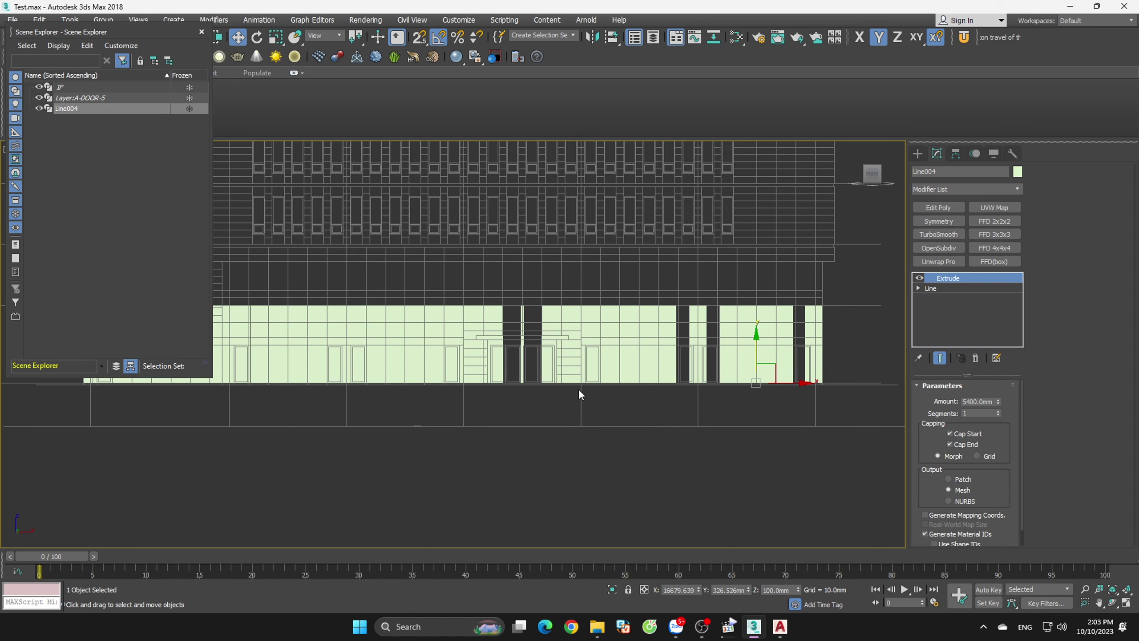
pyautogui.scroll(2, 579, 388)
pyautogui.scroll(1, 507, 366)
pyautogui.scroll(-2, 566, 382)
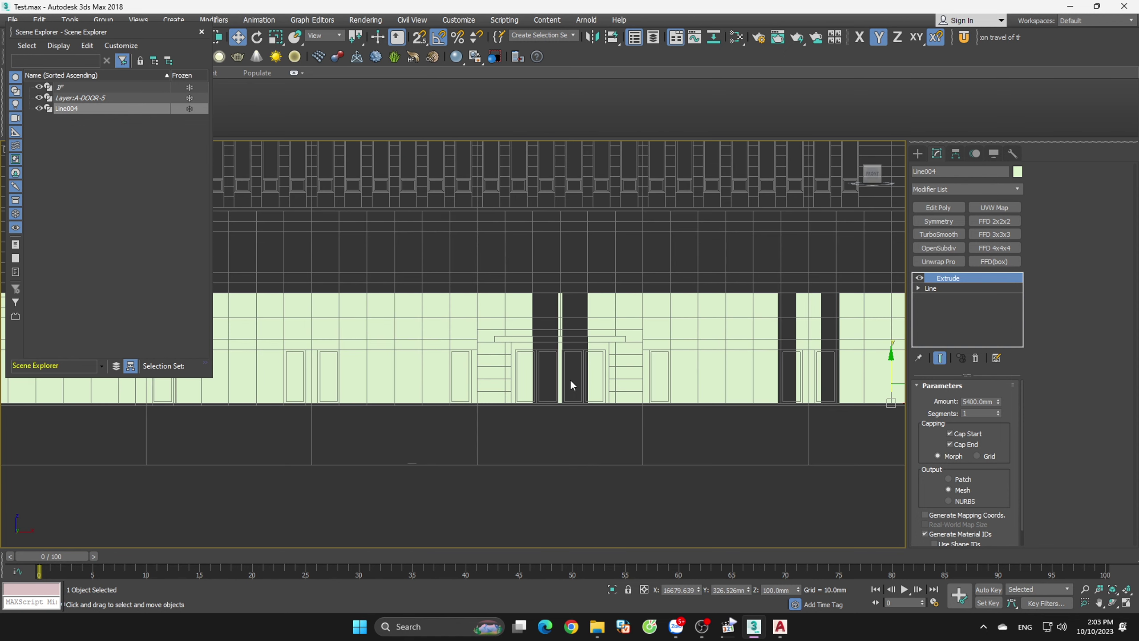
pyautogui.click(609, 479)
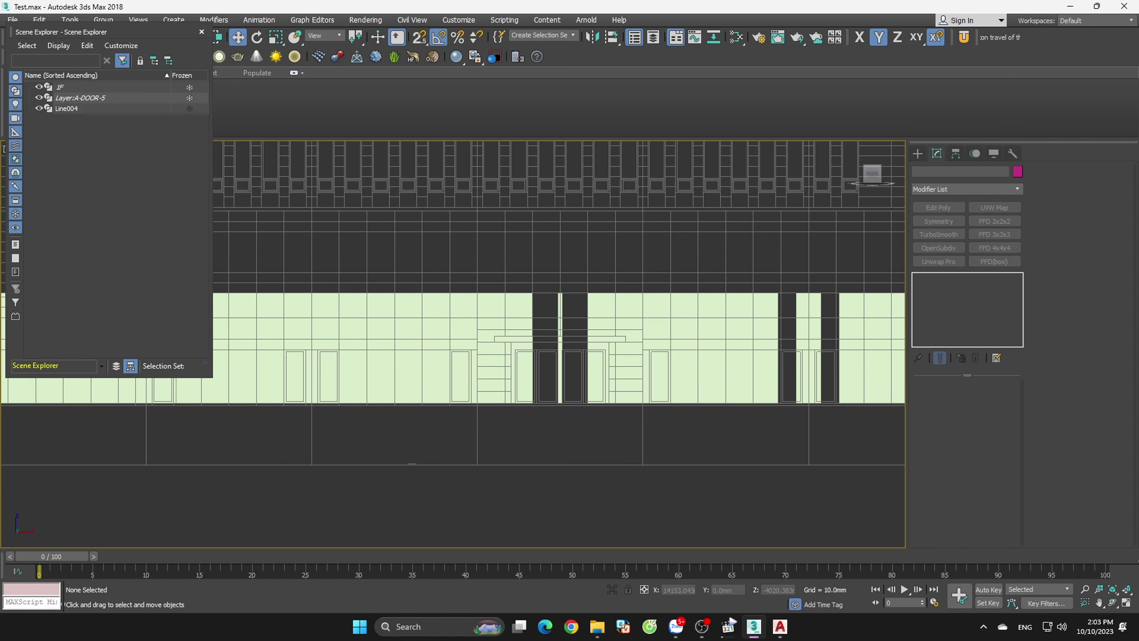
pyautogui.click(620, 339)
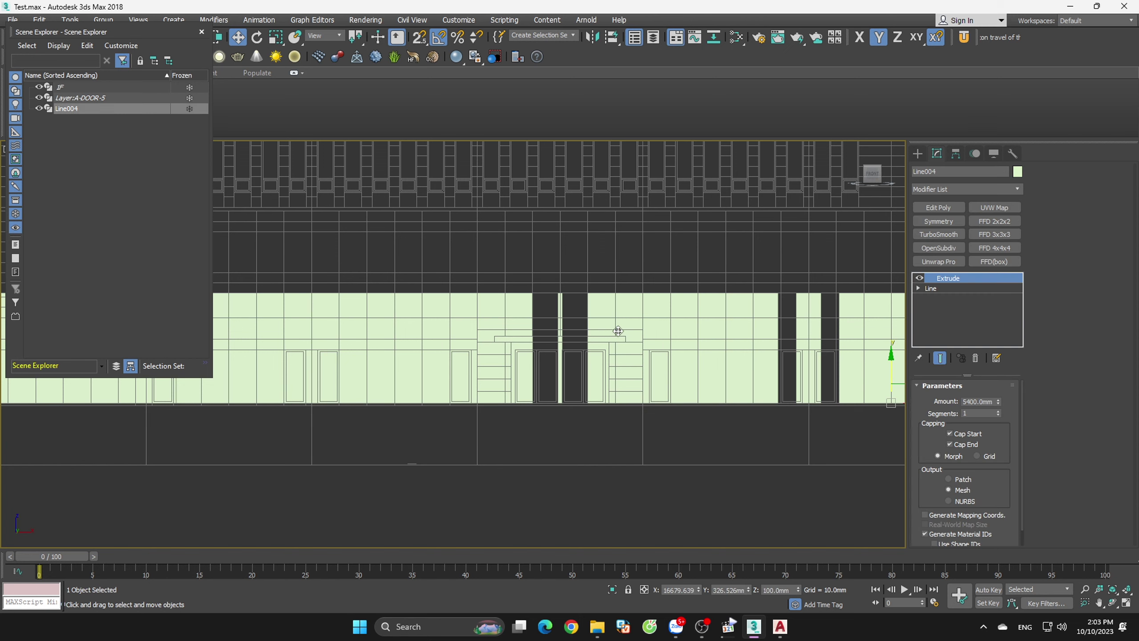
pyautogui.scroll(-3, 628, 343)
pyautogui.moveTo(762, 341); pyautogui.dragTo(783, 363)
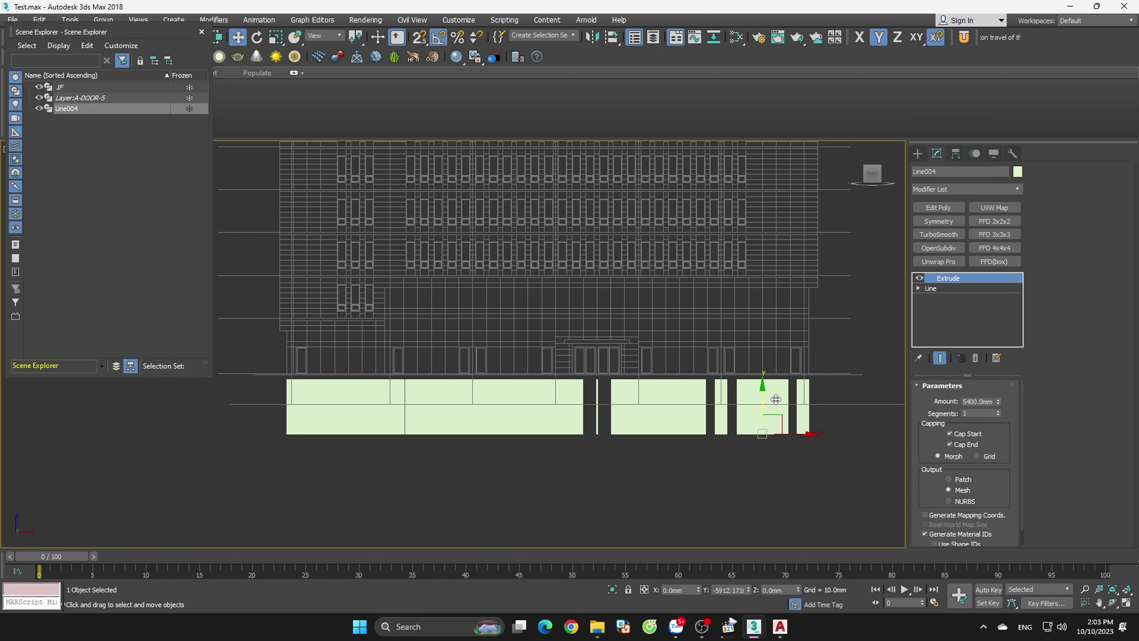
pyautogui.hotkey('ctrl', 'z')
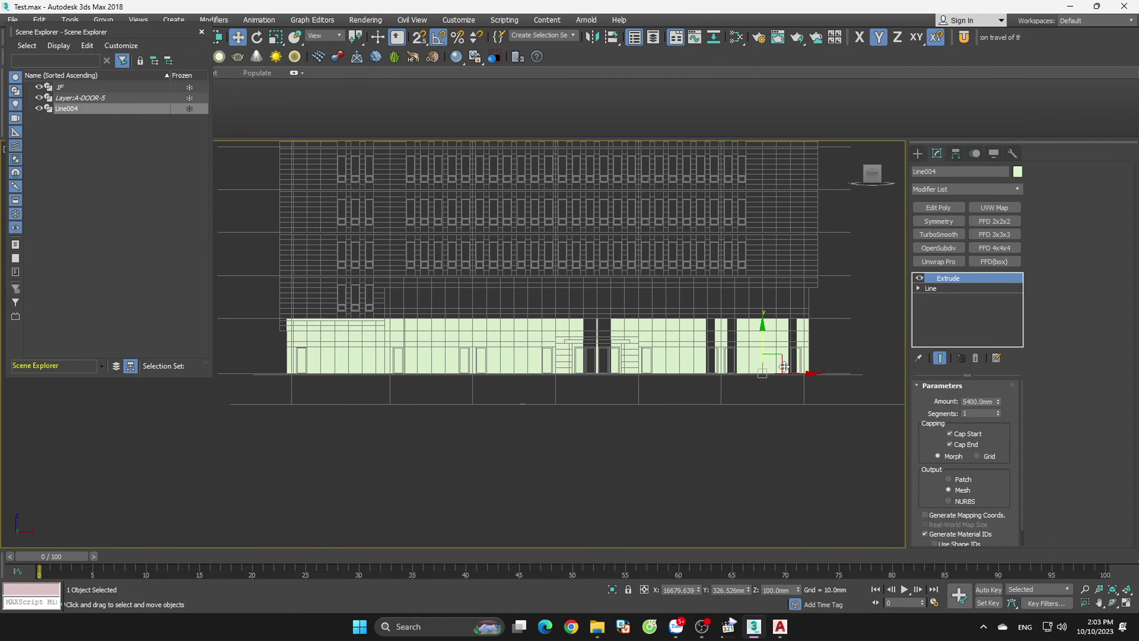
pyautogui.moveTo(773, 405)
pyautogui.keyDown('alt'); pyautogui.mouseDown(button='middle')
pyautogui.moveTo(777, 444)
pyautogui.moveTo(817, 471)
pyautogui.moveTo(926, 461)
pyautogui.moveTo(861, 440)
pyautogui.moveTo(750, 437)
pyautogui.moveTo(842, 516)
pyautogui.moveTo(884, 518)
pyautogui.moveTo(943, 495)
pyautogui.moveTo(922, 509)
pyautogui.moveTo(778, 488)
pyautogui.moveTo(748, 463)
pyautogui.moveTo(746, 436)
pyautogui.moveTo(812, 399)
pyautogui.mouseUp(button='middle'); pyautogui.keyUp('alt')
pyautogui.click(871, 172)
pyautogui.click(847, 272)
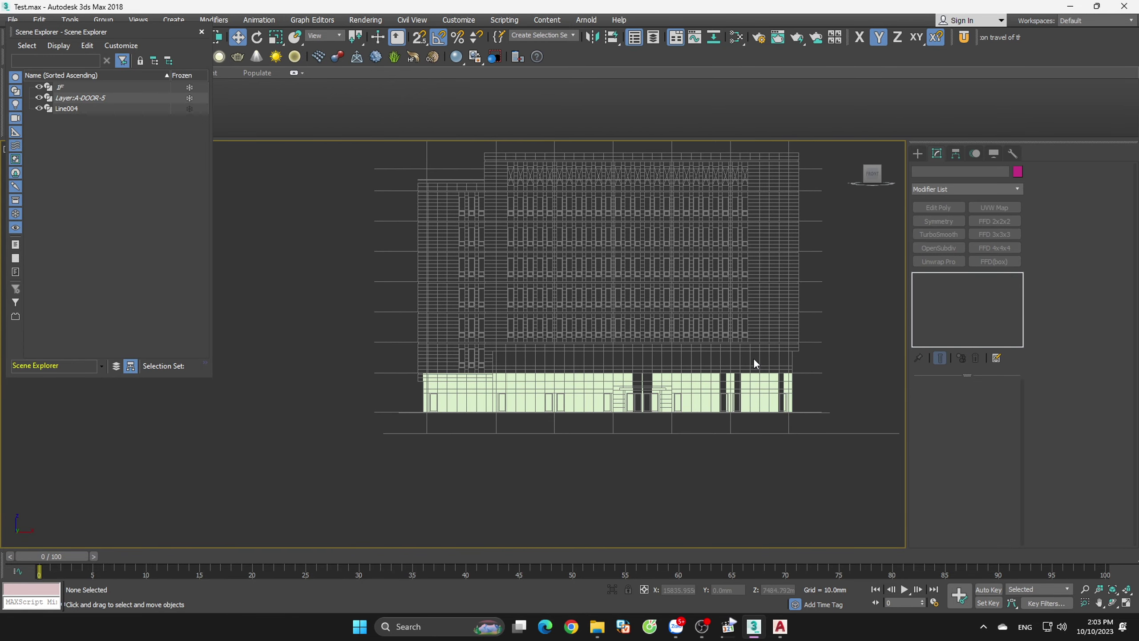
pyautogui.scroll(3, 658, 368)
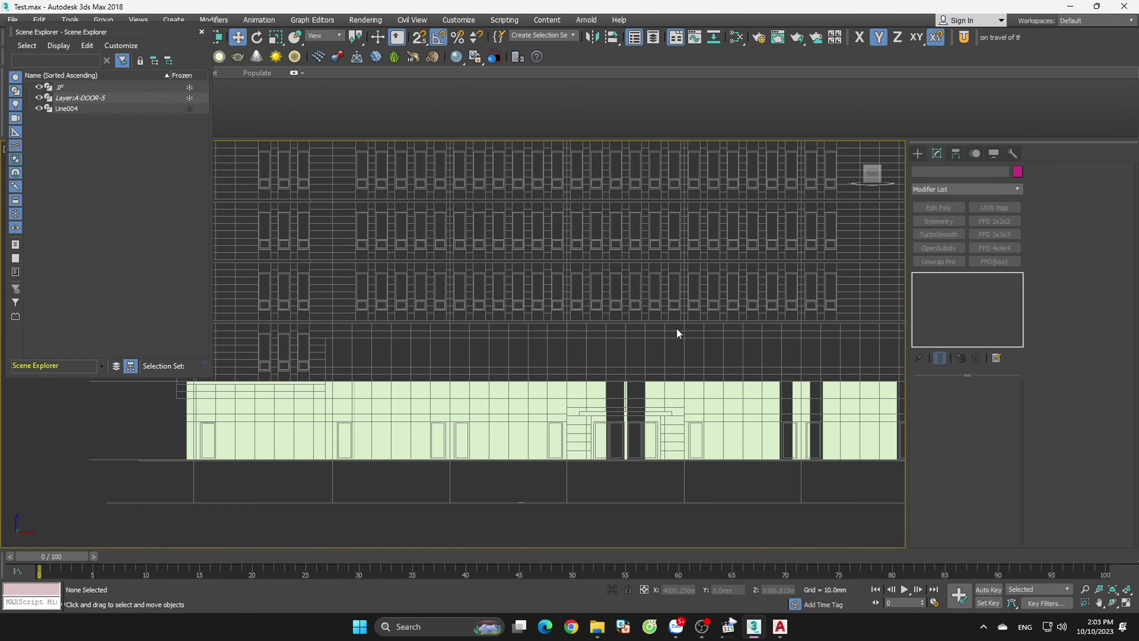
pyautogui.click(692, 391)
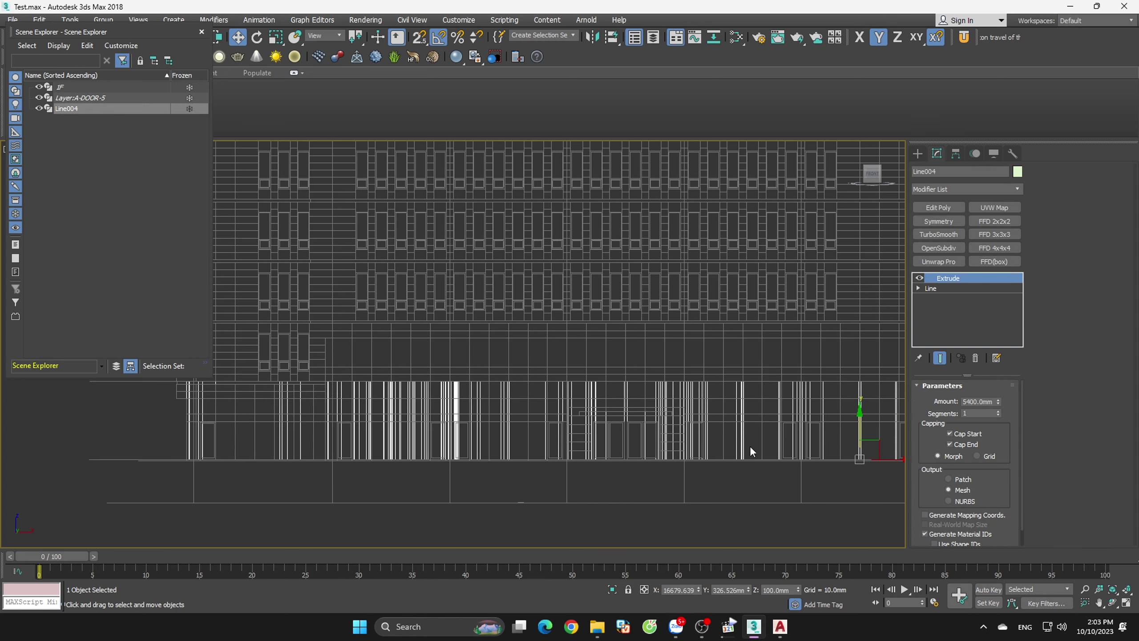
pyautogui.scroll(-4, 750, 438)
pyautogui.click(707, 464)
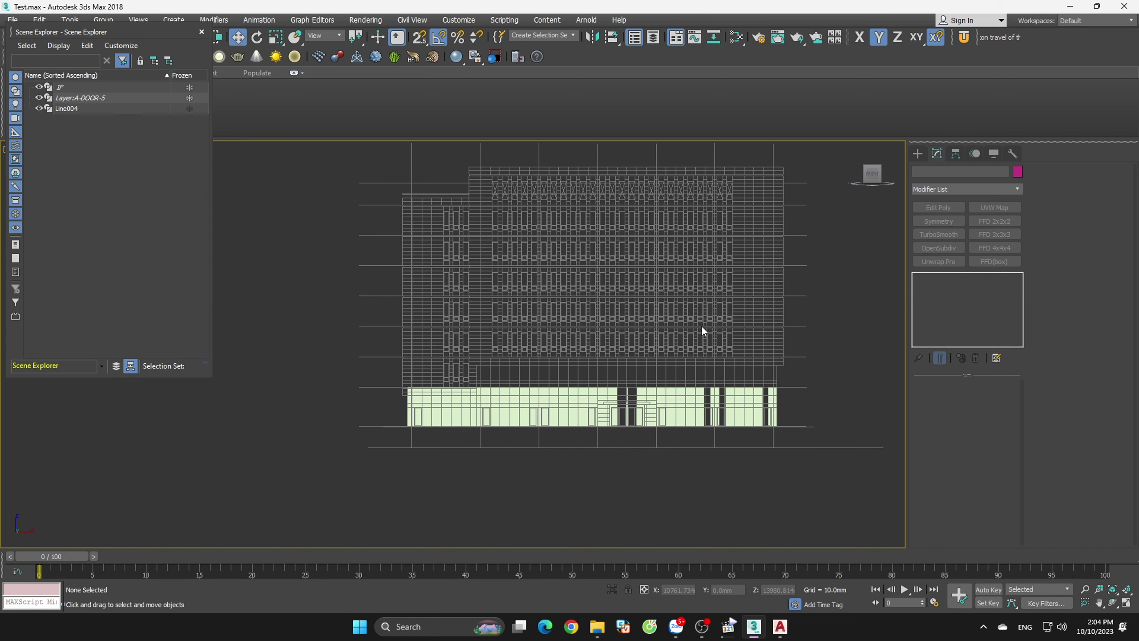
# - Try moving the extruded walls down below the building, then undo the move
pyautogui.scroll(4, 772, 439)
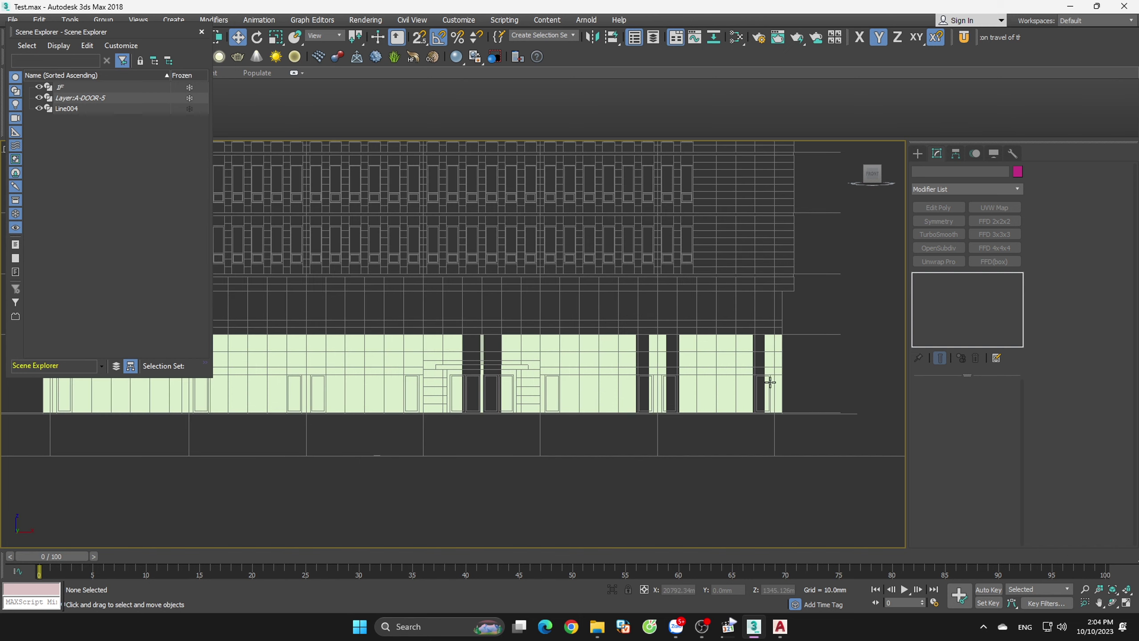
pyautogui.click(736, 346)
pyautogui.scroll(-3, 735, 346)
pyautogui.moveTo(736, 346); pyautogui.dragTo(726, 462)
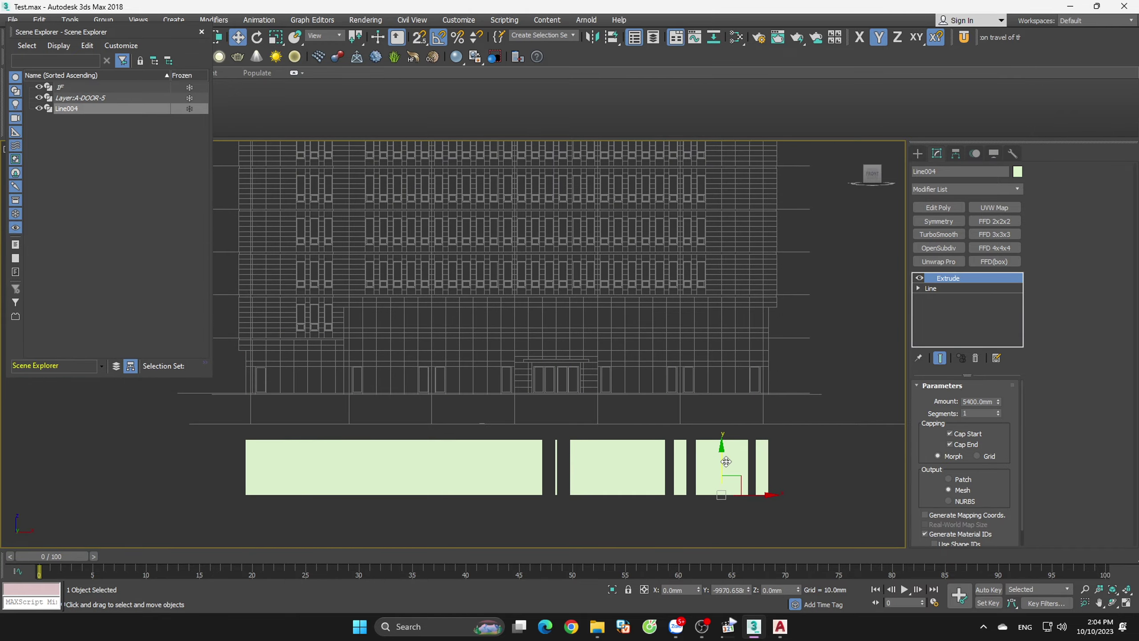
pyautogui.hotkey('ctrl', 'z')
# - Orbit around the building, return to the front view and switch to shaded display
pyautogui.keyDown('alt'); pyautogui.moveTo(769, 438); pyautogui.dragTo(754, 474, button='middle'); pyautogui.keyUp('alt')
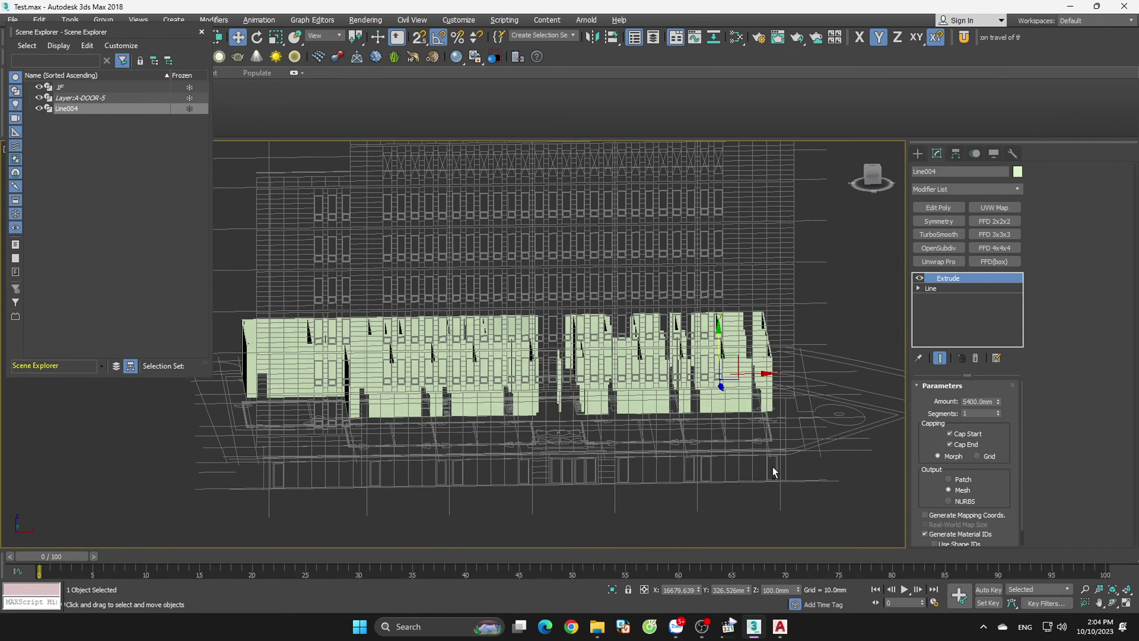
pyautogui.scroll(3, 661, 437)
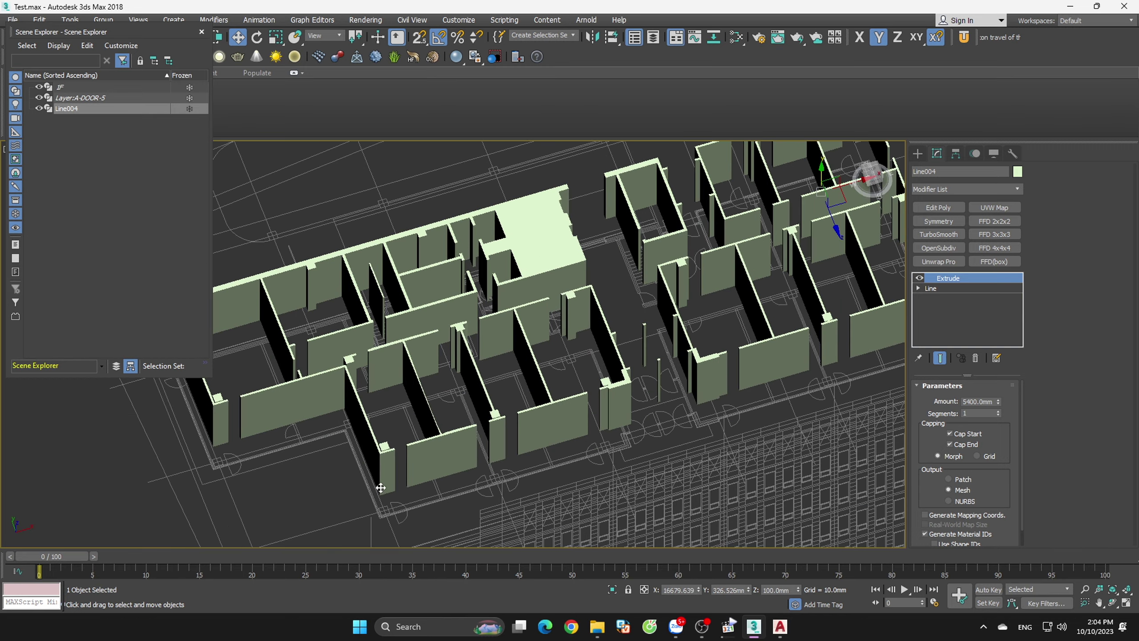
pyautogui.scroll(2, 409, 505)
pyautogui.moveTo(429, 483)
pyautogui.keyDown('alt'); pyautogui.mouseDown(button='middle')
pyautogui.moveTo(497, 465)
pyautogui.moveTo(475, 445)
pyautogui.mouseUp(button='middle'); pyautogui.keyUp('alt')
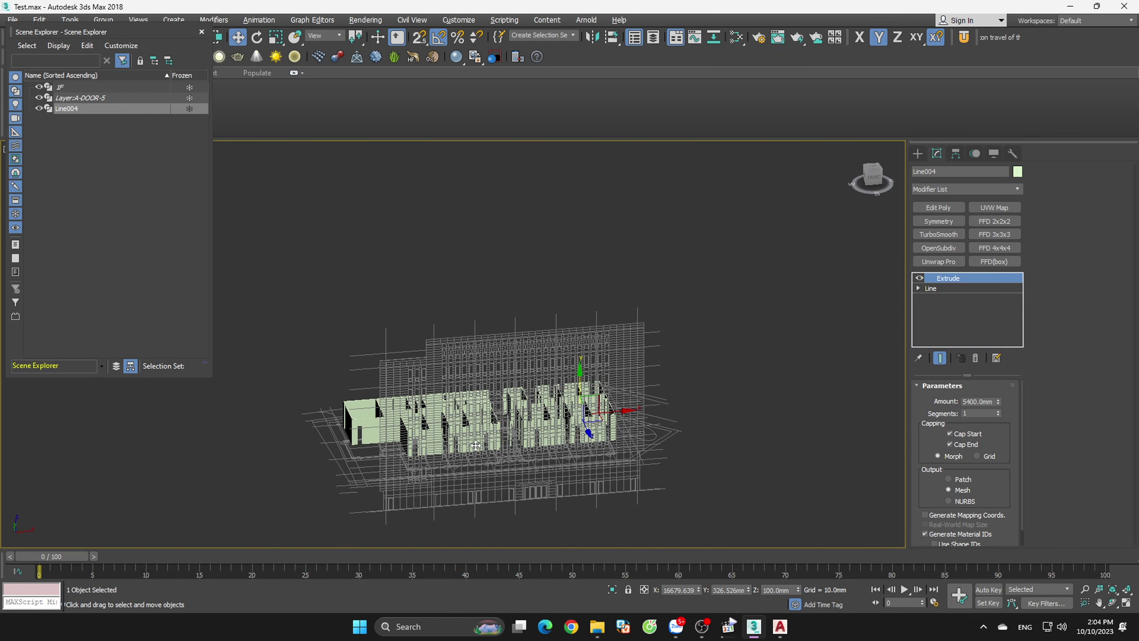
pyautogui.click(876, 182)
pyautogui.scroll(3, 394, 431)
pyautogui.scroll(2, 399, 416)
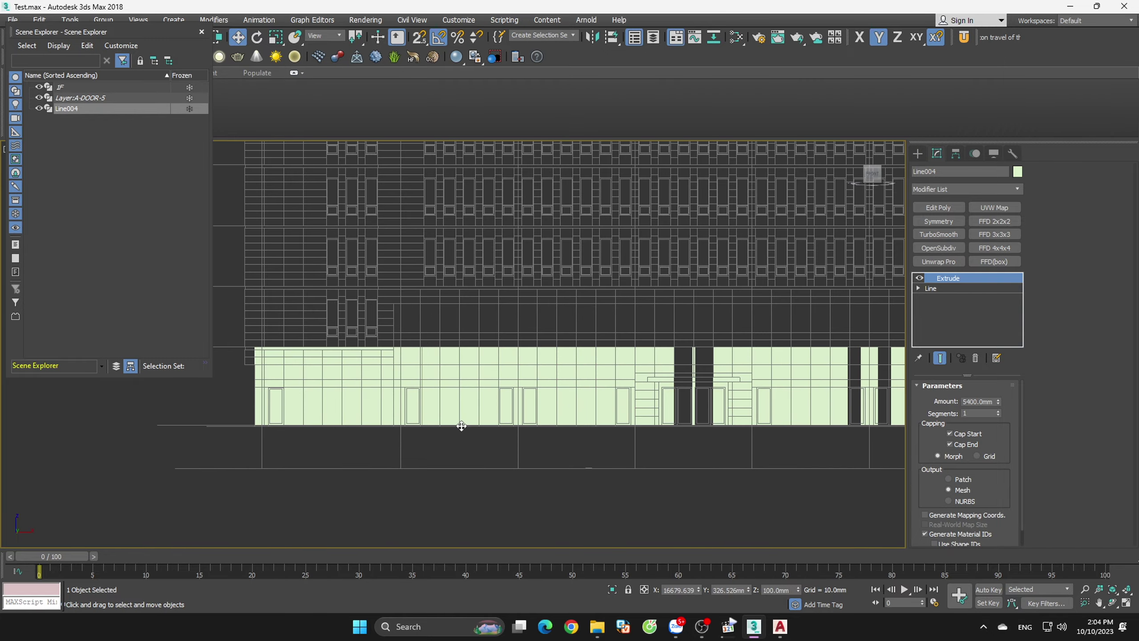
pyautogui.moveTo(487, 466)
pyautogui.keyDown('alt'); pyautogui.mouseDown(button='middle')
pyautogui.moveTo(461, 449)
pyautogui.moveTo(488, 481)
pyautogui.moveTo(500, 448)
pyautogui.mouseUp(button='middle'); pyautogui.keyUp('alt')
pyautogui.press('F3')
pyautogui.scroll(3, 440, 430)
pyautogui.scroll(-2, 449, 352)
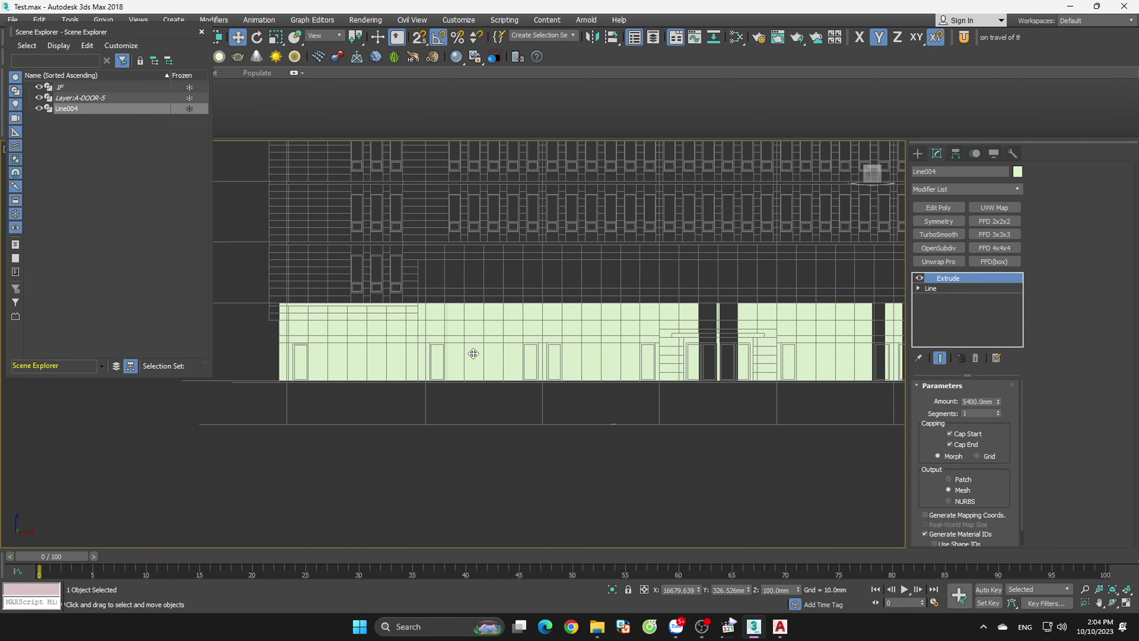
pyautogui.scroll(-3, 473, 353)
# - Set the extruded walls' Z position to 100 mm, below the facade
pyautogui.moveTo(717, 331); pyautogui.dragTo(722, 403)
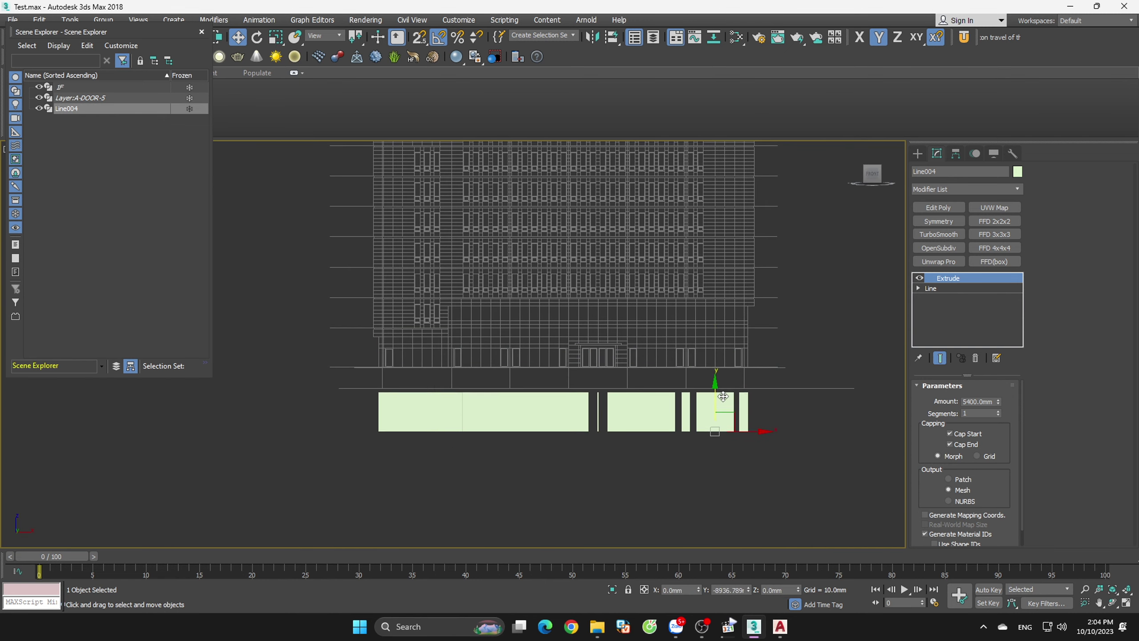
pyautogui.press('F3')
pyautogui.scroll(3, 488, 383)
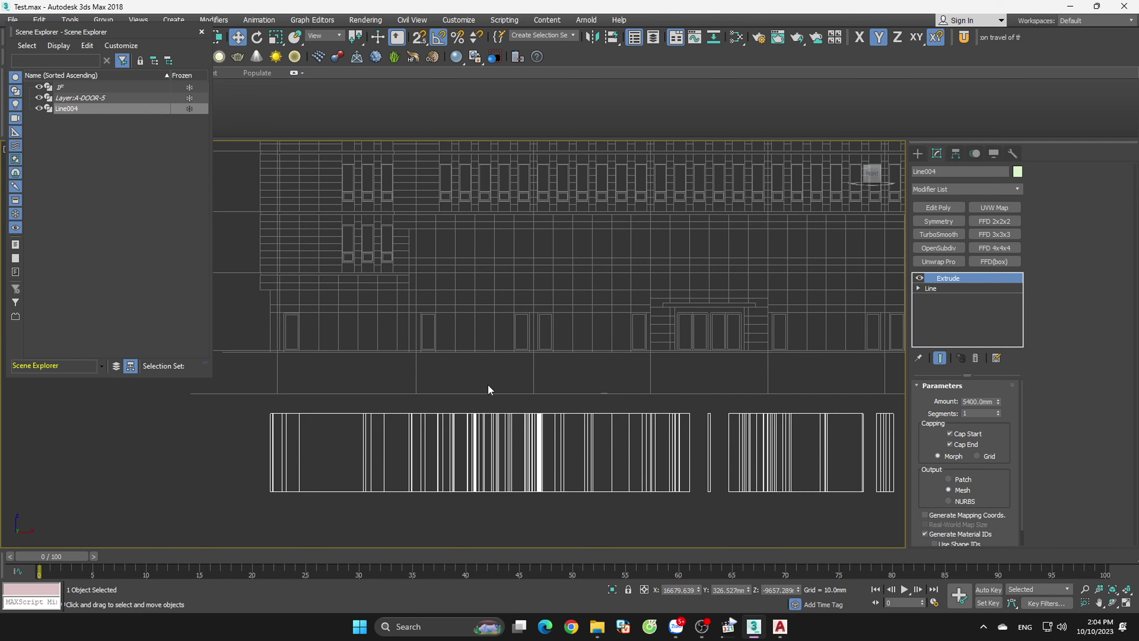
pyautogui.write('100')
pyautogui.press('Return')
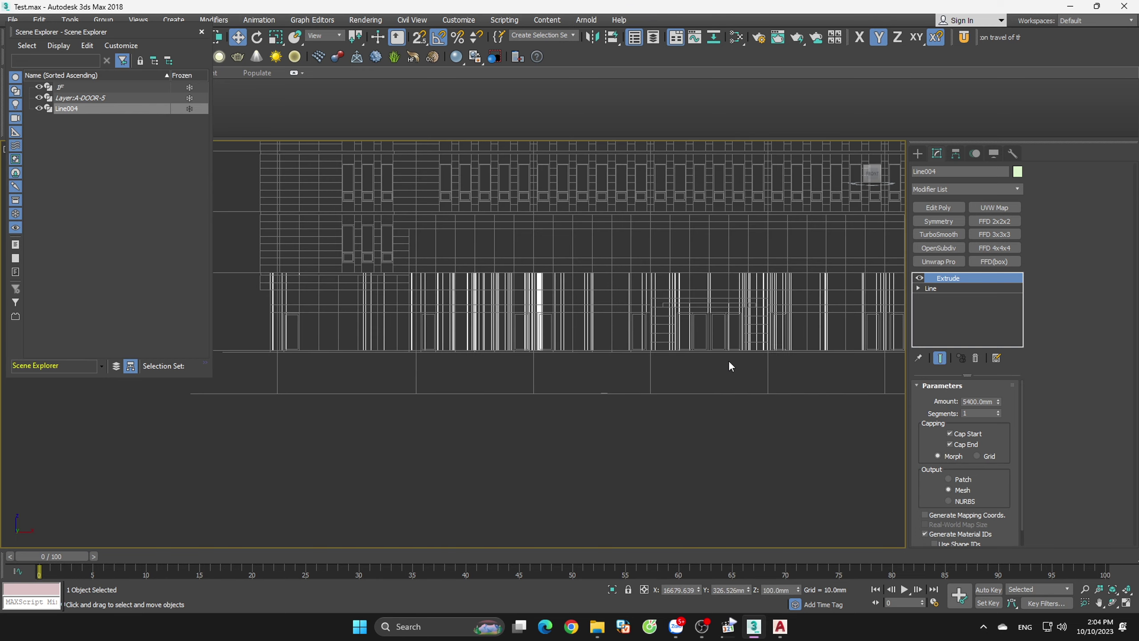
# - Orbit the shaded walls in perspective to check them, then return to Front view
pyautogui.press('F3')
pyautogui.moveTo(717, 337)
pyautogui.keyDown('alt'); pyautogui.mouseDown(button='middle')
pyautogui.moveTo(753, 450)
pyautogui.moveTo(821, 452)
pyautogui.moveTo(878, 387)
pyautogui.moveTo(916, 374)
pyautogui.mouseUp(button='middle'); pyautogui.keyUp('alt')
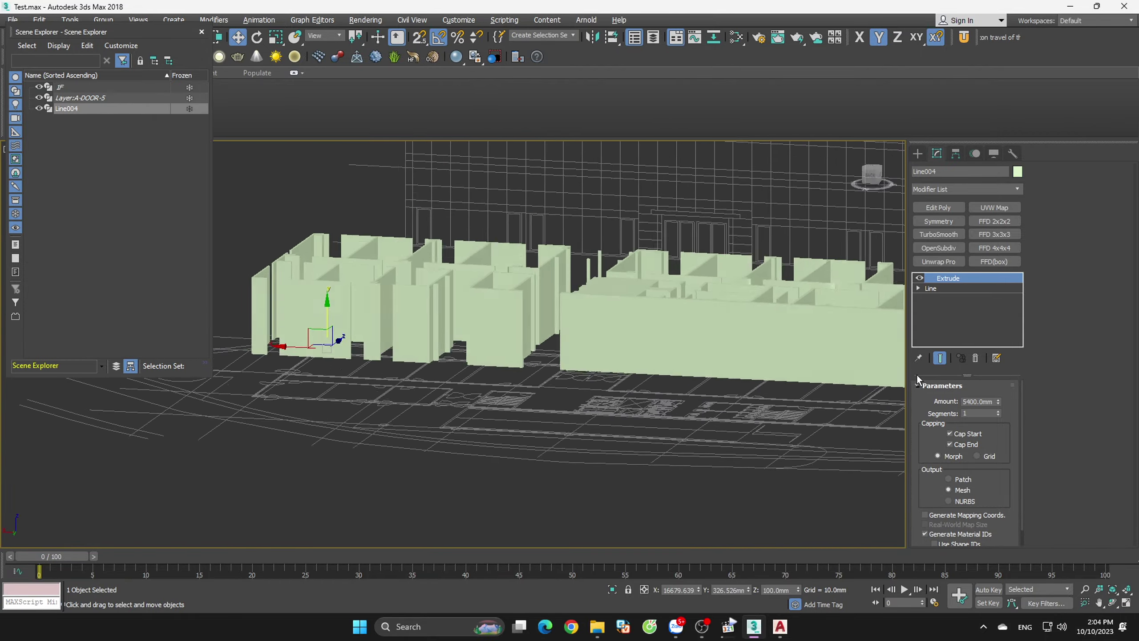
pyautogui.press('f')
pyautogui.scroll(-2, 689, 364)
pyautogui.scroll(3, 712, 369)
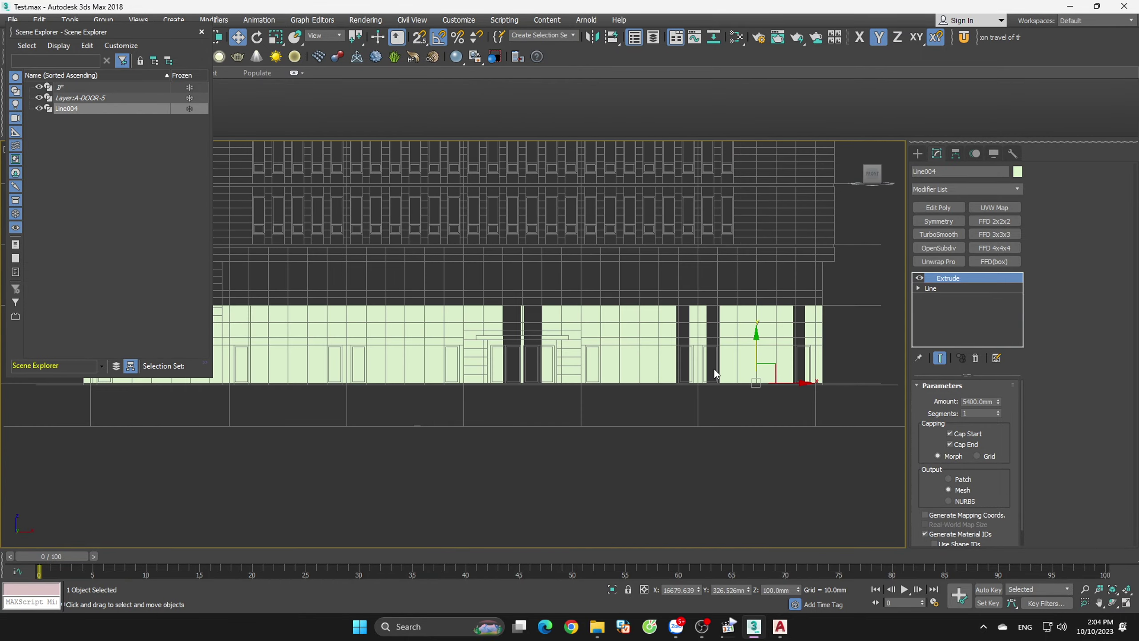
pyautogui.click(610, 410)
pyautogui.press('F3')
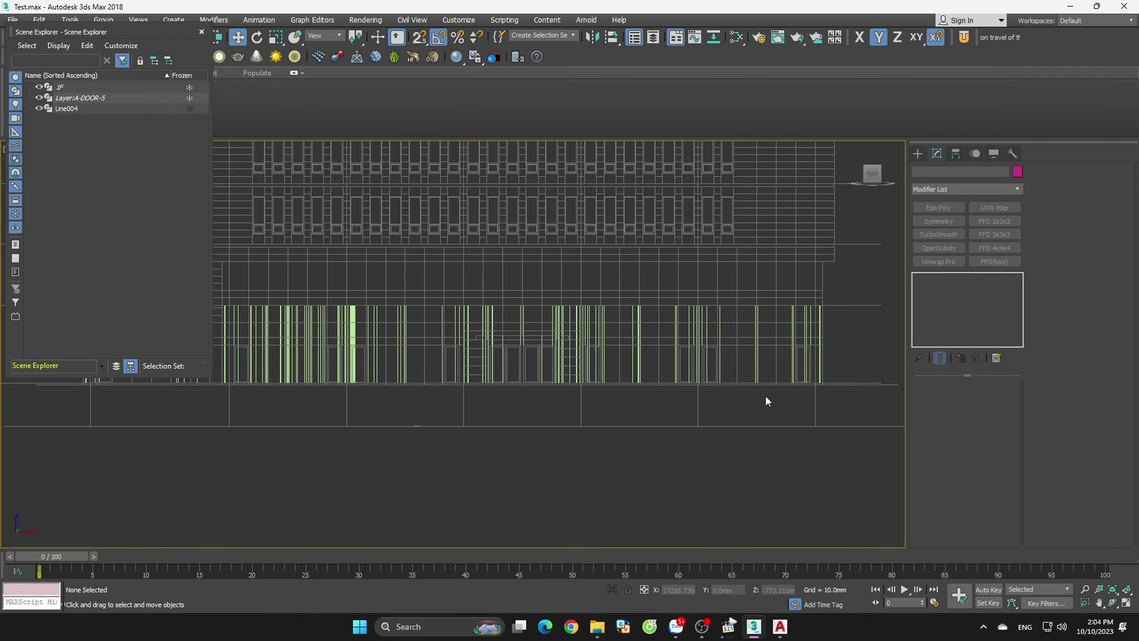
pyautogui.press('F3')
pyautogui.click(765, 377)
pyautogui.moveTo(766, 377)
pyautogui.keyDown('alt'); pyautogui.mouseDown(button='middle')
pyautogui.moveTo(762, 427)
pyautogui.moveTo(791, 501)
pyautogui.mouseUp(button='middle'); pyautogui.keyUp('alt')
pyautogui.press('t')
pyautogui.scroll(2, 677, 432)
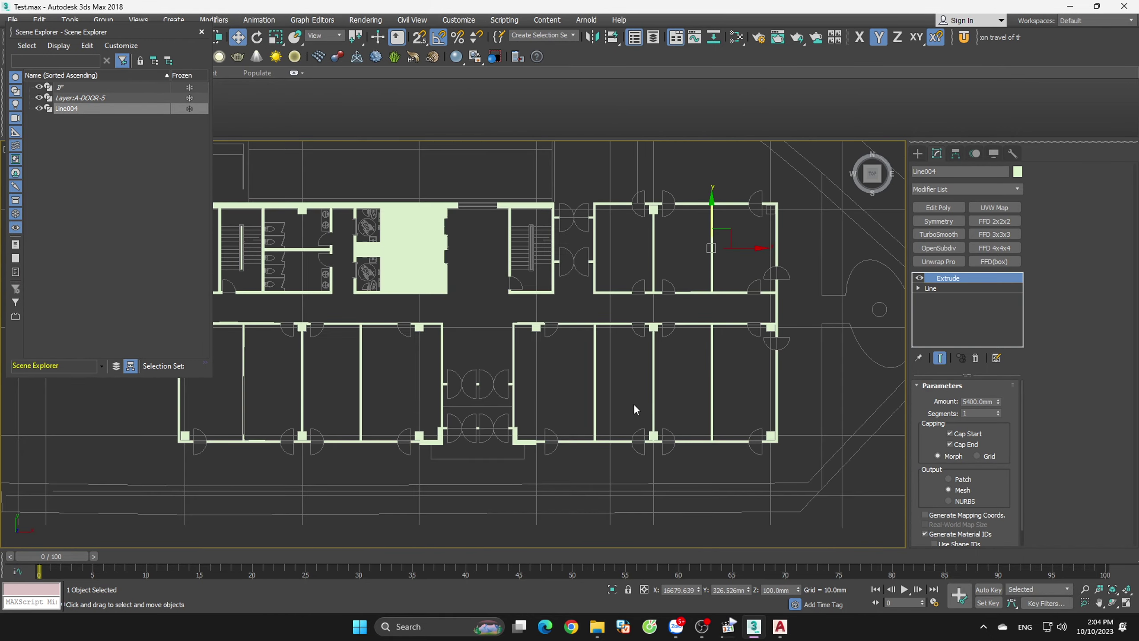
pyautogui.scroll(2, 452, 445)
pyautogui.scroll(3, 453, 438)
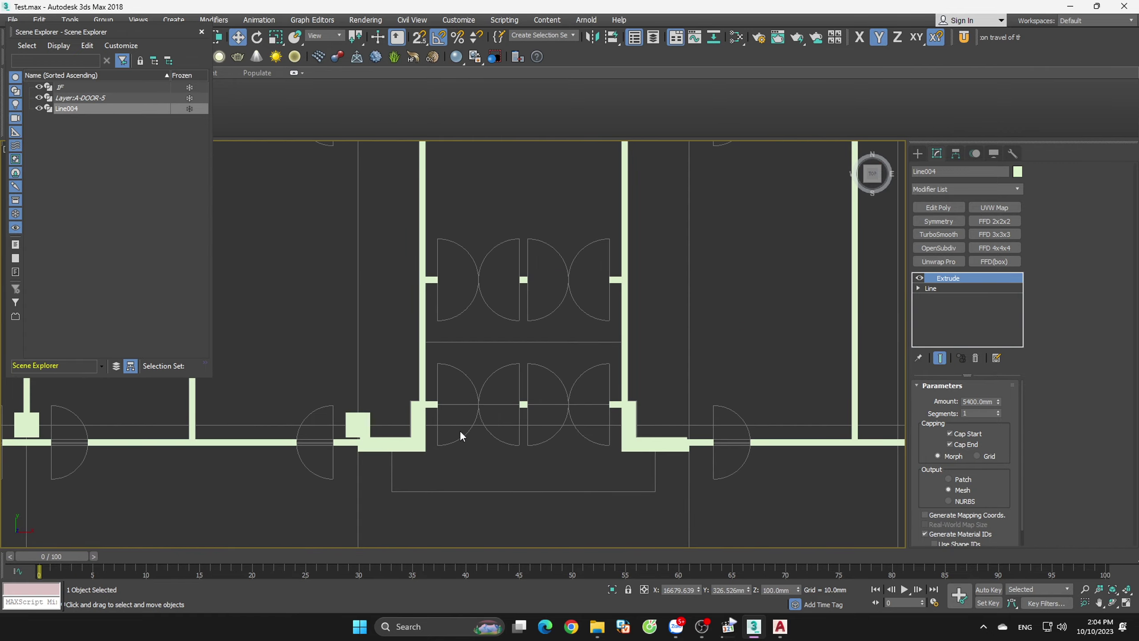
pyautogui.scroll(-5, 459, 430)
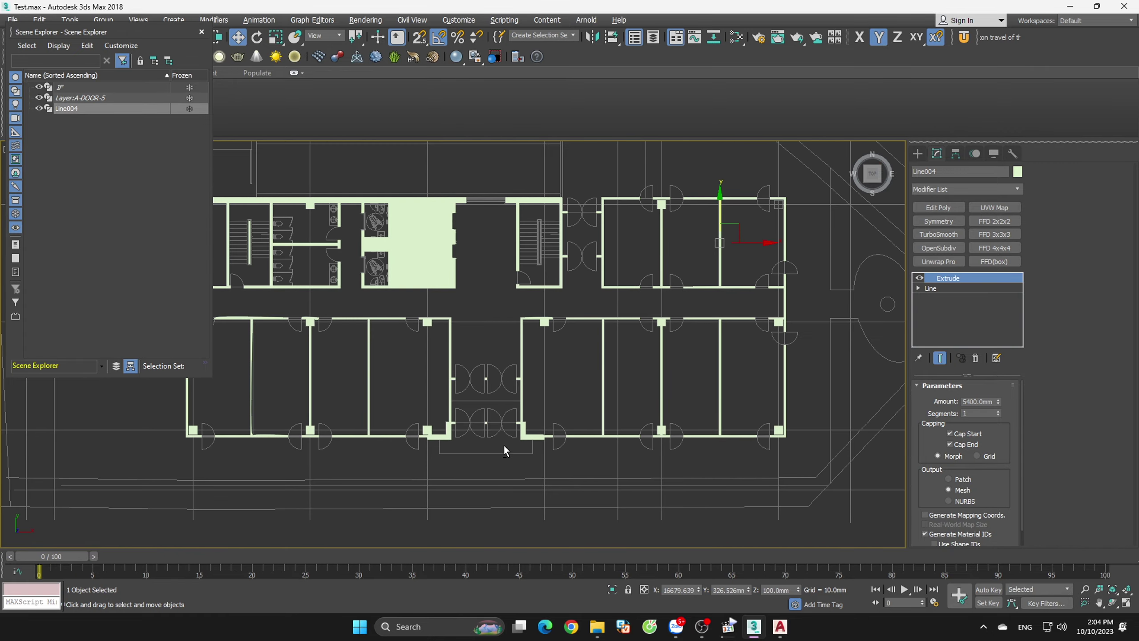
pyautogui.moveTo(504, 445)
pyautogui.keyDown('alt'); pyautogui.mouseDown(button='middle')
pyautogui.moveTo(509, 413)
pyautogui.moveTo(538, 414)
pyautogui.moveTo(524, 415)
pyautogui.moveTo(504, 468)
pyautogui.mouseUp(button='middle'); pyautogui.keyUp('alt')
pyautogui.scroll(4, 475, 205)
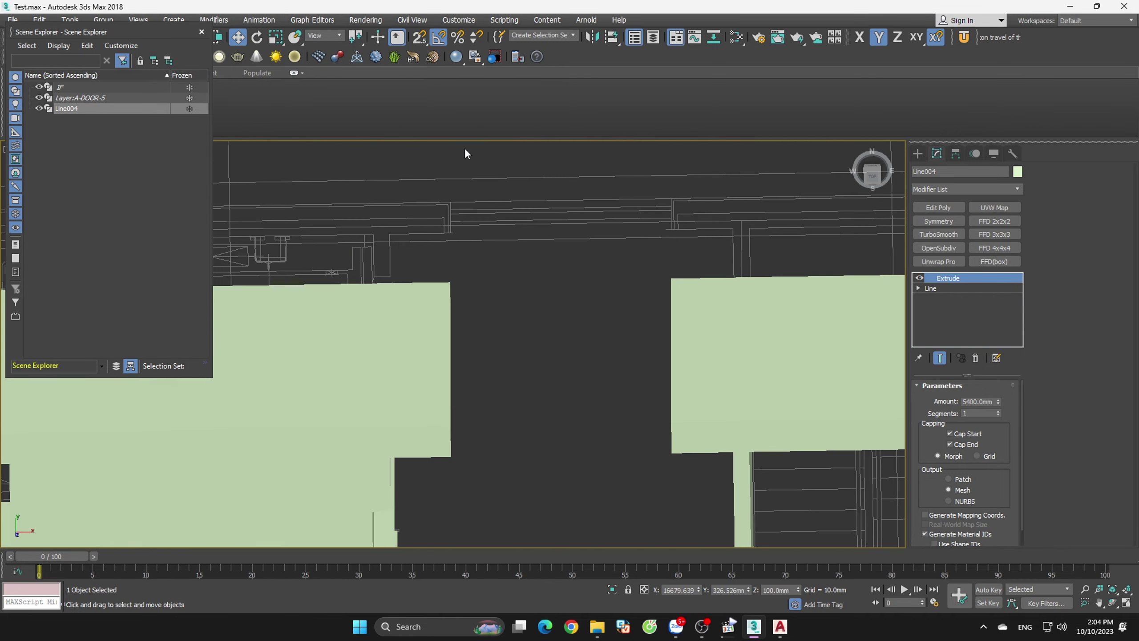
pyautogui.scroll(-5, 496, 209)
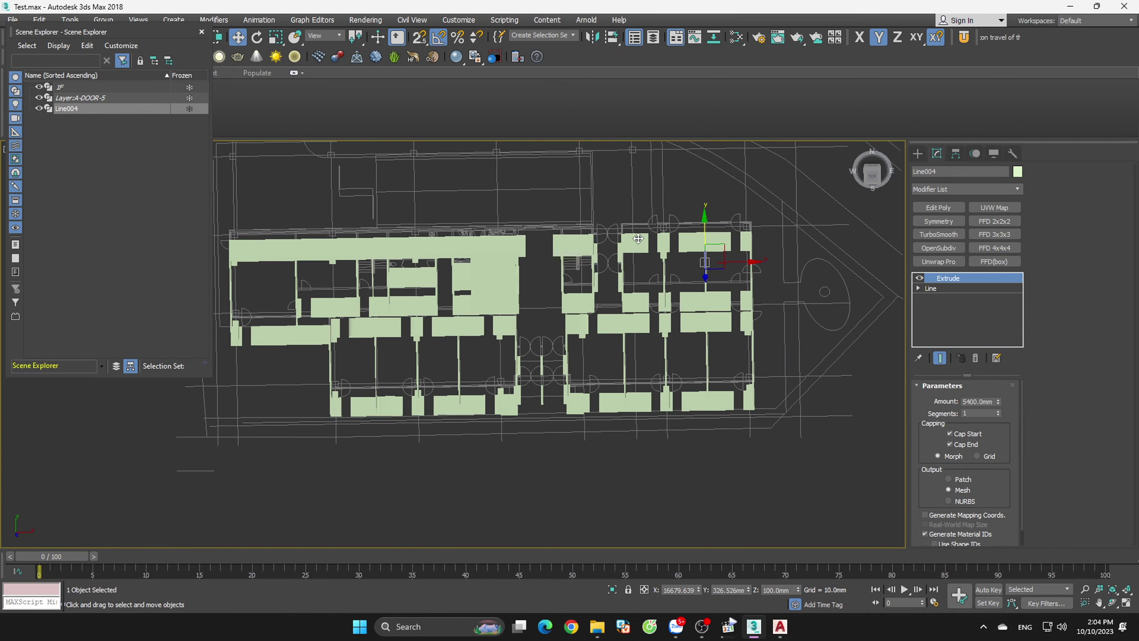
pyautogui.click(872, 178)
pyautogui.click(721, 357)
pyautogui.scroll(4, 559, 421)
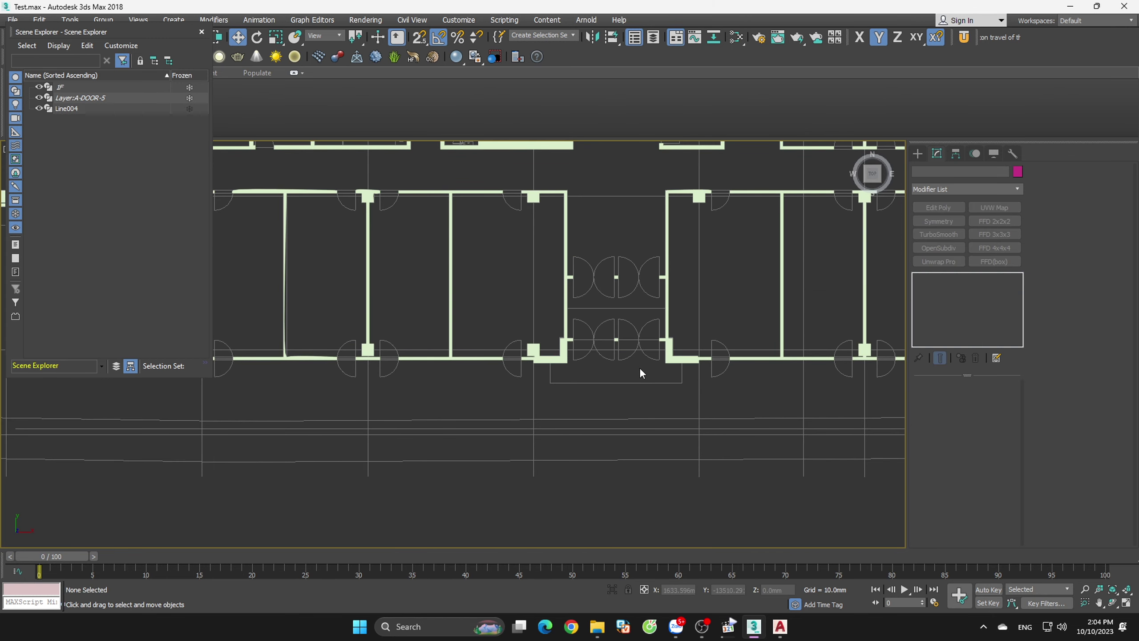
pyautogui.scroll(-5, 639, 370)
pyautogui.moveTo(653, 379)
pyautogui.keyDown('alt'); pyautogui.mouseDown(button='middle')
pyautogui.moveTo(661, 429)
pyautogui.moveTo(654, 372)
pyautogui.moveTo(786, 264)
pyautogui.mouseUp(button='middle'); pyautogui.keyUp('alt')
# - Select the Layer:A-DOOR-5 elevation and lift it up relative to the walls in Front view
pyautogui.click(870, 179)
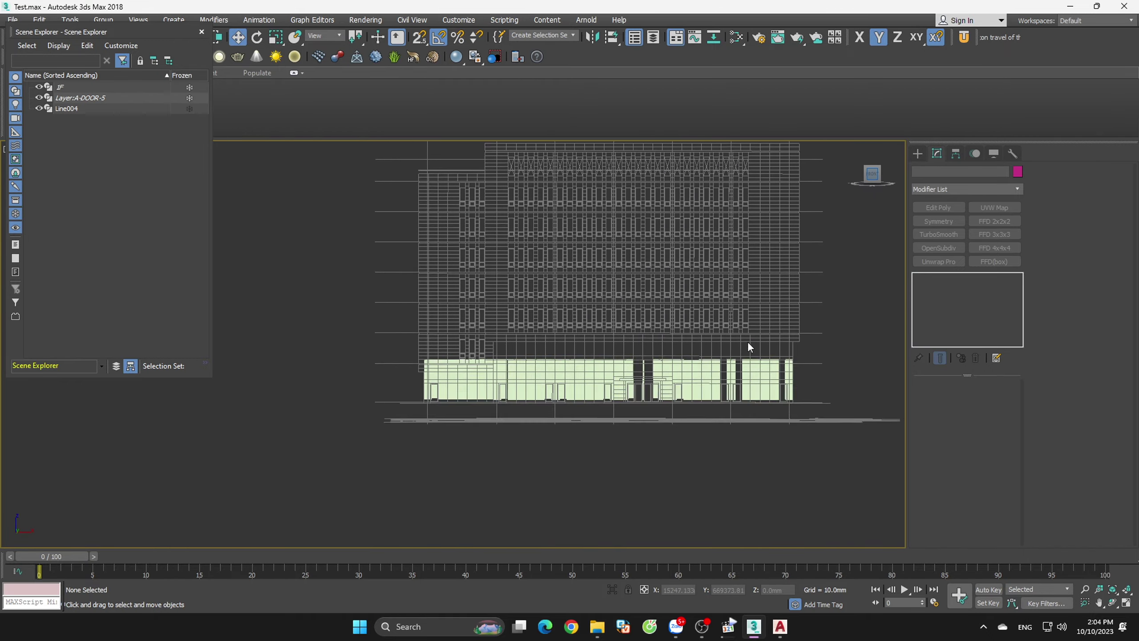
pyautogui.scroll(3, 645, 400)
pyautogui.scroll(3, 648, 378)
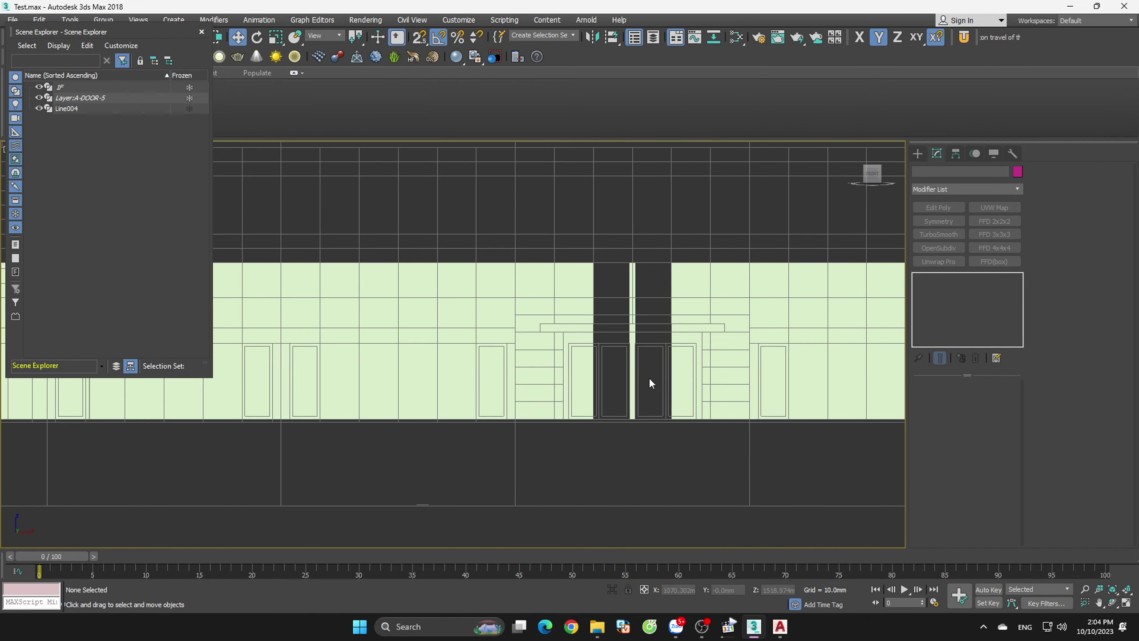
pyautogui.click(85, 98)
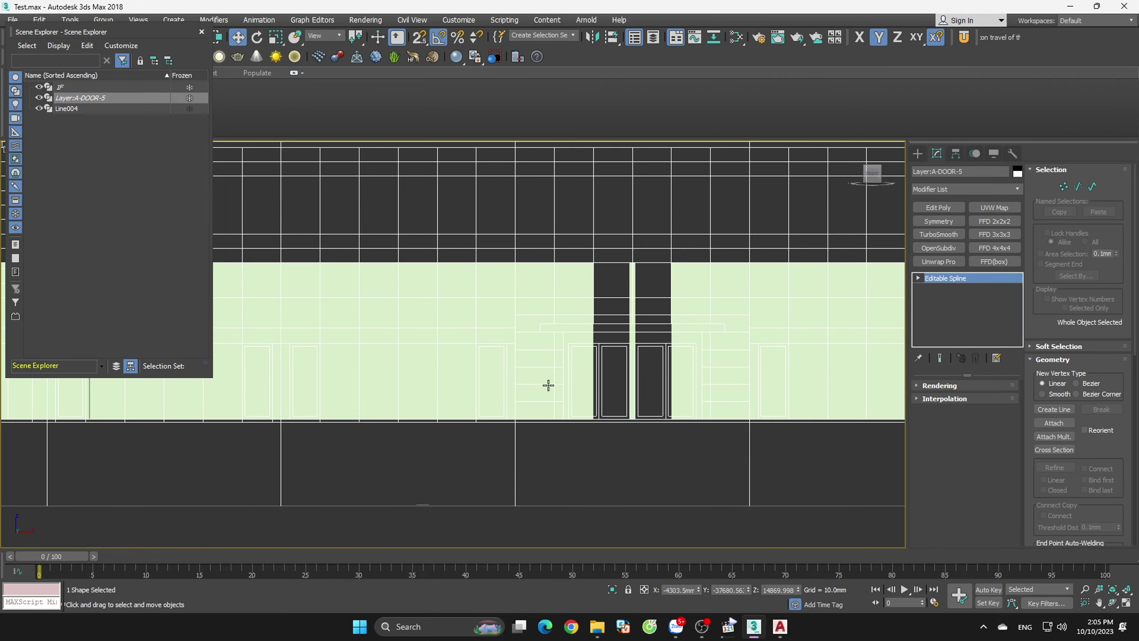
pyautogui.scroll(-4, 628, 442)
pyautogui.moveTo(586, 254)
pyautogui.mouseDown()
pyautogui.moveTo(594, 186)
pyautogui.moveTo(595, 204)
pyautogui.mouseUp()
# - Turn on vertex snapping and slide the elevation right to align its doors, then deselect
pyautogui.scroll(3, 760, 370)
pyautogui.scroll(3, 761, 369)
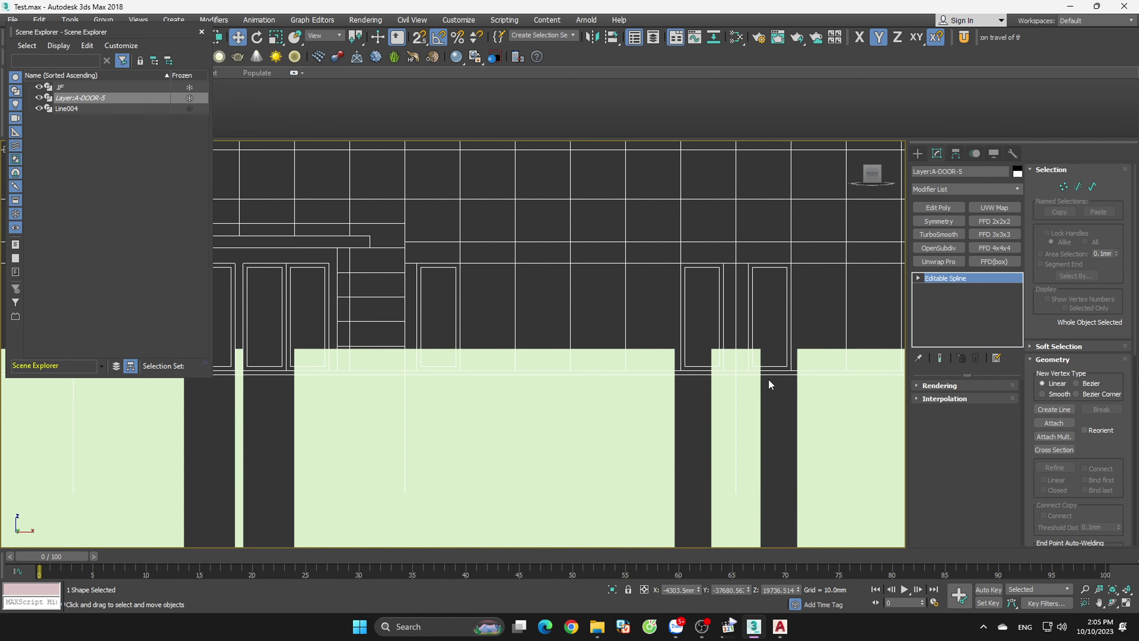
pyautogui.scroll(-3, 770, 381)
pyautogui.scroll(3, 723, 378)
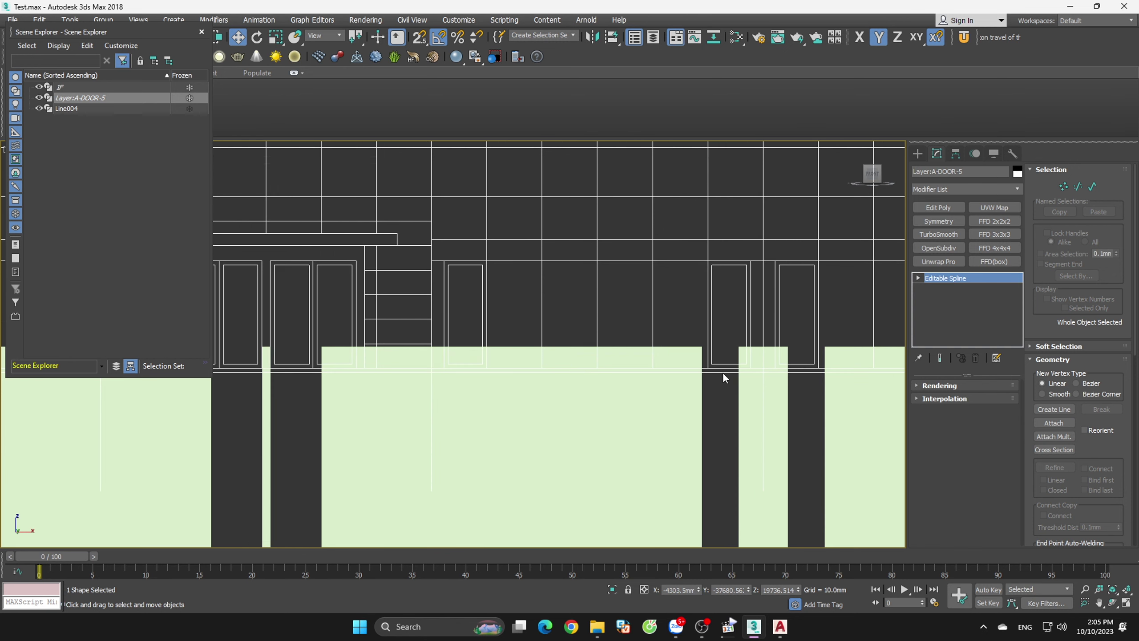
pyautogui.scroll(3, 723, 378)
pyautogui.press('s')
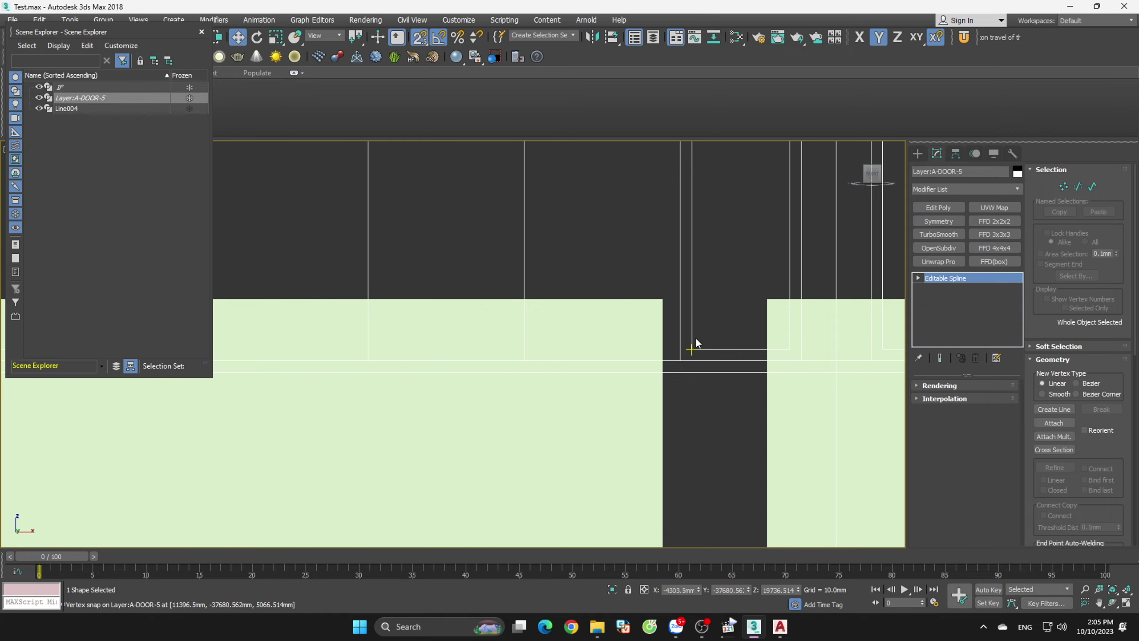
pyautogui.scroll(-3, 696, 343)
pyautogui.scroll(-4, 601, 339)
pyautogui.scroll(2, 596, 269)
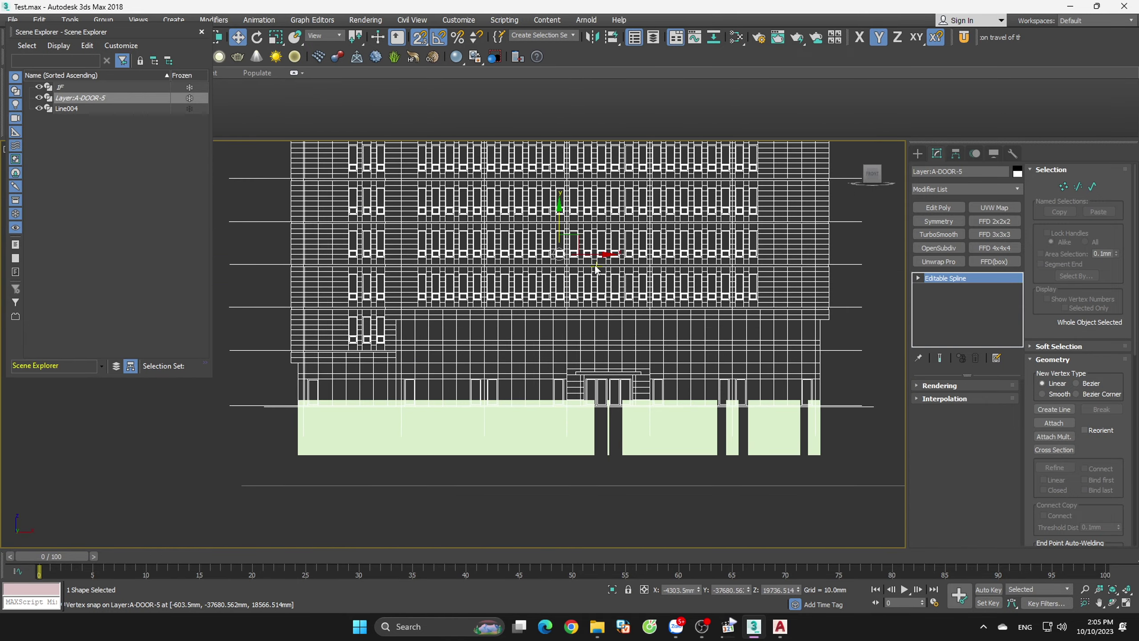
pyautogui.moveTo(593, 255)
pyautogui.mouseDown()
pyautogui.moveTo(559, 261)
pyautogui.moveTo(822, 503)
pyautogui.mouseUp()
pyautogui.click(840, 518)
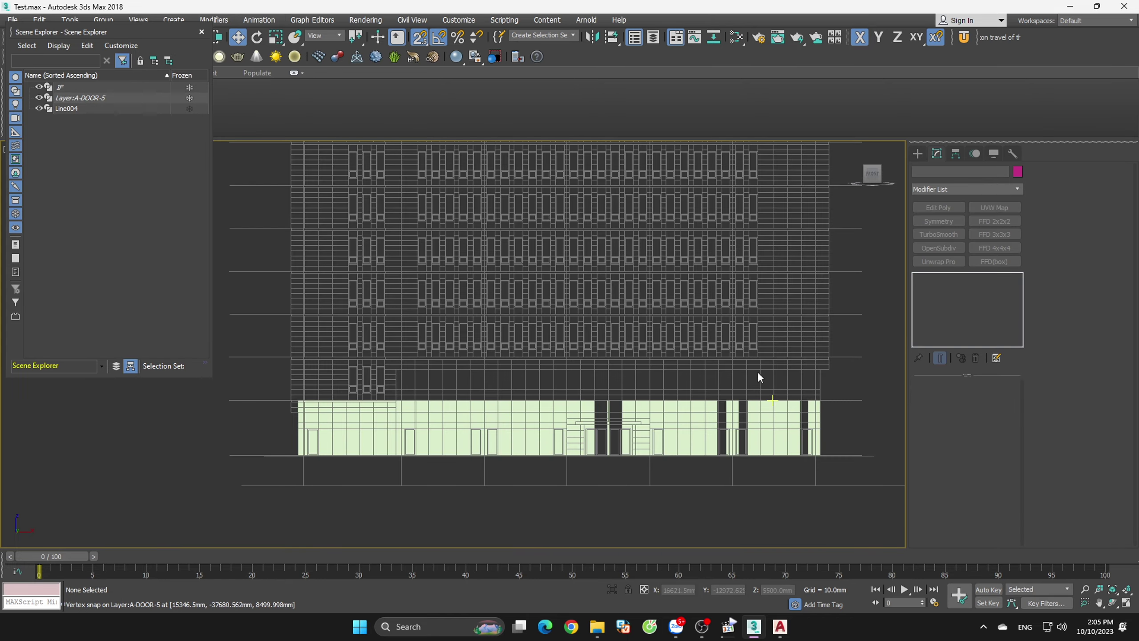
pyautogui.moveTo(757, 371)
pyautogui.keyDown('alt'); pyautogui.mouseDown(button='middle')
pyautogui.moveTo(786, 430)
pyautogui.moveTo(606, 208)
pyautogui.moveTo(611, 281)
pyautogui.moveTo(671, 283)
pyautogui.moveTo(575, 253)
pyautogui.mouseUp(button='middle'); pyautogui.keyUp('alt')
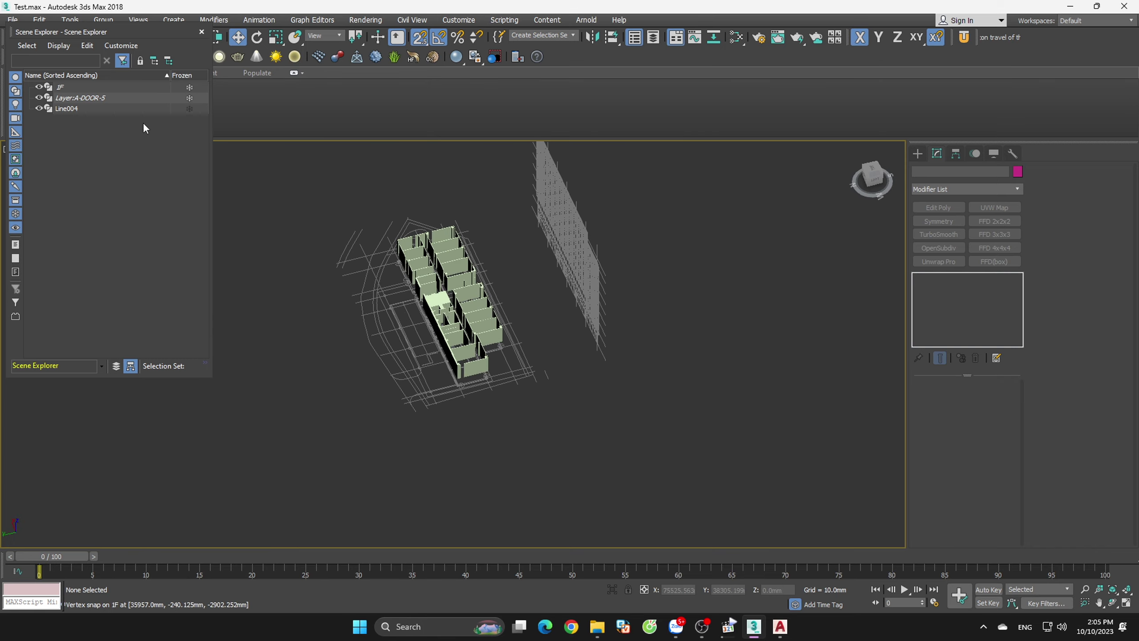
# - Slide the Layer:A-DOOR-5 elevation along the Y axis and orbit to a near top-down view
pyautogui.click(120, 98)
pyautogui.scroll(4, 641, 313)
pyautogui.moveTo(450, 192); pyautogui.dragTo(320, 222)
pyautogui.keyDown('alt'); pyautogui.moveTo(564, 350); pyautogui.dragTo(292, 298, button='middle'); pyautogui.keyUp('alt')
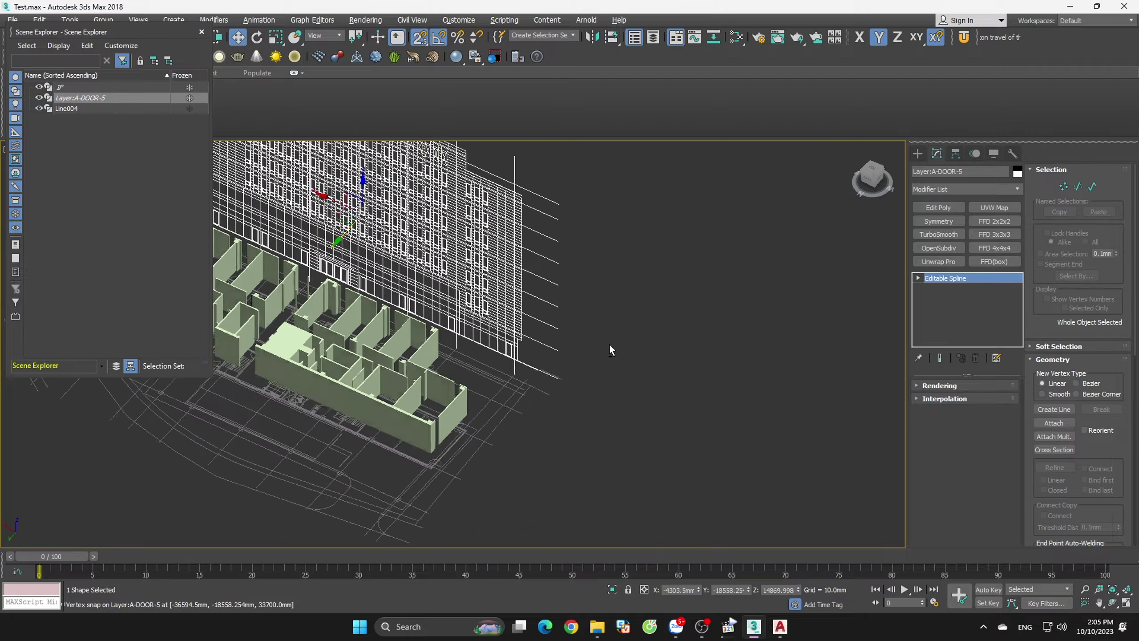
pyautogui.scroll(5, 368, 361)
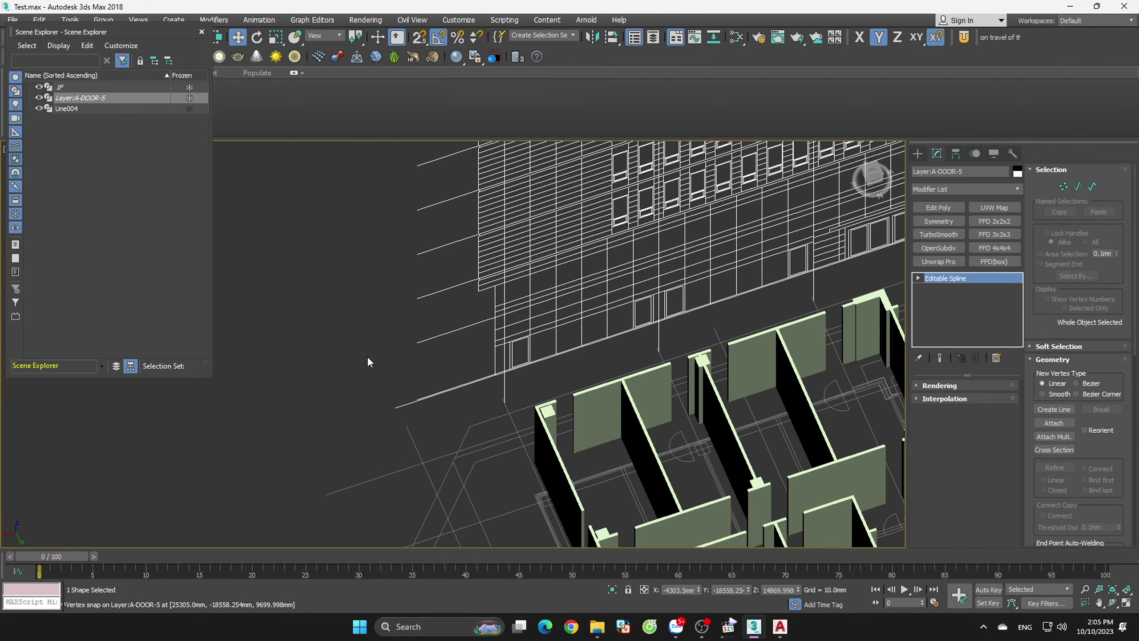
pyautogui.scroll(-4, 369, 361)
pyautogui.moveTo(538, 368)
pyautogui.keyDown('alt'); pyautogui.mouseDown(button='middle')
pyautogui.moveTo(583, 314)
pyautogui.moveTo(676, 291)
pyautogui.mouseUp(button='middle'); pyautogui.keyUp('alt')
pyautogui.scroll(5, 614, 297)
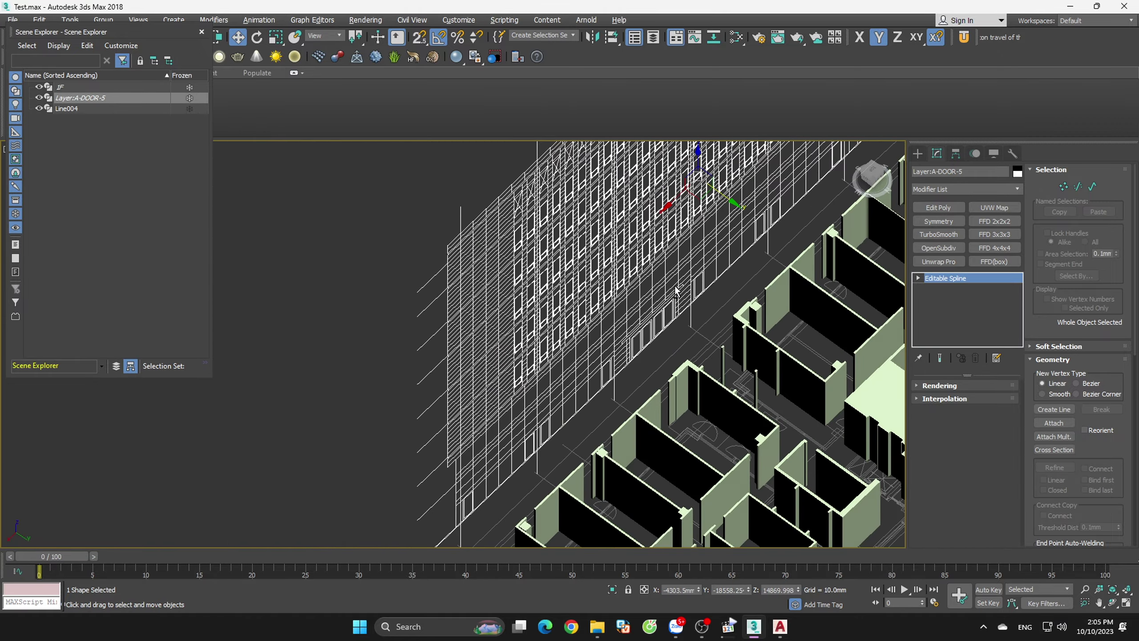
pyautogui.scroll(-5, 696, 344)
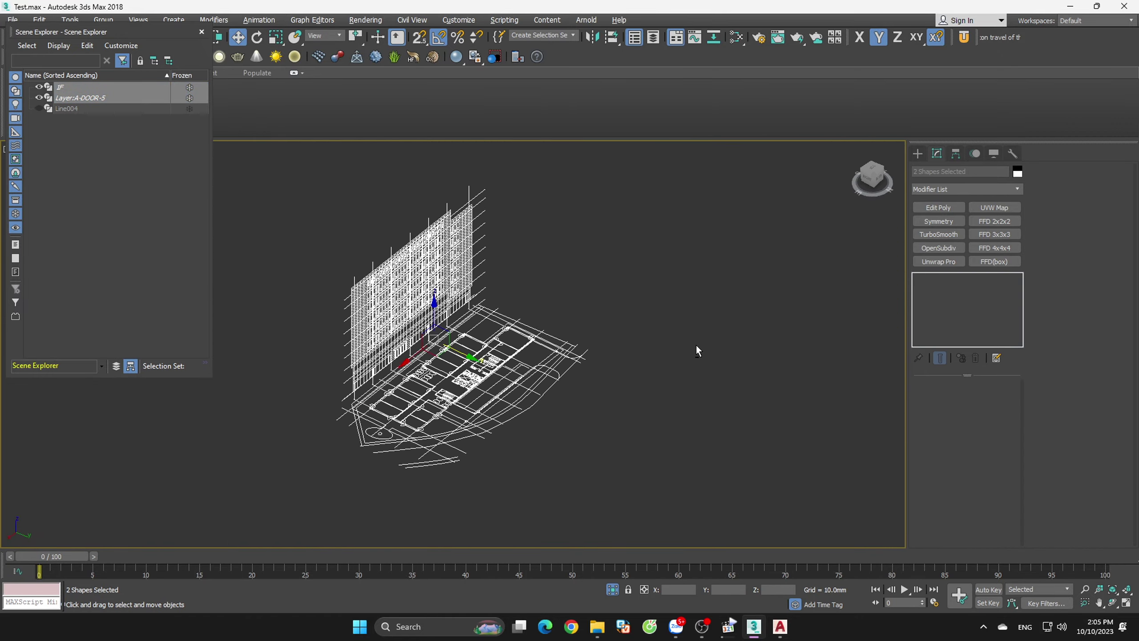
# - With vertex snapping on, move the A-DOOR-5 elevation down against the floor plan
pyautogui.click(329, 372)
pyautogui.scroll(6, 644, 323)
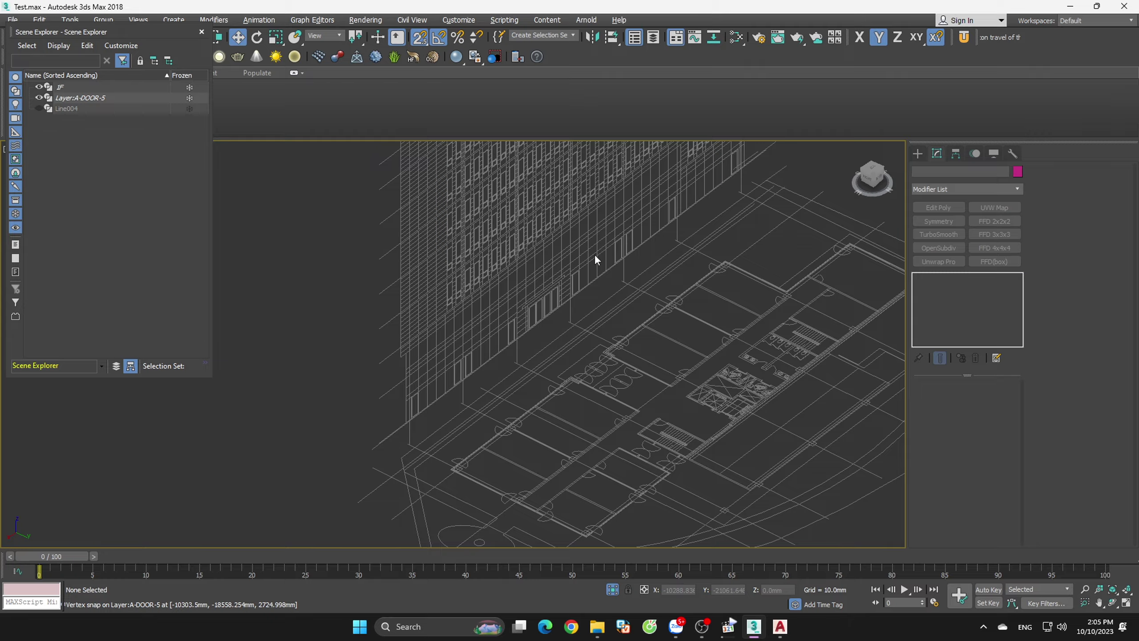
pyautogui.click(99, 98)
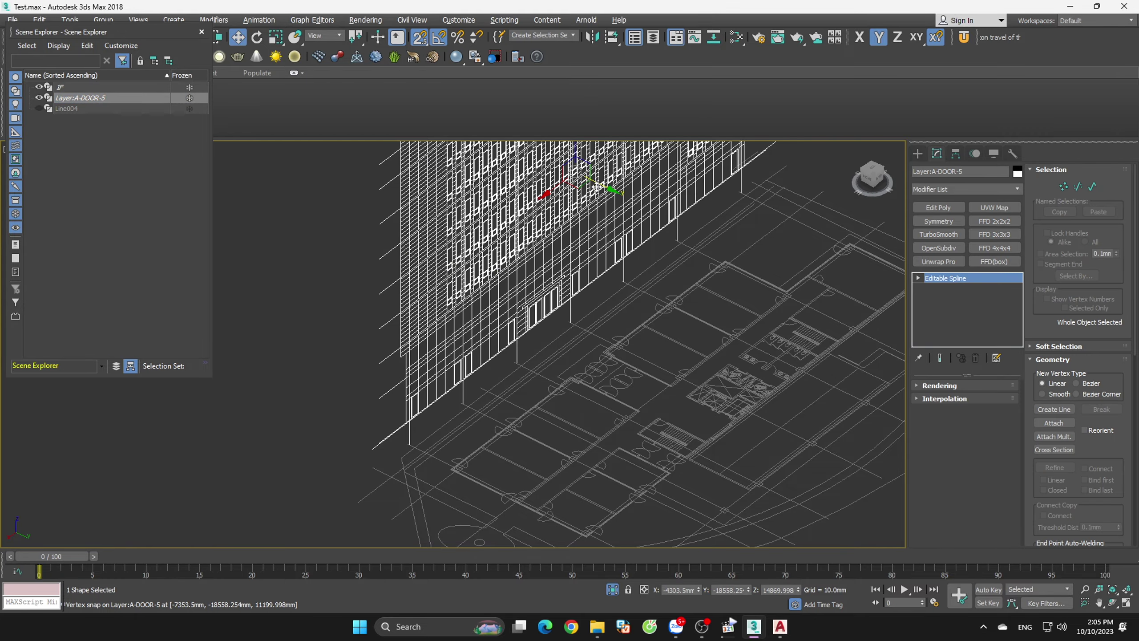
pyautogui.moveTo(596, 188); pyautogui.dragTo(630, 229)
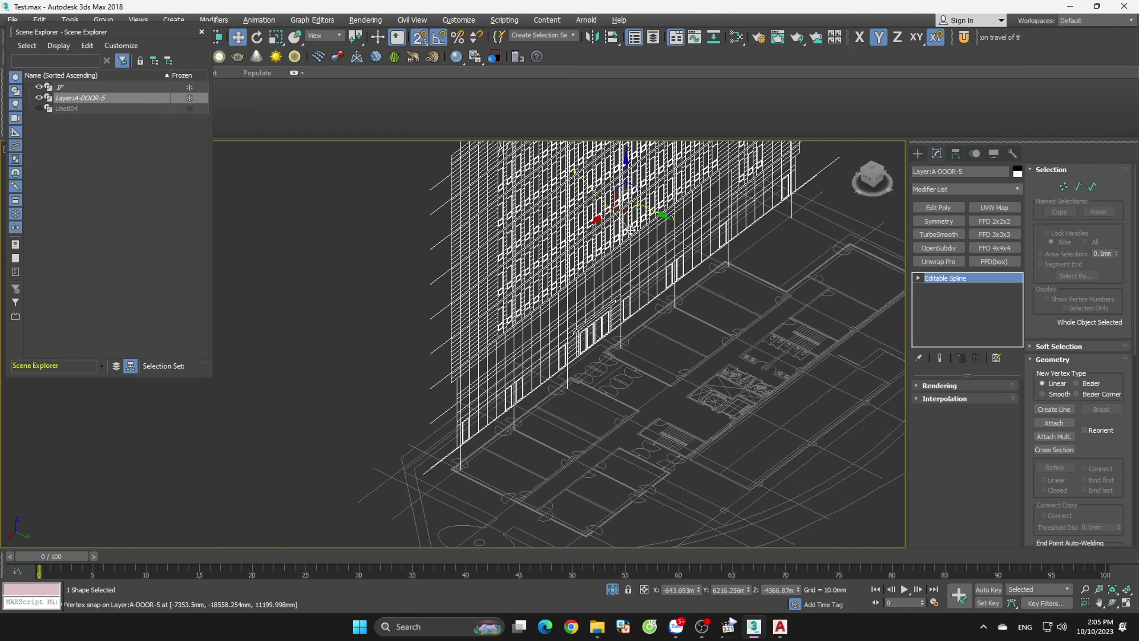
pyautogui.keyDown('alt'); pyautogui.moveTo(648, 284); pyautogui.dragTo(637, 188, button='middle'); pyautogui.keyUp('alt')
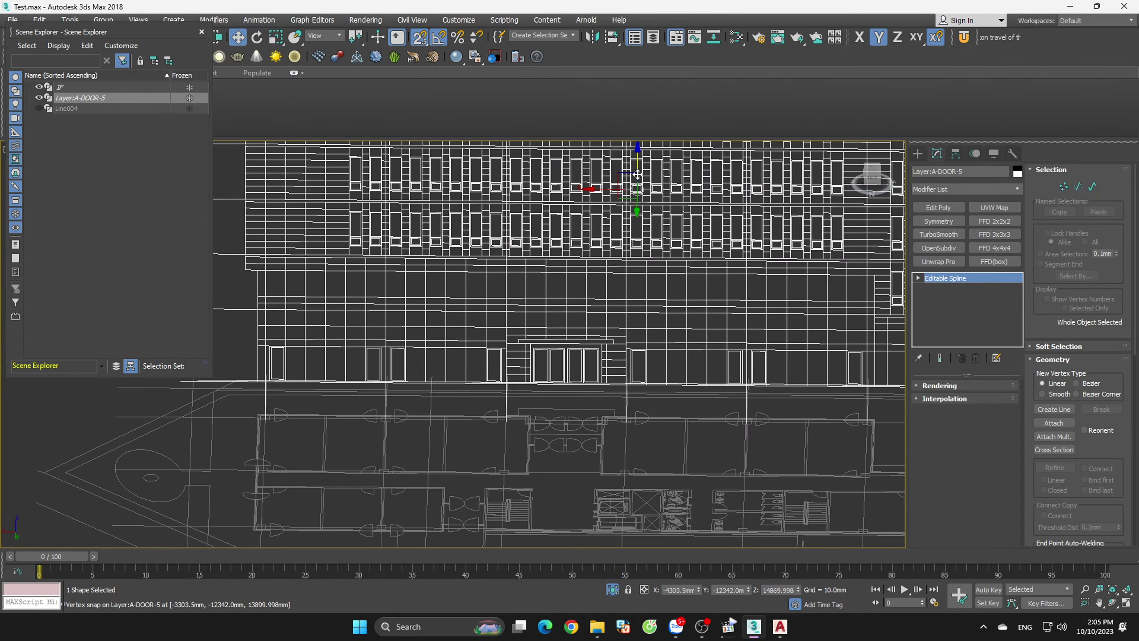
pyautogui.moveTo(638, 189); pyautogui.dragTo(637, 240)
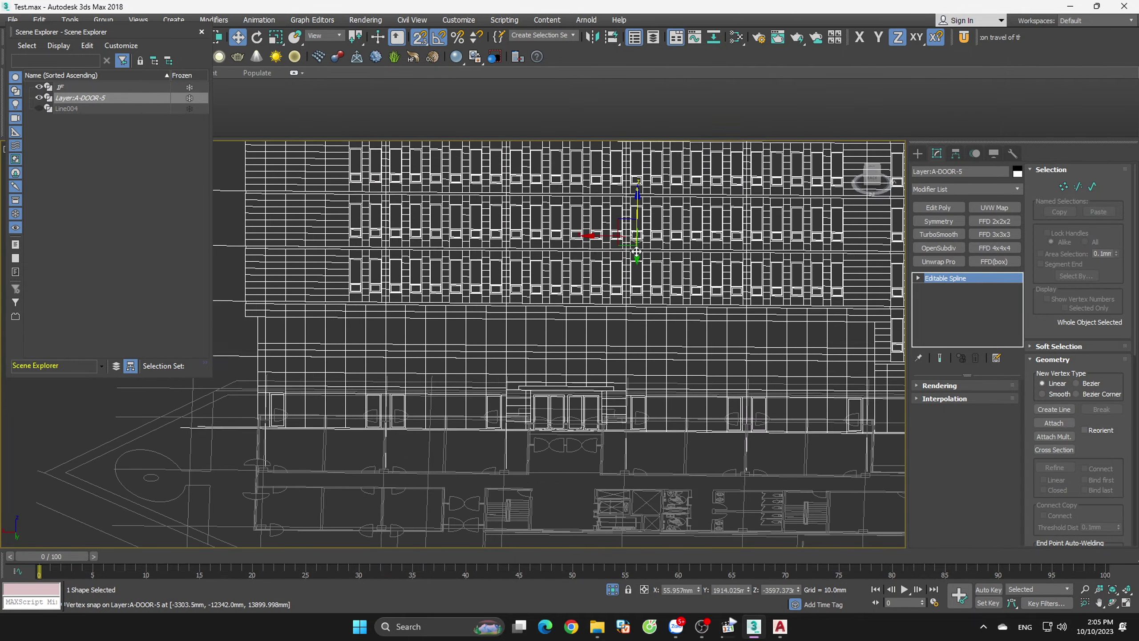
pyautogui.keyDown('alt'); pyautogui.moveTo(638, 356); pyautogui.dragTo(656, 412, button='middle'); pyautogui.keyUp('alt')
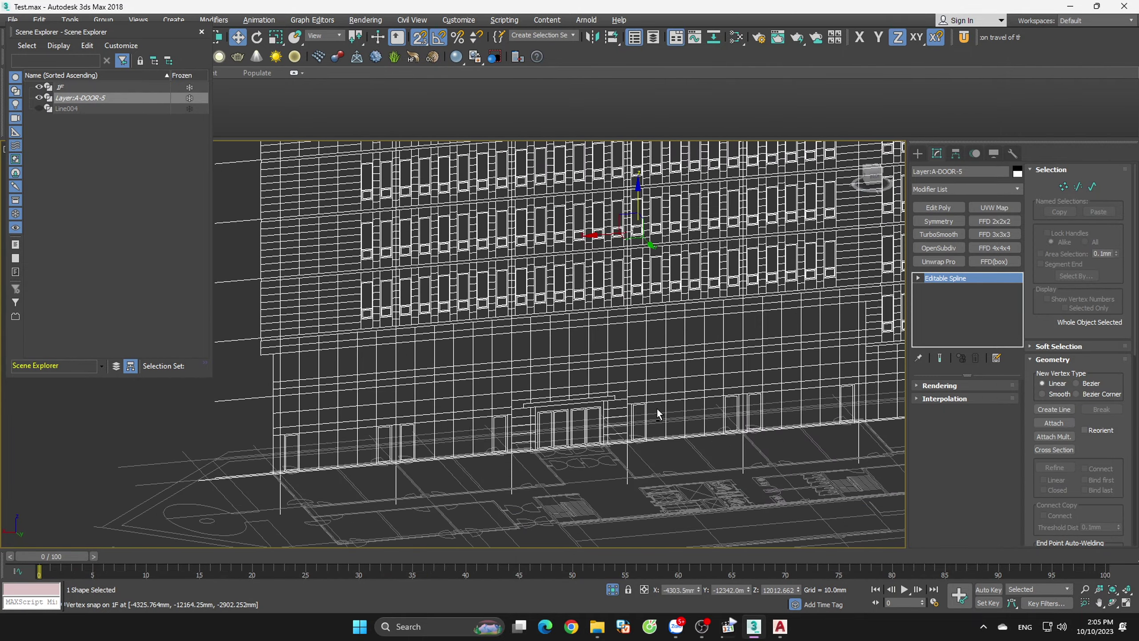
# - Zoom and turn the view to face the facade straight on, then clear the selection
pyautogui.scroll(3, 582, 454)
pyautogui.scroll(2, 581, 455)
pyautogui.scroll(2, 581, 458)
pyautogui.scroll(-3, 581, 457)
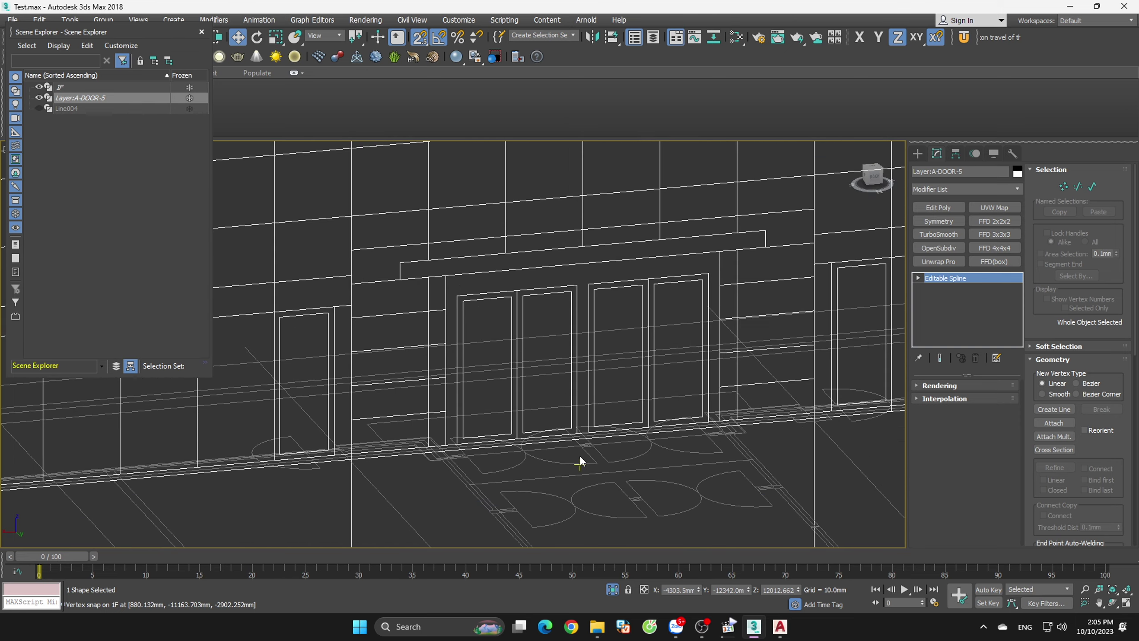
pyautogui.scroll(2, 667, 329)
pyautogui.scroll(-5, 667, 328)
pyautogui.scroll(2, 687, 298)
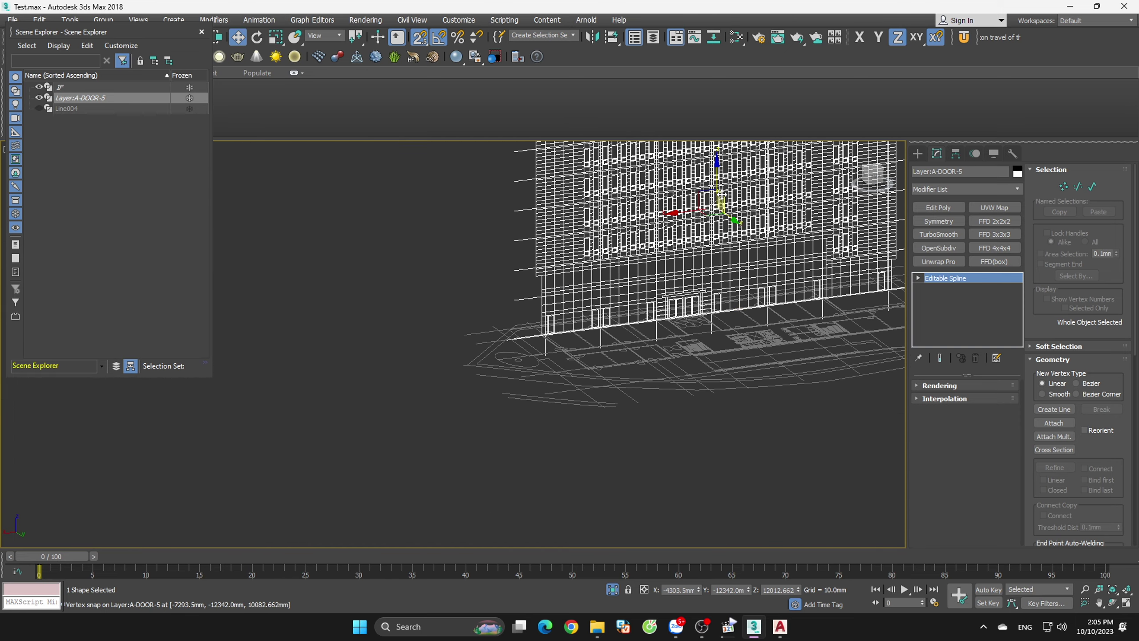
pyautogui.scroll(2, 718, 269)
pyautogui.moveTo(659, 411)
pyautogui.keyDown('alt'); pyautogui.mouseDown(button='middle')
pyautogui.moveTo(648, 453)
pyautogui.moveTo(695, 393)
pyautogui.mouseUp(button='middle'); pyautogui.keyUp('alt')
pyautogui.scroll(3, 647, 447)
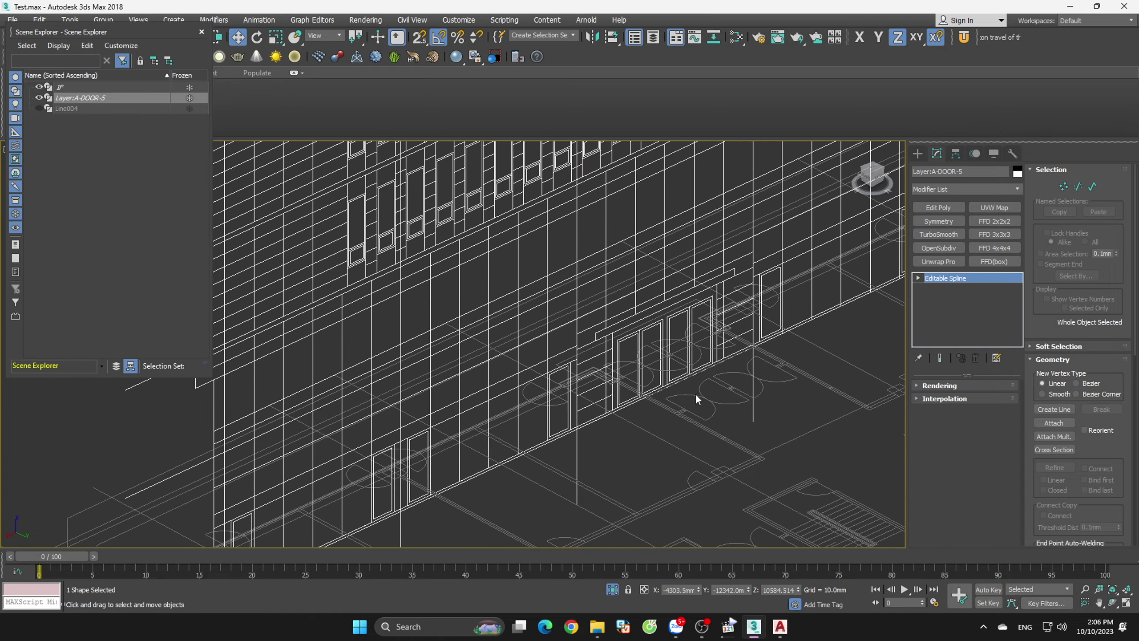
pyautogui.click(704, 375)
# - Reselect the Layer:A-DOOR-5 elevation and frame it in the view
pyautogui.scroll(2, 714, 356)
pyautogui.scroll(2, 715, 364)
pyautogui.scroll(-3, 713, 358)
pyautogui.scroll(-3, 692, 374)
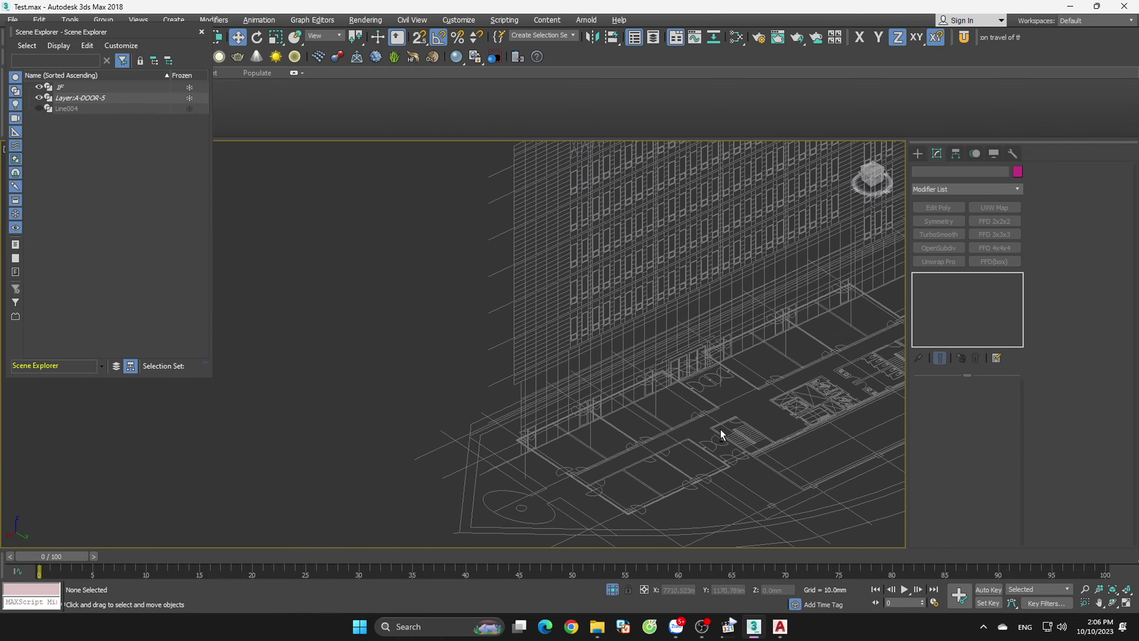
pyautogui.scroll(-2, 666, 438)
pyautogui.scroll(3, 642, 429)
pyautogui.scroll(3, 733, 341)
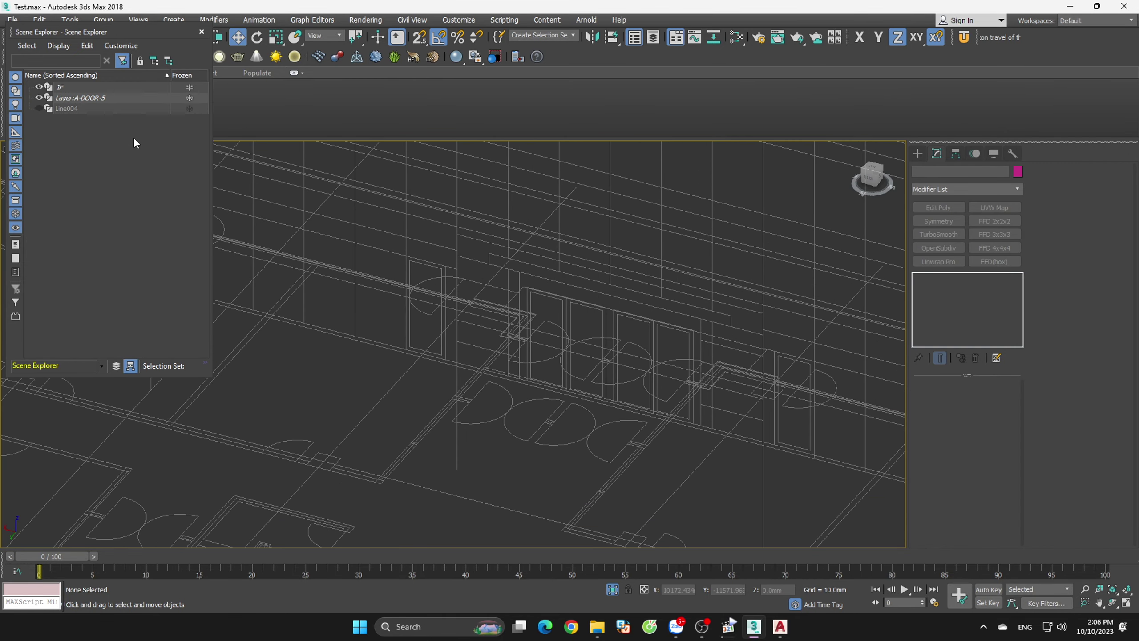
pyautogui.click(97, 103)
pyautogui.press('z')
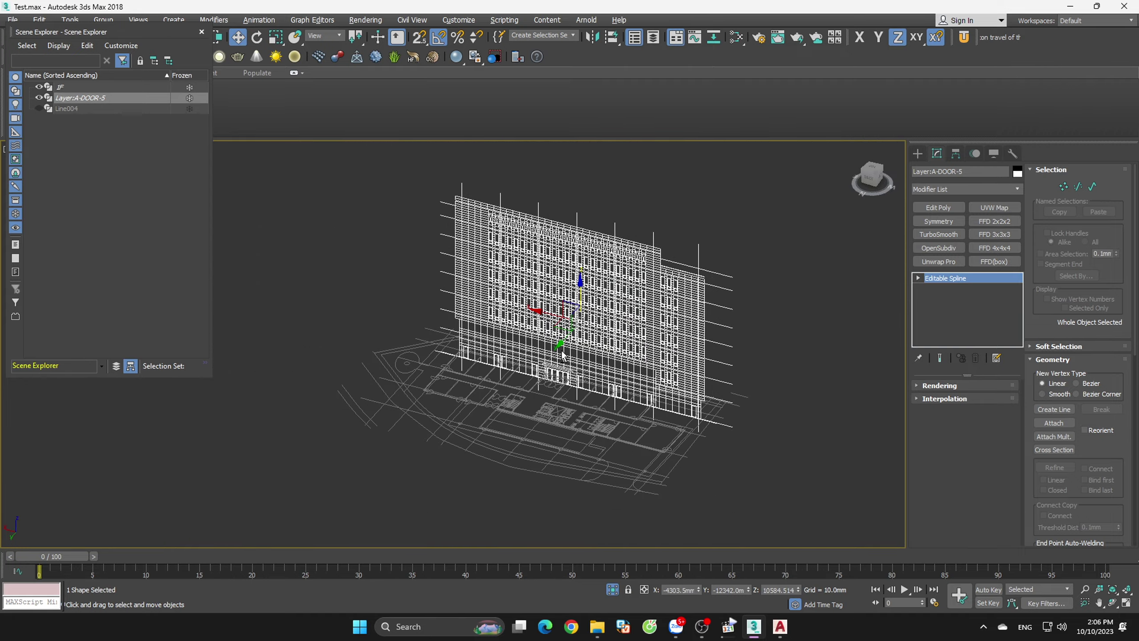
# - Switch to the flat Back view of the facade, deselect, and bring up spline Shapes creation
pyautogui.moveTo(562, 353)
pyautogui.keyDown('alt'); pyautogui.mouseDown(button='middle')
pyautogui.moveTo(554, 358)
pyautogui.moveTo(651, 354)
pyautogui.mouseUp(button='middle'); pyautogui.keyUp('alt')
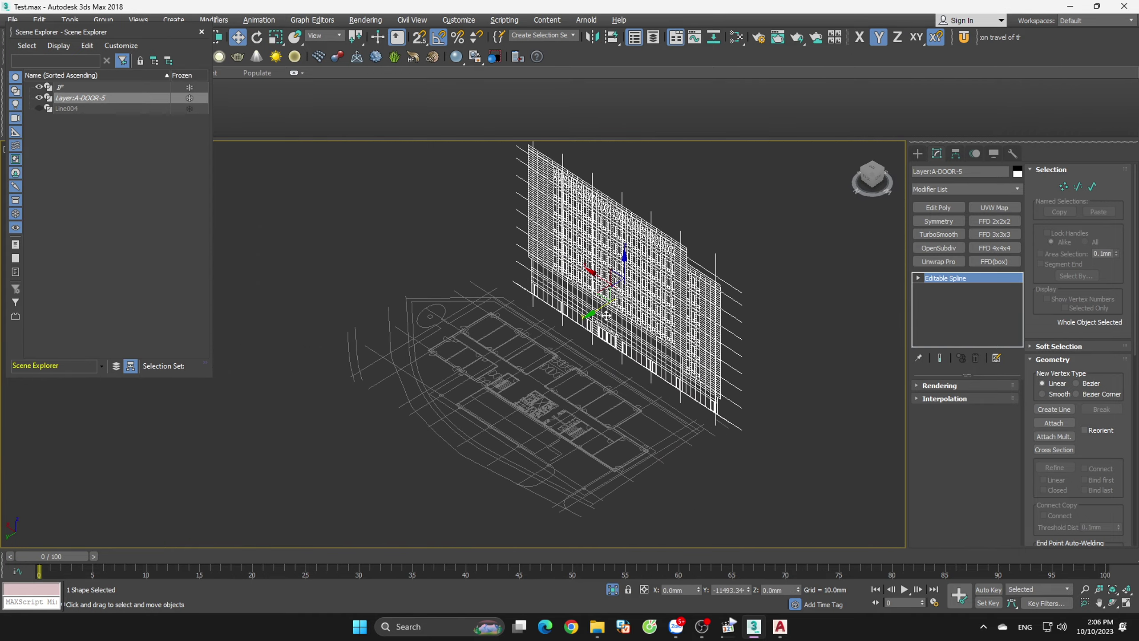
pyautogui.scroll(3, 579, 374)
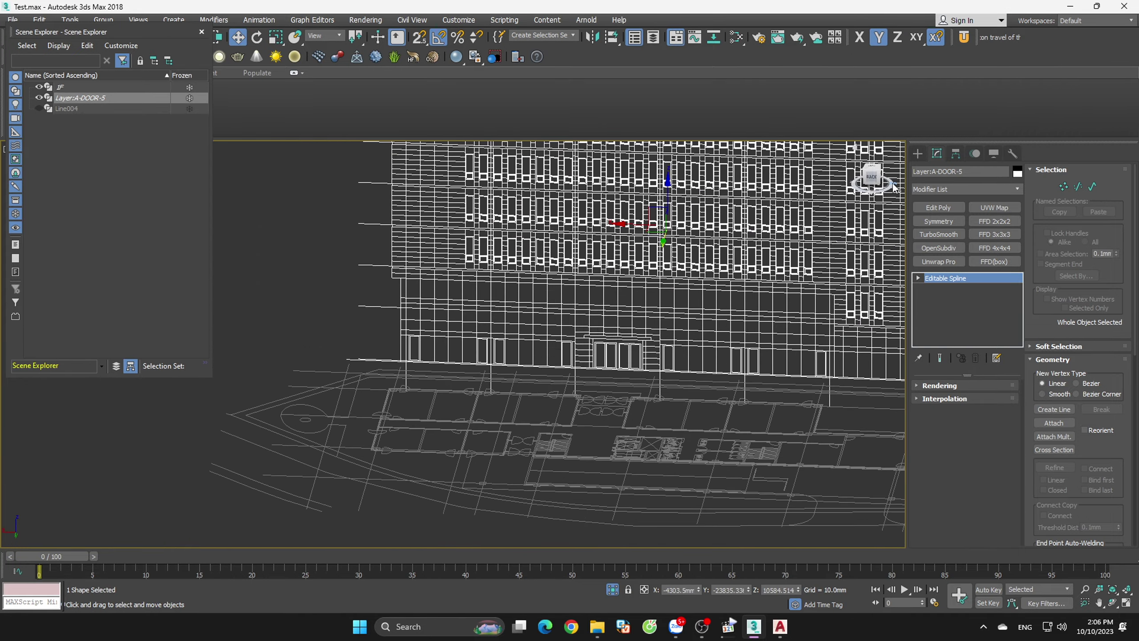
pyautogui.click(872, 179)
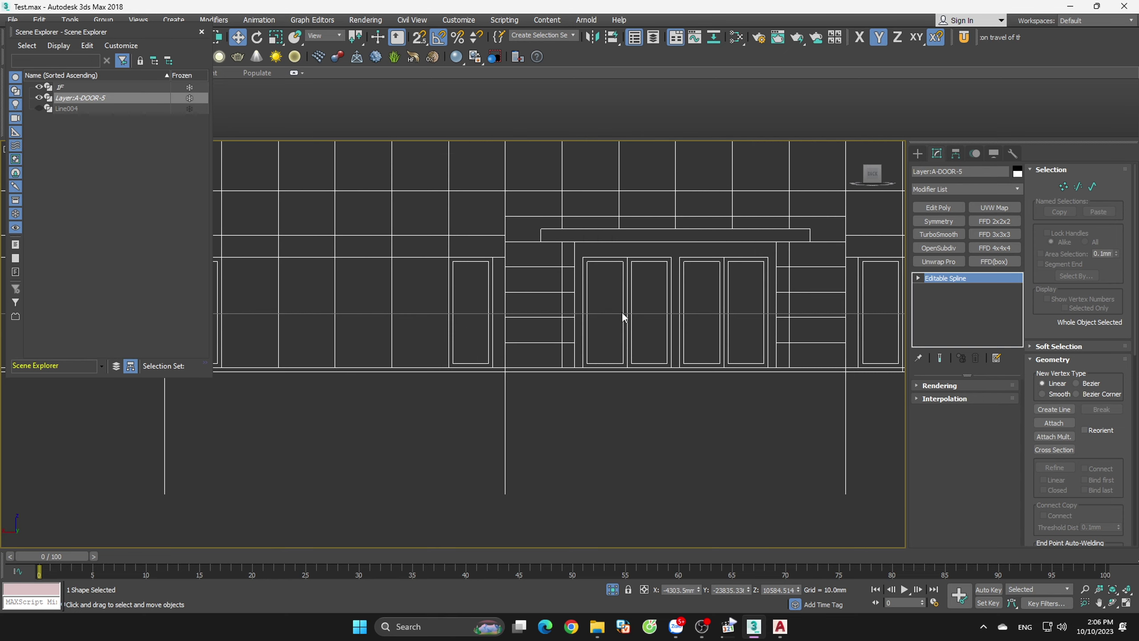
pyautogui.click(692, 419)
pyautogui.click(918, 153)
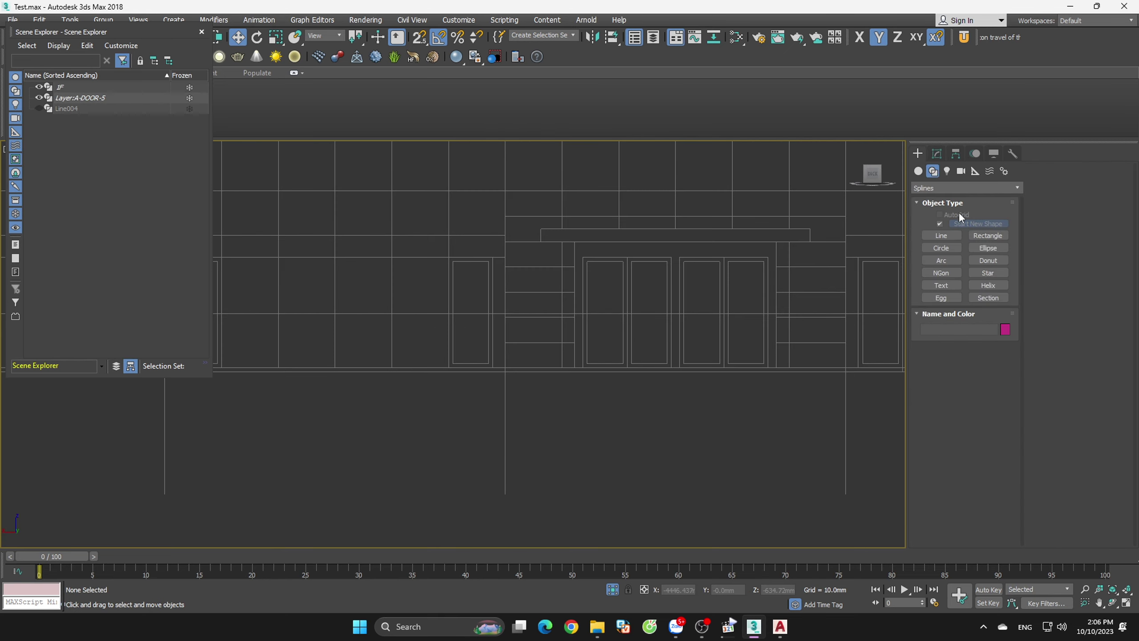
pyautogui.click(981, 236)
pyautogui.moveTo(587, 259); pyautogui.dragTo(762, 400)
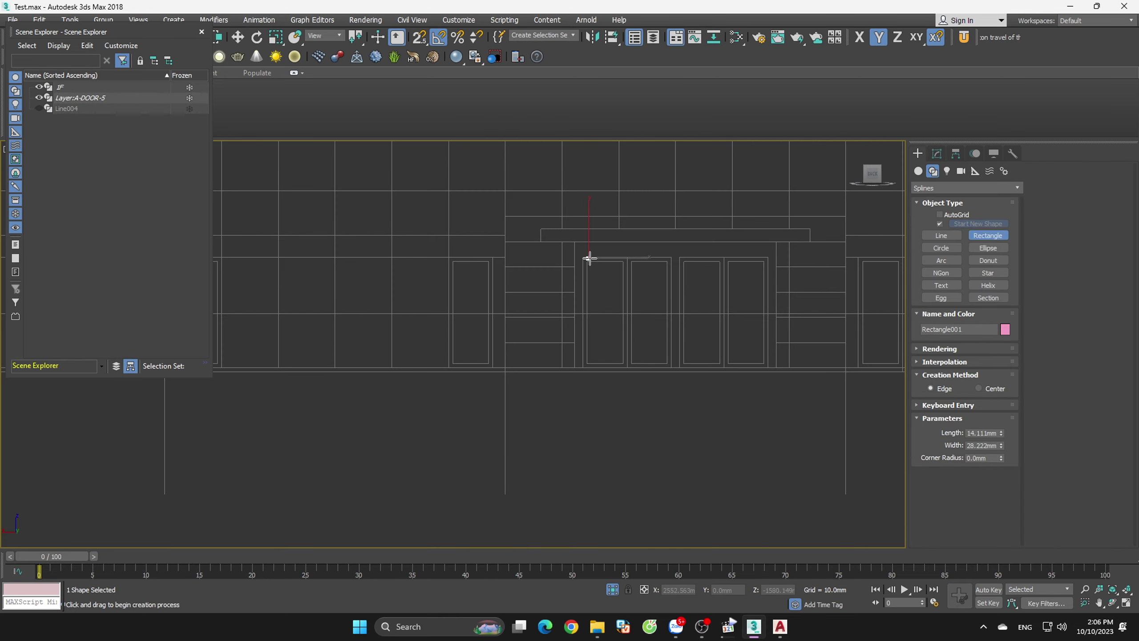
pyautogui.rightClick(762, 400)
pyautogui.scroll(-5, 740, 417)
pyautogui.moveTo(723, 434)
pyautogui.keyDown('alt'); pyautogui.mouseDown(button='middle')
pyautogui.moveTo(618, 541)
pyautogui.moveTo(531, 436)
pyautogui.moveTo(623, 400)
pyautogui.moveTo(537, 436)
pyautogui.mouseUp(button='middle'); pyautogui.keyUp('alt')
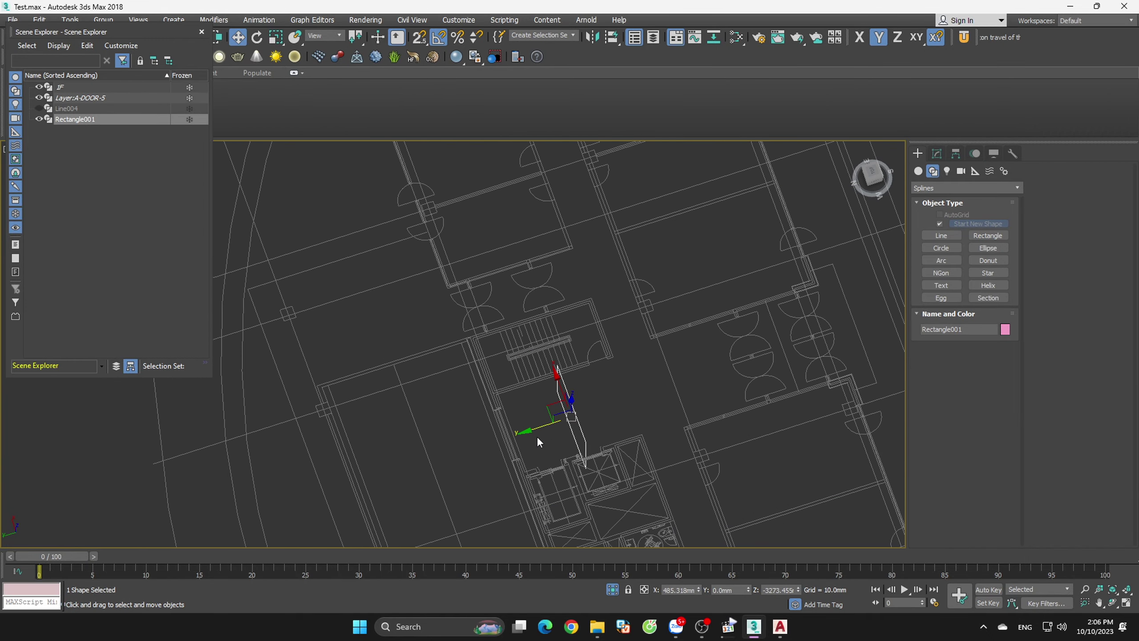
pyautogui.moveTo(537, 438); pyautogui.dragTo(801, 352)
pyautogui.keyDown('alt'); pyautogui.moveTo(798, 350); pyautogui.dragTo(890, 348, button='middle'); pyautogui.keyUp('alt')
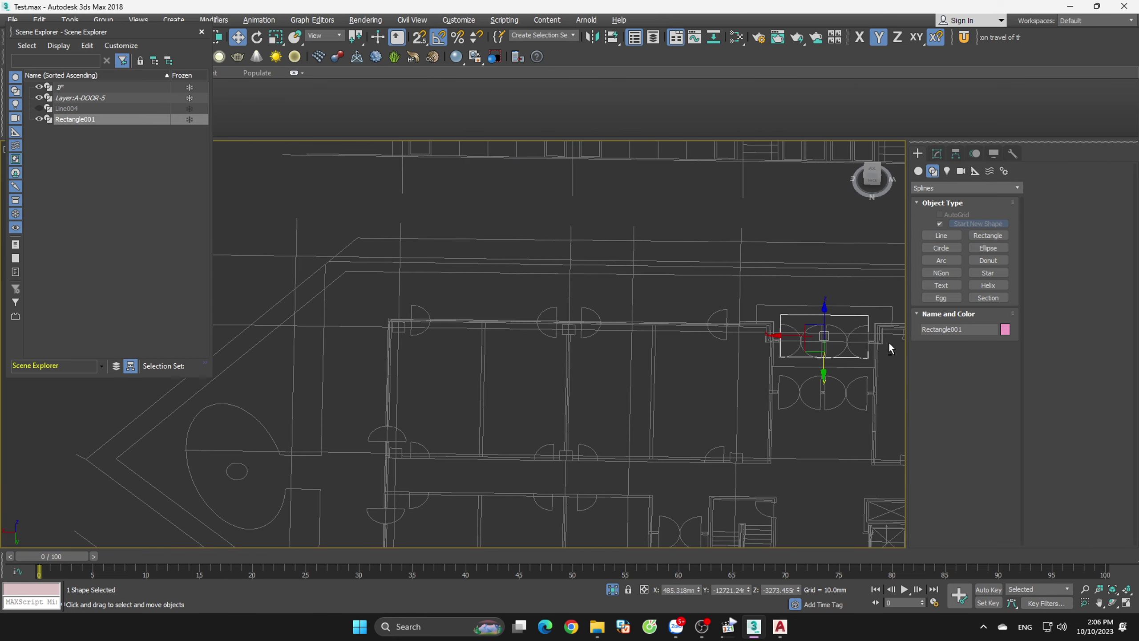
pyautogui.scroll(3, 842, 341)
pyautogui.moveTo(757, 329); pyautogui.dragTo(756, 326)
pyautogui.scroll(-3, 756, 335)
pyautogui.press('Delete')
pyautogui.scroll(-5, 756, 334)
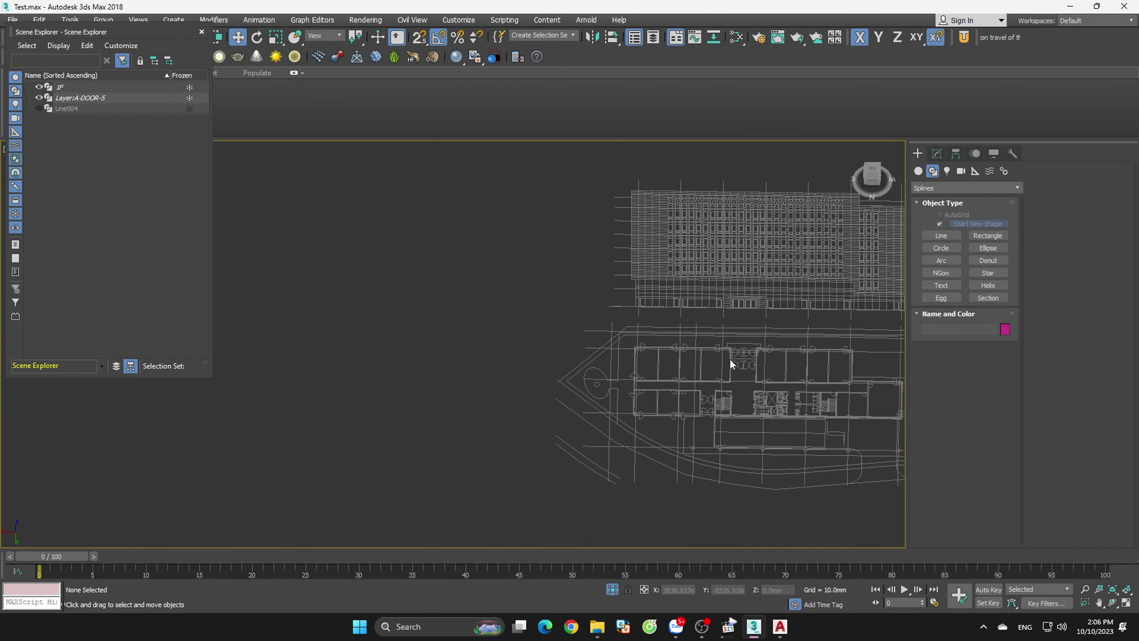
pyautogui.scroll(-5, 730, 358)
# - Inspect the shaded Line004 walls in 3D, then switch to a straight front view
pyautogui.moveTo(758, 379)
pyautogui.keyDown('alt'); pyautogui.mouseDown(button='middle')
pyautogui.moveTo(756, 394)
pyautogui.moveTo(668, 308)
pyautogui.mouseUp(button='middle'); pyautogui.keyUp('alt')
pyautogui.scroll(10, 790, 398)
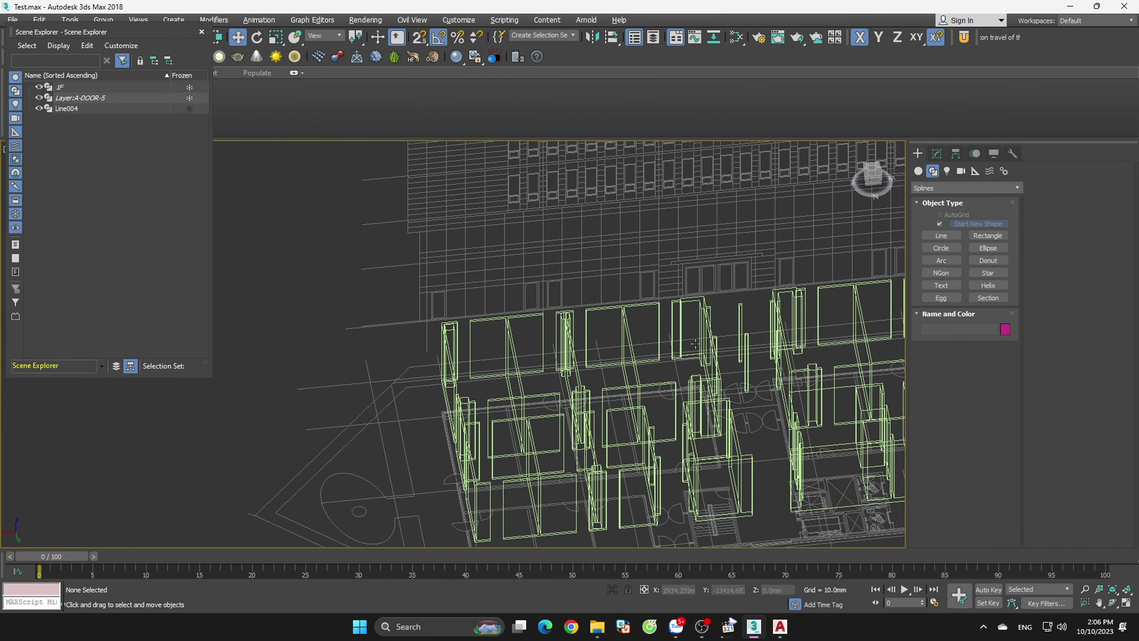
pyautogui.press('F3')
pyautogui.scroll(-3, 673, 312)
pyautogui.click(734, 312)
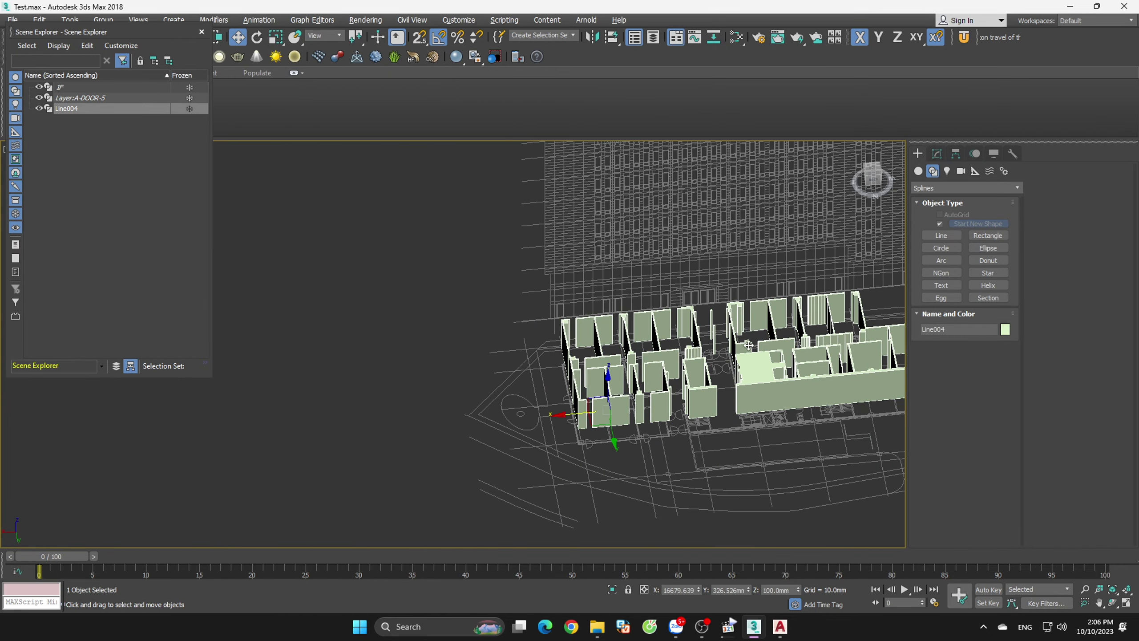
pyautogui.moveTo(748, 344)
pyautogui.keyDown('alt'); pyautogui.mouseDown(button='middle')
pyautogui.moveTo(763, 309)
pyautogui.moveTo(929, 300)
pyautogui.mouseUp(button='middle'); pyautogui.keyUp('alt')
pyautogui.keyDown('alt'); pyautogui.moveTo(874, 257); pyautogui.dragTo(858, 274, button='middle'); pyautogui.keyUp('alt')
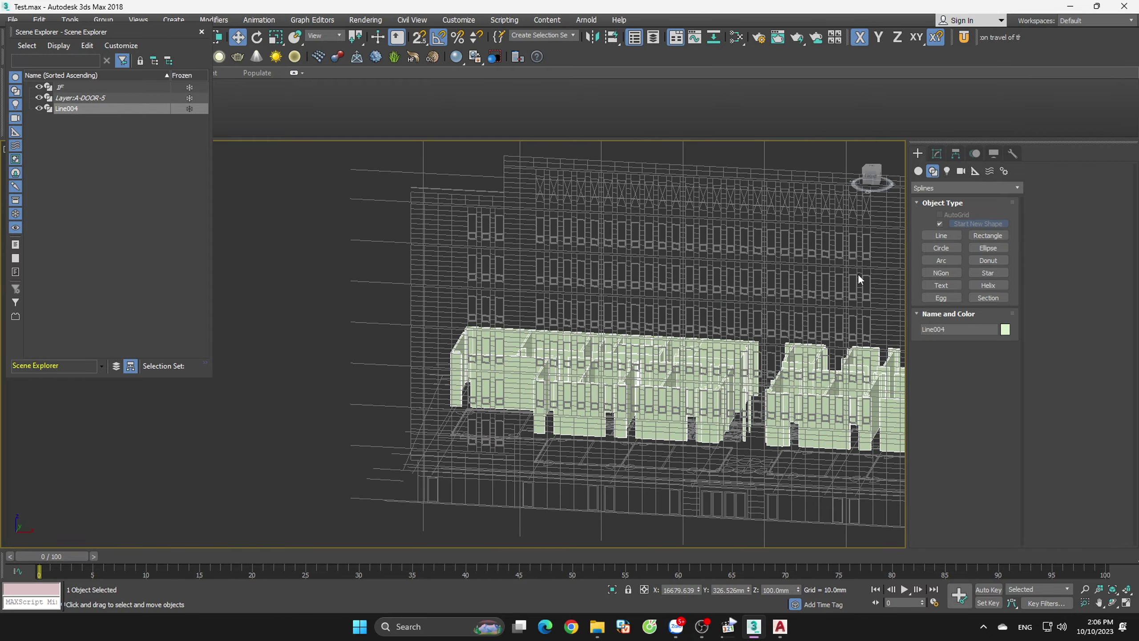
pyautogui.click(871, 179)
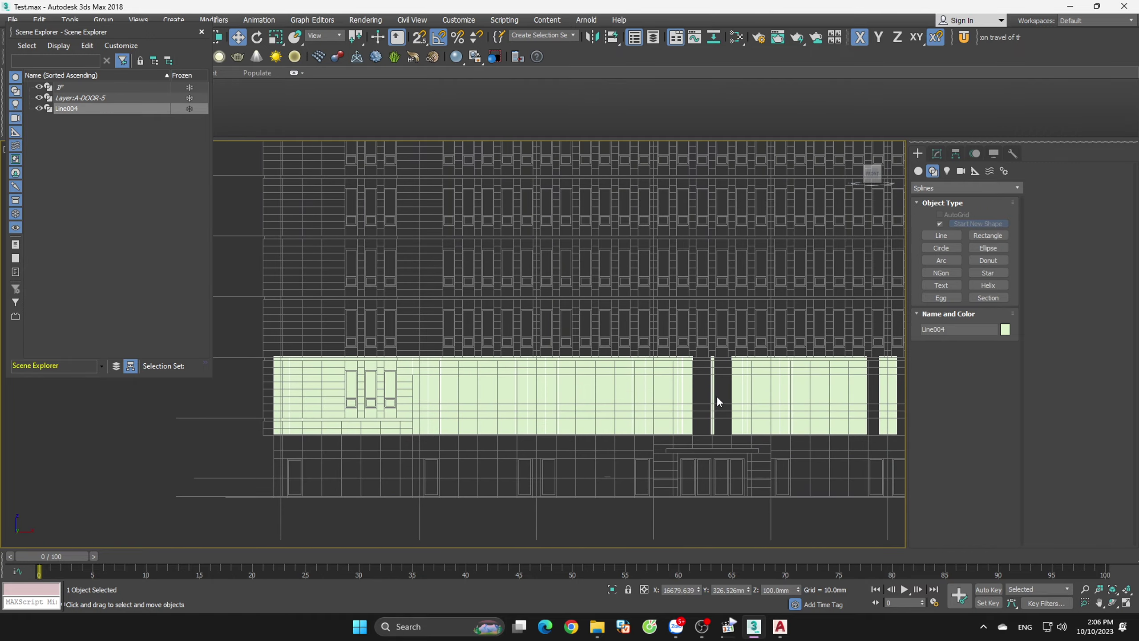
pyautogui.scroll(4, 731, 412)
pyautogui.scroll(-5, 681, 373)
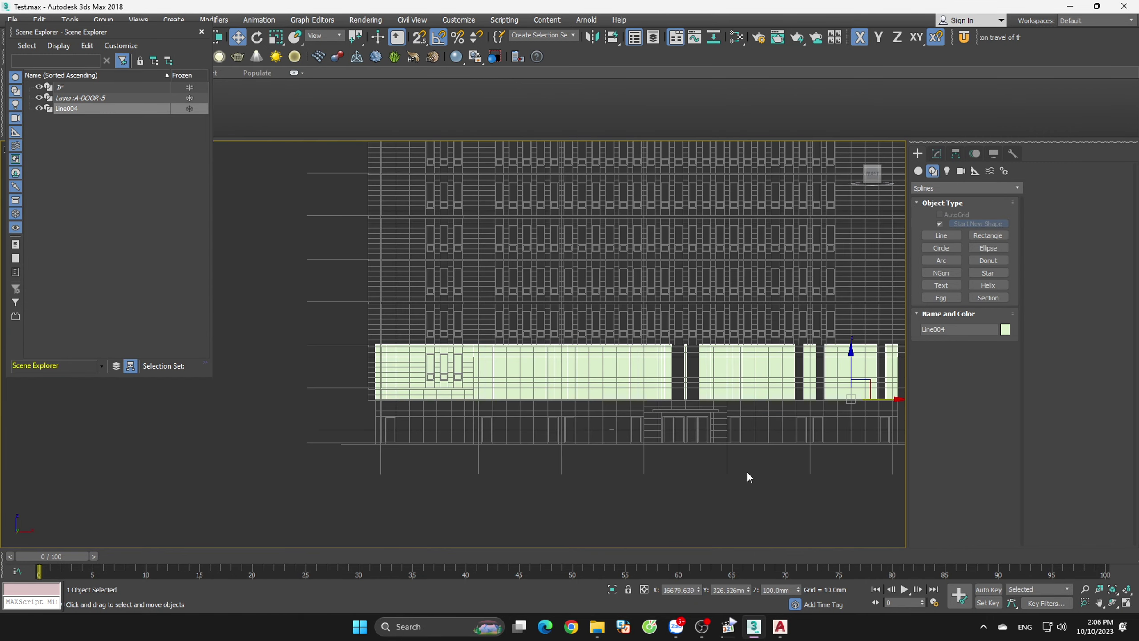
pyautogui.click(750, 471)
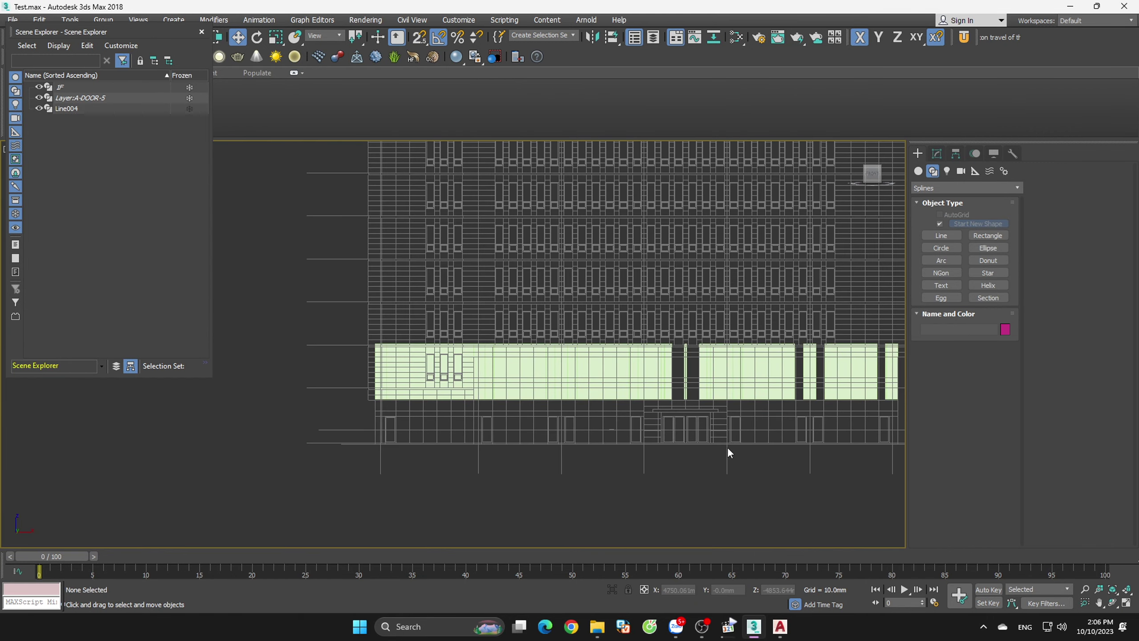
# - Select the Layer:A-DOOR-5 elevation, raise it along Y and check its Object Properties
pyautogui.click(95, 99)
pyautogui.moveTo(633, 268); pyautogui.dragTo(668, 156)
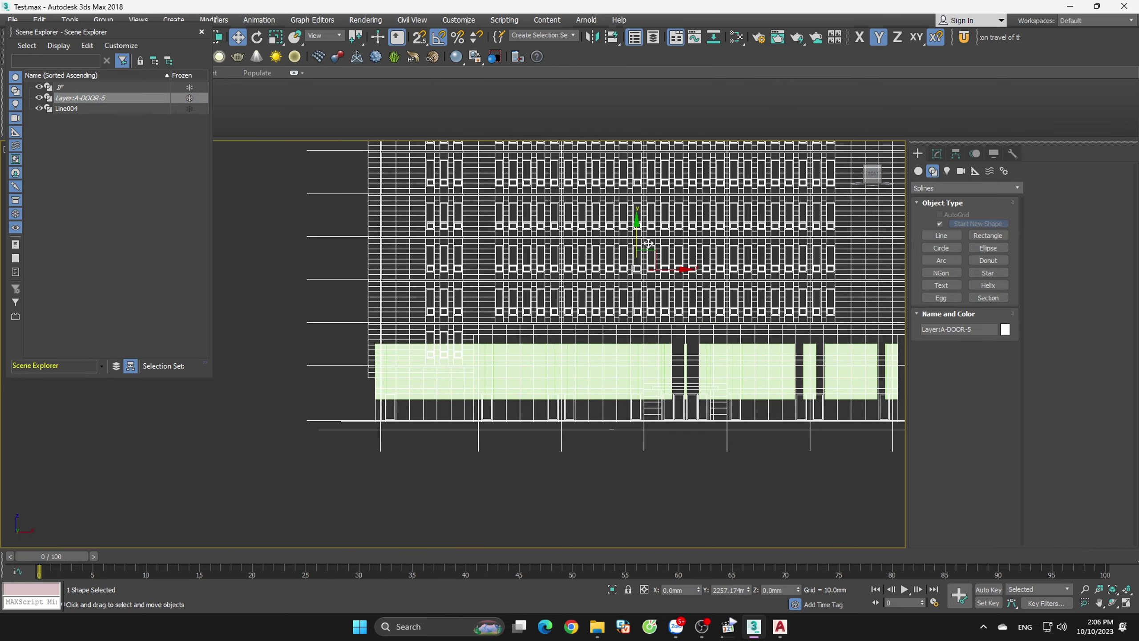
pyautogui.keyDown('alt'); pyautogui.moveTo(668, 157); pyautogui.dragTo(303, 408, button='middle'); pyautogui.keyUp('alt')
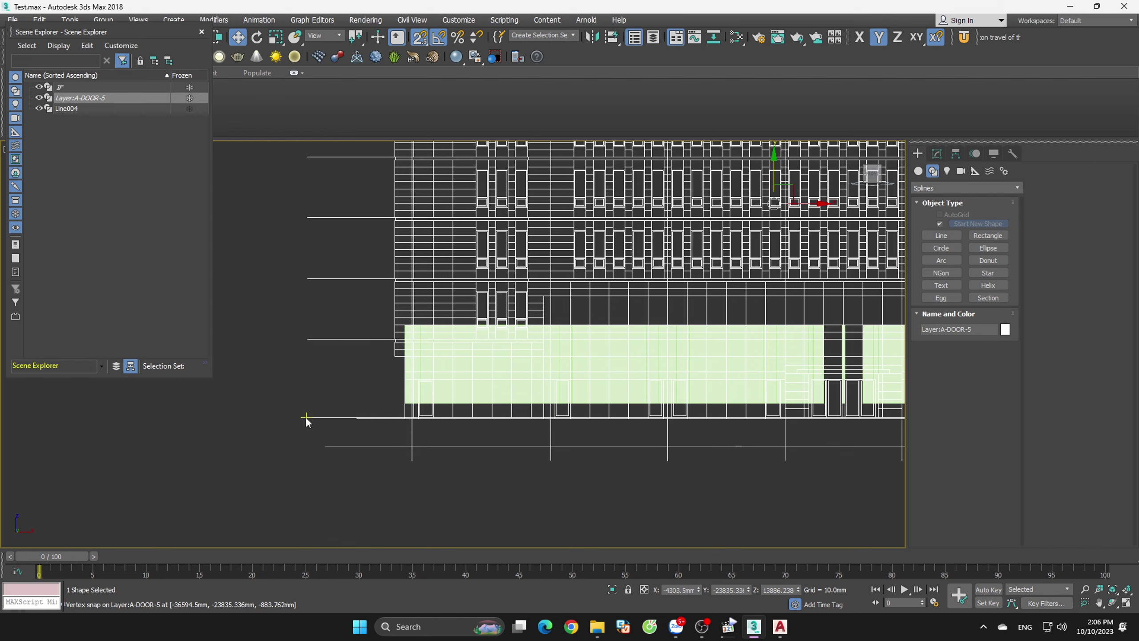
pyautogui.rightClick(473, 294)
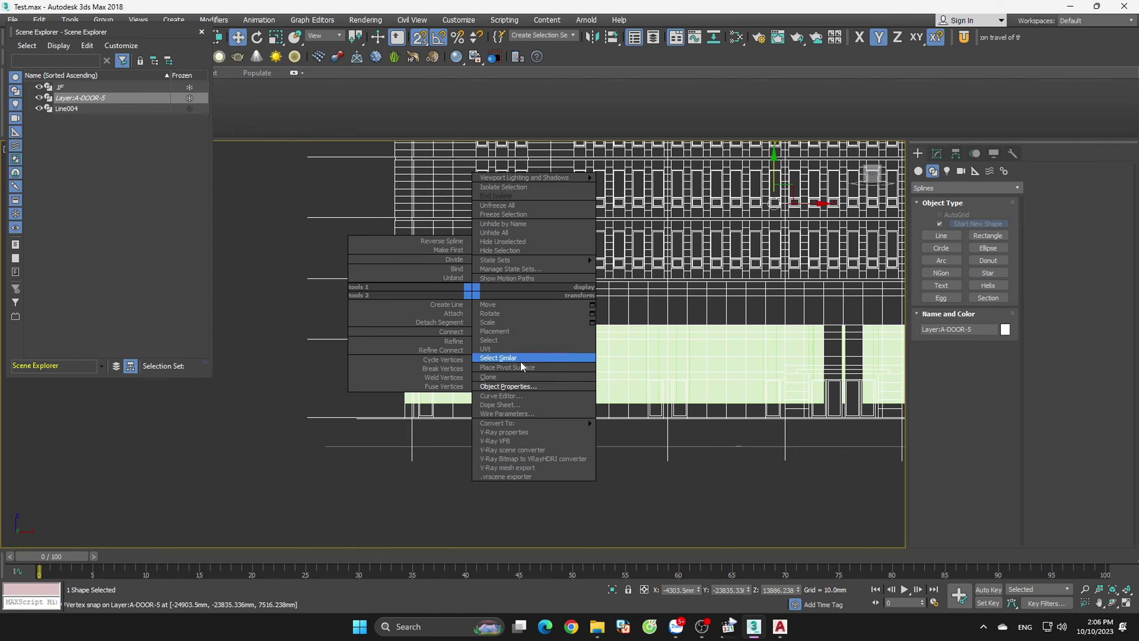
pyautogui.click(493, 392)
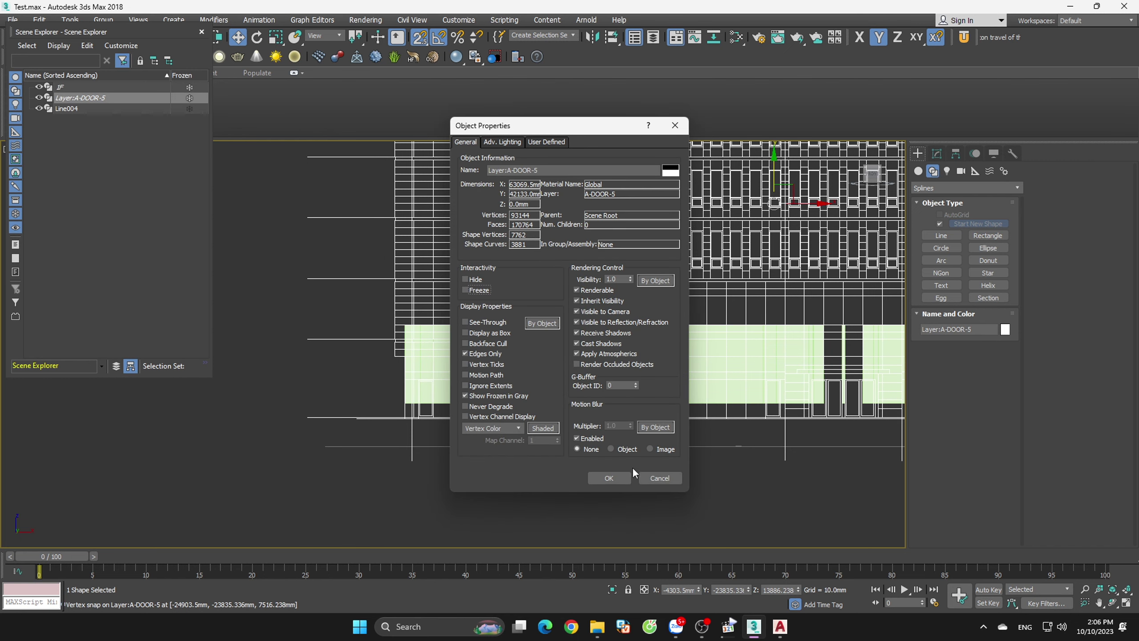
pyautogui.click(608, 477)
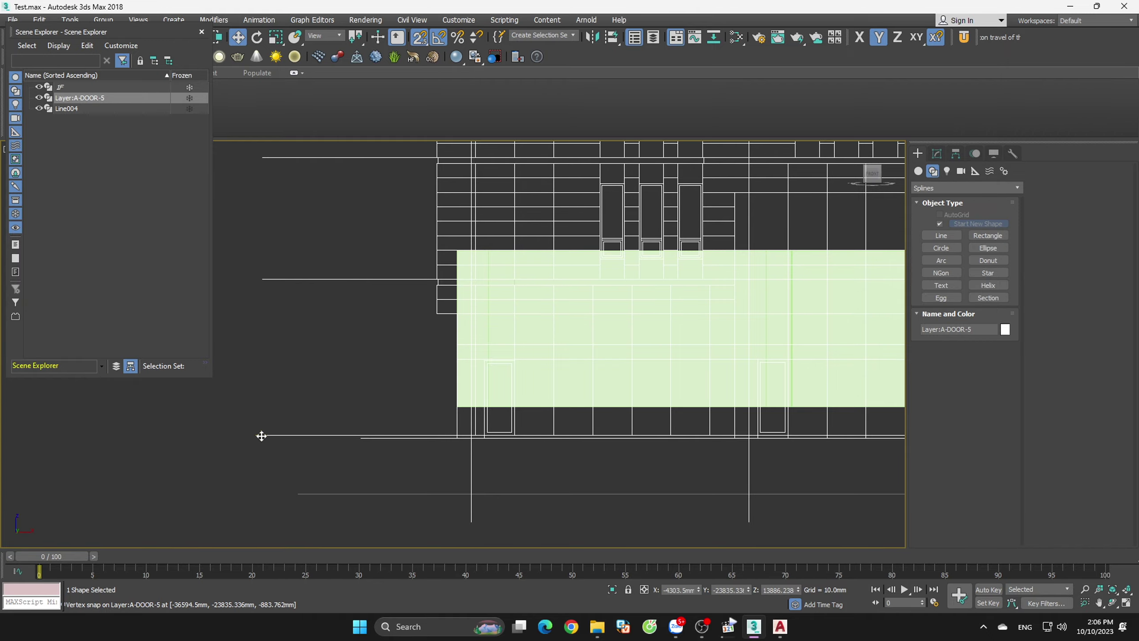
# - Move Layer:A-DOOR-5 down to line up, then freeze it through Object Properties
pyautogui.moveTo(262, 436); pyautogui.dragTo(297, 493)
pyautogui.scroll(-3, 332, 425)
pyautogui.scroll(-2, 377, 438)
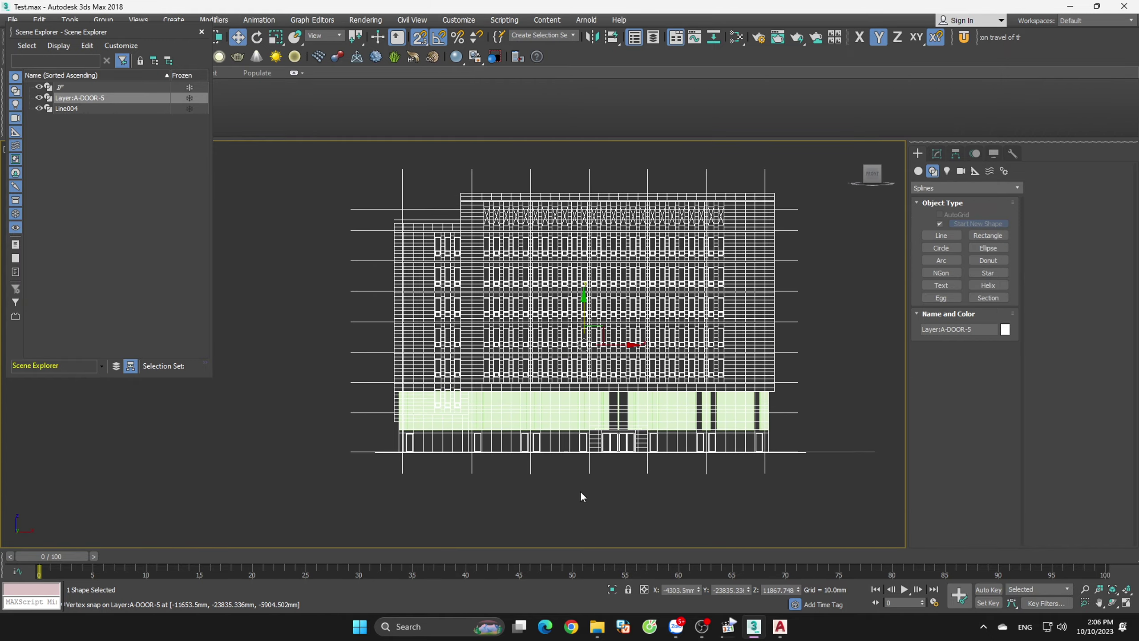
pyautogui.moveTo(708, 522)
pyautogui.keyDown('alt'); pyautogui.mouseDown(button='middle')
pyautogui.moveTo(713, 535)
pyautogui.moveTo(659, 546)
pyautogui.moveTo(704, 533)
pyautogui.mouseUp(button='middle'); pyautogui.keyUp('alt')
pyautogui.click(783, 442)
pyautogui.click(699, 368)
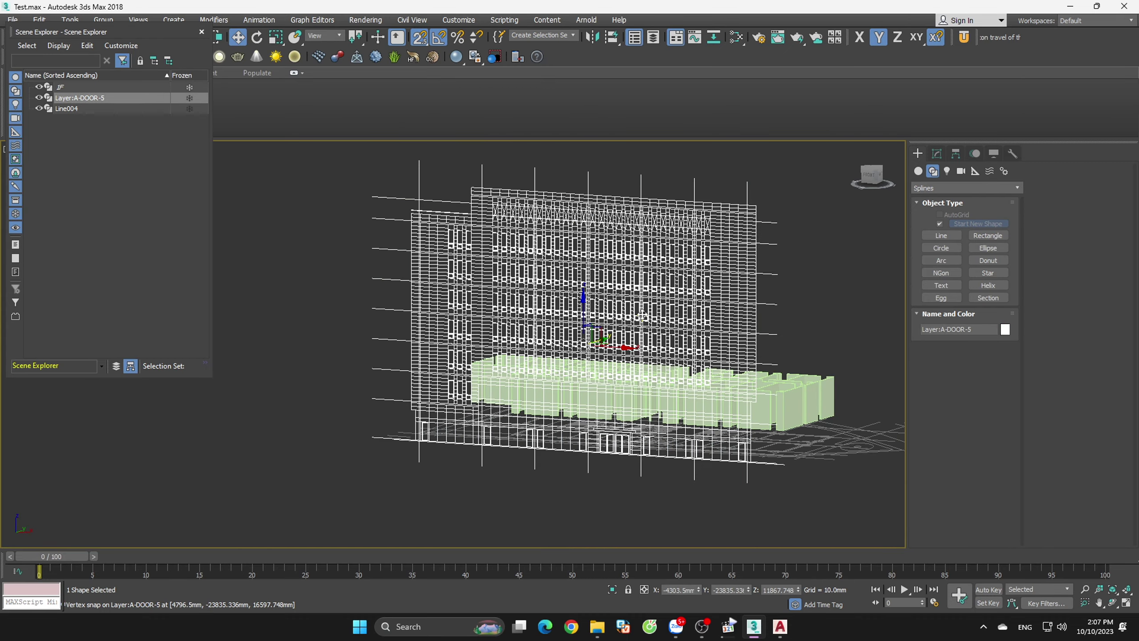
pyautogui.rightClick(644, 308)
pyautogui.click(679, 403)
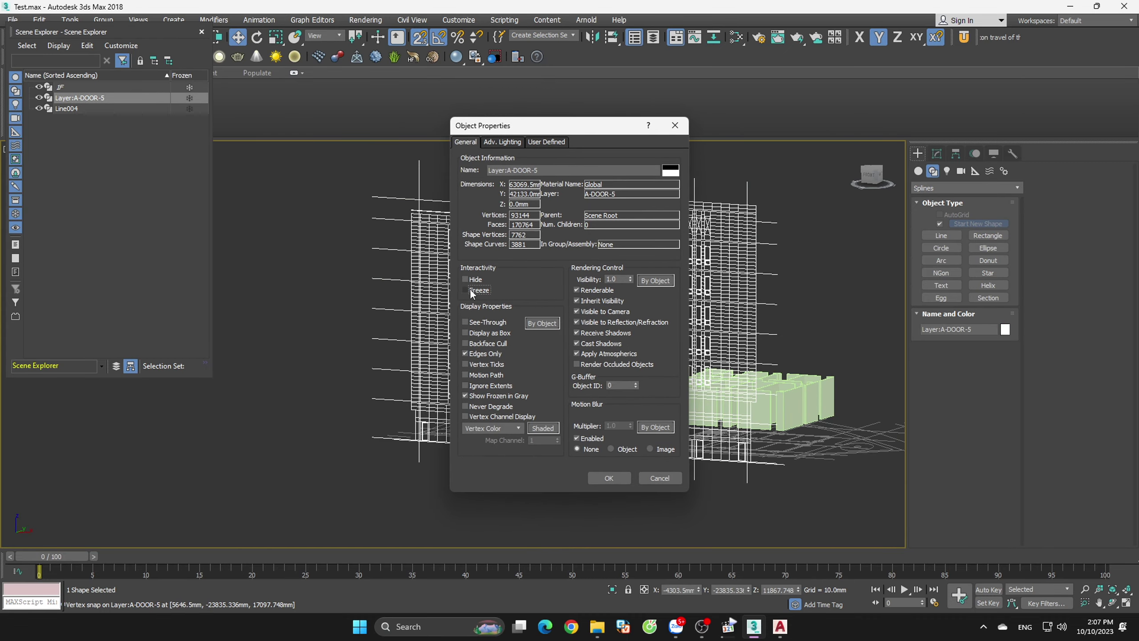
pyautogui.click(609, 478)
pyautogui.click(807, 395)
# - Snap-move the Line004 walls down to the door-frame bottom
pyautogui.click(870, 176)
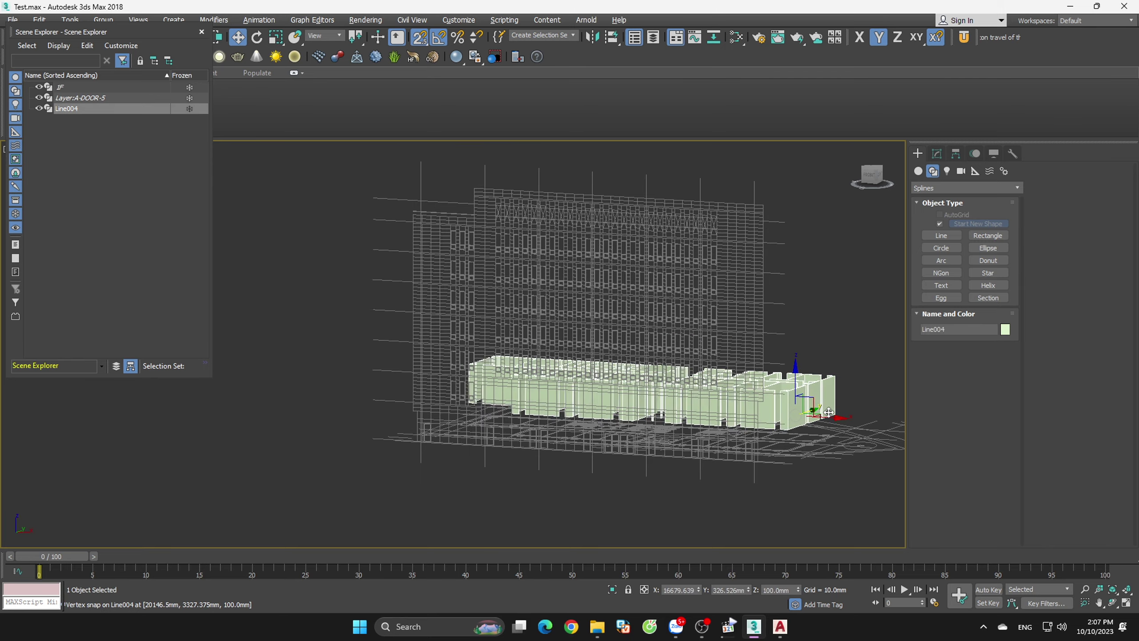
pyautogui.scroll(2, 885, 422)
pyautogui.scroll(3, 879, 418)
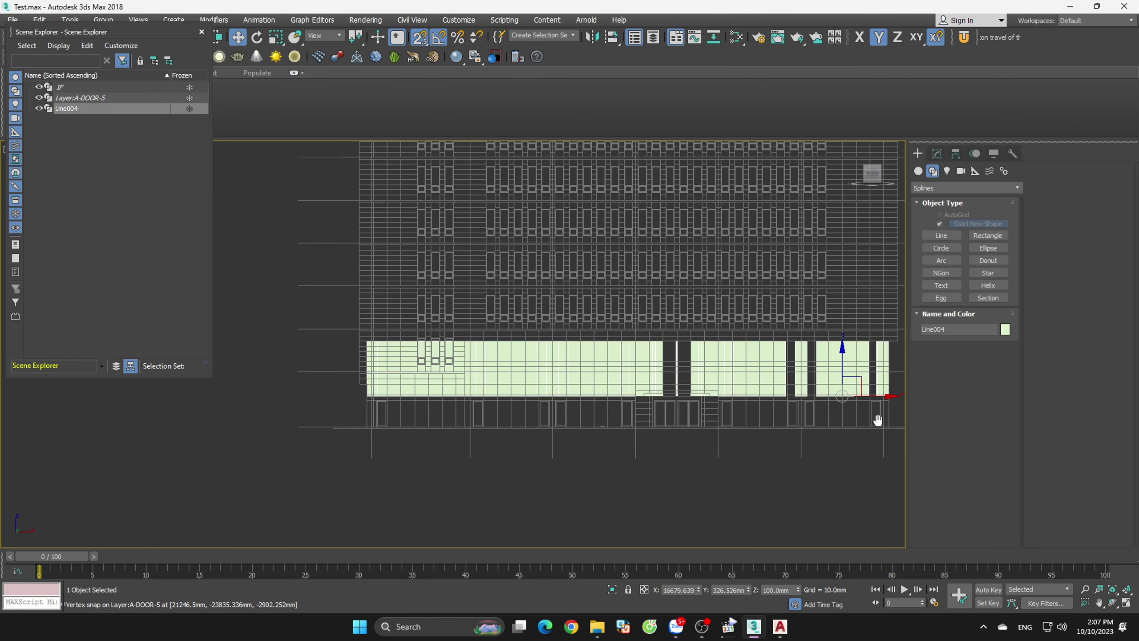
pyautogui.scroll(3, 658, 316)
pyautogui.moveTo(573, 238); pyautogui.dragTo(864, 351)
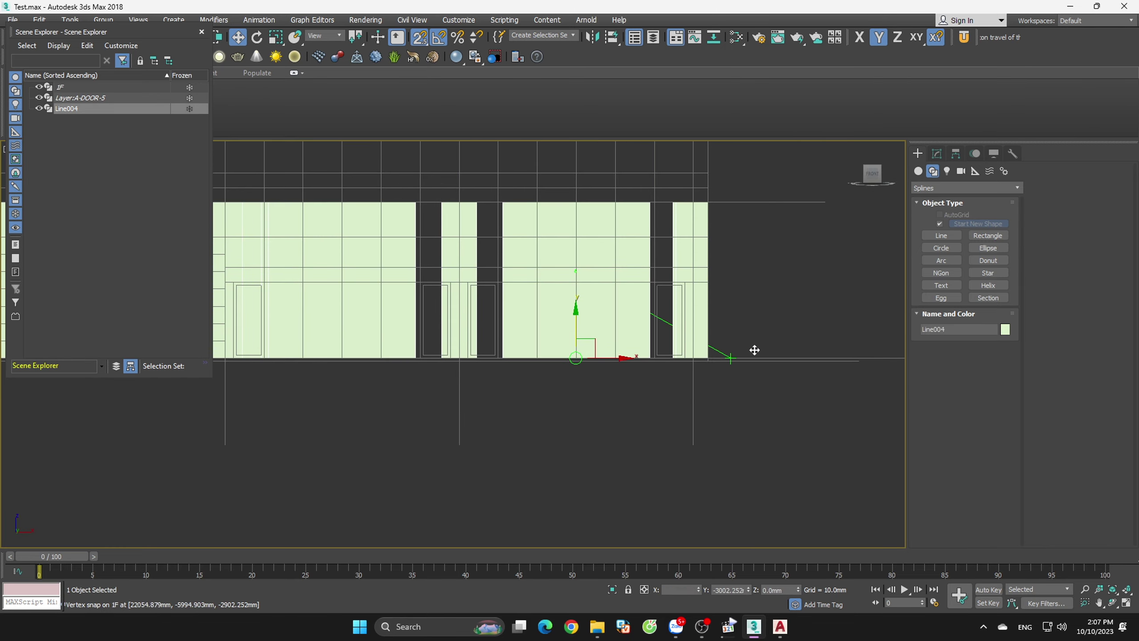
pyautogui.scroll(-2, 583, 274)
pyautogui.scroll(-1, 583, 274)
pyautogui.moveTo(580, 265); pyautogui.dragTo(851, 322)
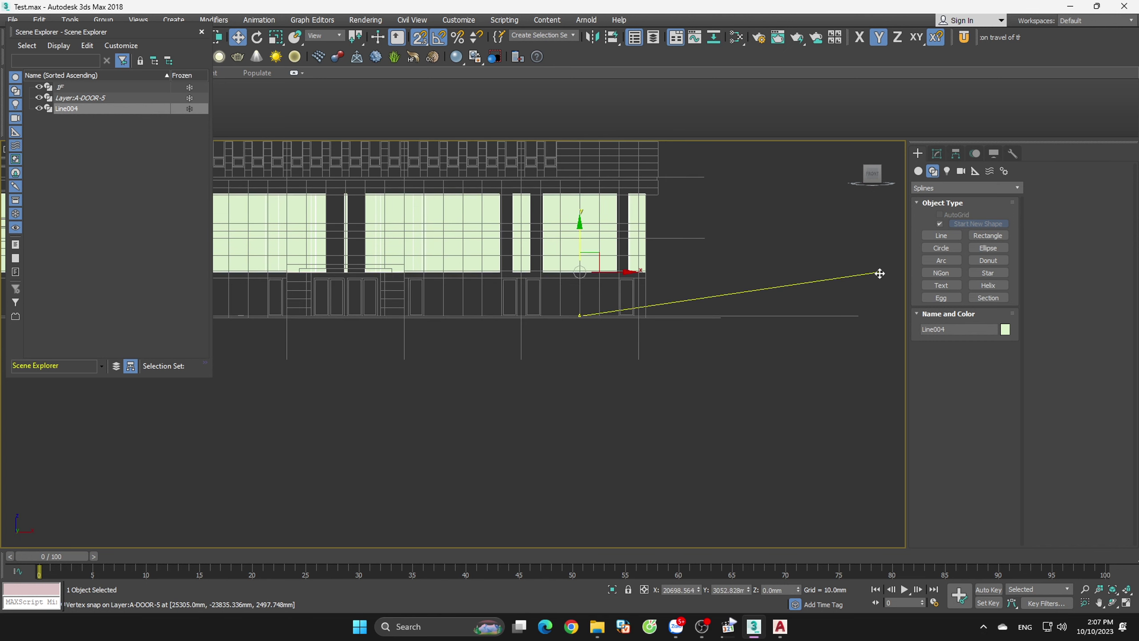
pyautogui.click(851, 322)
# - Review the repositioned walls shaded in a tilted 3D view, zoomed to fit
pyautogui.scroll(4, 421, 279)
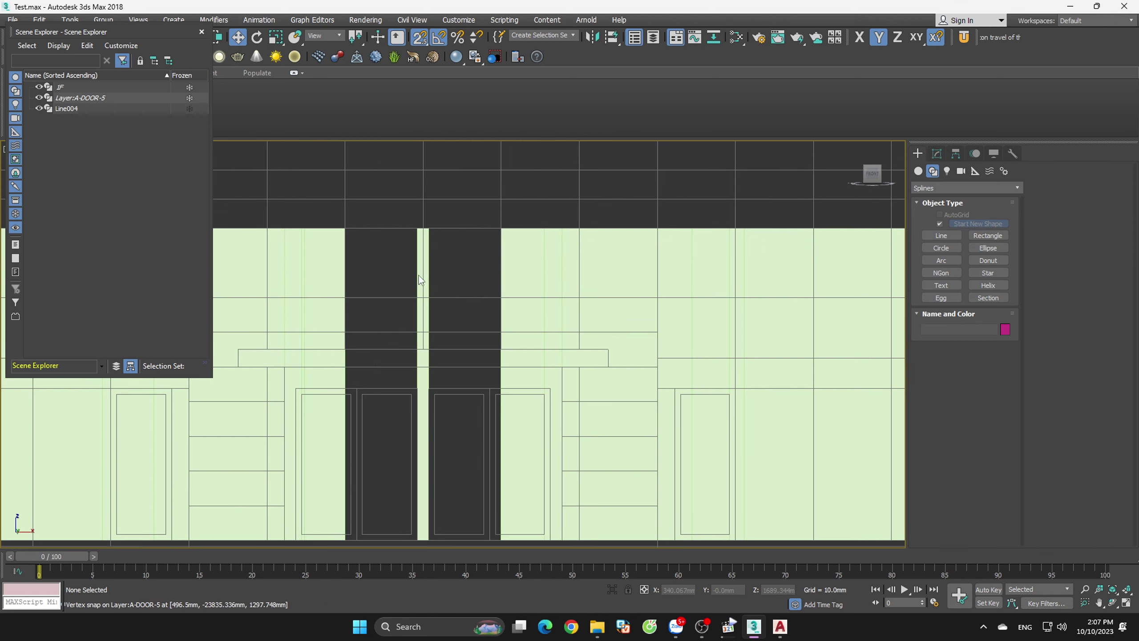
pyautogui.scroll(1, 401, 262)
pyautogui.scroll(1, 433, 234)
pyautogui.click(384, 229)
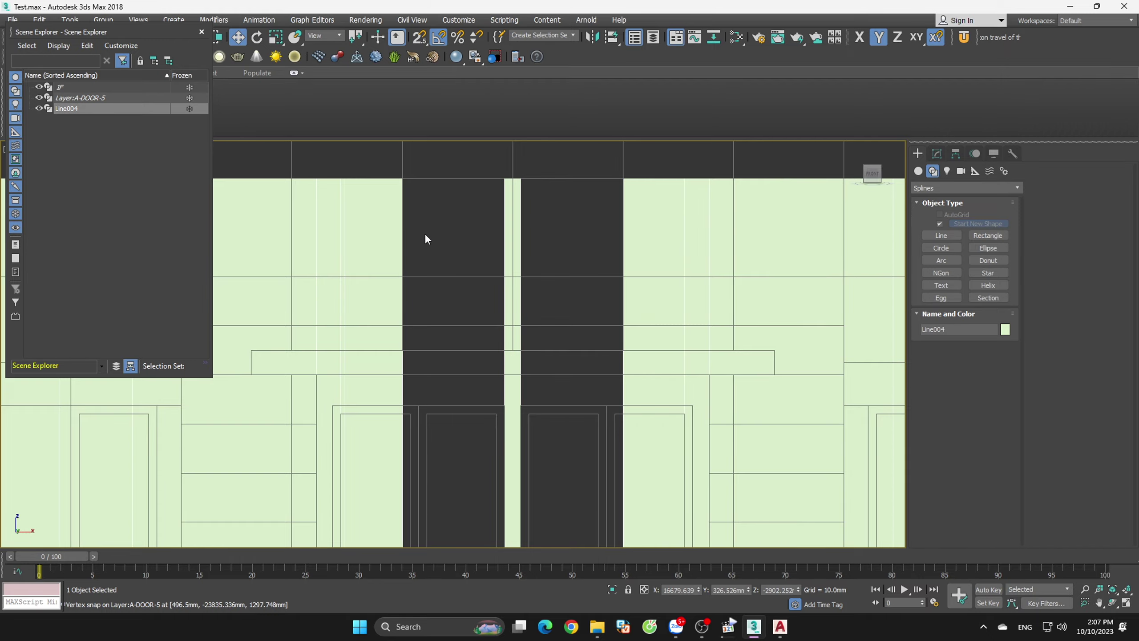
pyautogui.scroll(-3, 424, 233)
pyautogui.scroll(-2, 424, 233)
pyautogui.moveTo(430, 238)
pyautogui.keyDown('alt'); pyautogui.mouseDown(button='middle')
pyautogui.moveTo(442, 264)
pyautogui.moveTo(430, 272)
pyautogui.moveTo(538, 329)
pyautogui.mouseUp(button='middle'); pyautogui.keyUp('alt')
pyautogui.scroll(2, 426, 271)
pyautogui.press('F3')
pyautogui.scroll(-2, 429, 265)
pyautogui.hotkey('shift', 'z')
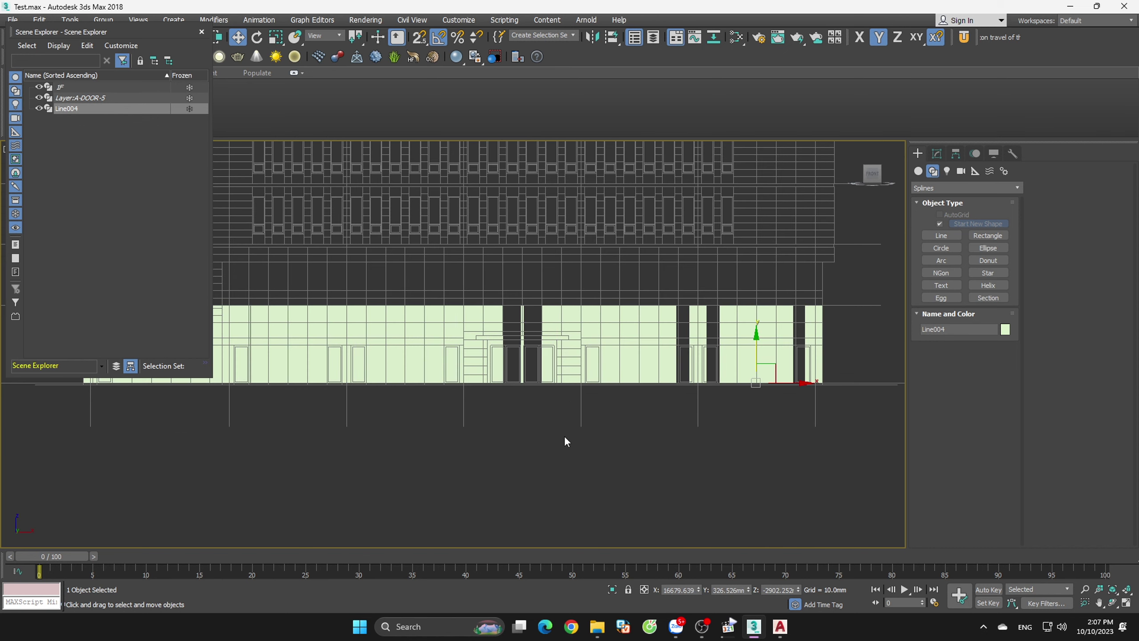
pyautogui.click(565, 437)
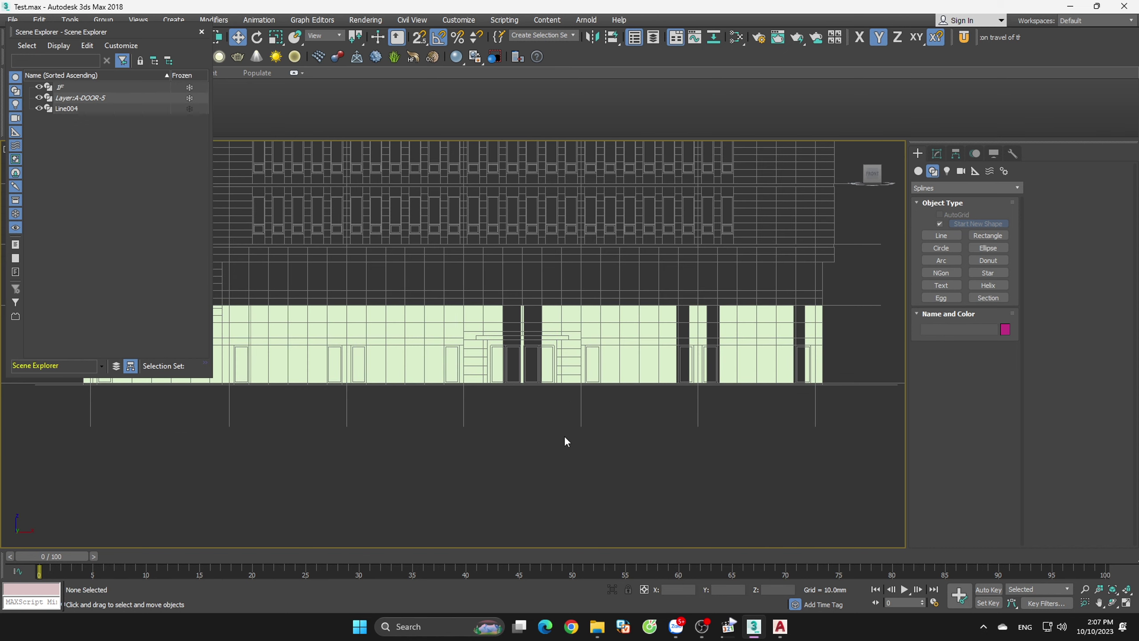
# - Isolate the Line004 walls with Alt+Q and show them shaded in Front view
pyautogui.scroll(3, 602, 368)
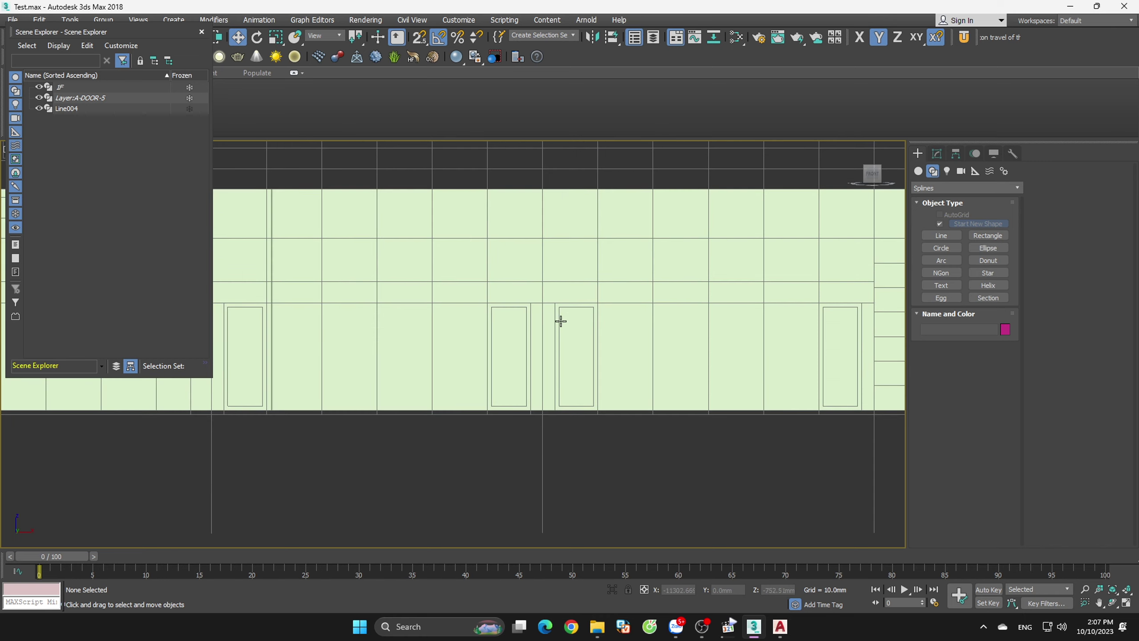
pyautogui.click(567, 319)
pyautogui.hotkey('alt', 'q')
pyautogui.keyDown('alt'); pyautogui.moveTo(600, 356); pyautogui.dragTo(596, 387, button='middle'); pyautogui.keyUp('alt')
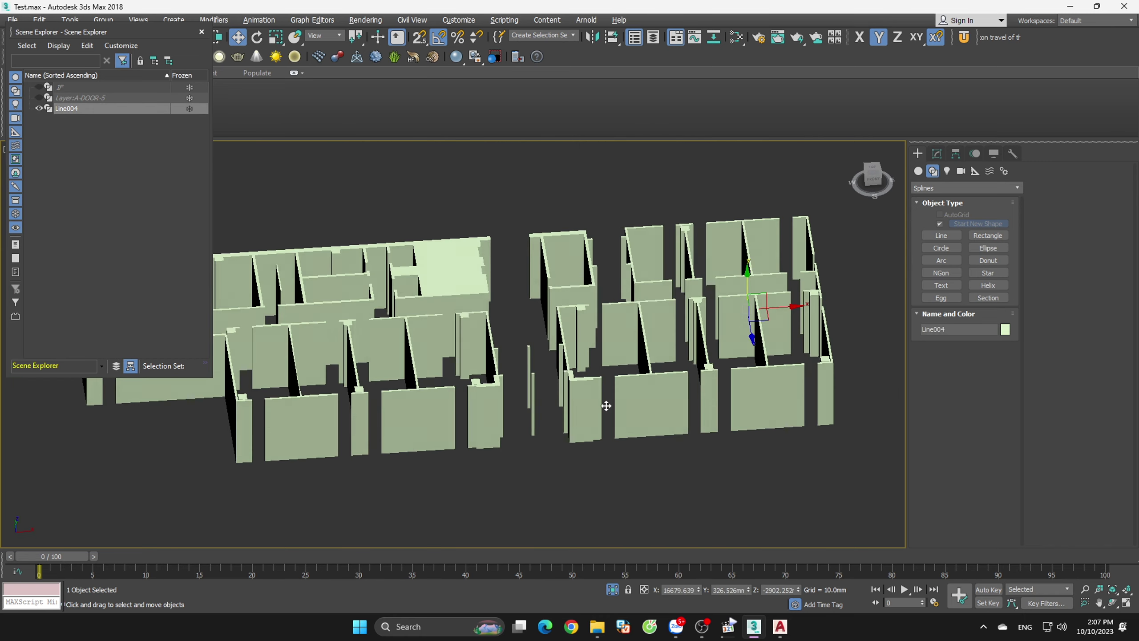
pyautogui.press('f')
pyautogui.press('F3')
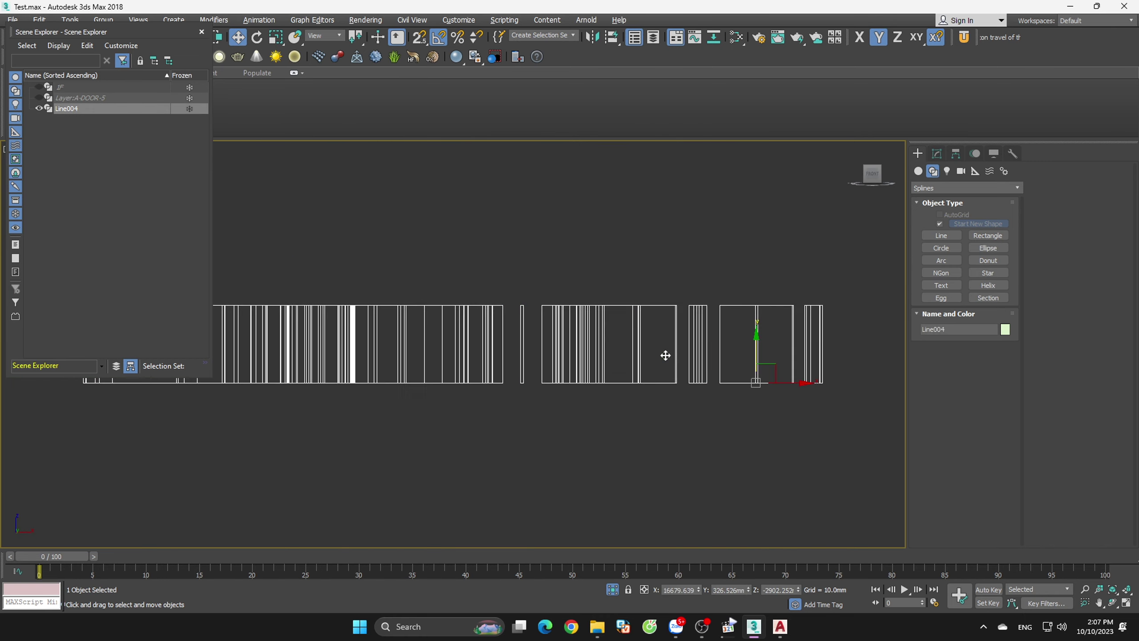
pyautogui.press('F3')
pyautogui.click(937, 154)
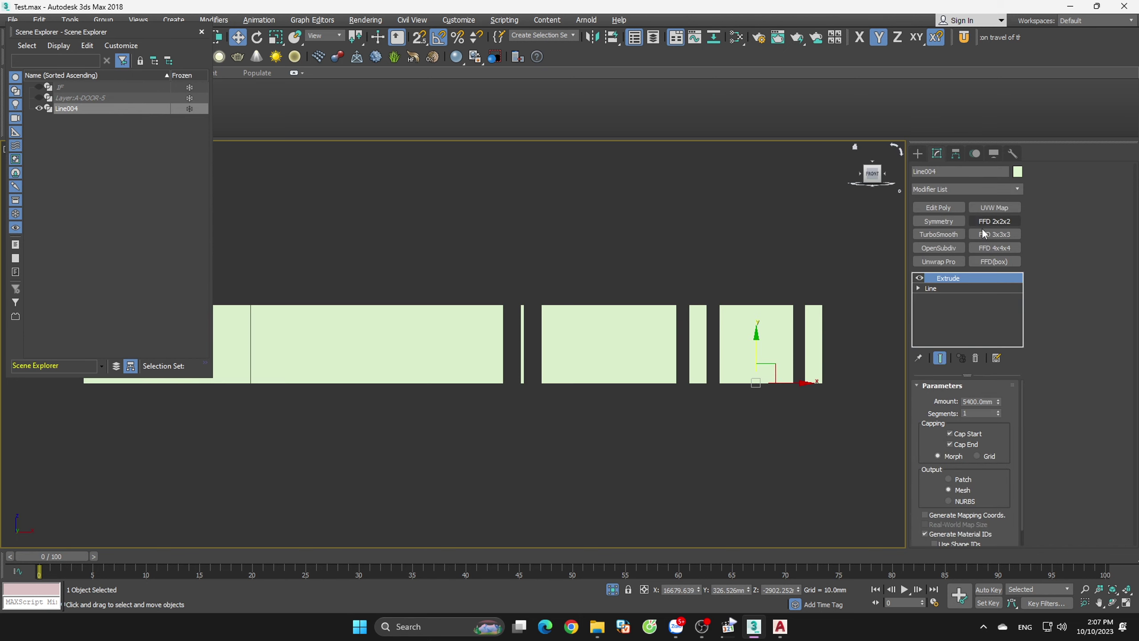
# - Add an Edit Poly modifier above Extrude, exit isolation and enter Edge mode
pyautogui.click(942, 208)
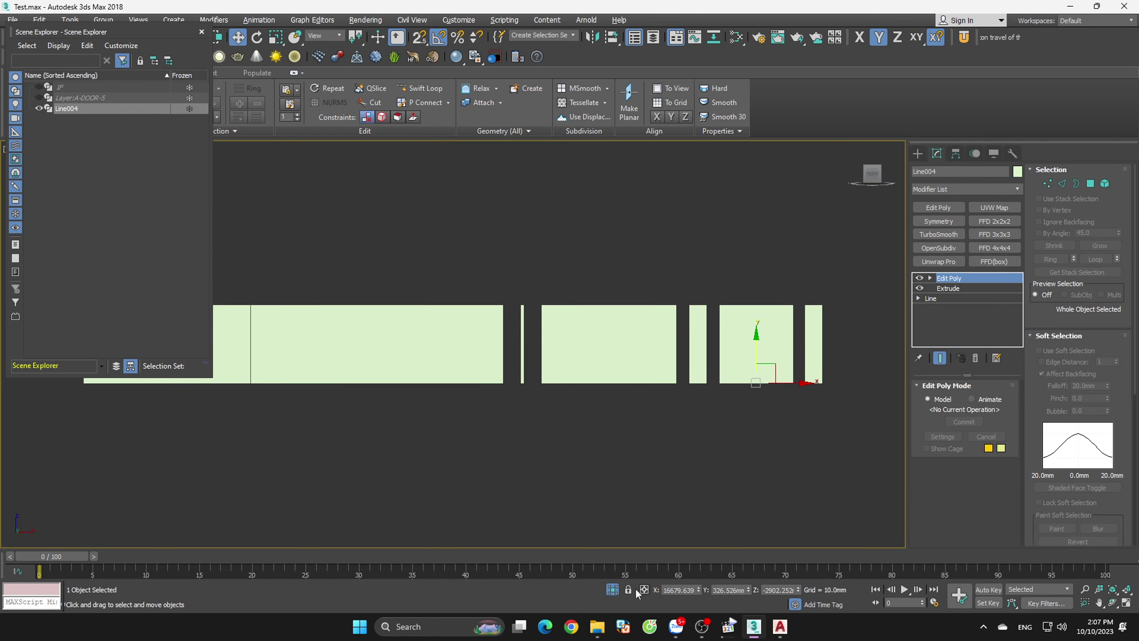
pyautogui.click(613, 589)
pyautogui.press('2')
pyautogui.scroll(-3, 610, 411)
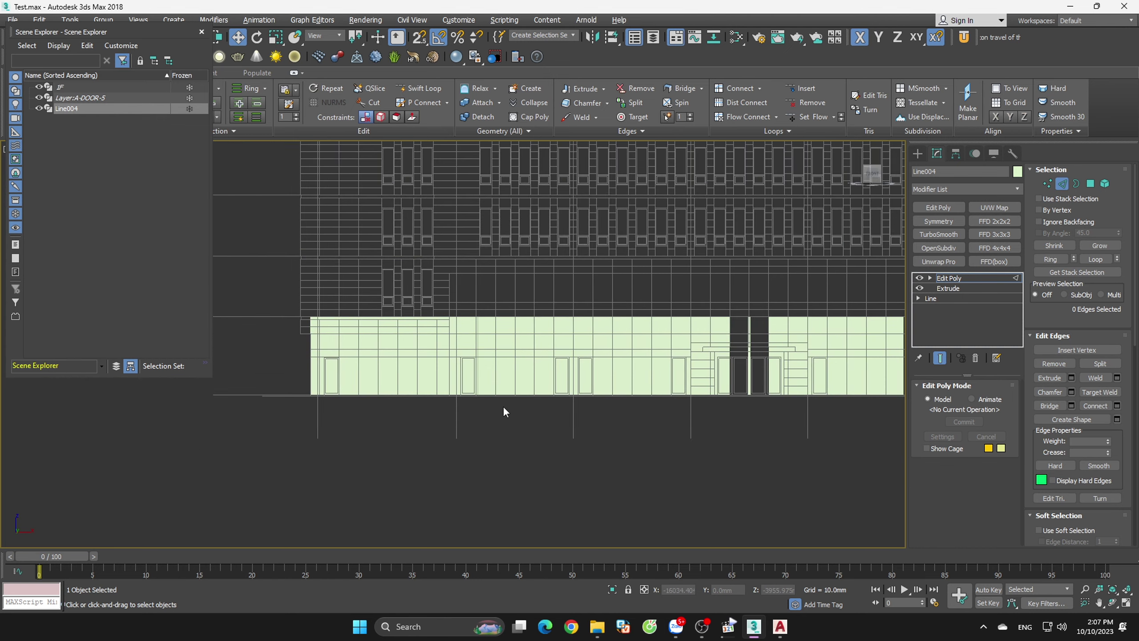
pyautogui.scroll(-2, 578, 426)
pyautogui.scroll(3, 501, 395)
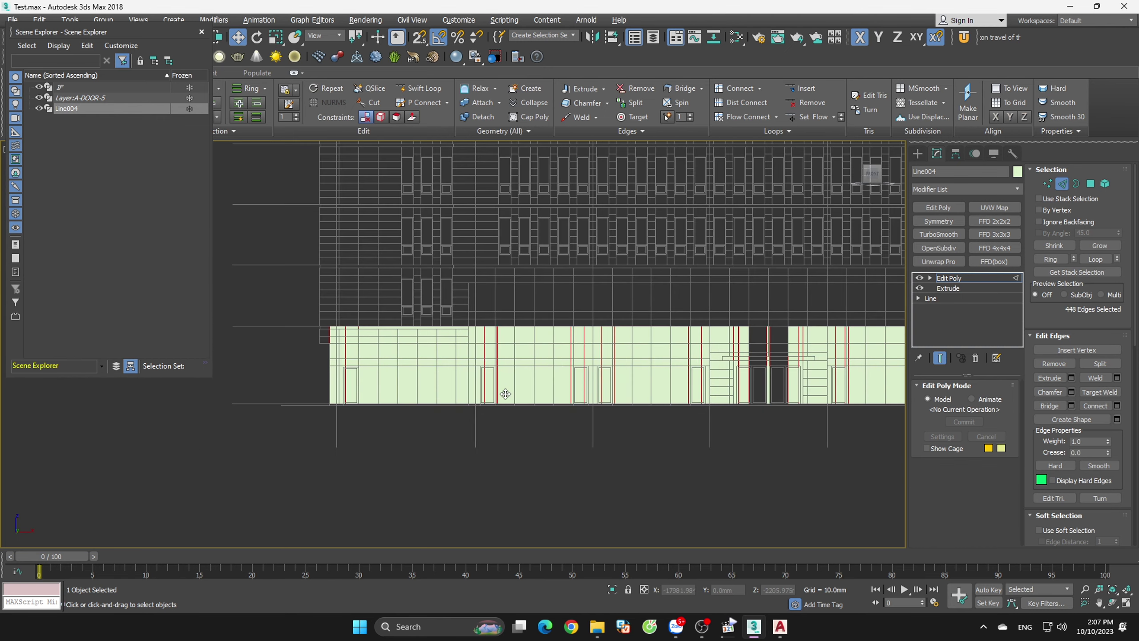
pyautogui.scroll(-3, 371, 449)
# - Select a horizontal wall edge and extend the selection to all 448 matching edges
pyautogui.click(275, 394)
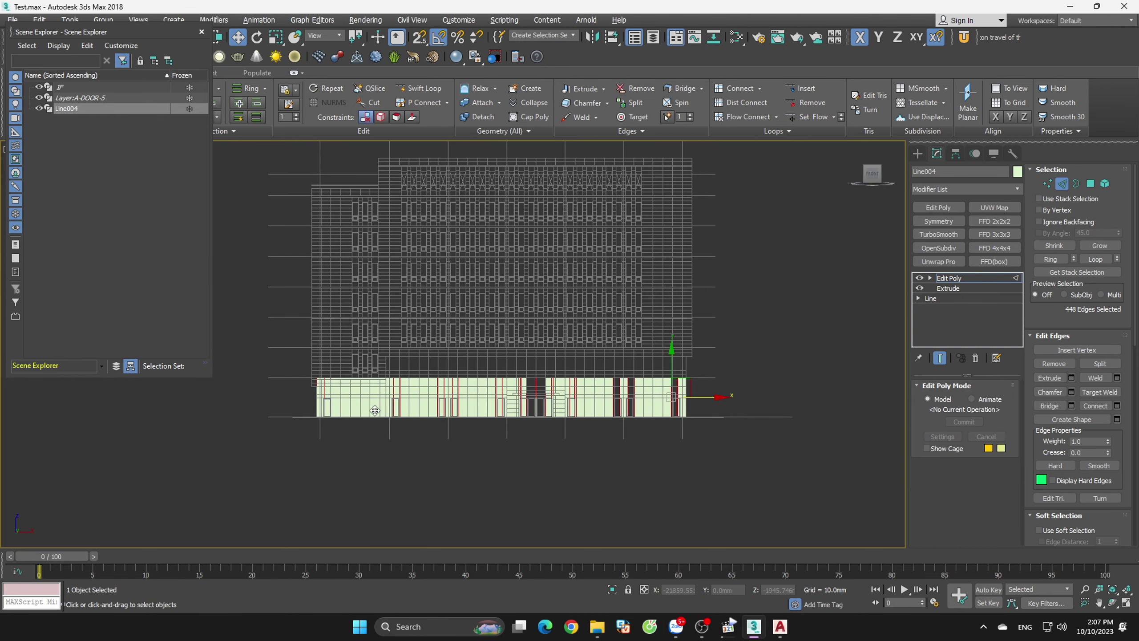
pyautogui.scroll(3, 377, 394)
pyautogui.rightClick(391, 382)
pyautogui.click(372, 430)
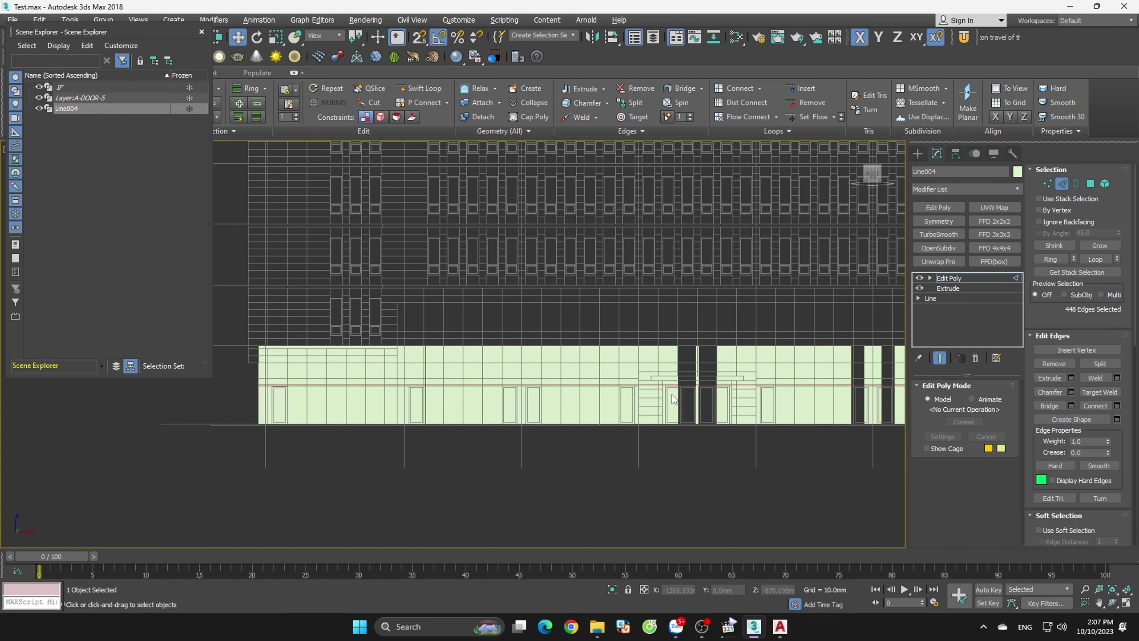
pyautogui.scroll(3, 372, 430)
pyautogui.scroll(-4, 554, 394)
pyautogui.scroll(3, 554, 395)
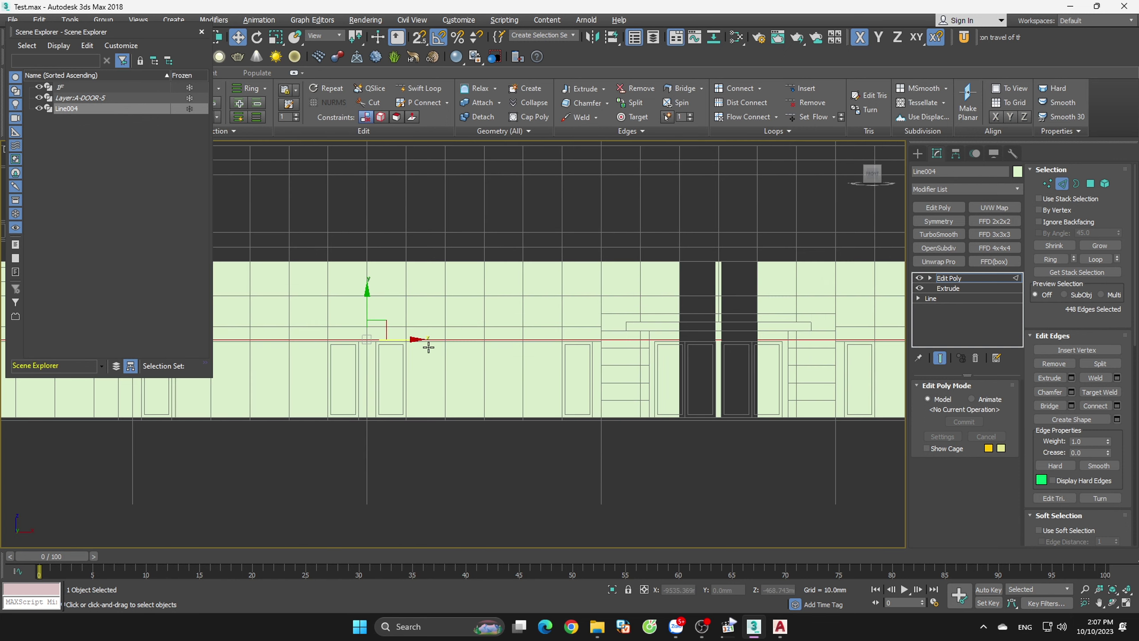
pyautogui.scroll(3, 427, 343)
# - Move the selected edges down, snapping to a door-frame vertex using offset Z entry
pyautogui.moveTo(342, 310); pyautogui.dragTo(669, 339)
pyautogui.click(644, 590)
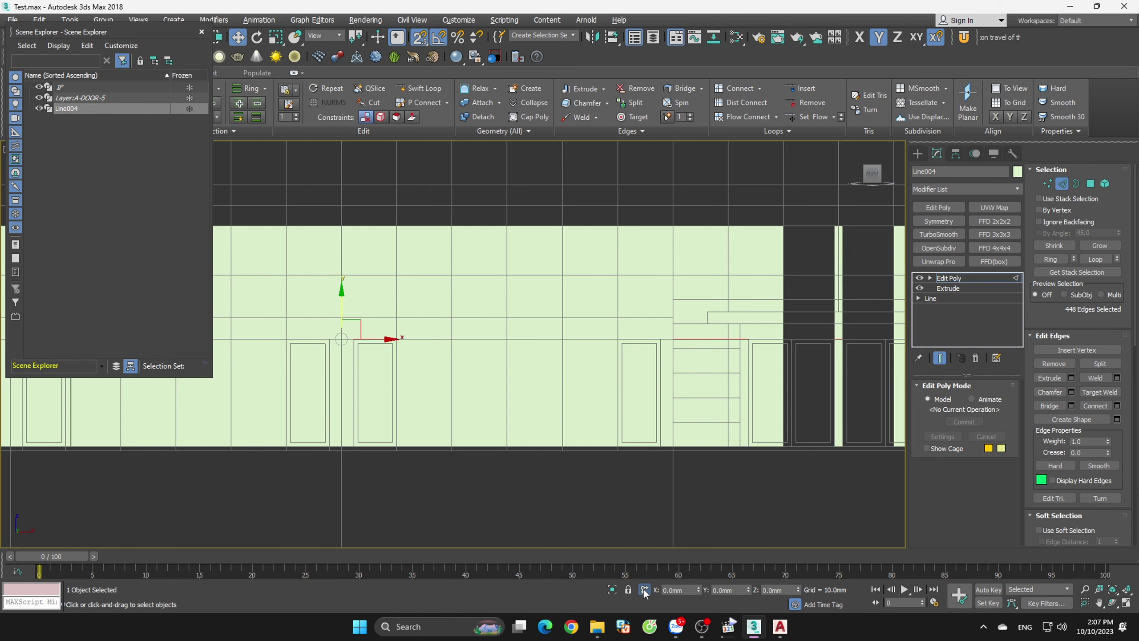
pyautogui.moveTo(360, 318)
pyautogui.mouseDown()
pyautogui.moveTo(670, 339)
pyautogui.moveTo(673, 448)
pyautogui.moveTo(672, 341)
pyautogui.mouseUp()
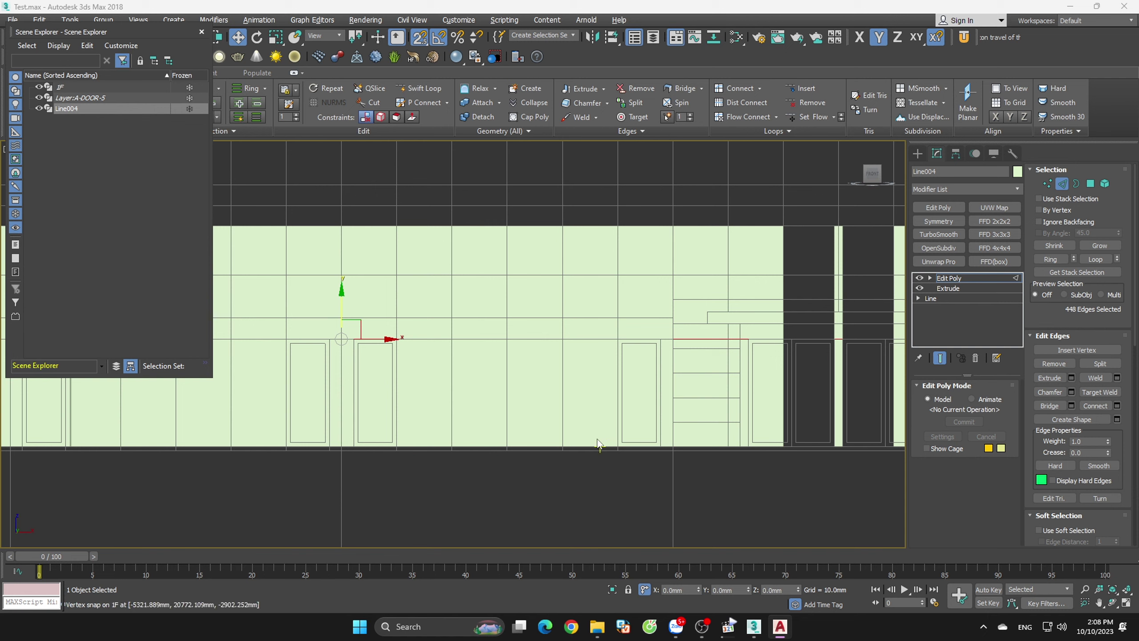
pyautogui.doubleClick(783, 595)
pyautogui.press('Right')
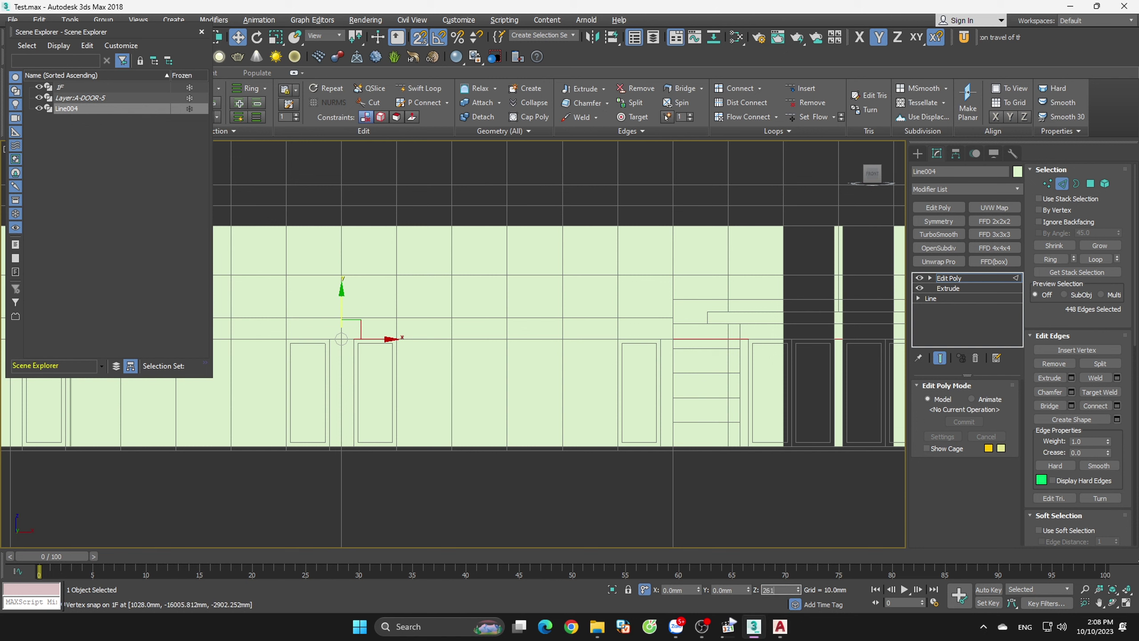
# - Check the walls in 3D at object level, then resume edge editing in Front view
pyautogui.rightClick(661, 379)
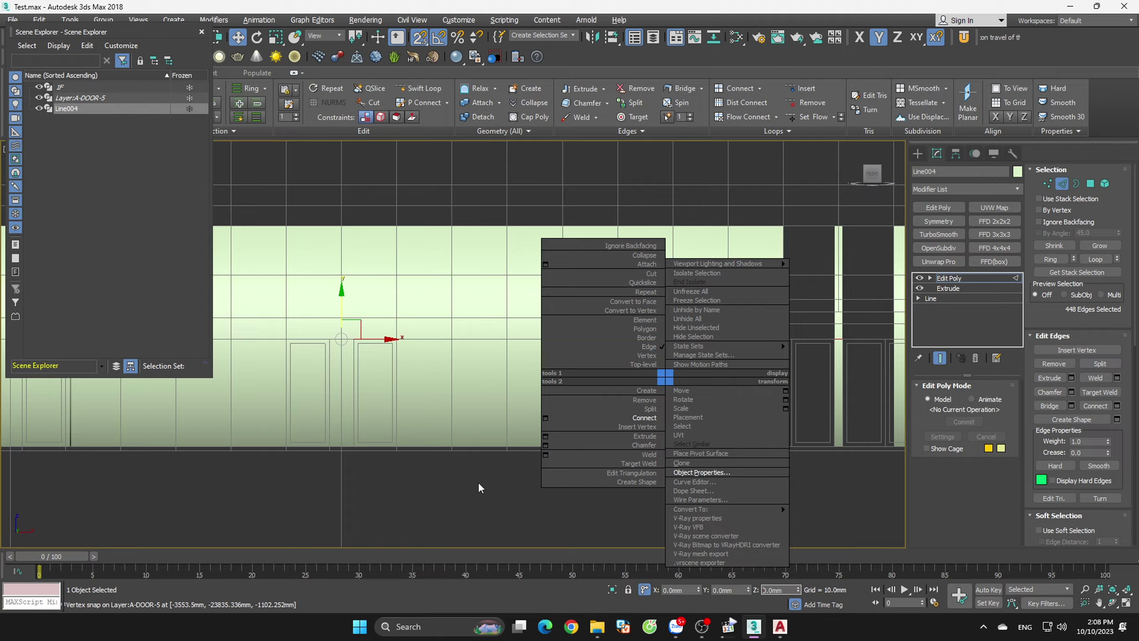
pyautogui.click(946, 278)
pyautogui.scroll(-5, 490, 386)
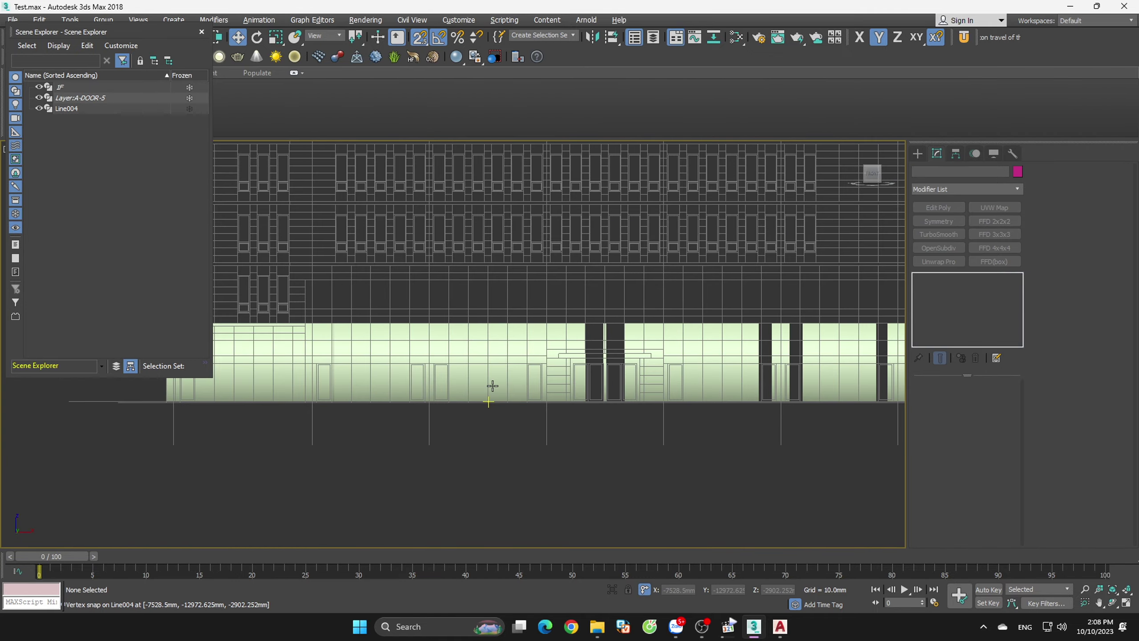
pyautogui.moveTo(526, 432)
pyautogui.keyDown('alt'); pyautogui.mouseDown(button='middle')
pyautogui.moveTo(545, 460)
pyautogui.moveTo(663, 475)
pyautogui.mouseUp(button='middle'); pyautogui.keyUp('alt')
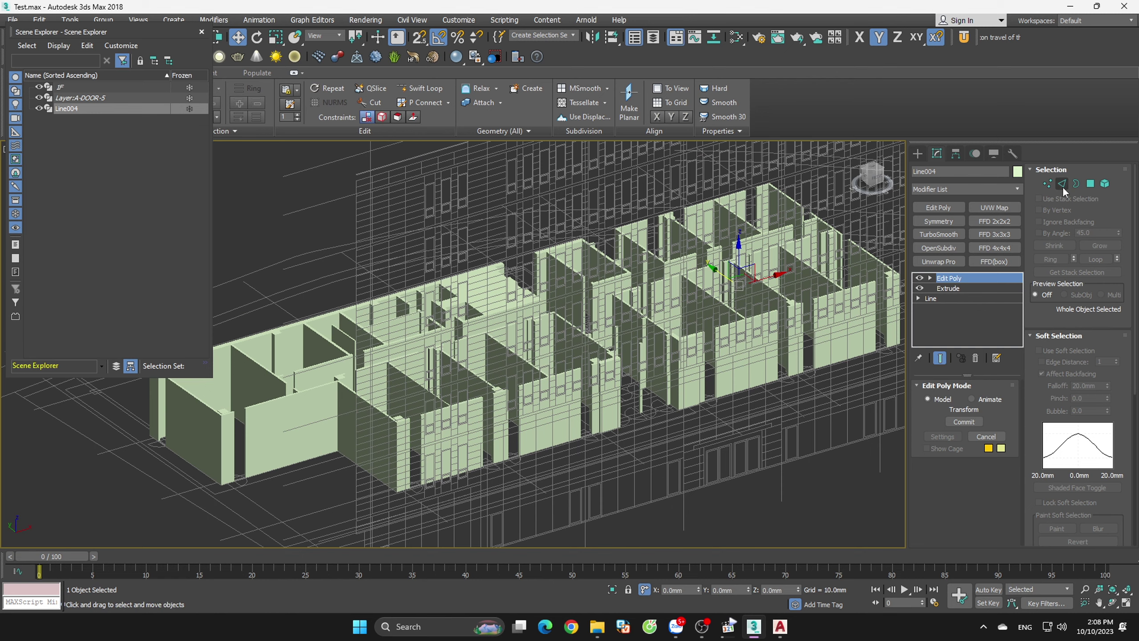
pyautogui.click(1063, 184)
pyautogui.keyDown('alt'); pyautogui.moveTo(599, 445); pyautogui.dragTo(568, 429, button='middle'); pyautogui.keyUp('alt')
pyautogui.press('f')
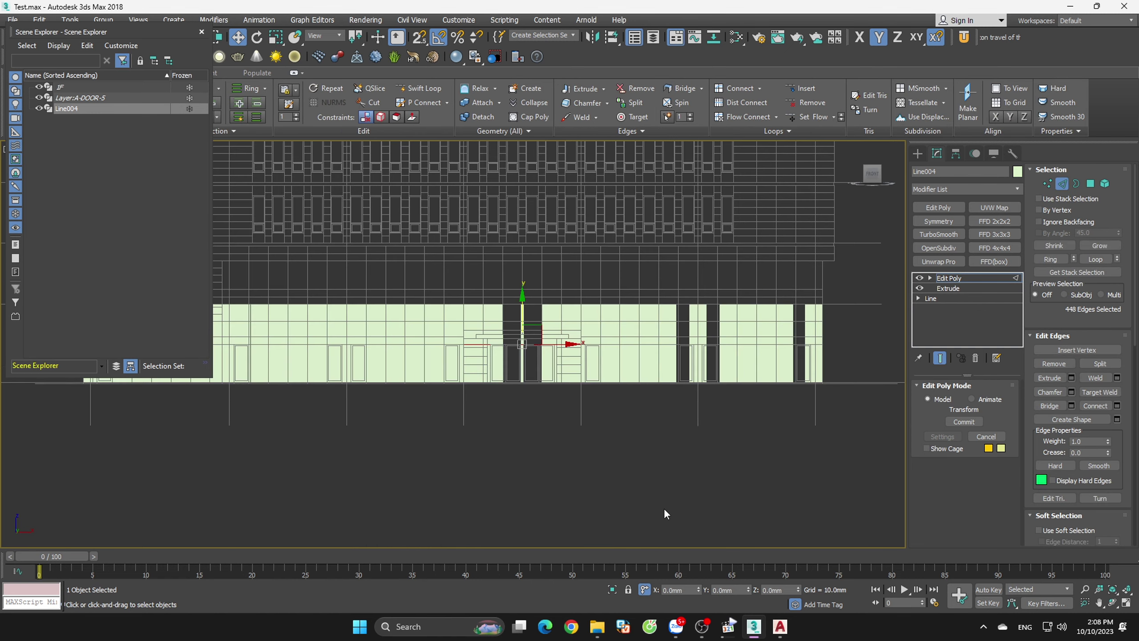
pyautogui.scroll(5, 502, 352)
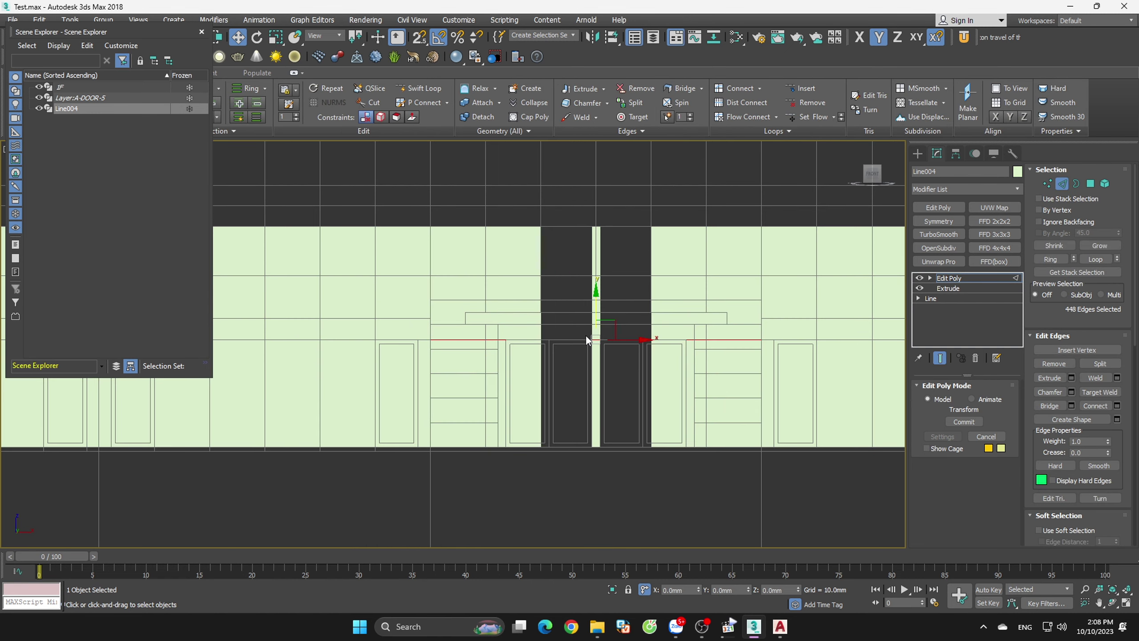
# - Set the selected edge band's Z height to 2100 mm
pyautogui.moveTo(594, 308); pyautogui.dragTo(497, 446)
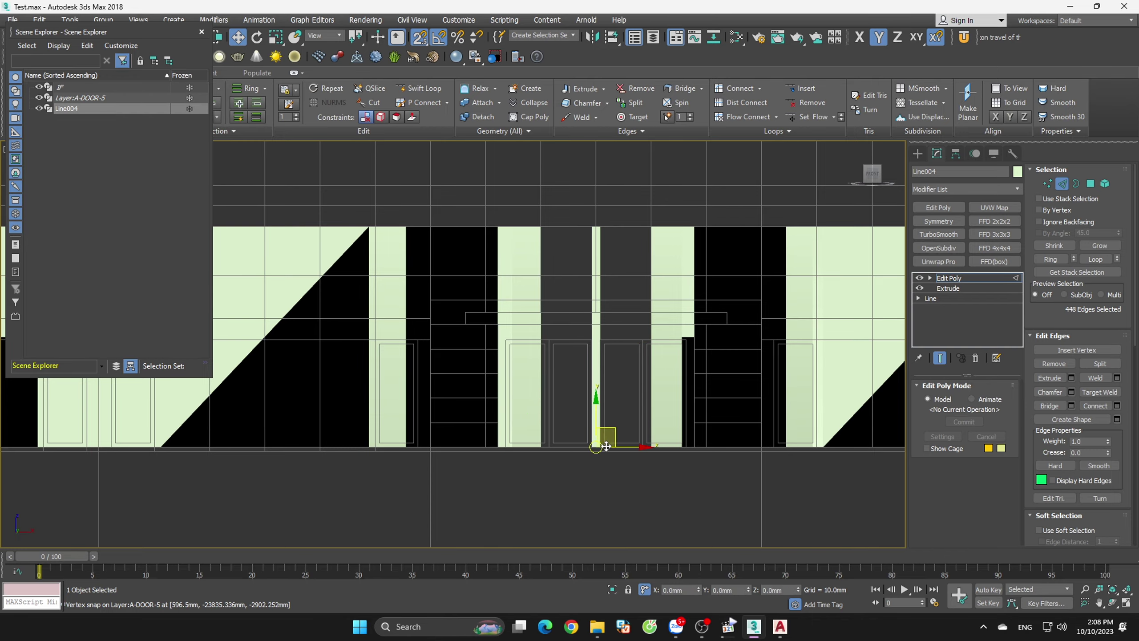
pyautogui.press('p')
pyautogui.moveTo(625, 482)
pyautogui.keyDown('alt'); pyautogui.mouseDown(button='middle')
pyautogui.moveTo(665, 505)
pyautogui.moveTo(683, 500)
pyautogui.mouseUp(button='middle'); pyautogui.keyUp('alt')
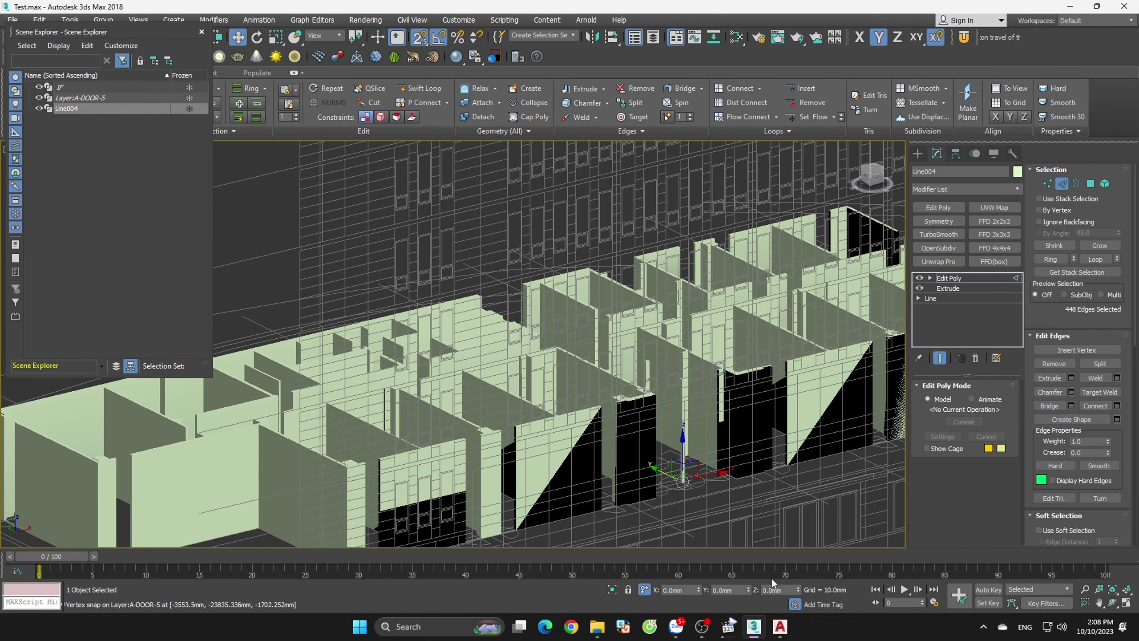
pyautogui.click(783, 589)
pyautogui.write('2100')
pyautogui.press('Return')
# - Snap the selected edges to a door-top vertex in Front view
pyautogui.press('f')
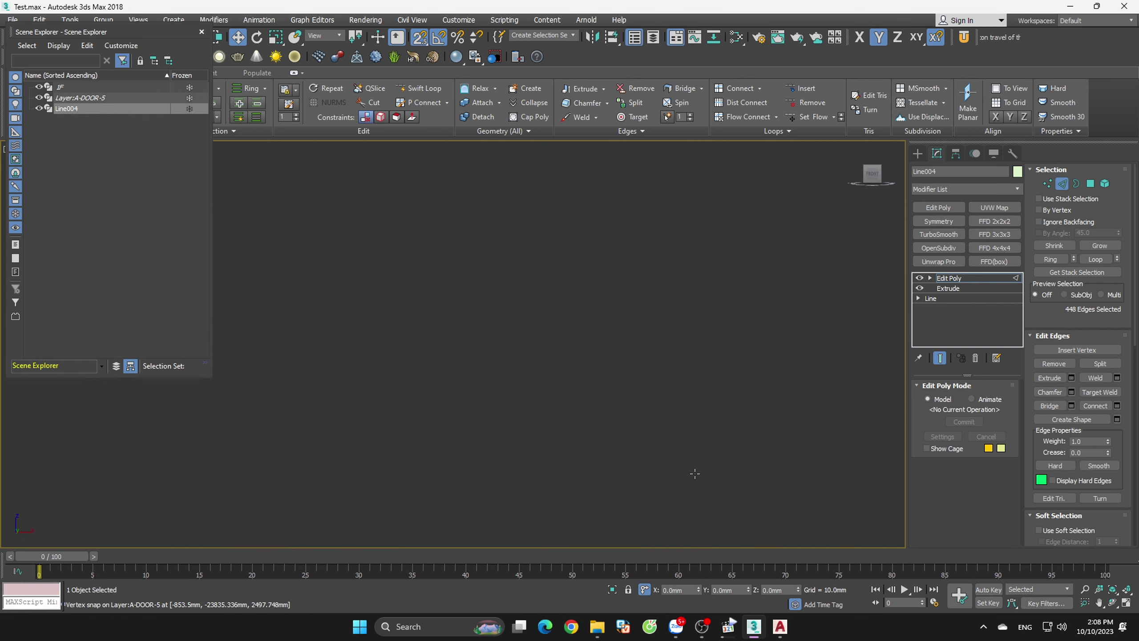
pyautogui.scroll(-2, 406, 349)
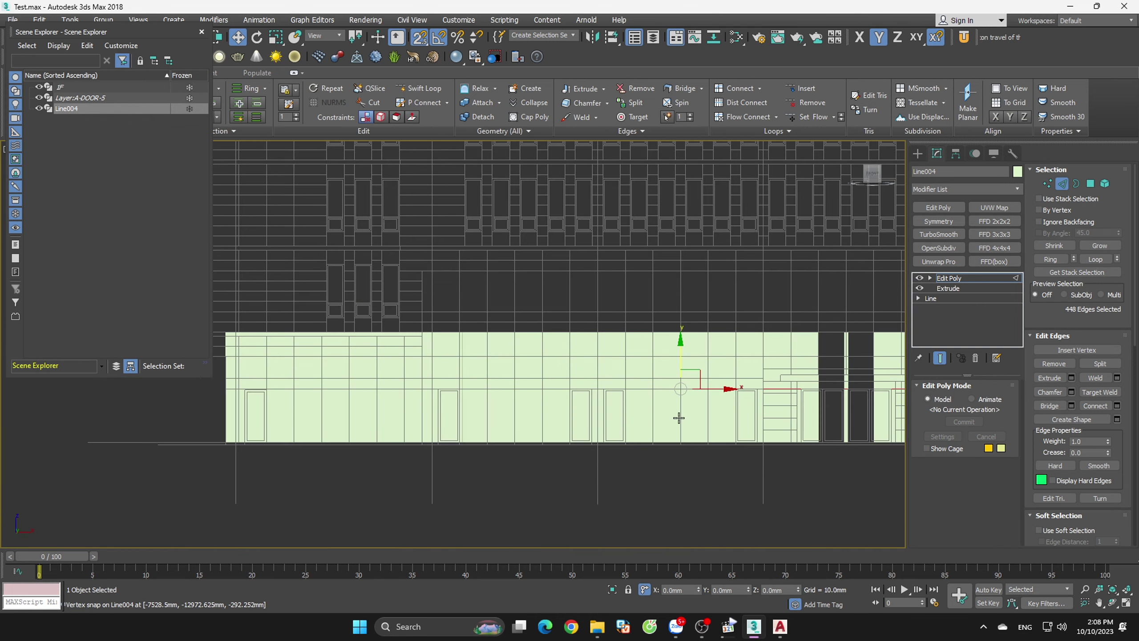
pyautogui.moveTo(633, 460); pyautogui.dragTo(653, 424, button='middle')
pyautogui.scroll(-2, 483, 421)
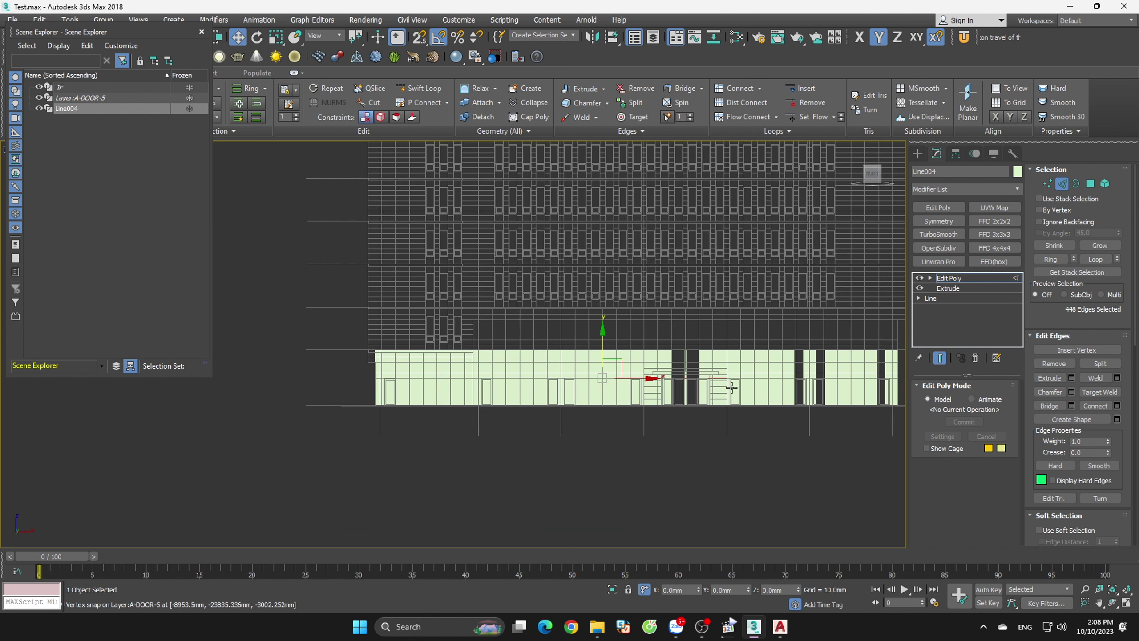
pyautogui.scroll(2, 732, 388)
pyautogui.scroll(2, 630, 399)
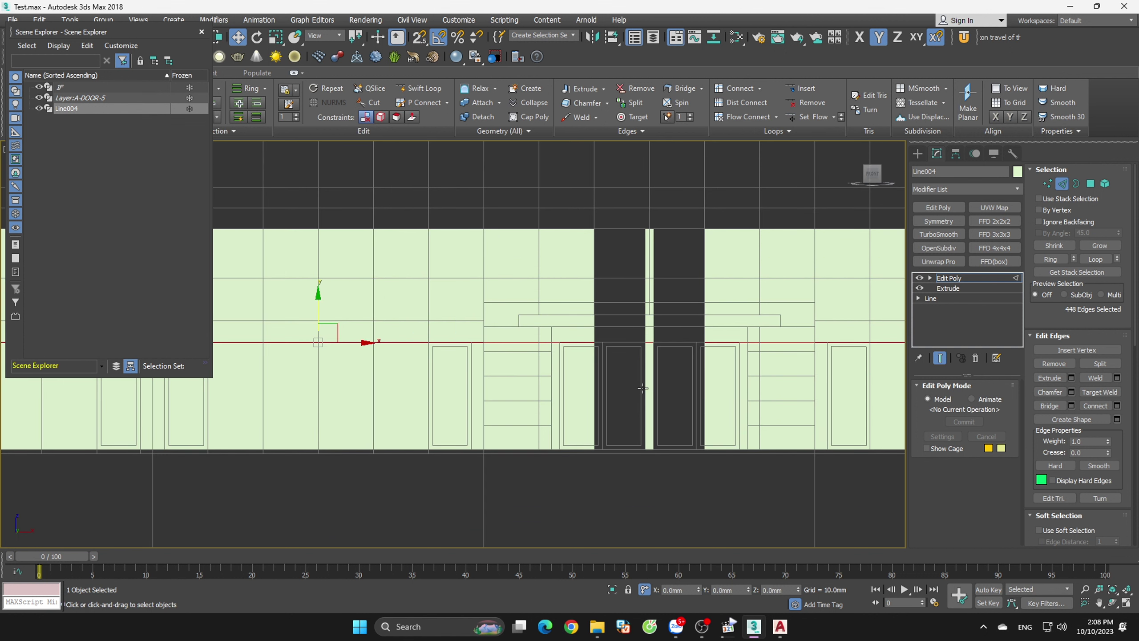
pyautogui.scroll(2, 579, 342)
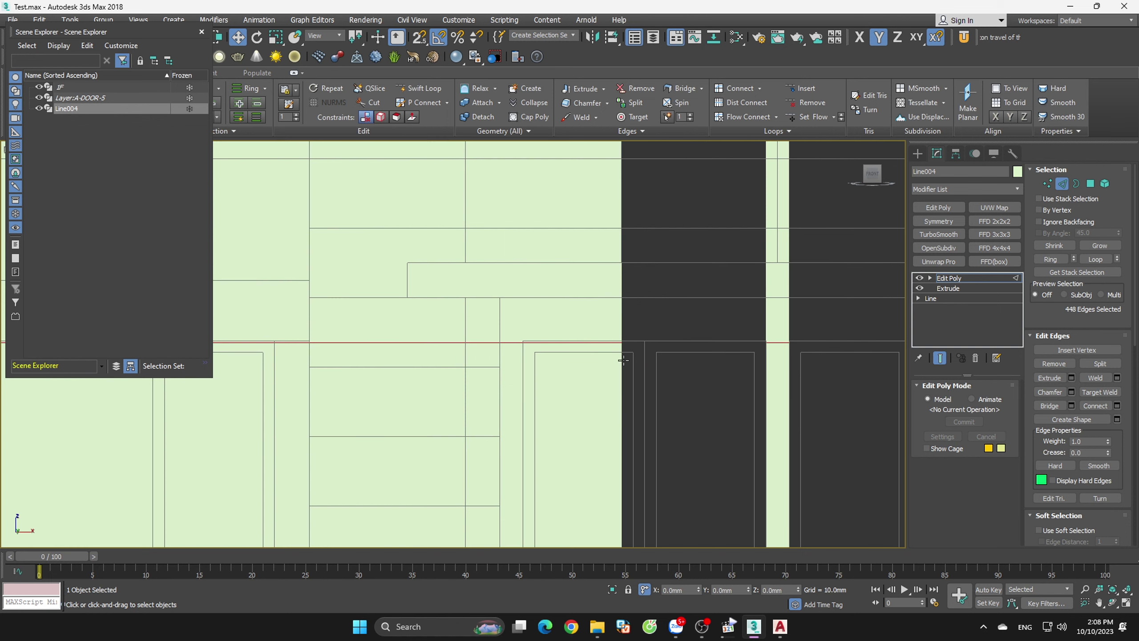
pyautogui.scroll(-2, 627, 365)
pyautogui.scroll(-2, 460, 375)
pyautogui.scroll(4, 427, 341)
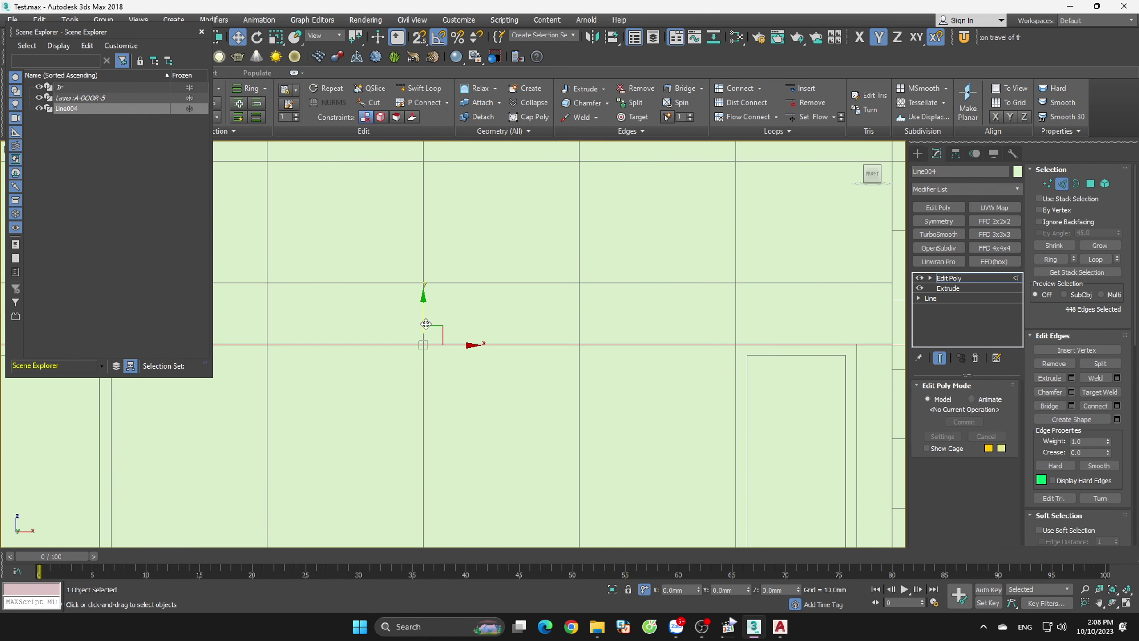
pyautogui.moveTo(426, 340); pyautogui.dragTo(739, 337)
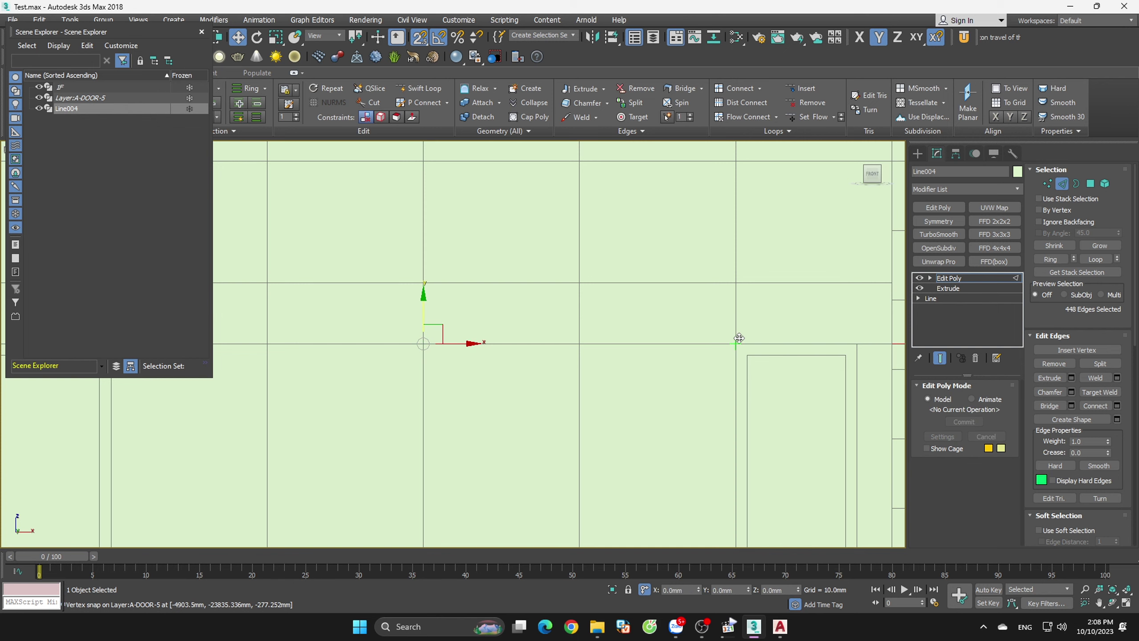
# - Clear the edge selection and return Edit Poly to whole-object level
pyautogui.scroll(-2, 611, 405)
pyautogui.scroll(-2, 489, 375)
pyautogui.click(667, 461)
pyautogui.scroll(3, 668, 462)
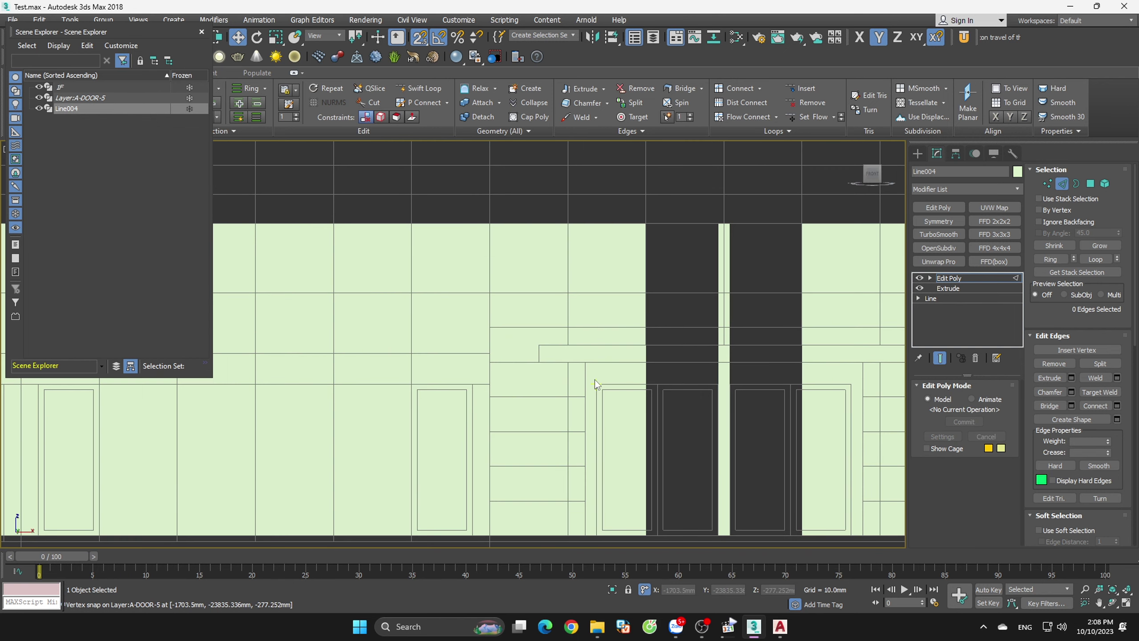
pyautogui.scroll(2, 667, 462)
pyautogui.click(1090, 185)
pyautogui.scroll(-3, 640, 331)
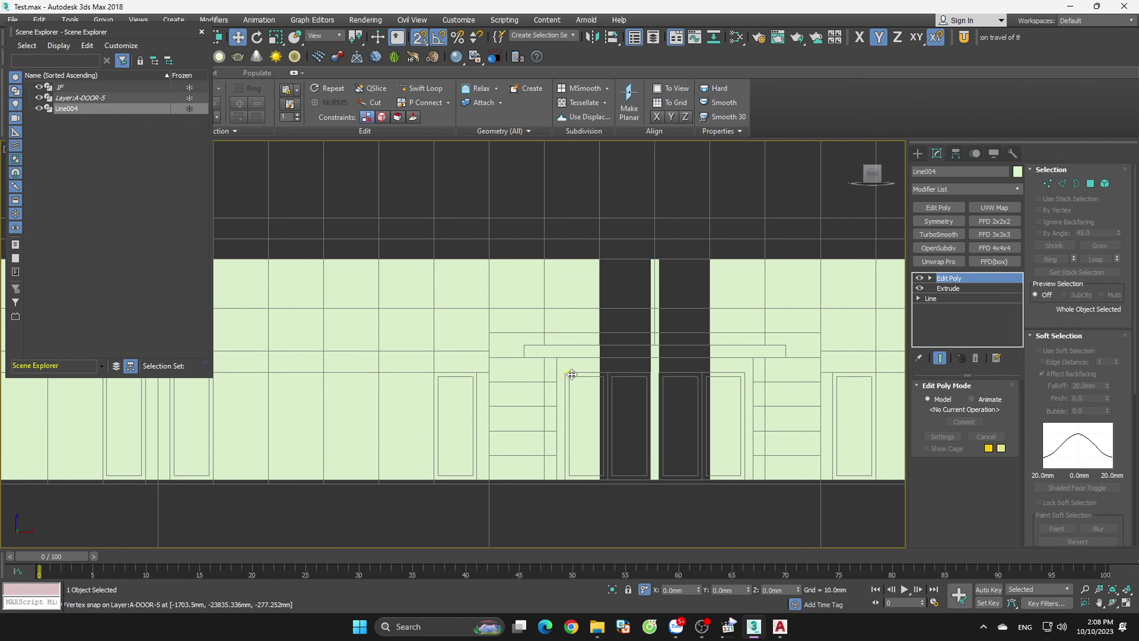
# - Reselect the Line004 walls and switch to Edge level
pyautogui.click(661, 519)
pyautogui.click(800, 370)
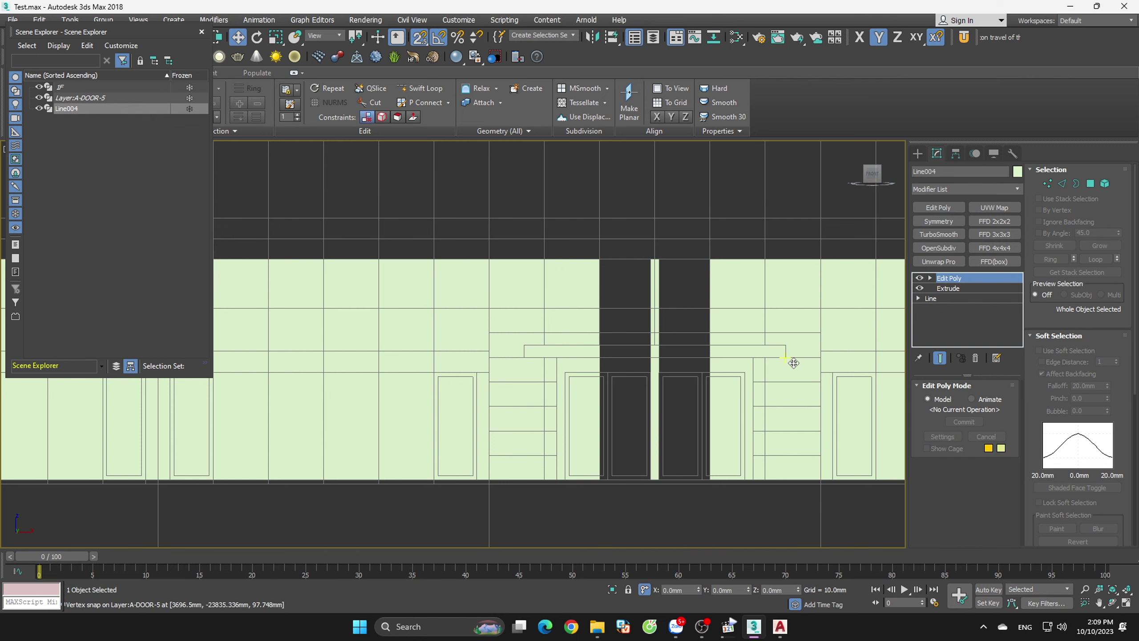
pyautogui.hotkey('alt', 'shift', 'w')
pyautogui.scroll(4, 832, 365)
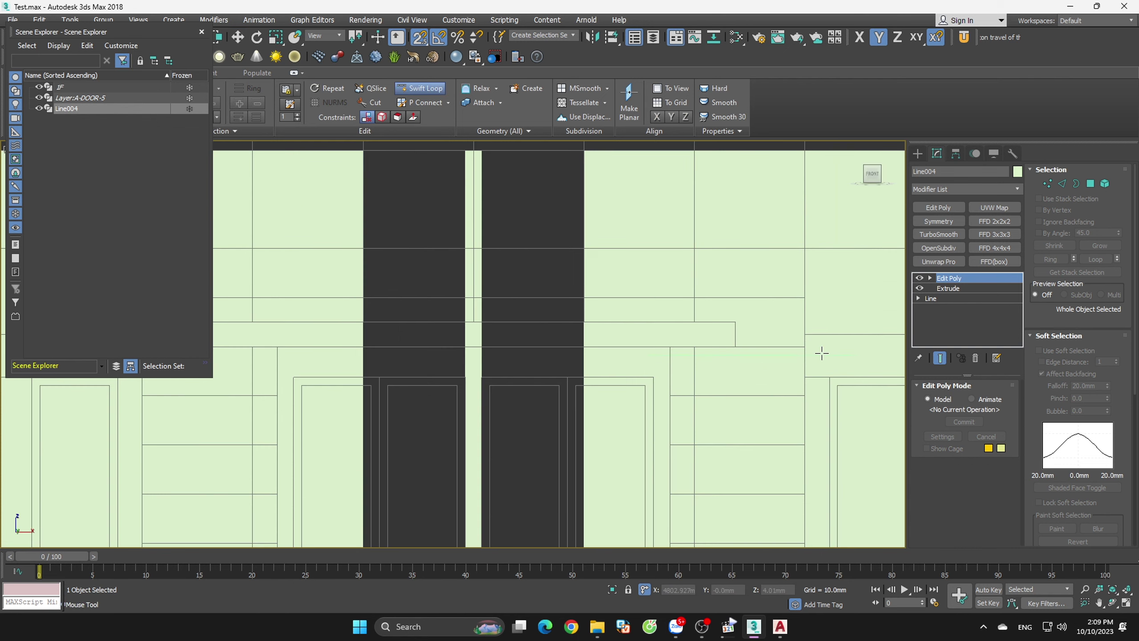
pyautogui.press('2')
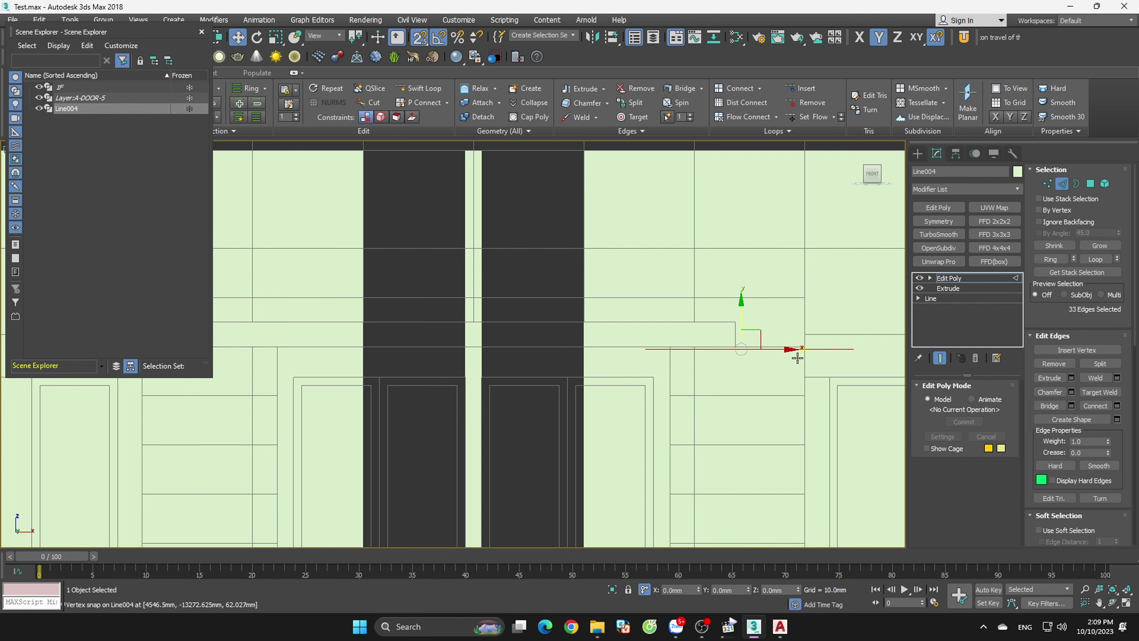
pyautogui.scroll(-2, 683, 368)
pyautogui.scroll(-5, 795, 334)
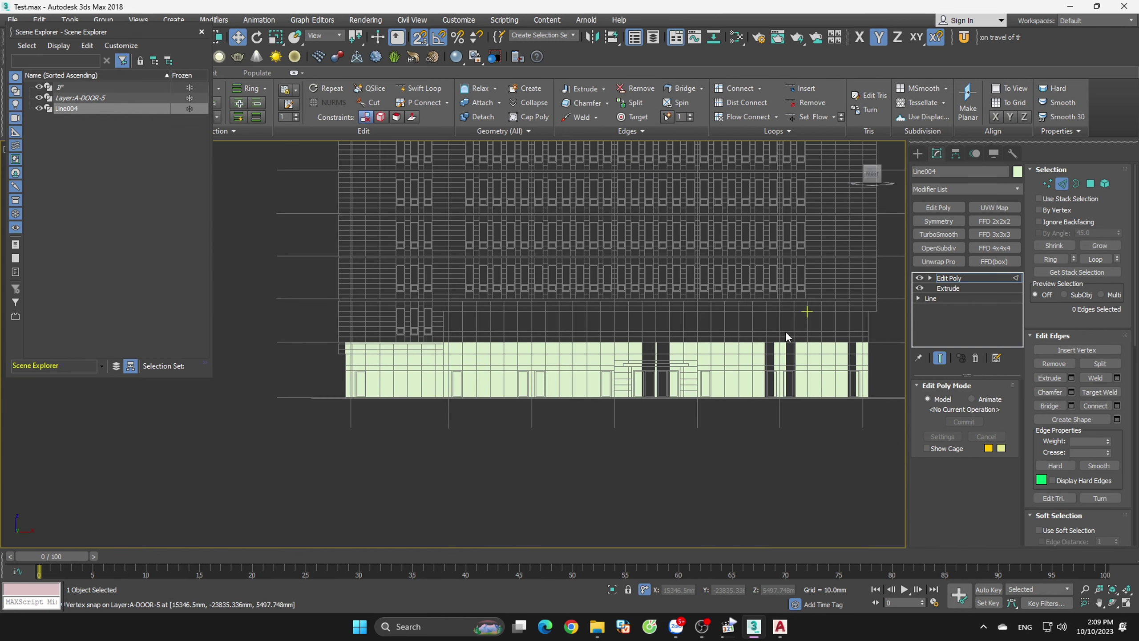
pyautogui.scroll(-3, 840, 359)
# - Select the lower facade band edges and move them down to the door-head line
pyautogui.moveTo(530, 345); pyautogui.dragTo(821, 359)
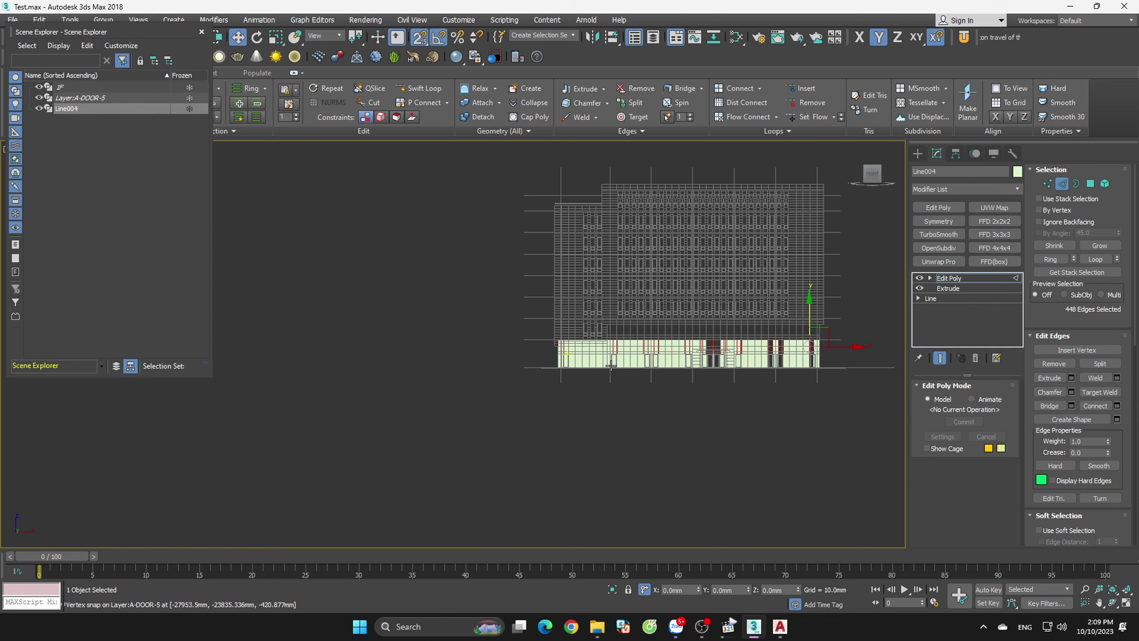
pyautogui.scroll(8, 741, 353)
pyautogui.scroll(2, 789, 306)
pyautogui.rightClick(789, 306)
pyautogui.click(780, 333)
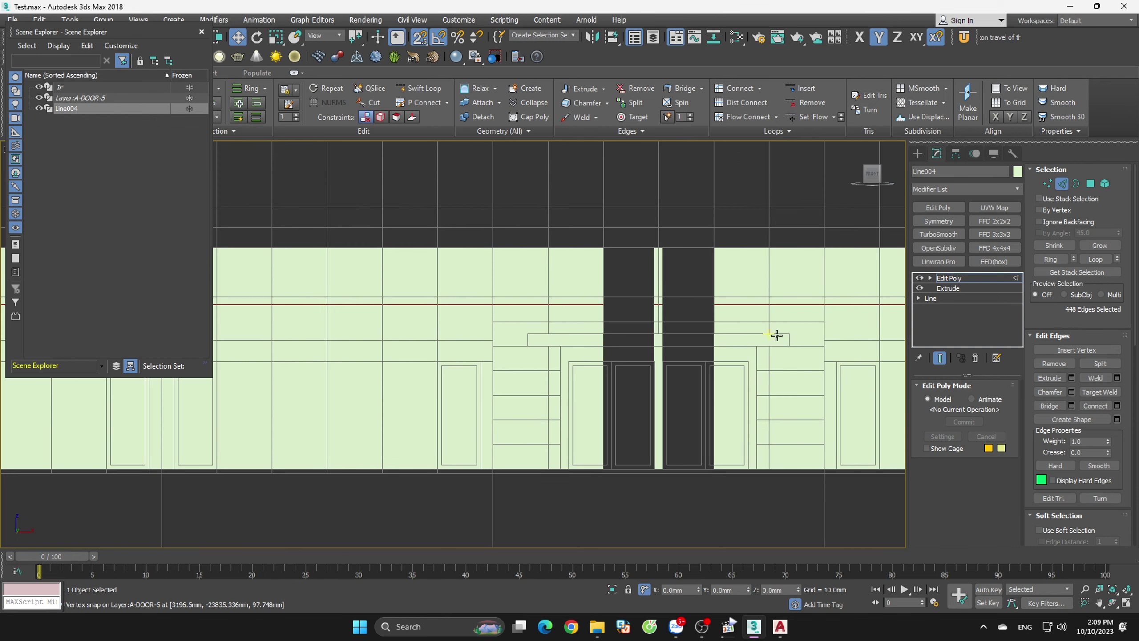
pyautogui.scroll(-2, 781, 333)
pyautogui.scroll(-2, 751, 330)
pyautogui.scroll(4, 867, 326)
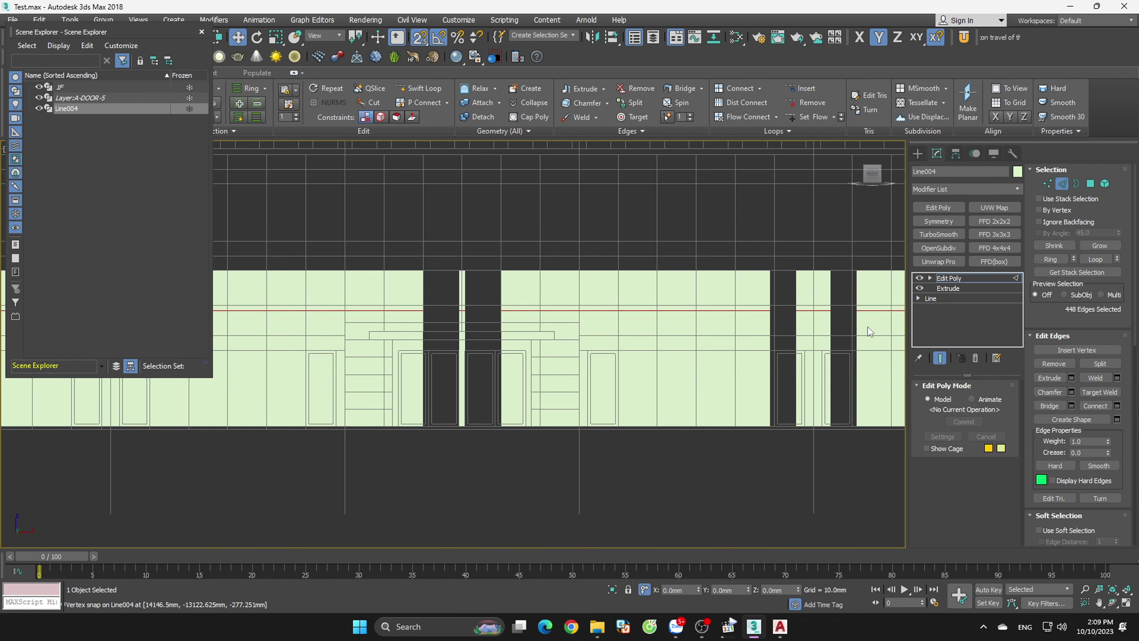
pyautogui.moveTo(612, 283); pyautogui.dragTo(666, 339)
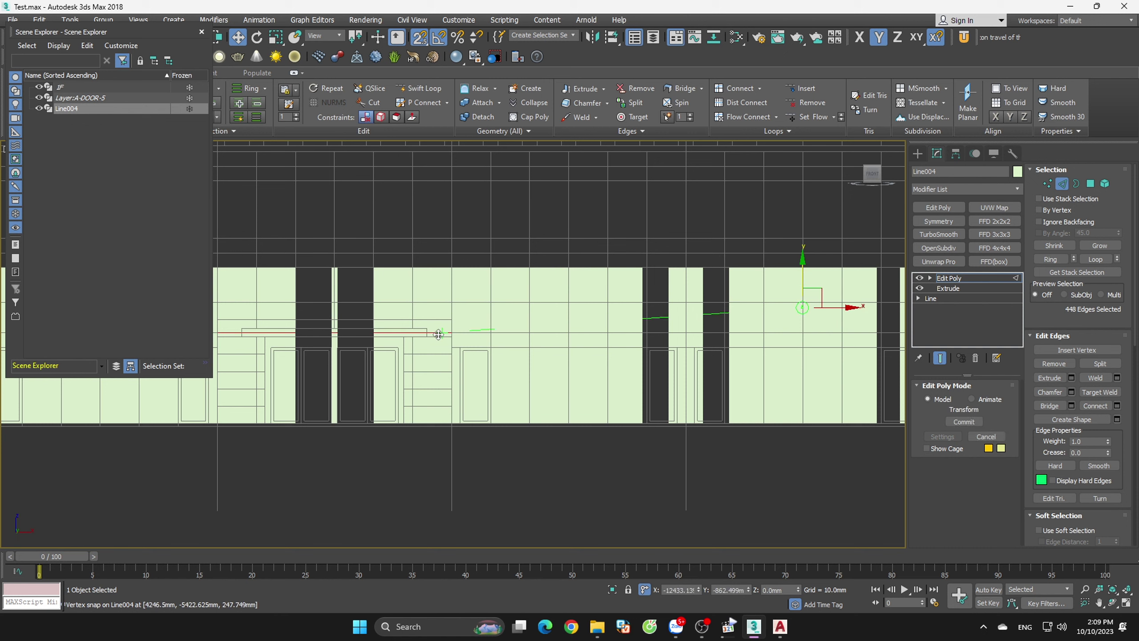
# - Leave edge editing, turn off snapping and view the walls in 3D wireframe
pyautogui.press('2')
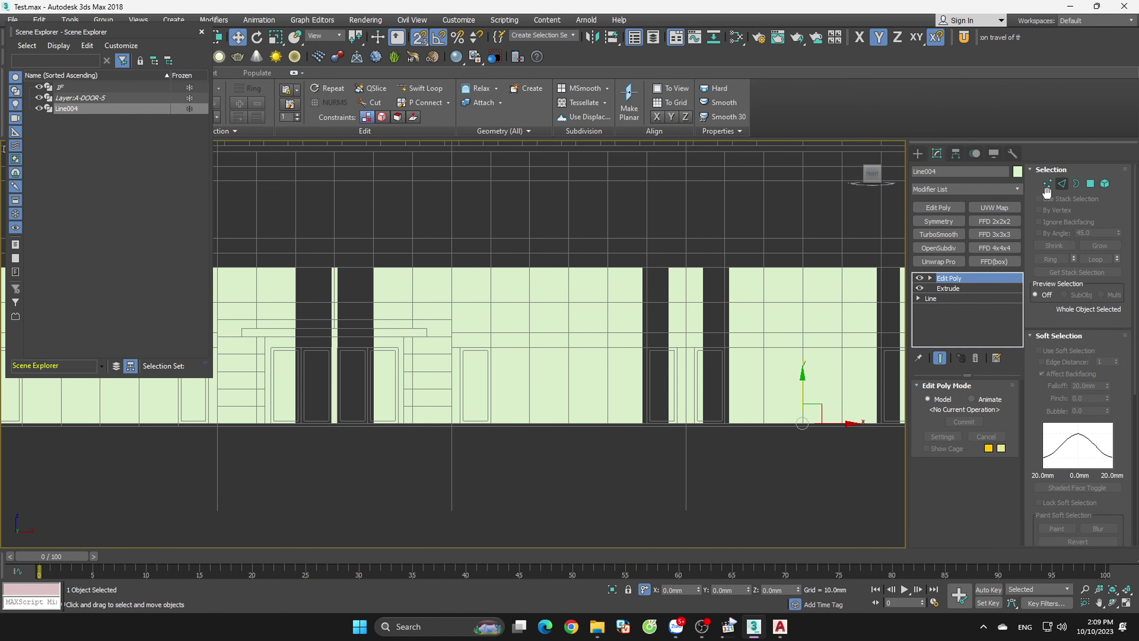
pyautogui.press('s')
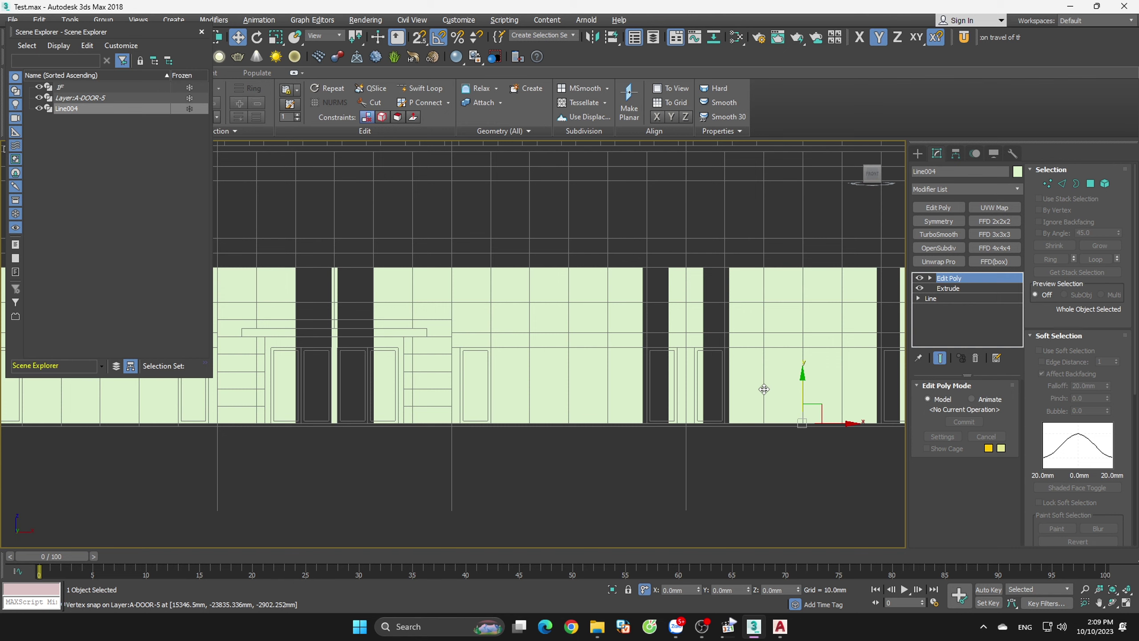
pyautogui.scroll(-2, 764, 389)
pyautogui.moveTo(764, 389)
pyautogui.keyDown('alt'); pyautogui.mouseDown(button='middle')
pyautogui.moveTo(578, 361)
pyautogui.moveTo(546, 413)
pyautogui.moveTo(490, 348)
pyautogui.mouseUp(button='middle'); pyautogui.keyUp('alt')
pyautogui.scroll(5, 577, 361)
pyautogui.press('F3')
pyautogui.press('F3')
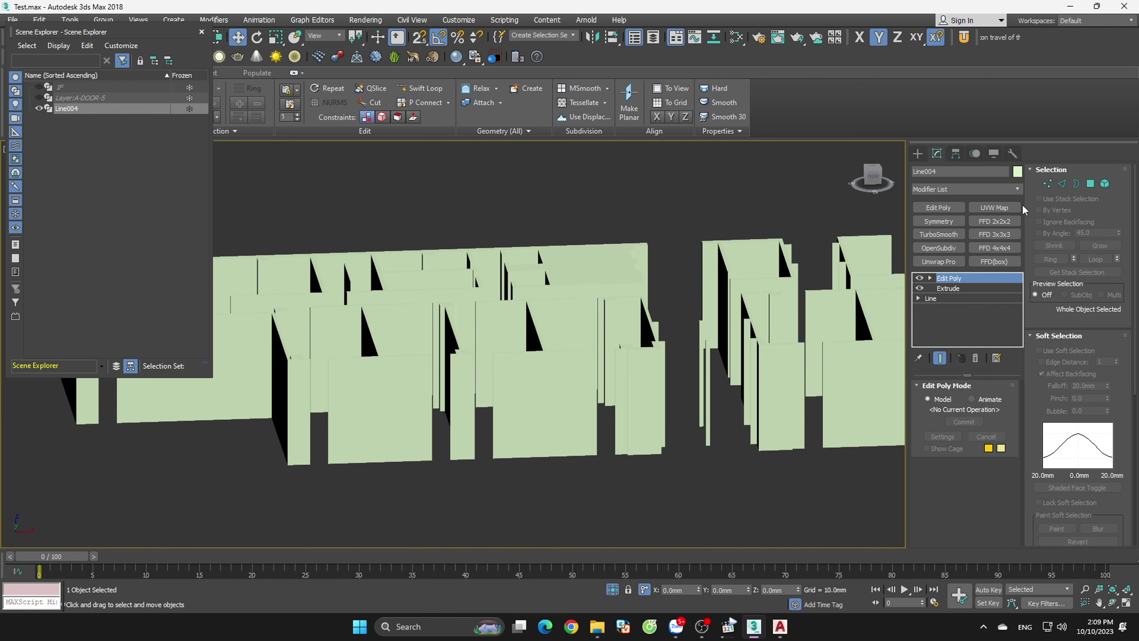
# - Switch Line004 to Polygon level with the walls viewed head-on
pyautogui.click(1090, 183)
pyautogui.moveTo(574, 380)
pyautogui.keyDown('alt'); pyautogui.mouseDown(button='middle')
pyautogui.moveTo(580, 399)
pyautogui.moveTo(564, 380)
pyautogui.moveTo(572, 374)
pyautogui.moveTo(635, 402)
pyautogui.mouseUp(button='middle'); pyautogui.keyUp('alt')
pyautogui.press('F3')
pyautogui.press('F3')
pyautogui.scroll(5, 636, 402)
pyautogui.scroll(5, 693, 406)
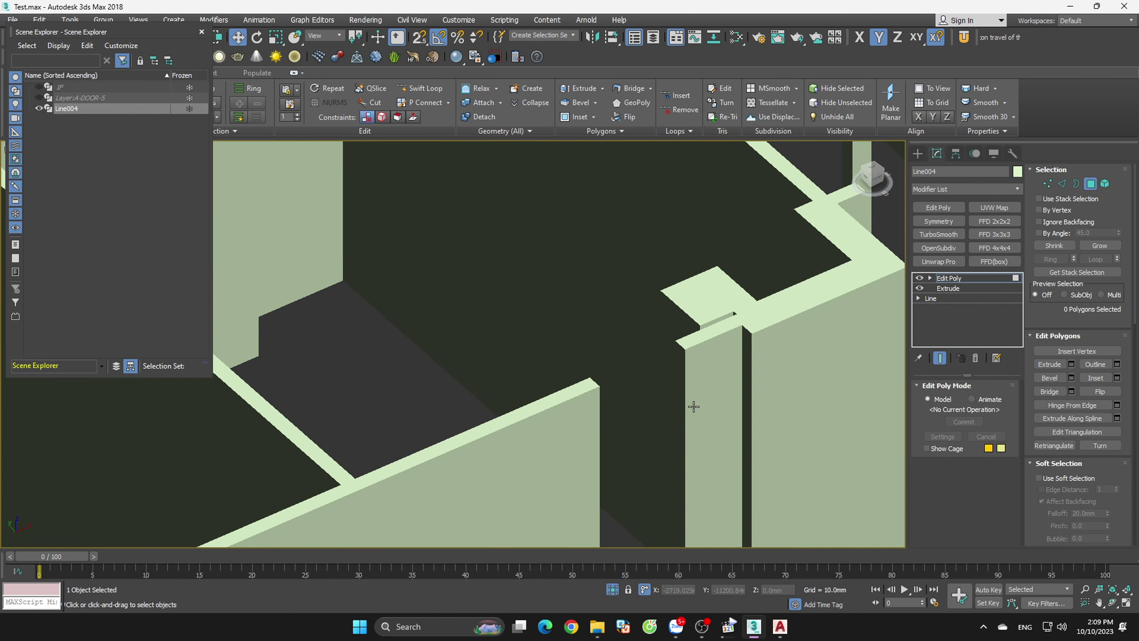
pyautogui.press('F3')
pyautogui.press('F3')
pyautogui.scroll(-5, 688, 412)
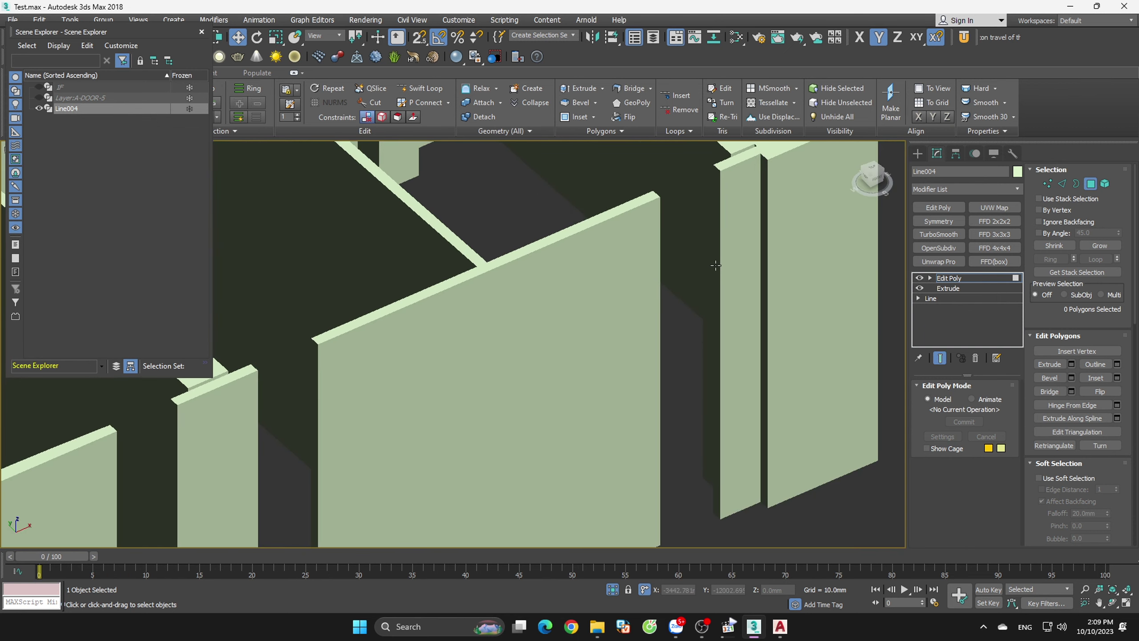
# - Select the two facing wall-end faces at one door opening
pyautogui.click(693, 287)
pyautogui.scroll(2, 675, 297)
pyautogui.moveTo(675, 297)
pyautogui.keyDown('alt'); pyautogui.mouseDown(button='middle')
pyautogui.moveTo(668, 269)
pyautogui.moveTo(734, 299)
pyautogui.mouseUp(button='middle'); pyautogui.keyUp('alt')
pyautogui.scroll(3, 664, 233)
pyautogui.keyDown('ctrl'); pyautogui.click(662, 233); pyautogui.keyUp('ctrl')
pyautogui.scroll(-3, 686, 263)
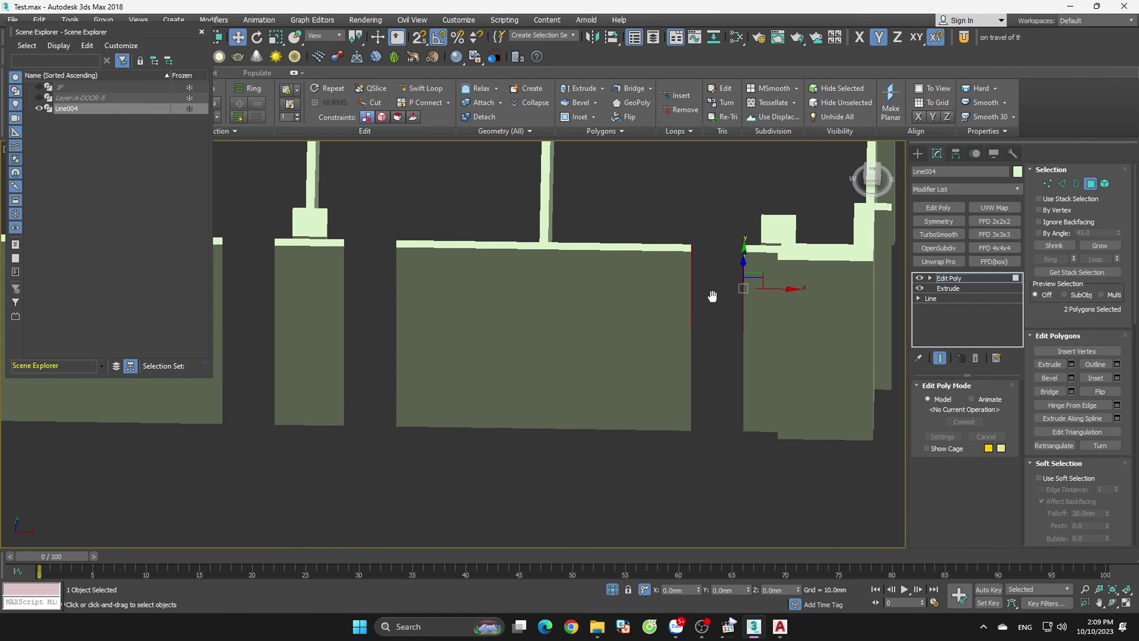
# - Grow the selection to all 75 similar wall-end faces using Select Similar
pyautogui.click(226, 130)
pyautogui.click(185, 157)
pyautogui.scroll(-5, 612, 336)
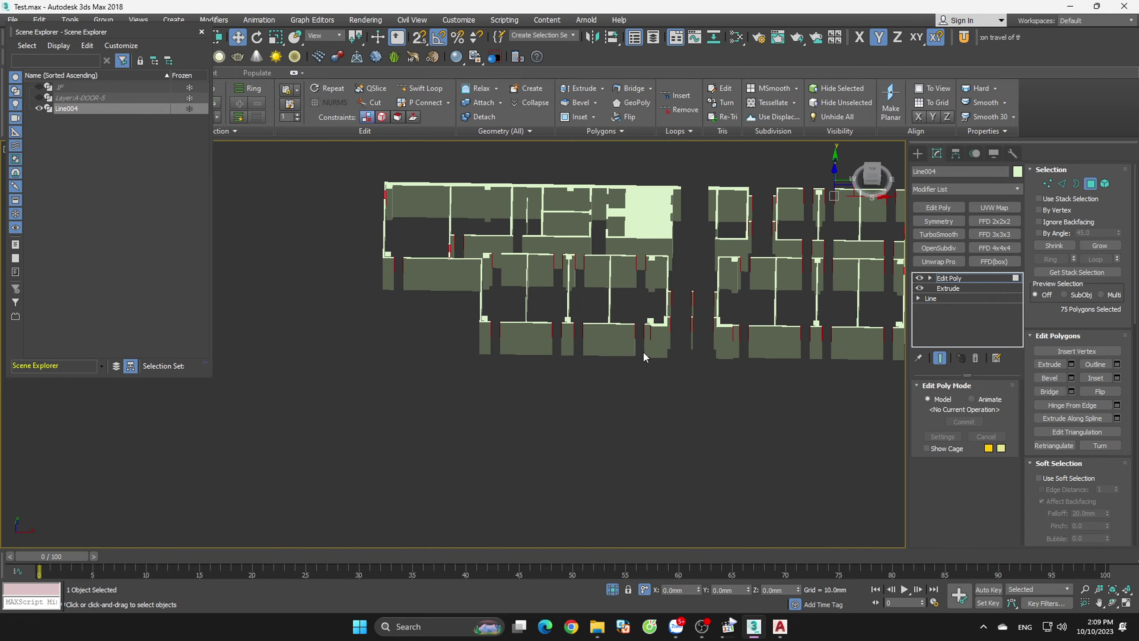
pyautogui.moveTo(643, 351)
pyautogui.keyDown('alt'); pyautogui.mouseDown(button='middle')
pyautogui.moveTo(681, 358)
pyautogui.moveTo(797, 334)
pyautogui.moveTo(663, 352)
pyautogui.mouseUp(button='middle'); pyautogui.keyUp('alt')
pyautogui.scroll(5, 662, 352)
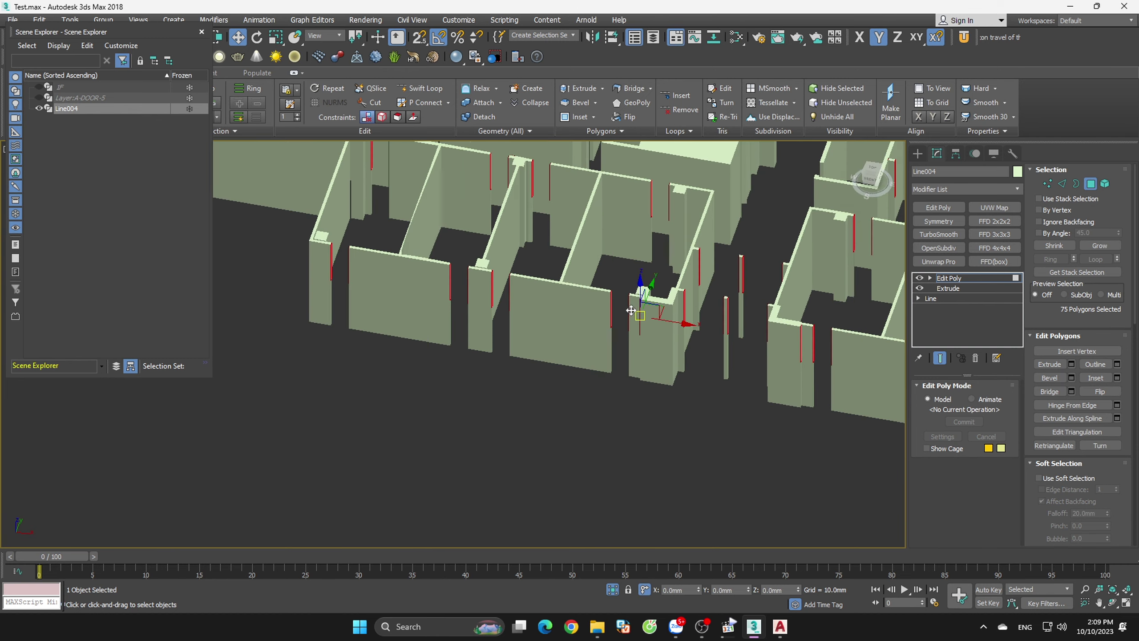
pyautogui.scroll(3, 628, 305)
# - Try a bridge across the selected wall ends, undo it, and inspect them
pyautogui.click(1049, 391)
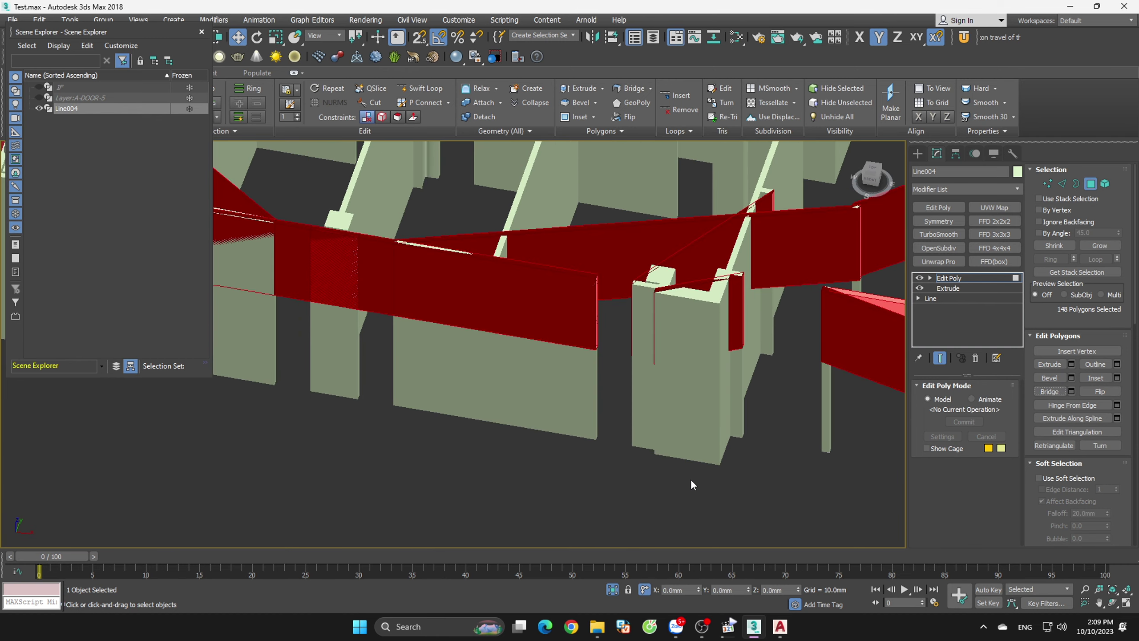
pyautogui.hotkey('ctrl', 'z')
pyautogui.keyDown('alt'); pyautogui.moveTo(693, 465); pyautogui.dragTo(670, 442, button='middle'); pyautogui.keyUp('alt')
pyautogui.scroll(2, 698, 389)
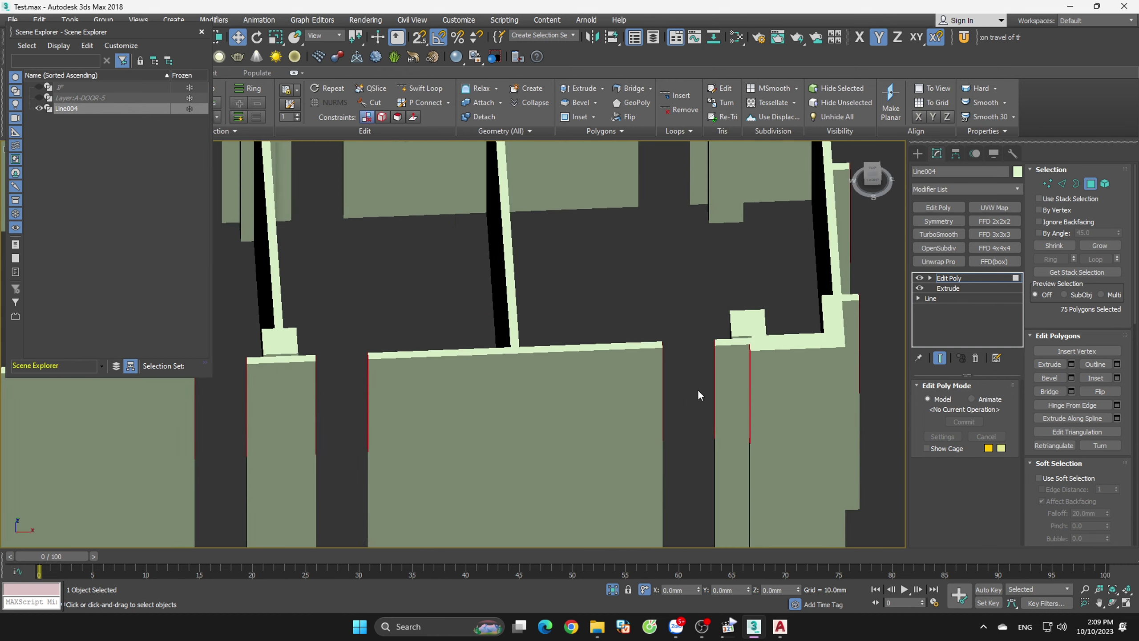
pyautogui.scroll(2, 705, 384)
pyautogui.scroll(-1, 703, 386)
pyautogui.moveTo(704, 393)
pyautogui.keyDown('alt'); pyautogui.mouseDown(button='middle')
pyautogui.moveTo(712, 412)
pyautogui.moveTo(720, 372)
pyautogui.moveTo(740, 373)
pyautogui.mouseUp(button='middle'); pyautogui.keyUp('alt')
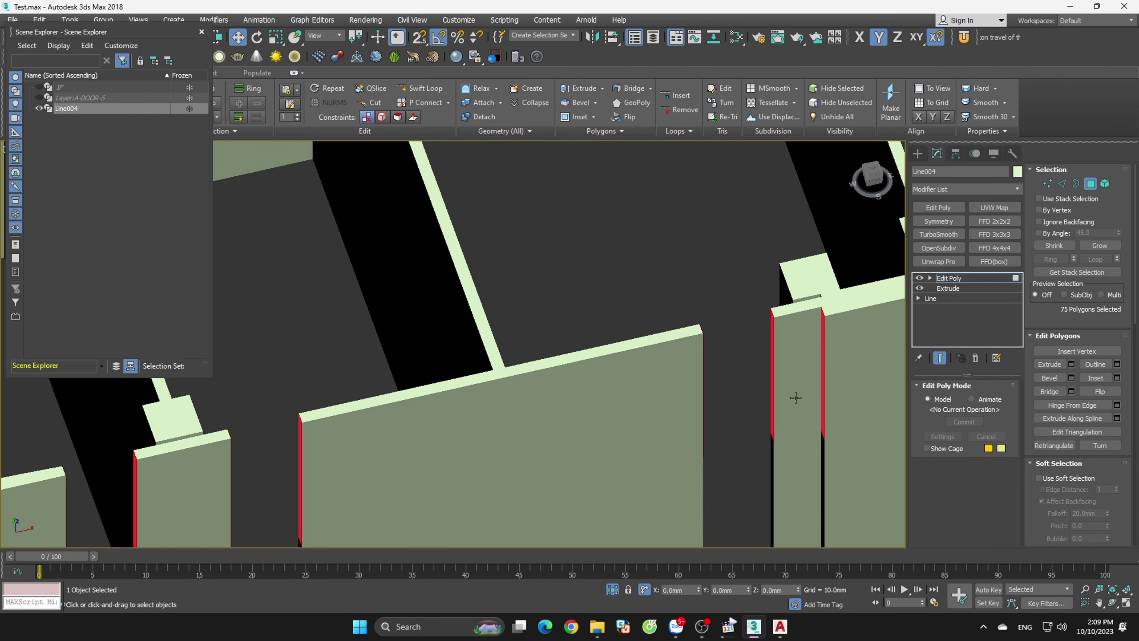
# - Cancel the Bridge caddy for the 75-face selection and orbit to an elevation view
pyautogui.click(1071, 391)
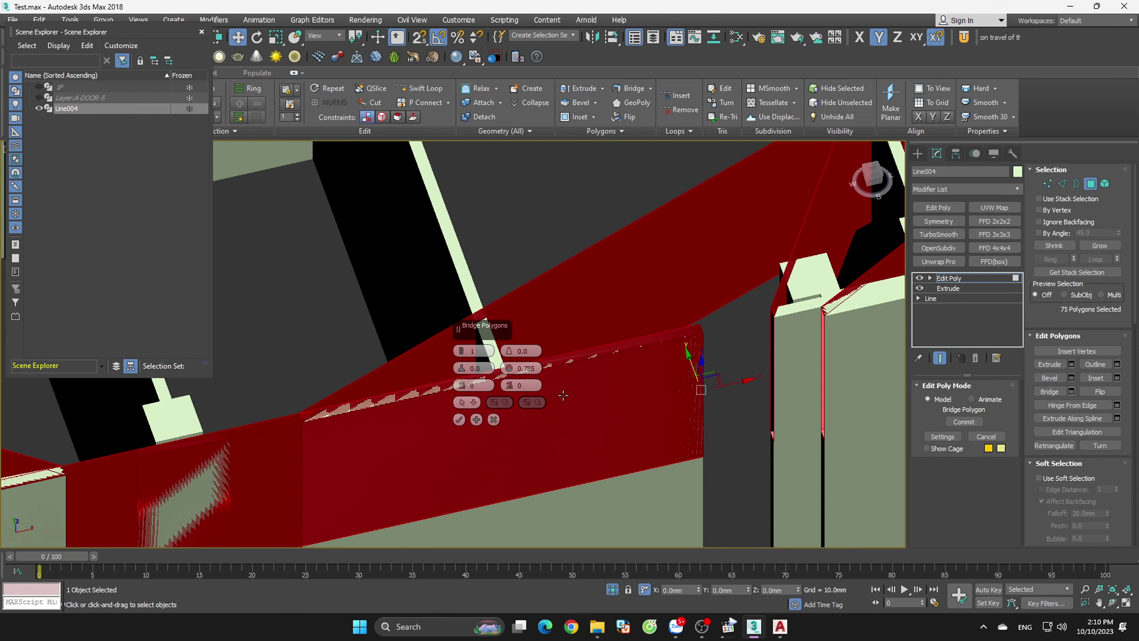
pyautogui.click(494, 420)
pyautogui.scroll(-4, 796, 371)
pyautogui.keyDown('alt'); pyautogui.moveTo(797, 370); pyautogui.dragTo(745, 292, button='middle'); pyautogui.keyUp('alt')
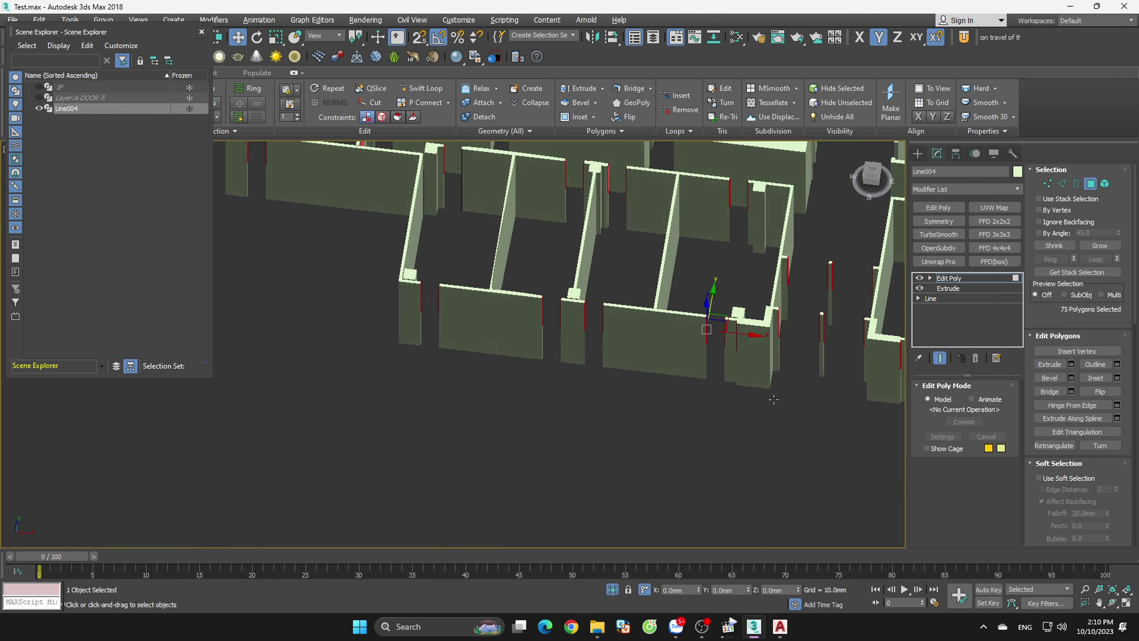
pyautogui.scroll(3, 740, 287)
pyautogui.scroll(2, 740, 287)
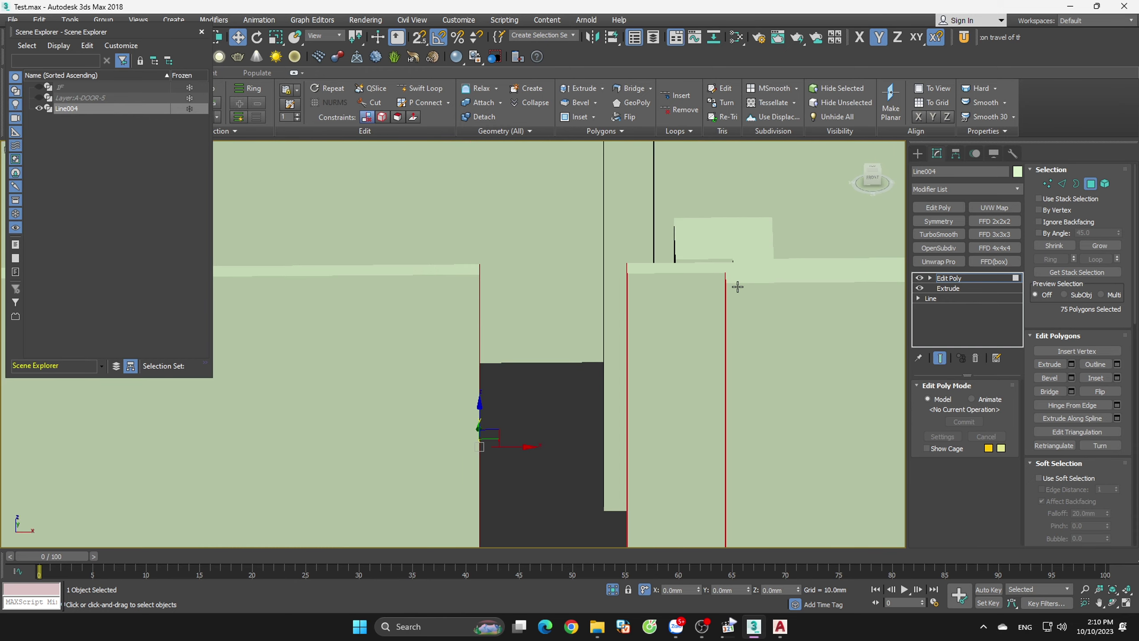
pyautogui.scroll(-5, 751, 329)
# - Clear the polygon selection and orbit to an angled view of the walls
pyautogui.click(780, 507)
pyautogui.scroll(5, 713, 319)
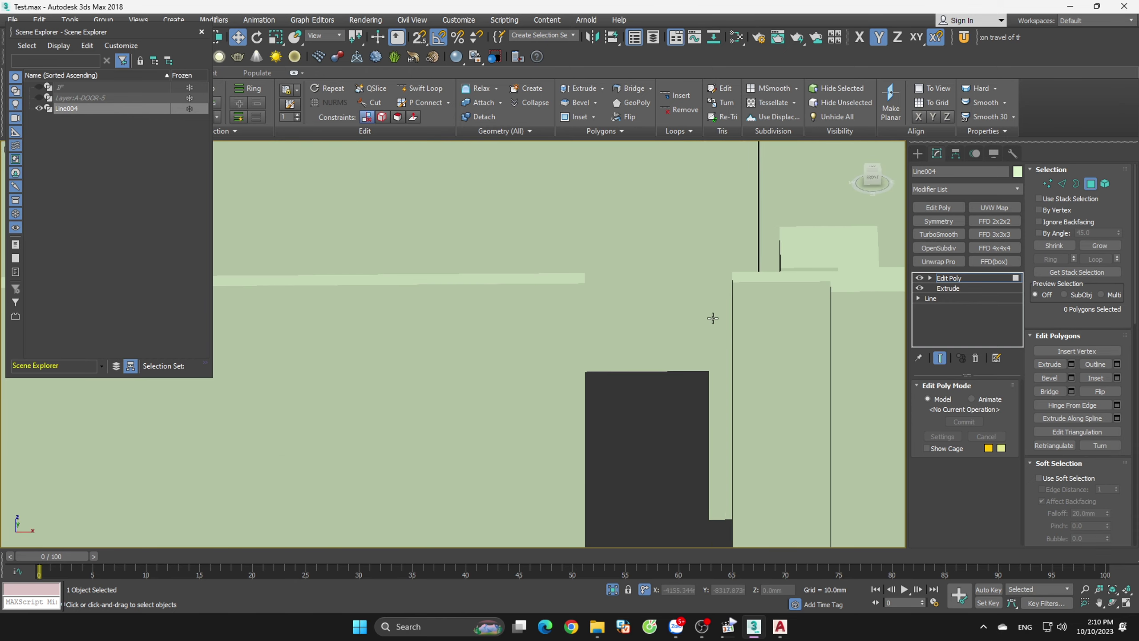
pyautogui.click(585, 300)
pyautogui.scroll(-5, 637, 341)
pyautogui.moveTo(650, 371)
pyautogui.keyDown('alt'); pyautogui.mouseDown(button='middle')
pyautogui.moveTo(628, 384)
pyautogui.moveTo(627, 347)
pyautogui.mouseUp(button='middle'); pyautogui.keyUp('alt')
pyautogui.click(628, 347)
pyautogui.scroll(3, 616, 334)
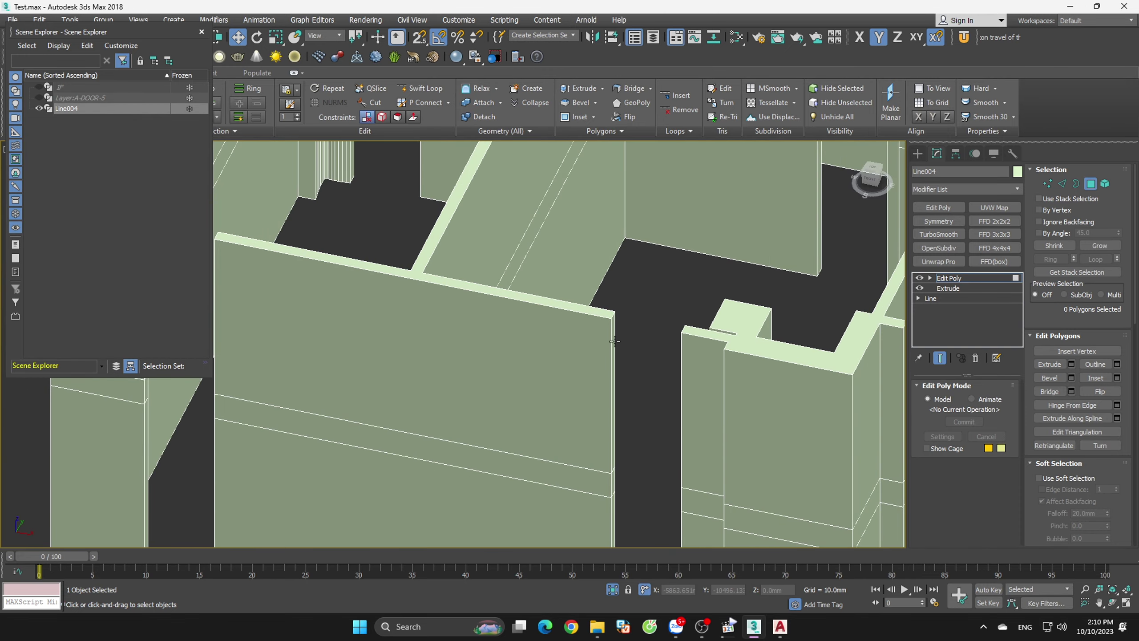
# - Bridge two facing wall-end faces across one doorway, then clear the selection
pyautogui.click(614, 342)
pyautogui.scroll(-4, 653, 357)
pyautogui.scroll(5, 659, 343)
pyautogui.click(676, 341)
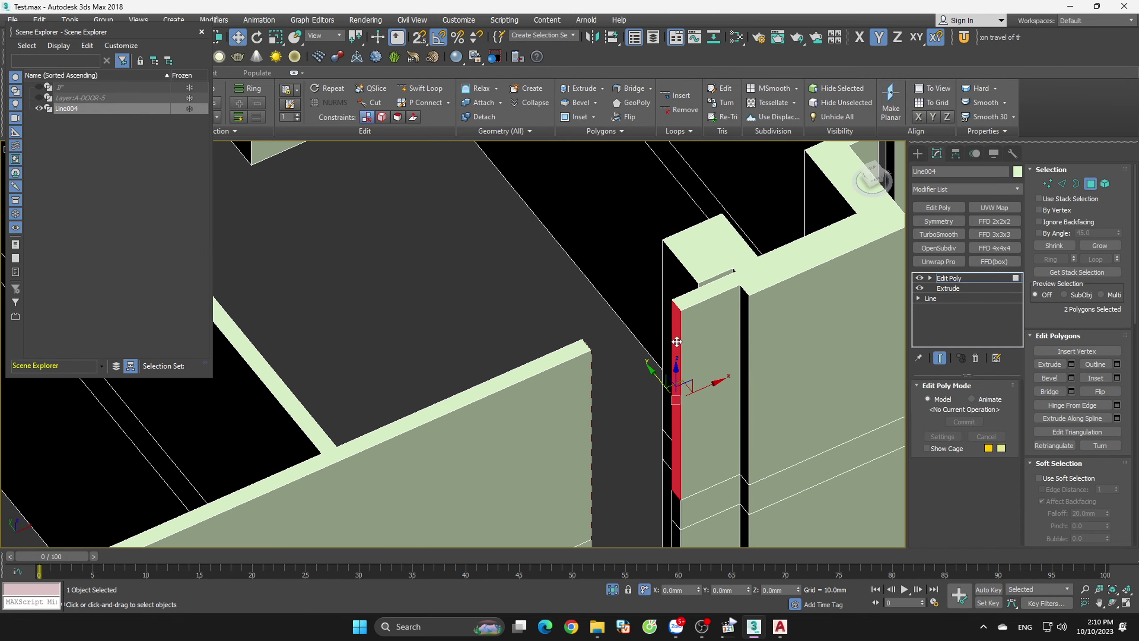
pyautogui.click(1049, 391)
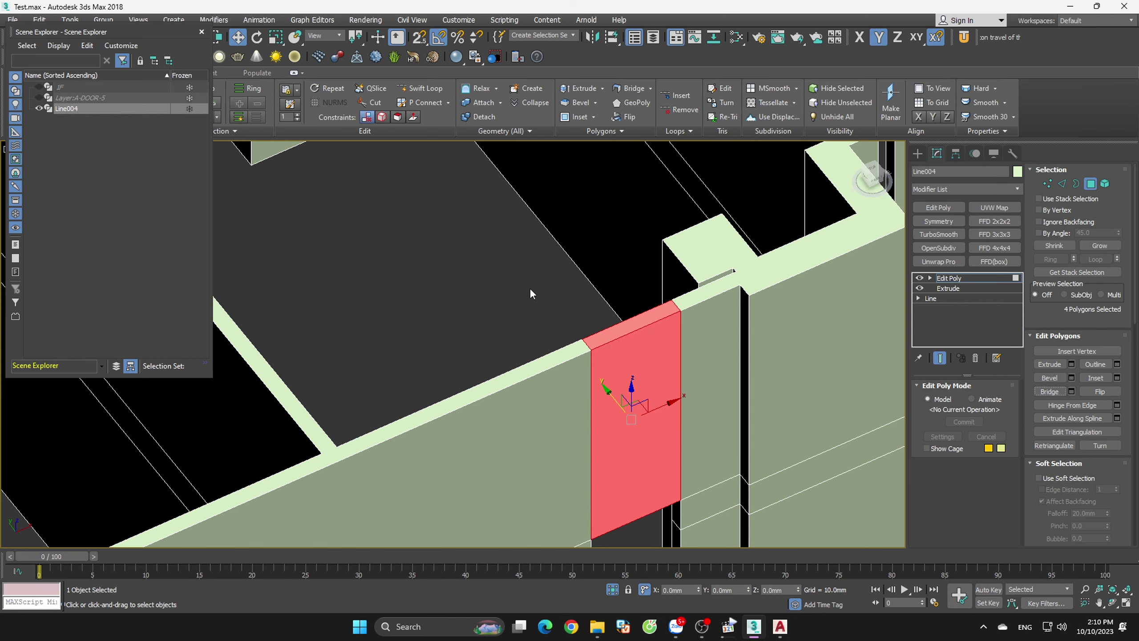
pyautogui.click(533, 294)
pyautogui.scroll(-6, 532, 295)
pyautogui.scroll(2, 452, 340)
pyautogui.scroll(5, 454, 341)
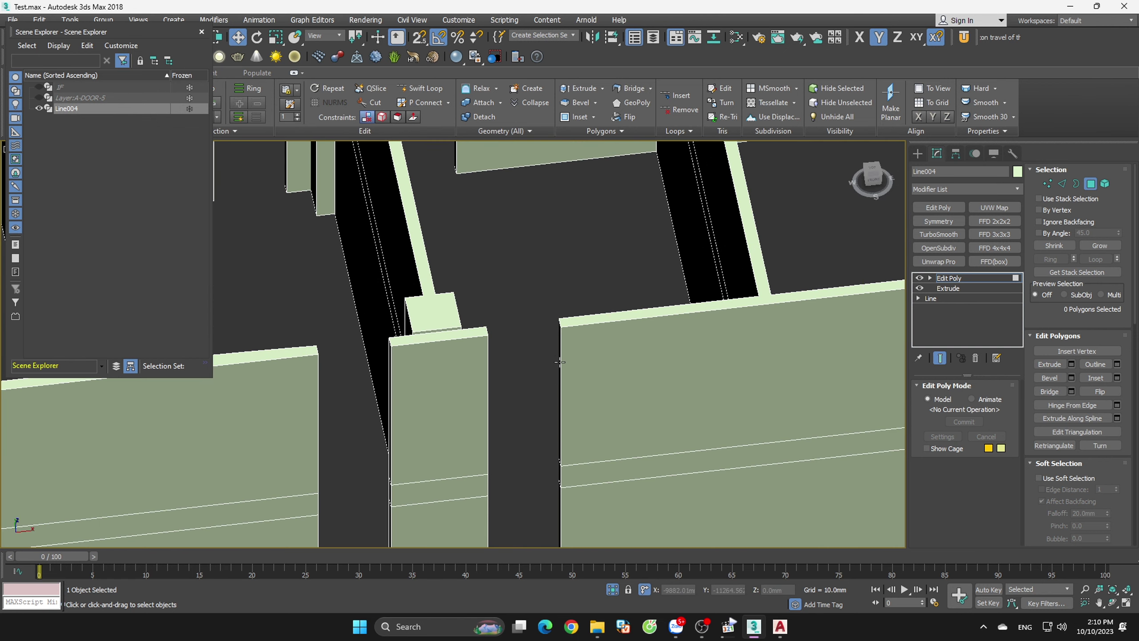
# - Bridge the two facing wall-end faces across the first doorway
pyautogui.scroll(-5, 573, 338)
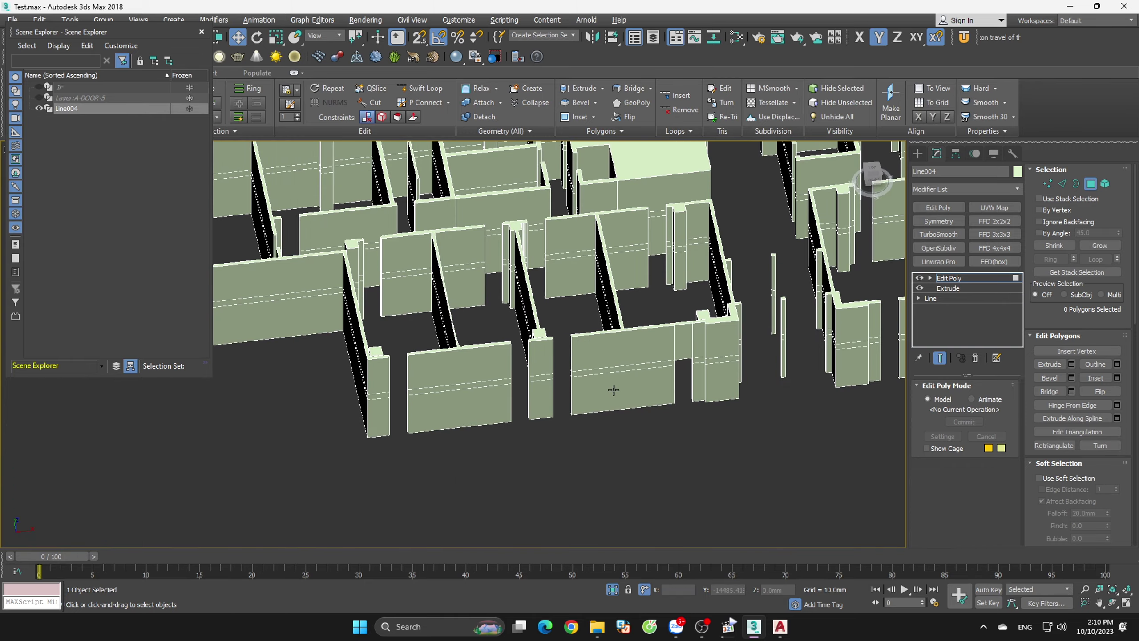
pyautogui.moveTo(580, 352)
pyautogui.keyDown('alt'); pyautogui.mouseDown(button='middle')
pyautogui.moveTo(674, 356)
pyautogui.moveTo(681, 313)
pyautogui.mouseUp(button='middle'); pyautogui.keyUp('alt')
pyautogui.scroll(5, 675, 355)
pyautogui.click(724, 349)
pyautogui.scroll(-5, 681, 355)
pyautogui.scroll(5, 681, 313)
pyautogui.keyDown('ctrl'); pyautogui.click(683, 326); pyautogui.keyUp('ctrl')
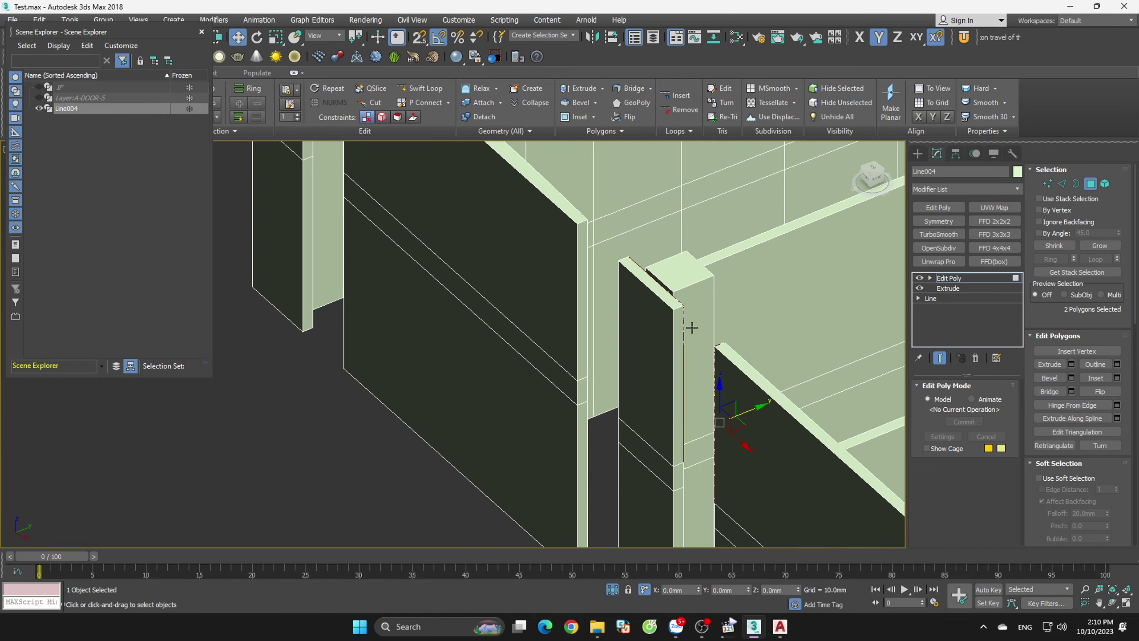
pyautogui.scroll(-3, 584, 269)
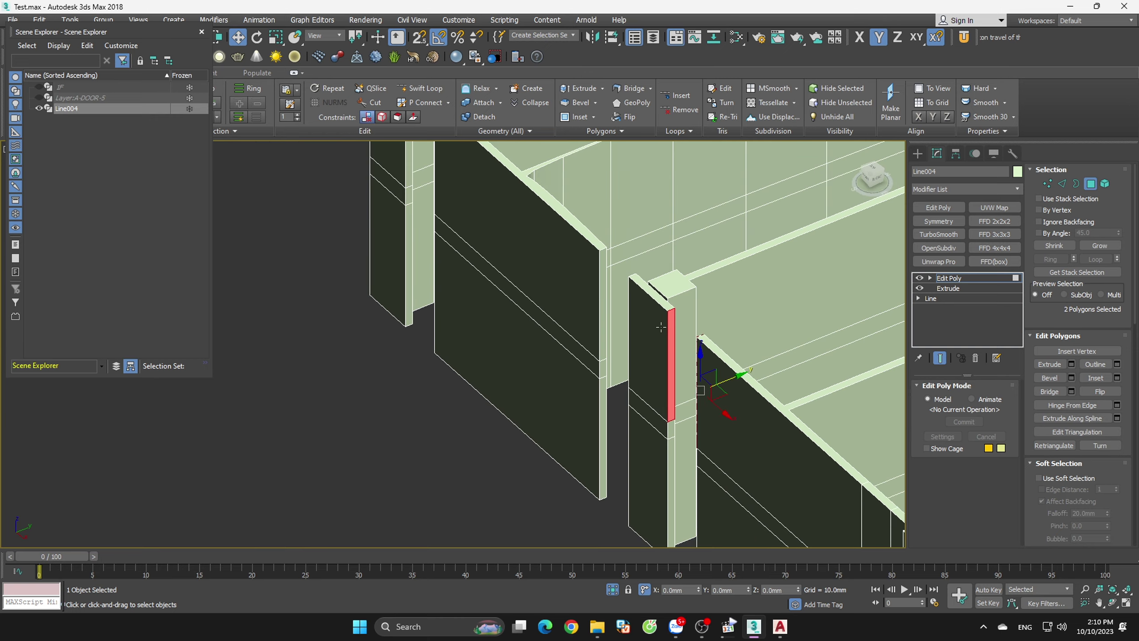
pyautogui.keyDown('alt'); pyautogui.moveTo(585, 269); pyautogui.dragTo(833, 321, button='middle'); pyautogui.keyUp('alt')
pyautogui.scroll(3, 834, 321)
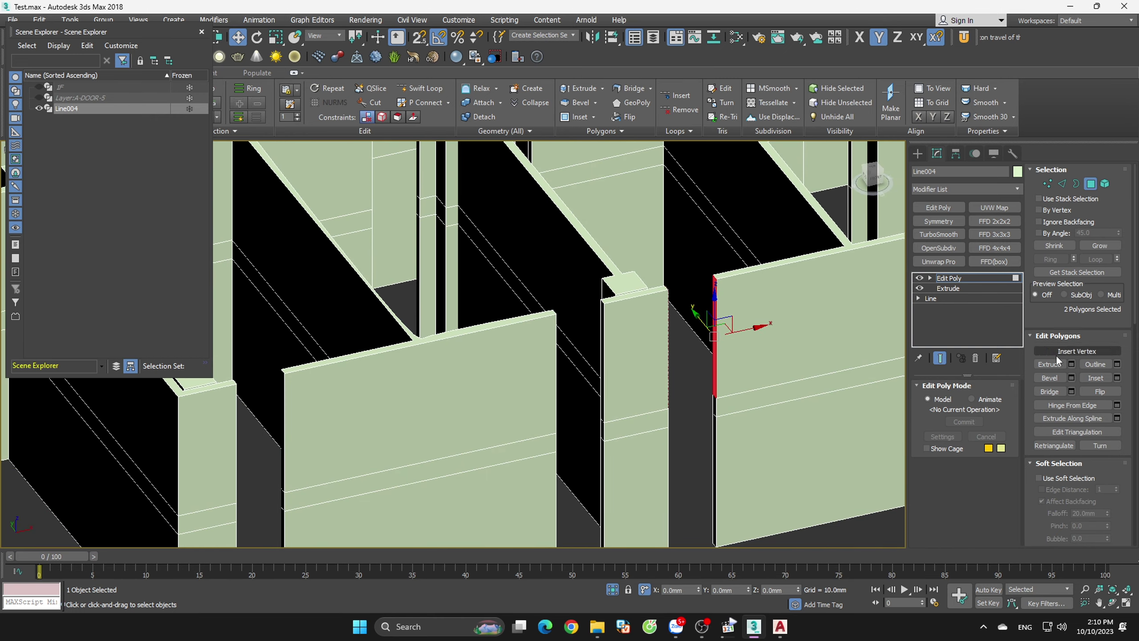
pyautogui.keyDown('ctrl'); pyautogui.click(693, 341); pyautogui.keyUp('ctrl')
# - Bridge the facing wall-end faces across another doorway on Line004
pyautogui.keyDown('alt'); pyautogui.moveTo(780, 333); pyautogui.dragTo(734, 356, button='middle'); pyautogui.keyUp('alt')
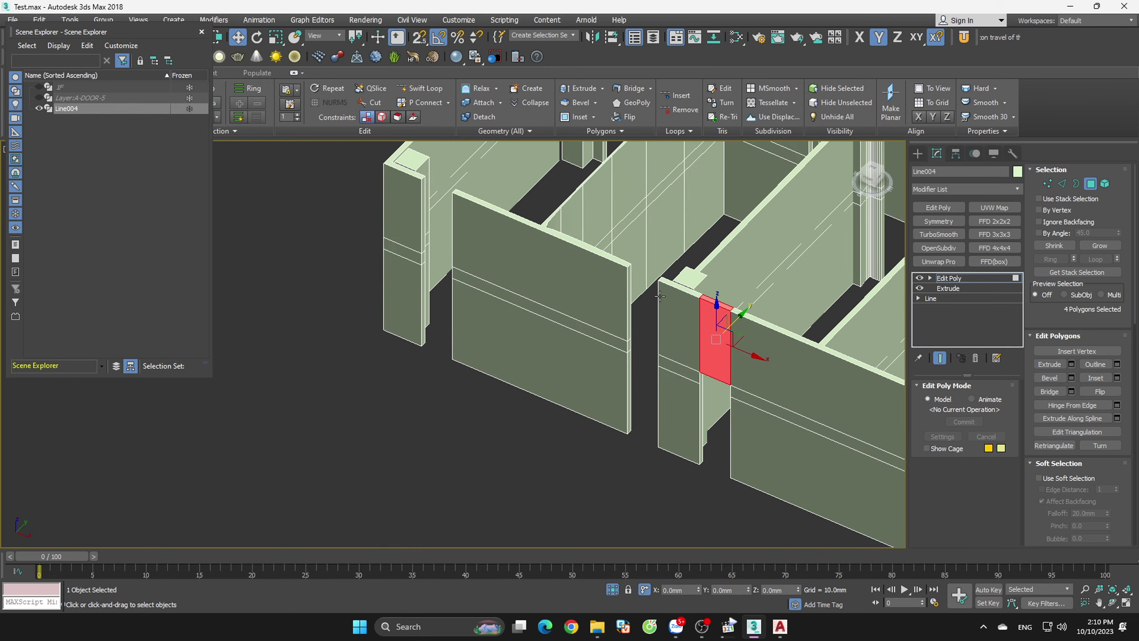
pyautogui.scroll(4, 714, 365)
pyautogui.click(591, 302)
pyautogui.keyDown('alt'); pyautogui.moveTo(591, 302); pyautogui.dragTo(719, 316, button='middle'); pyautogui.keyUp('alt')
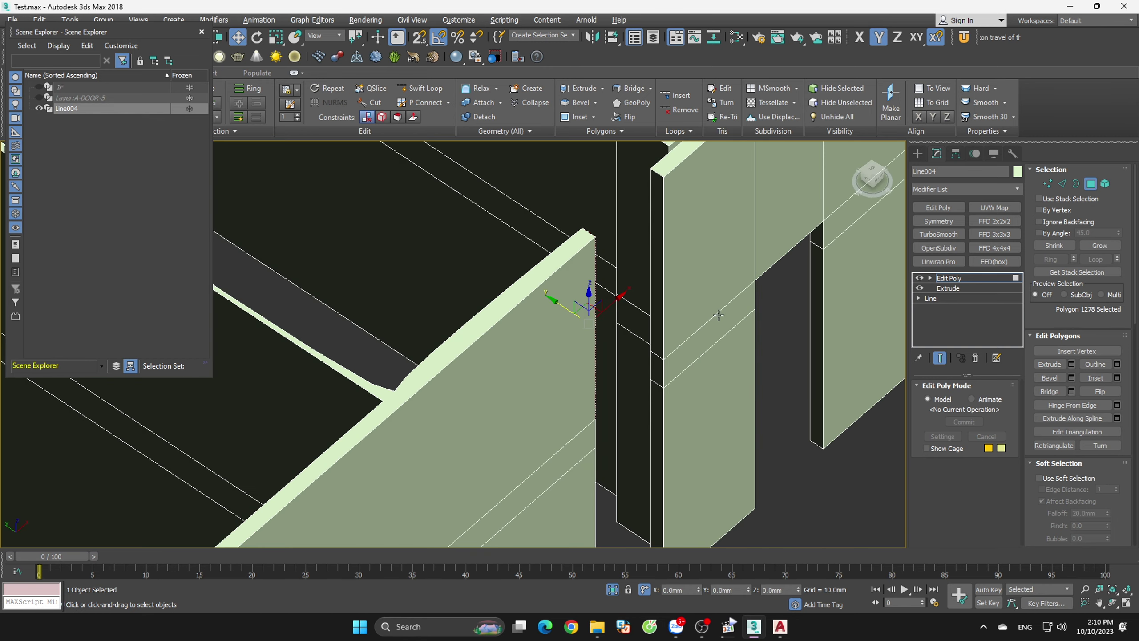
pyautogui.click(654, 276)
pyautogui.scroll(-2, 718, 272)
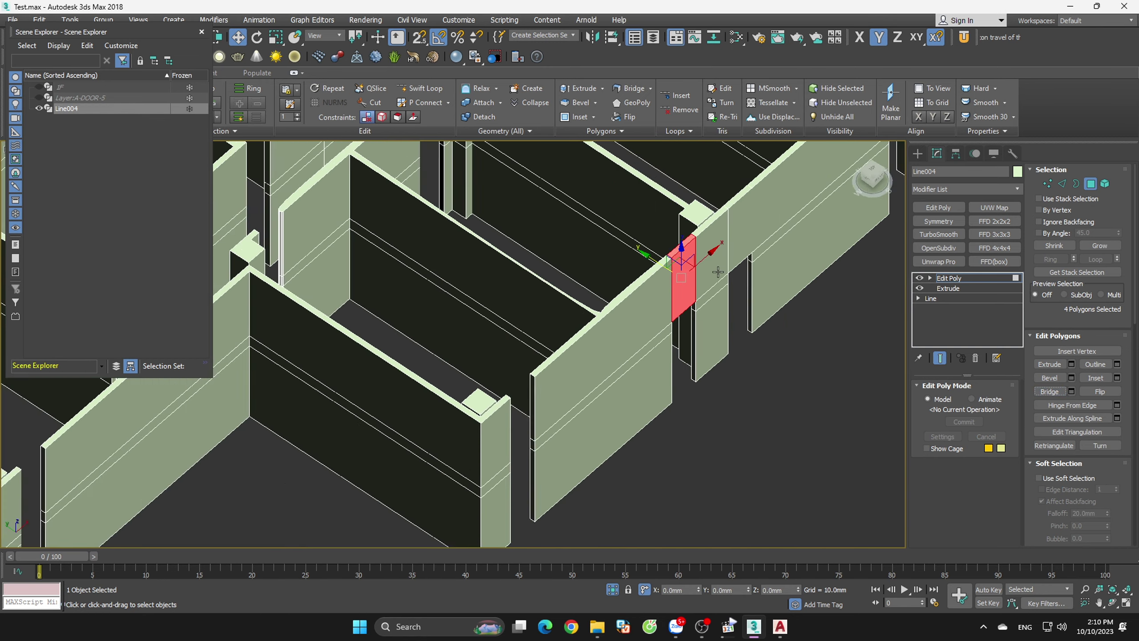
pyautogui.keyDown('alt'); pyautogui.moveTo(717, 272); pyautogui.dragTo(727, 360, button='middle'); pyautogui.keyUp('alt')
pyautogui.click(541, 336)
pyautogui.scroll(4, 576, 340)
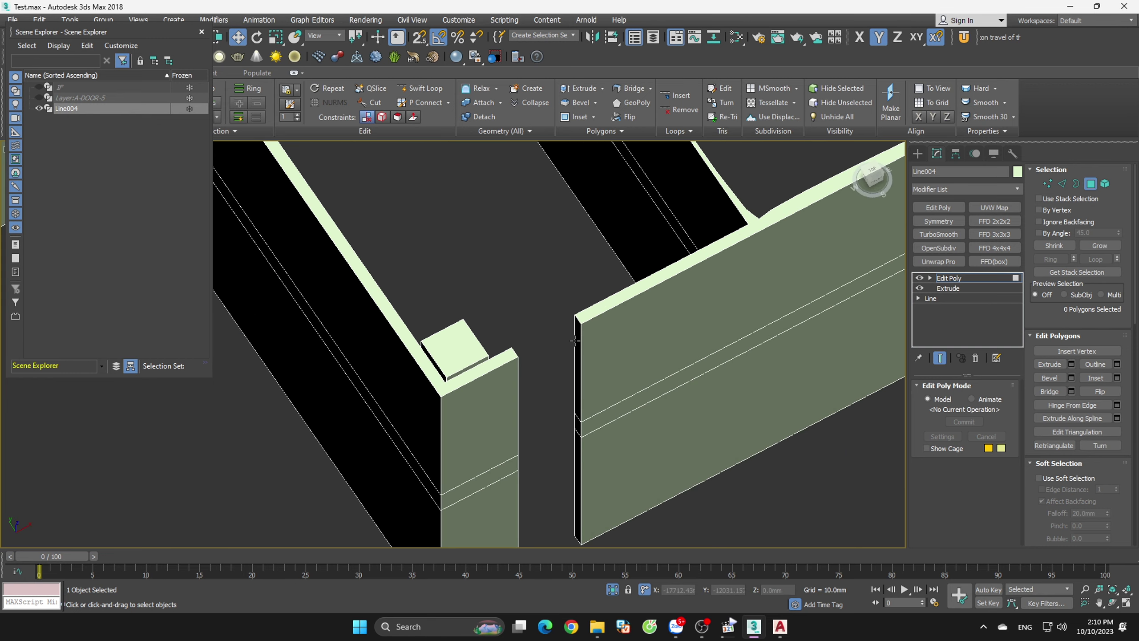
pyautogui.click(576, 341)
pyautogui.moveTo(576, 340)
pyautogui.keyDown('alt'); pyautogui.mouseDown(button='middle')
pyautogui.moveTo(527, 354)
pyautogui.moveTo(529, 327)
pyautogui.mouseUp(button='middle'); pyautogui.keyUp('alt')
pyautogui.keyDown('ctrl'); pyautogui.click(529, 328); pyautogui.keyUp('ctrl')
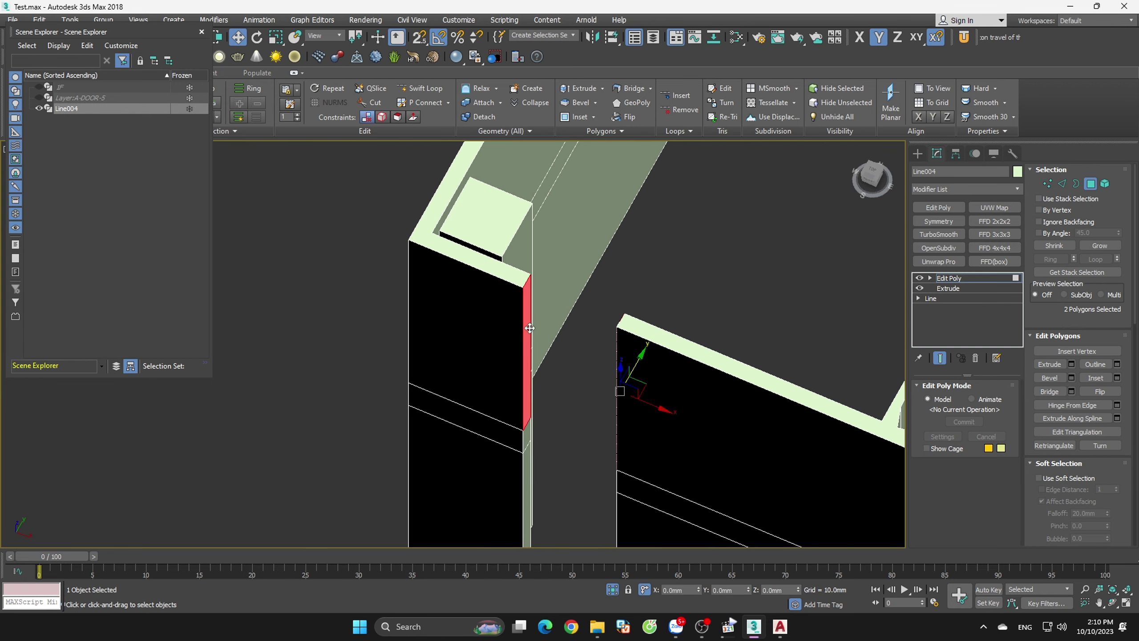
pyautogui.click(1050, 391)
# - Bridge the door-jamb faces of a third doorway
pyautogui.scroll(-3, 730, 374)
pyautogui.scroll(-3, 729, 375)
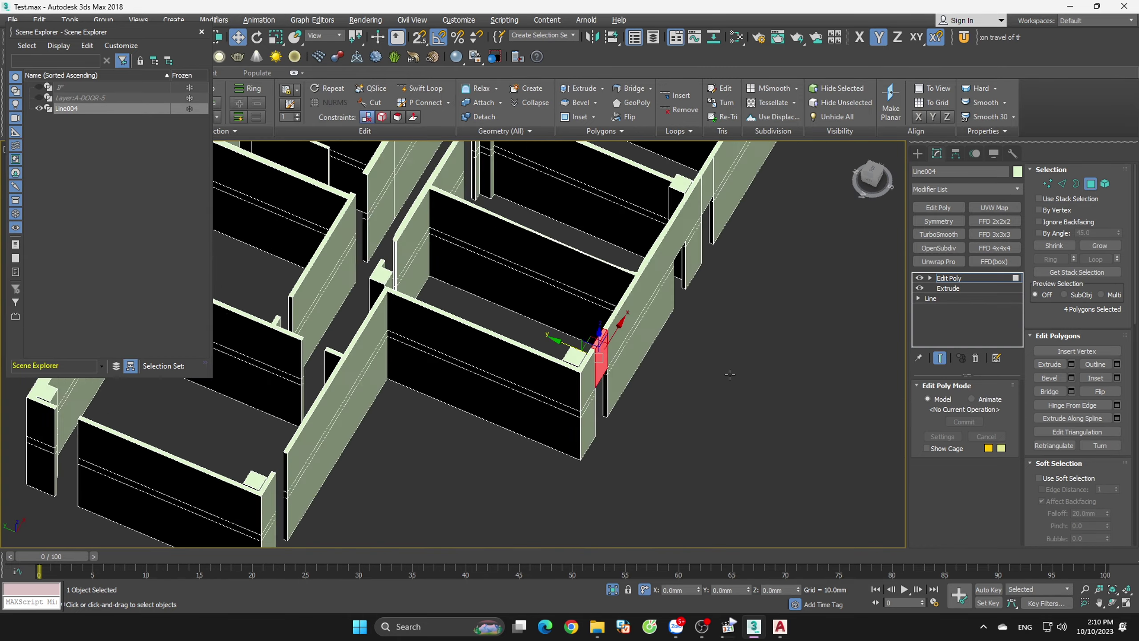
pyautogui.keyDown('alt'); pyautogui.moveTo(730, 375); pyautogui.dragTo(573, 420, button='middle'); pyautogui.keyUp('alt')
pyautogui.click(573, 420)
pyautogui.scroll(5, 463, 379)
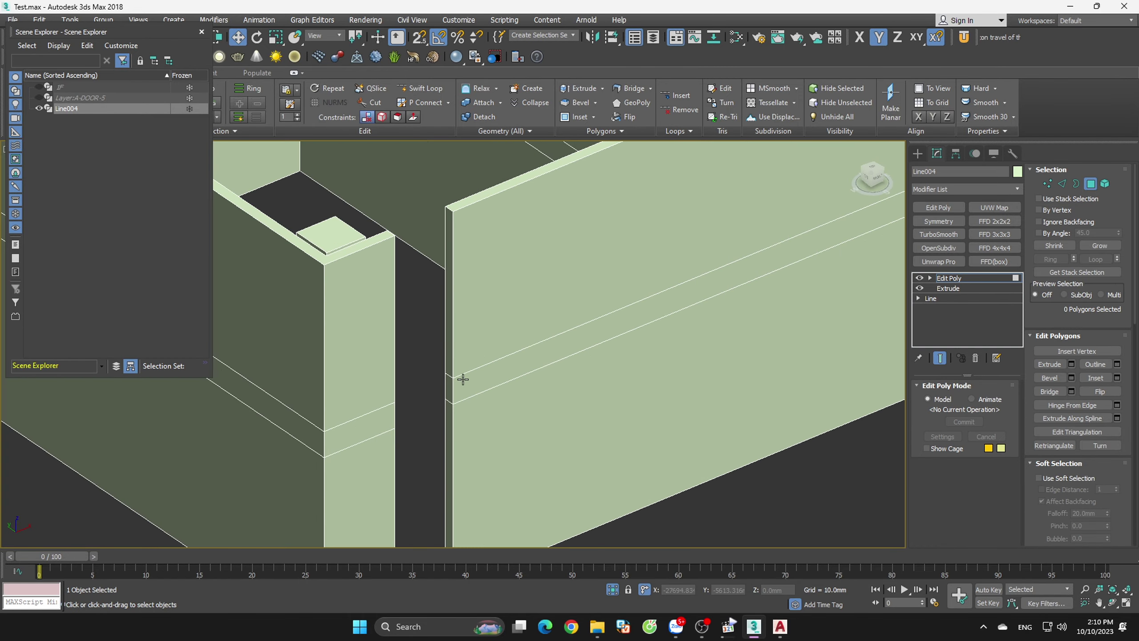
pyautogui.scroll(-5, 463, 379)
pyautogui.scroll(3, 815, 424)
pyautogui.scroll(2, 809, 370)
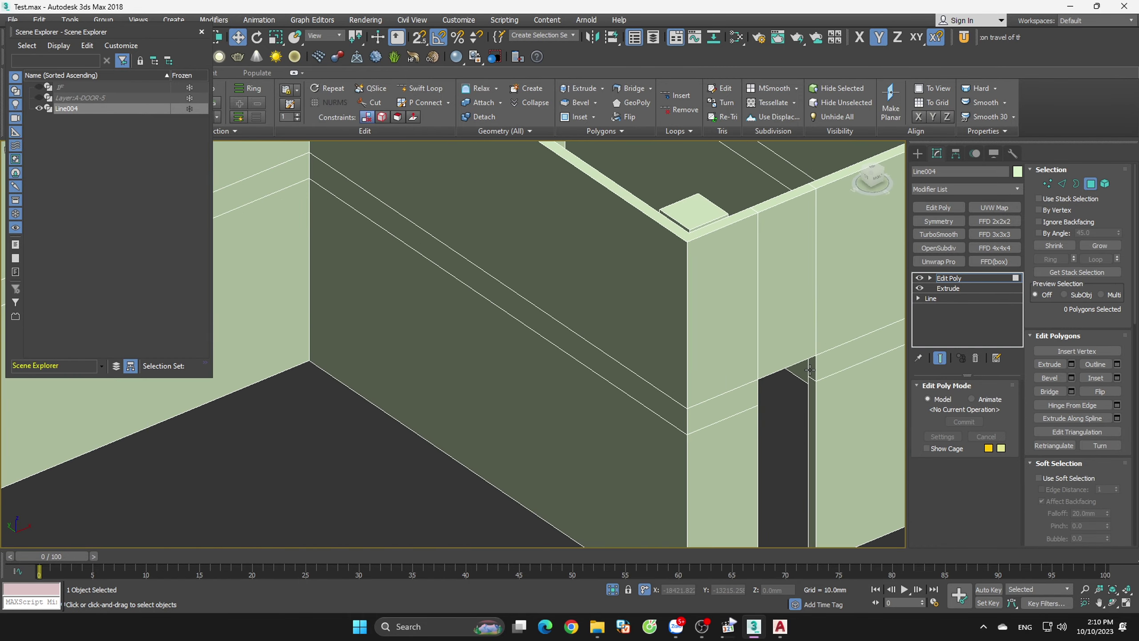
pyautogui.click(811, 369)
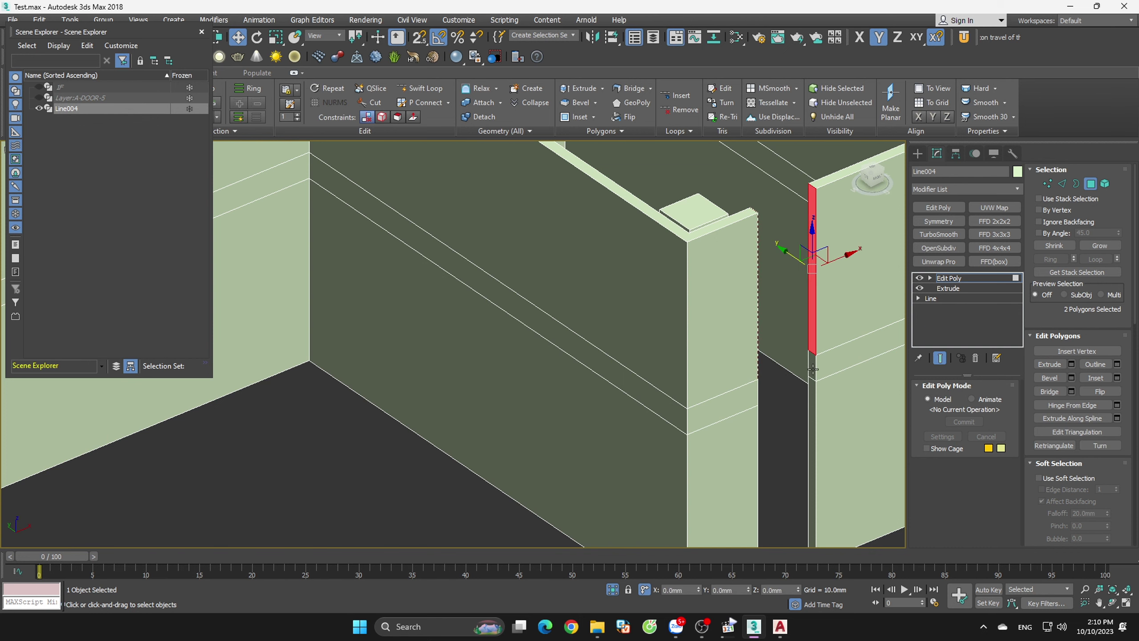
pyautogui.scroll(-3, 772, 399)
pyautogui.keyDown('alt'); pyautogui.moveTo(772, 399); pyautogui.dragTo(788, 387, button='middle'); pyautogui.keyUp('alt')
pyautogui.scroll(2, 788, 386)
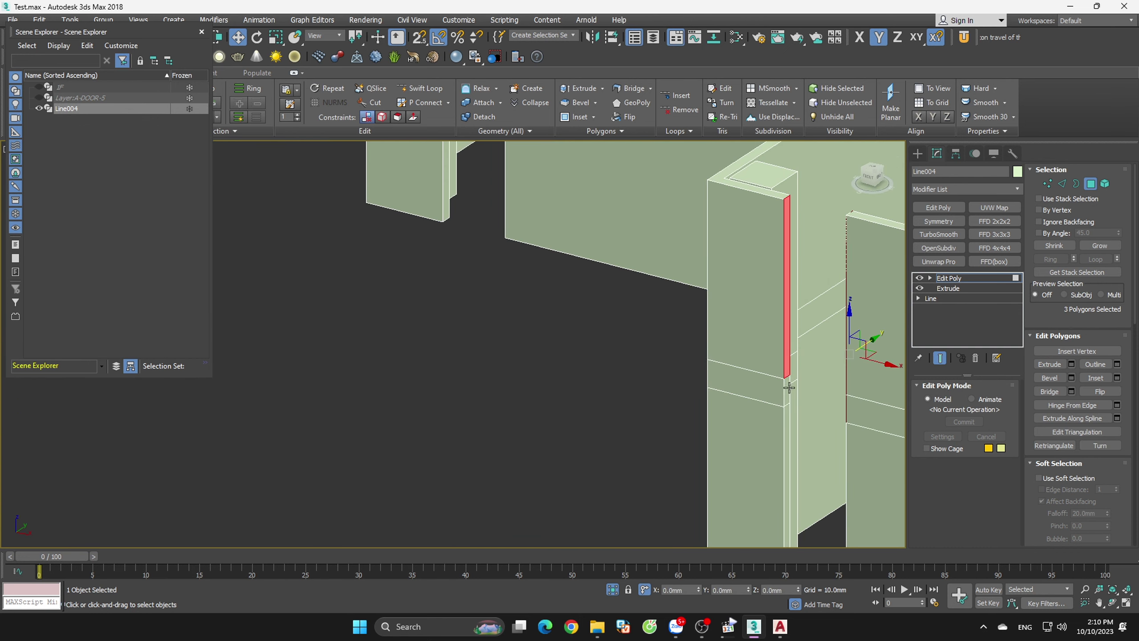
pyautogui.keyDown('ctrl'); pyautogui.click(788, 386); pyautogui.keyUp('ctrl')
pyautogui.click(1041, 390)
# - Delete the top polygon and thin face above a doorway
pyautogui.scroll(-5, 622, 374)
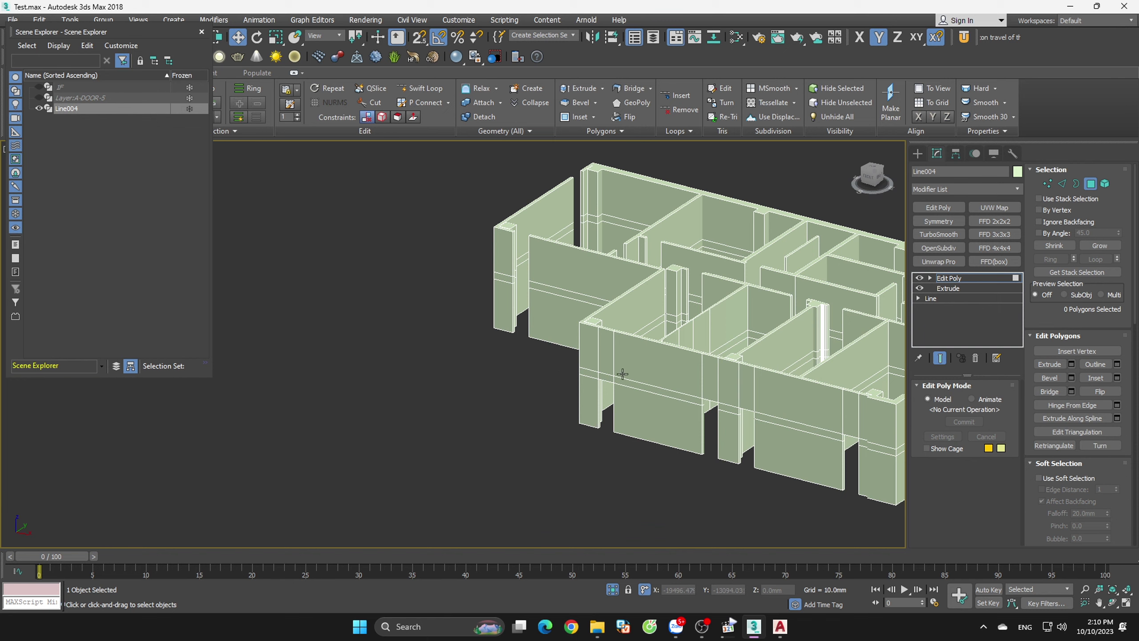
pyautogui.keyDown('alt'); pyautogui.moveTo(791, 421); pyautogui.dragTo(785, 410, button='middle'); pyautogui.keyUp('alt')
pyautogui.moveTo(804, 377)
pyautogui.keyDown('alt'); pyautogui.mouseDown(button='middle')
pyautogui.moveTo(809, 316)
pyautogui.moveTo(831, 378)
pyautogui.moveTo(483, 224)
pyautogui.mouseUp(button='middle'); pyautogui.keyUp('alt')
pyautogui.scroll(5, 809, 316)
pyautogui.scroll(-5, 819, 308)
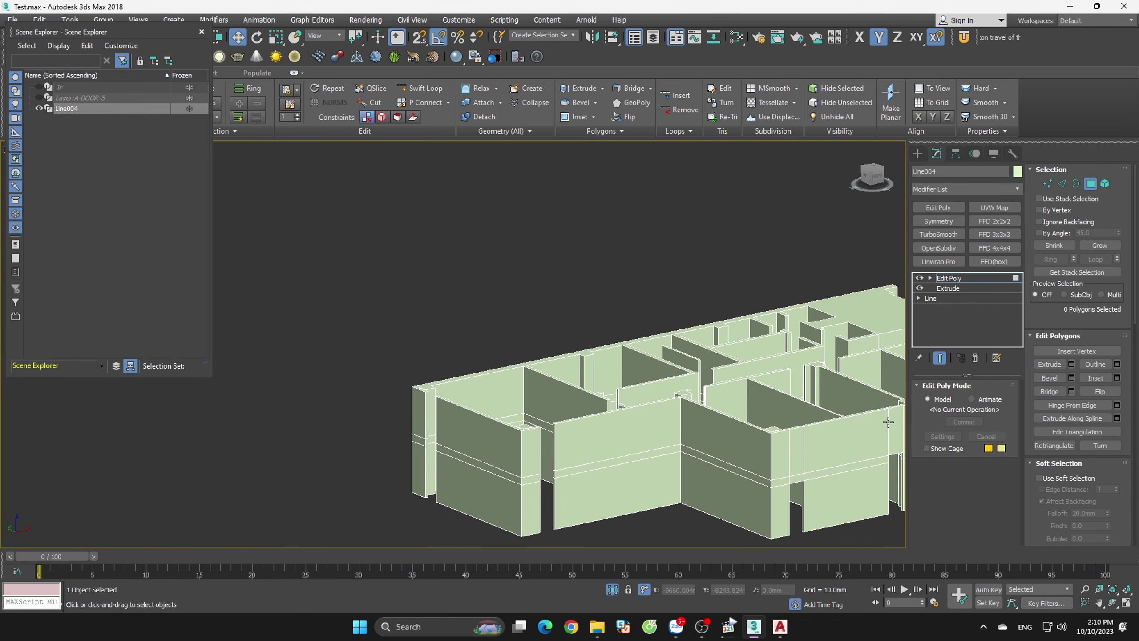
pyautogui.scroll(5, 628, 269)
pyautogui.scroll(5, 755, 307)
pyautogui.click(755, 307)
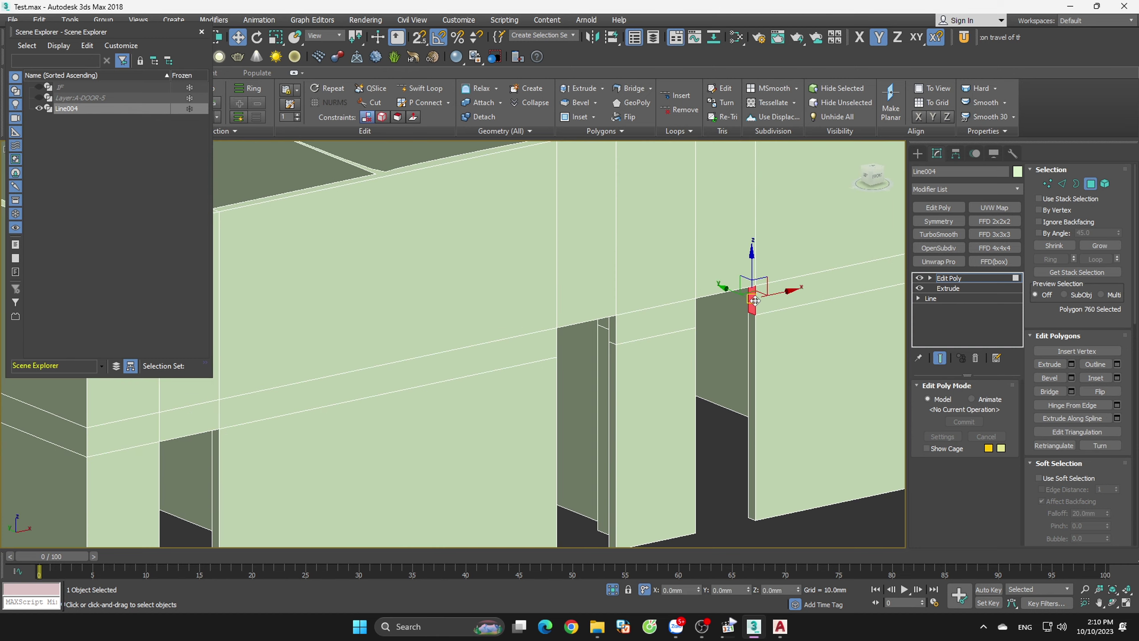
pyautogui.keyDown('alt'); pyautogui.moveTo(755, 307); pyautogui.dragTo(724, 292, button='middle'); pyautogui.keyUp('alt')
pyautogui.keyDown('ctrl'); pyautogui.click(724, 292); pyautogui.keyUp('ctrl')
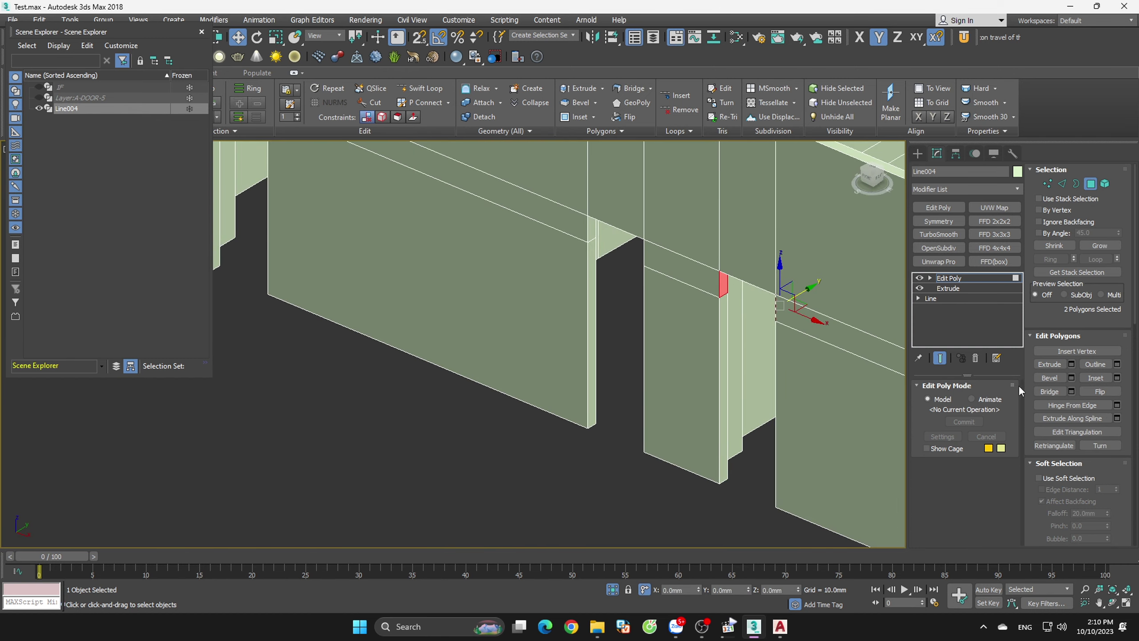
pyautogui.moveTo(859, 358)
pyautogui.keyDown('alt'); pyautogui.mouseDown(button='middle')
pyautogui.moveTo(763, 320)
pyautogui.moveTo(781, 319)
pyautogui.mouseUp(button='middle'); pyautogui.keyUp('alt')
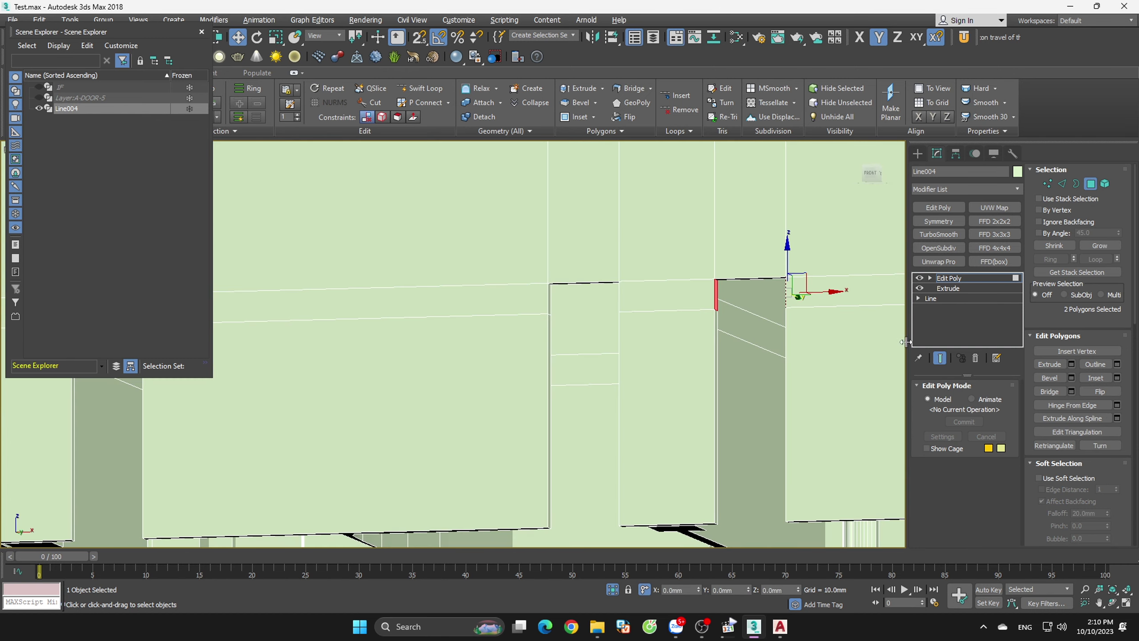
pyautogui.press('Delete')
# - Delete the remaining thin top faces above the openings
pyautogui.click(755, 262)
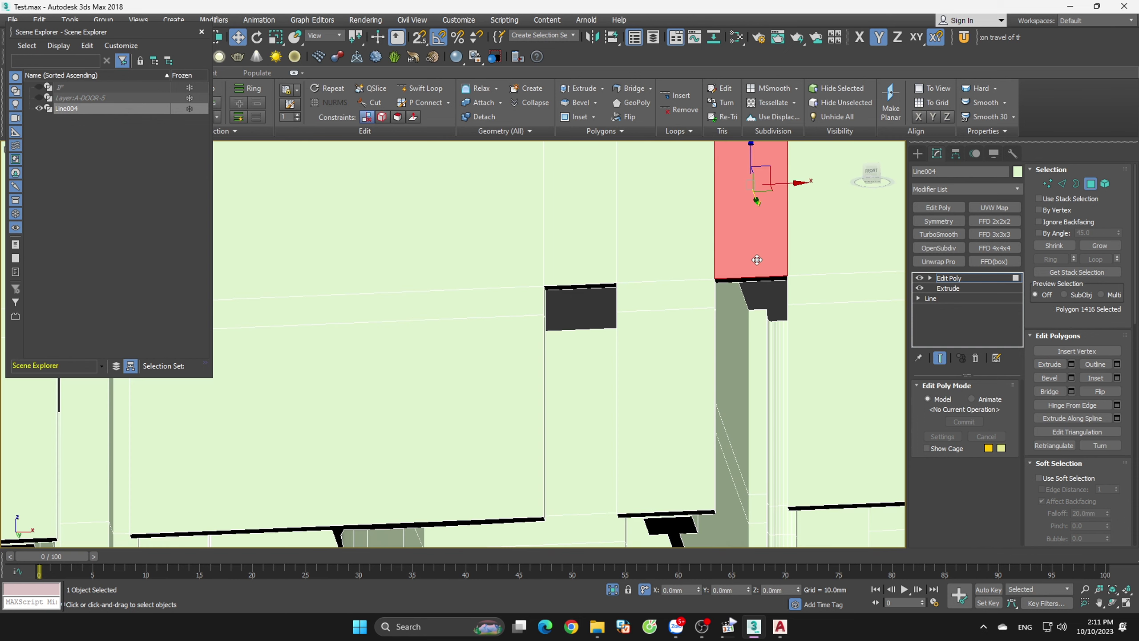
pyautogui.press('Delete')
pyautogui.scroll(4, 749, 279)
pyautogui.click(752, 299)
pyautogui.press('Delete')
pyautogui.scroll(-2, 762, 269)
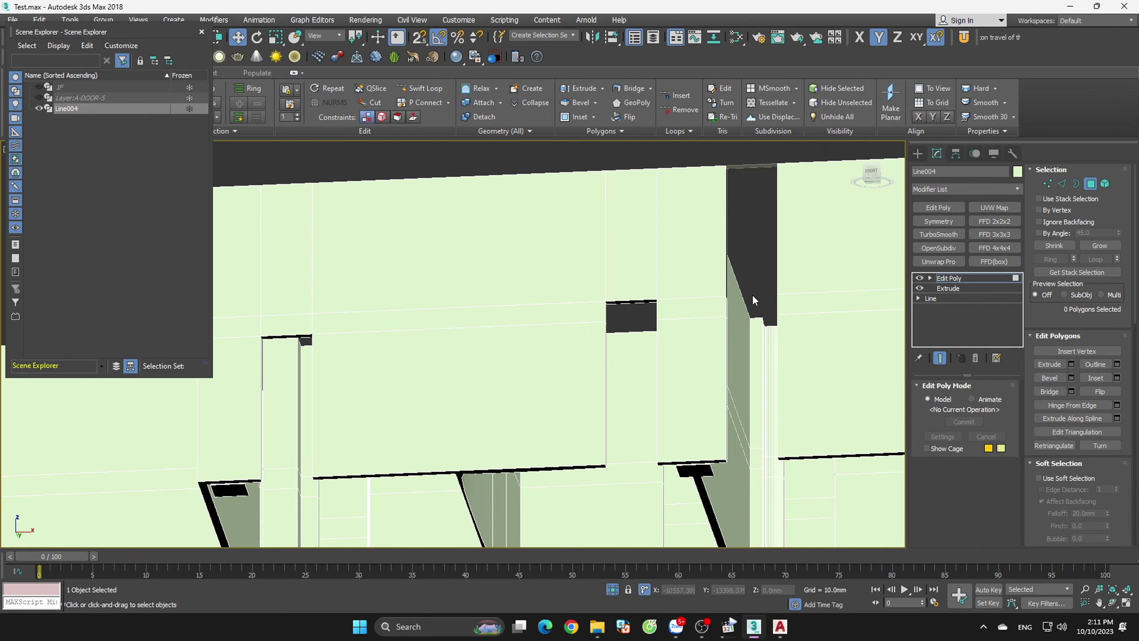
pyautogui.scroll(-2, 770, 172)
pyautogui.click(744, 169)
pyautogui.press('Delete')
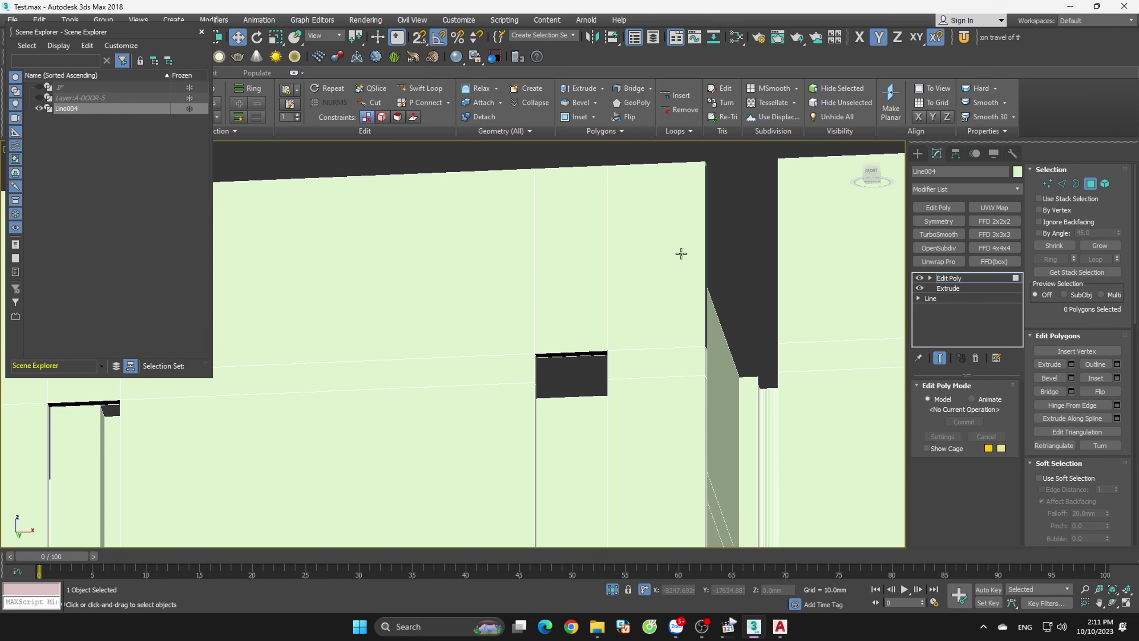
# - Delete the wall strips above two more door openings
pyautogui.scroll(-3, 679, 254)
pyautogui.keyDown('alt'); pyautogui.moveTo(608, 274); pyautogui.dragTo(630, 265, button='middle'); pyautogui.keyUp('alt')
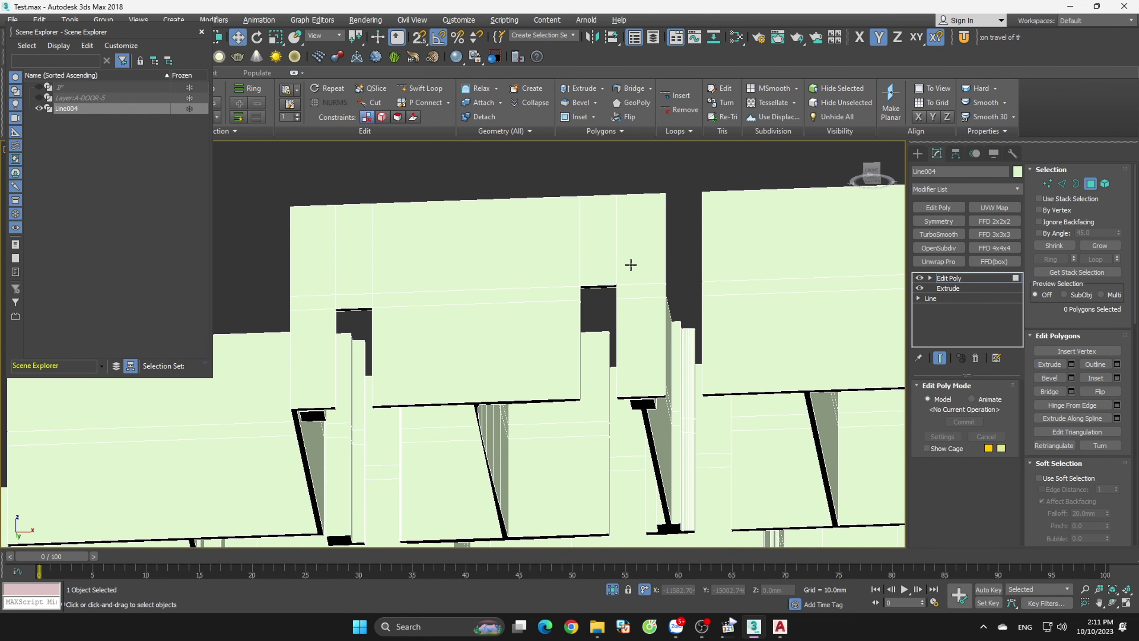
pyautogui.click(588, 302)
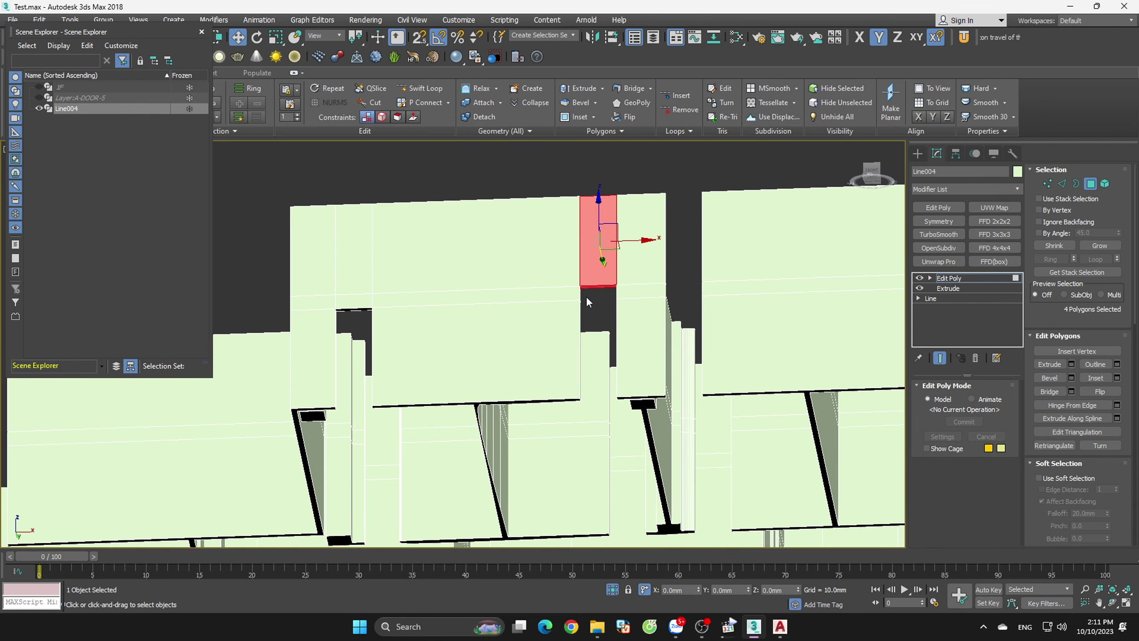
pyautogui.press('Delete')
pyautogui.scroll(-5, 589, 305)
pyautogui.moveTo(589, 305)
pyautogui.keyDown('alt'); pyautogui.mouseDown(button='middle')
pyautogui.moveTo(577, 392)
pyautogui.moveTo(574, 382)
pyautogui.mouseUp(button='middle'); pyautogui.keyUp('alt')
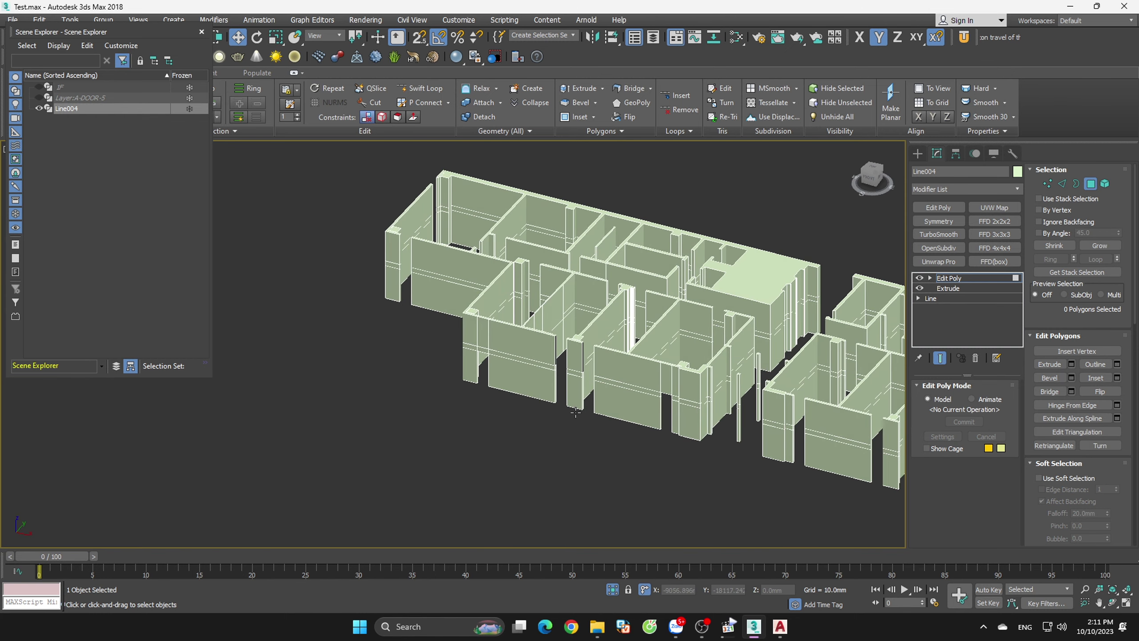
pyautogui.scroll(4, 573, 379)
pyautogui.scroll(4, 573, 376)
pyautogui.click(576, 366)
pyautogui.press('Delete')
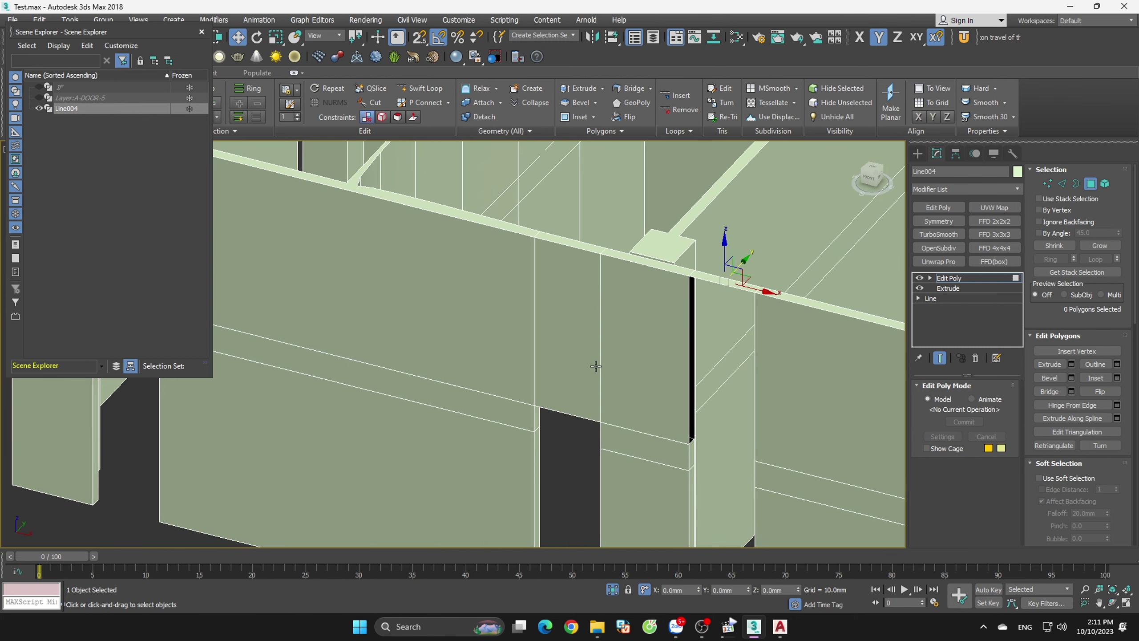
# - Undo the last two deletions above the openings
pyautogui.click(722, 350)
pyautogui.scroll(-6, 617, 395)
pyautogui.scroll(5, 617, 395)
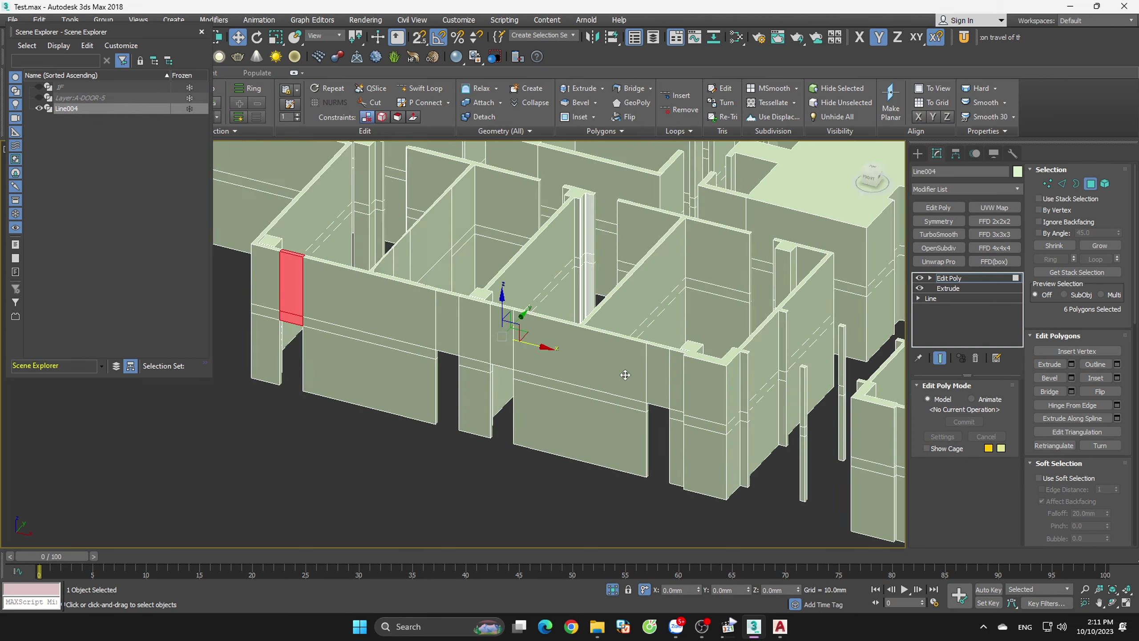
pyautogui.scroll(3, 625, 375)
pyautogui.scroll(-1, 592, 361)
pyautogui.hotkey('ctrl', 'z')
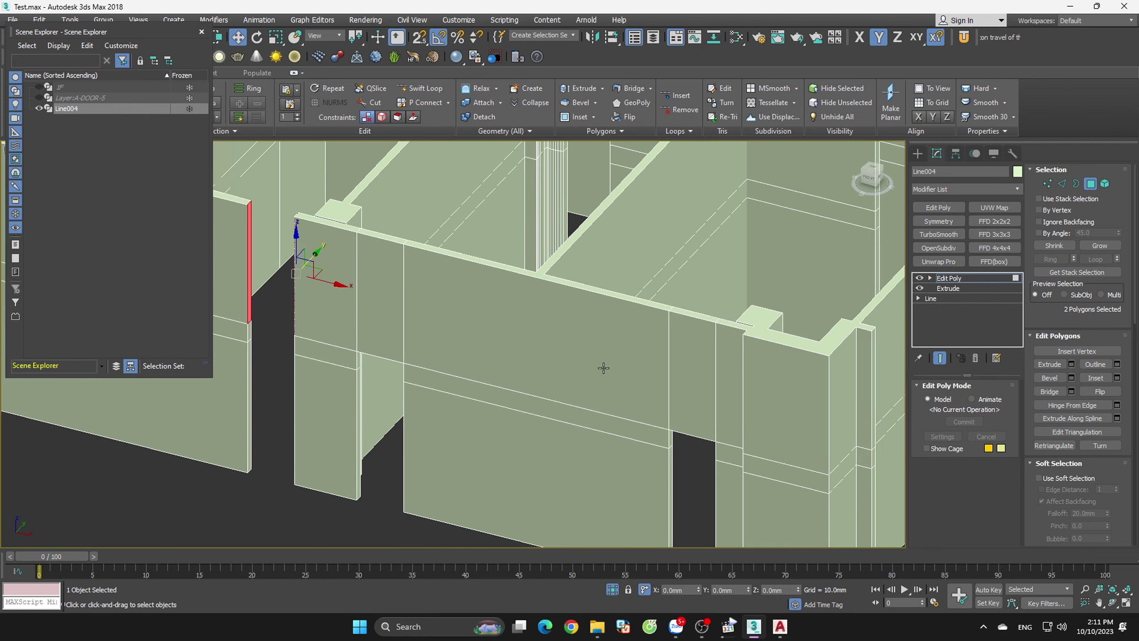
pyautogui.hotkey('ctrl', 'z')
# - Check the opening's side faces from front and back, leaving nothing selected
pyautogui.click(603, 368)
pyautogui.scroll(-3, 603, 368)
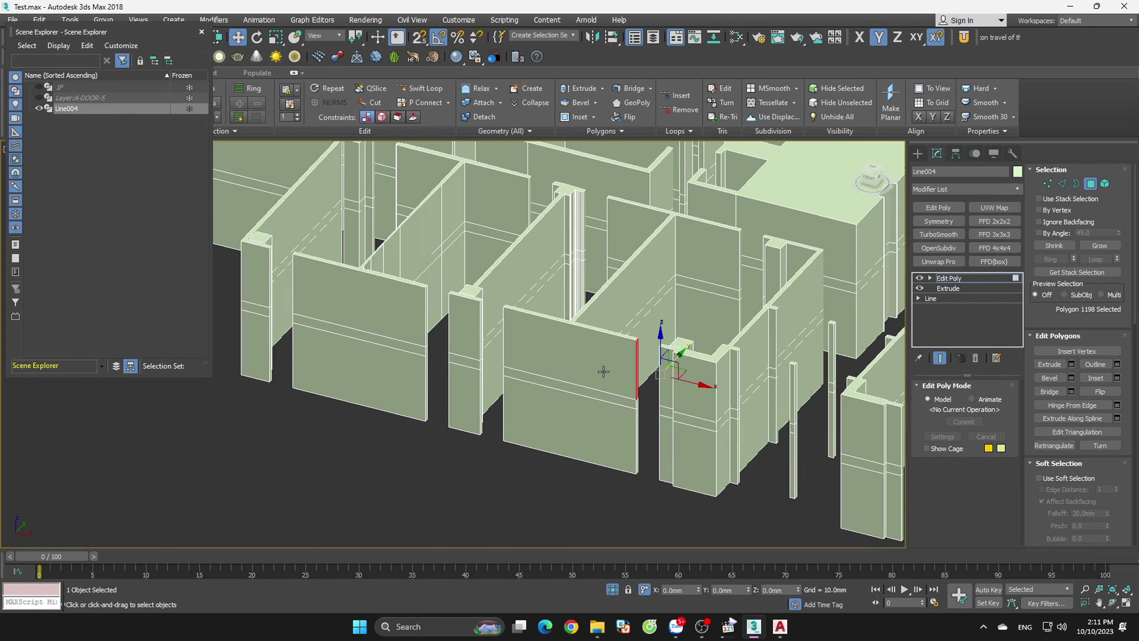
pyautogui.scroll(-2, 604, 368)
pyautogui.moveTo(603, 368)
pyautogui.keyDown('alt'); pyautogui.mouseDown(button='middle')
pyautogui.moveTo(689, 417)
pyautogui.moveTo(627, 338)
pyautogui.mouseUp(button='middle'); pyautogui.keyUp('alt')
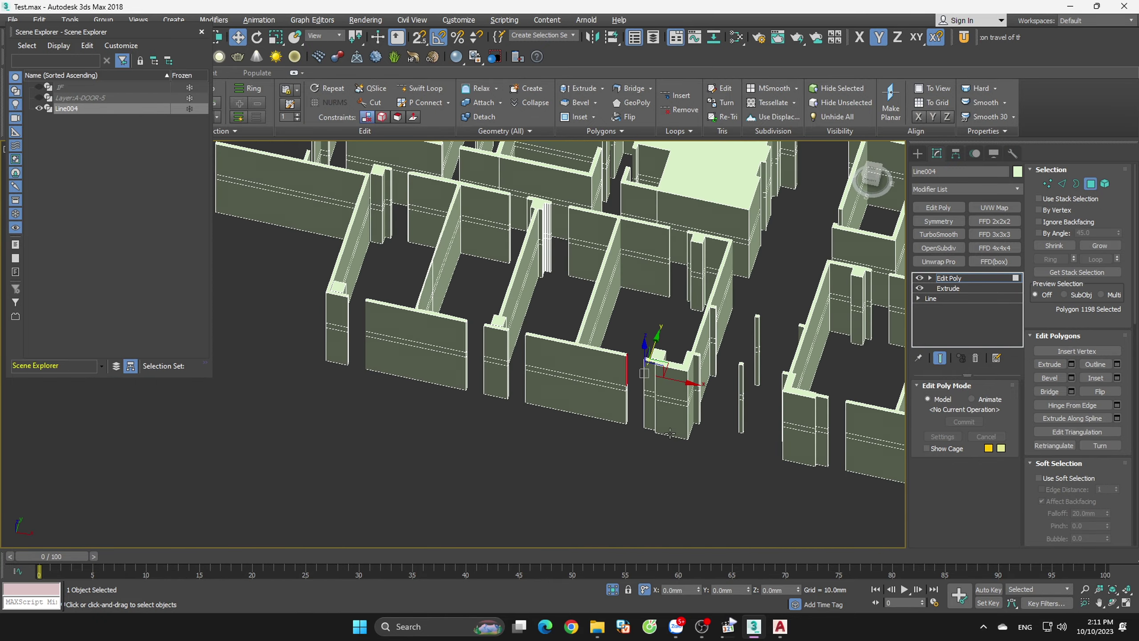
pyautogui.scroll(4, 626, 338)
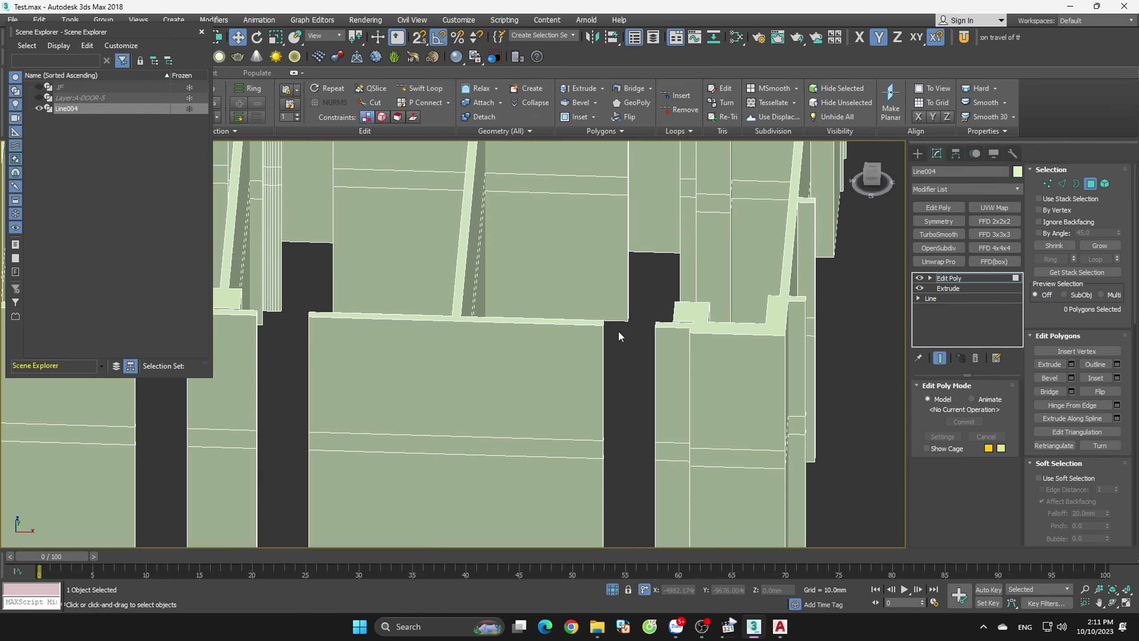
pyautogui.click(613, 330)
pyautogui.keyDown('alt'); pyautogui.moveTo(617, 351); pyautogui.dragTo(626, 402, button='middle'); pyautogui.keyUp('alt')
pyautogui.click(615, 257)
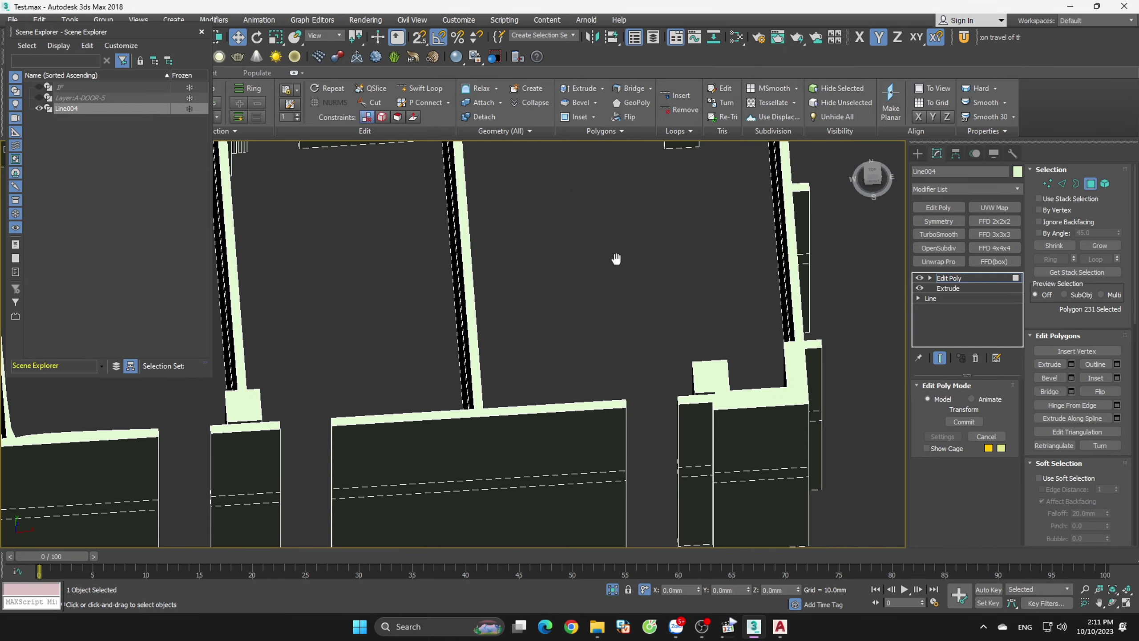
# - Select the opening's two opposite faces, cancelling the accidental clone attempts
pyautogui.scroll(2, 645, 410)
pyautogui.keyDown('alt'); pyautogui.moveTo(680, 343); pyautogui.dragTo(690, 340, button='middle'); pyautogui.keyUp('alt')
pyautogui.scroll(3, 690, 341)
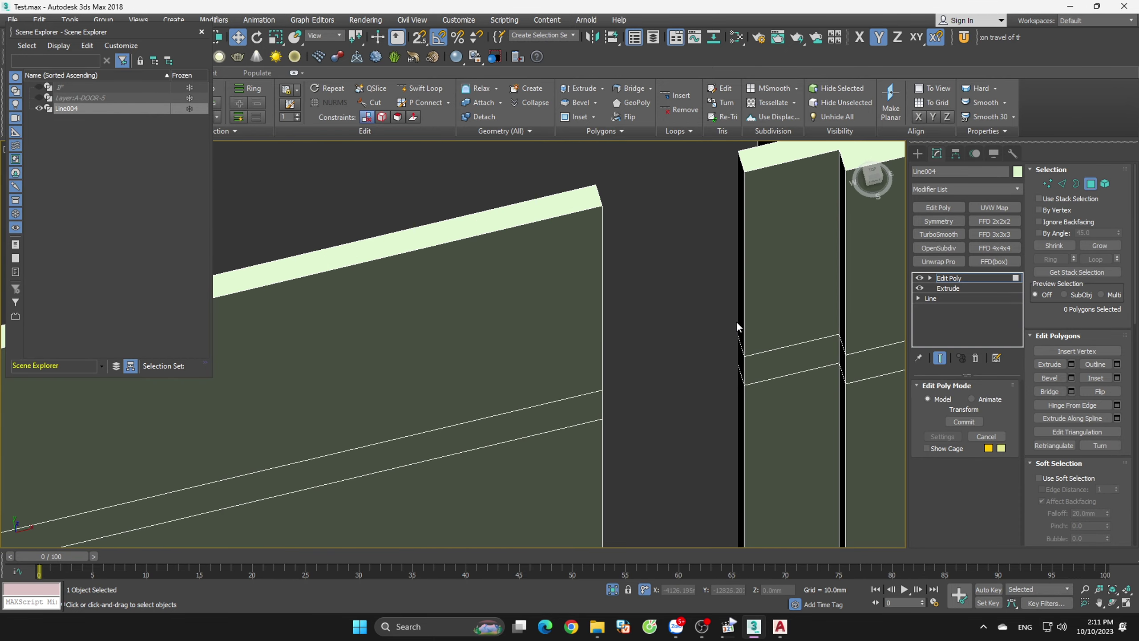
pyautogui.click(743, 326)
pyautogui.keyDown('ctrl'); pyautogui.click(743, 359); pyautogui.keyUp('ctrl')
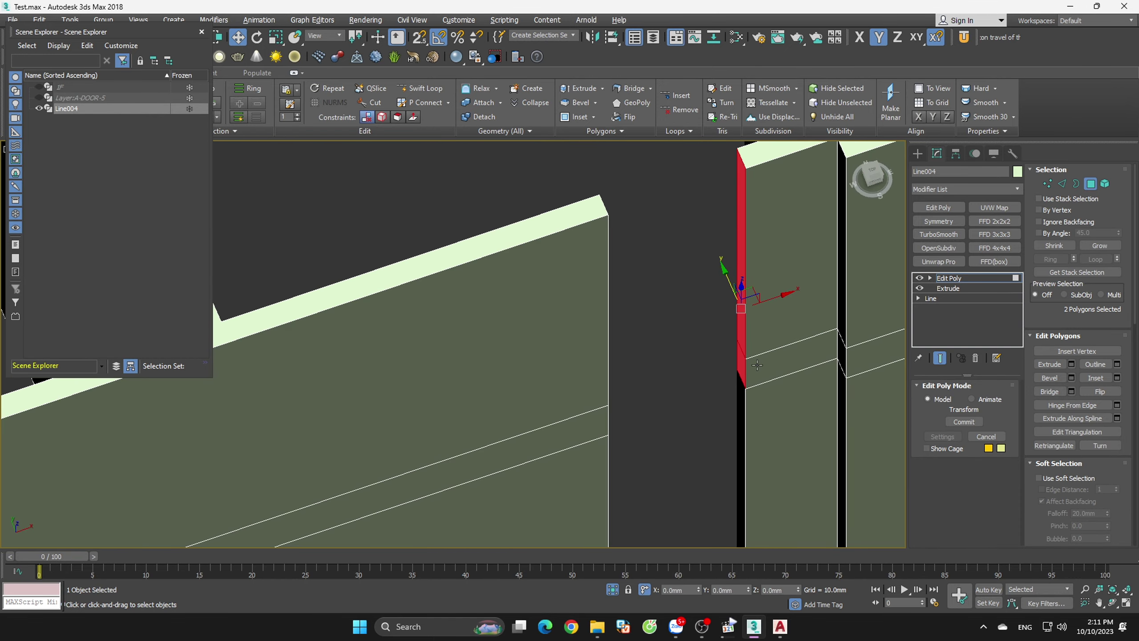
pyautogui.moveTo(743, 359)
pyautogui.keyDown('alt'); pyautogui.mouseDown(button='middle')
pyautogui.moveTo(758, 334)
pyautogui.moveTo(725, 315)
pyautogui.moveTo(824, 342)
pyautogui.mouseUp(button='middle'); pyautogui.keyUp('alt')
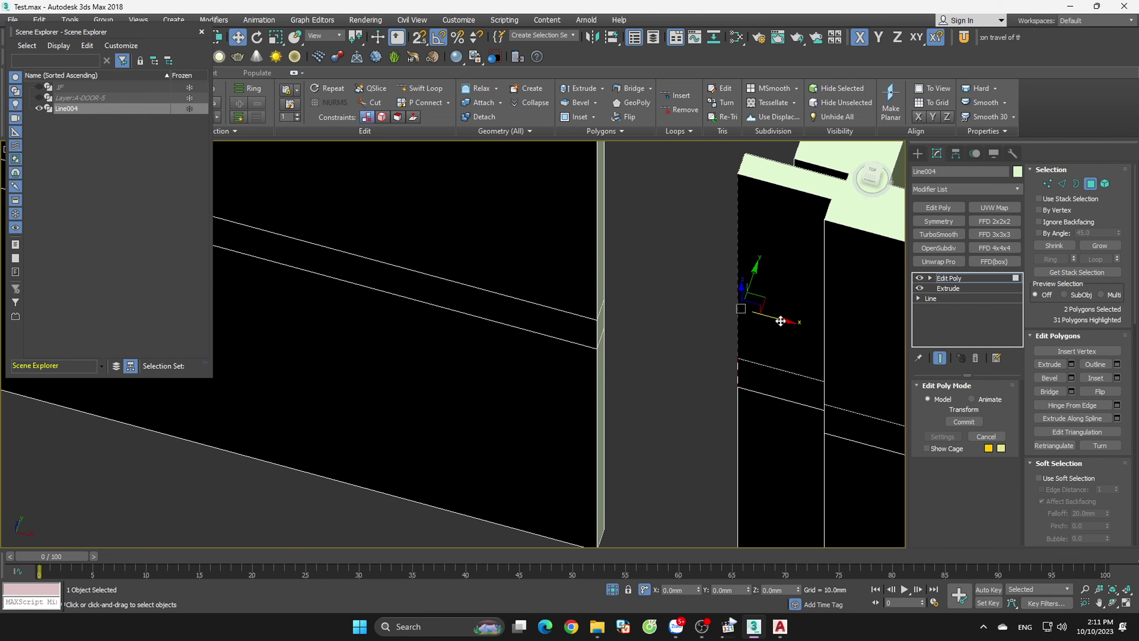
pyautogui.keyDown('shift'); pyautogui.moveTo(753, 310); pyautogui.dragTo(645, 291); pyautogui.keyUp('shift')
pyautogui.click(643, 281)
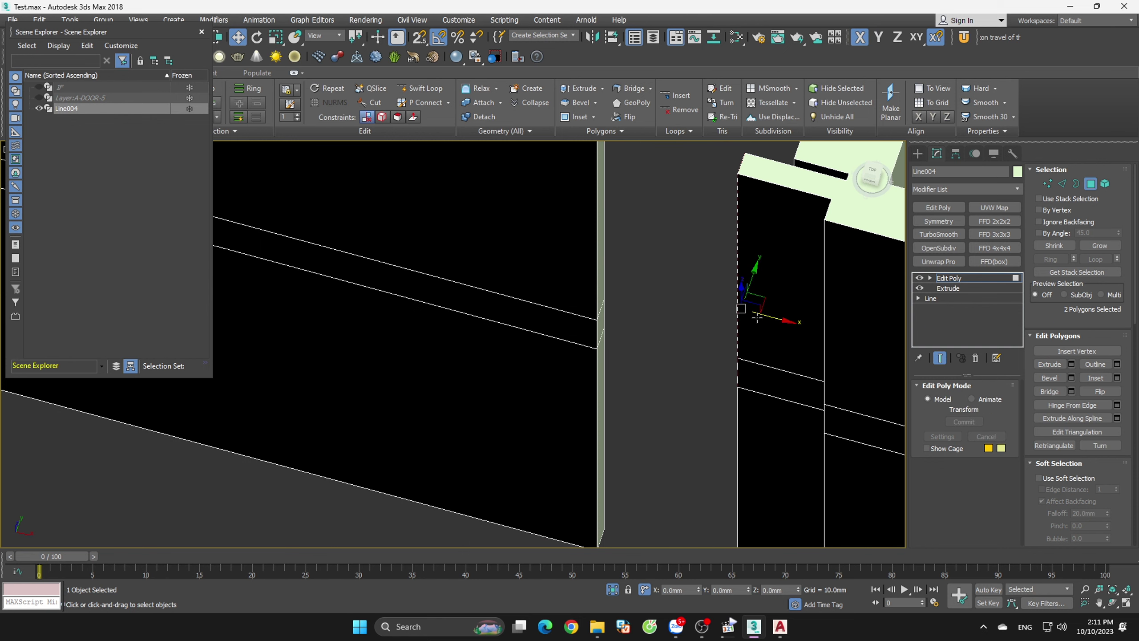
pyautogui.keyDown('shift'); pyautogui.moveTo(758, 314); pyautogui.dragTo(641, 301); pyautogui.keyUp('shift')
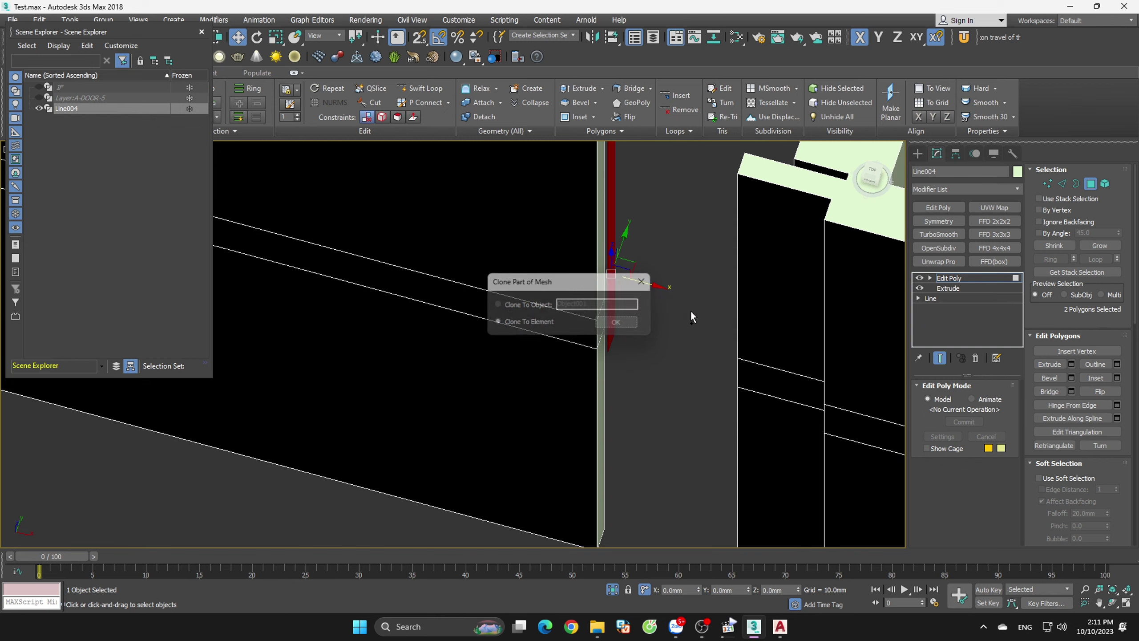
pyautogui.press('Escape')
# - Add a third face and bridge the selection across the opening
pyautogui.keyDown('alt'); pyautogui.moveTo(732, 339); pyautogui.dragTo(715, 368, button='middle'); pyautogui.keyUp('alt')
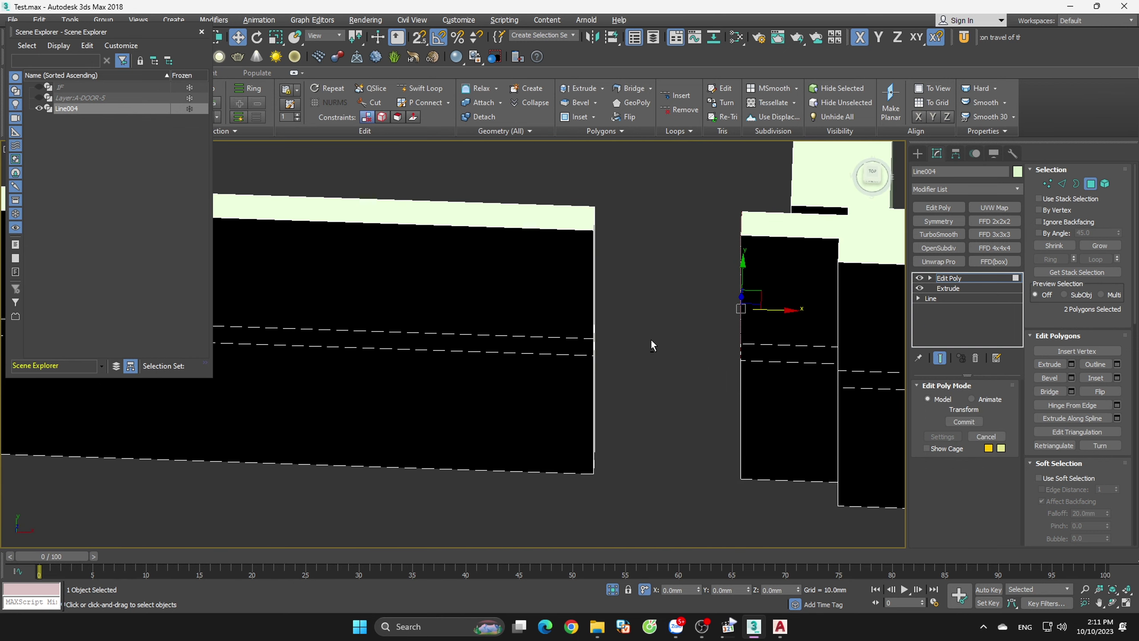
pyautogui.keyDown('alt'); pyautogui.moveTo(651, 343); pyautogui.dragTo(619, 289, button='middle'); pyautogui.keyUp('alt')
pyautogui.keyDown('ctrl'); pyautogui.click(618, 283); pyautogui.keyUp('ctrl')
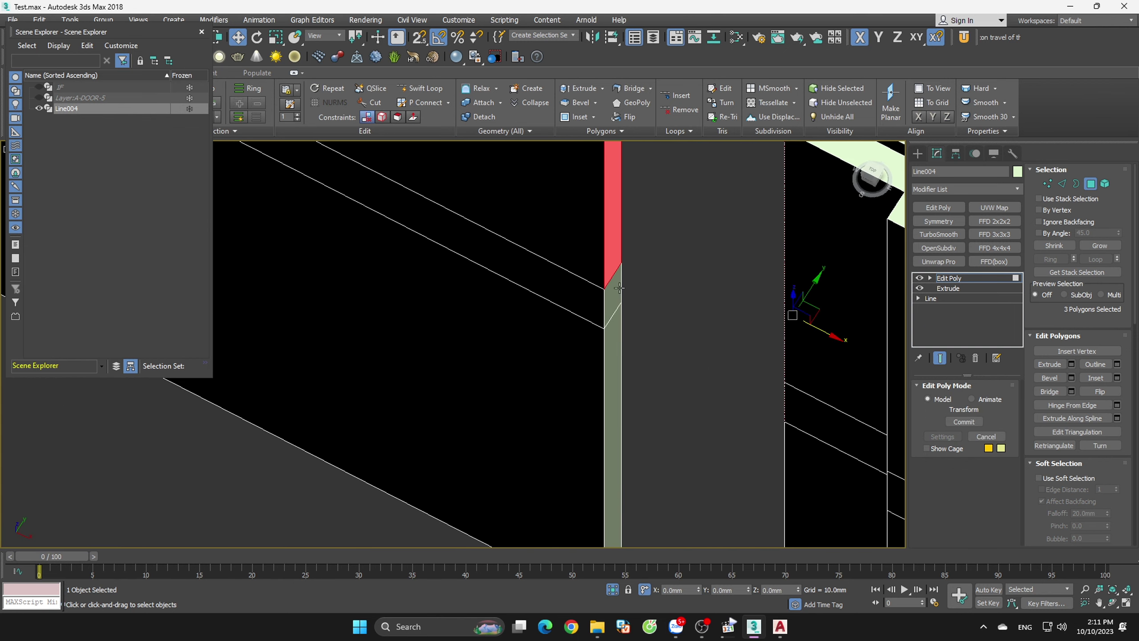
pyautogui.click(1050, 393)
pyautogui.scroll(-10, 689, 375)
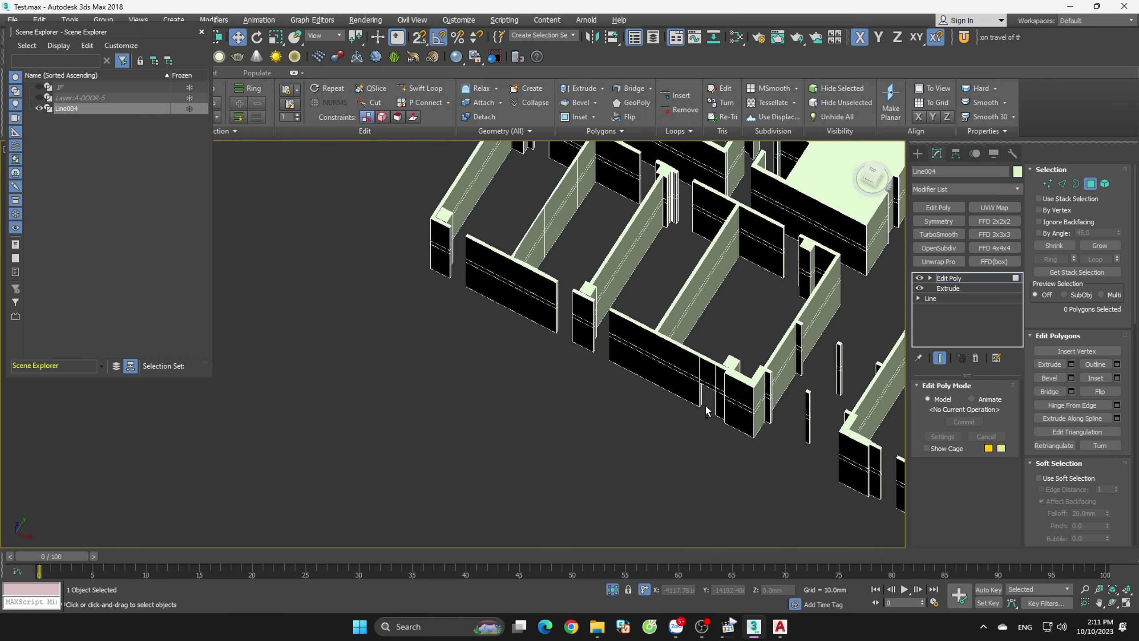
pyautogui.keyDown('alt'); pyautogui.moveTo(706, 410); pyautogui.dragTo(641, 355, button='middle'); pyautogui.keyUp('alt')
# - Reselect the Line004 wall object and view it from close below
pyautogui.hotkey('ctrl', 'd')
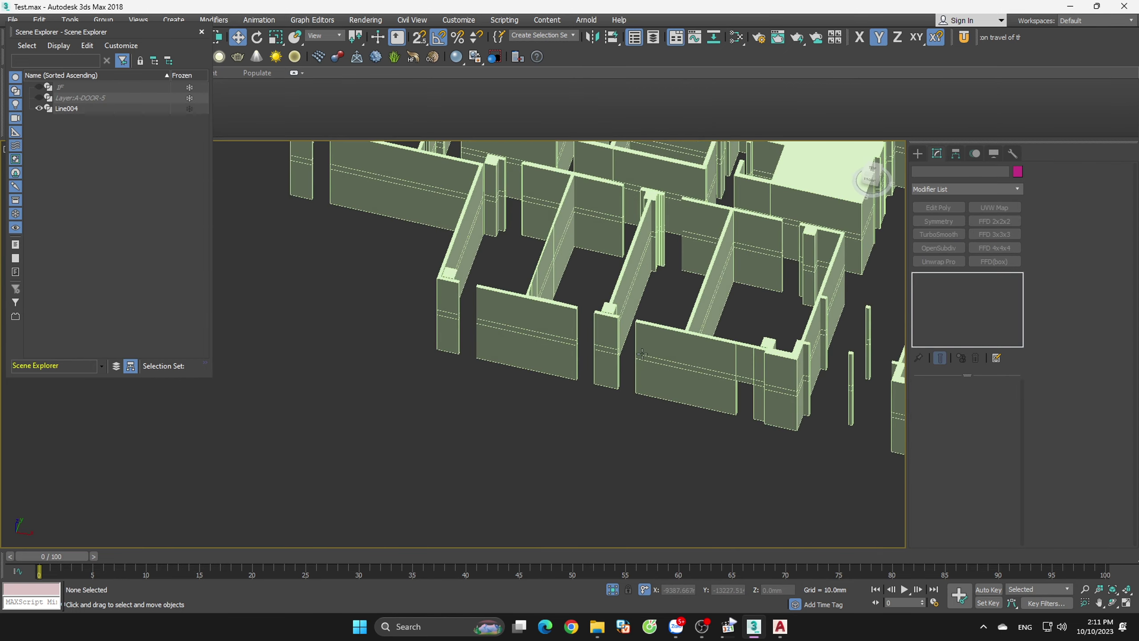
pyautogui.click(641, 354)
pyautogui.scroll(5, 642, 354)
pyautogui.scroll(-3, 636, 369)
pyautogui.keyDown('alt'); pyautogui.moveTo(635, 369); pyautogui.dragTo(752, 434, button='middle'); pyautogui.keyUp('alt')
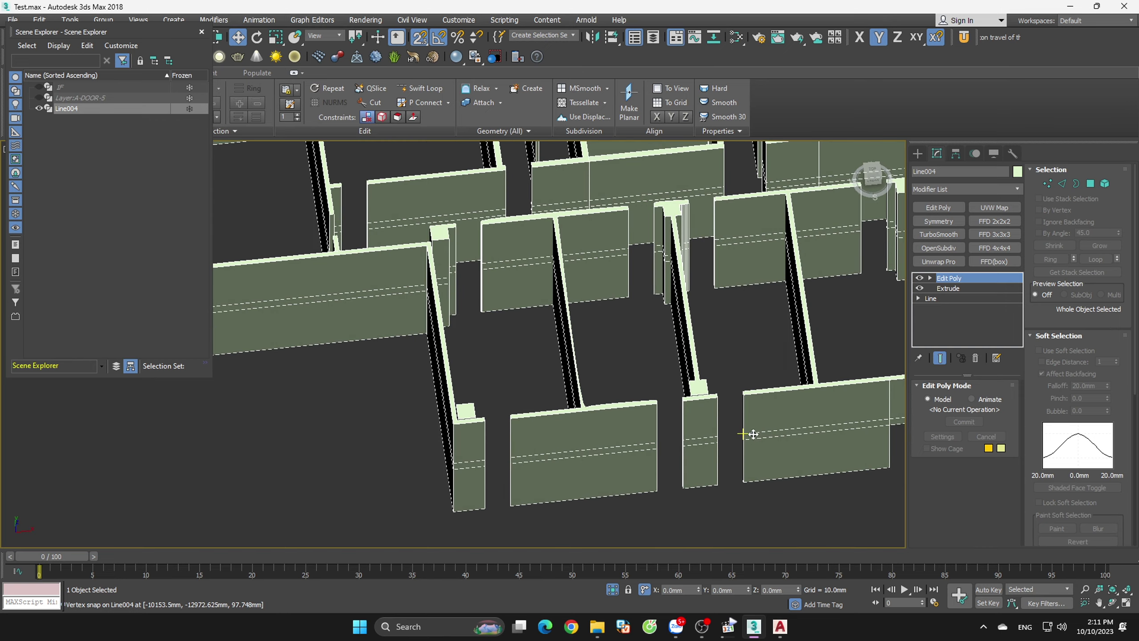
pyautogui.scroll(3, 752, 434)
pyautogui.scroll(3, 742, 338)
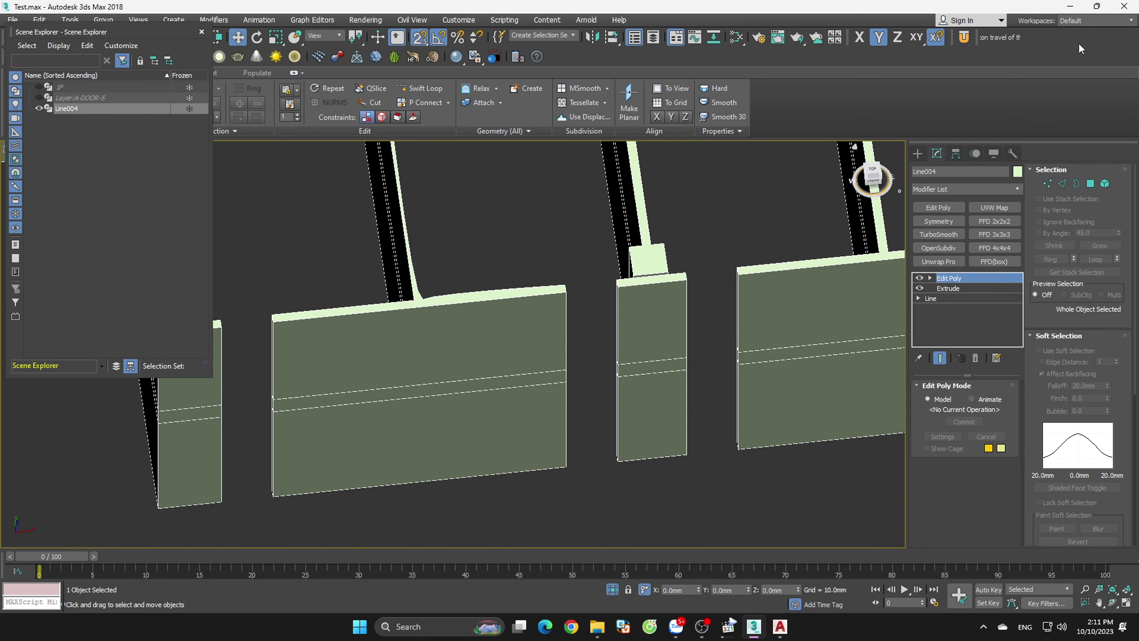
# - Close 3ds Max 2018 and launch 3ds Max 2023 from the desktop
pyautogui.click(1121, 15)
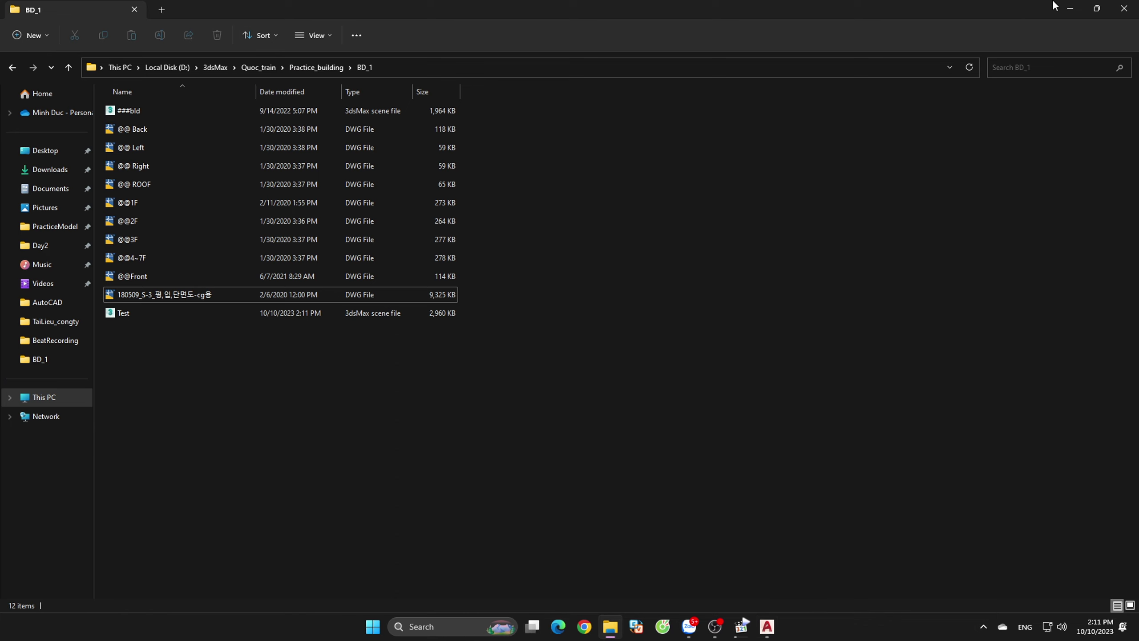
pyautogui.click(1070, 8)
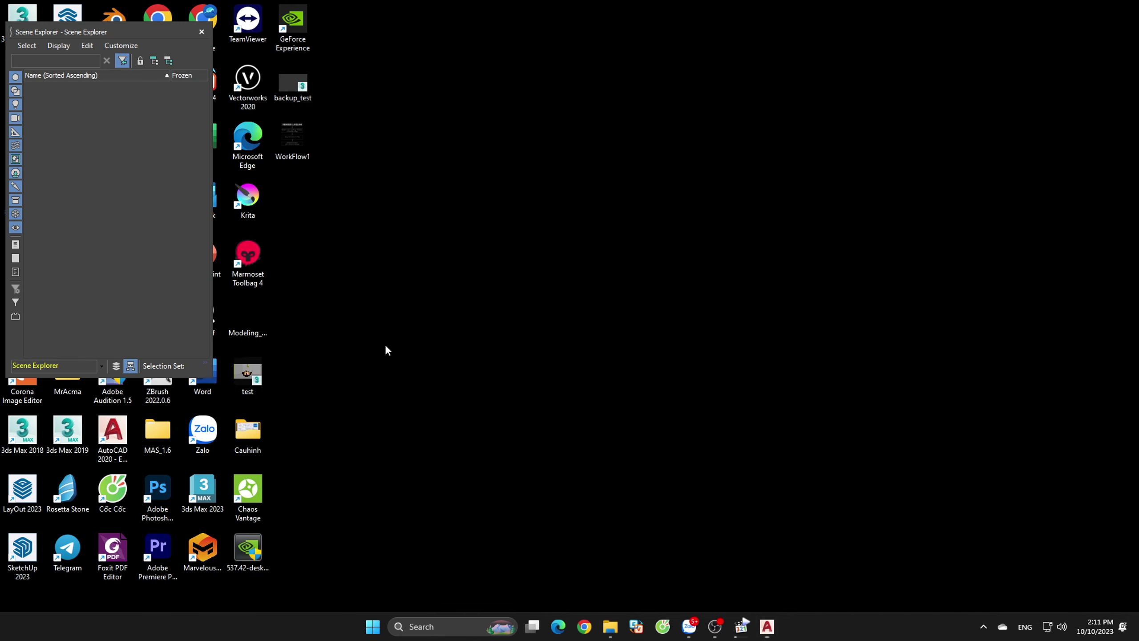
pyautogui.doubleClick(212, 504)
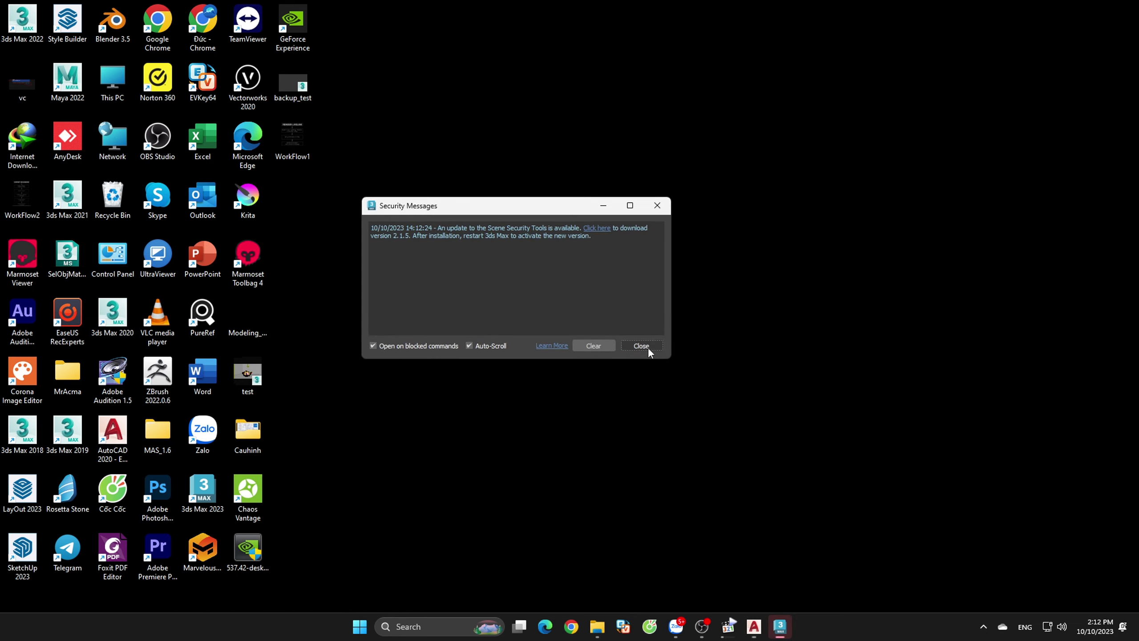
# - Dismiss the security notice, maximize 3ds Max 2023 and pick Test.max in BD_1
pyautogui.click(648, 349)
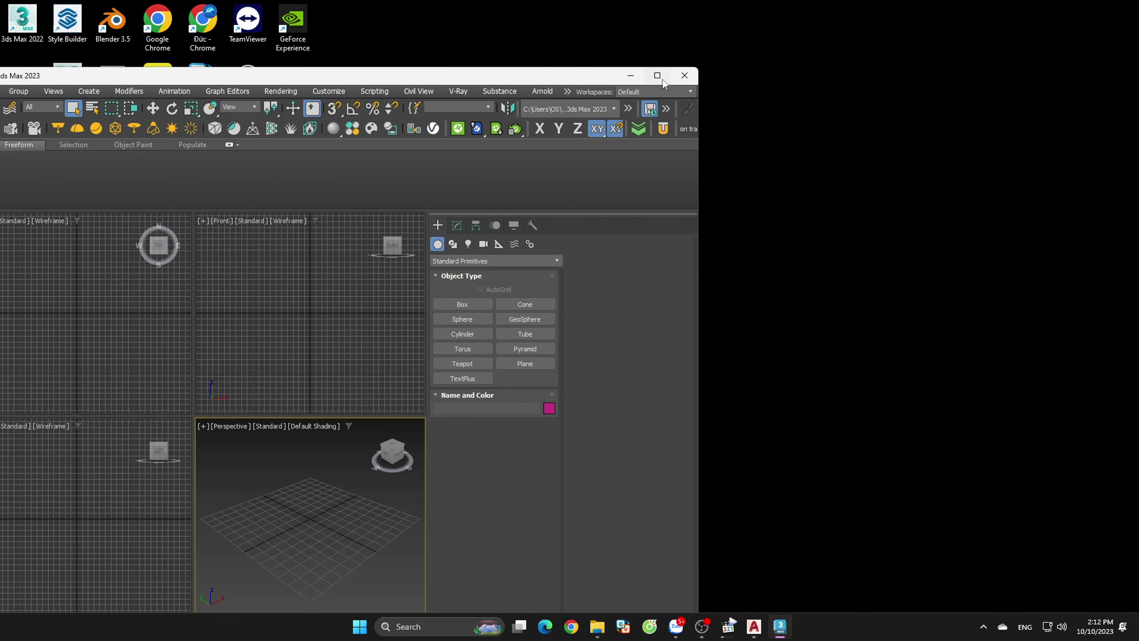
pyautogui.click(657, 76)
pyautogui.click(596, 626)
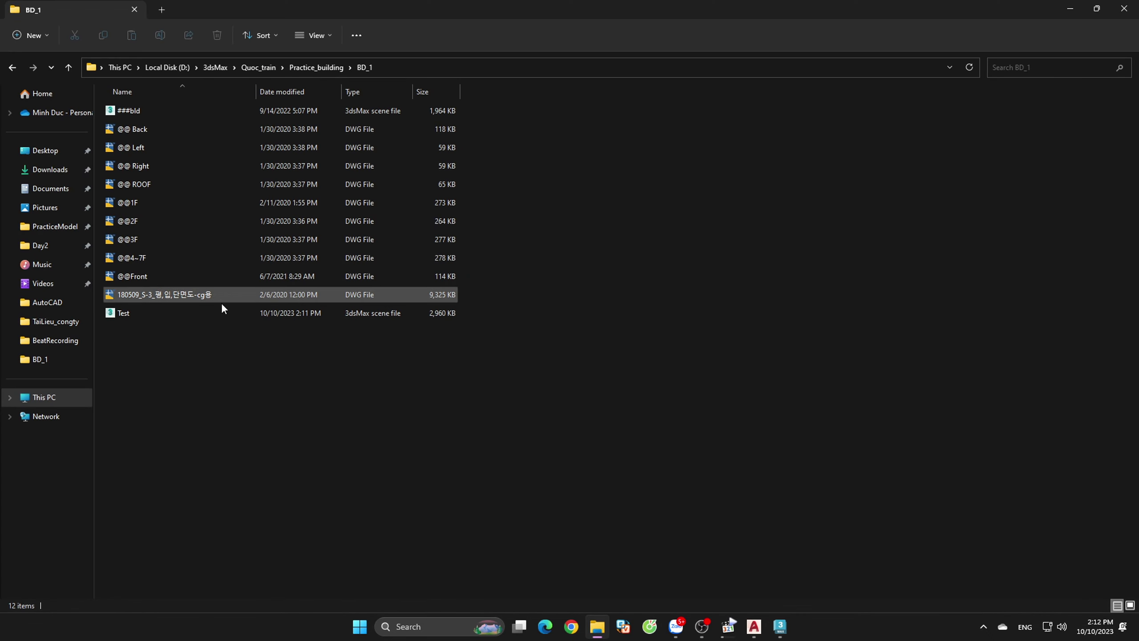
pyautogui.click(178, 314)
pyautogui.press('super+Down')
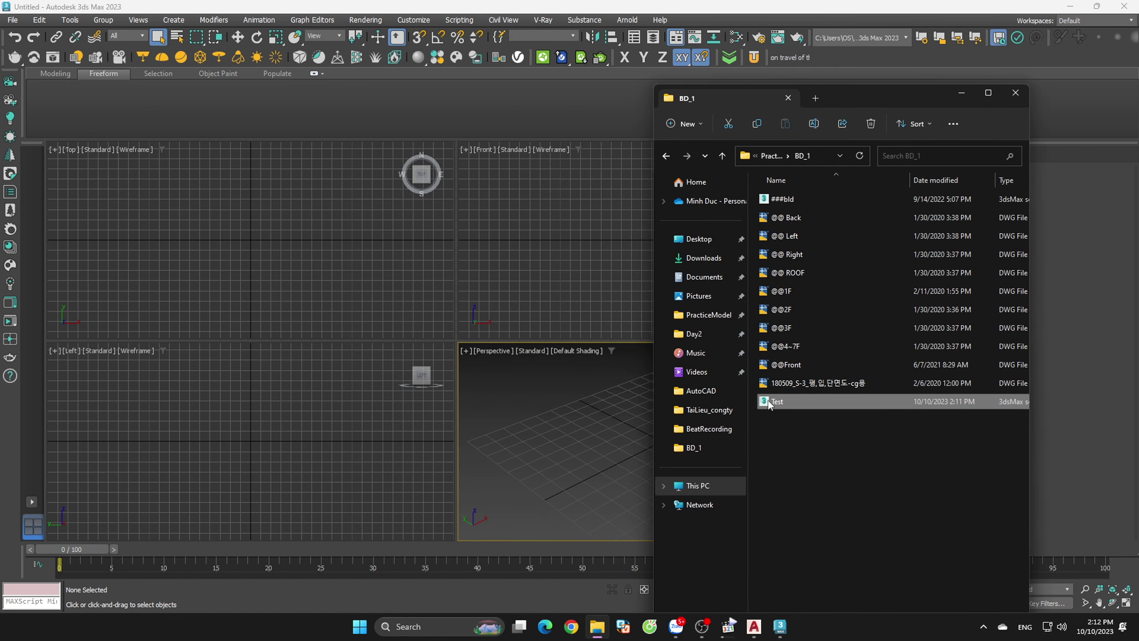
# - Drop Test.max into the viewport, open it and dismiss the obsolete-file warnings
pyautogui.moveTo(768, 404); pyautogui.dragTo(550, 395)
pyautogui.click(582, 448)
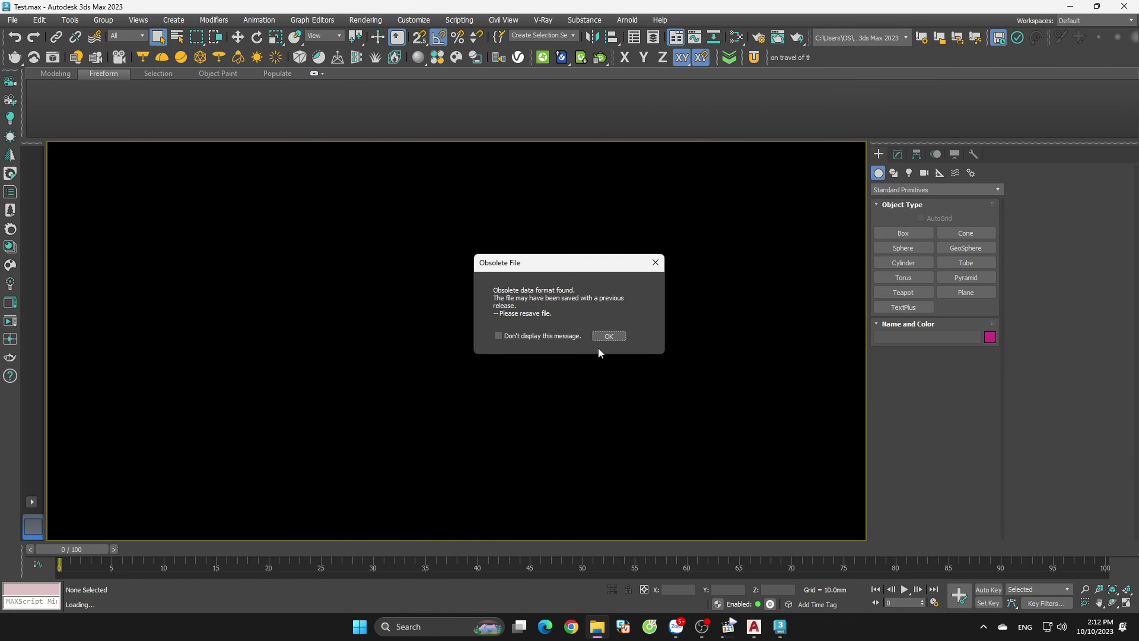
pyautogui.click(604, 337)
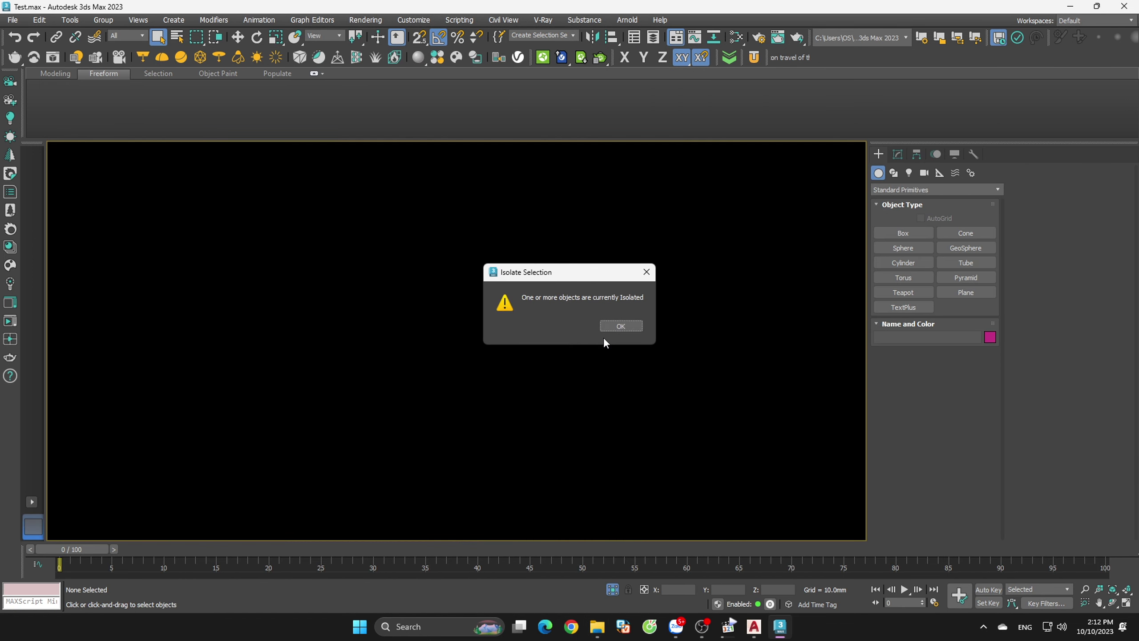
pyautogui.click(611, 327)
pyautogui.scroll(-5, 615, 329)
pyautogui.press('w')
pyautogui.click(618, 407)
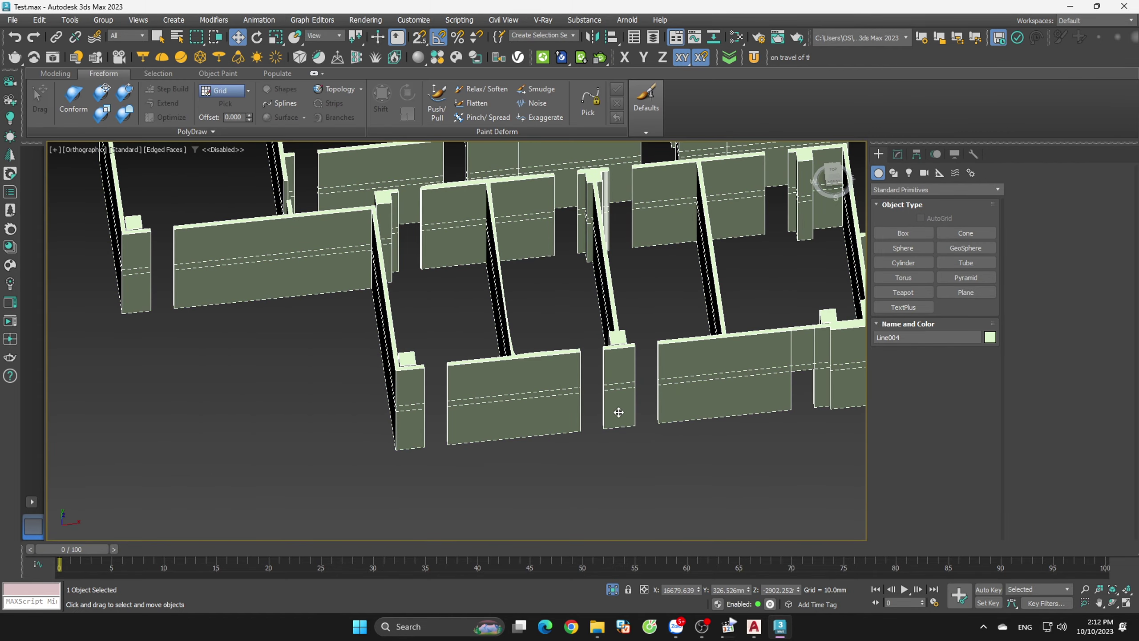
pyautogui.press('f')
pyautogui.press('z')
pyautogui.keyDown('alt'); pyautogui.moveTo(645, 404); pyautogui.dragTo(673, 438, button='middle'); pyautogui.keyUp('alt')
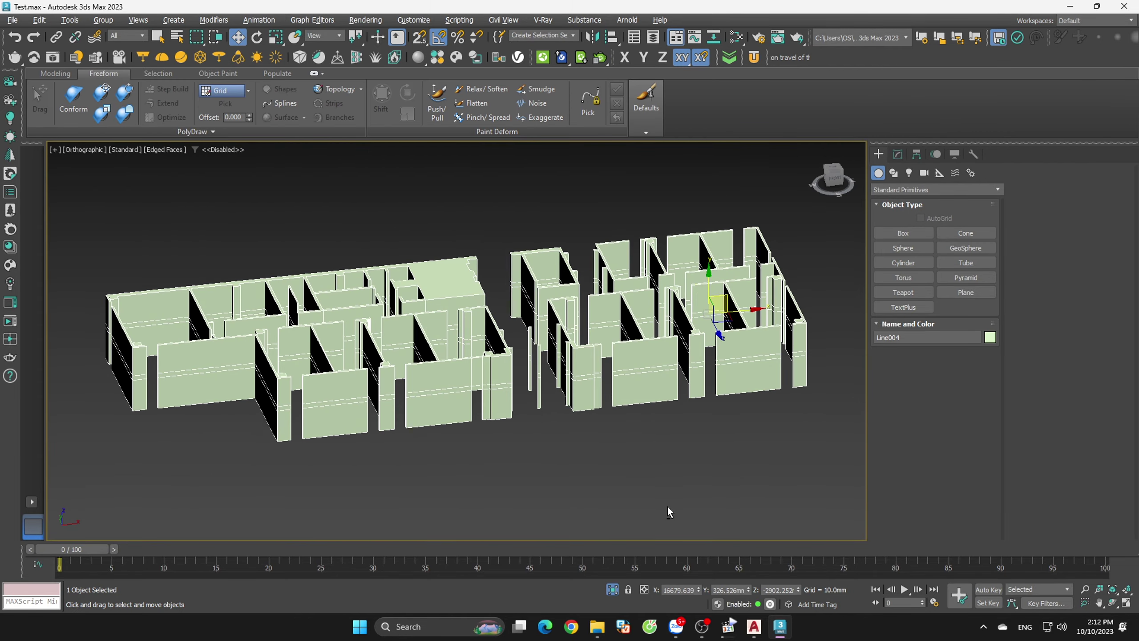
pyautogui.scroll(5, 460, 365)
pyautogui.scroll(3, 605, 358)
pyautogui.scroll(-5, 604, 357)
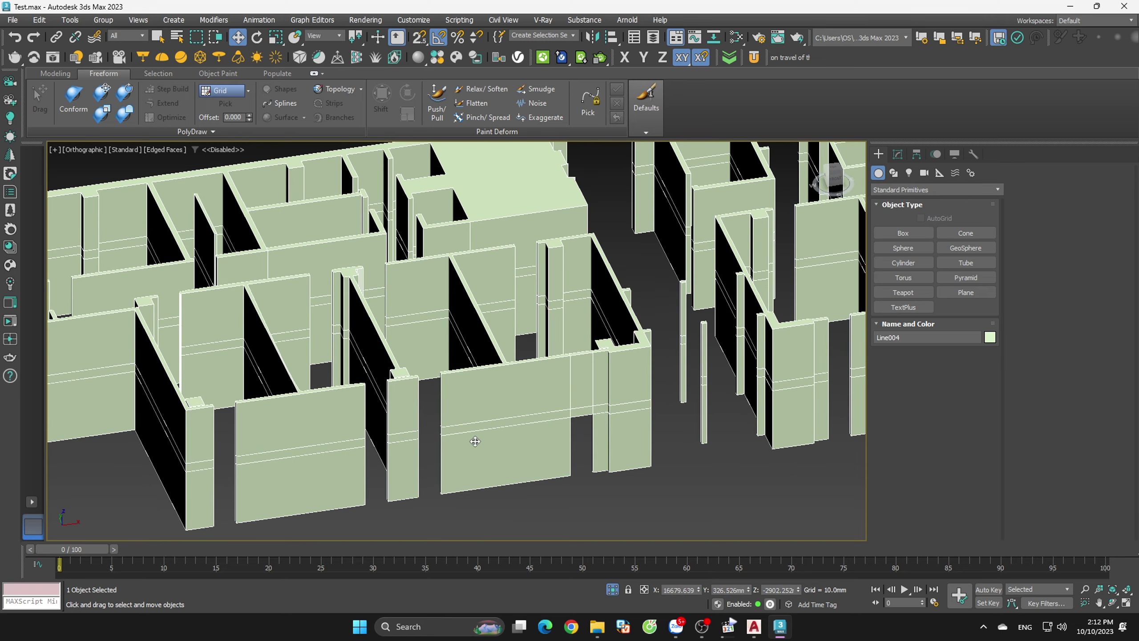
pyautogui.scroll(5, 483, 427)
pyautogui.keyDown('alt'); pyautogui.moveTo(402, 380); pyautogui.dragTo(414, 373, button='middle'); pyautogui.keyUp('alt')
pyautogui.scroll(-3, 415, 373)
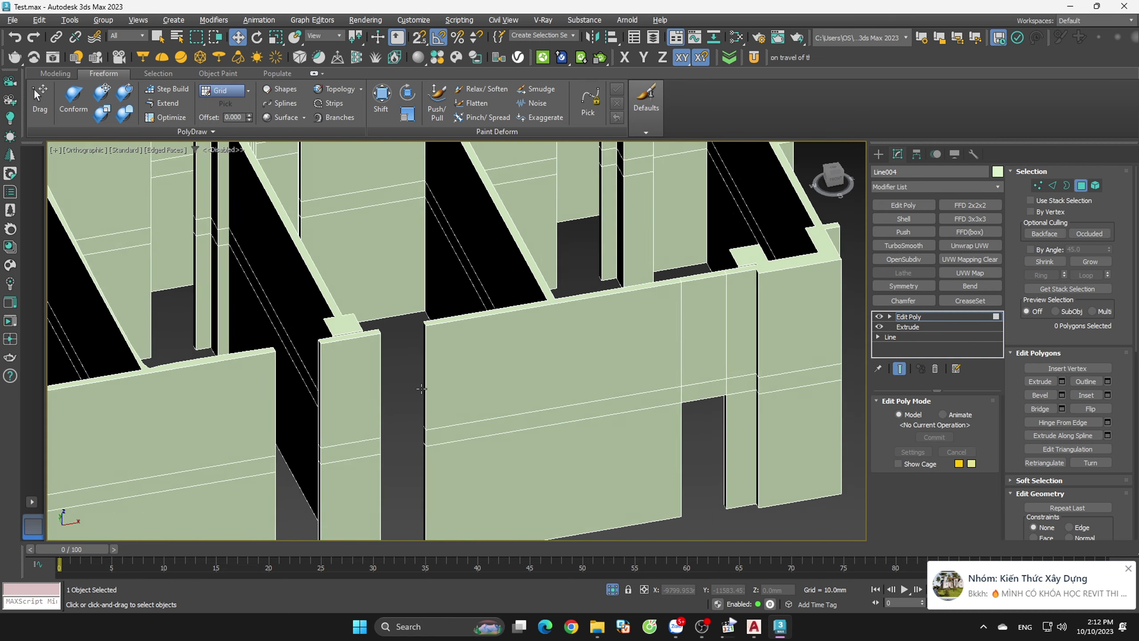
pyautogui.scroll(2, 458, 412)
pyautogui.scroll(2, 457, 412)
pyautogui.scroll(3, 480, 359)
pyautogui.click(465, 201)
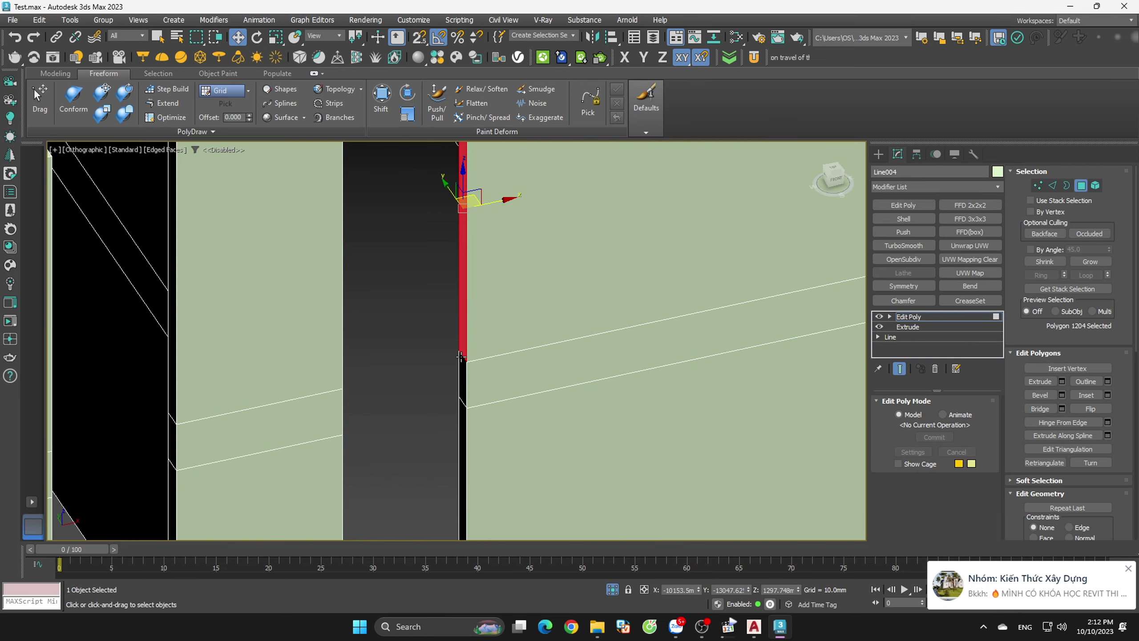
pyautogui.keyDown('ctrl'); pyautogui.click(463, 376); pyautogui.keyUp('ctrl')
pyautogui.scroll(-3, 467, 372)
pyautogui.click(482, 376)
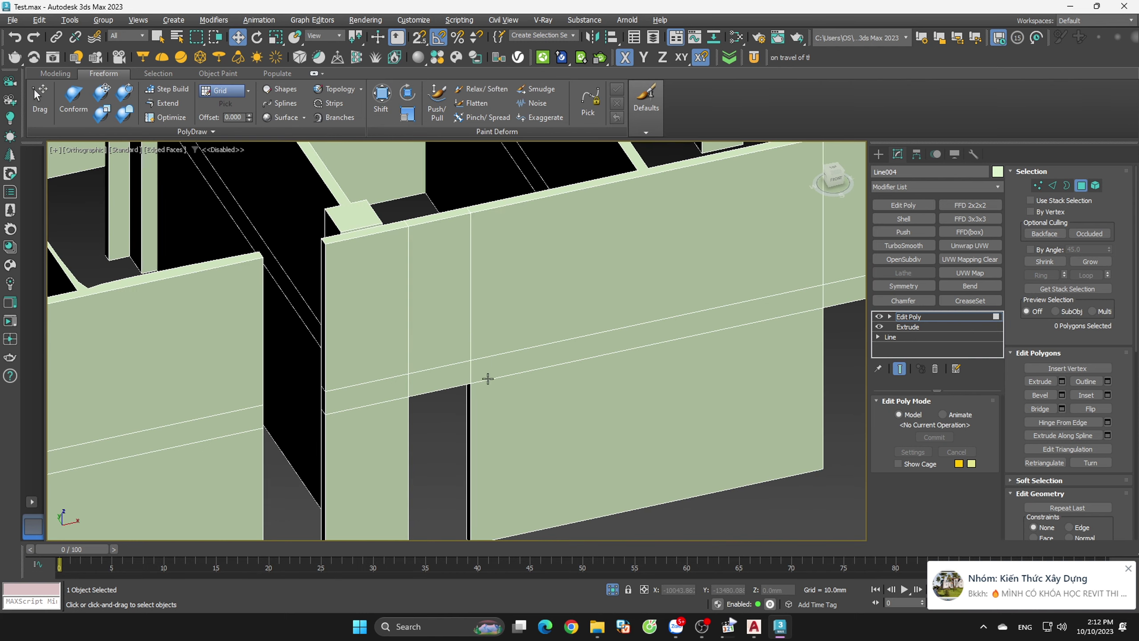
pyautogui.scroll(-5, 483, 376)
pyautogui.moveTo(409, 366)
pyautogui.keyDown('alt'); pyautogui.mouseDown(button='middle')
pyautogui.moveTo(570, 400)
pyautogui.moveTo(442, 398)
pyautogui.moveTo(514, 441)
pyautogui.moveTo(640, 367)
pyautogui.mouseUp(button='middle'); pyautogui.keyUp('alt')
pyautogui.scroll(3, 442, 398)
pyautogui.scroll(-3, 486, 407)
pyautogui.scroll(5, 495, 437)
pyautogui.scroll(1, 509, 425)
pyautogui.scroll(-3, 514, 441)
pyautogui.scroll(4, 640, 367)
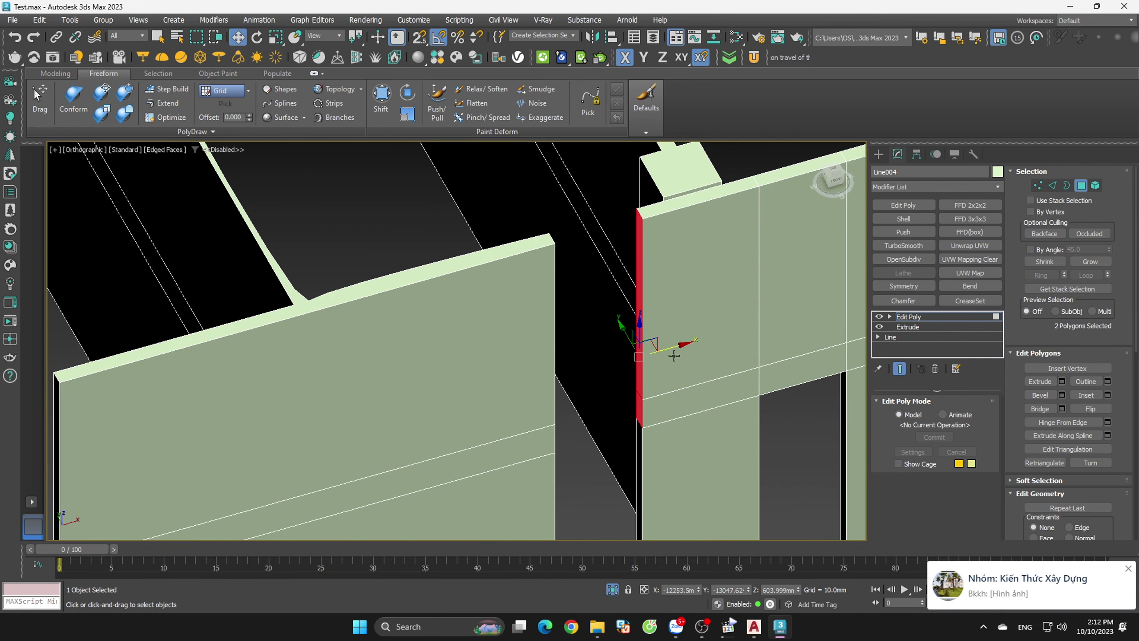
pyautogui.scroll(-2, 628, 336)
pyautogui.scroll(-2, 530, 386)
pyautogui.scroll(3, 449, 384)
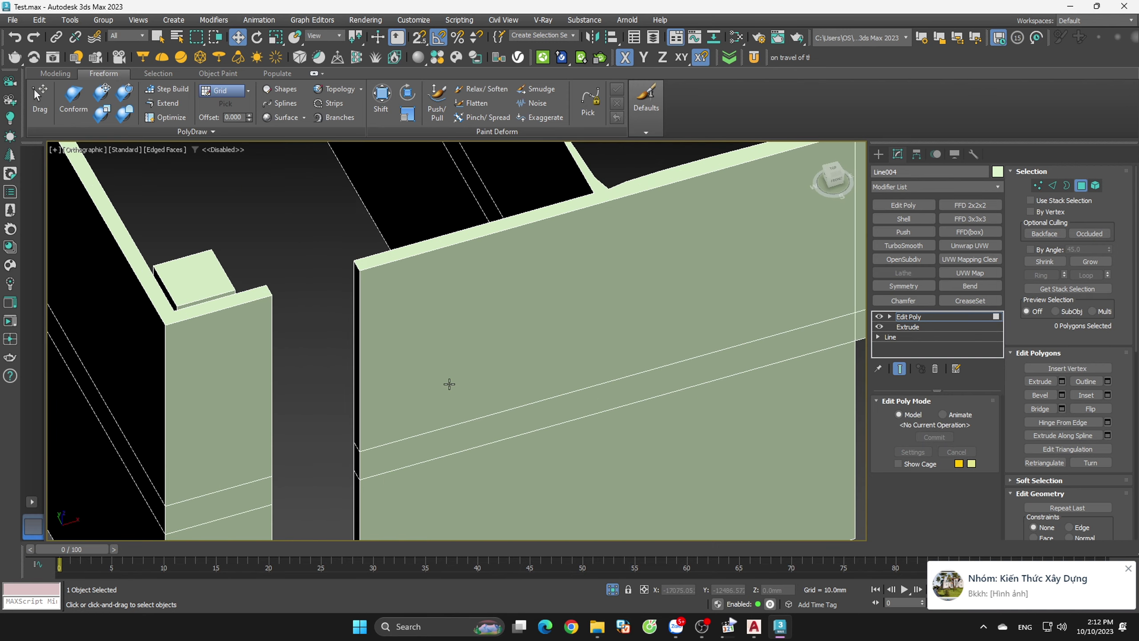
pyautogui.click(356, 401)
pyautogui.scroll(2, 356, 453)
pyautogui.moveTo(394, 376); pyautogui.dragTo(264, 430)
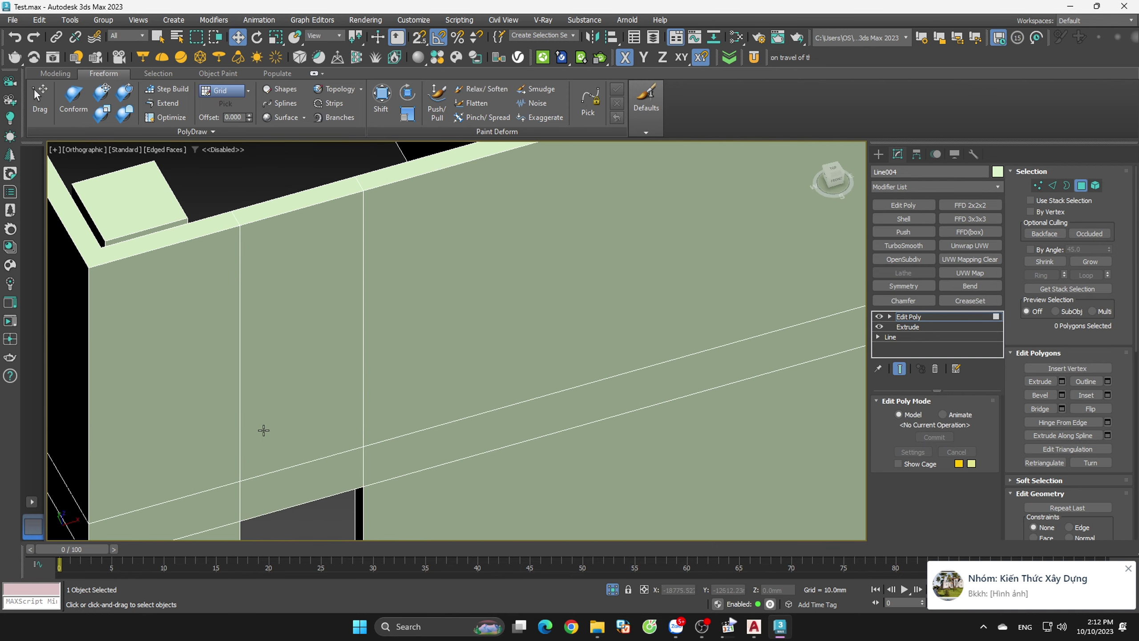
pyautogui.press('1')
pyautogui.click(240, 482)
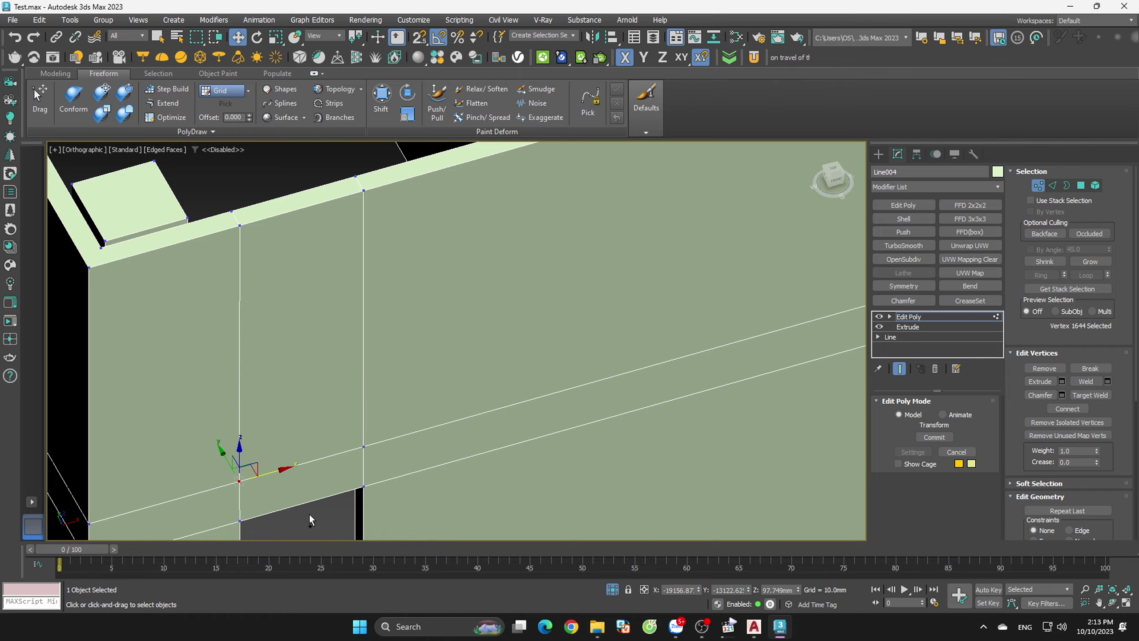
pyautogui.click(316, 520)
pyautogui.scroll(-8, 407, 374)
pyautogui.keyDown('alt'); pyautogui.moveTo(413, 415); pyautogui.dragTo(439, 401, button='middle'); pyautogui.keyUp('alt')
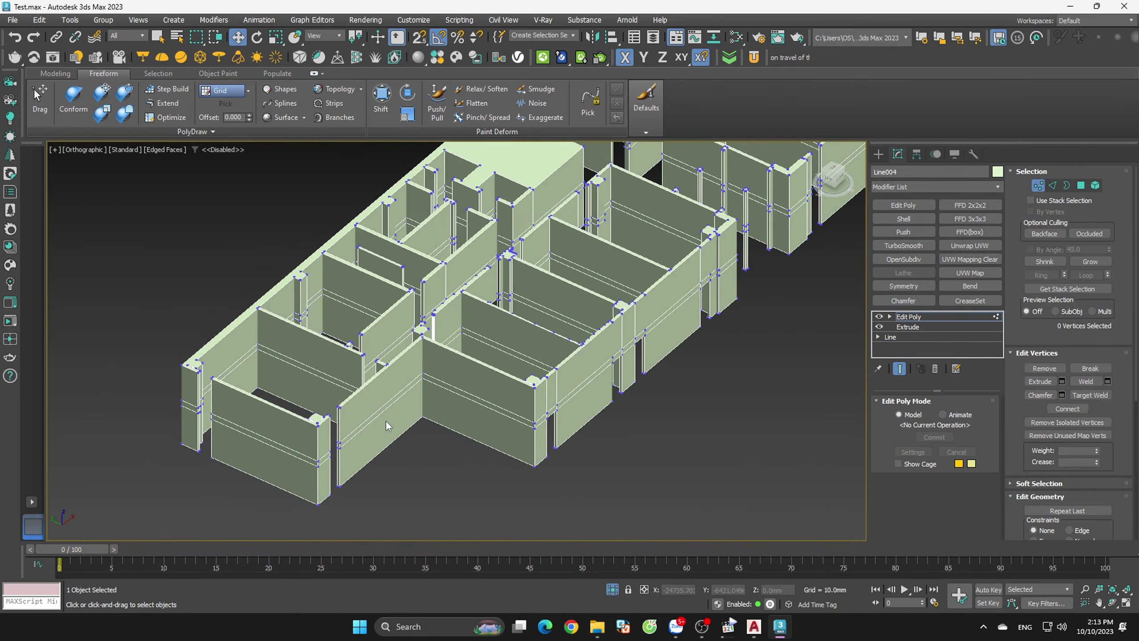
pyautogui.scroll(3, 439, 401)
pyautogui.scroll(5, 401, 426)
pyautogui.press('4')
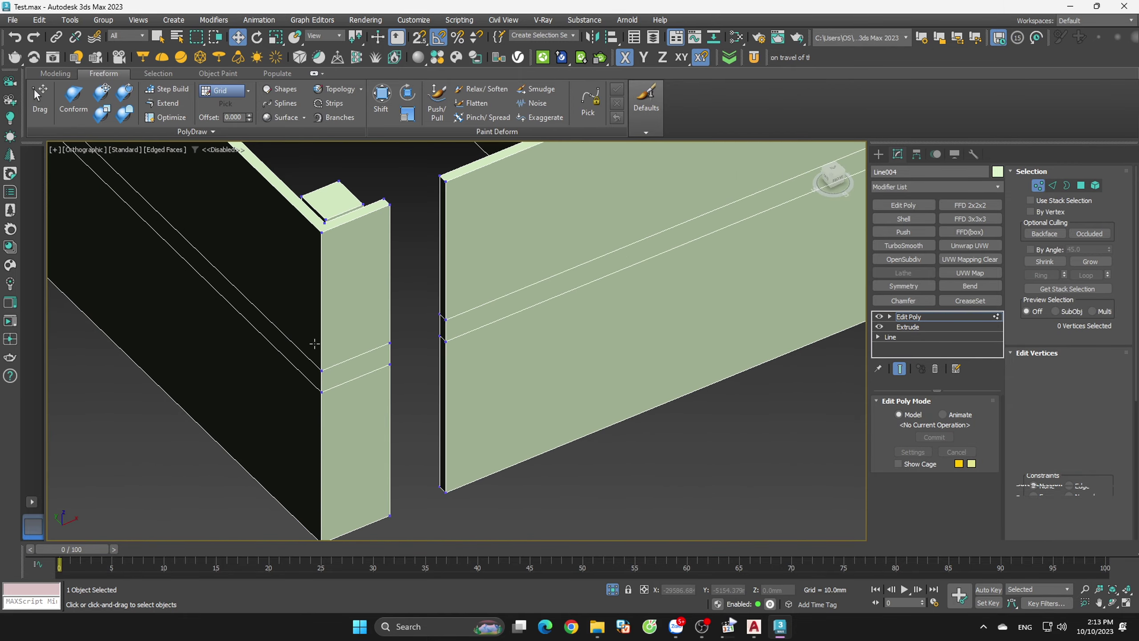
pyautogui.scroll(3, 453, 304)
pyautogui.click(422, 314)
pyautogui.keyDown('alt'); pyautogui.moveTo(454, 305); pyautogui.dragTo(457, 269, button='middle'); pyautogui.keyUp('alt')
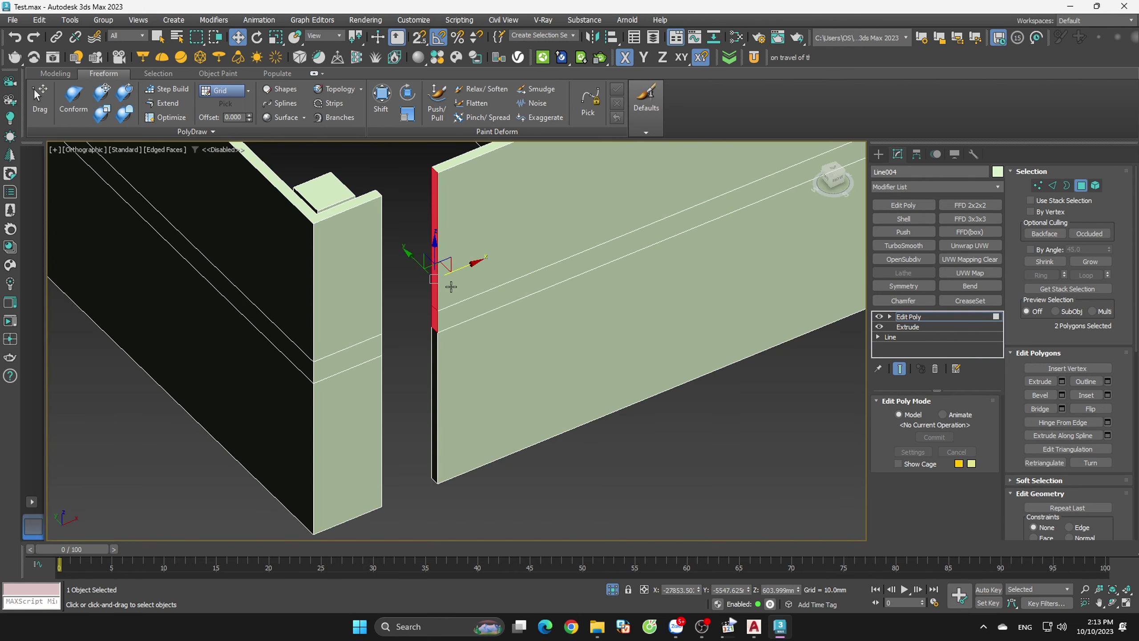
pyautogui.keyDown('ctrl'); pyautogui.click(453, 278); pyautogui.keyUp('ctrl')
pyautogui.press('w')
pyautogui.scroll(4, 435, 303)
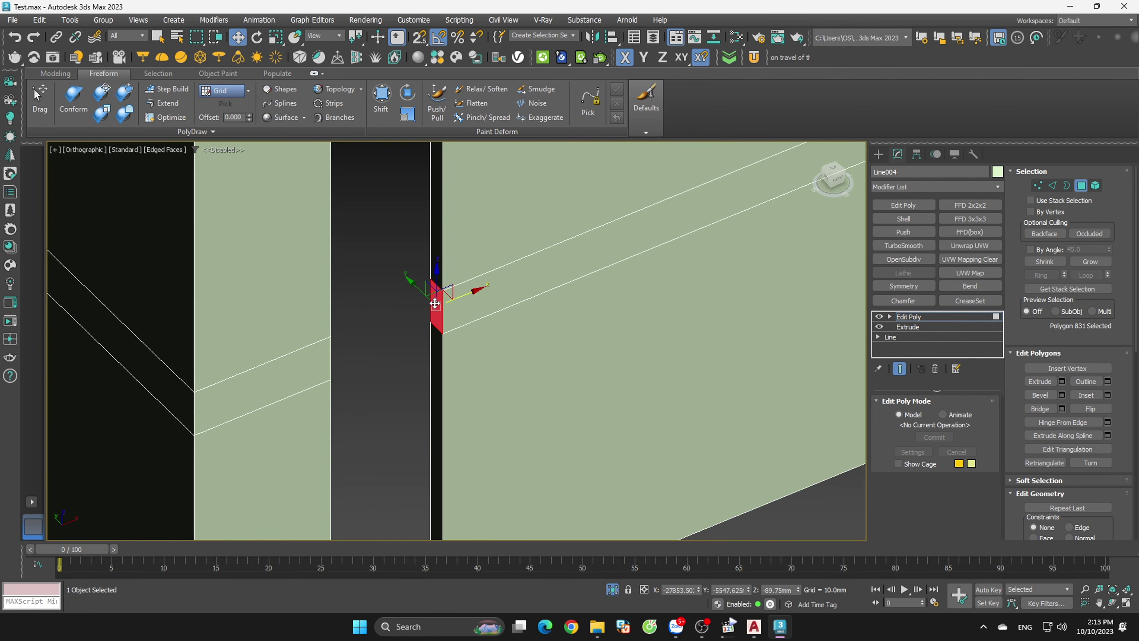
pyautogui.keyDown('ctrl'); pyautogui.click(439, 254); pyautogui.keyUp('ctrl')
pyautogui.click(320, 279)
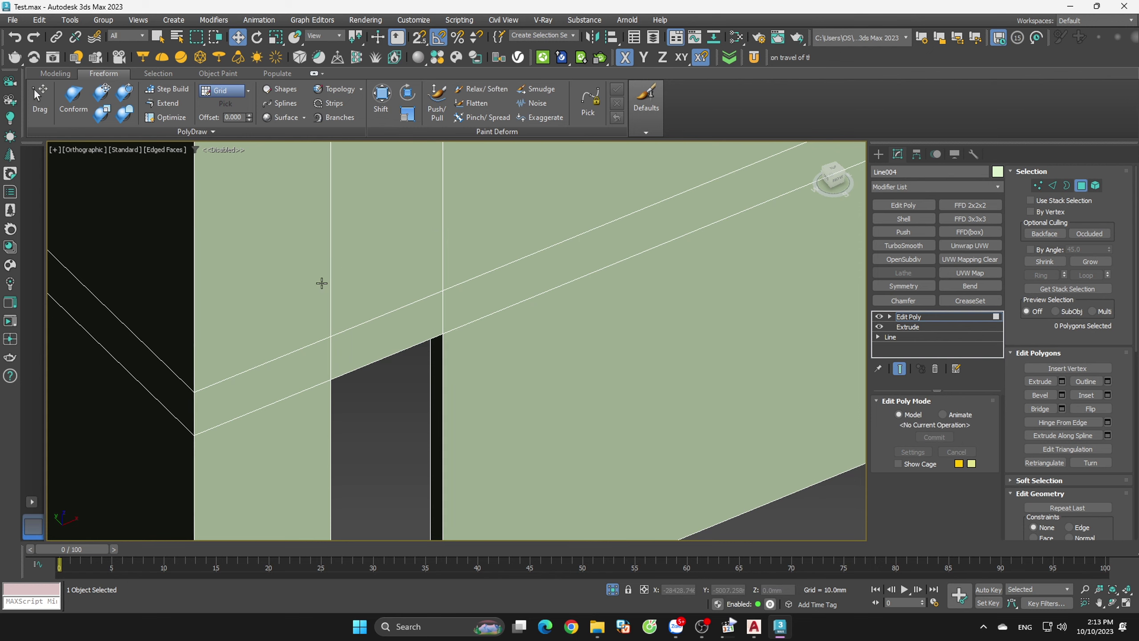
pyautogui.scroll(-5, 389, 422)
pyautogui.scroll(-5, 406, 417)
pyautogui.scroll(-5, 469, 427)
pyautogui.scroll(5, 516, 314)
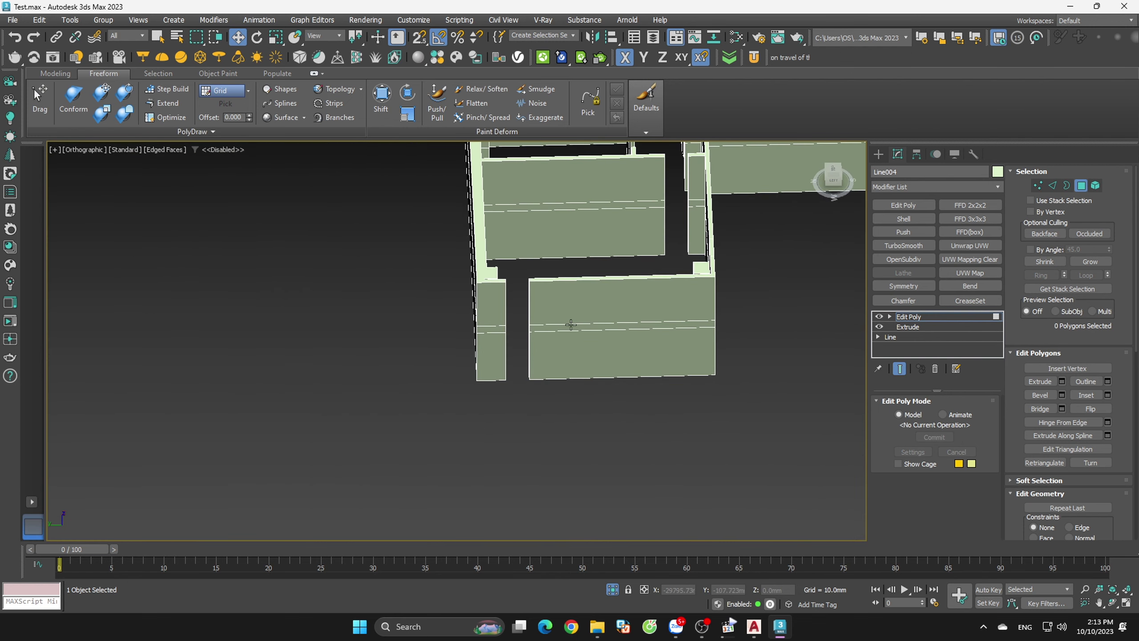
pyautogui.scroll(3, 481, 233)
pyautogui.moveTo(562, 377); pyautogui.dragTo(563, 378)
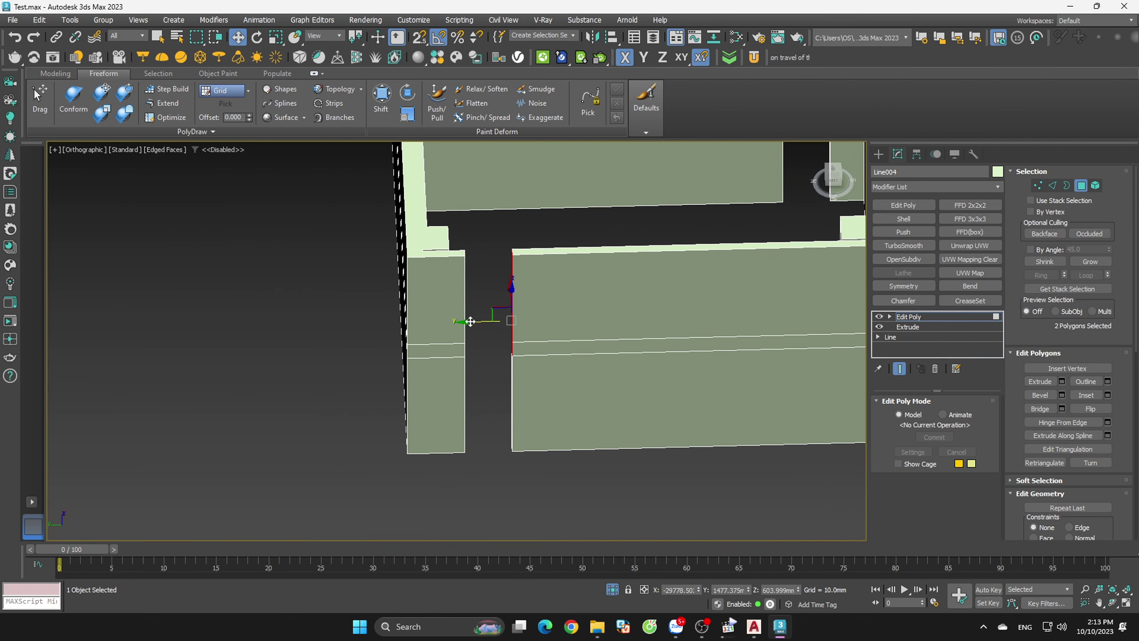
pyautogui.click(473, 462)
pyautogui.scroll(-3, 519, 475)
pyautogui.moveTo(638, 506); pyautogui.dragTo(339, 269)
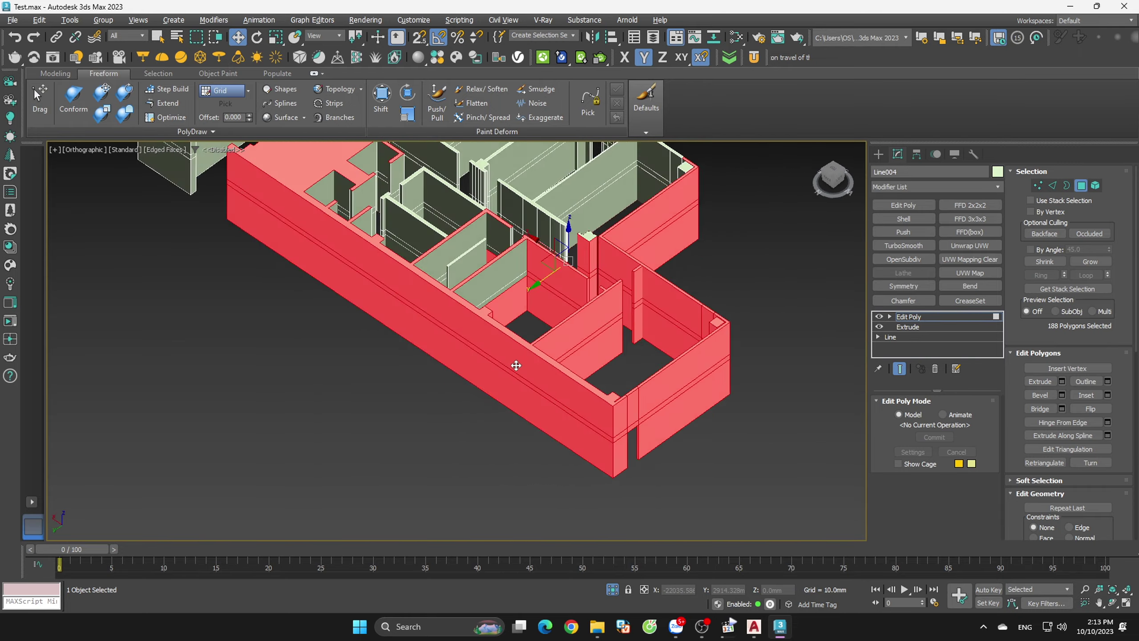
pyautogui.keyDown('alt'); pyautogui.moveTo(516, 364); pyautogui.dragTo(597, 333, button='middle'); pyautogui.keyUp('alt')
pyautogui.hotkey('ctrl', 'd')
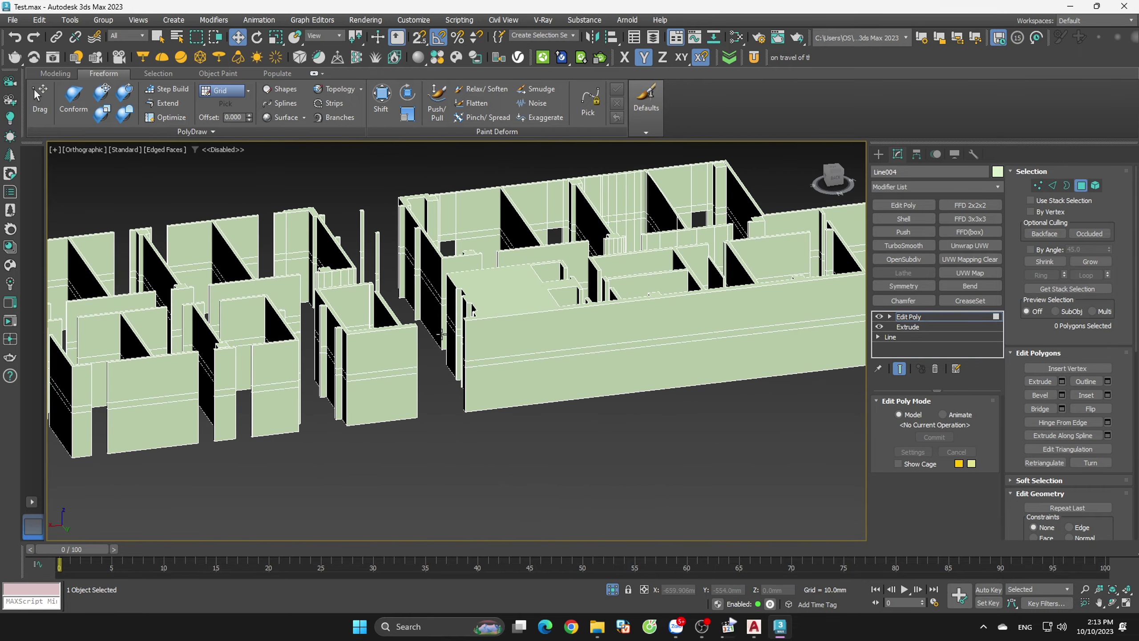
pyautogui.scroll(-3, 494, 383)
pyautogui.moveTo(494, 384)
pyautogui.keyDown('alt'); pyautogui.mouseDown(button='middle')
pyautogui.moveTo(480, 386)
pyautogui.moveTo(485, 399)
pyautogui.mouseUp(button='middle'); pyautogui.keyUp('alt')
pyautogui.scroll(6, 393, 370)
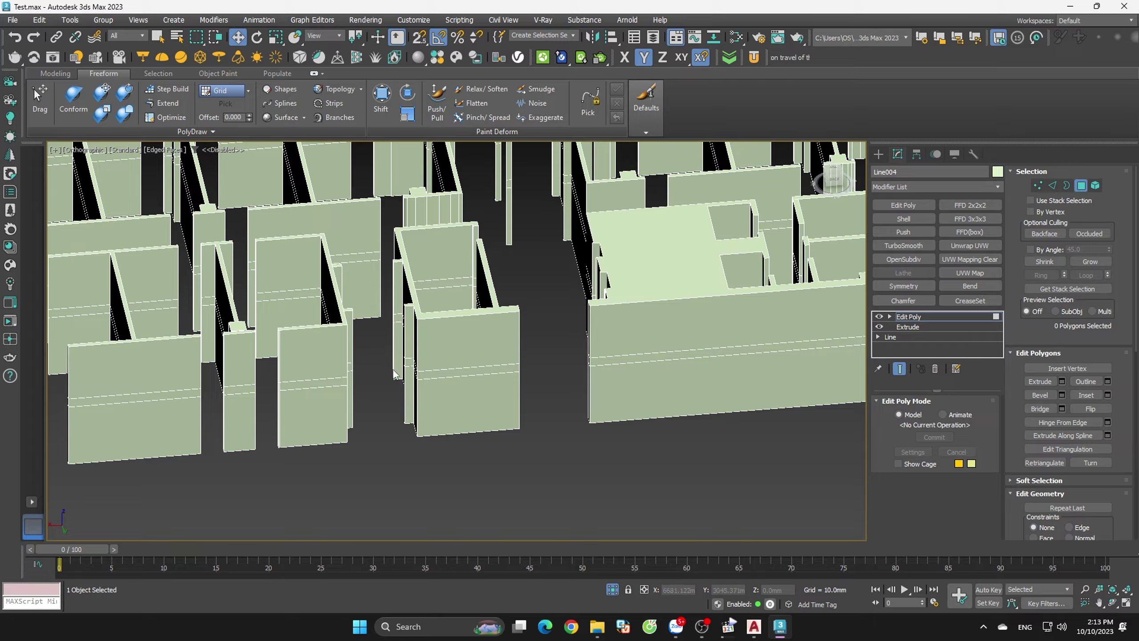
pyautogui.scroll(4, 394, 370)
pyautogui.click(442, 321)
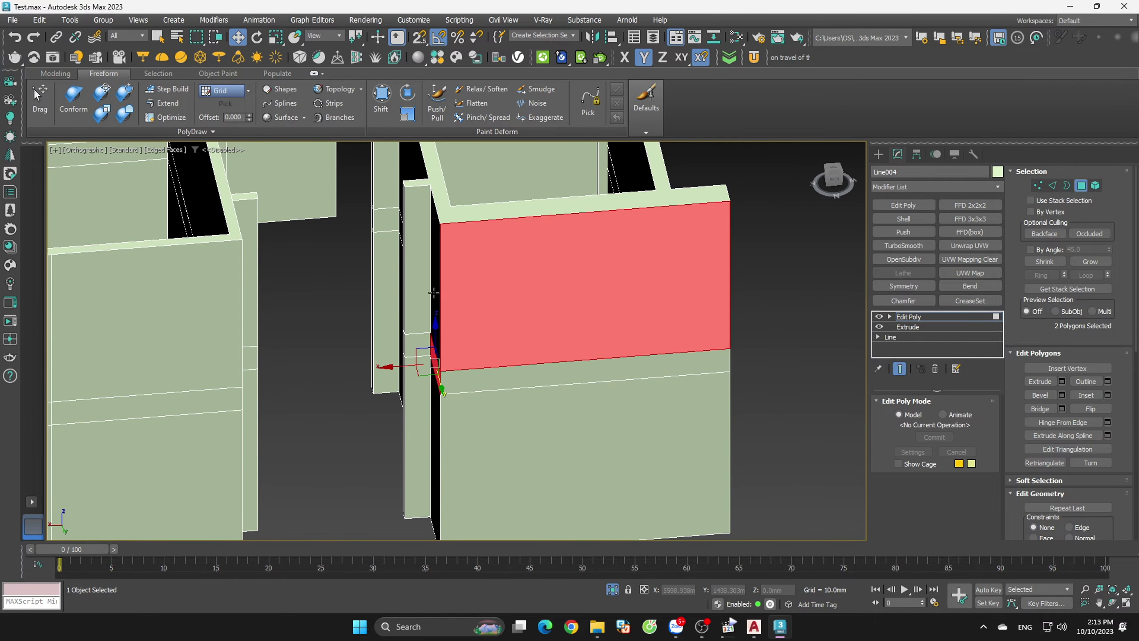
pyautogui.scroll(-3, 433, 293)
pyautogui.moveTo(448, 359)
pyautogui.keyDown('alt'); pyautogui.mouseDown(button='middle')
pyautogui.moveTo(458, 343)
pyautogui.moveTo(491, 349)
pyautogui.moveTo(431, 360)
pyautogui.moveTo(399, 383)
pyautogui.mouseUp(button='middle'); pyautogui.keyUp('alt')
pyautogui.scroll(3, 464, 334)
pyautogui.click(399, 383)
pyautogui.scroll(3, 399, 383)
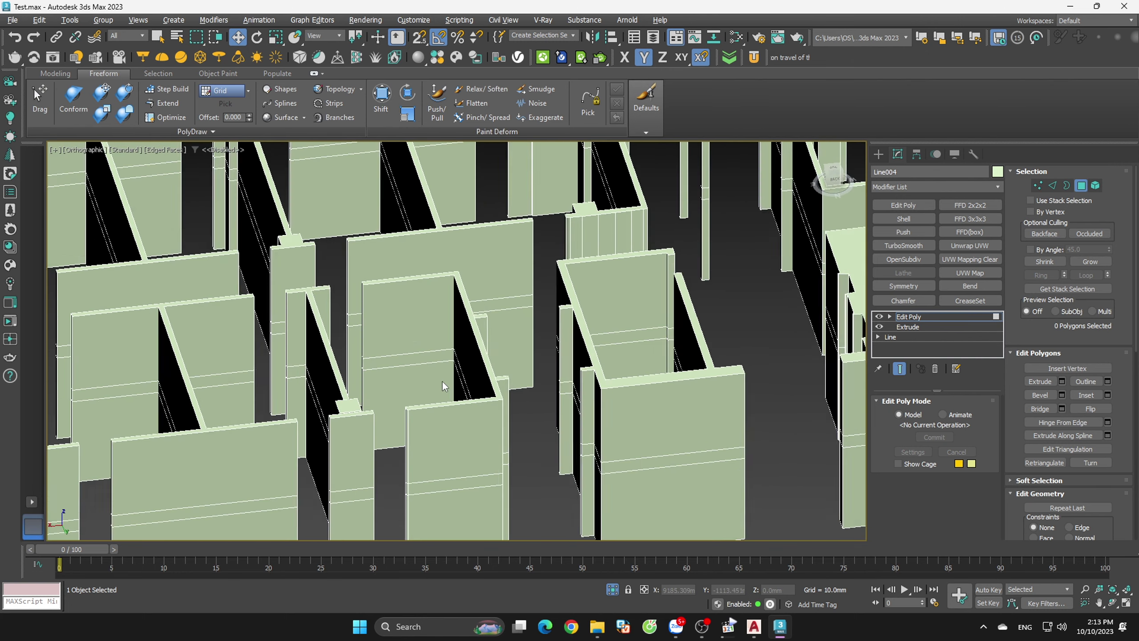
pyautogui.scroll(2, 445, 386)
pyautogui.scroll(2, 493, 368)
pyautogui.scroll(1, 538, 355)
pyautogui.click(577, 344)
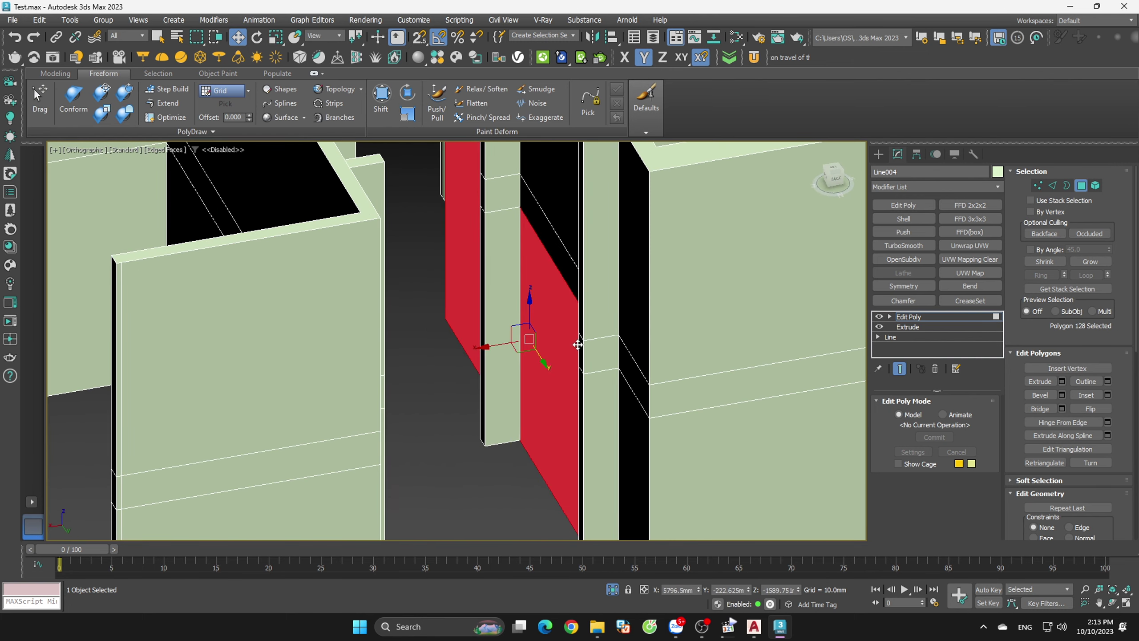
pyautogui.scroll(-2, 577, 344)
pyautogui.scroll(-5, 577, 344)
pyautogui.click(568, 425)
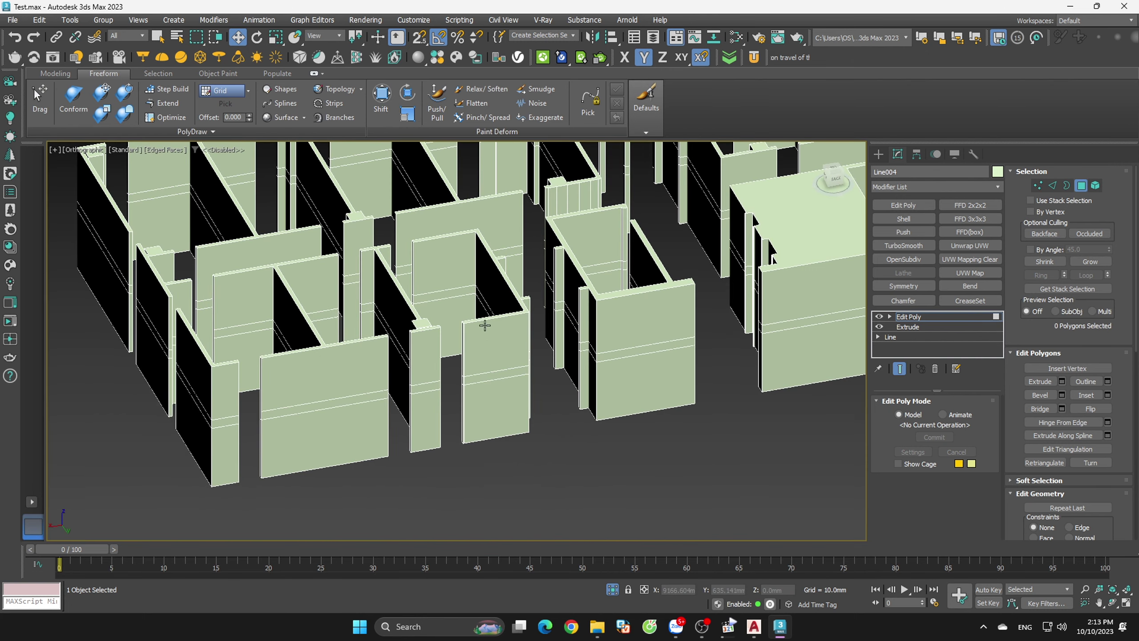
pyautogui.moveTo(485, 326)
pyautogui.keyDown('alt'); pyautogui.mouseDown(button='middle')
pyautogui.moveTo(563, 408)
pyautogui.moveTo(532, 411)
pyautogui.moveTo(589, 435)
pyautogui.moveTo(569, 452)
pyautogui.moveTo(566, 410)
pyautogui.moveTo(555, 416)
pyautogui.mouseUp(button='middle'); pyautogui.keyUp('alt')
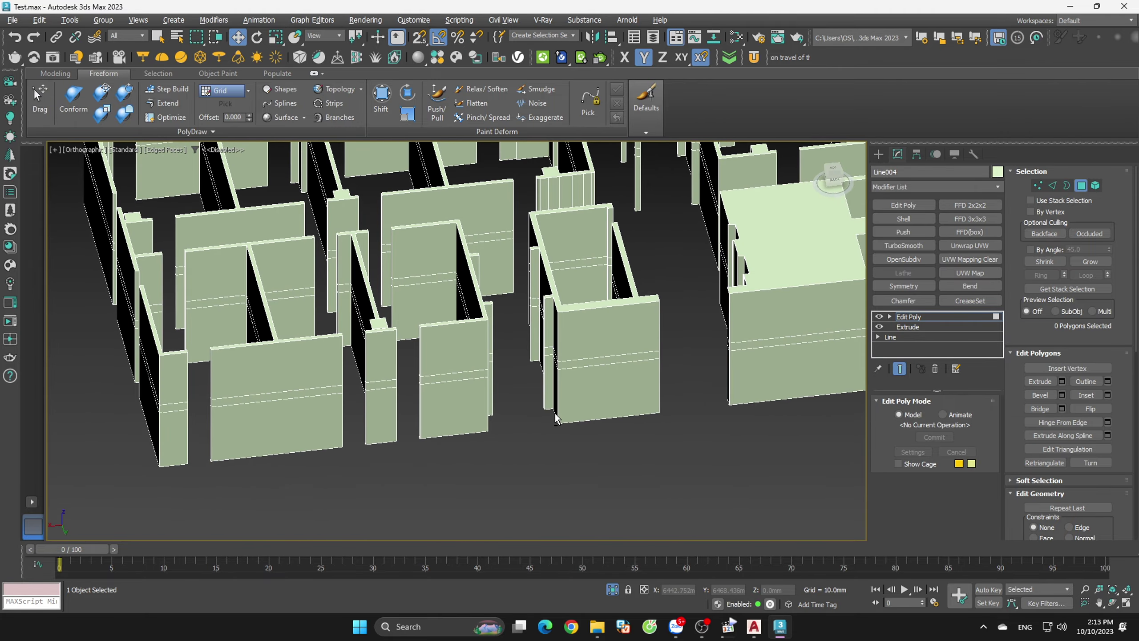
pyautogui.scroll(3, 555, 413)
pyautogui.scroll(2, 547, 350)
pyautogui.scroll(-5, 536, 279)
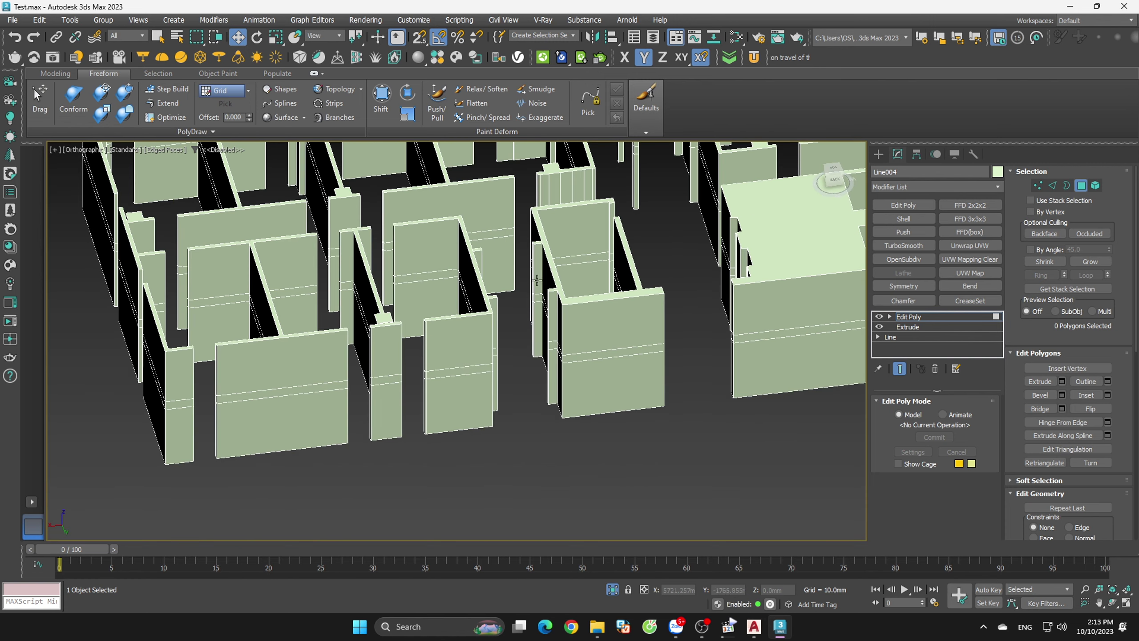
pyautogui.scroll(1, 467, 343)
pyautogui.scroll(4, 464, 355)
pyautogui.scroll(-3, 465, 344)
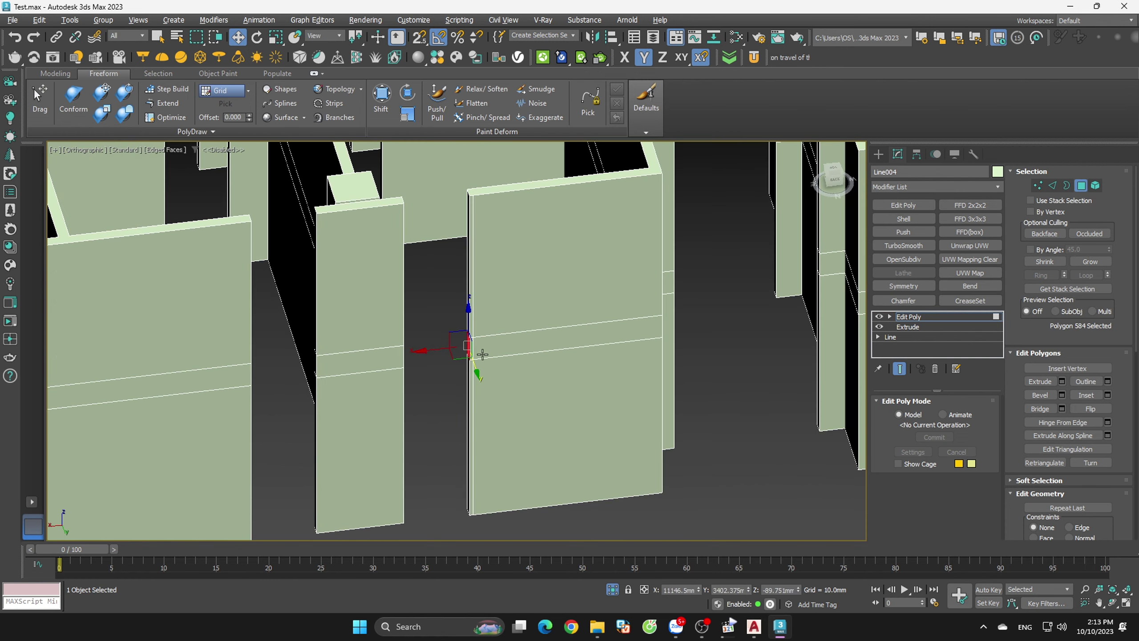
pyautogui.scroll(3, 472, 314)
pyautogui.keyDown('ctrl'); pyautogui.click(472, 314); pyautogui.keyUp('ctrl')
pyautogui.click(450, 303)
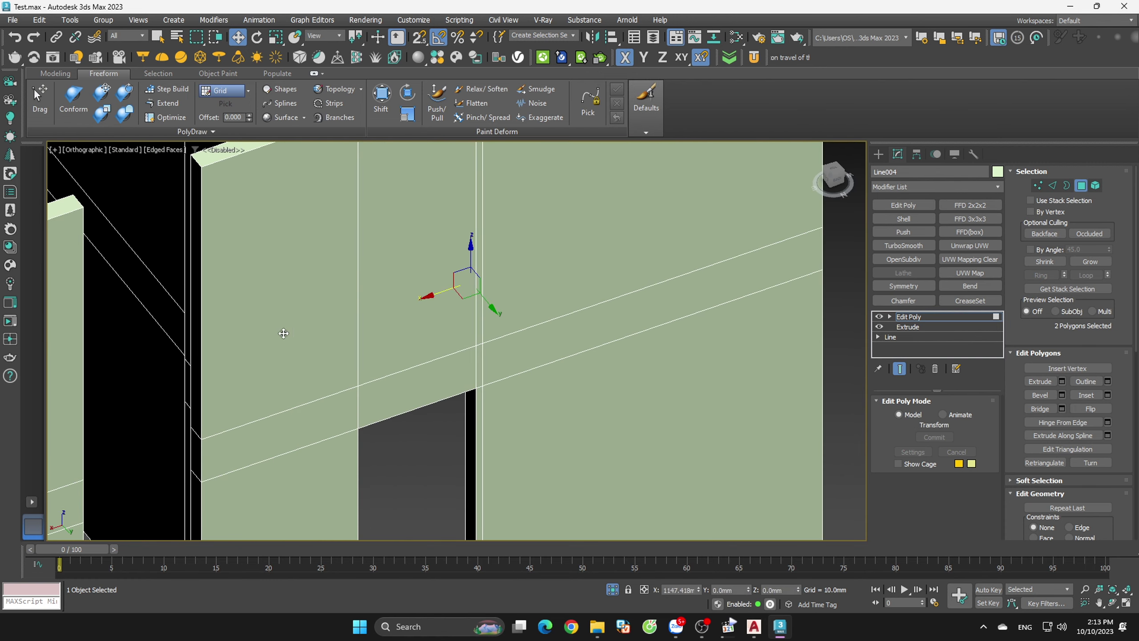
pyautogui.scroll(-3, 432, 345)
pyautogui.scroll(3, 432, 346)
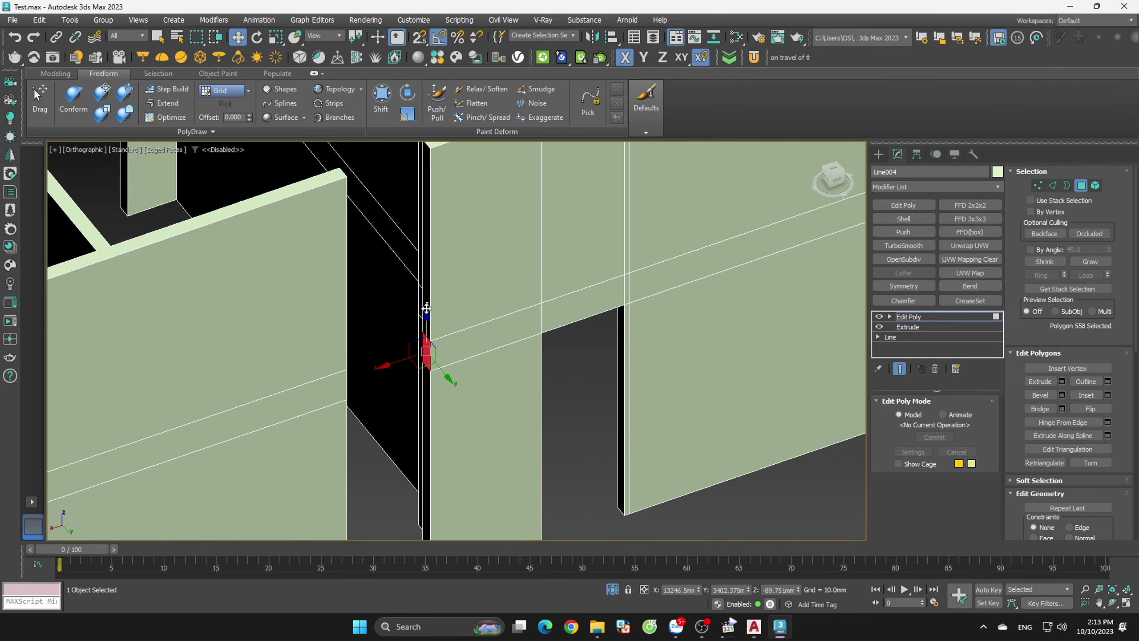
pyautogui.scroll(-2, 426, 314)
pyautogui.scroll(-4, 445, 377)
pyautogui.click(447, 404)
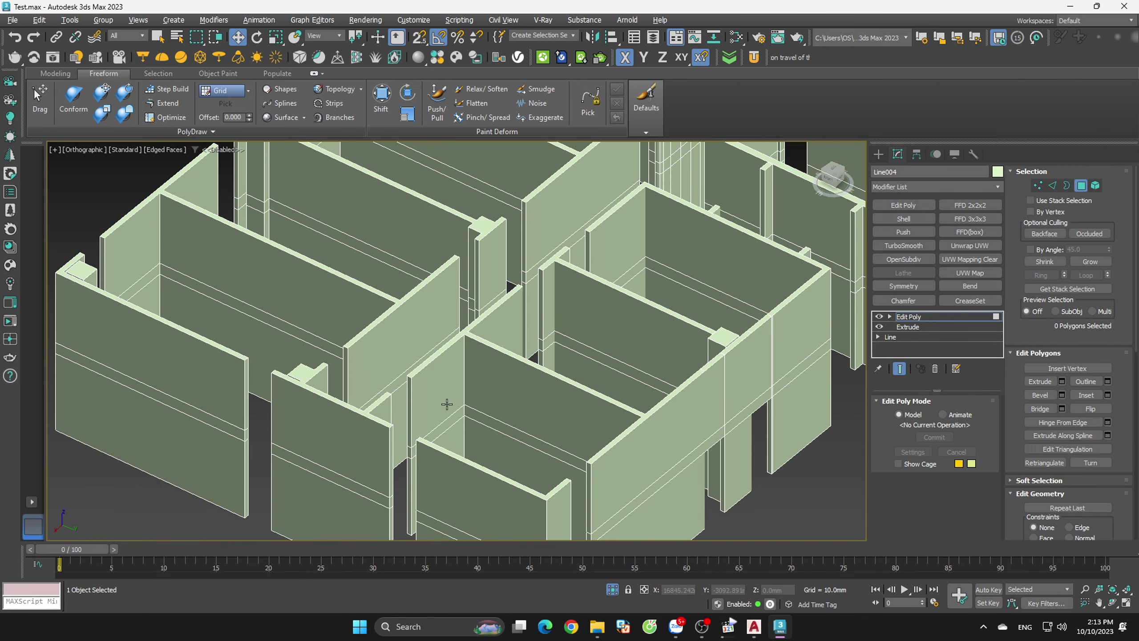
pyautogui.scroll(3, 447, 404)
pyautogui.scroll(3, 493, 390)
pyautogui.click(538, 381)
pyautogui.keyDown('ctrl'); pyautogui.click(538, 415); pyautogui.keyUp('ctrl')
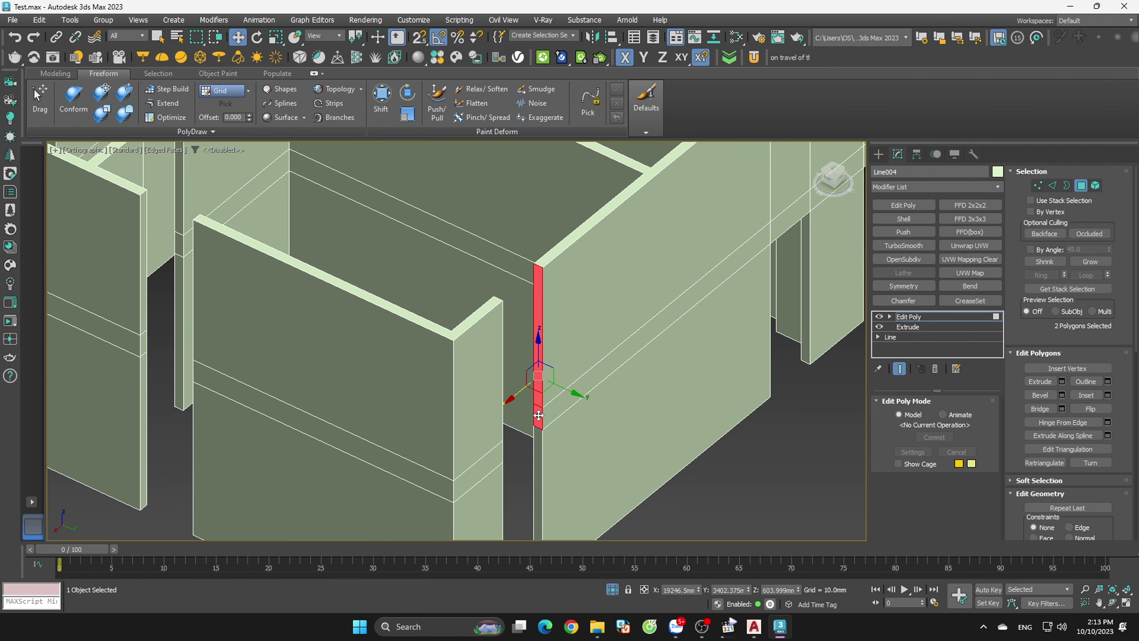
pyautogui.click(516, 395)
pyautogui.scroll(-4, 555, 432)
pyautogui.scroll(4, 331, 343)
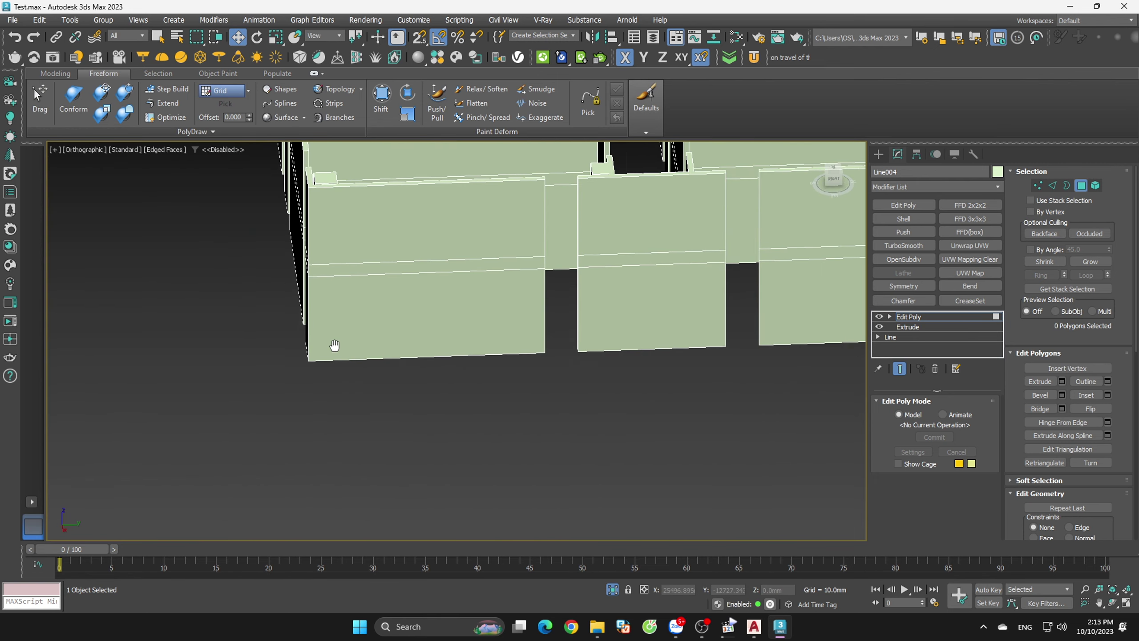
pyautogui.scroll(-3, 641, 367)
pyautogui.scroll(4, 584, 321)
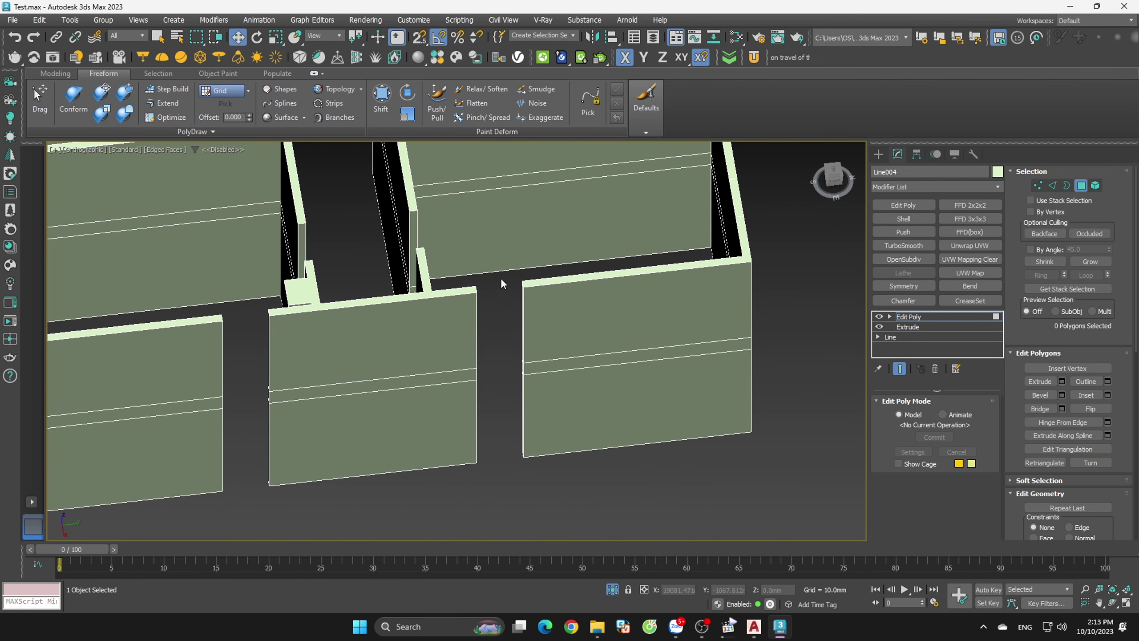
pyautogui.click(522, 314)
pyautogui.scroll(3, 534, 332)
pyautogui.click(538, 406)
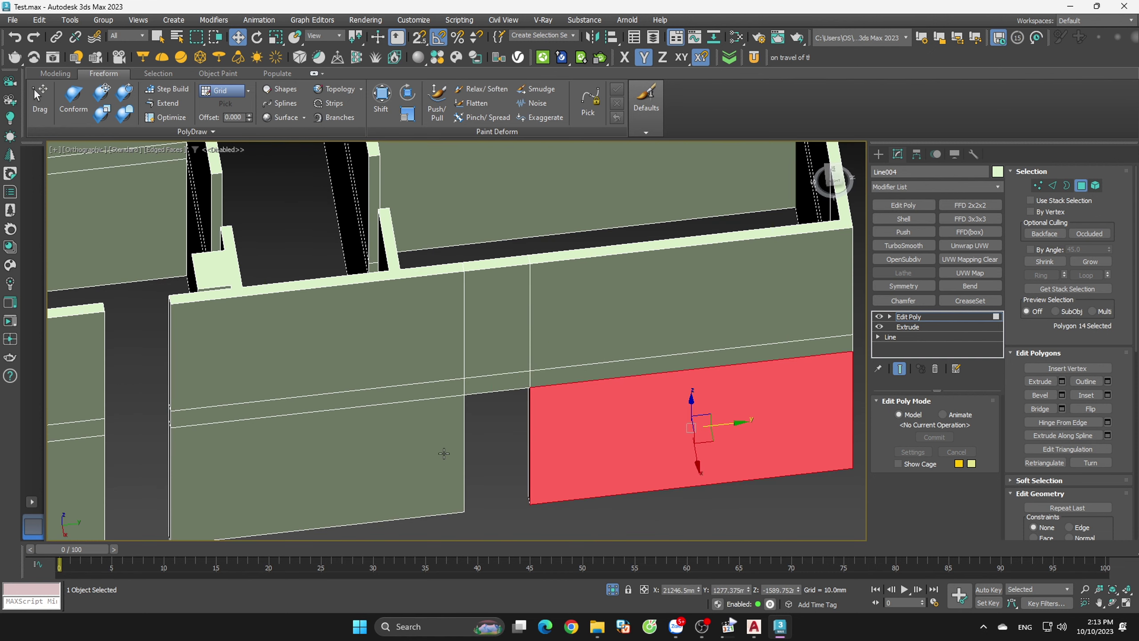
pyautogui.moveTo(444, 453); pyautogui.dragTo(613, 409, button='middle')
pyautogui.click(321, 265)
pyautogui.moveTo(366, 398); pyautogui.dragTo(365, 399)
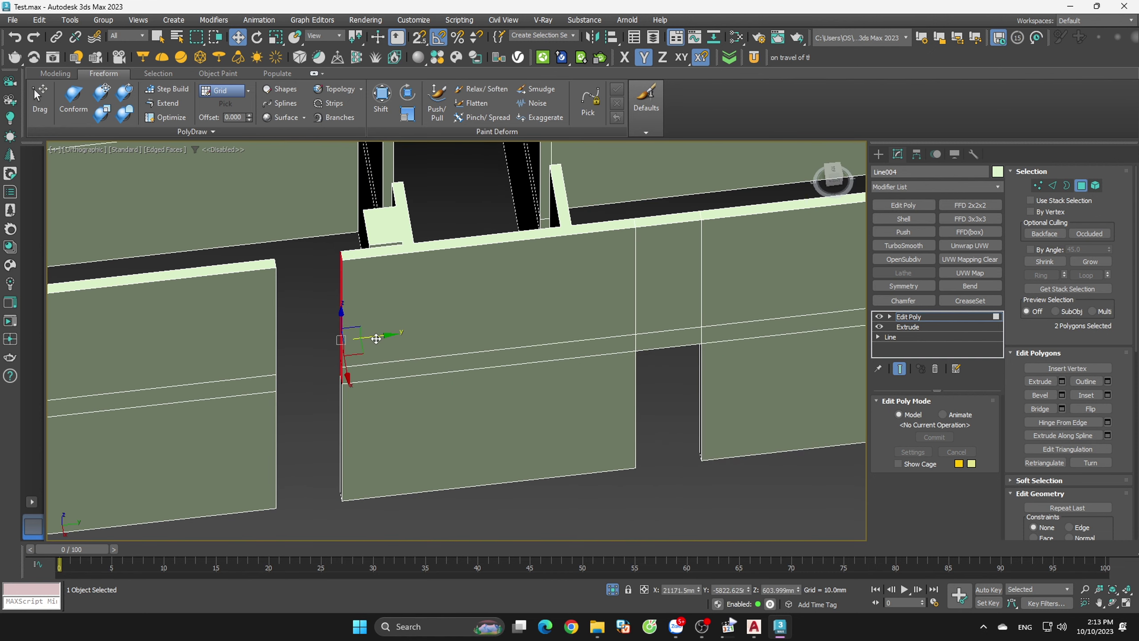
pyautogui.click(484, 516)
pyautogui.scroll(-3, 485, 439)
pyautogui.moveTo(450, 452)
pyautogui.keyDown('alt'); pyautogui.mouseDown(button='middle')
pyautogui.moveTo(482, 471)
pyautogui.moveTo(638, 469)
pyautogui.mouseUp(button='middle'); pyautogui.keyUp('alt')
pyautogui.scroll(3, 577, 289)
pyautogui.scroll(-5, 566, 349)
pyautogui.scroll(5, 771, 303)
# - Bridge the door gap between the middle and right wall blocks
pyautogui.scroll(3, 771, 304)
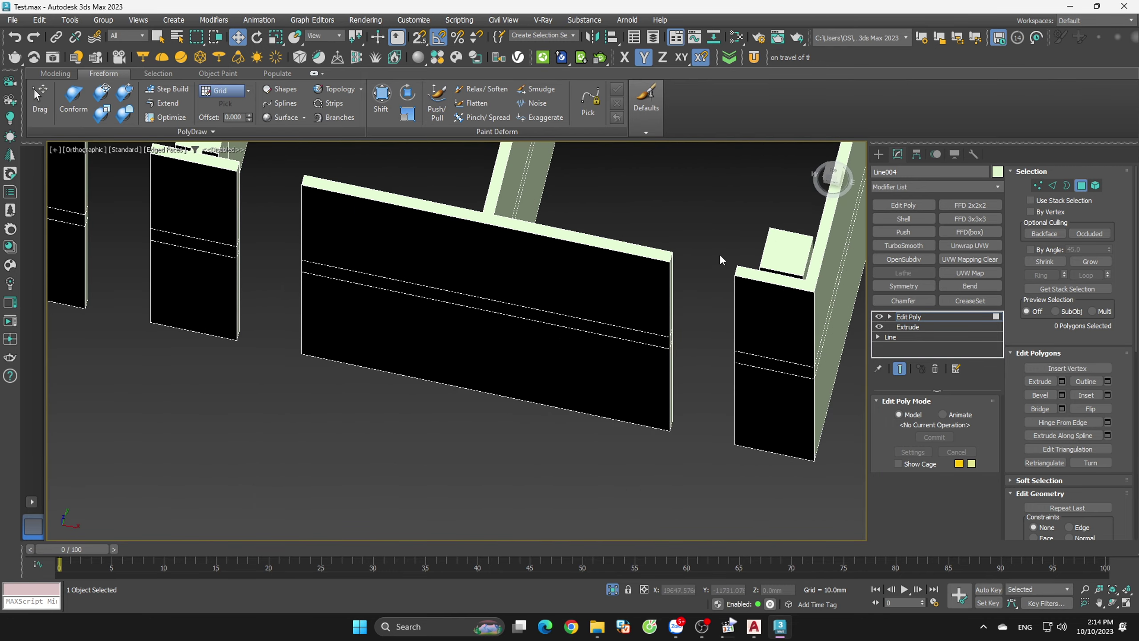
pyautogui.click(671, 365)
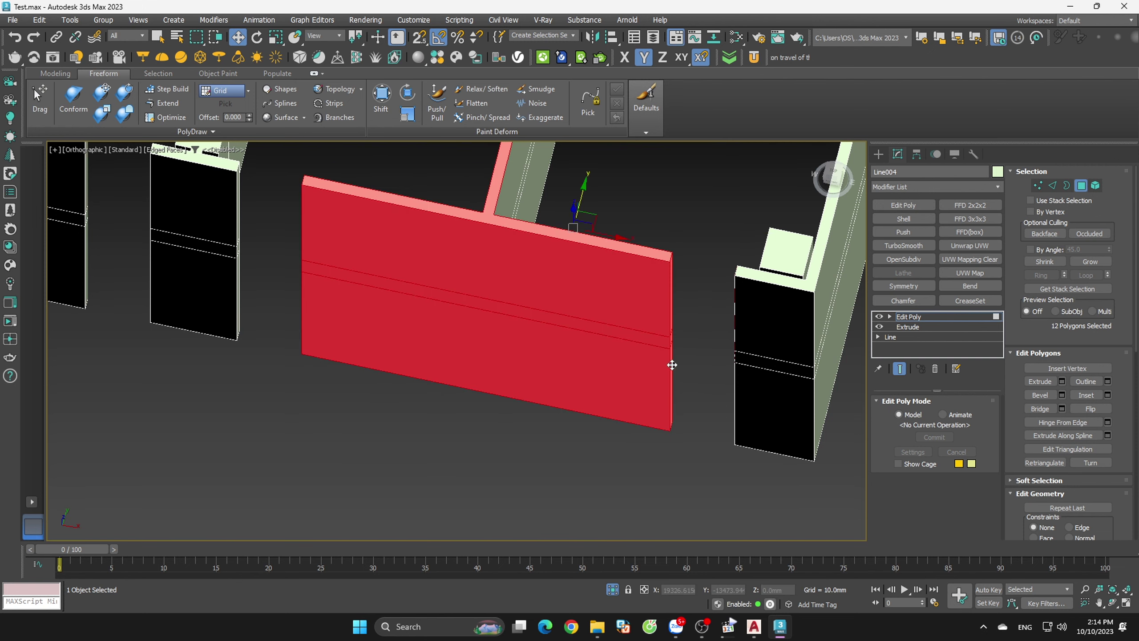
pyautogui.click(688, 254)
pyautogui.moveTo(752, 391); pyautogui.dragTo(749, 388)
pyautogui.scroll(-3, 747, 387)
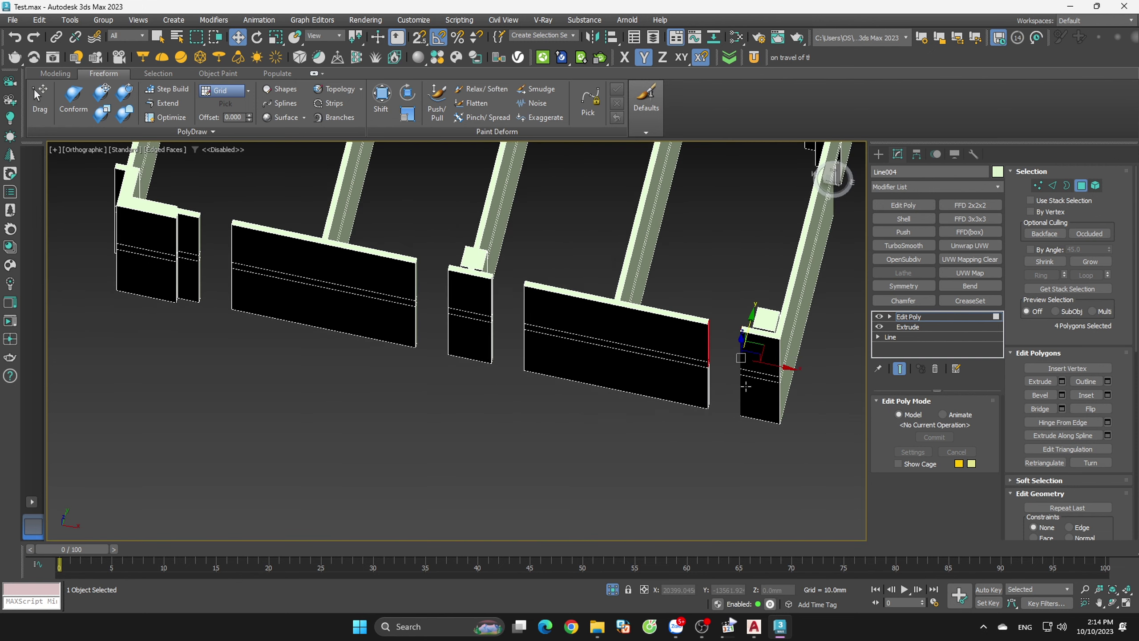
pyautogui.hotkey('shift', 'z')
pyautogui.scroll(4, 470, 313)
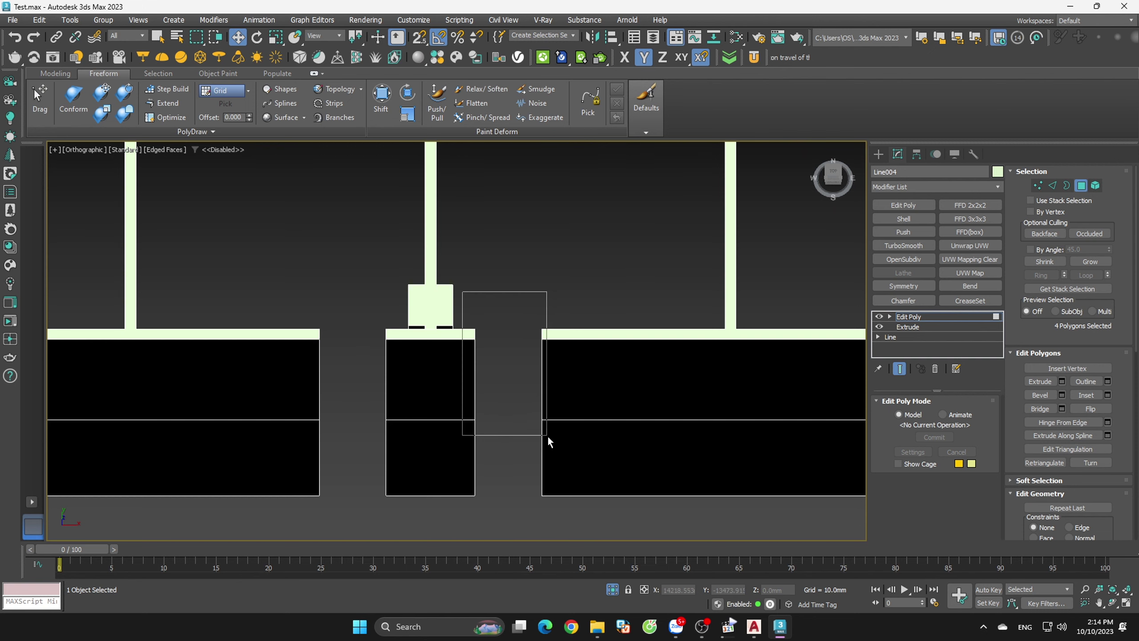
pyautogui.moveTo(549, 438); pyautogui.dragTo(550, 441)
pyautogui.click(1040, 409)
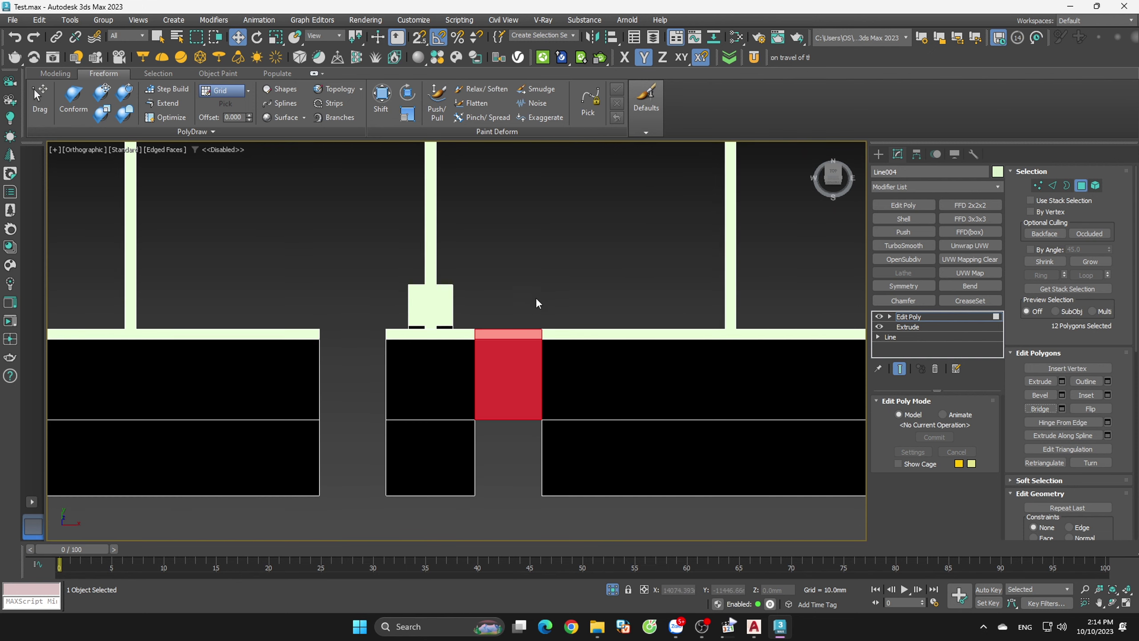
# - Bridge faces across the next door opening, then undo the unwanted bridge
pyautogui.scroll(-3, 529, 389)
pyautogui.scroll(3, 456, 307)
pyautogui.moveTo(428, 284); pyautogui.dragTo(565, 439)
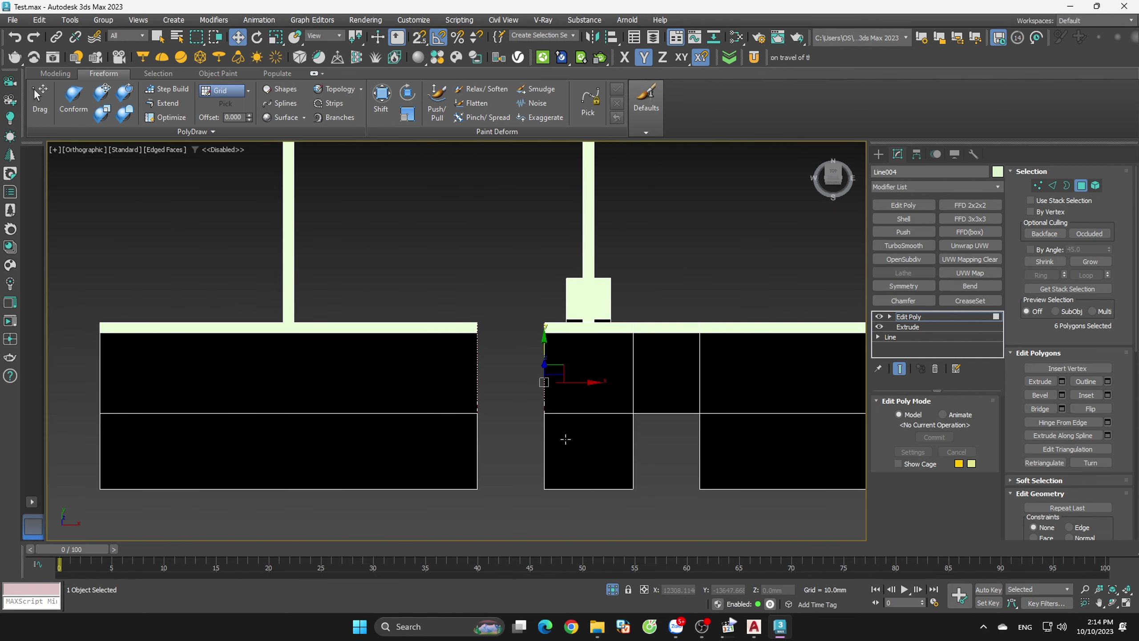
pyautogui.scroll(-4, 566, 442)
pyautogui.scroll(2, 314, 354)
pyautogui.keyDown('ctrl'); pyautogui.moveTo(375, 431); pyautogui.dragTo(376, 432); pyautogui.keyUp('ctrl')
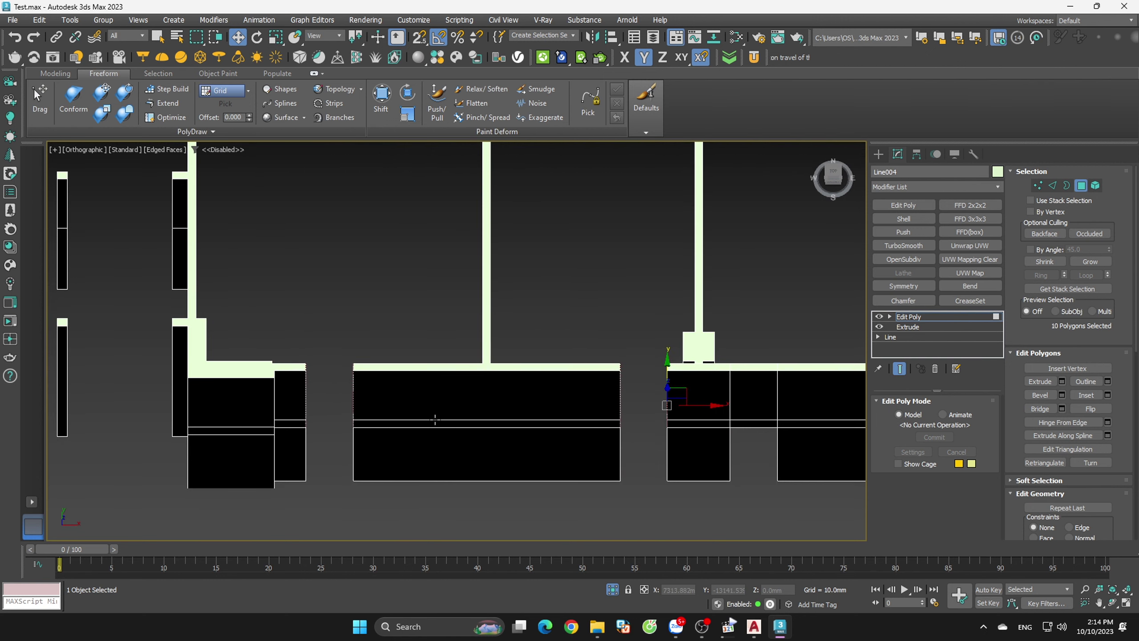
pyautogui.click(1042, 407)
pyautogui.click(617, 299)
pyautogui.hotkey('ctrl', 'z')
pyautogui.hotkey('ctrl', 'z')
# - Cap that opening and the left door opening with bridged lintel faces
pyautogui.moveTo(579, 332)
pyautogui.mouseDown()
pyautogui.moveTo(644, 424)
pyautogui.moveTo(677, 444)
pyautogui.mouseUp()
pyautogui.click(1039, 408)
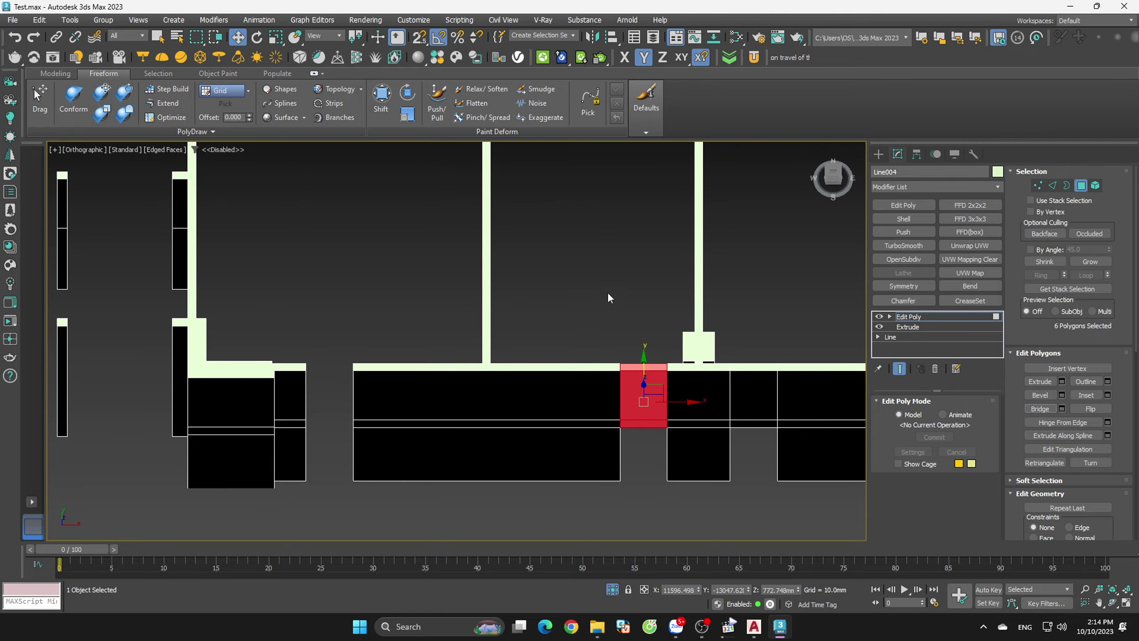
pyautogui.click(611, 297)
pyautogui.moveTo(307, 356); pyautogui.dragTo(395, 436)
pyautogui.click(1039, 409)
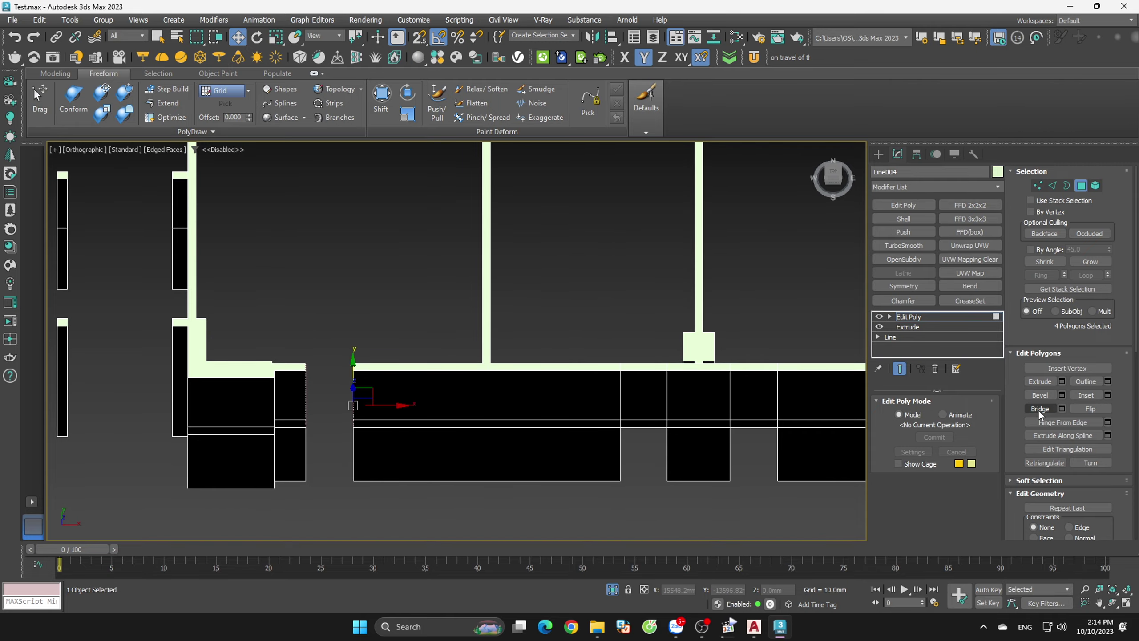
pyautogui.click(450, 278)
# - Bridge the thin wall end face to the neighbouring pillar face
pyautogui.moveTo(450, 278)
pyautogui.keyDown('alt'); pyautogui.mouseDown(button='middle')
pyautogui.moveTo(476, 395)
pyautogui.moveTo(508, 407)
pyautogui.moveTo(486, 367)
pyautogui.moveTo(468, 375)
pyautogui.mouseUp(button='middle'); pyautogui.keyUp('alt')
pyautogui.scroll(5, 332, 288)
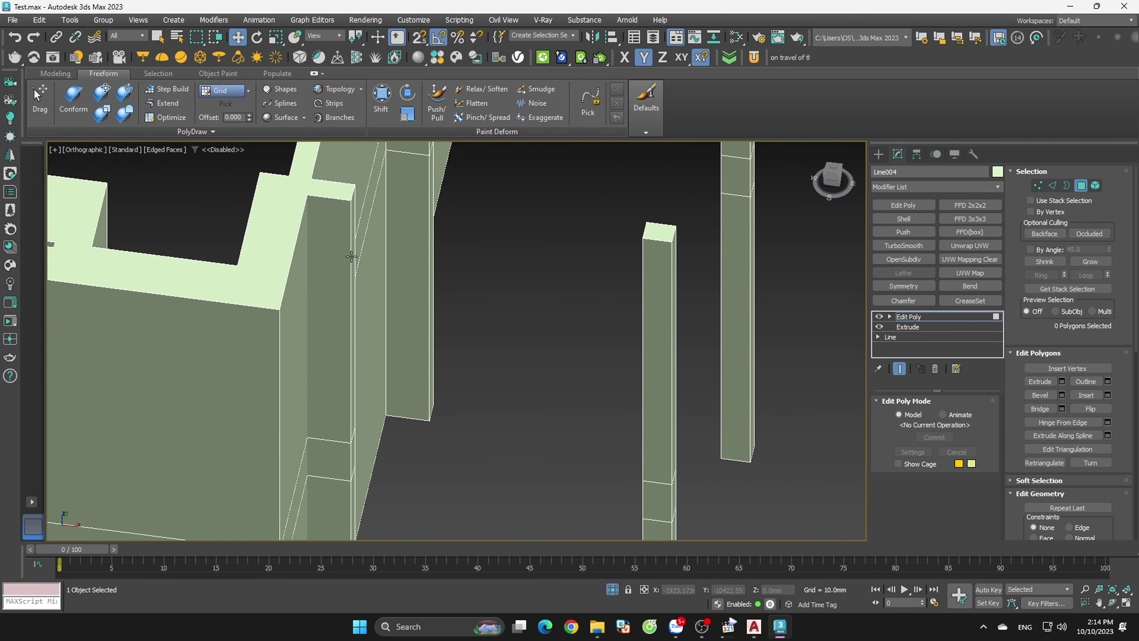
pyautogui.click(353, 236)
pyautogui.scroll(-3, 415, 280)
pyautogui.keyDown('alt'); pyautogui.moveTo(415, 279); pyautogui.dragTo(474, 264, button='middle'); pyautogui.keyUp('alt')
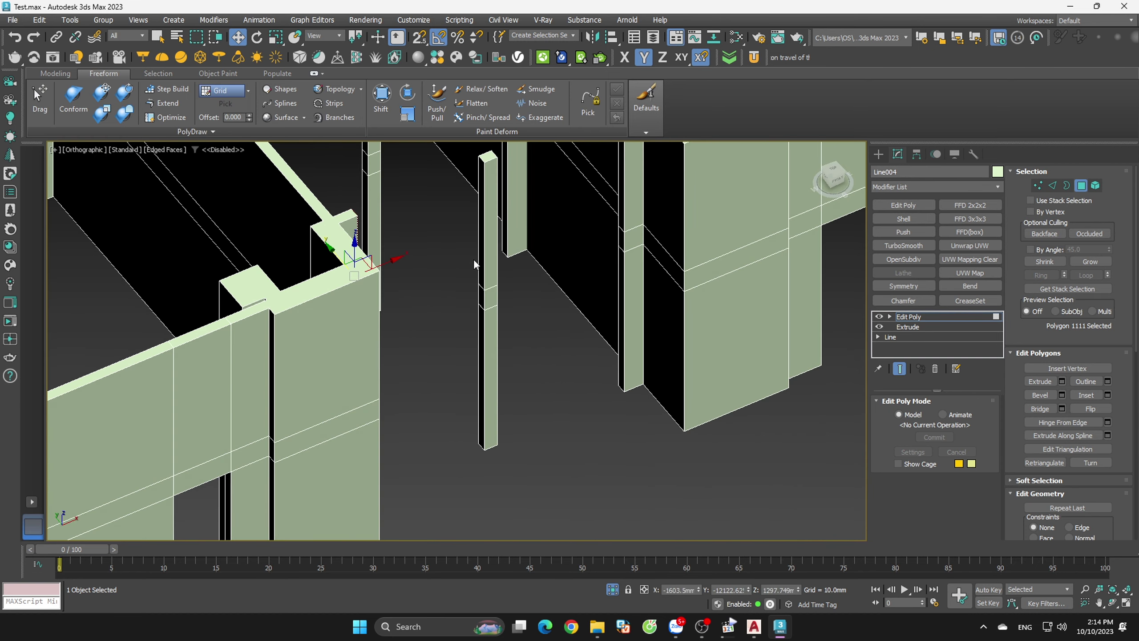
pyautogui.keyDown('ctrl'); pyautogui.click(481, 230); pyautogui.keyUp('ctrl')
pyautogui.moveTo(625, 284); pyautogui.dragTo(658, 366, button='middle')
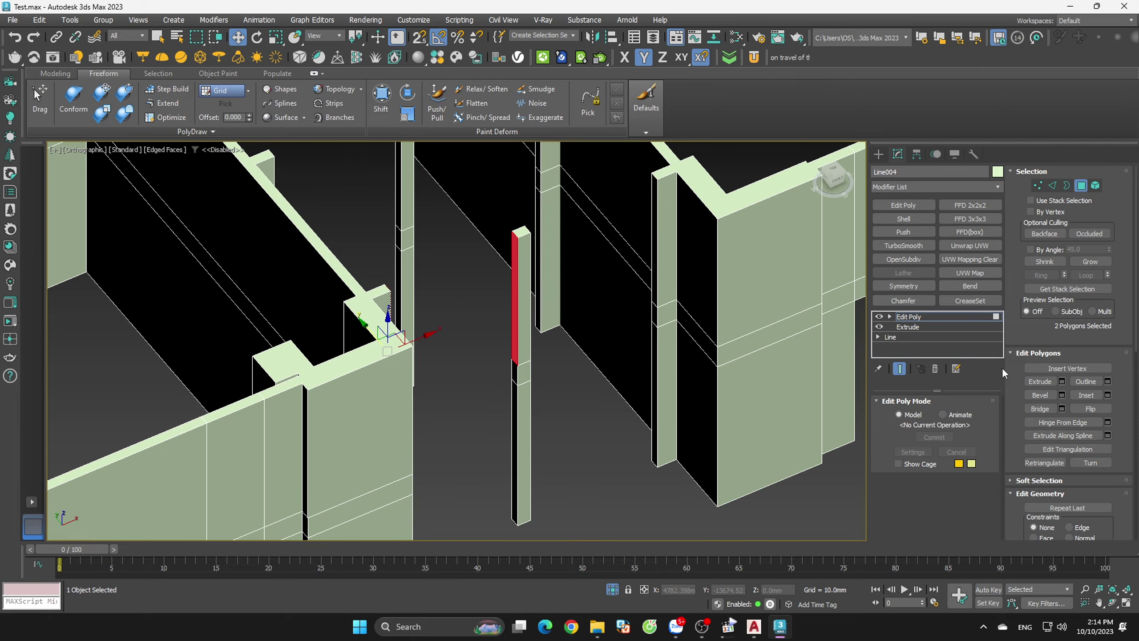
pyautogui.click(1032, 410)
# - Bridge a second pillar face to the thin wall edge and clear the selection
pyautogui.click(656, 257)
pyautogui.scroll(-3, 656, 257)
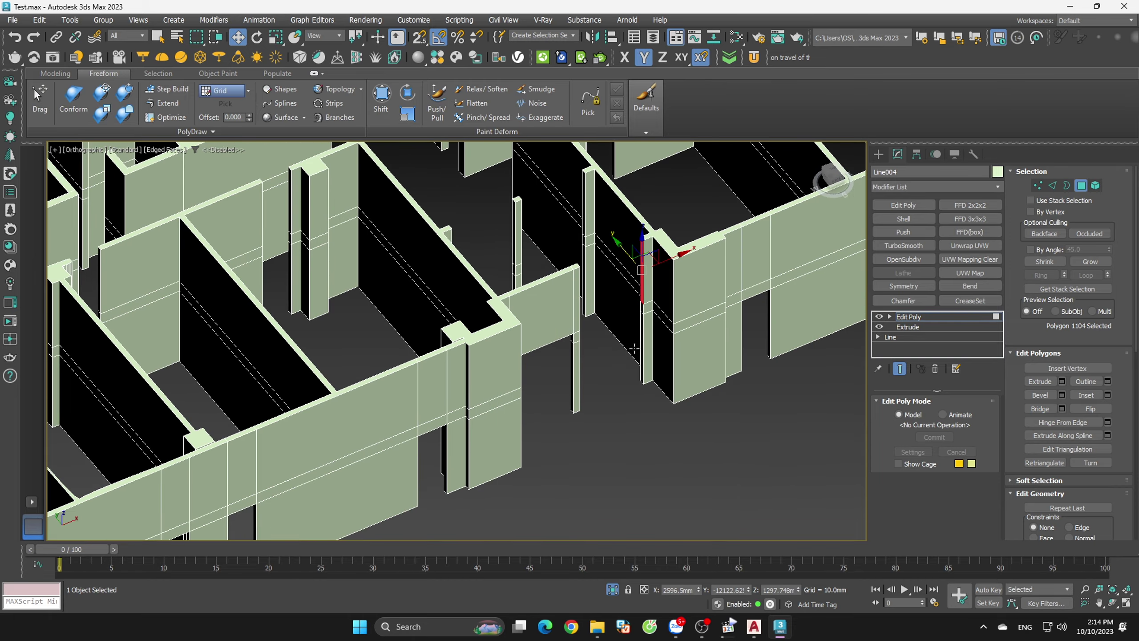
pyautogui.moveTo(655, 256)
pyautogui.keyDown('alt'); pyautogui.mouseDown(button='middle')
pyautogui.moveTo(606, 309)
pyautogui.moveTo(581, 287)
pyautogui.moveTo(574, 315)
pyautogui.moveTo(590, 243)
pyautogui.mouseUp(button='middle'); pyautogui.keyUp('alt')
pyautogui.scroll(2, 606, 309)
pyautogui.scroll(3, 589, 243)
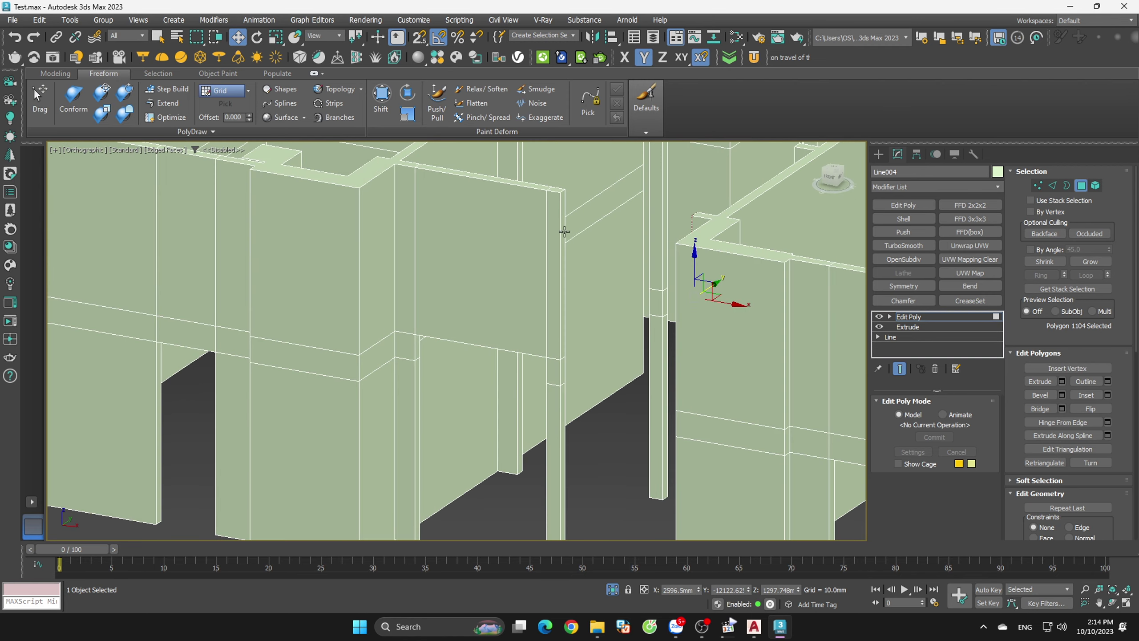
pyautogui.keyDown('ctrl'); pyautogui.click(562, 234); pyautogui.keyUp('ctrl')
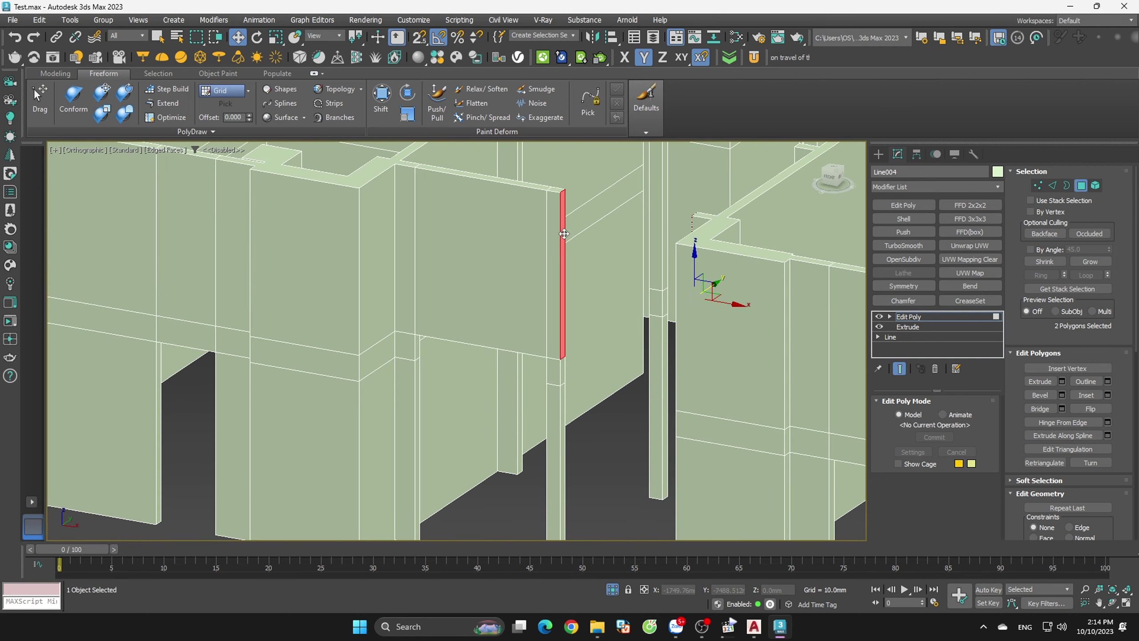
pyautogui.click(1039, 409)
pyautogui.scroll(-5, 670, 372)
pyautogui.moveTo(670, 371)
pyautogui.keyDown('alt'); pyautogui.mouseDown(button='middle')
pyautogui.moveTo(547, 228)
pyautogui.moveTo(526, 362)
pyautogui.moveTo(537, 395)
pyautogui.moveTo(536, 357)
pyautogui.moveTo(870, 298)
pyautogui.mouseUp(button='middle'); pyautogui.keyUp('alt')
pyautogui.click(547, 229)
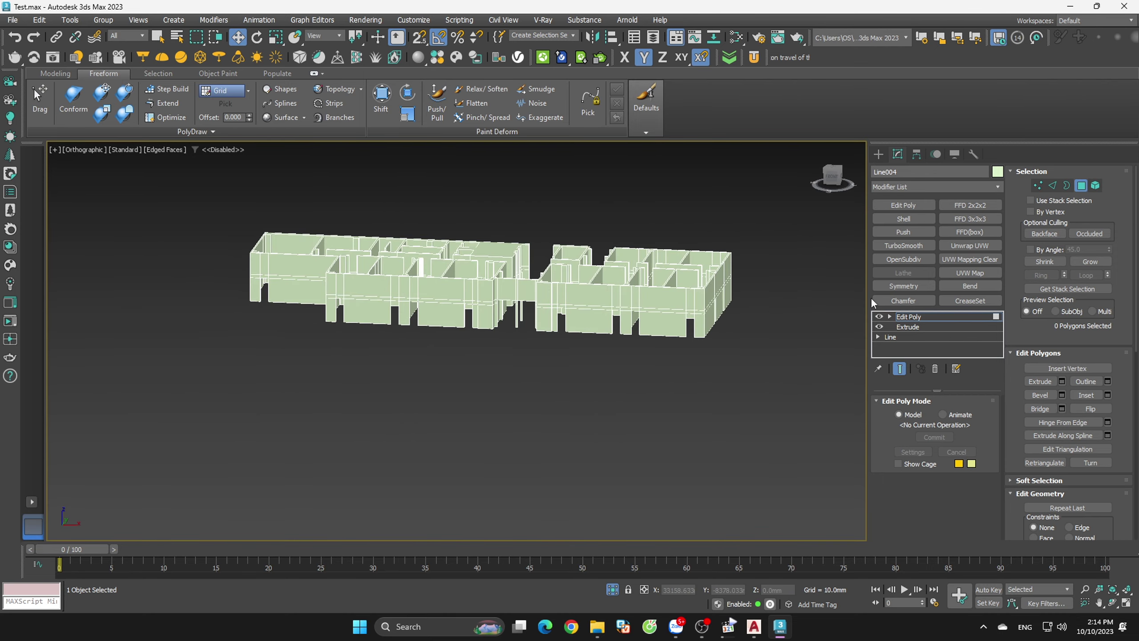
# - Exit polygon mode on Line004, check the Front view, enable snaps, and deselect the walls
pyautogui.click(1081, 186)
pyautogui.click(832, 177)
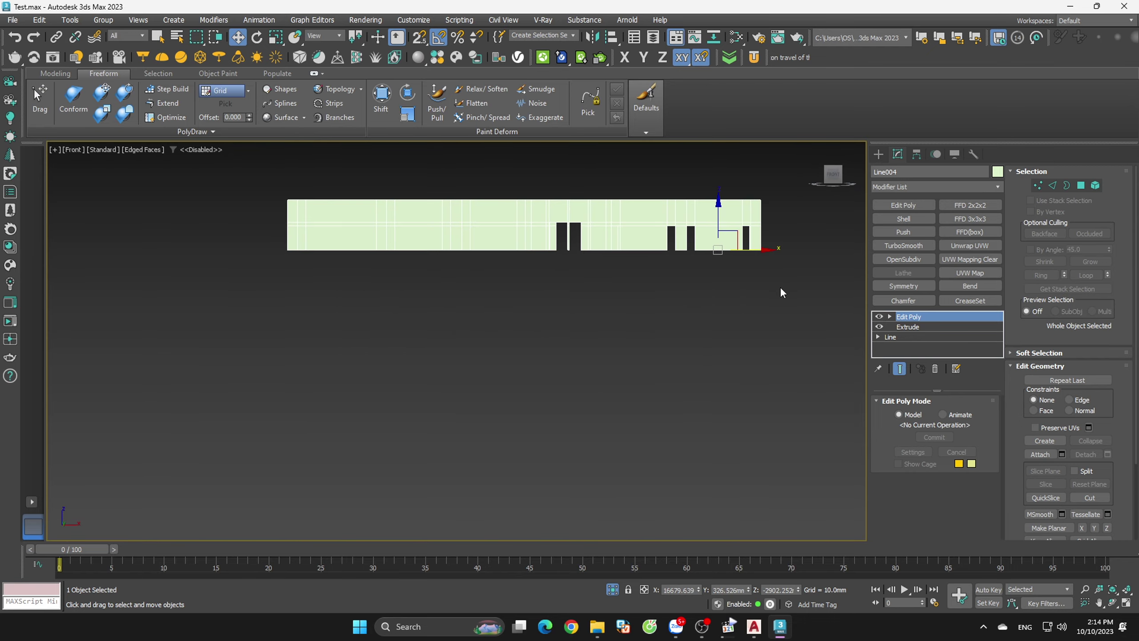
pyautogui.scroll(3, 671, 199)
pyautogui.press('s')
pyautogui.scroll(-2, 717, 249)
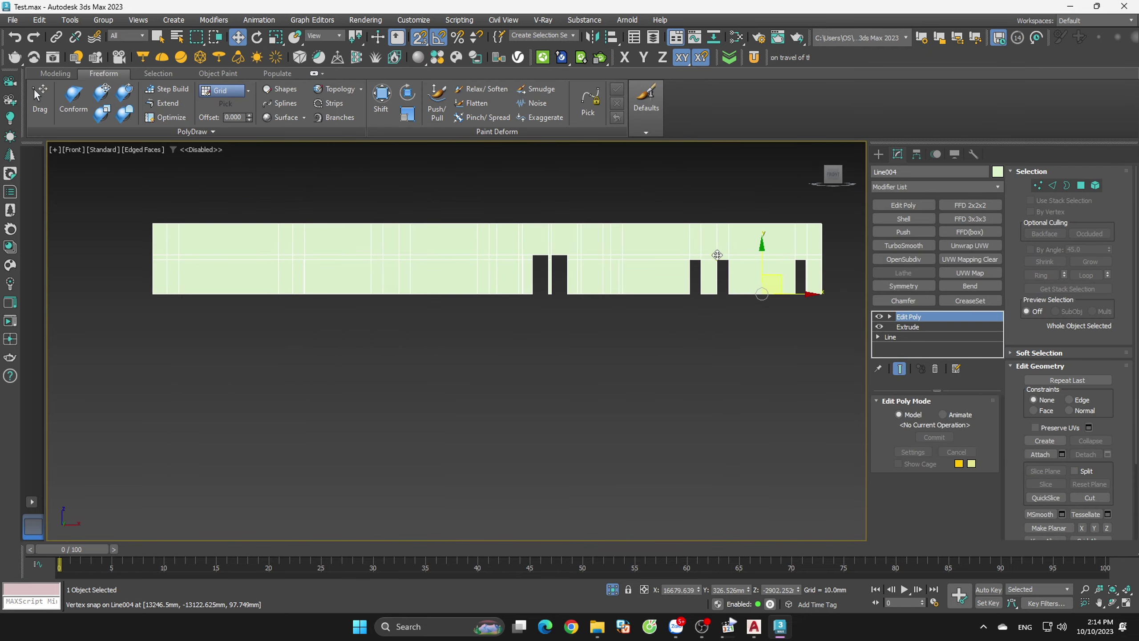
pyautogui.moveTo(496, 419)
pyautogui.keyDown('alt'); pyautogui.mouseDown(button='middle')
pyautogui.moveTo(512, 419)
pyautogui.moveTo(533, 448)
pyautogui.mouseUp(button='middle'); pyautogui.keyUp('alt')
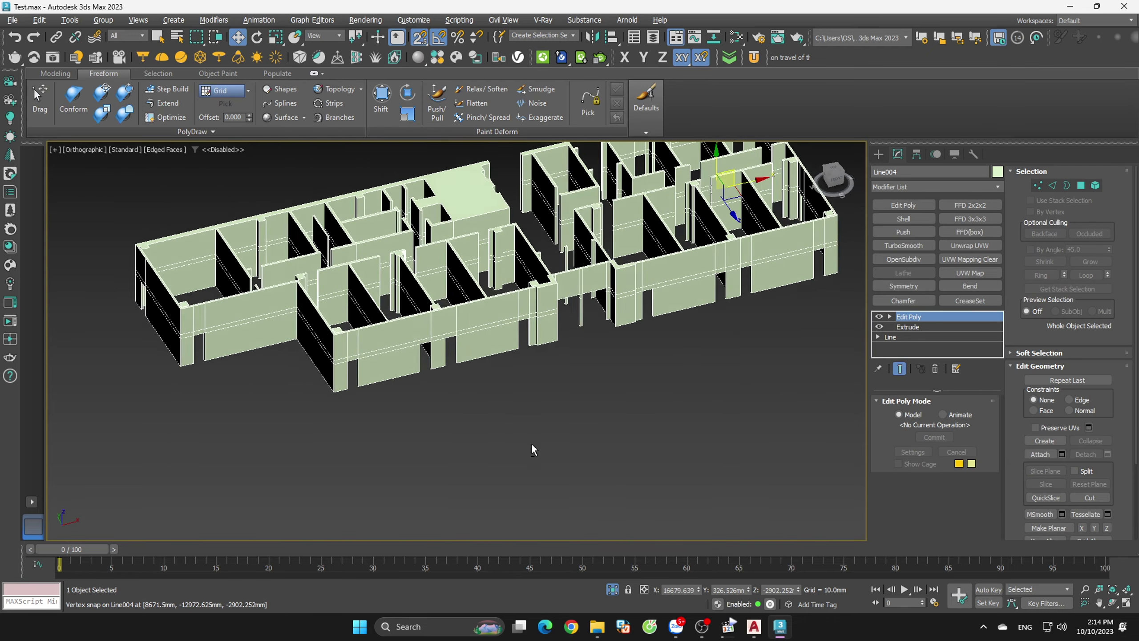
pyautogui.click(534, 447)
pyautogui.scroll(3, 505, 315)
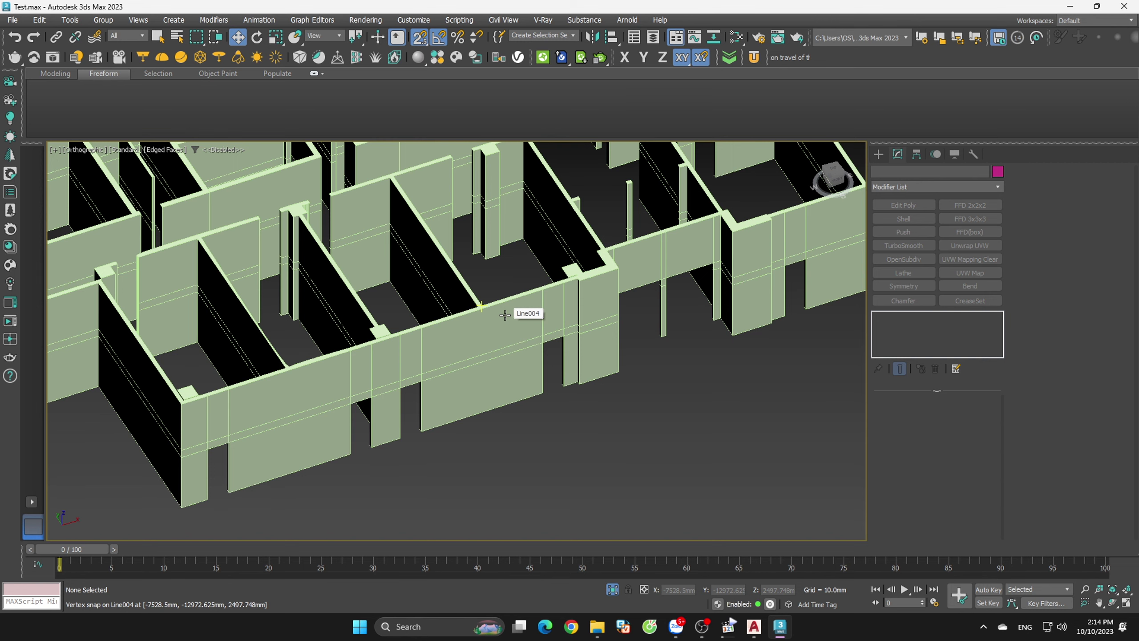
# - Switch to Top view and save Test.max over its older-version file
pyautogui.scroll(-5, 503, 316)
pyautogui.press('t')
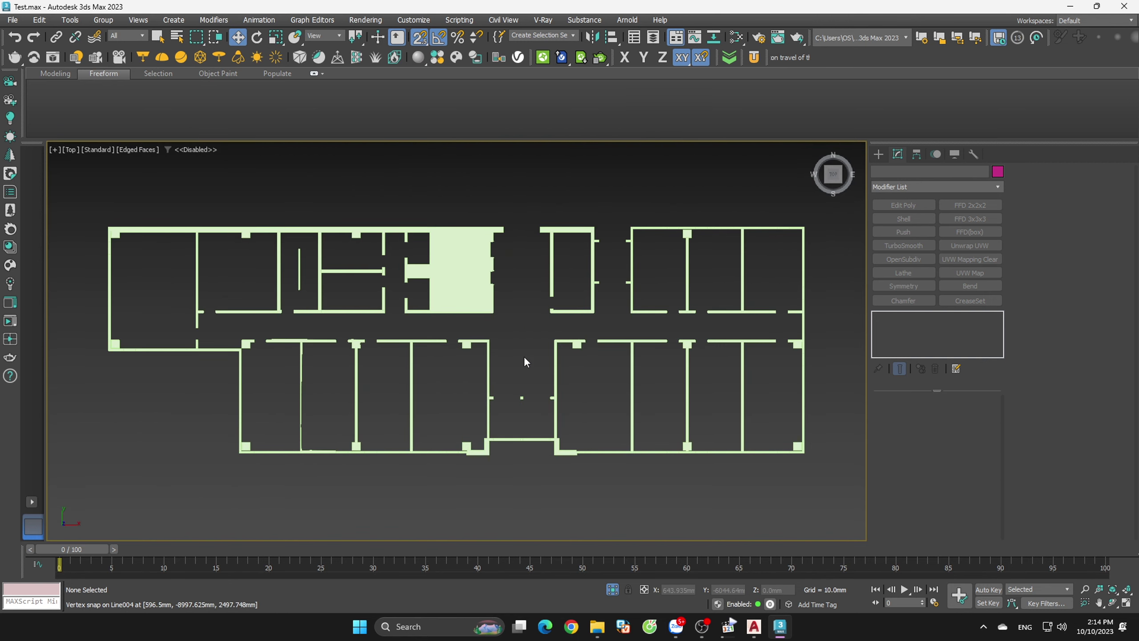
pyautogui.hotkey('ctrl', 's')
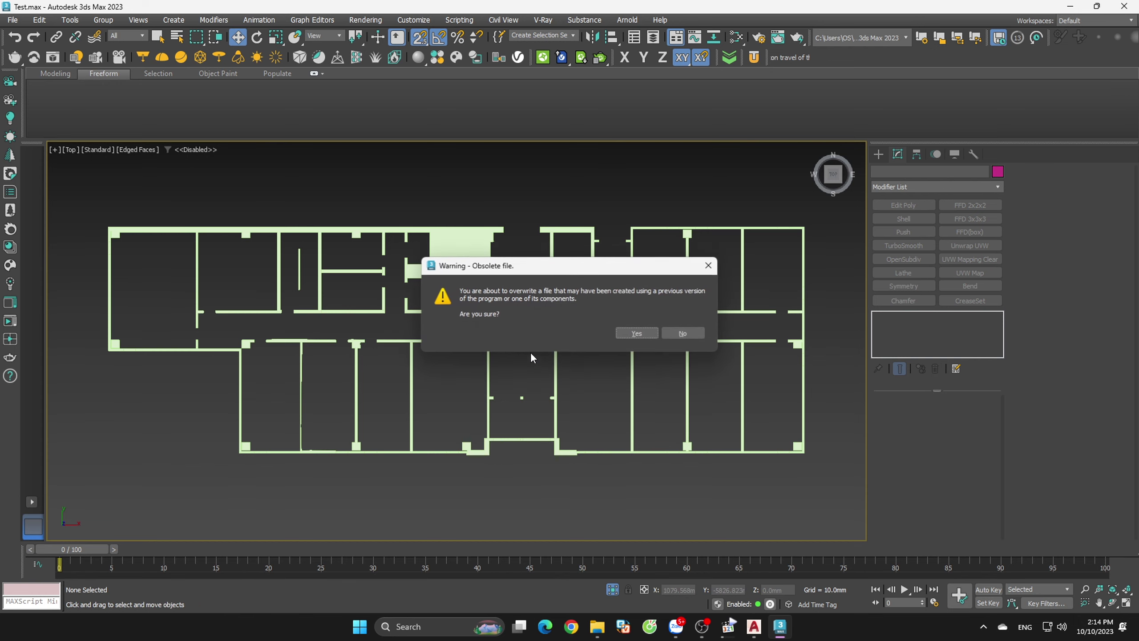
pyautogui.click(646, 334)
pyautogui.scroll(5, 527, 244)
# - Start a Line spline snapped to the plan's top-left, top-right and bottom-right corners
pyautogui.scroll(-5, 546, 199)
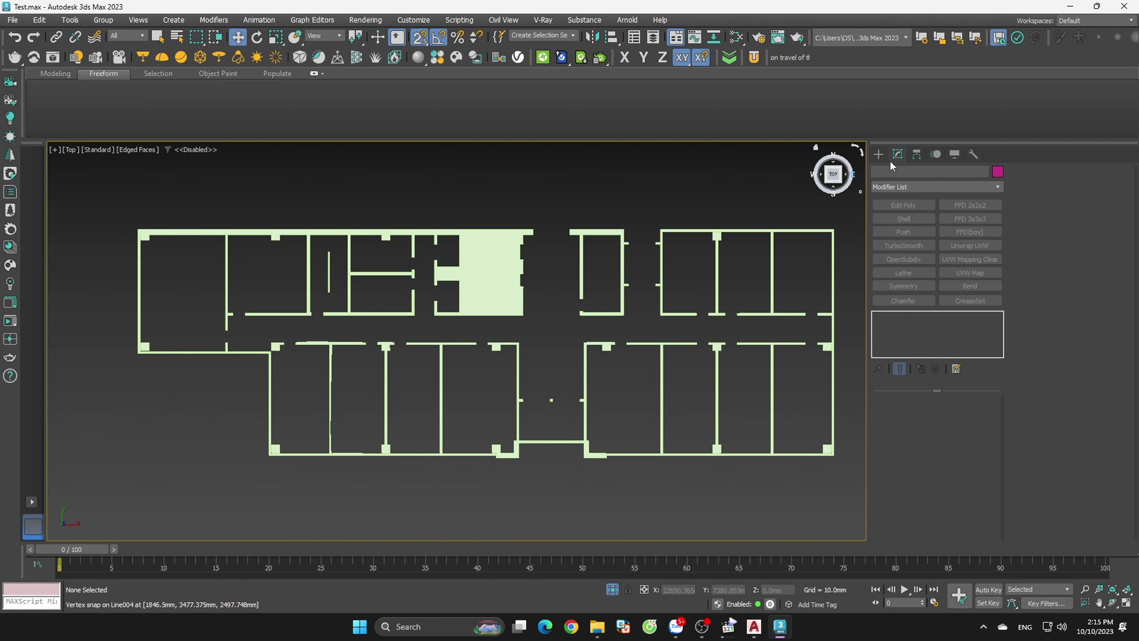
pyautogui.click(878, 154)
pyautogui.click(893, 174)
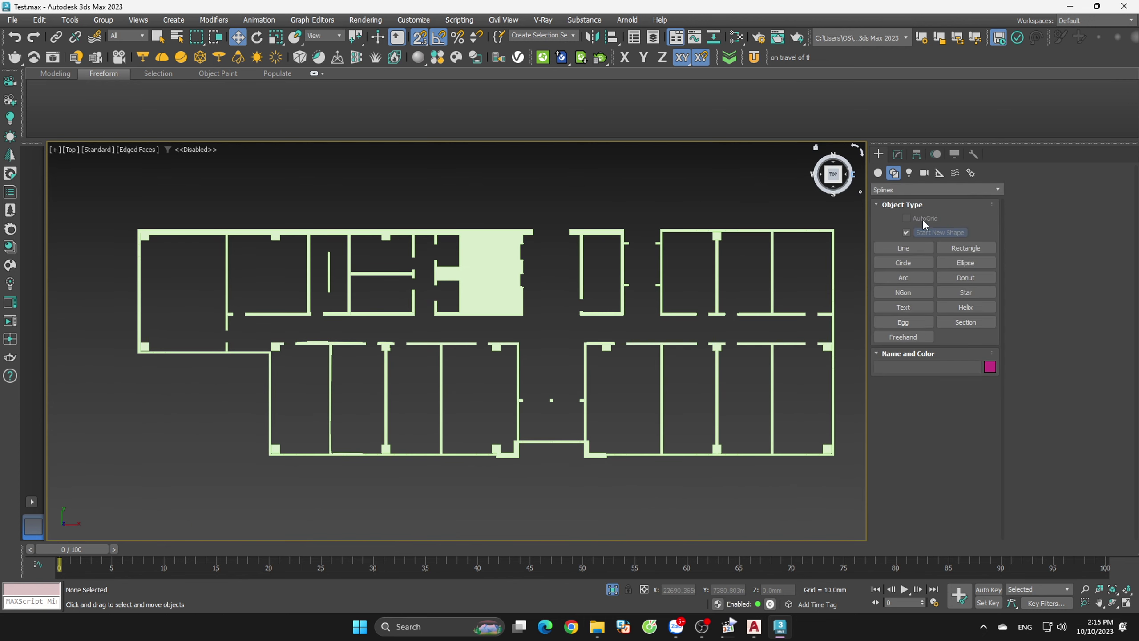
pyautogui.click(911, 247)
pyautogui.scroll(-3, 606, 198)
pyautogui.scroll(3, 394, 199)
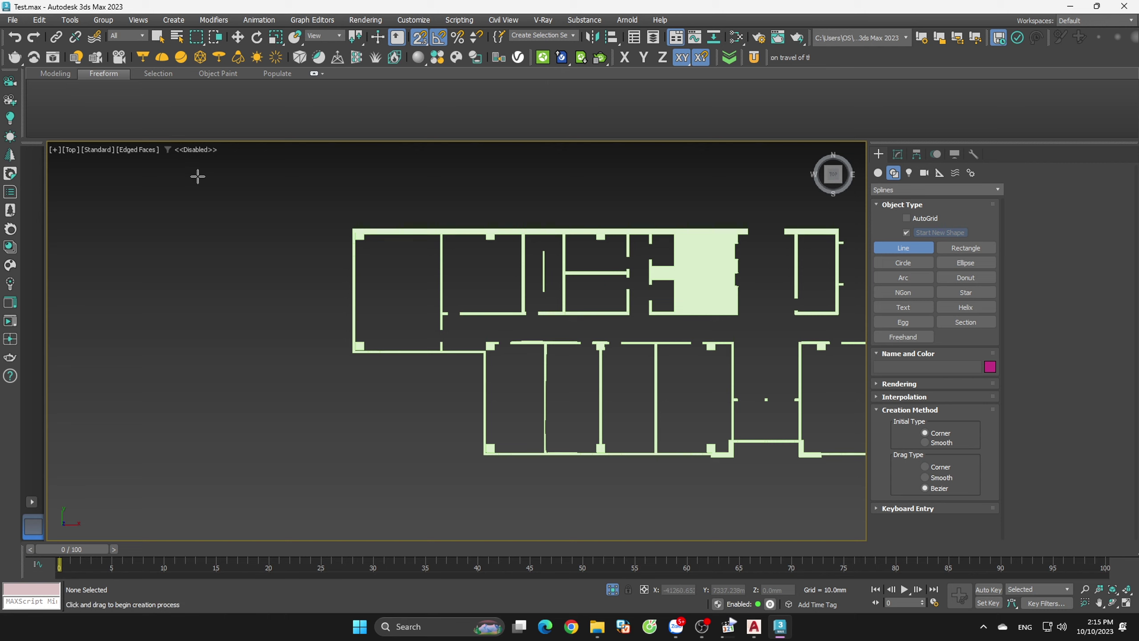
pyautogui.scroll(4, 357, 216)
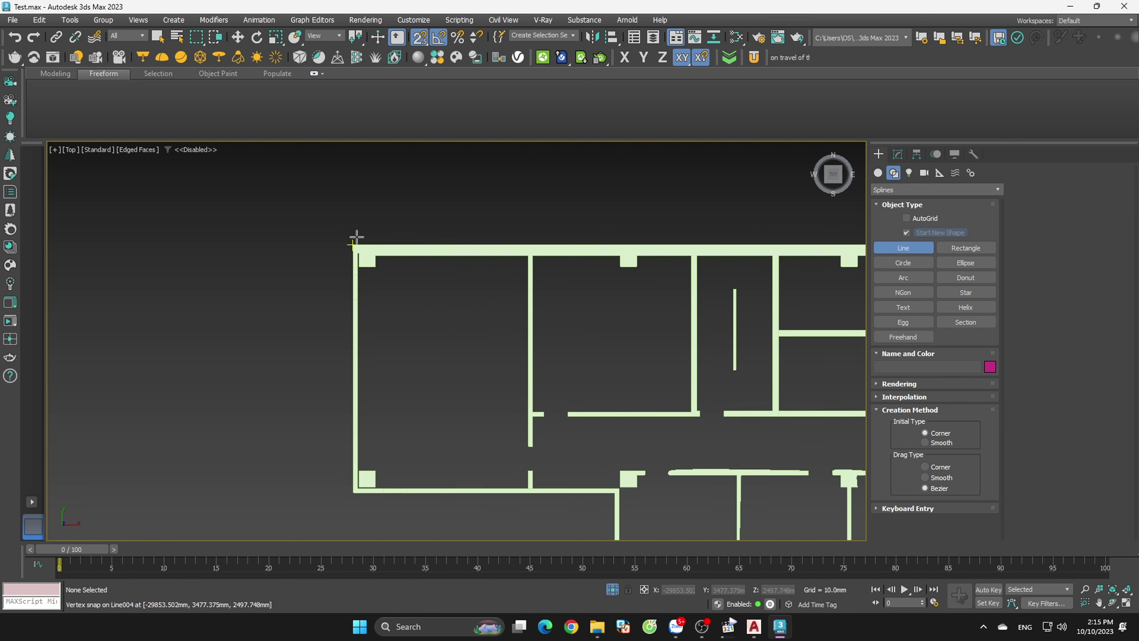
pyautogui.click(356, 237)
pyautogui.scroll(-4, 239, 224)
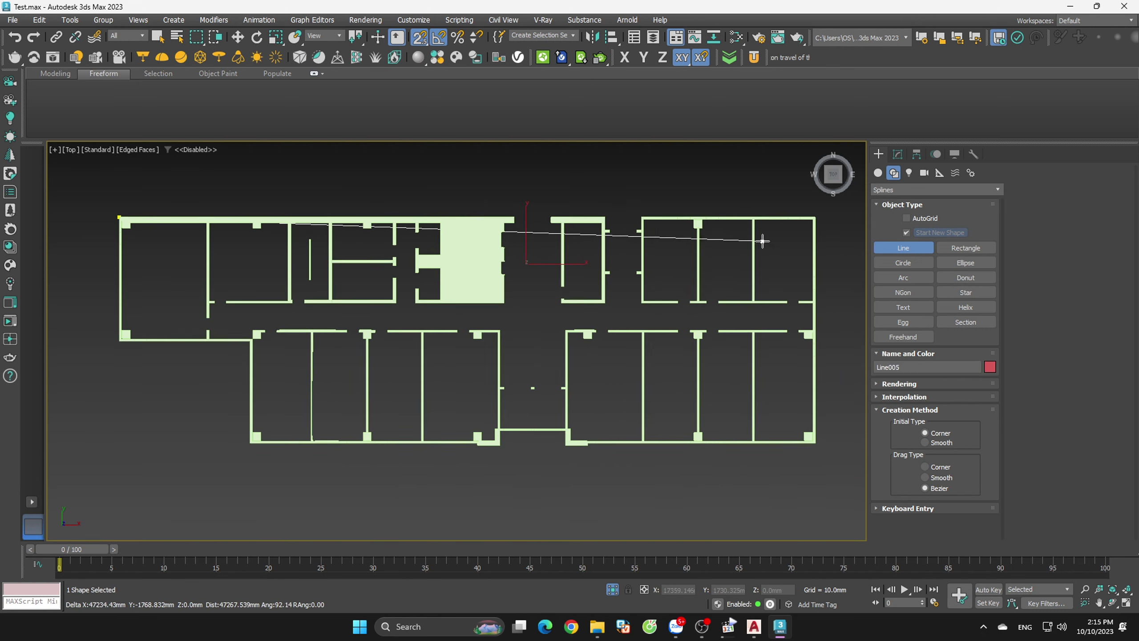
pyautogui.scroll(2, 763, 241)
pyautogui.scroll(-2, 793, 247)
pyautogui.click(814, 220)
pyautogui.scroll(2, 807, 417)
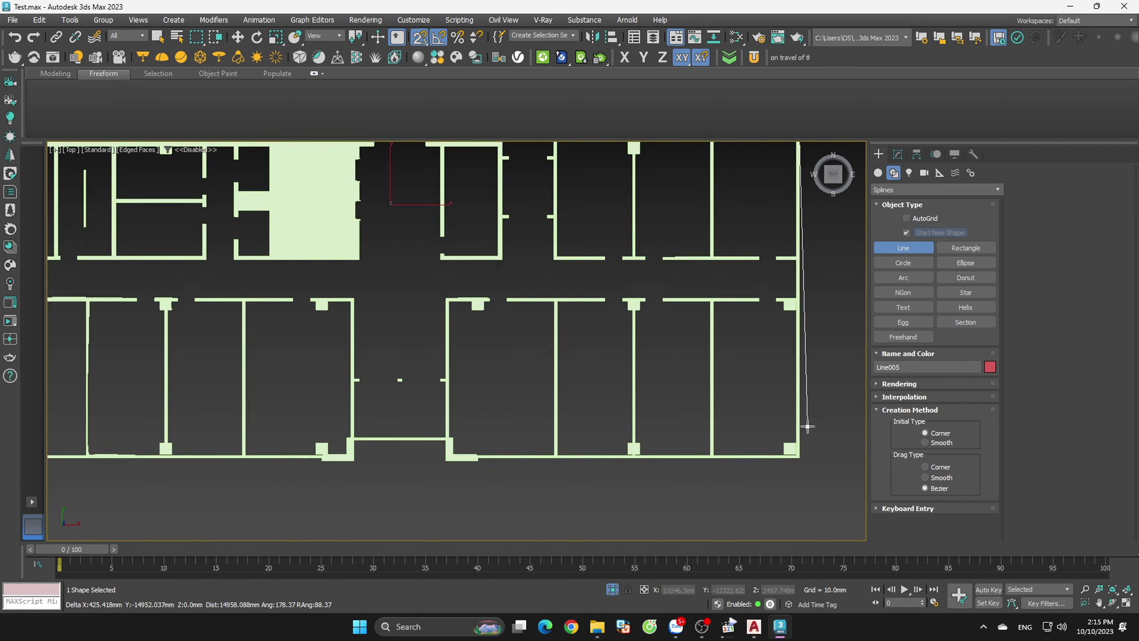
pyautogui.scroll(1, 808, 427)
pyautogui.click(801, 470)
pyautogui.scroll(2, 399, 471)
pyautogui.moveTo(312, 465); pyautogui.dragTo(377, 422, button='middle')
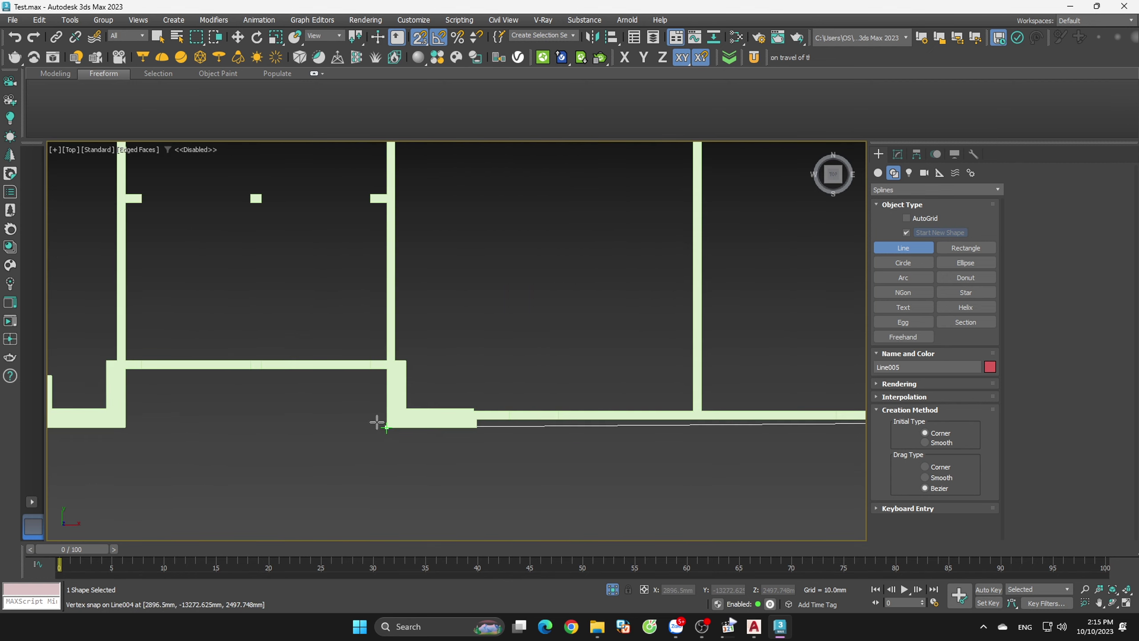
pyautogui.scroll(3, 377, 423)
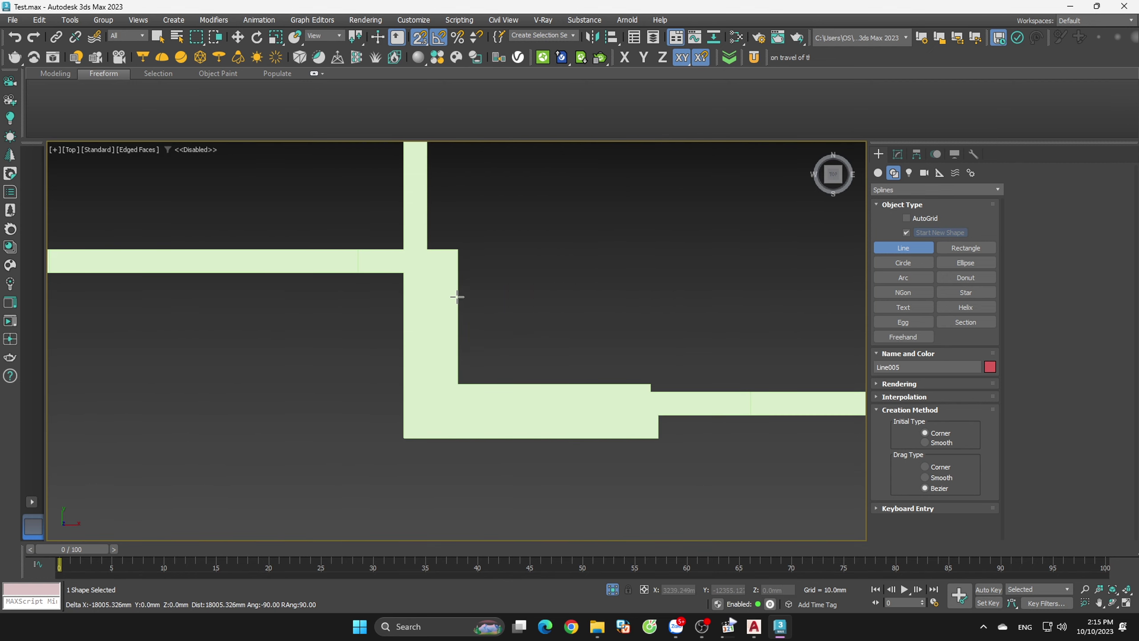
# - Add outline vertices at the wall jog corners and the bottom wall corner
pyautogui.click(465, 263)
pyautogui.scroll(-3, 466, 262)
pyautogui.scroll(1, 526, 367)
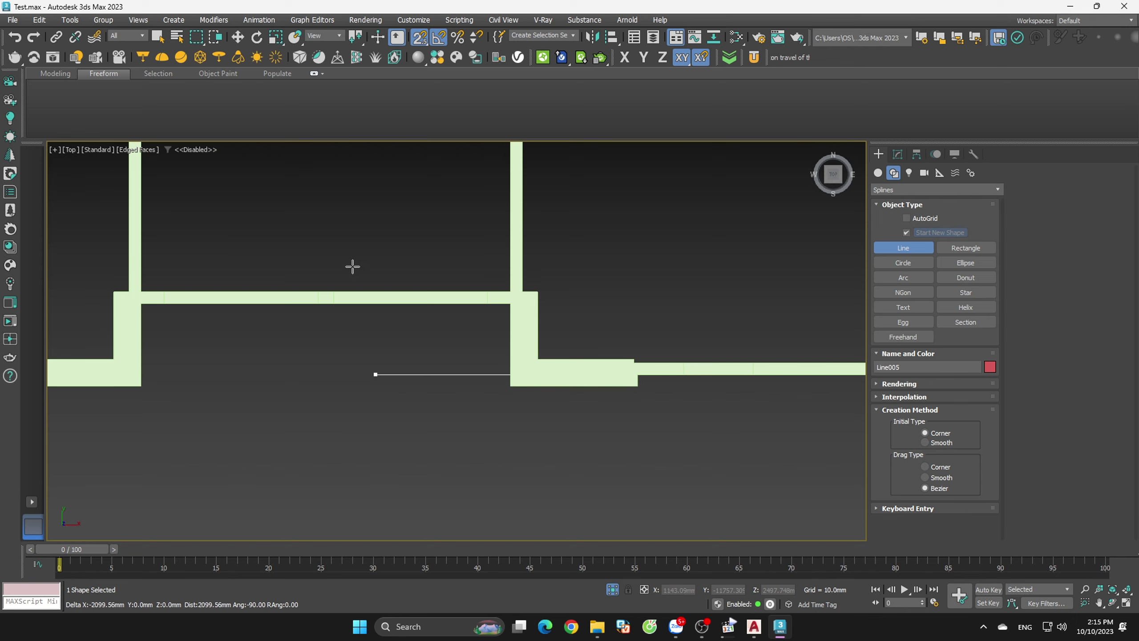
pyautogui.scroll(2, 538, 292)
pyautogui.click(541, 298)
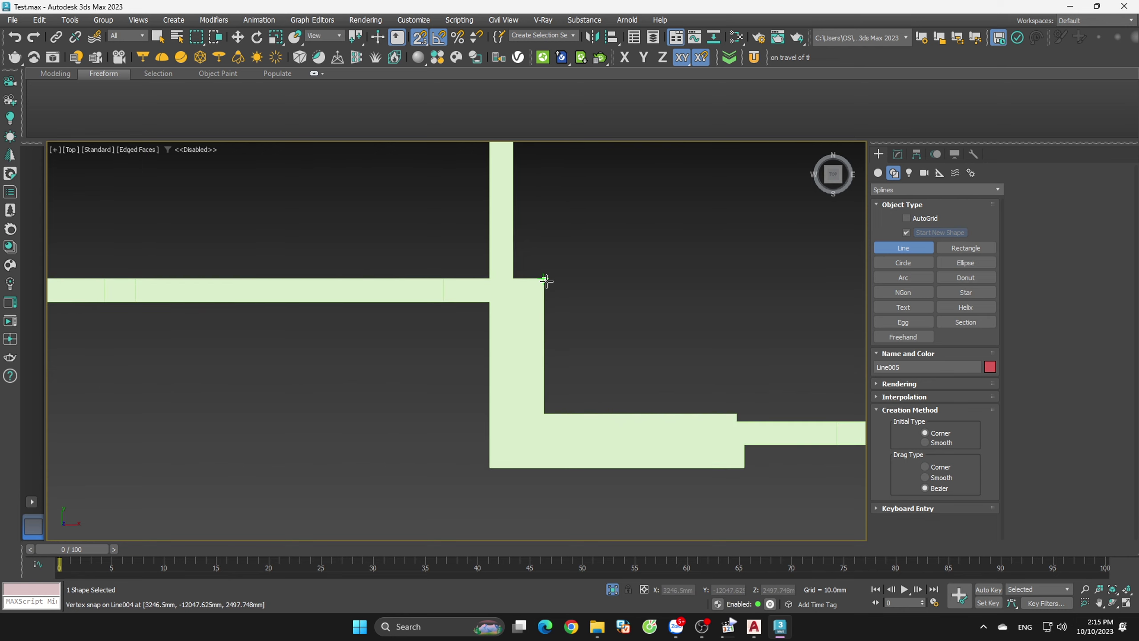
pyautogui.scroll(-4, 673, 296)
pyautogui.scroll(2, 458, 283)
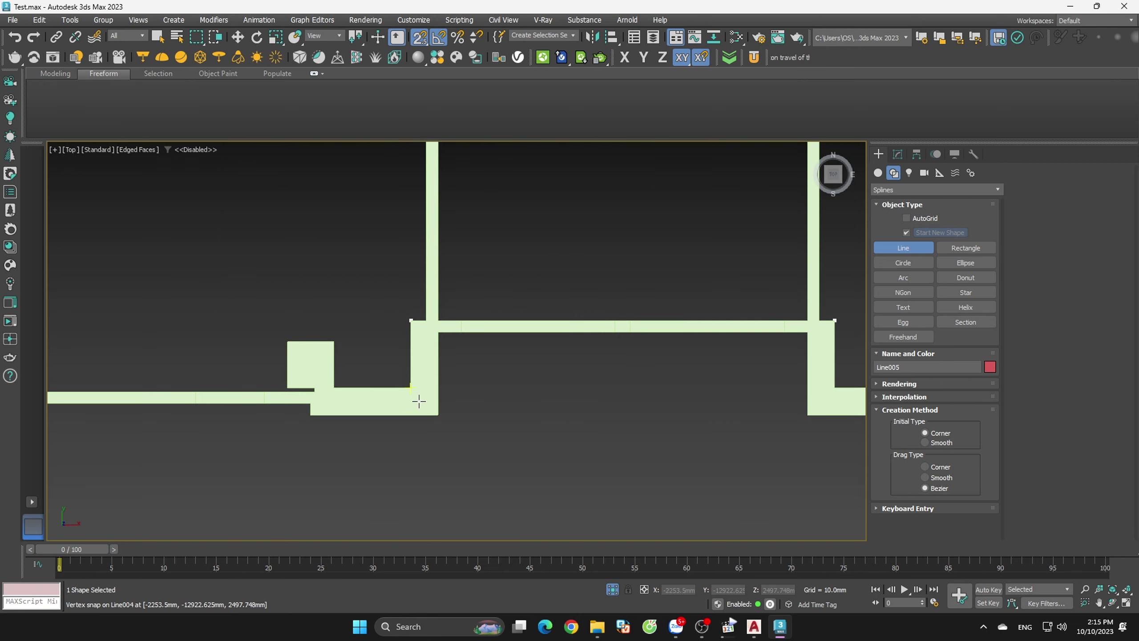
pyautogui.scroll(2, 400, 412)
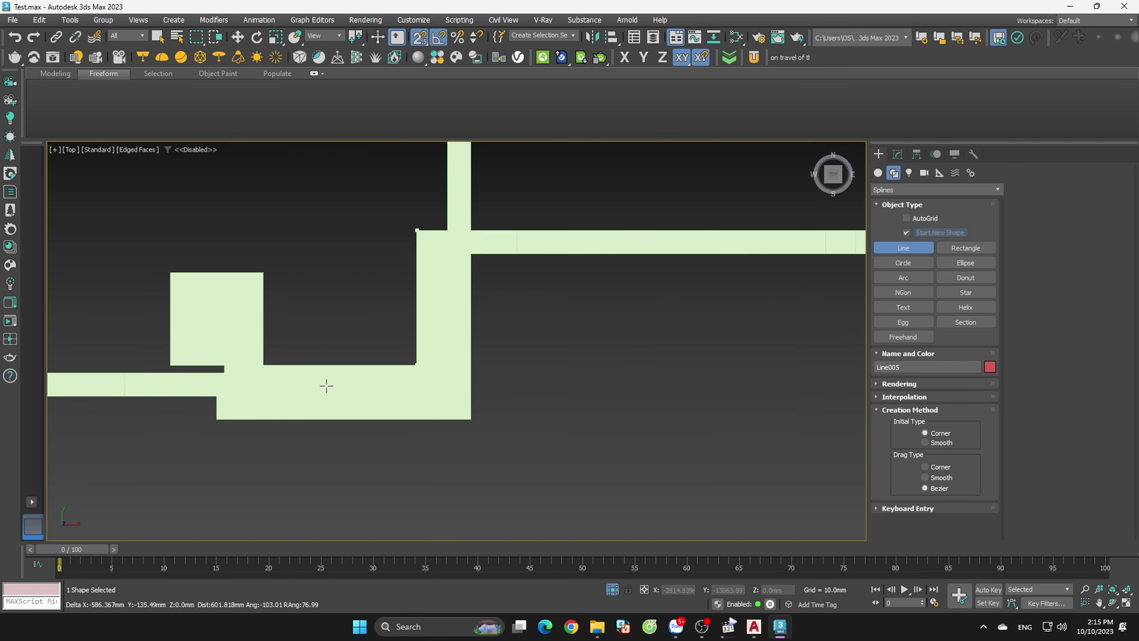
pyautogui.click(232, 379)
pyautogui.scroll(-1, 597, 414)
pyautogui.scroll(-3, 641, 422)
pyautogui.scroll(3, 228, 382)
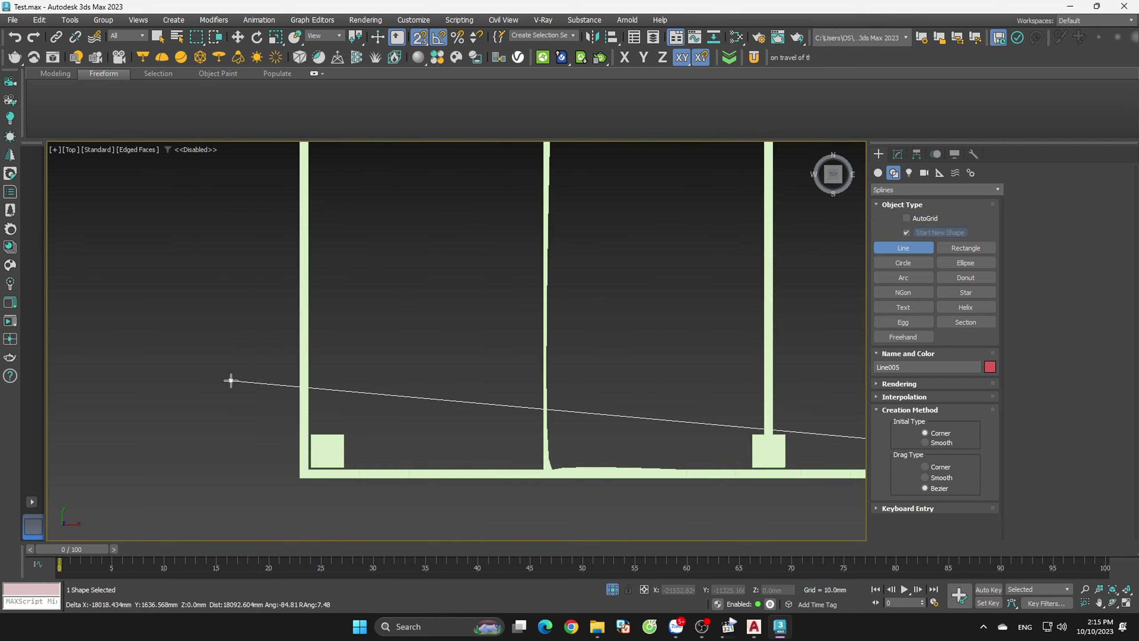
pyautogui.scroll(2, 392, 527)
pyautogui.scroll(-3, 392, 527)
pyautogui.scroll(2, 457, 420)
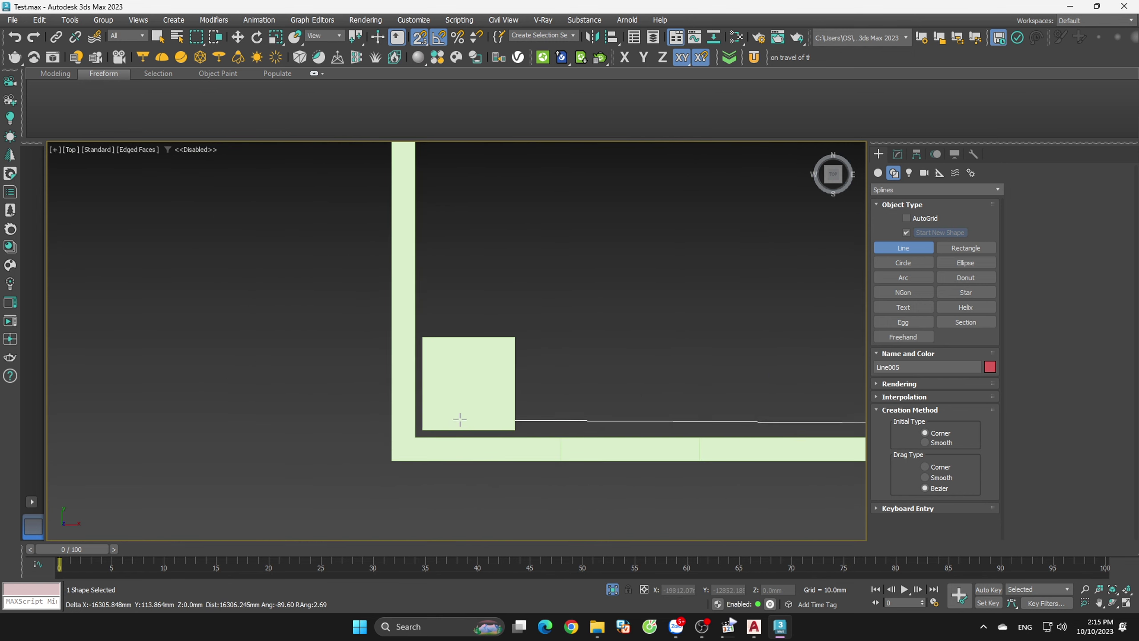
pyautogui.click(422, 446)
pyautogui.scroll(-2, 442, 469)
pyautogui.scroll(-2, 394, 397)
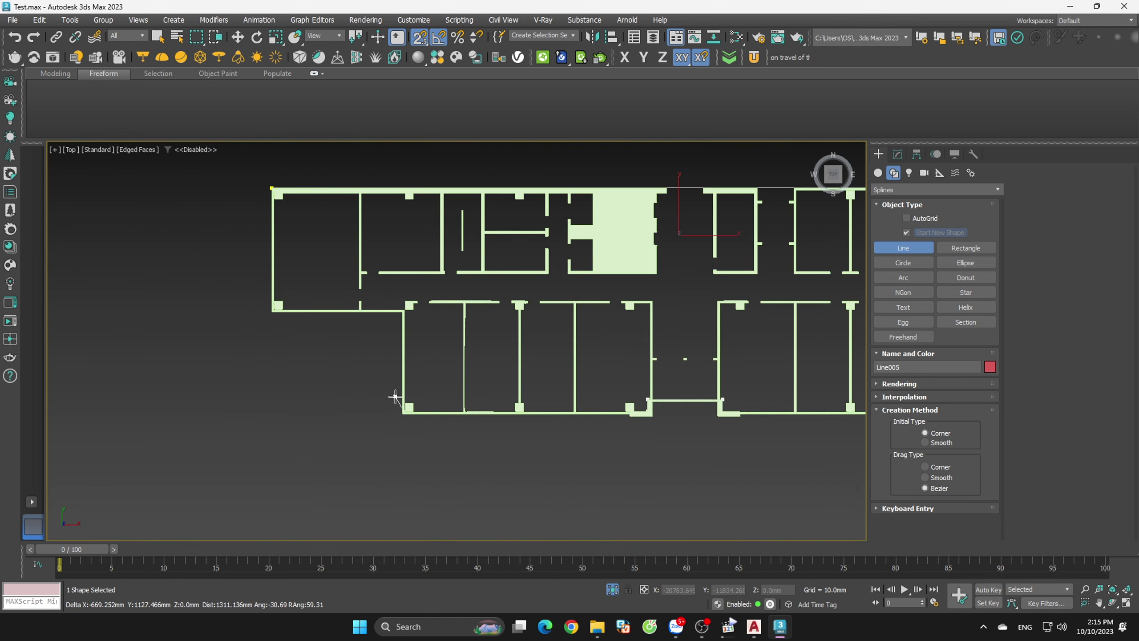
pyautogui.scroll(3, 290, 167)
# - Start another outline at the upper-left corner, then cancel the unfinished line
pyautogui.click(267, 168)
pyautogui.scroll(-3, 178, 249)
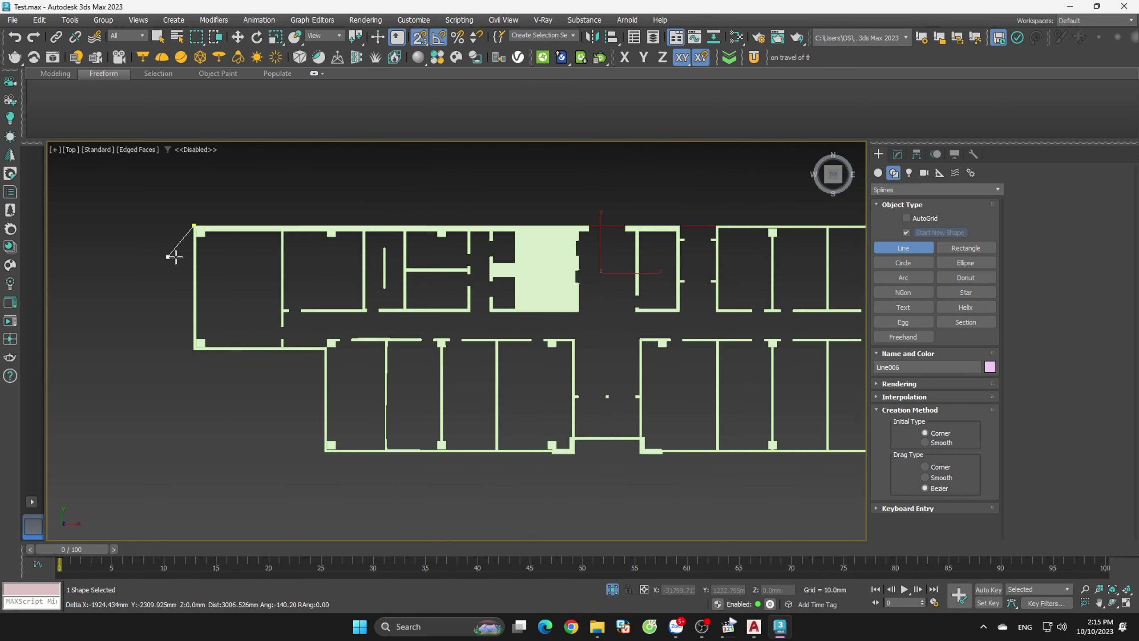
pyautogui.scroll(1, 483, 196)
pyautogui.scroll(2, 521, 194)
pyautogui.scroll(-3, 561, 230)
pyautogui.scroll(3, 362, 180)
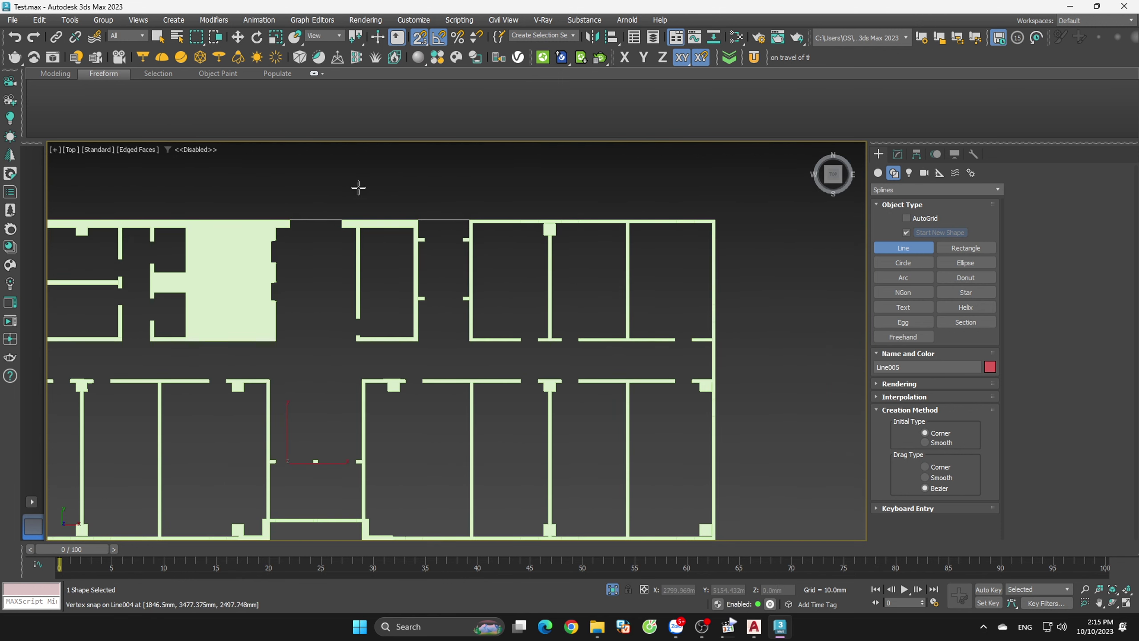
pyautogui.press('w')
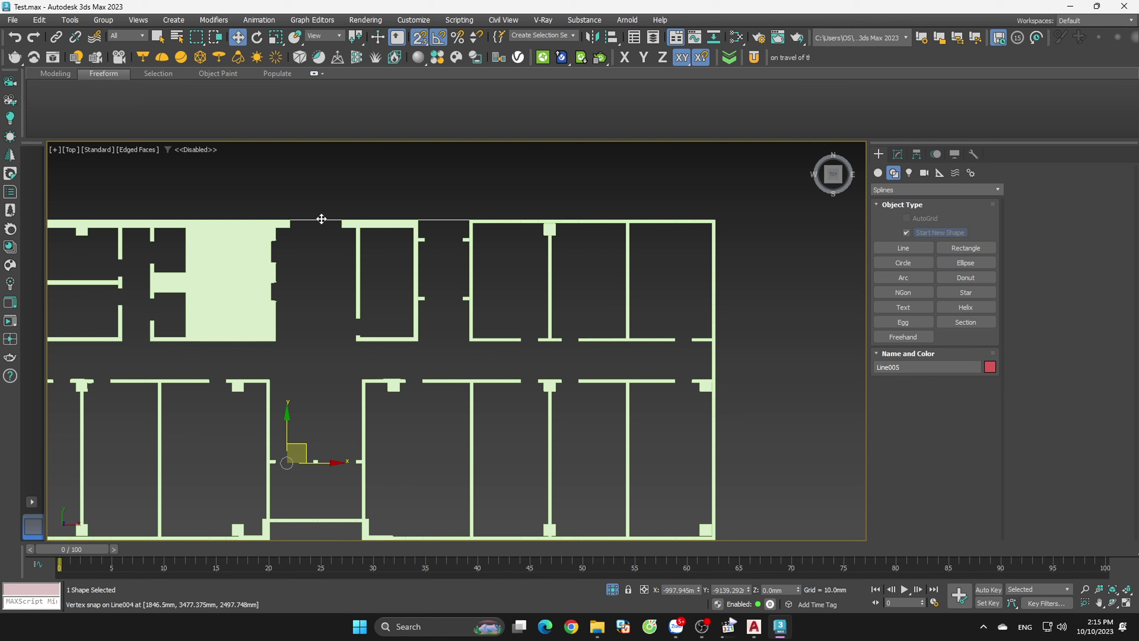
# - Redraw the Line from the upper-left corner through the bottom-right and jog corners, discarding a misplaced segment
pyautogui.hotkey('ctrl', 'd')
pyautogui.click(904, 248)
pyautogui.scroll(-2, 713, 291)
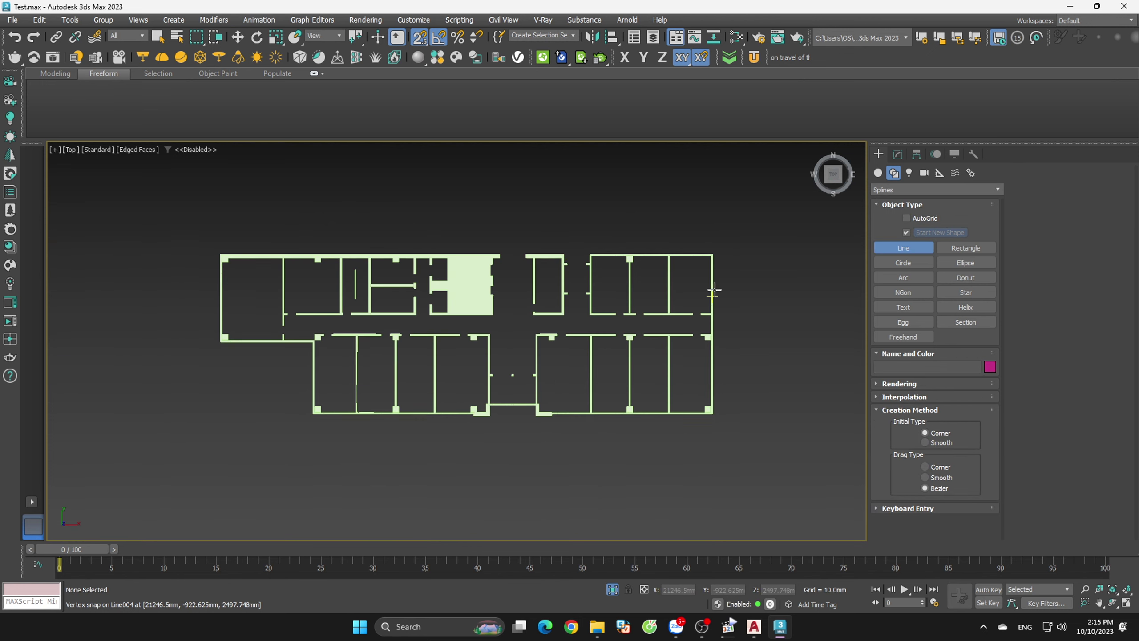
pyautogui.click(222, 255)
pyautogui.scroll(1, 644, 290)
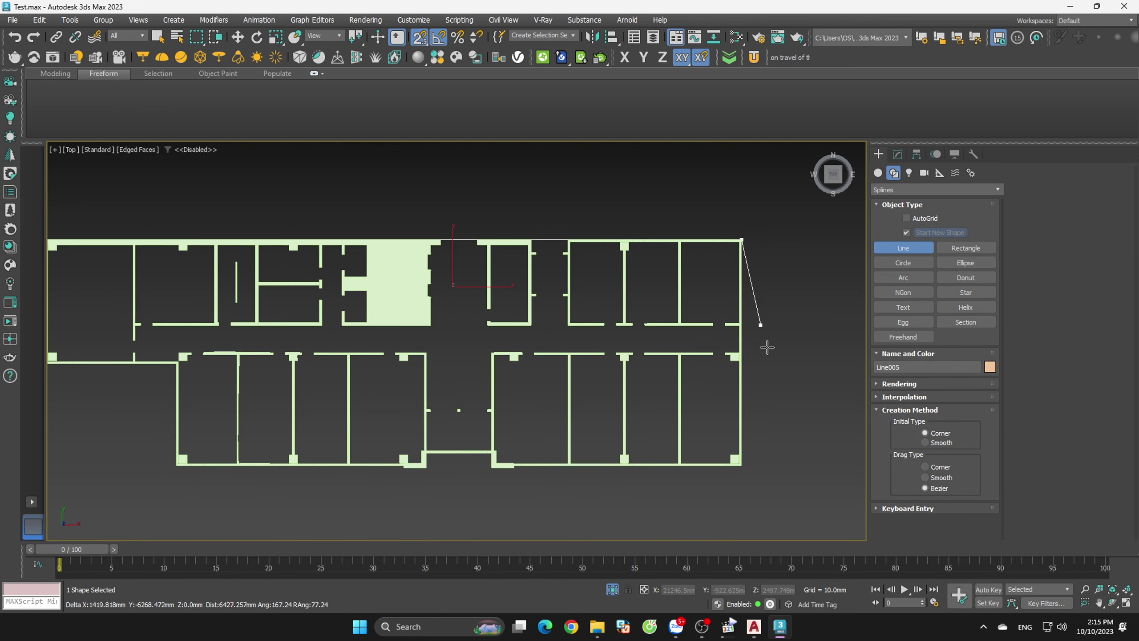
pyautogui.scroll(2, 767, 346)
pyautogui.click(735, 500)
pyautogui.scroll(2, 245, 498)
pyautogui.scroll(1, 482, 408)
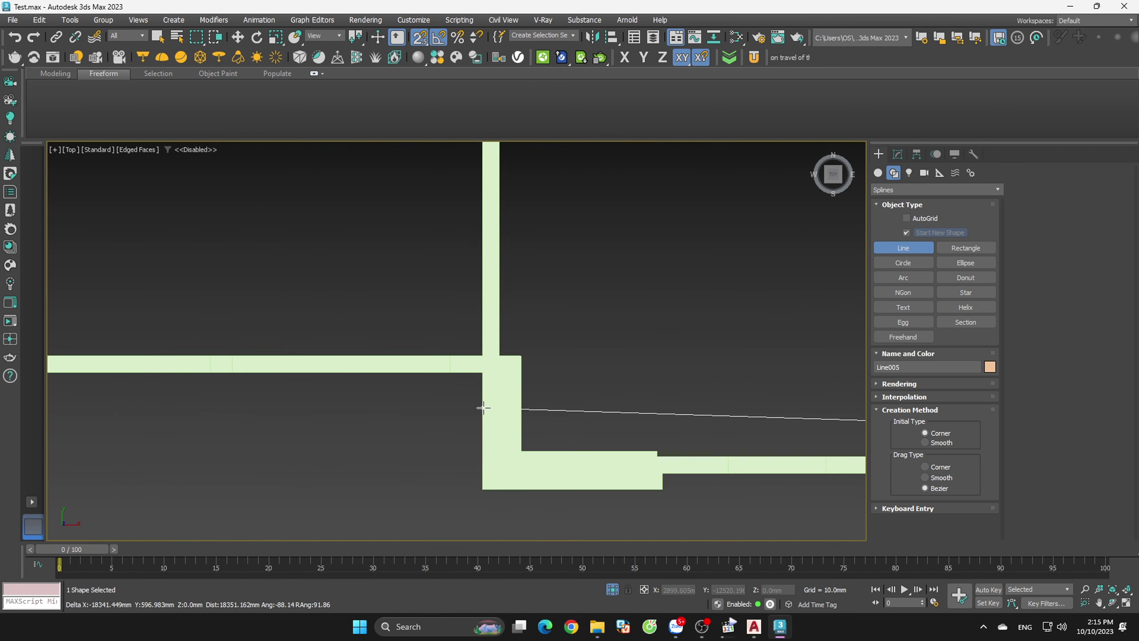
pyautogui.click(489, 373)
pyautogui.scroll(-2, 387, 374)
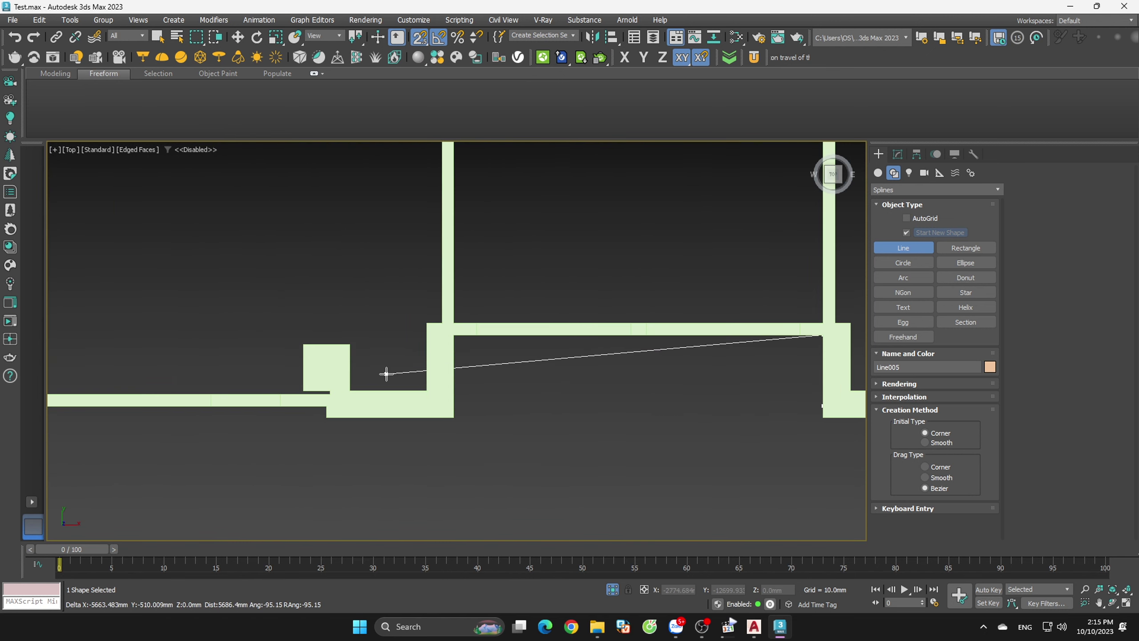
pyautogui.scroll(2, 457, 338)
pyautogui.scroll(2, 389, 408)
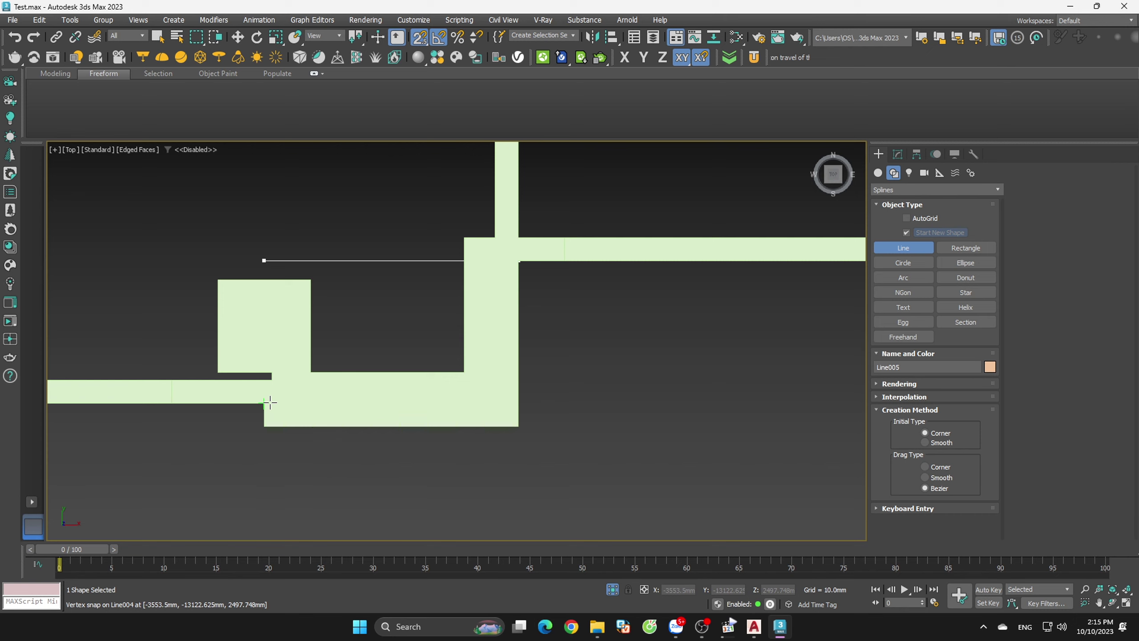
pyautogui.rightClick(269, 403)
# - Snap the remaining jog and bottom-left corners and close the spline at its start point
pyautogui.click(519, 426)
pyautogui.click(264, 425)
pyautogui.scroll(-3, 403, 427)
pyautogui.scroll(2, 458, 433)
pyautogui.click(187, 447)
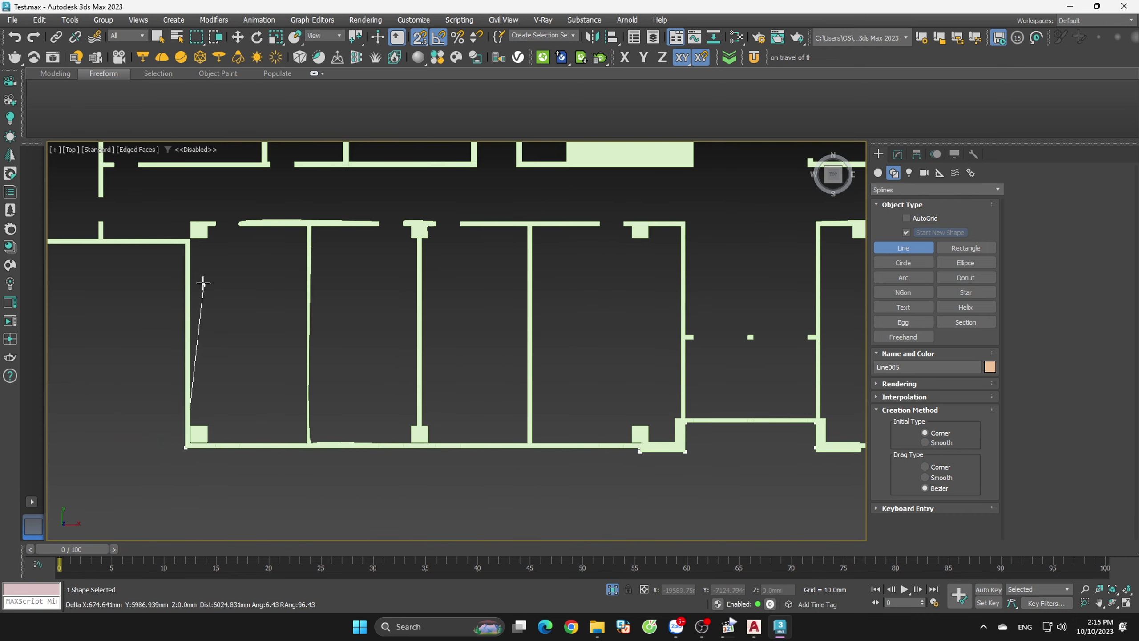
pyautogui.scroll(-3, 175, 224)
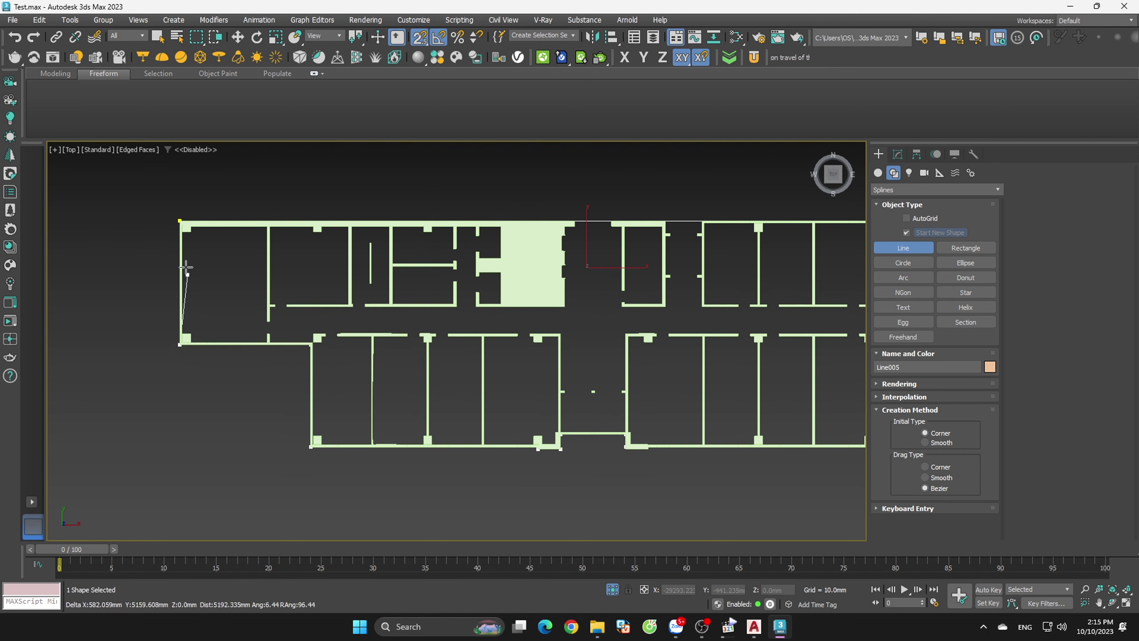
pyautogui.click(179, 220)
pyautogui.click(546, 321)
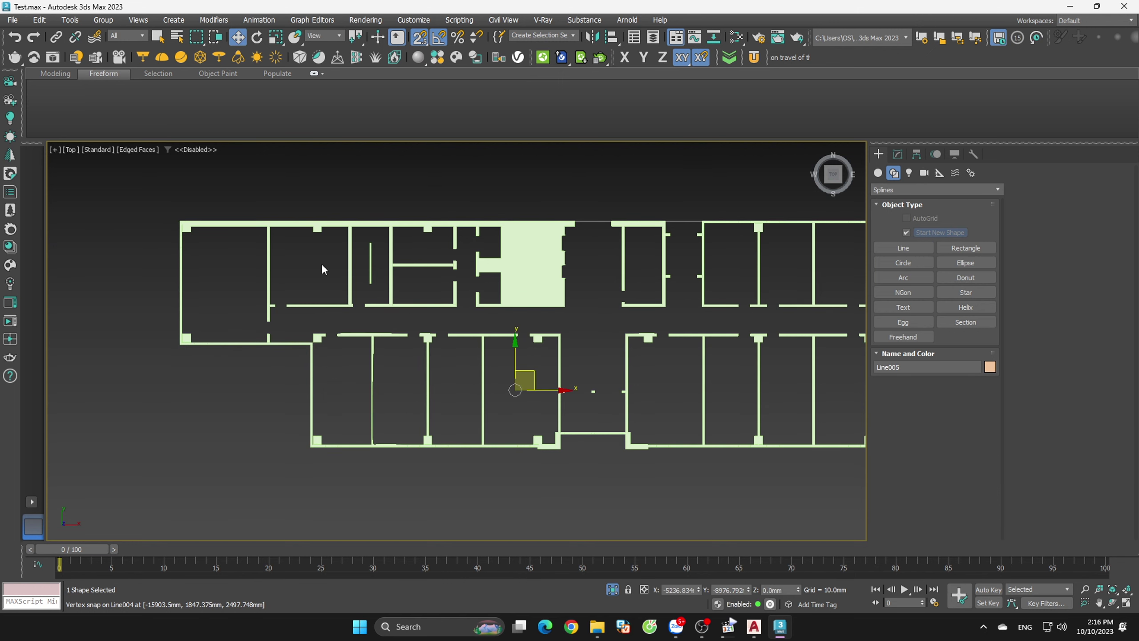
pyautogui.keyDown('alt'); pyautogui.moveTo(321, 265); pyautogui.dragTo(592, 334, button='middle'); pyautogui.keyUp('alt')
# - In Front view, move the Line005 outline down to the walls' base
pyautogui.scroll(5, 543, 355)
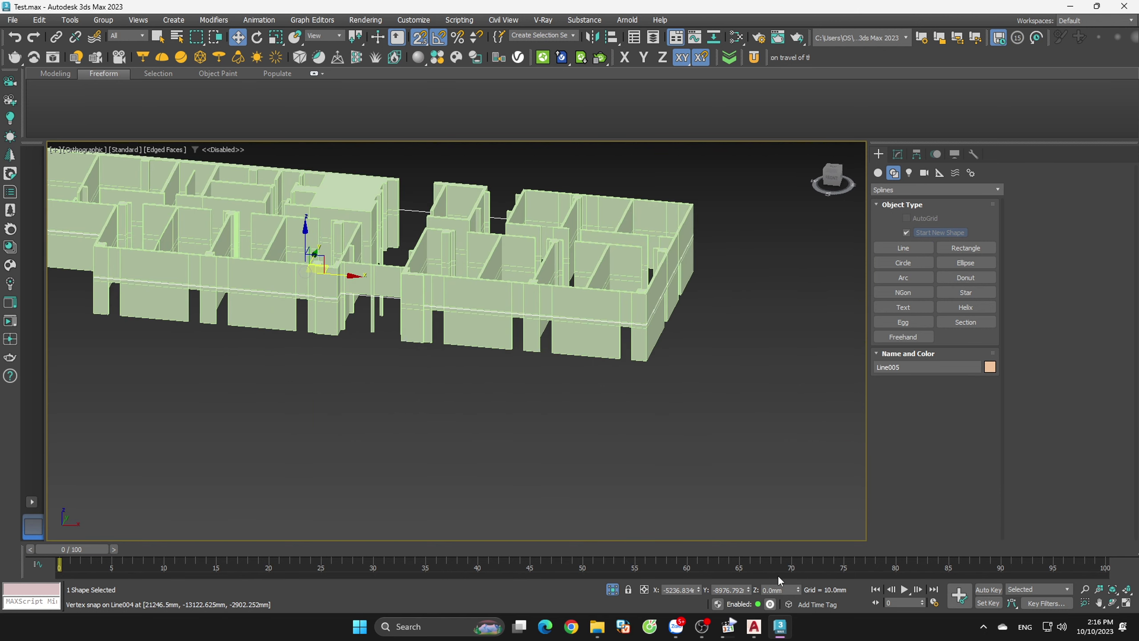
pyautogui.keyDown('alt'); pyautogui.moveTo(650, 449); pyautogui.dragTo(584, 379, button='middle'); pyautogui.keyUp('alt')
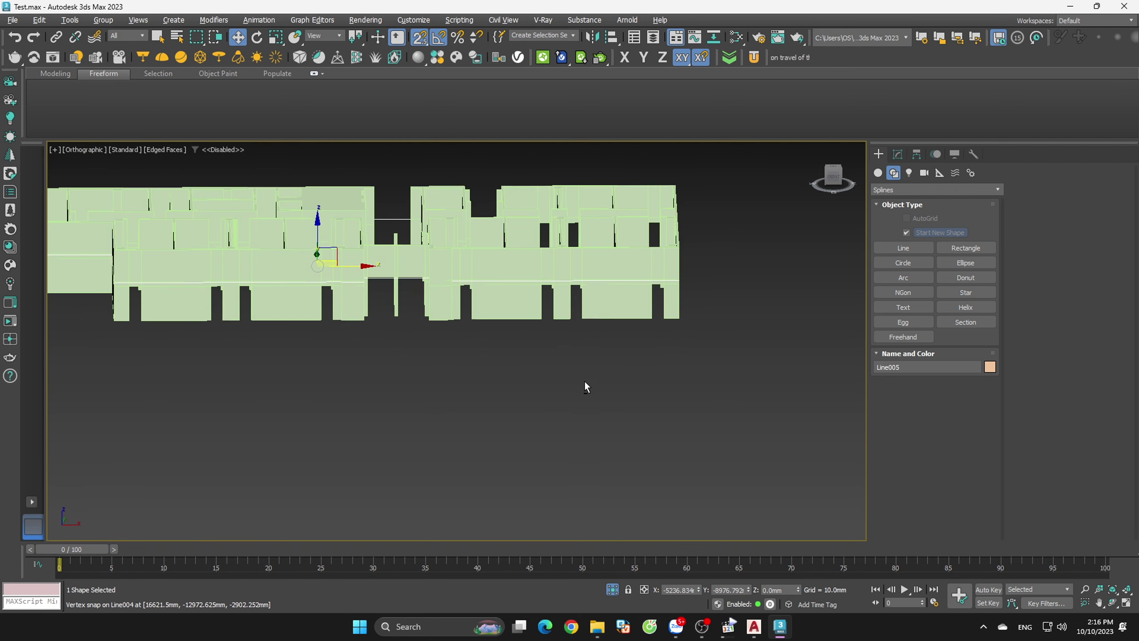
pyautogui.click(816, 189)
pyautogui.scroll(3, 406, 266)
pyautogui.moveTo(393, 220); pyautogui.dragTo(637, 416)
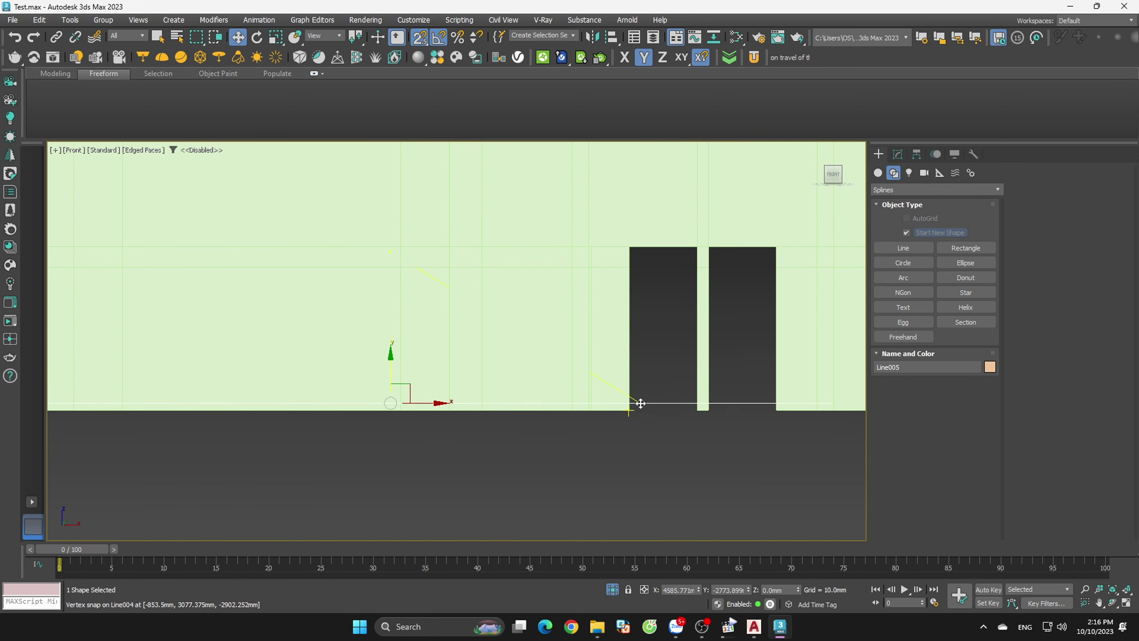
# - Add a Shell modifier to Line005 with Outer Amount 0 and Inner Amount 100mm
pyautogui.click(897, 154)
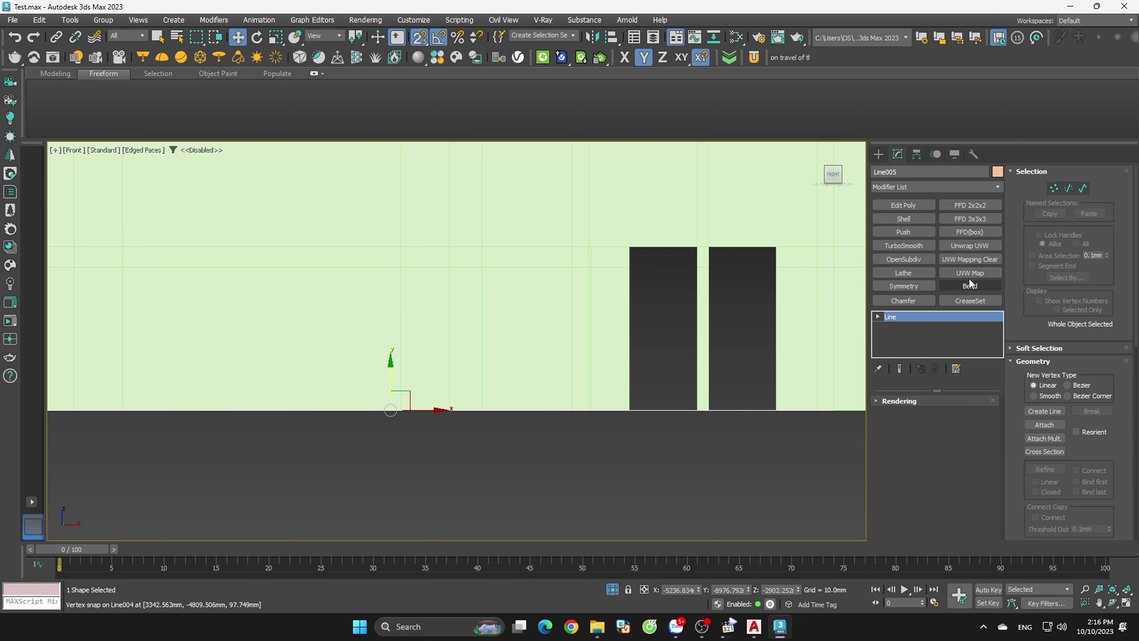
pyautogui.click(974, 185)
pyautogui.click(908, 222)
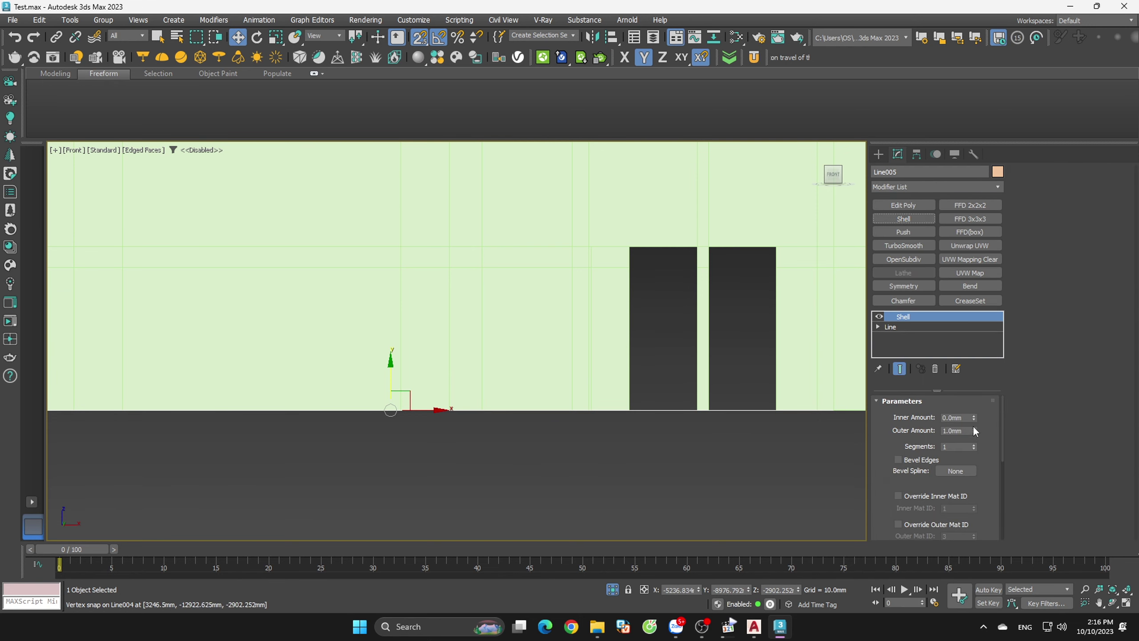
pyautogui.rightClick(974, 431)
pyautogui.click(973, 429)
pyautogui.moveTo(974, 417); pyautogui.dragTo(1079, 337)
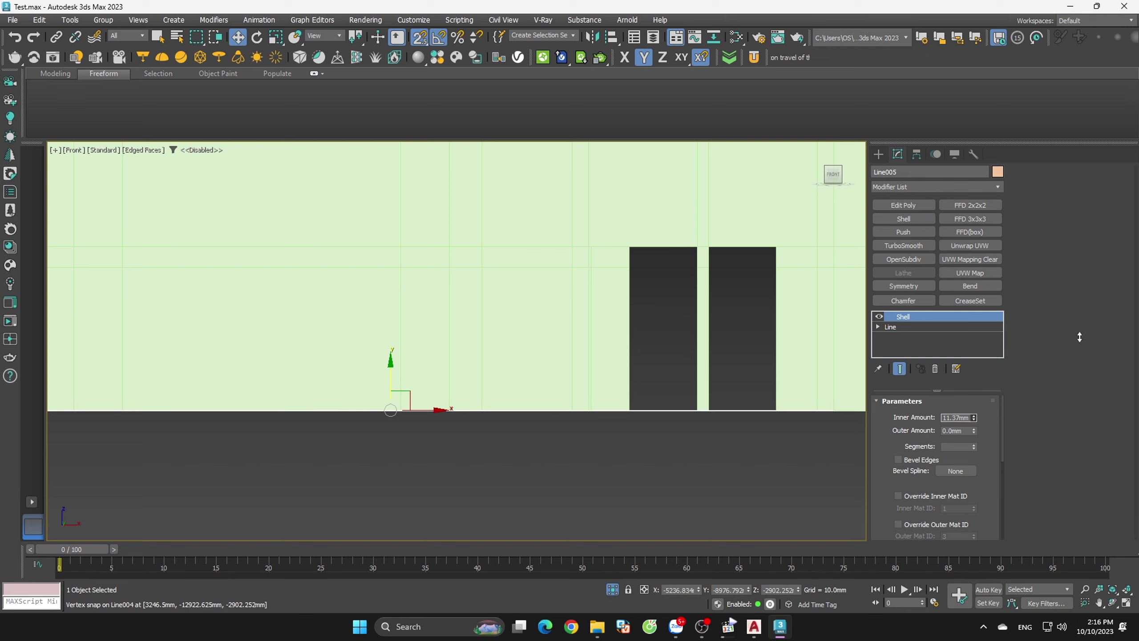
pyautogui.scroll(2, 662, 422)
pyautogui.scroll(-2, 581, 399)
pyautogui.scroll(-3, 728, 484)
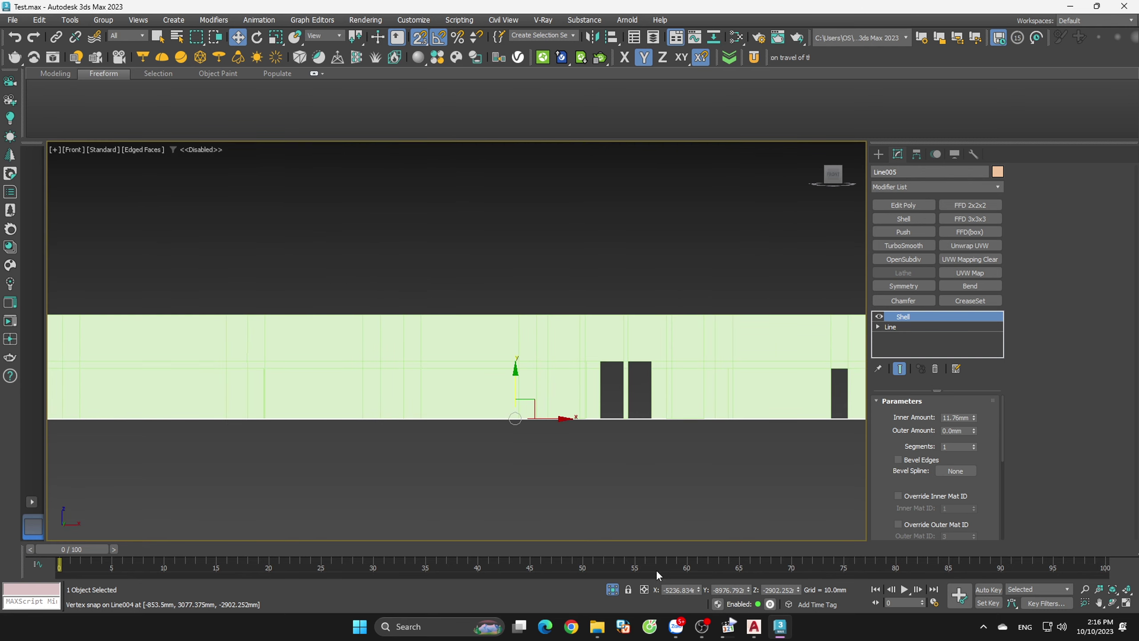
pyautogui.scroll(2, 664, 447)
pyautogui.scroll(2, 610, 413)
pyautogui.scroll(2, 569, 386)
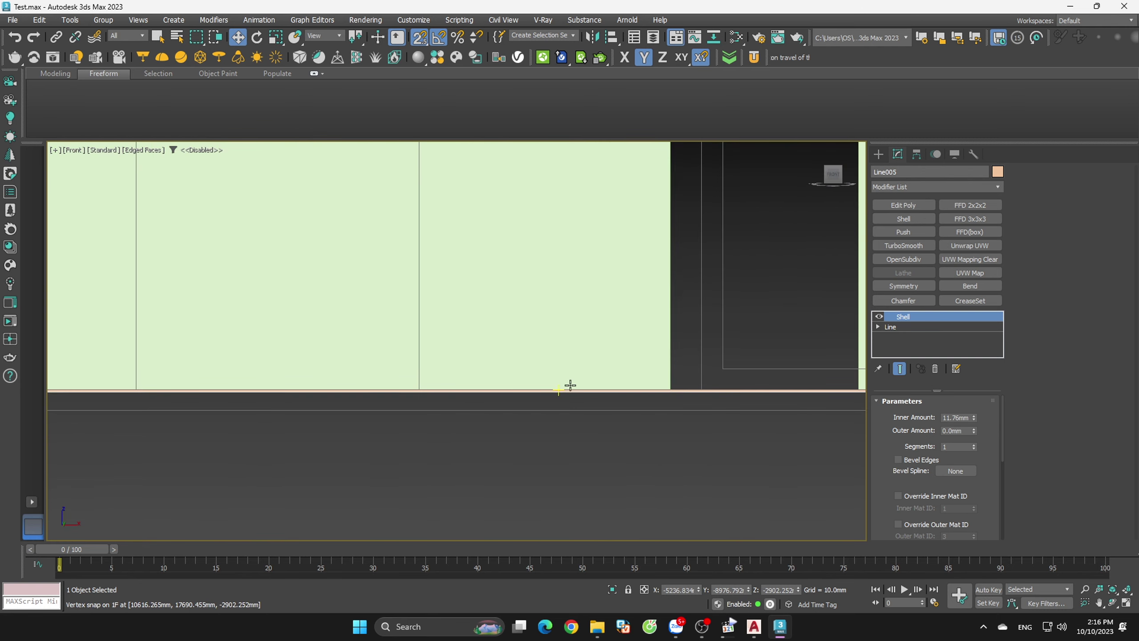
pyautogui.scroll(2, 595, 410)
pyautogui.scroll(-2, 796, 431)
pyautogui.scroll(-1, 803, 433)
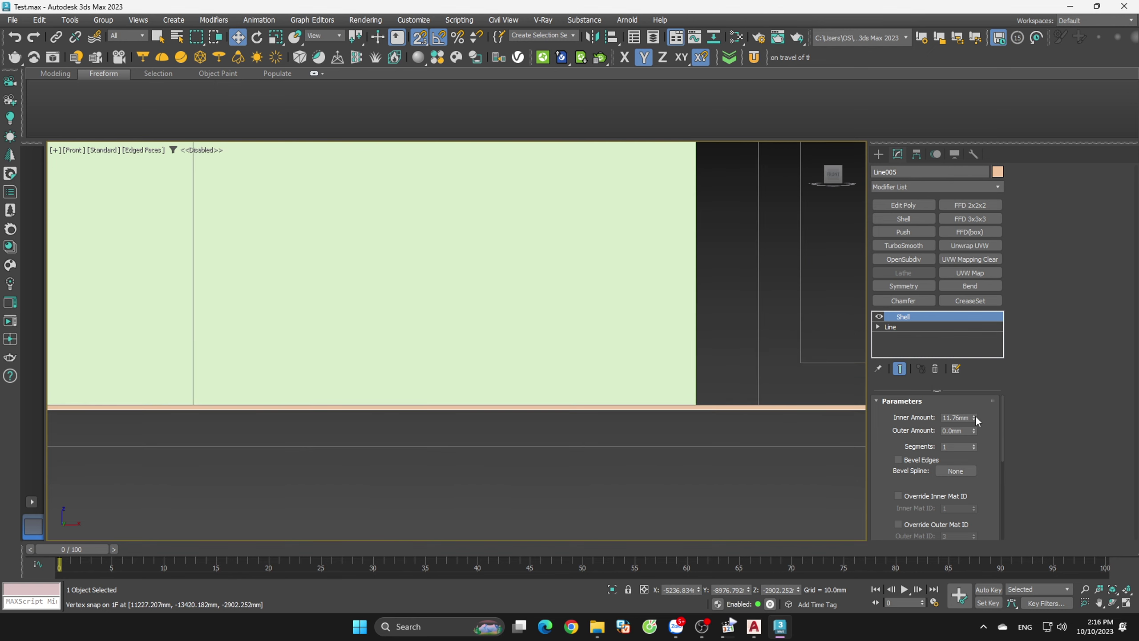
pyautogui.moveTo(974, 418)
pyautogui.mouseDown()
pyautogui.moveTo(724, 500)
pyautogui.moveTo(534, 312)
pyautogui.moveTo(518, 172)
pyautogui.mouseUp()
pyautogui.write('100')
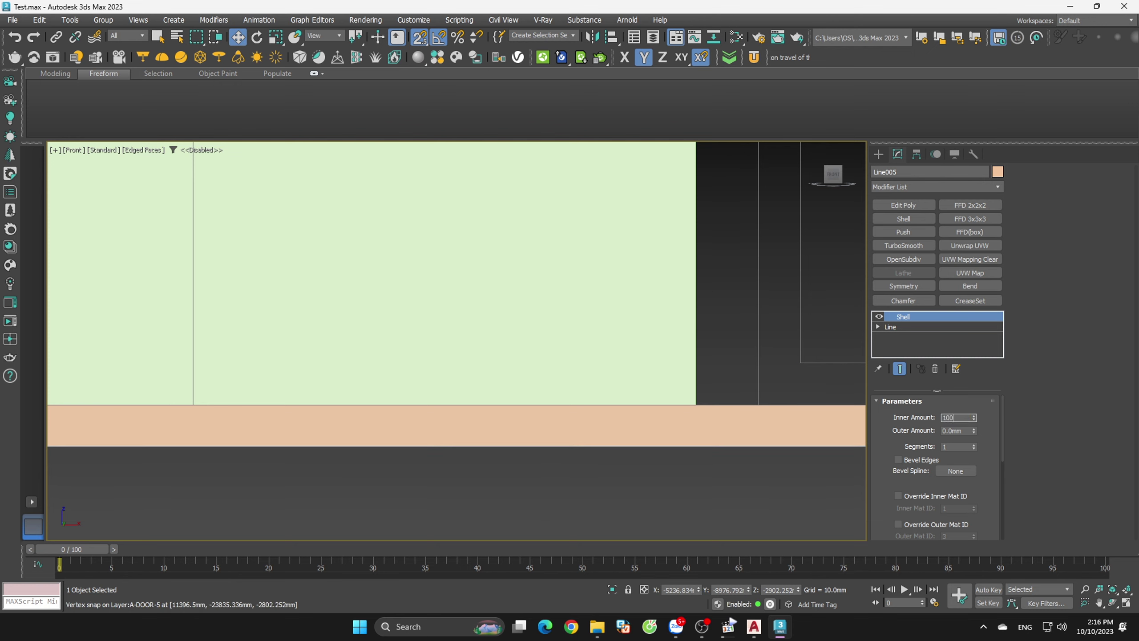
pyautogui.press('Return')
# - Orbit to a 3D view of the building and deselect the floor slab
pyautogui.scroll(-3, 433, 262)
pyautogui.scroll(-3, 578, 359)
pyautogui.scroll(-2, 610, 434)
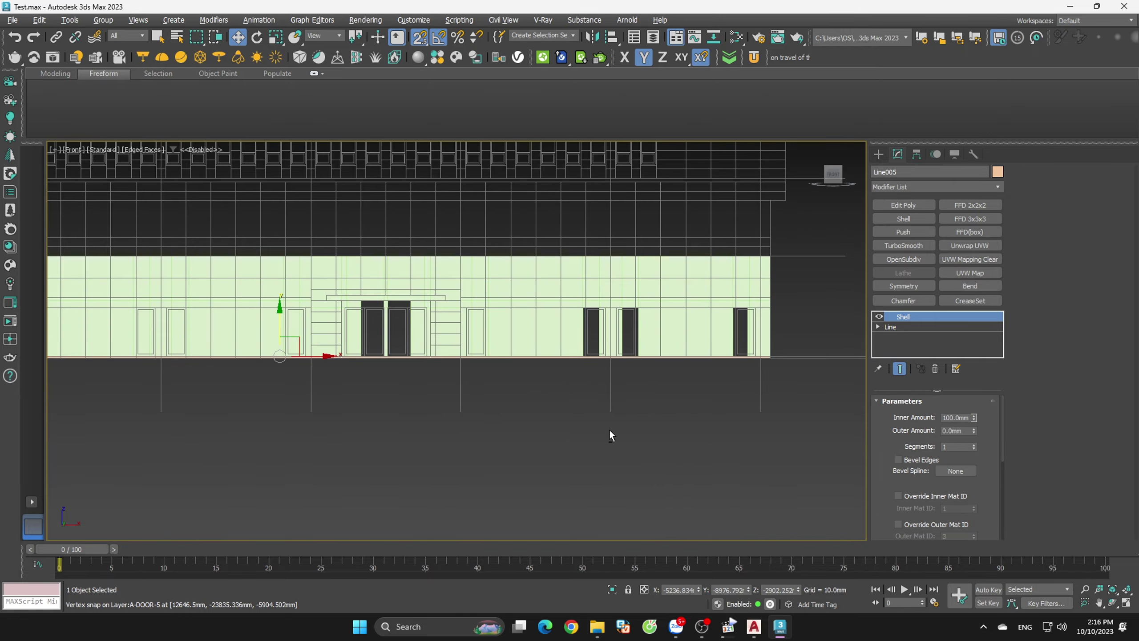
pyautogui.keyDown('alt'); pyautogui.moveTo(610, 435); pyautogui.dragTo(661, 488, button='middle'); pyautogui.keyUp('alt')
pyautogui.click(596, 424)
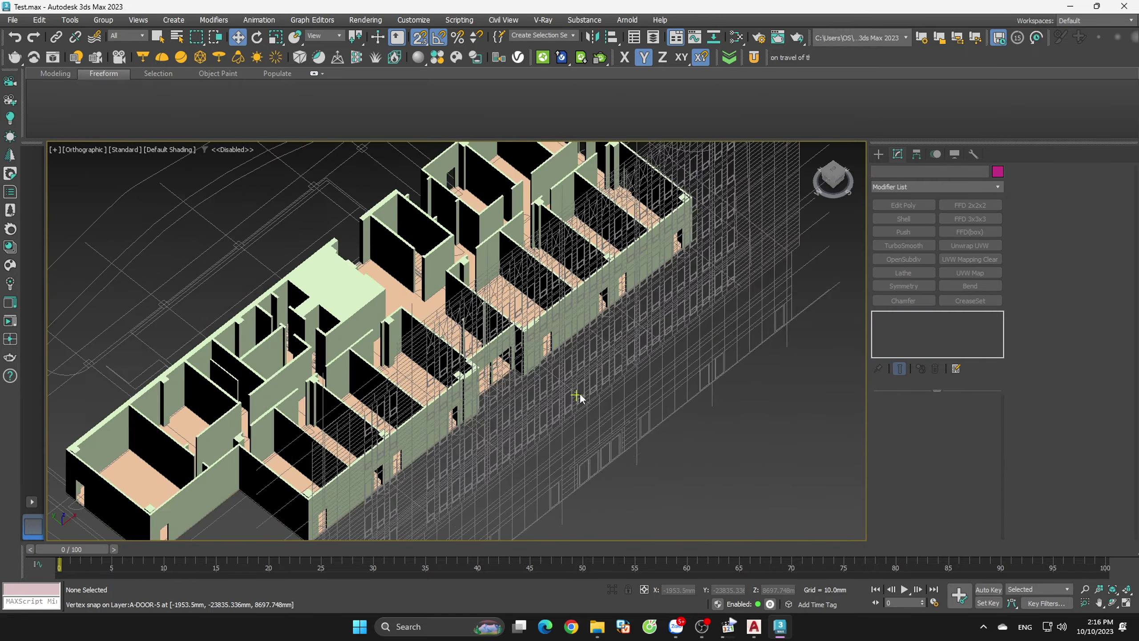
# - Orbit around the building and settle on a zoomed front view of the walls
pyautogui.scroll(-3, 579, 397)
pyautogui.click(578, 396)
pyautogui.hotkey('alt', 'q')
pyautogui.moveTo(629, 402)
pyautogui.keyDown('alt'); pyautogui.mouseDown(button='middle')
pyautogui.moveTo(582, 445)
pyautogui.moveTo(549, 405)
pyautogui.moveTo(661, 464)
pyautogui.moveTo(643, 418)
pyautogui.moveTo(709, 348)
pyautogui.mouseUp(button='middle'); pyautogui.keyUp('alt')
pyautogui.click(661, 464)
pyautogui.scroll(3, 661, 464)
pyautogui.scroll(-2, 650, 439)
pyautogui.scroll(2, 643, 418)
pyautogui.press('f')
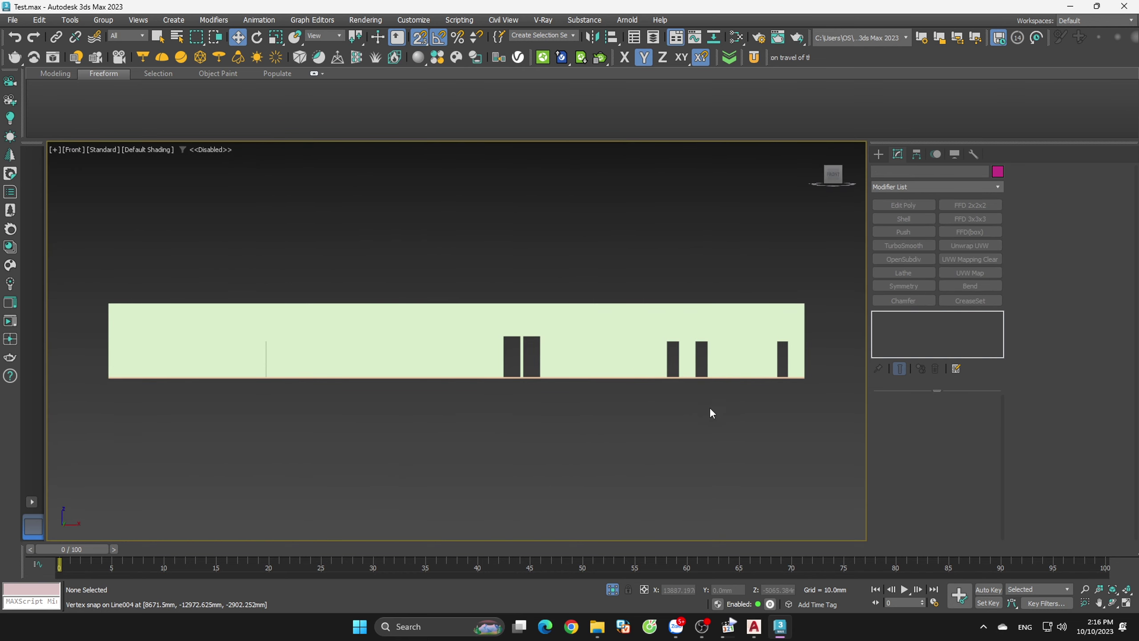
pyautogui.moveTo(711, 410)
pyautogui.keyDown('alt'); pyautogui.mouseDown(button='middle')
pyautogui.moveTo(743, 450)
pyautogui.moveTo(747, 432)
pyautogui.mouseUp(button='middle'); pyautogui.keyUp('alt')
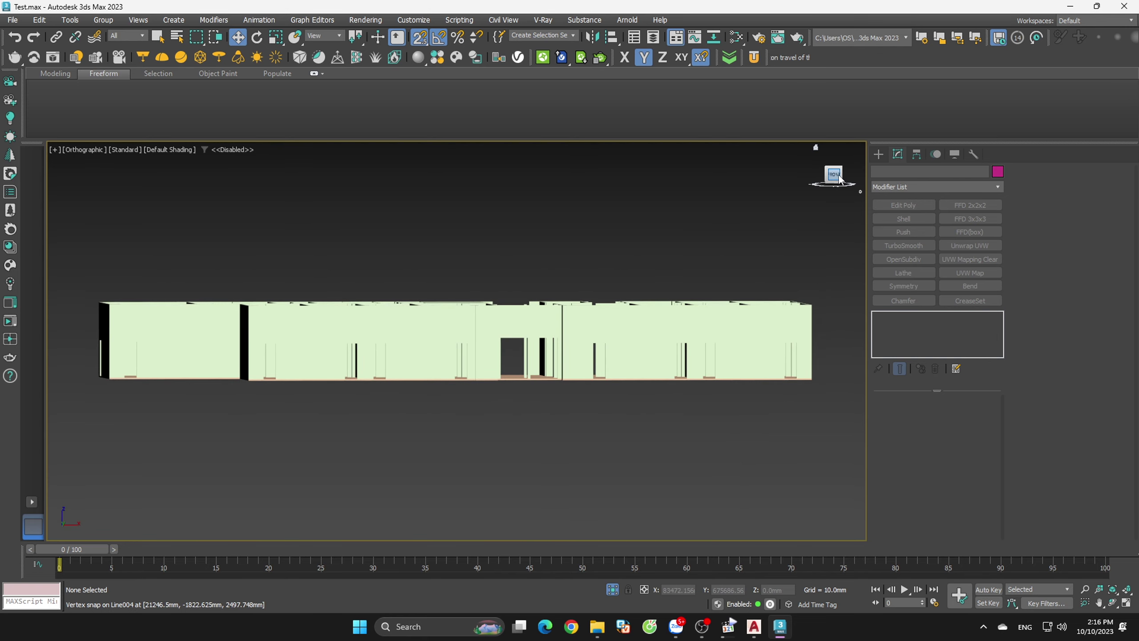
pyautogui.click(753, 333)
pyautogui.keyDown('alt'); pyautogui.moveTo(795, 374); pyautogui.dragTo(793, 375, button='middle'); pyautogui.keyUp('alt')
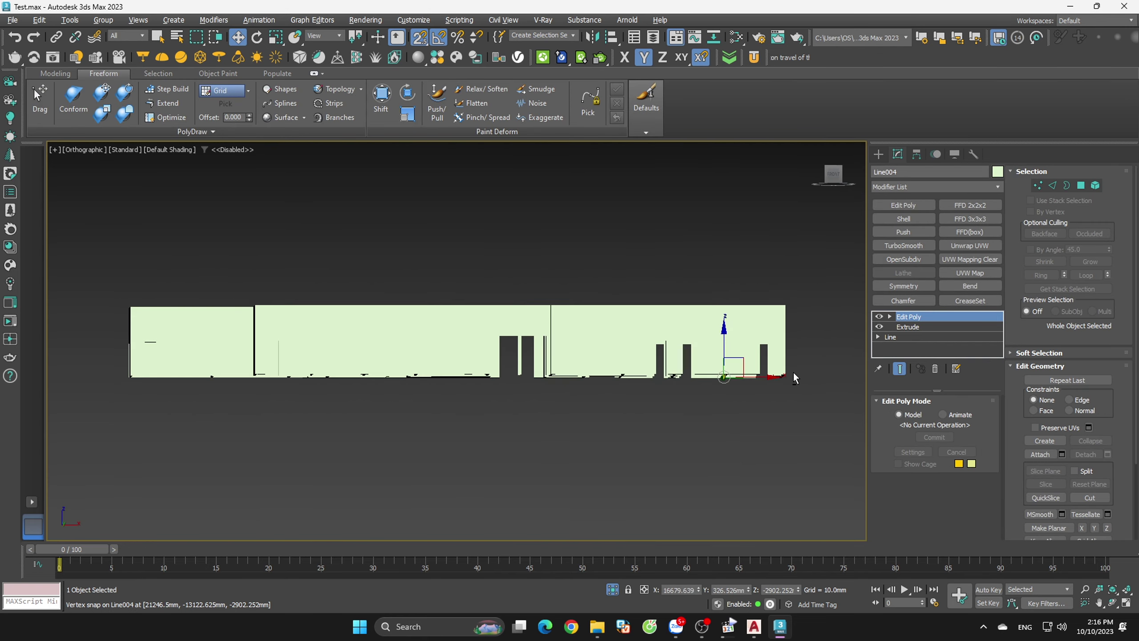
pyautogui.click(833, 177)
pyautogui.scroll(3, 787, 364)
pyautogui.scroll(3, 778, 353)
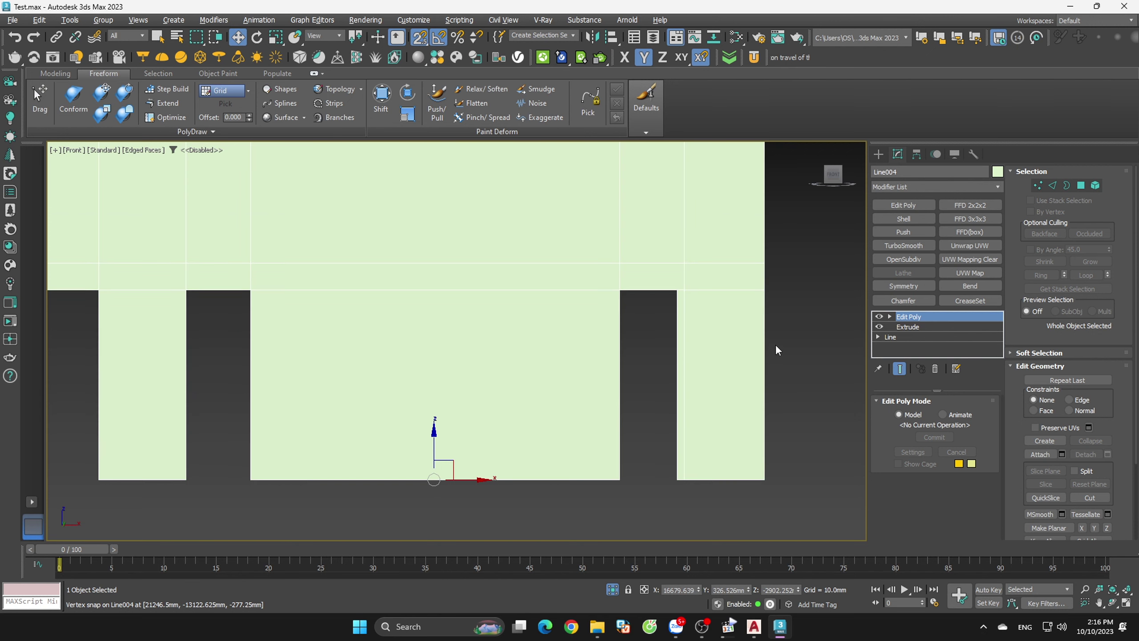
# - Try drawing door-opening rectangles with Create > Shapes > Rectangle, undoing both misdrawn attempts
pyautogui.click(878, 154)
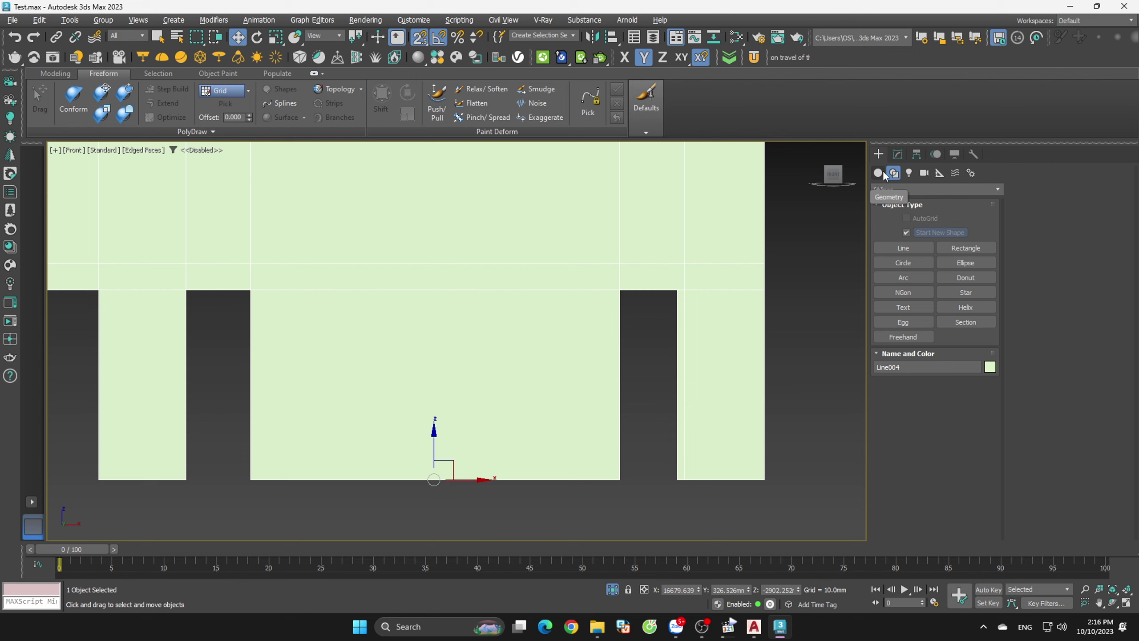
pyautogui.click(960, 247)
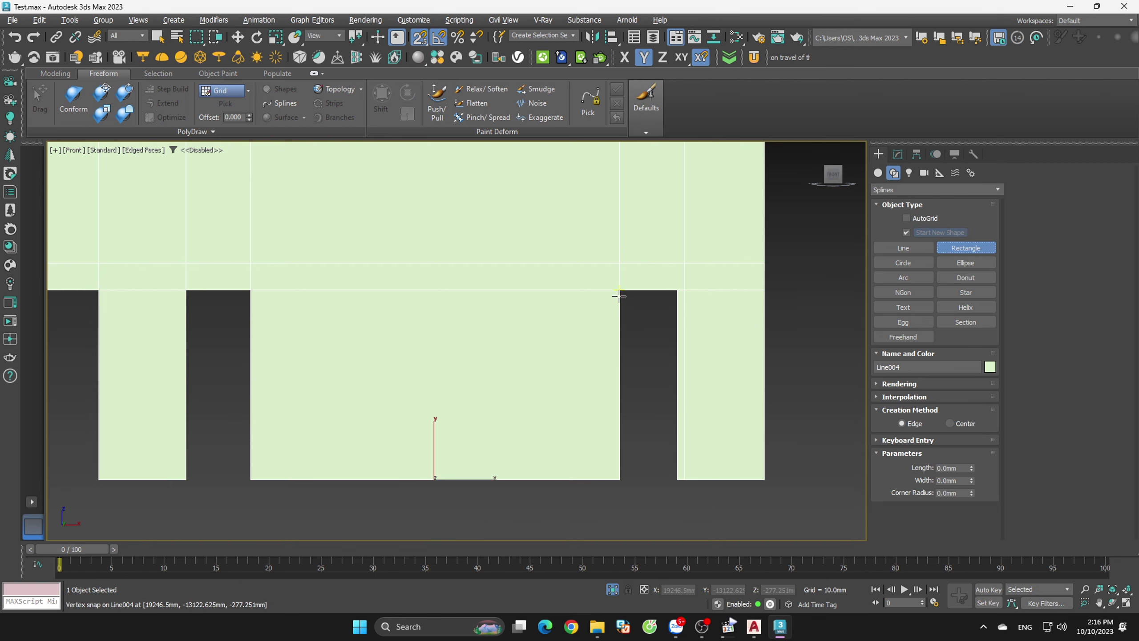
pyautogui.moveTo(619, 295); pyautogui.dragTo(650, 333)
pyautogui.hotkey('ctrl', 'z')
pyautogui.moveTo(622, 291); pyautogui.dragTo(676, 476)
pyautogui.hotkey('ctrl', 'z')
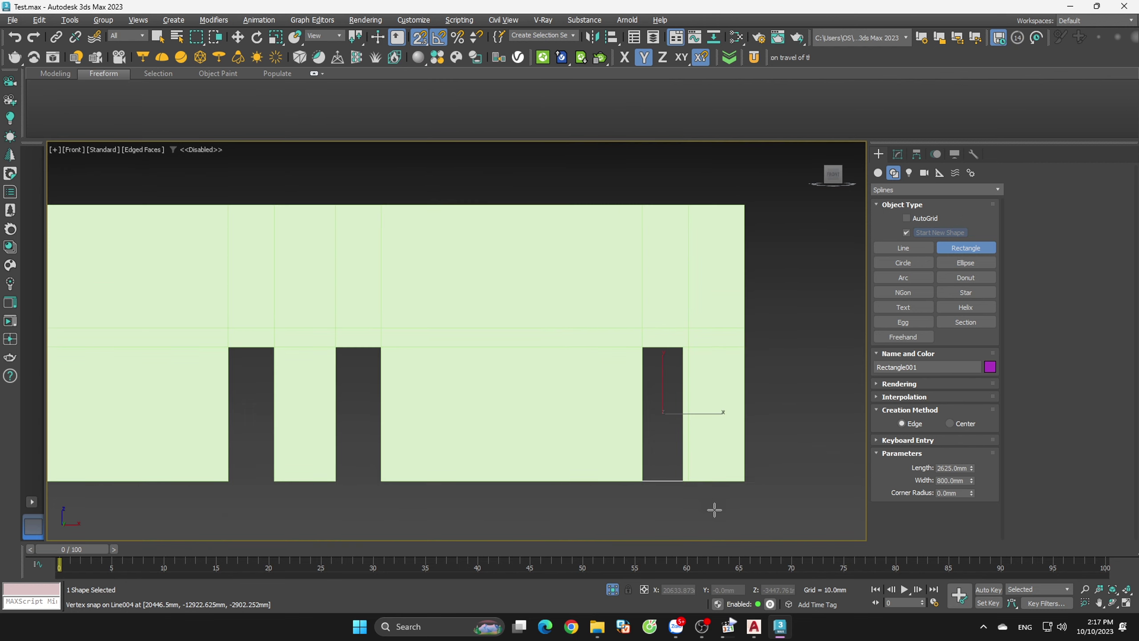
pyautogui.keyDown('alt'); pyautogui.moveTo(714, 509); pyautogui.dragTo(718, 491, button='middle'); pyautogui.keyUp('alt')
pyautogui.press('w')
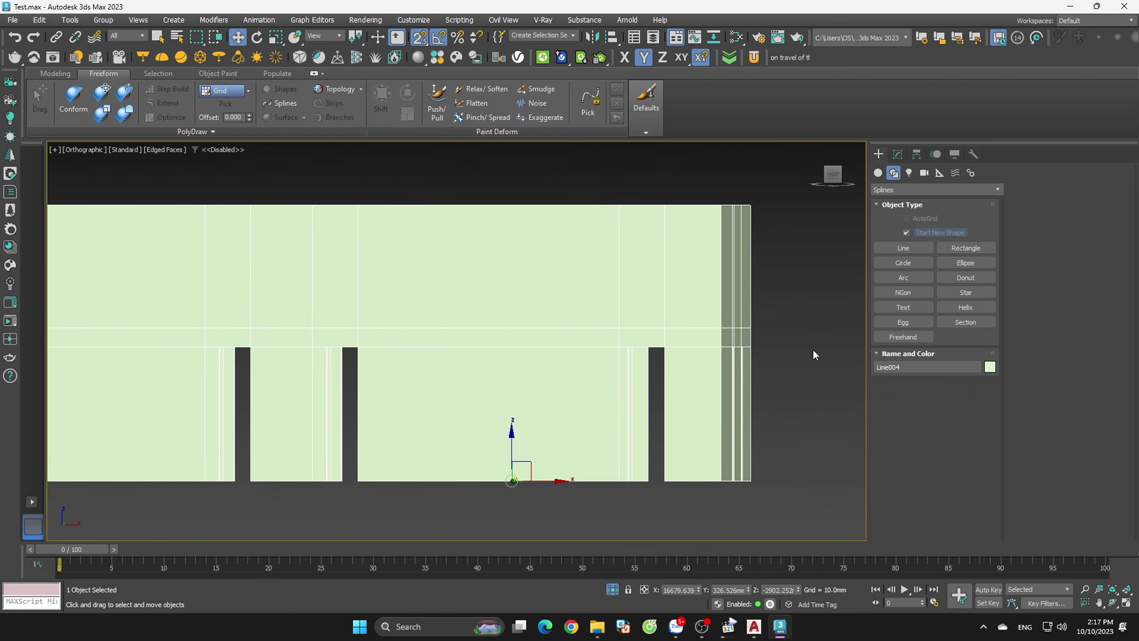
pyautogui.click(834, 180)
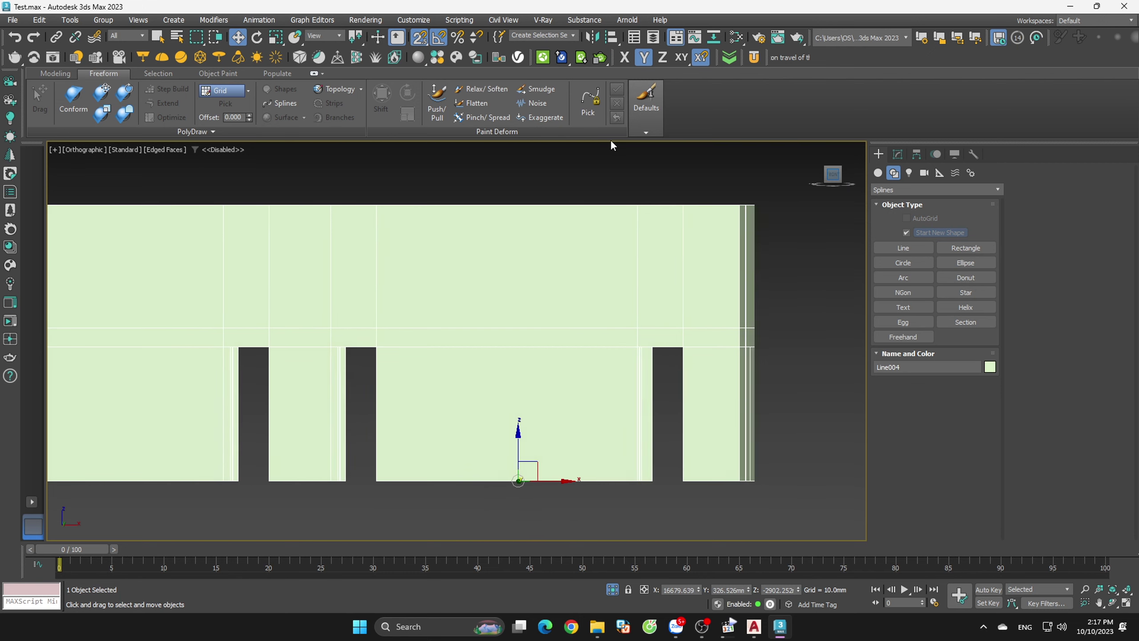
# - Change the snapping mode and outline the right-hand dark door opening with a rectangle
pyautogui.moveTo(420, 38); pyautogui.dragTo(429, 65)
pyautogui.click(421, 89)
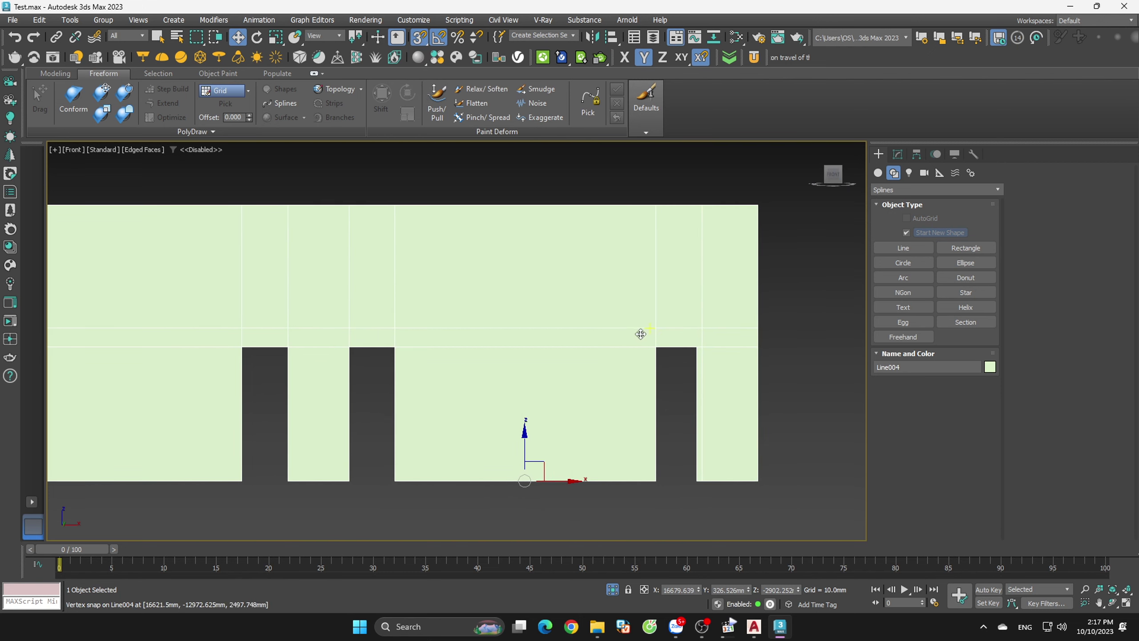
pyautogui.scroll(2, 638, 334)
pyautogui.scroll(2, 776, 377)
pyautogui.click(966, 248)
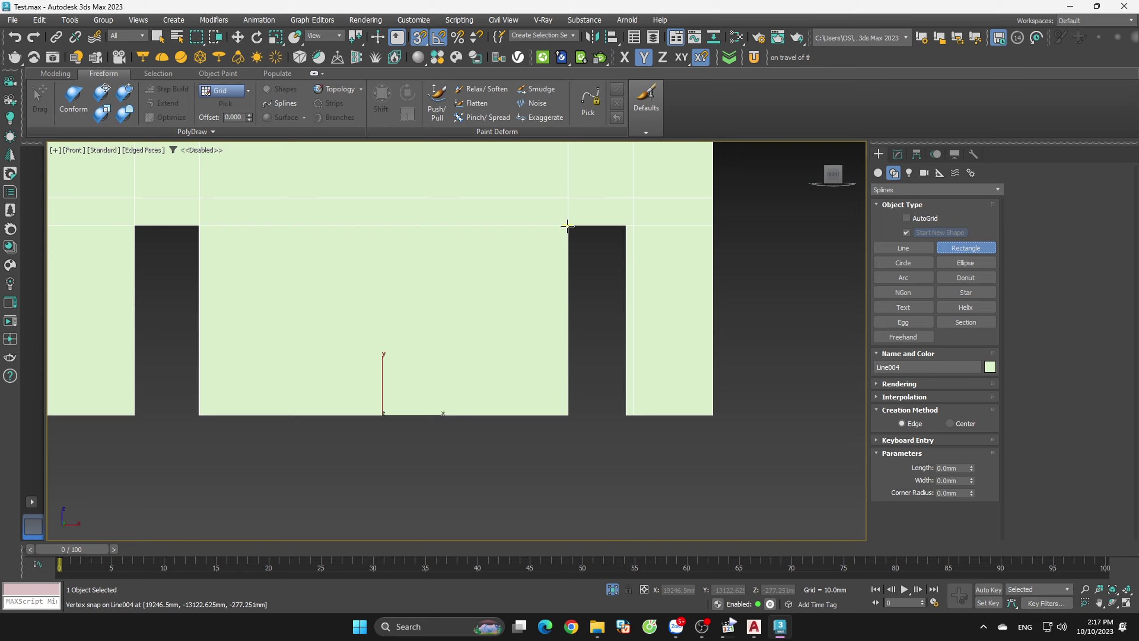
pyautogui.moveTo(567, 225); pyautogui.dragTo(616, 412)
# - Redraw Rectangle001 at 2625 x 900 mm from the opening's top-left corner to bottom-right corner
pyautogui.moveTo(635, 440)
pyautogui.keyDown('alt'); pyautogui.mouseDown(button='middle')
pyautogui.moveTo(686, 504)
pyautogui.moveTo(679, 439)
pyautogui.mouseUp(button='middle'); pyautogui.keyUp('alt')
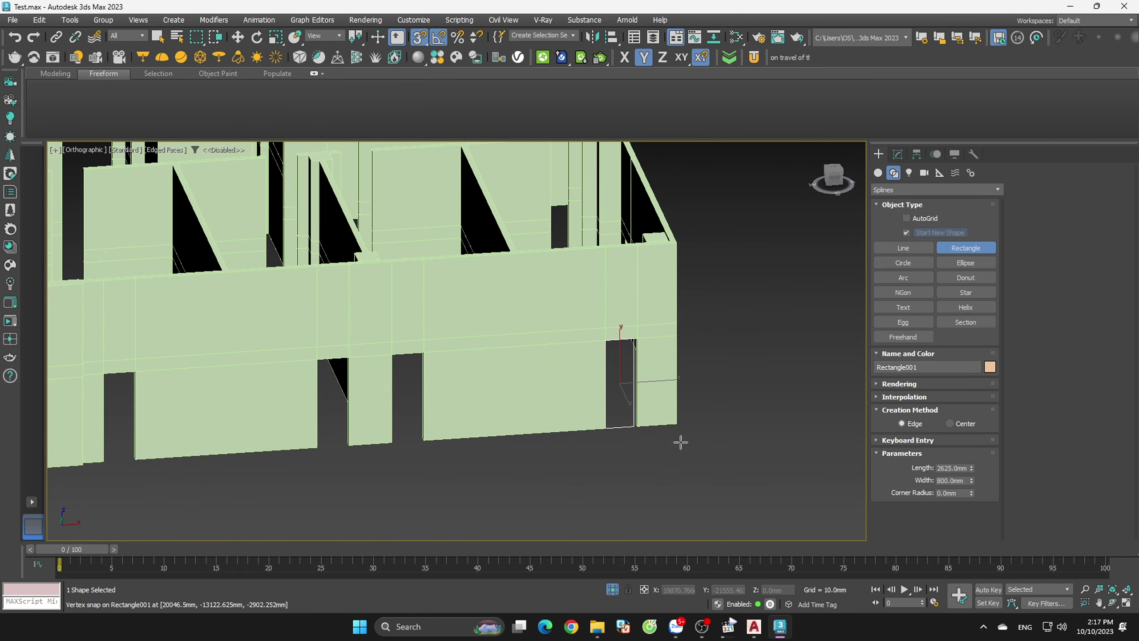
pyautogui.click(834, 177)
pyautogui.scroll(5, 522, 194)
pyautogui.scroll(-3, 603, 296)
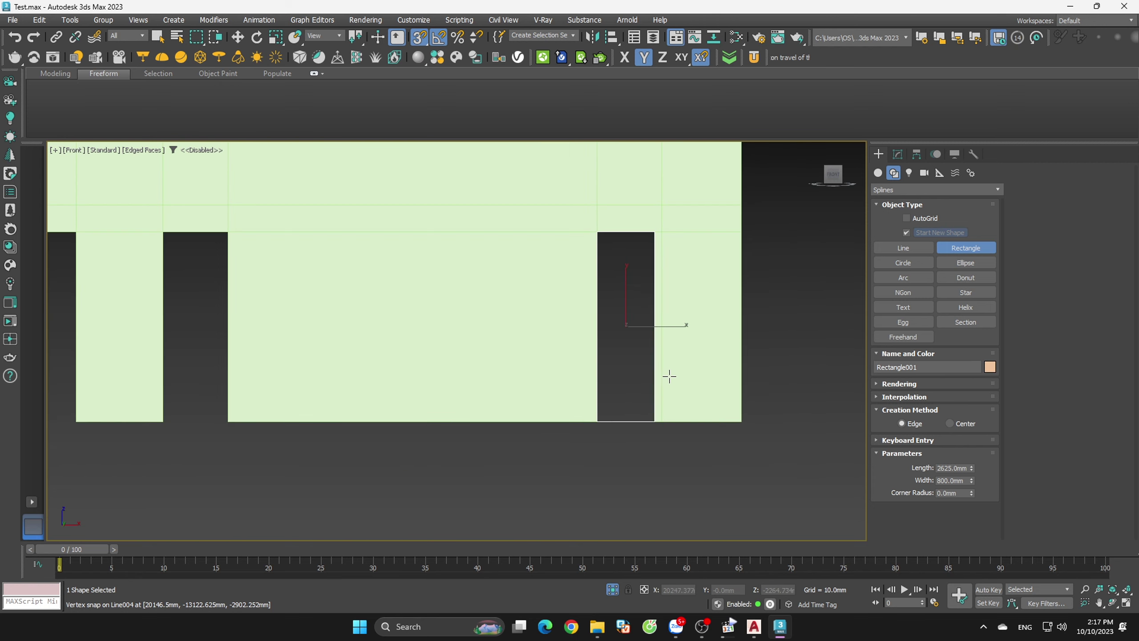
pyautogui.scroll(3, 610, 251)
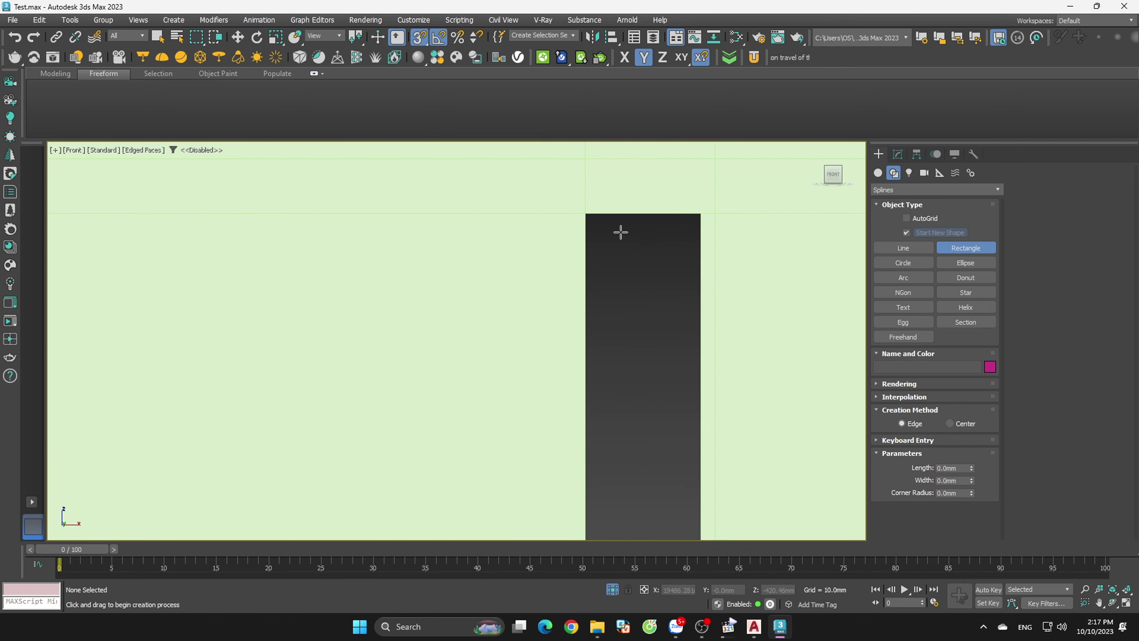
pyautogui.scroll(-2, 589, 204)
pyautogui.moveTo(587, 210)
pyautogui.mouseDown()
pyautogui.moveTo(620, 260)
pyautogui.moveTo(669, 478)
pyautogui.mouseUp()
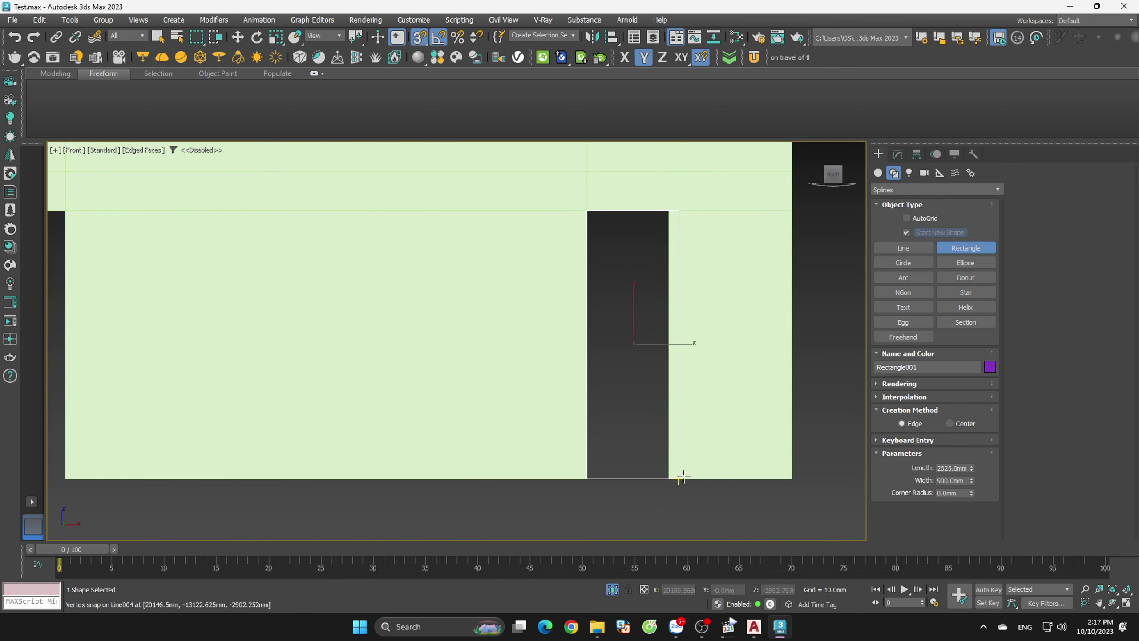
pyautogui.scroll(-3, 762, 377)
pyautogui.scroll(-2, 758, 404)
pyautogui.press('w')
pyautogui.scroll(3, 748, 428)
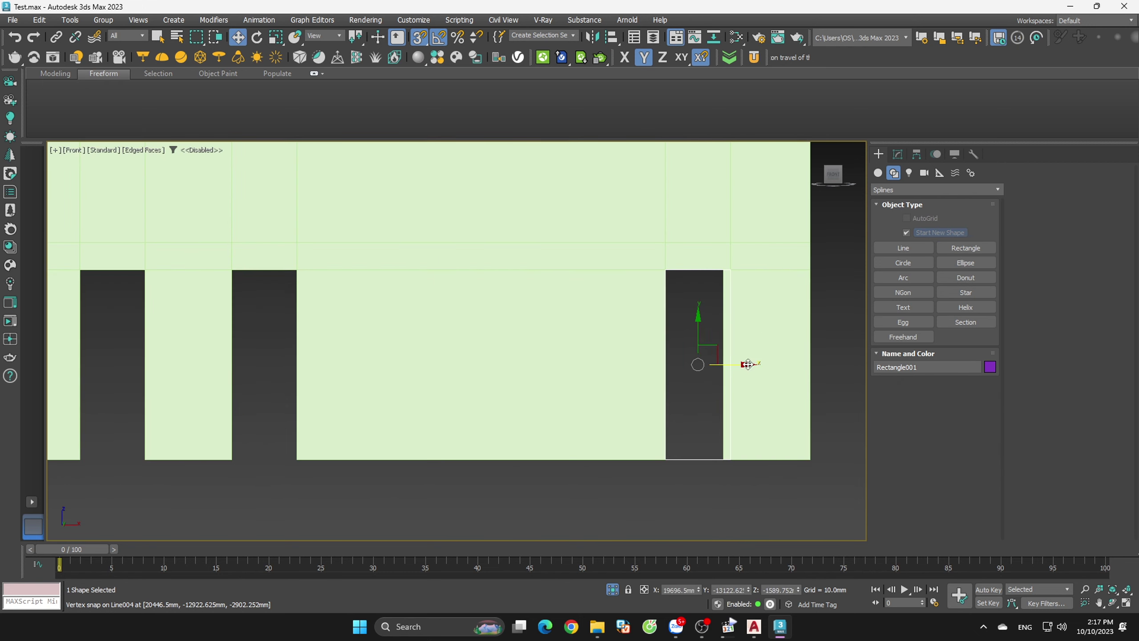
pyautogui.click(898, 154)
# - Convert the rectangle to an editable poly, clone it toward the right-hand opening, then delete the unwanted copy
pyautogui.rightClick(910, 324)
pyautogui.click(949, 426)
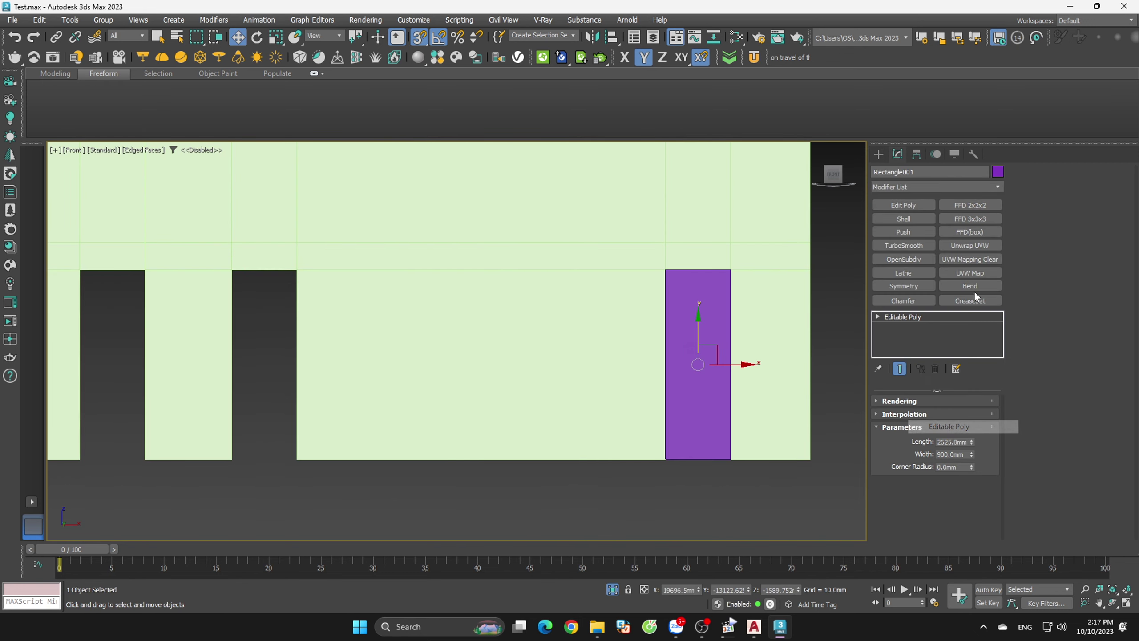
pyautogui.scroll(-3, 770, 332)
pyautogui.moveTo(770, 333)
pyautogui.mouseDown()
pyautogui.moveTo(622, 332)
pyautogui.moveTo(800, 336)
pyautogui.moveTo(630, 352)
pyautogui.mouseUp()
pyautogui.scroll(2, 622, 332)
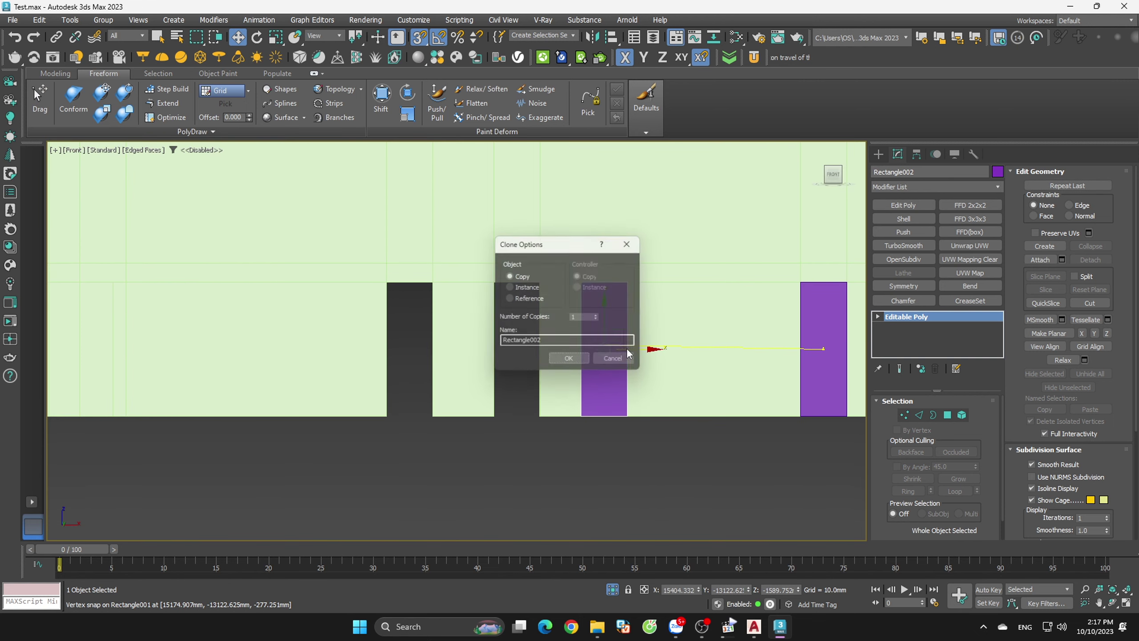
pyautogui.click(572, 364)
pyautogui.scroll(2, 574, 310)
pyautogui.scroll(-2, 670, 343)
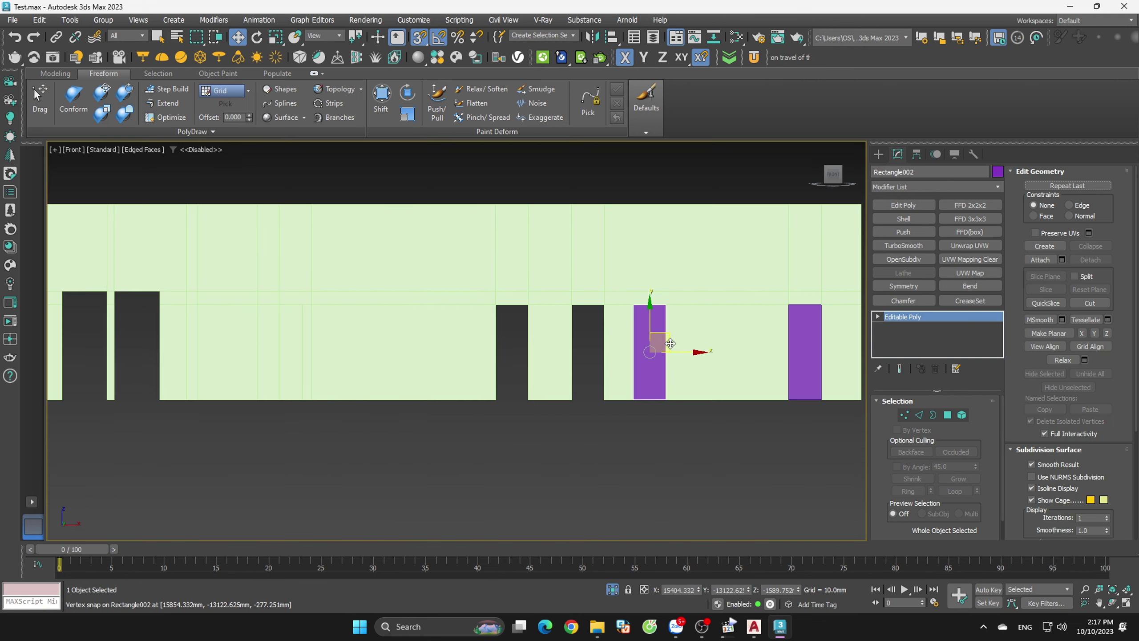
pyautogui.press('Delete')
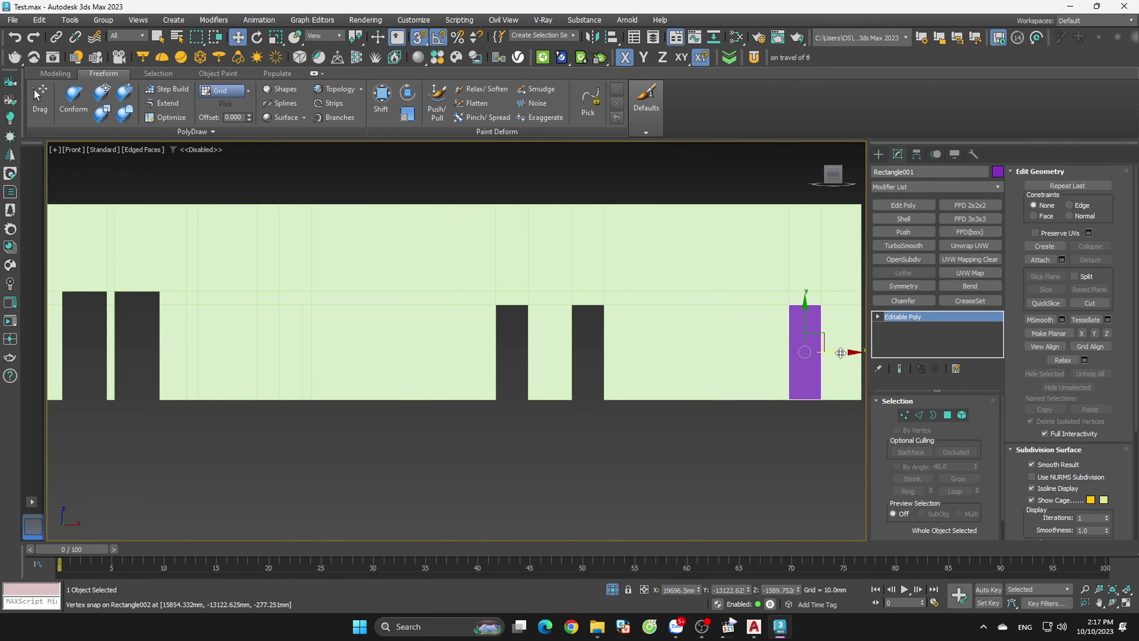
# - Clone the door panel to the left and vertex-snap it onto the opening's corner
pyautogui.keyDown('shift'); pyautogui.moveTo(798, 342); pyautogui.dragTo(660, 355); pyautogui.keyUp('shift')
pyautogui.click(589, 366)
pyautogui.scroll(2, 723, 374)
pyautogui.scroll(2, 629, 315)
pyautogui.press('s')
pyautogui.moveTo(665, 263); pyautogui.dragTo(514, 274)
pyautogui.scroll(-2, 638, 279)
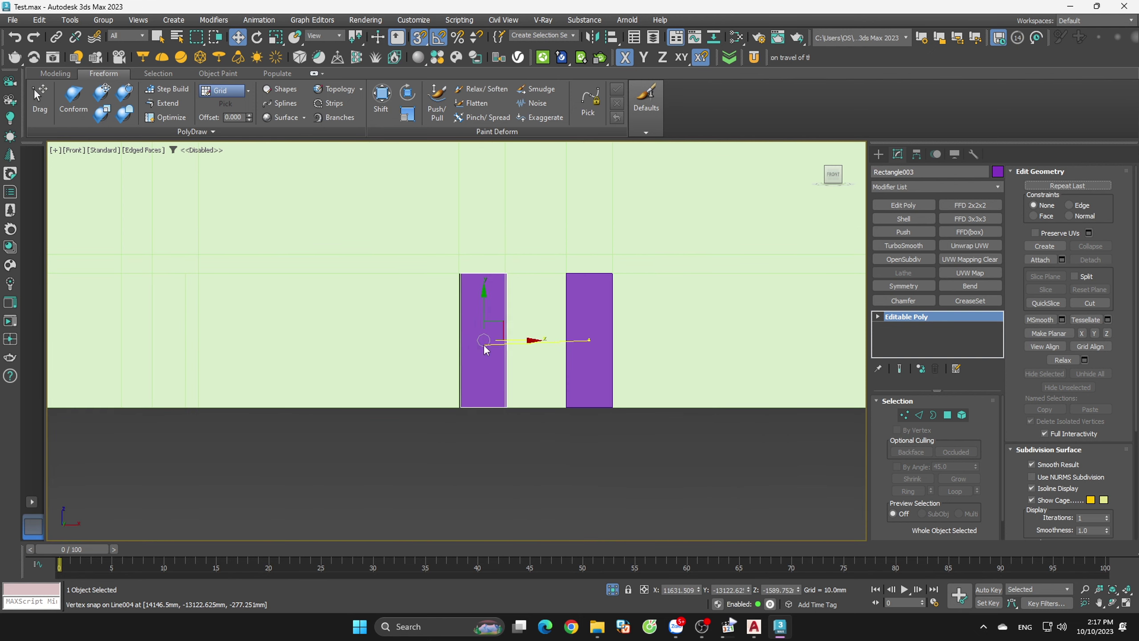
pyautogui.press('Return')
# - Clone the panel onto the next door opening and orbit to check the walls in 3D
pyautogui.scroll(4, 515, 274)
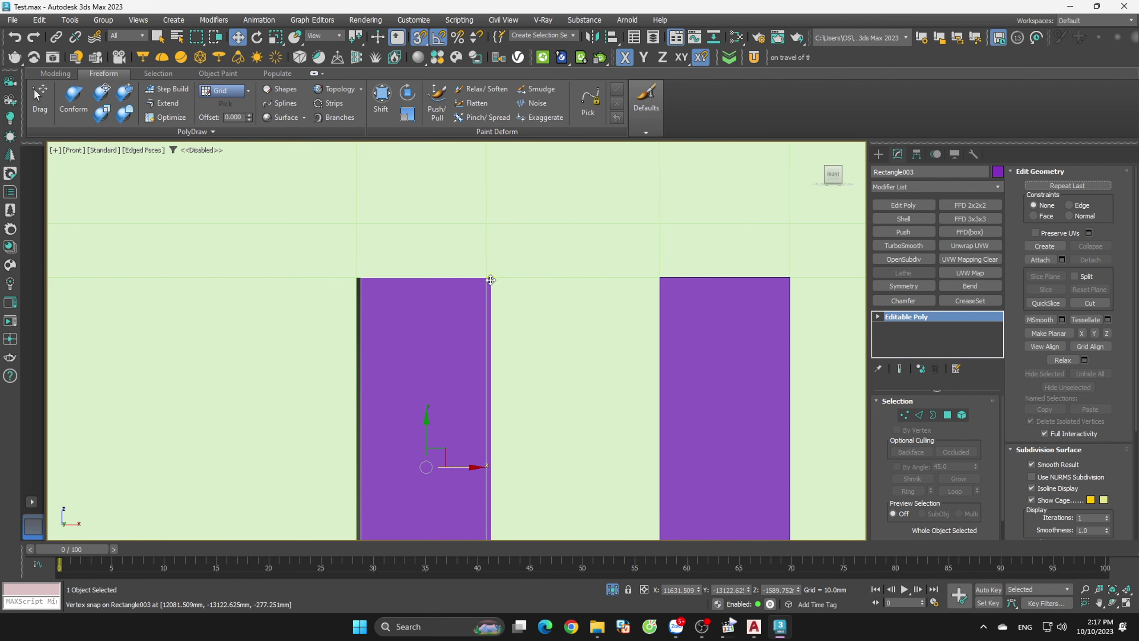
pyautogui.scroll(-4, 611, 341)
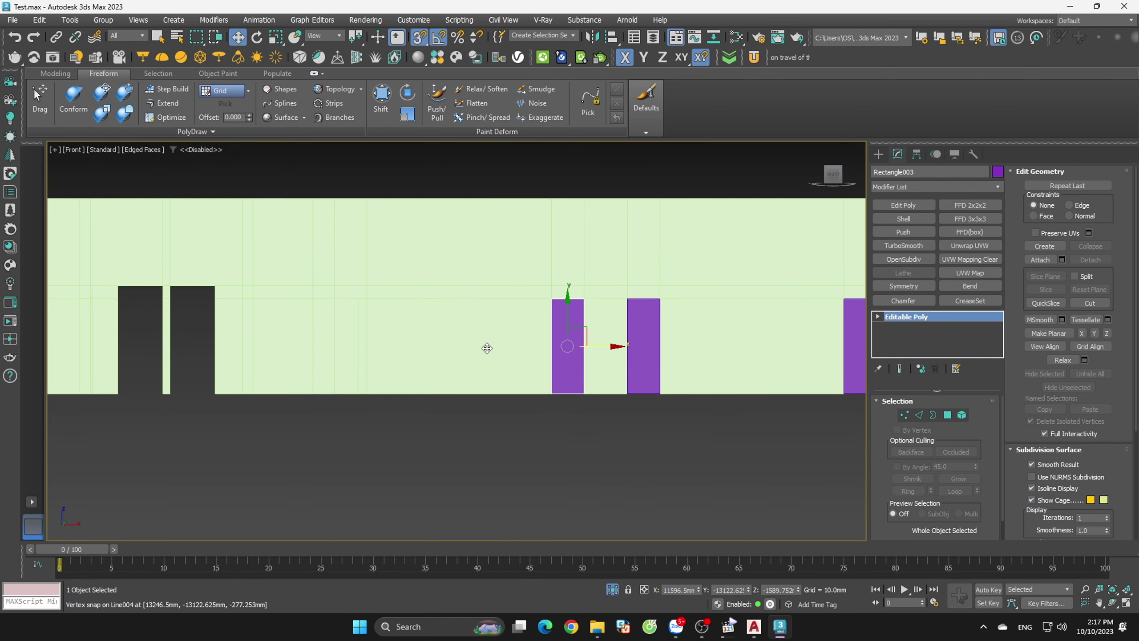
pyautogui.keyDown('shift'); pyautogui.moveTo(488, 348); pyautogui.dragTo(91, 349); pyautogui.keyUp('shift')
pyautogui.click(570, 362)
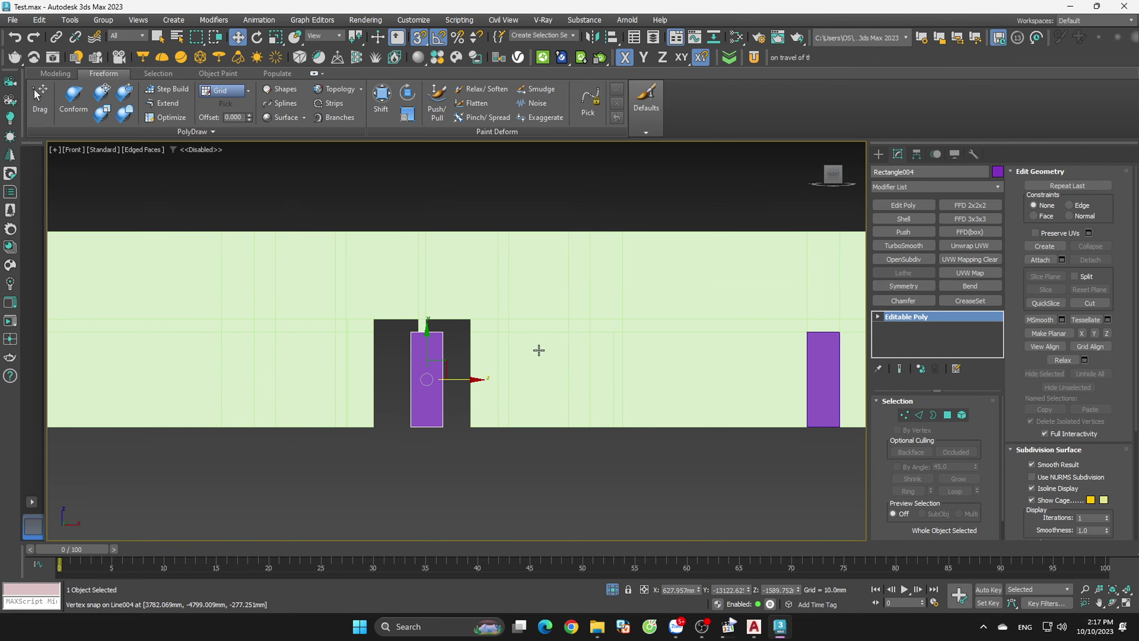
pyautogui.scroll(1, 406, 366)
pyautogui.scroll(-2, 488, 382)
pyautogui.scroll(1, 473, 356)
pyautogui.scroll(-2, 473, 357)
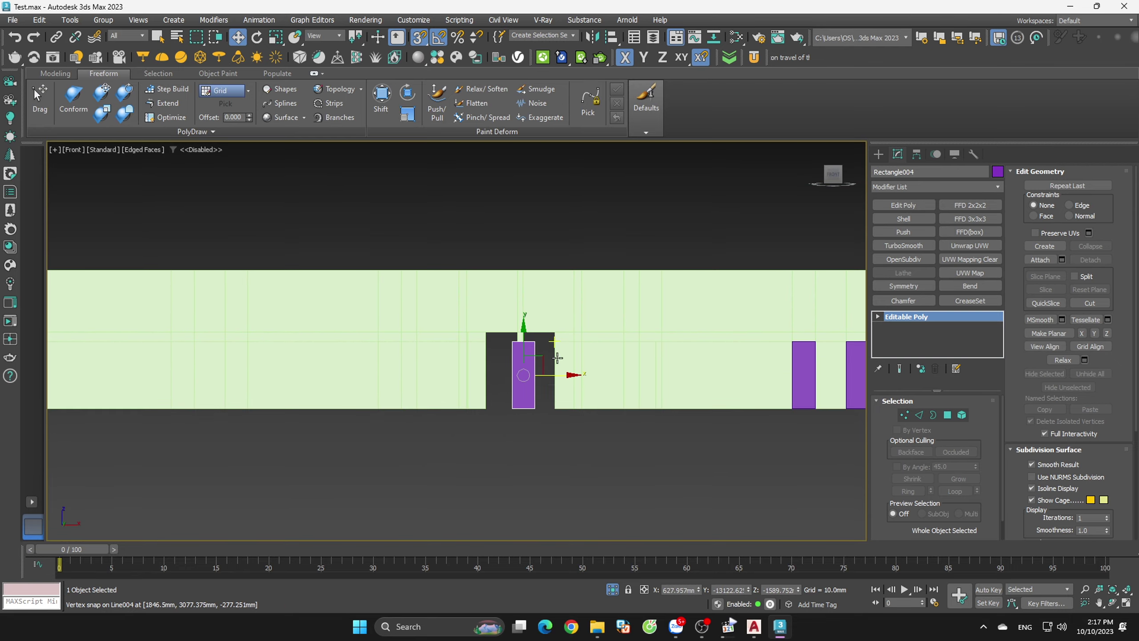
pyautogui.moveTo(494, 382)
pyautogui.keyDown('alt'); pyautogui.mouseDown(button='middle')
pyautogui.moveTo(589, 408)
pyautogui.moveTo(557, 420)
pyautogui.moveTo(542, 411)
pyautogui.moveTo(593, 399)
pyautogui.moveTo(572, 427)
pyautogui.moveTo(799, 223)
pyautogui.mouseUp(button='middle'); pyautogui.keyUp('alt')
pyautogui.scroll(2, 545, 400)
# - In Top view, snap Rectangle004 against the wall line
pyautogui.click(834, 173)
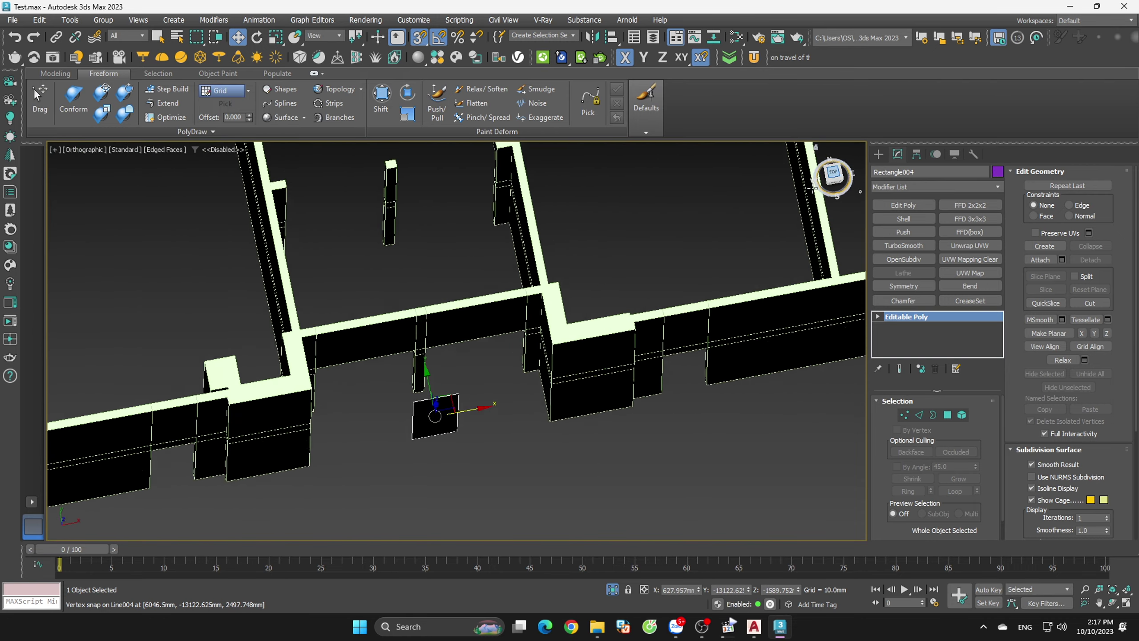
pyautogui.scroll(2, 311, 433)
pyautogui.scroll(2, 329, 432)
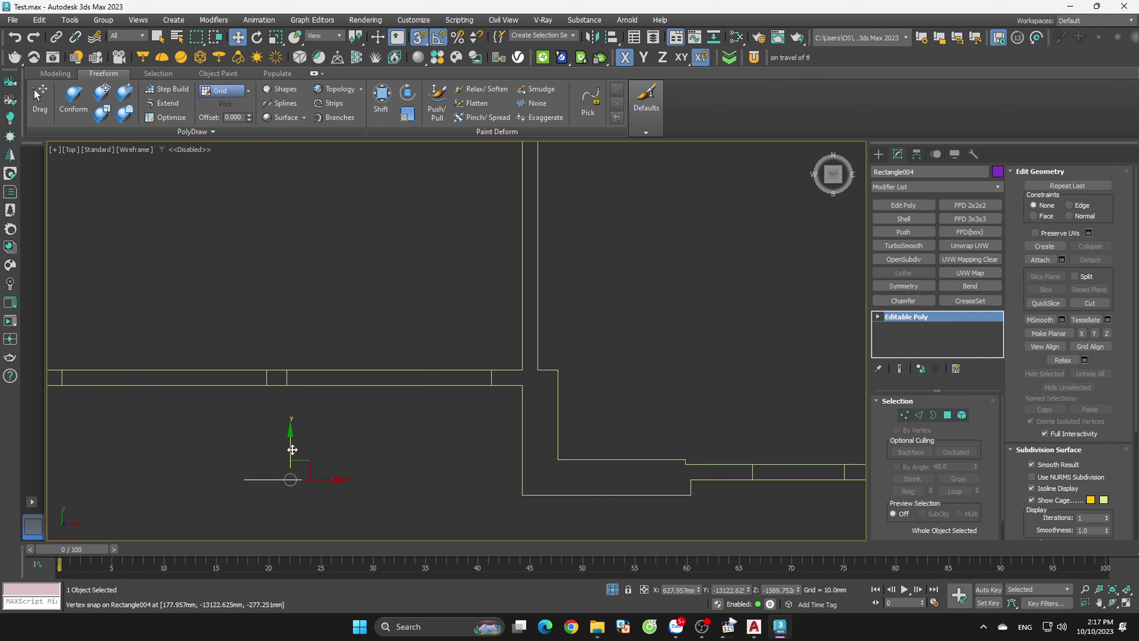
pyautogui.moveTo(292, 449); pyautogui.dragTo(491, 377)
pyautogui.scroll(2, 295, 393)
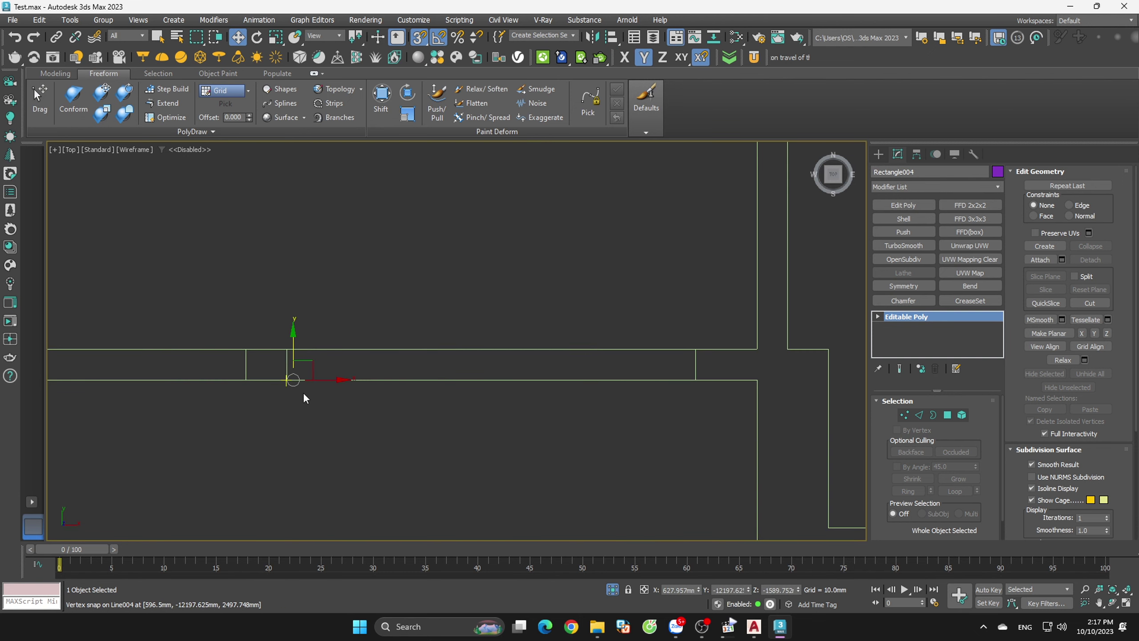
pyautogui.moveTo(346, 380)
pyautogui.mouseDown()
pyautogui.moveTo(611, 412)
pyautogui.moveTo(671, 386)
pyautogui.mouseUp()
# - Move the panel's two end vertices to the opening's edge, then reselect the whole panel
pyautogui.press('1')
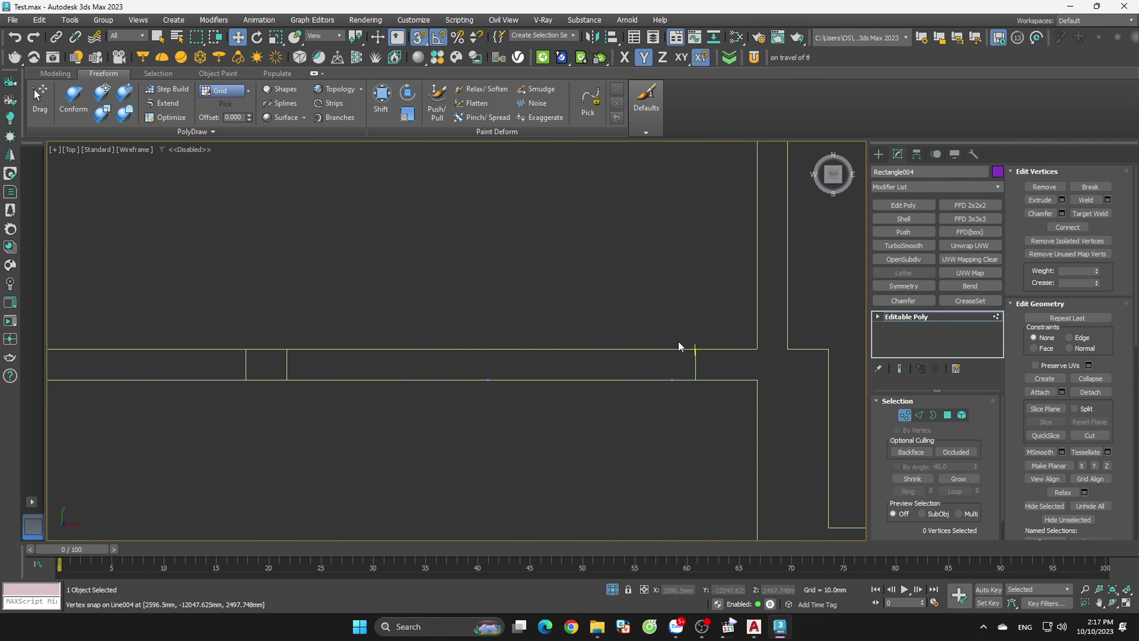
pyautogui.moveTo(726, 439); pyautogui.dragTo(726, 438)
pyautogui.moveTo(699, 342)
pyautogui.mouseDown()
pyautogui.moveTo(542, 338)
pyautogui.moveTo(491, 384)
pyautogui.mouseUp()
pyautogui.click(293, 387)
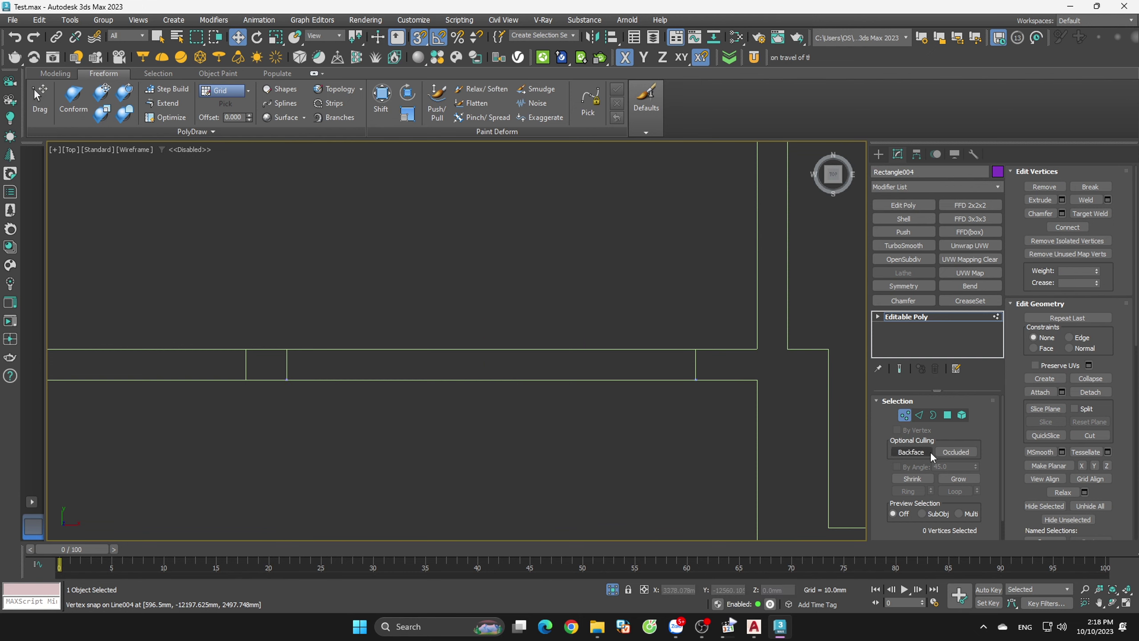
pyautogui.click(906, 420)
pyautogui.click(631, 282)
pyautogui.scroll(-3, 583, 291)
pyautogui.moveTo(433, 287); pyautogui.dragTo(682, 407)
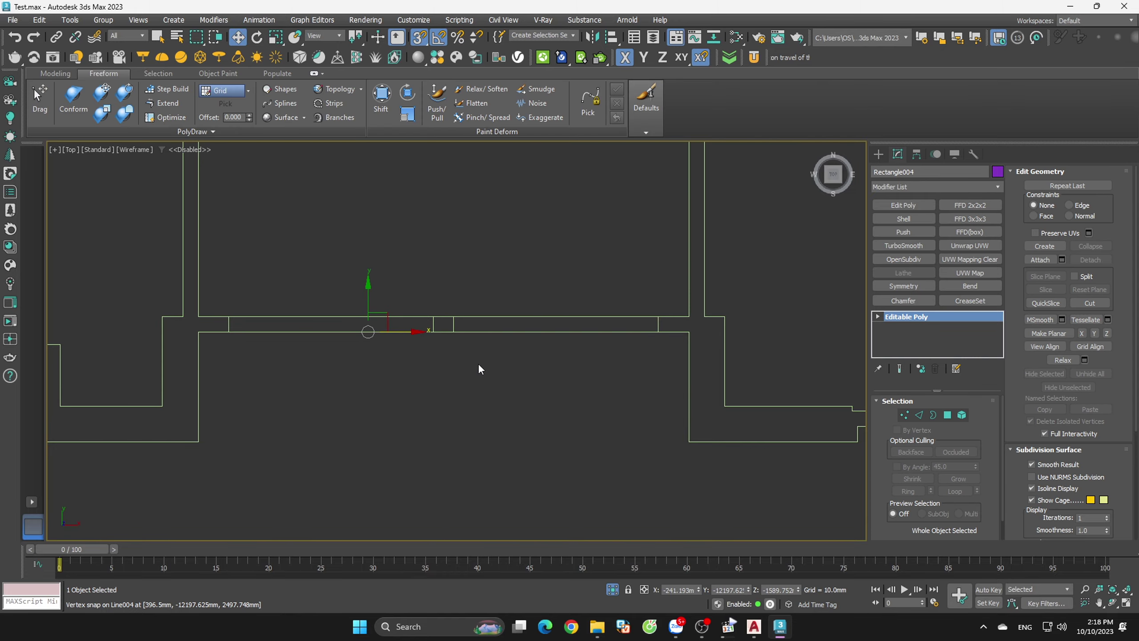
# - Tilt to a 3D view of the walls and switch the viewport to shaded display
pyautogui.moveTo(479, 366)
pyautogui.keyDown('alt'); pyautogui.mouseDown(button='middle')
pyautogui.moveTo(521, 354)
pyautogui.moveTo(533, 317)
pyautogui.moveTo(558, 309)
pyautogui.moveTo(429, 313)
pyautogui.mouseUp(button='middle'); pyautogui.keyUp('alt')
pyautogui.press('F3')
pyautogui.scroll(-5, 547, 320)
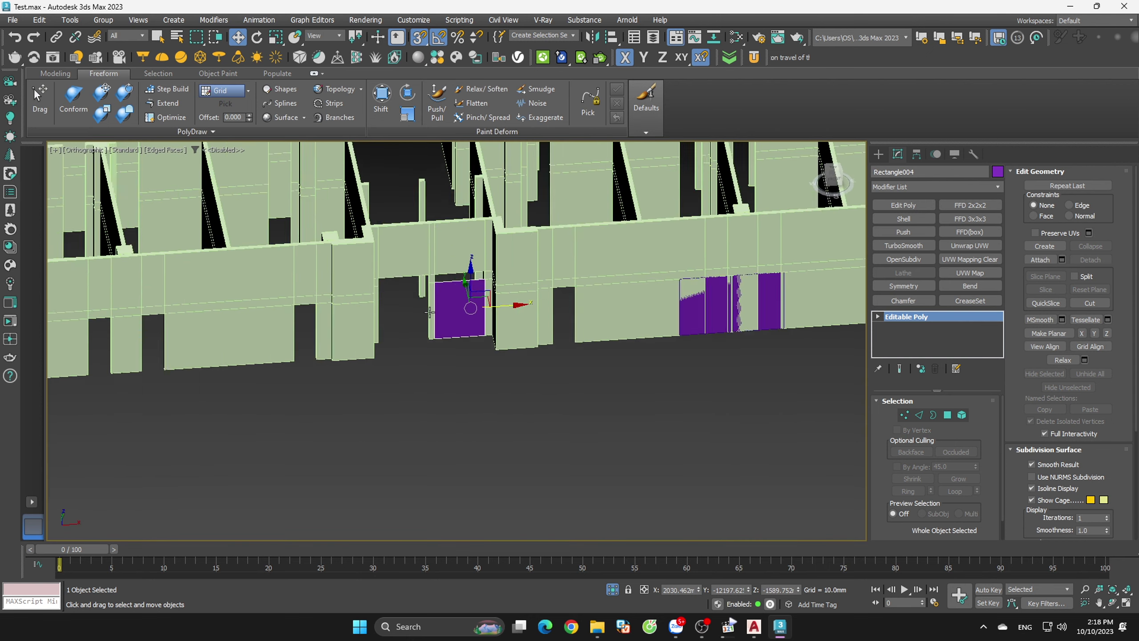
pyautogui.scroll(-3, 430, 312)
pyautogui.scroll(5, 458, 323)
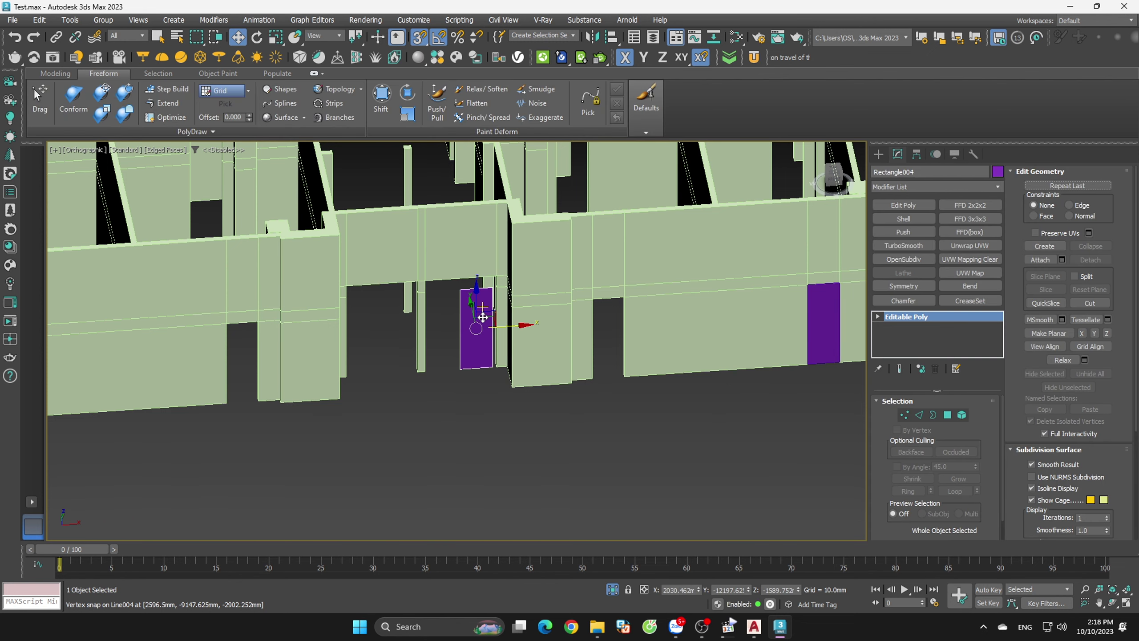
pyautogui.scroll(3, 482, 318)
# - Convert the door panel to editable geometry and widen it by moving its vertices to fill the opening
pyautogui.rightClick(463, 309)
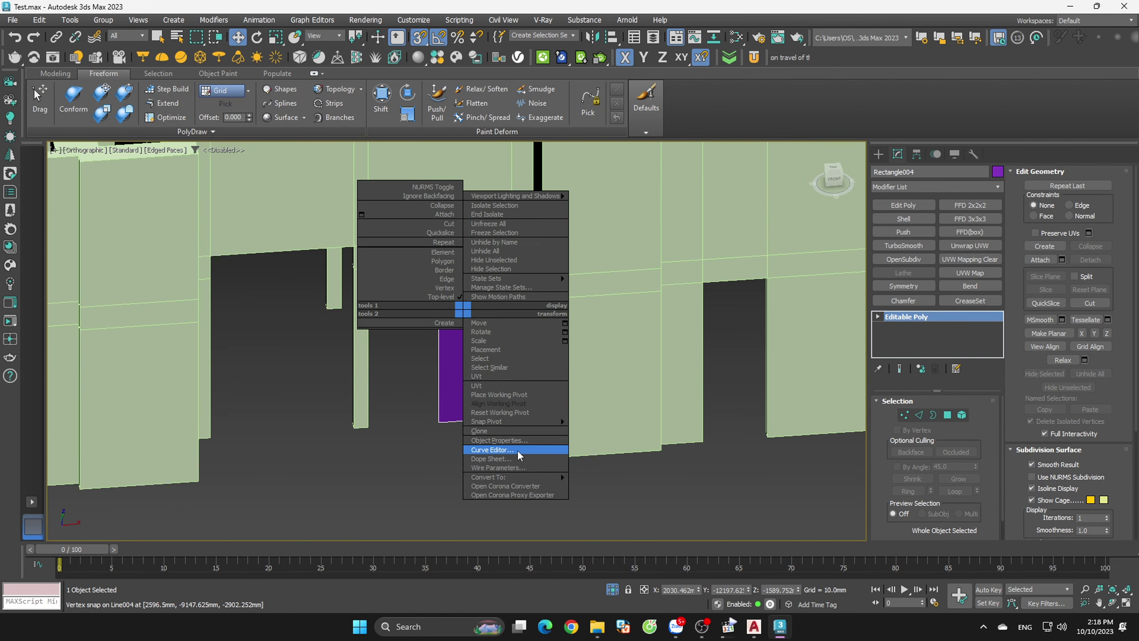
pyautogui.click(597, 483)
pyautogui.press('1')
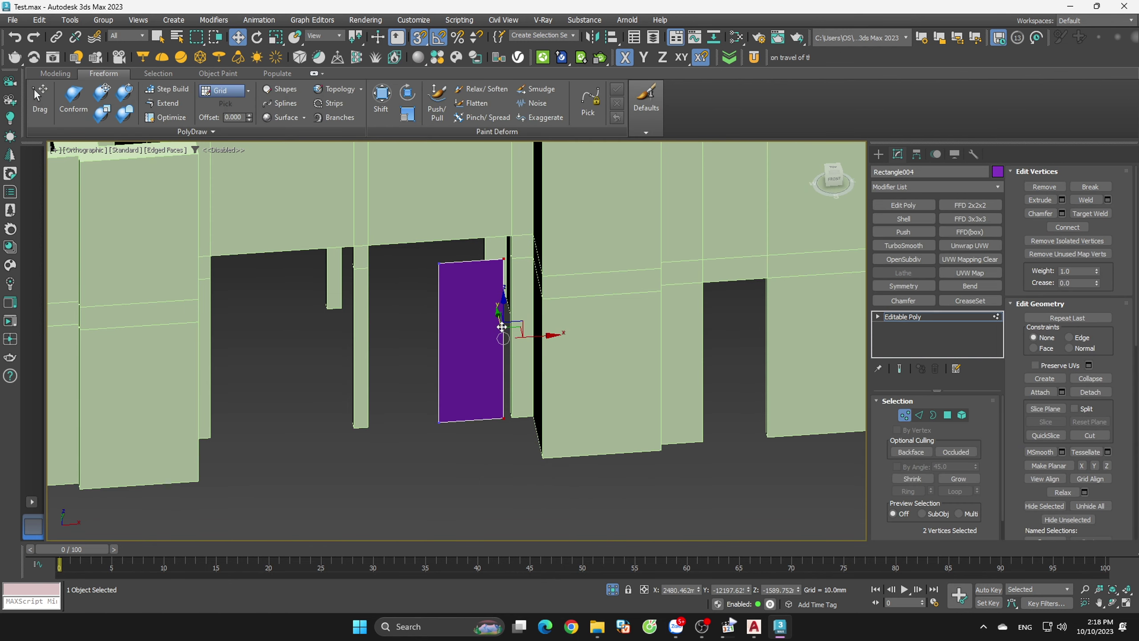
pyautogui.scroll(5, 524, 377)
pyautogui.moveTo(502, 292); pyautogui.dragTo(502, 522)
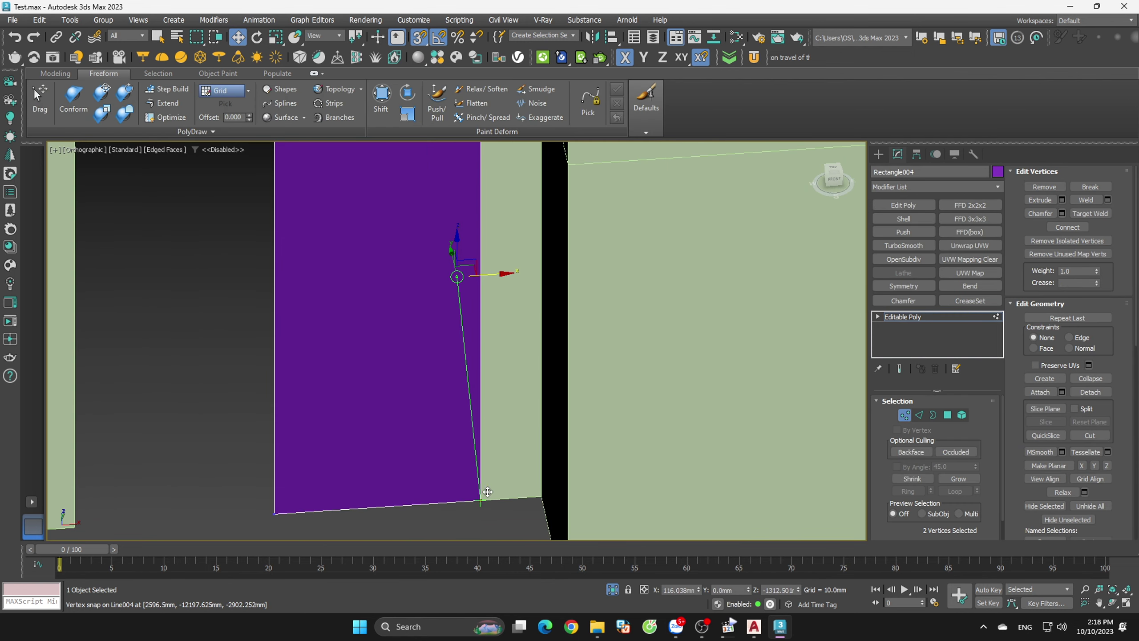
pyautogui.scroll(-5, 493, 520)
pyautogui.hotkey('ctrl', 'z')
pyautogui.scroll(3, 417, 467)
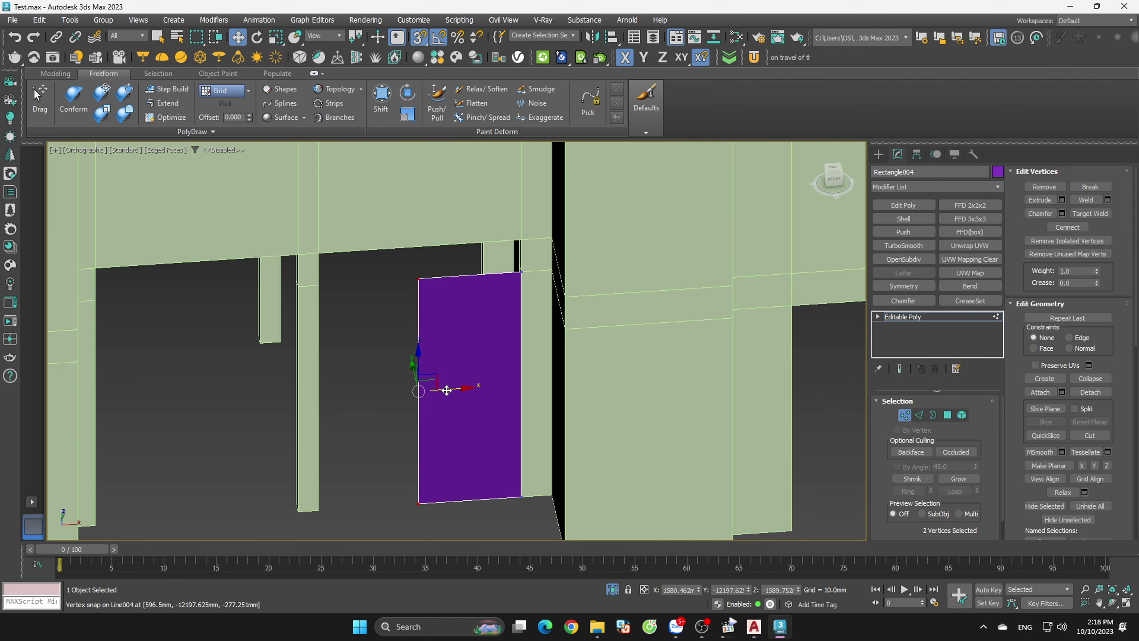
pyautogui.moveTo(446, 390); pyautogui.dragTo(345, 511)
pyautogui.moveTo(364, 531); pyautogui.dragTo(444, 482, button='middle')
pyautogui.moveTo(319, 198); pyautogui.dragTo(673, 327)
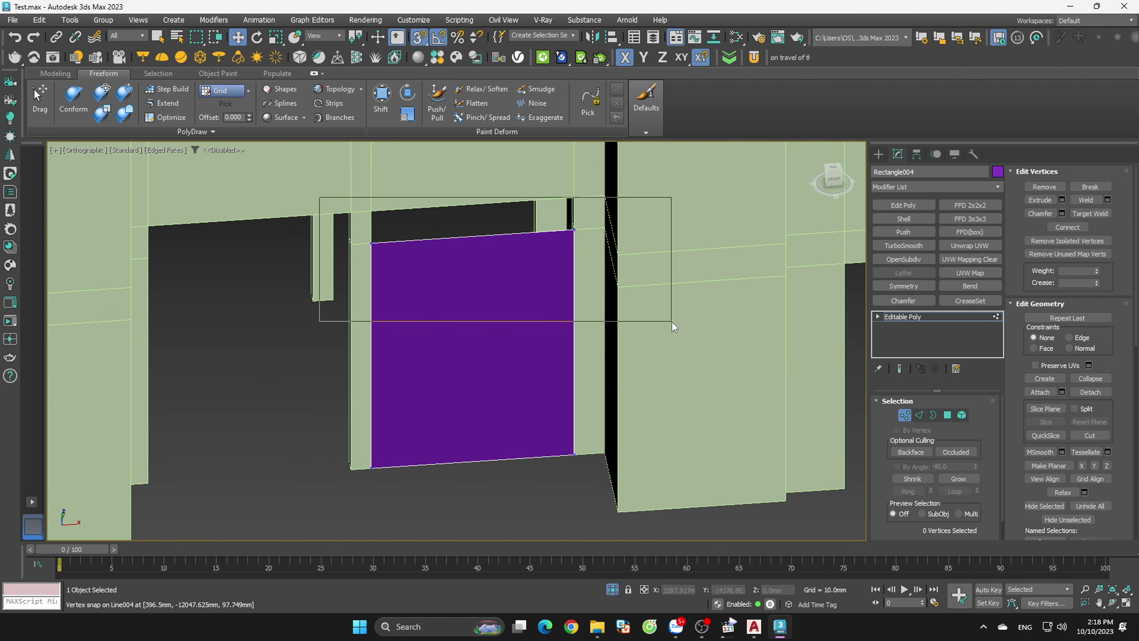
# - Switch to a wireframe Top view of the plan and pick the door panel
pyautogui.scroll(3, 491, 216)
pyautogui.scroll(-3, 432, 267)
pyautogui.scroll(-3, 631, 299)
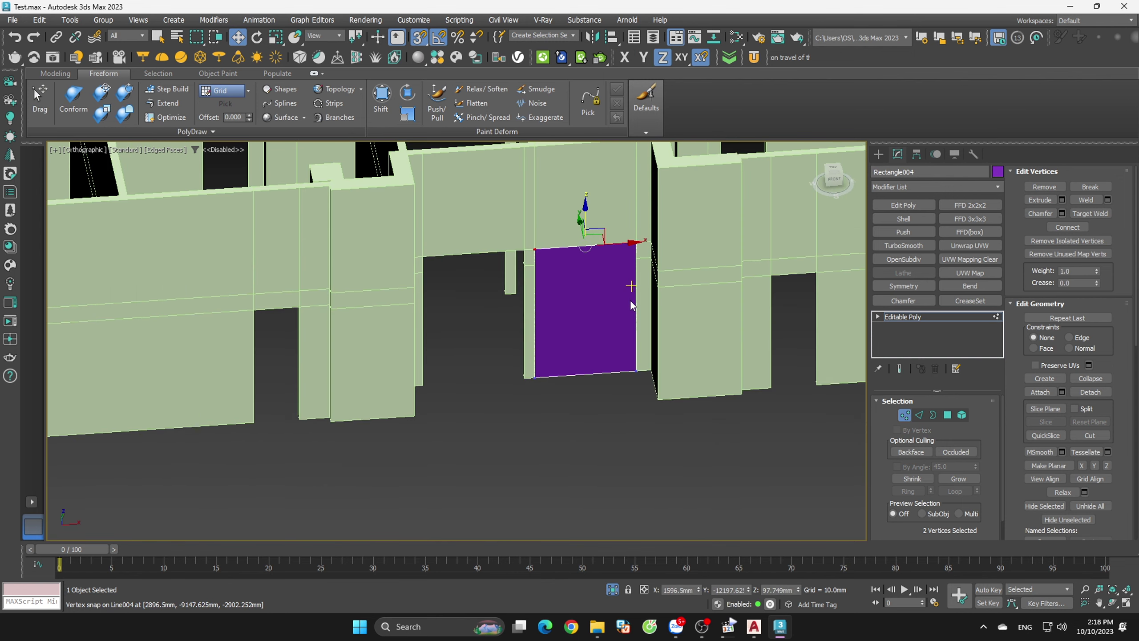
pyautogui.keyDown('alt'); pyautogui.moveTo(630, 300); pyautogui.dragTo(618, 366, button='middle'); pyautogui.keyUp('alt')
pyautogui.press('t')
pyautogui.scroll(3, 630, 345)
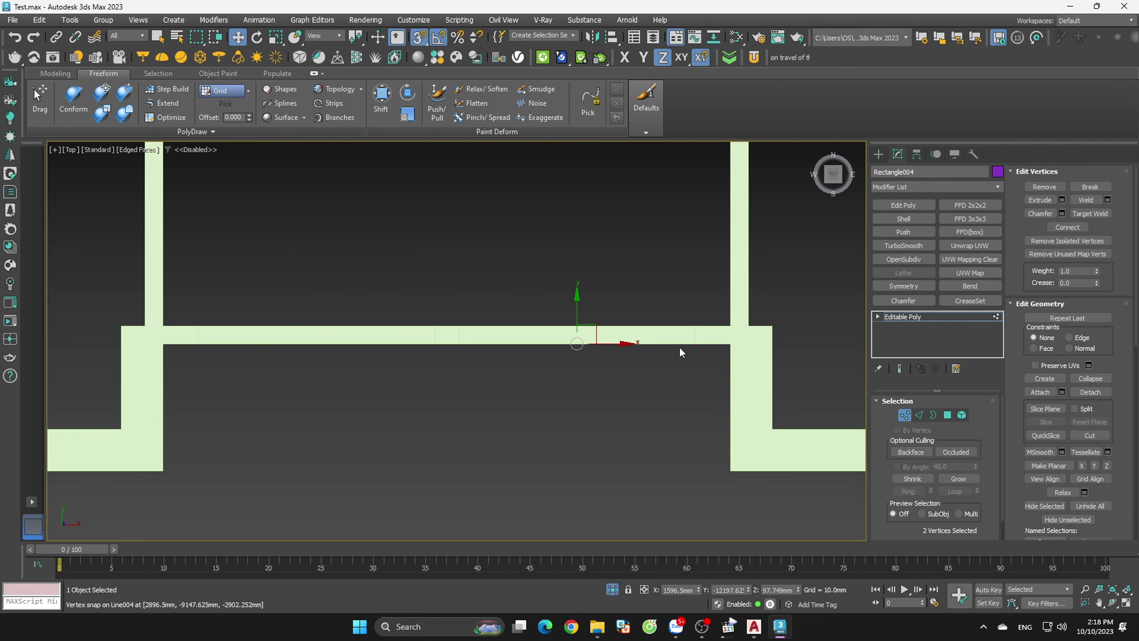
pyautogui.click(899, 417)
pyautogui.press('F3')
# - Clone the panel along the wall line beside the first, then orbit back to a shaded 3D view
pyautogui.moveTo(626, 349); pyautogui.dragTo(430, 355)
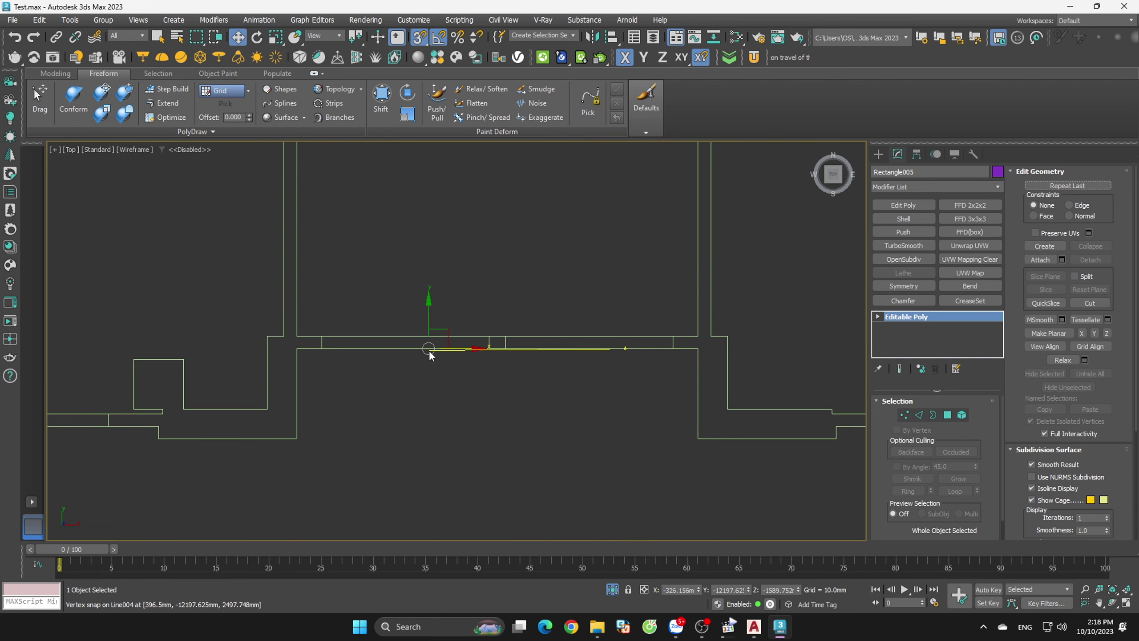
pyautogui.click(572, 365)
pyautogui.scroll(2, 415, 343)
pyautogui.press('1')
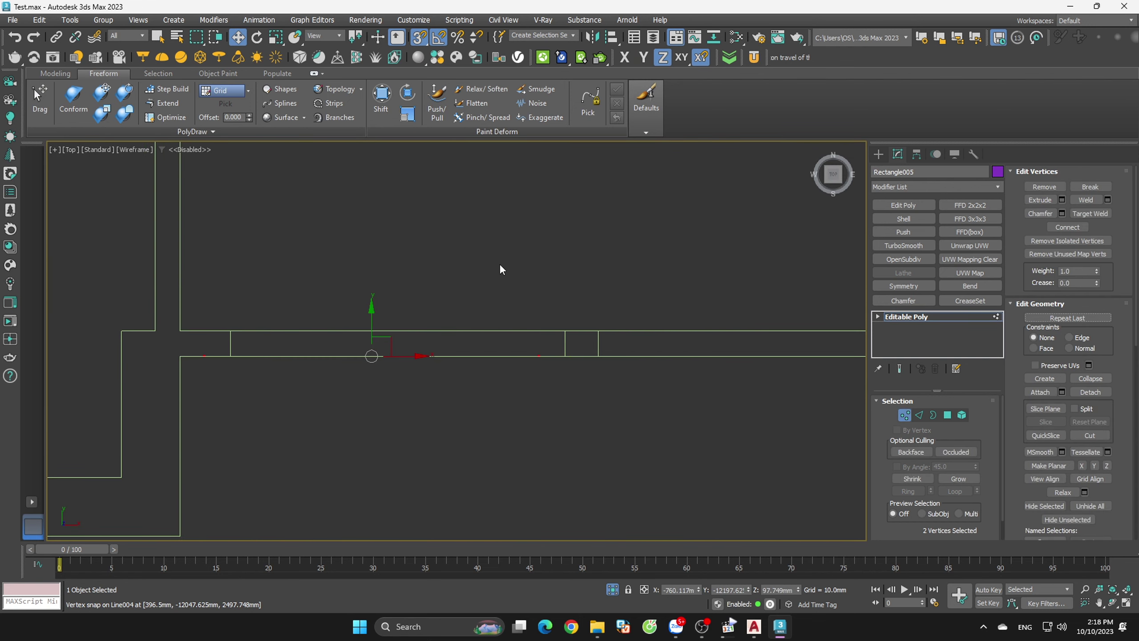
pyautogui.scroll(2, 551, 369)
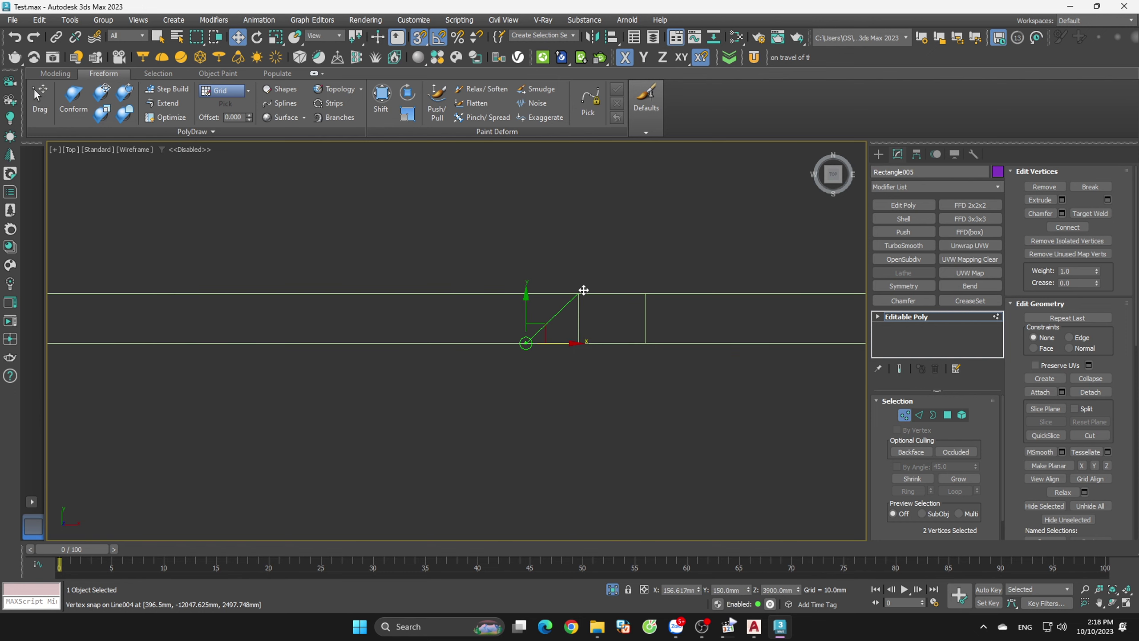
pyautogui.click(637, 289)
pyautogui.scroll(-2, 646, 301)
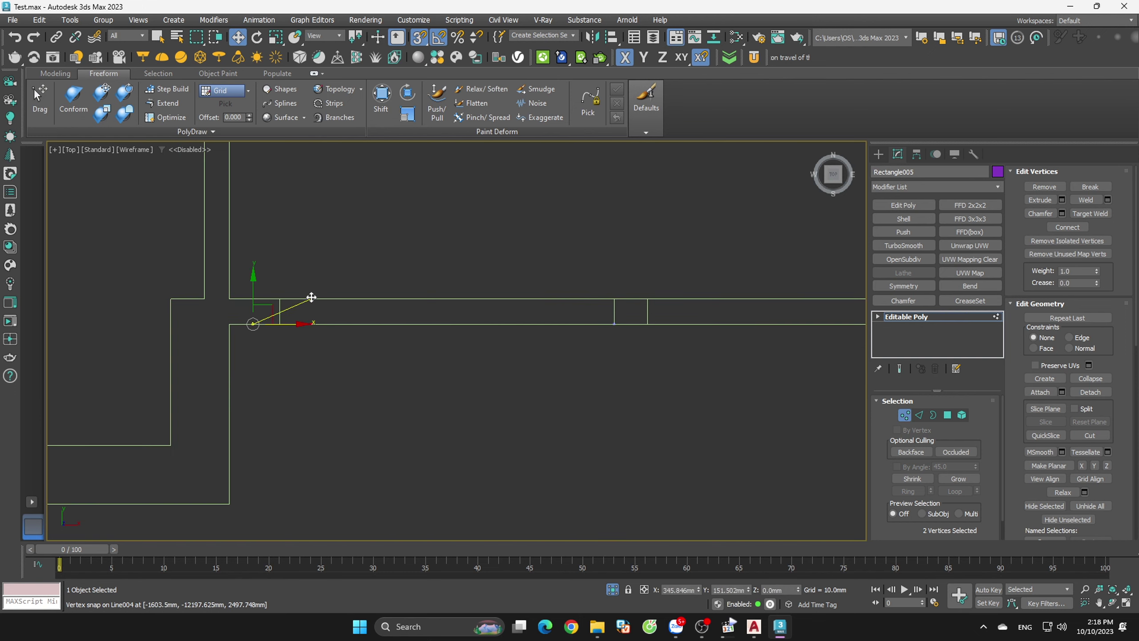
pyautogui.click(905, 415)
pyautogui.scroll(-3, 579, 394)
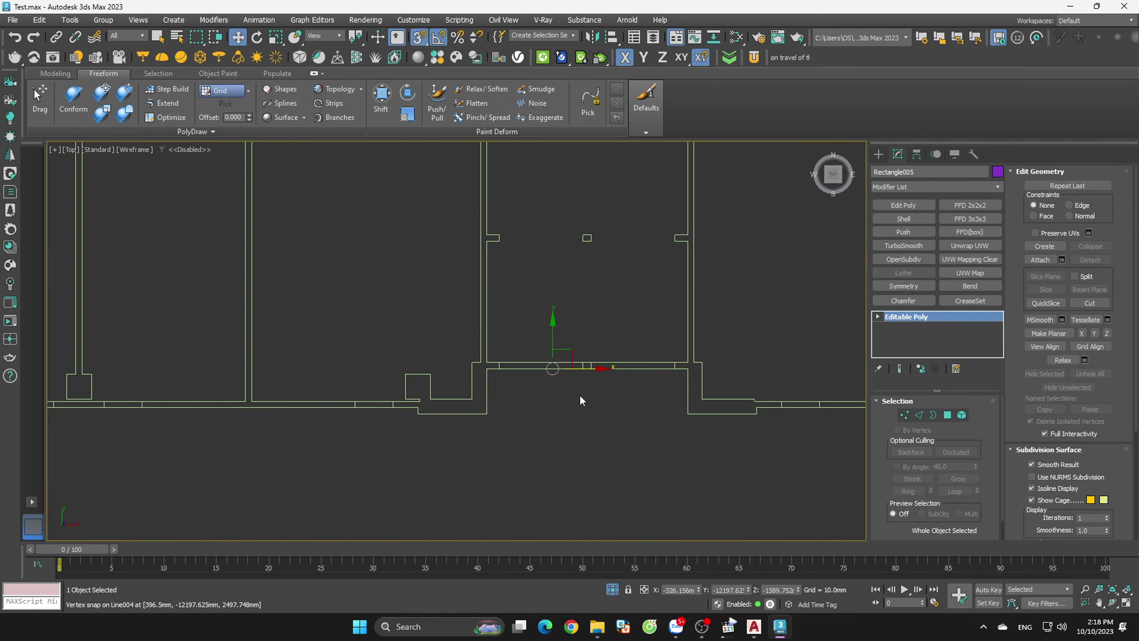
pyautogui.moveTo(579, 395)
pyautogui.keyDown('alt'); pyautogui.mouseDown(button='middle')
pyautogui.moveTo(637, 379)
pyautogui.moveTo(682, 420)
pyautogui.mouseUp(button='middle'); pyautogui.keyUp('alt')
pyautogui.press('F3')
# - Clone the purple door panel as instances into the next two front-wall doorways
pyautogui.click(673, 463)
pyautogui.scroll(2, 734, 420)
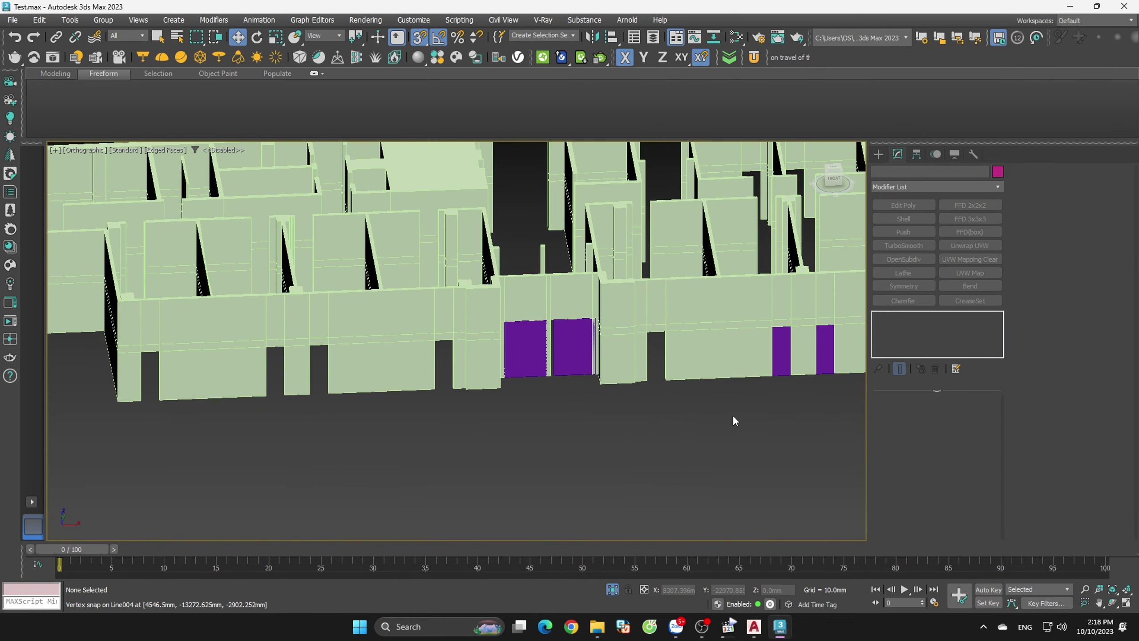
pyautogui.scroll(2, 781, 344)
pyautogui.click(782, 344)
pyautogui.moveTo(782, 344)
pyautogui.keyDown('shift'); pyautogui.mouseDown()
pyautogui.moveTo(488, 334)
pyautogui.moveTo(580, 283)
pyautogui.moveTo(528, 282)
pyautogui.mouseUp(); pyautogui.keyUp('shift')
pyautogui.click(572, 366)
pyautogui.scroll(4, 488, 334)
pyautogui.scroll(-5, 624, 363)
pyautogui.keyDown('shift'); pyautogui.moveTo(596, 342); pyautogui.dragTo(291, 344); pyautogui.keyUp('shift')
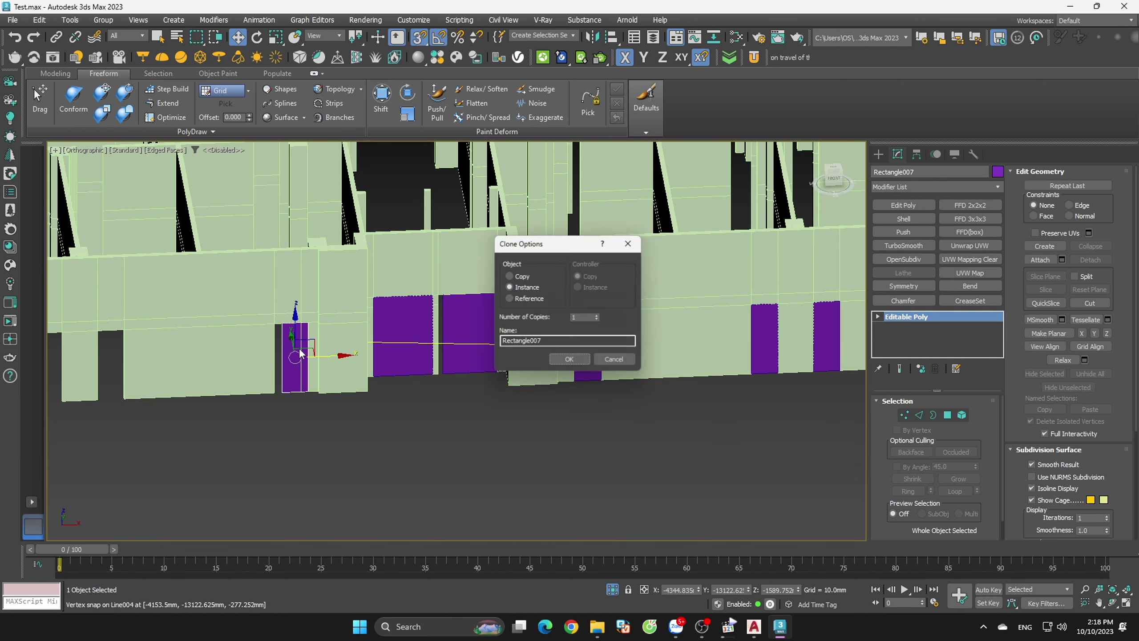
pyautogui.click(540, 358)
pyautogui.scroll(5, 354, 361)
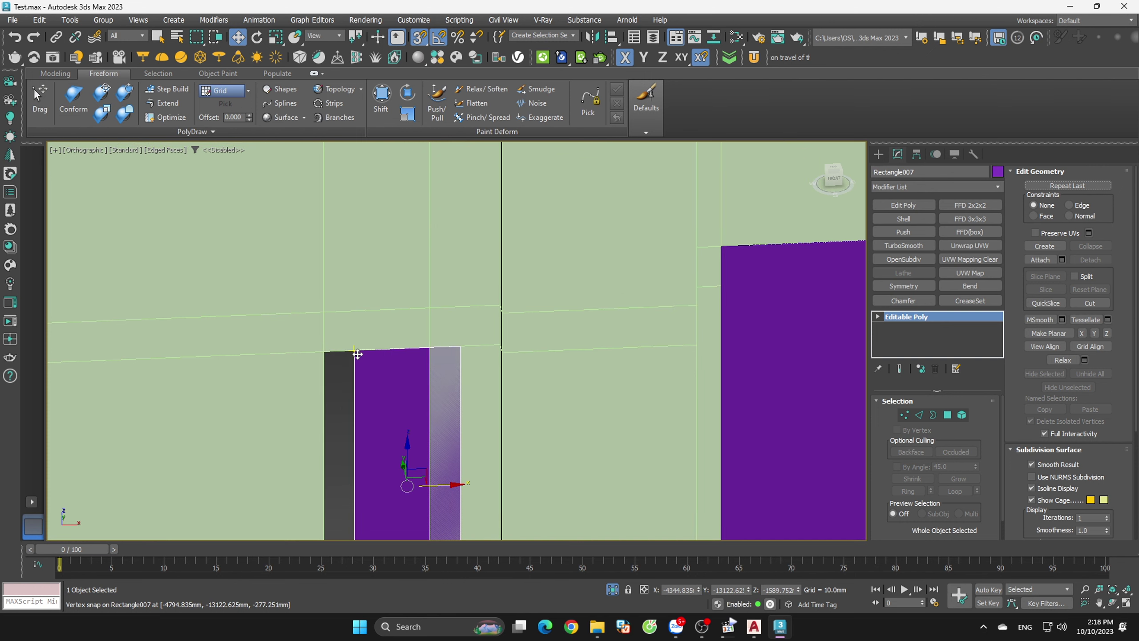
pyautogui.moveTo(355, 361); pyautogui.dragTo(326, 356)
# - In Front view, add another instanced door and snap it into its opening with Snap on
pyautogui.scroll(-5, 496, 364)
pyautogui.scroll(-3, 499, 411)
pyautogui.click(829, 179)
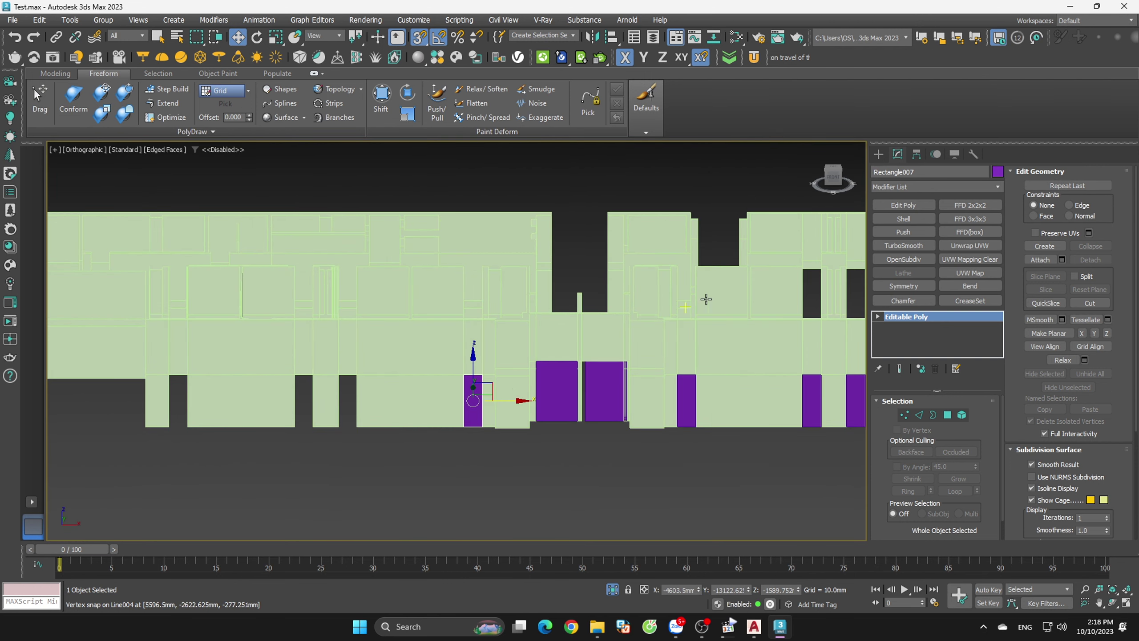
pyautogui.click(832, 179)
pyautogui.scroll(3, 339, 401)
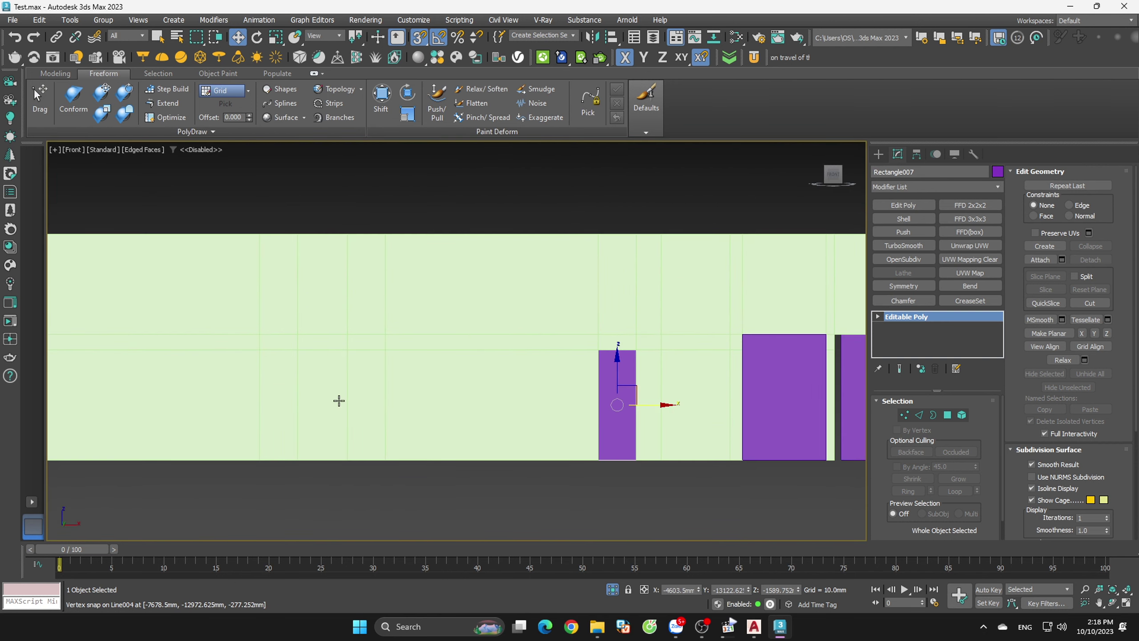
pyautogui.keyDown('shift'); pyautogui.moveTo(536, 403); pyautogui.dragTo(417, 427); pyautogui.keyUp('shift')
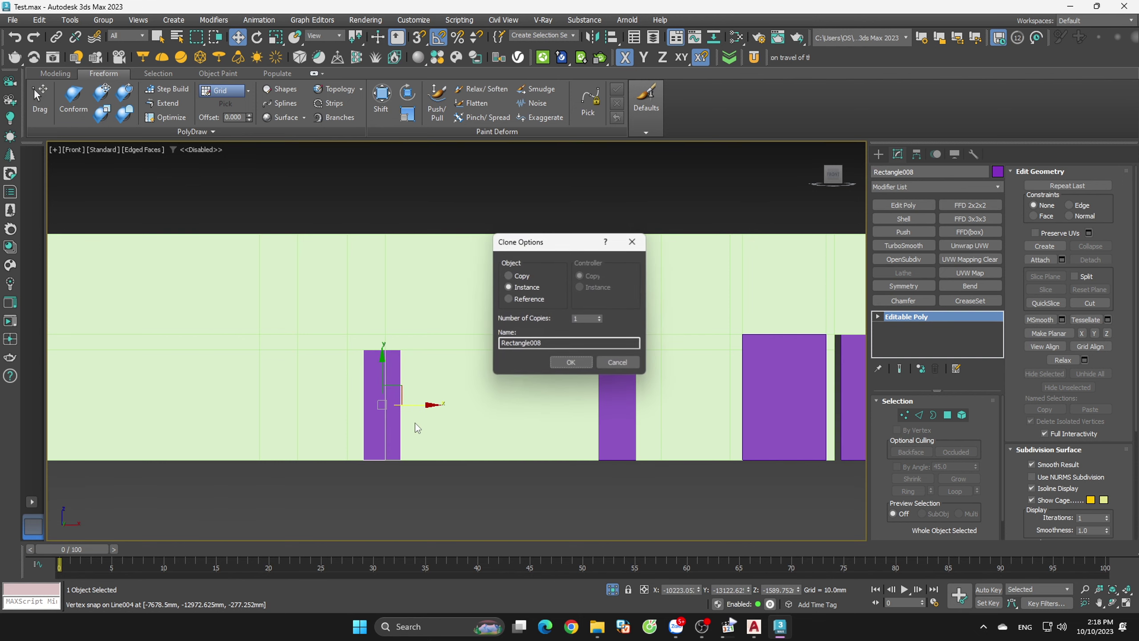
pyautogui.click(563, 363)
pyautogui.scroll(3, 340, 344)
pyautogui.press('s')
pyautogui.moveTo(387, 360); pyautogui.dragTo(355, 362)
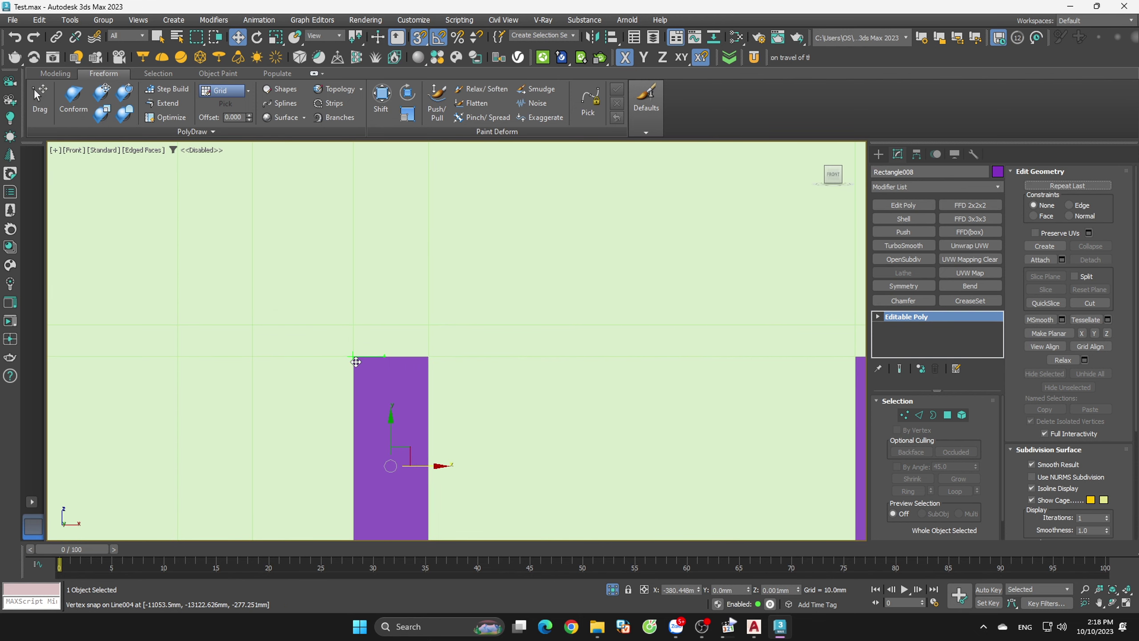
pyautogui.scroll(-2, 552, 372)
# - Snap a further instanced door into its opening and cancel an accidental wall copy
pyautogui.keyDown('shift'); pyautogui.moveTo(433, 437); pyautogui.dragTo(352, 437); pyautogui.keyUp('shift')
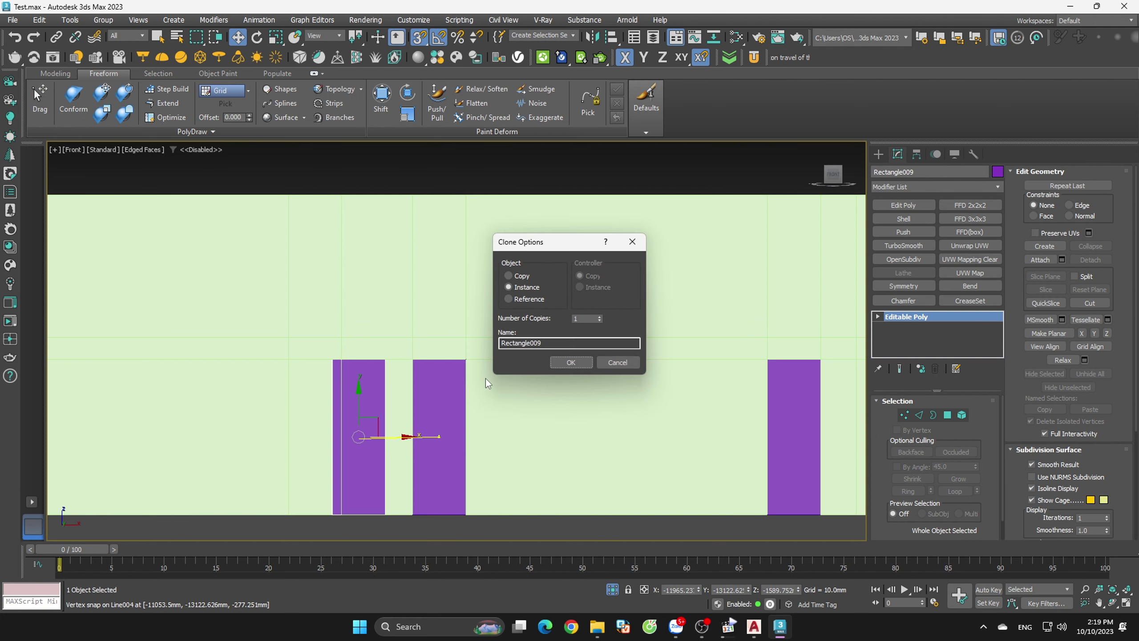
pyautogui.click(571, 362)
pyautogui.scroll(2, 303, 337)
pyautogui.moveTo(346, 373)
pyautogui.mouseDown()
pyautogui.moveTo(276, 369)
pyautogui.moveTo(353, 394)
pyautogui.mouseUp()
pyautogui.scroll(-3, 389, 364)
pyautogui.click(236, 395)
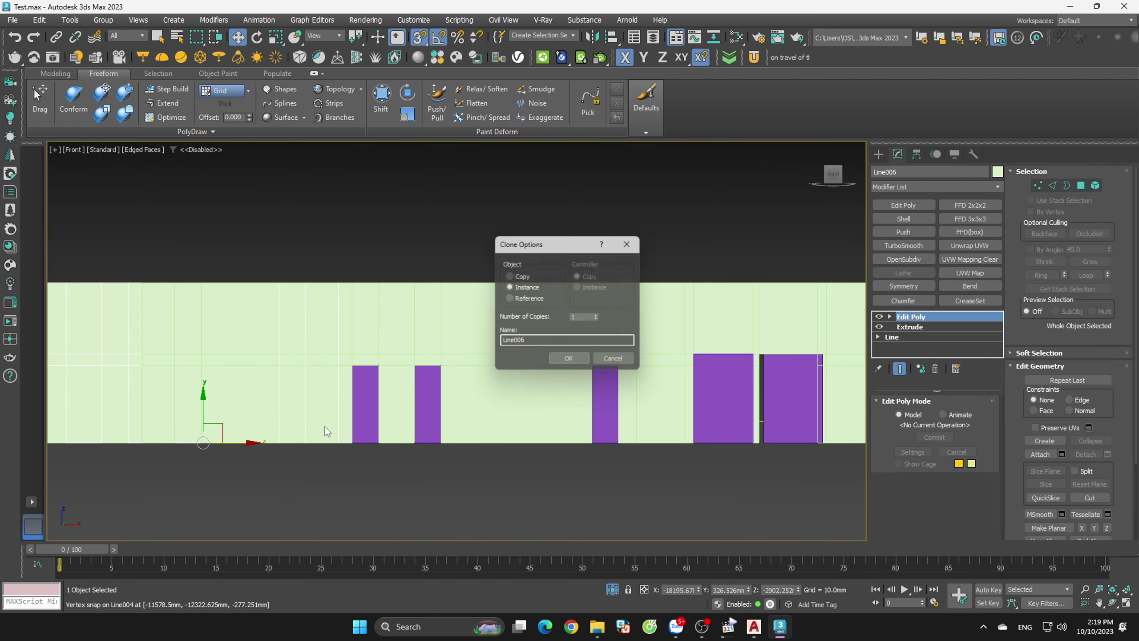
pyautogui.click(609, 362)
pyautogui.click(490, 396)
pyautogui.scroll(-3, 449, 449)
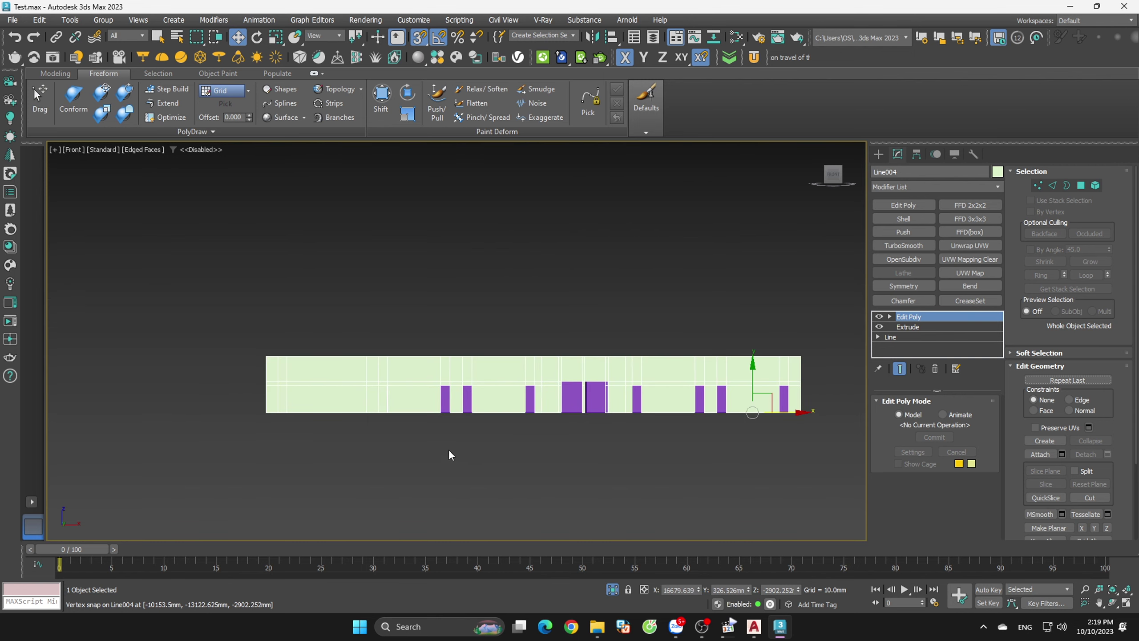
pyautogui.keyDown('alt'); pyautogui.moveTo(449, 449); pyautogui.dragTo(486, 480, button='middle'); pyautogui.keyUp('alt')
pyautogui.click(486, 479)
pyautogui.scroll(5, 447, 467)
# - Instance two more door panels toward the doorways further left
pyautogui.click(584, 378)
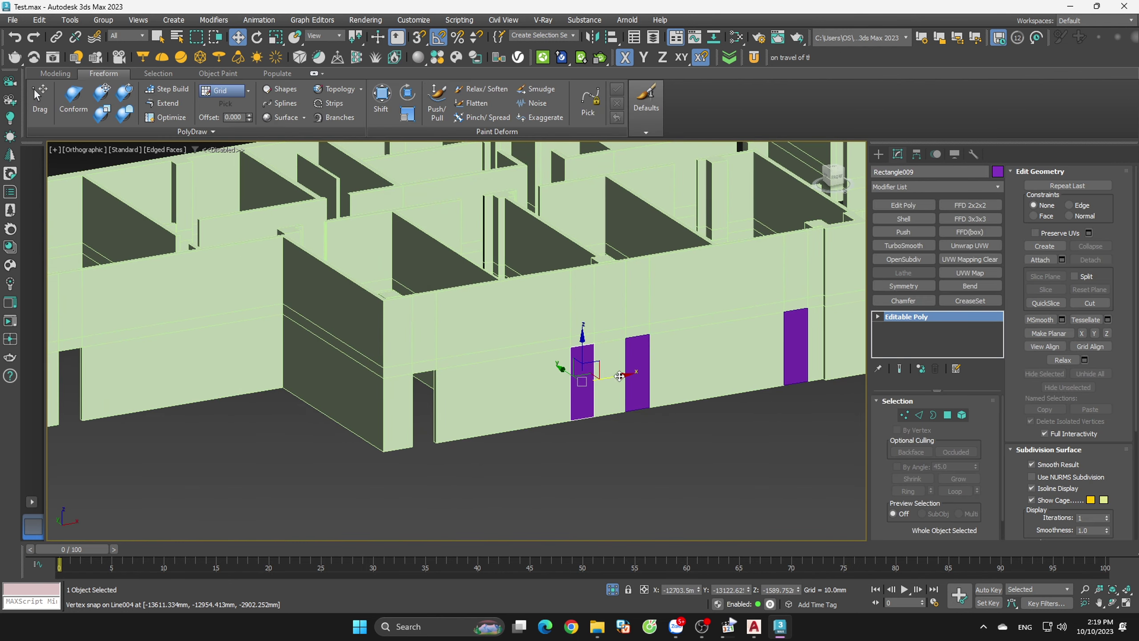
pyautogui.moveTo(584, 378)
pyautogui.keyDown('shift'); pyautogui.mouseDown()
pyautogui.moveTo(469, 406)
pyautogui.moveTo(419, 386)
pyautogui.mouseUp(); pyautogui.keyUp('shift')
pyautogui.click(572, 365)
pyautogui.scroll(3, 412, 369)
pyautogui.scroll(2, 412, 368)
pyautogui.scroll(-4, 491, 437)
pyautogui.keyDown('shift'); pyautogui.moveTo(491, 436); pyautogui.dragTo(418, 456); pyautogui.keyUp('shift')
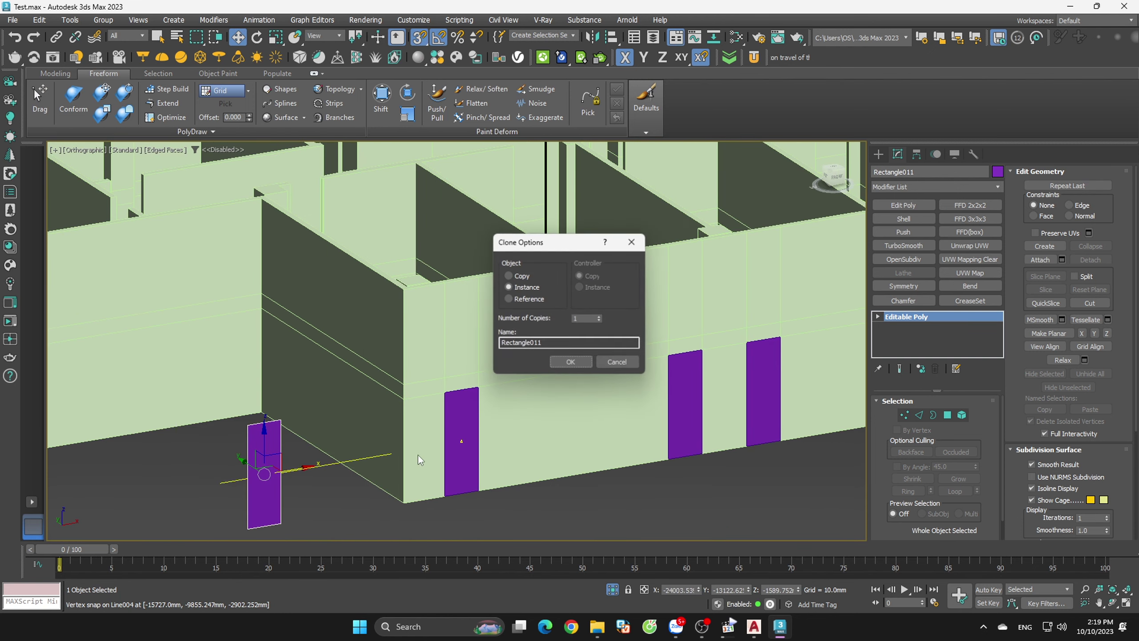
pyautogui.click(570, 362)
# - Reselect the newest door panel and move it to the wall corner
pyautogui.scroll(-4, 539, 427)
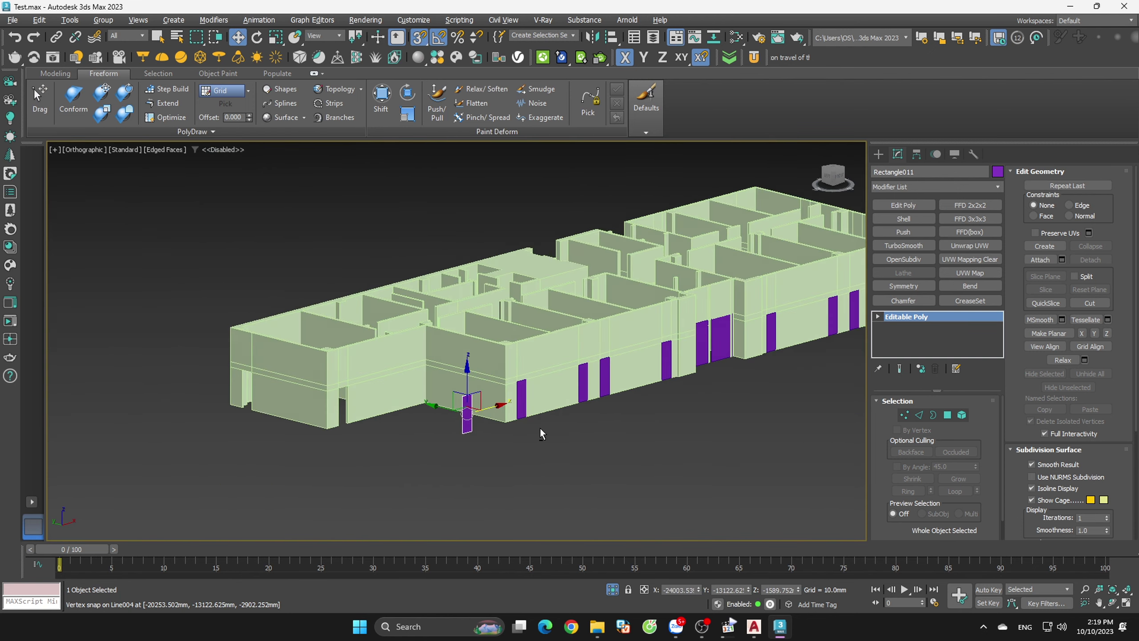
pyautogui.scroll(-2, 539, 427)
pyautogui.click(389, 407)
pyautogui.moveTo(389, 407); pyautogui.dragTo(469, 431)
pyautogui.click(461, 438)
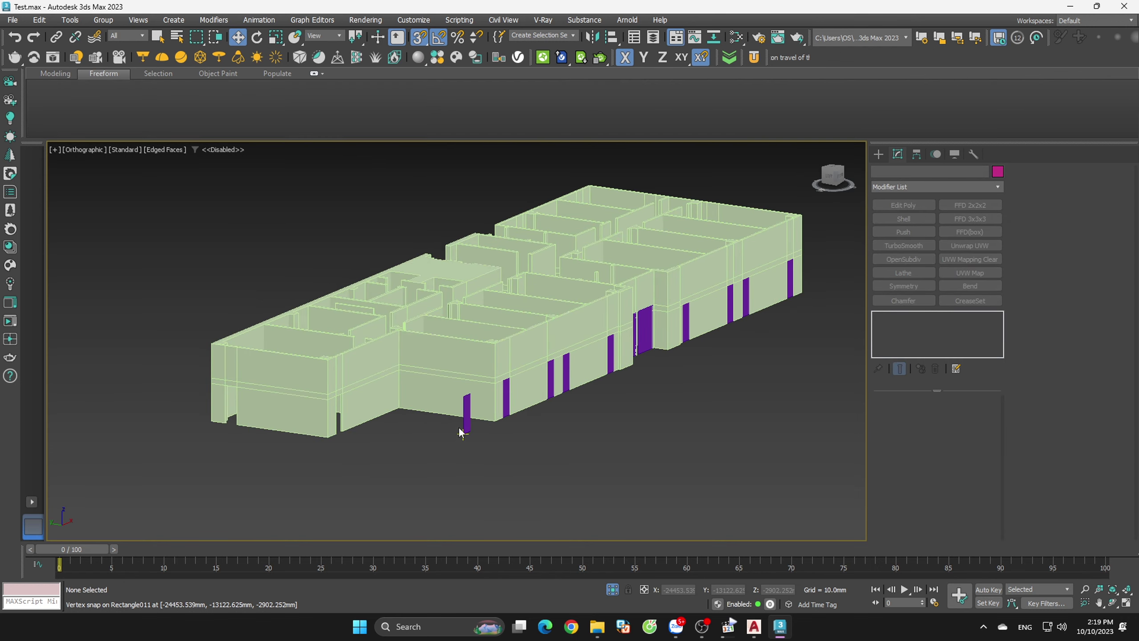
pyautogui.scroll(3, 444, 401)
pyautogui.click(444, 402)
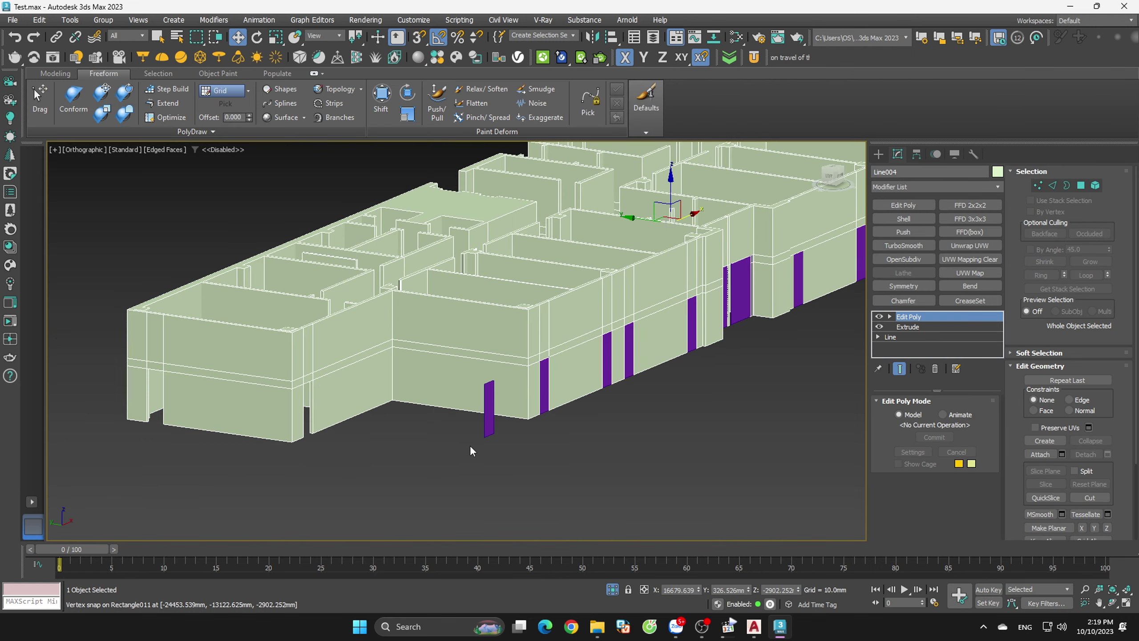
pyautogui.click(486, 425)
pyautogui.moveTo(456, 405); pyautogui.dragTo(307, 401)
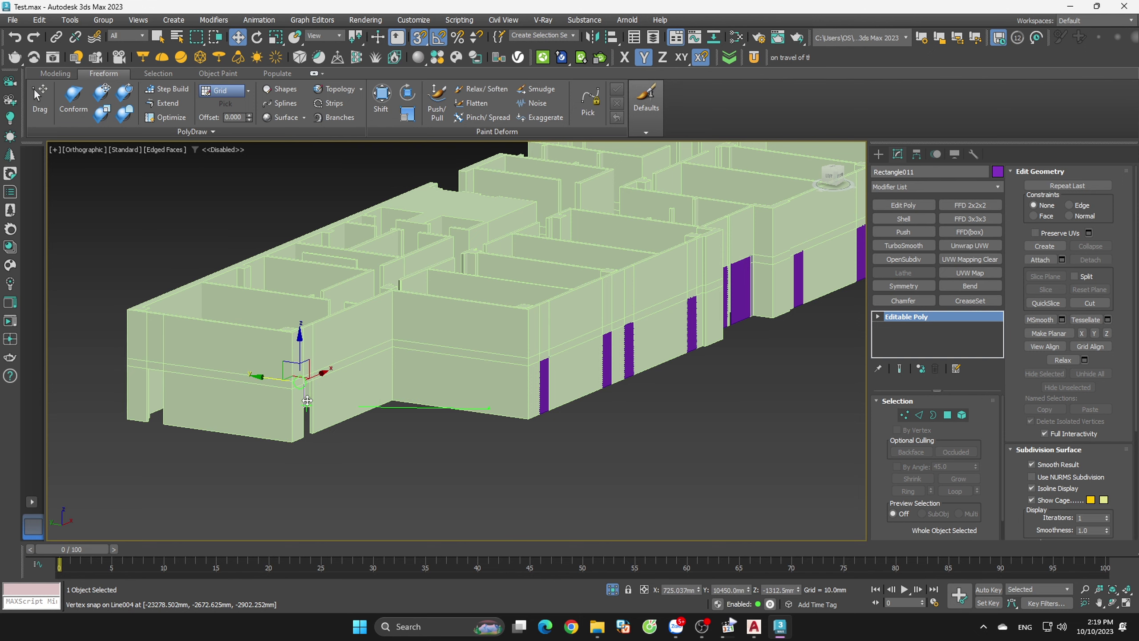
# - In Top wireframe view, move the last door panel down onto the bottom wall
pyautogui.press('t')
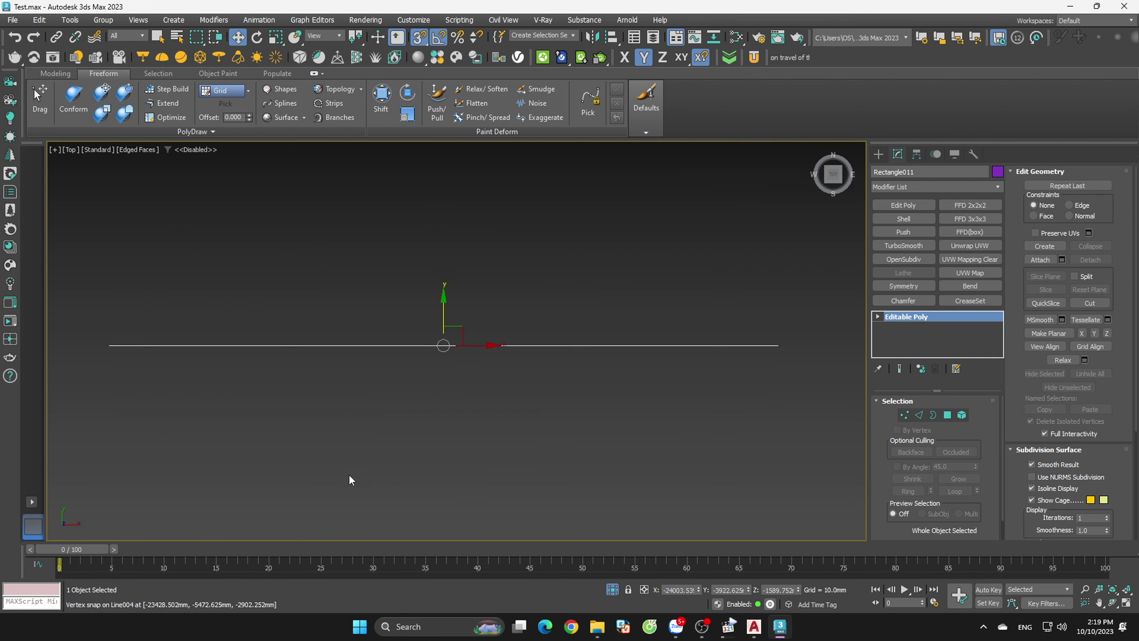
pyautogui.press('F4')
pyautogui.press('F3')
pyautogui.scroll(-3, 471, 422)
pyautogui.moveTo(478, 460); pyautogui.dragTo(526, 298, button='middle')
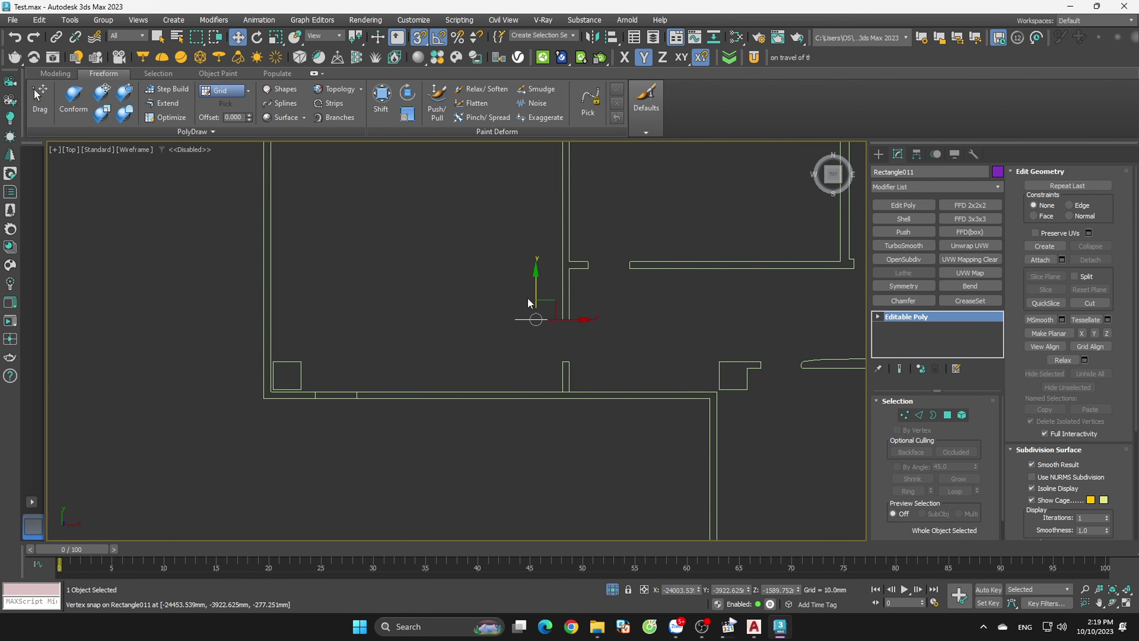
pyautogui.moveTo(536, 293); pyautogui.dragTo(366, 396)
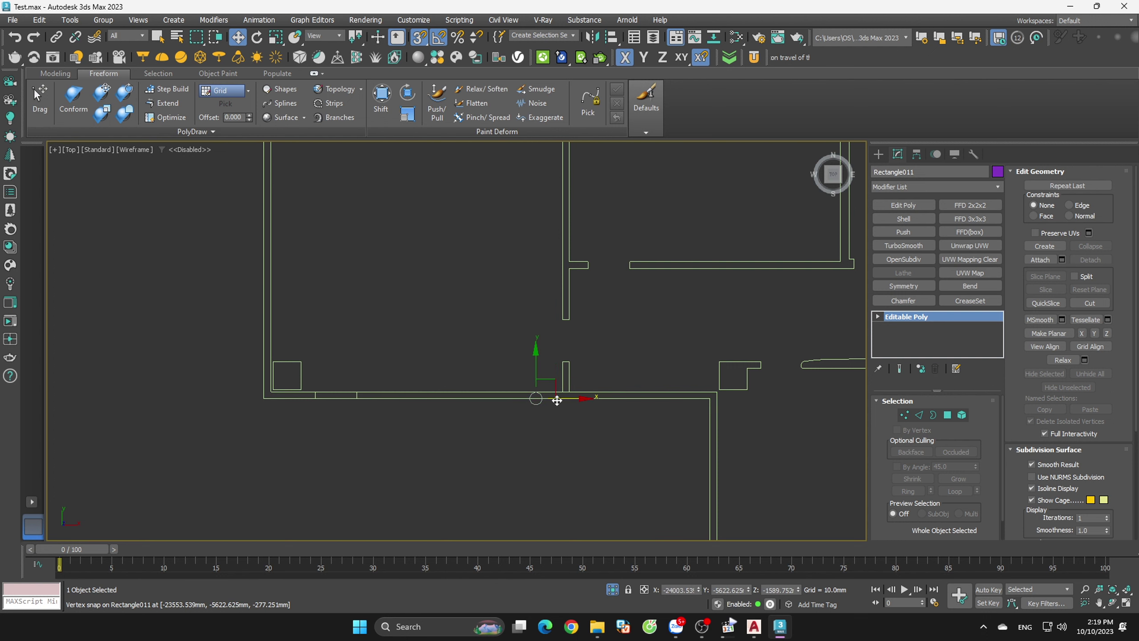
pyautogui.moveTo(557, 400); pyautogui.dragTo(376, 418)
pyautogui.scroll(6, 321, 413)
pyautogui.press('F3')
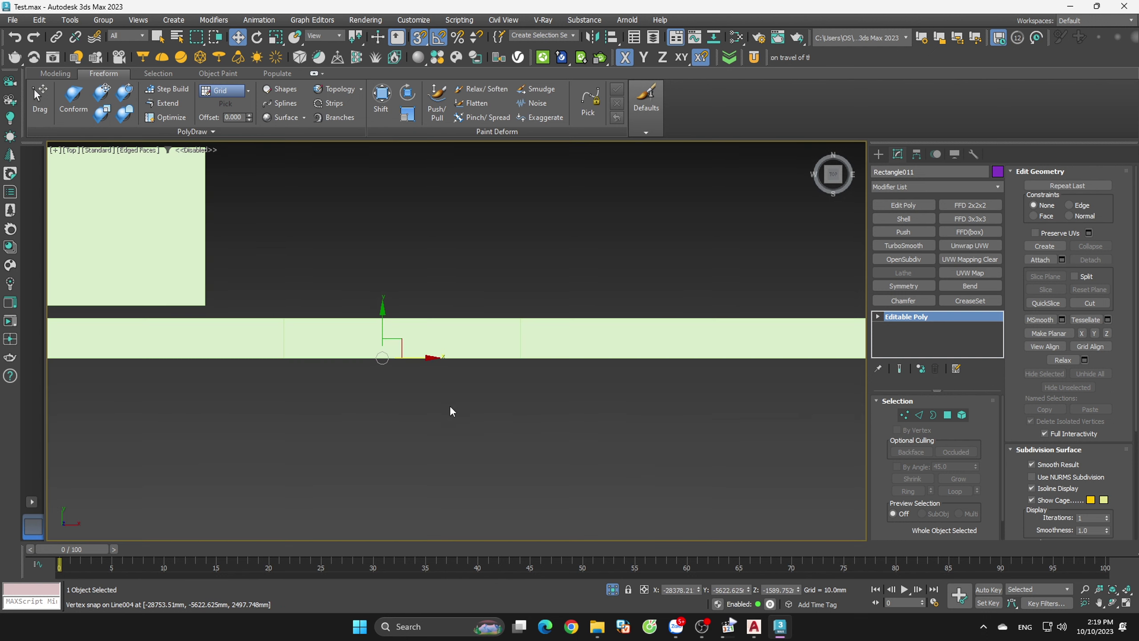
pyautogui.press('F3')
# - Slide the door panel into its wall opening and return to shaded display
pyautogui.moveTo(414, 358); pyautogui.dragTo(511, 412)
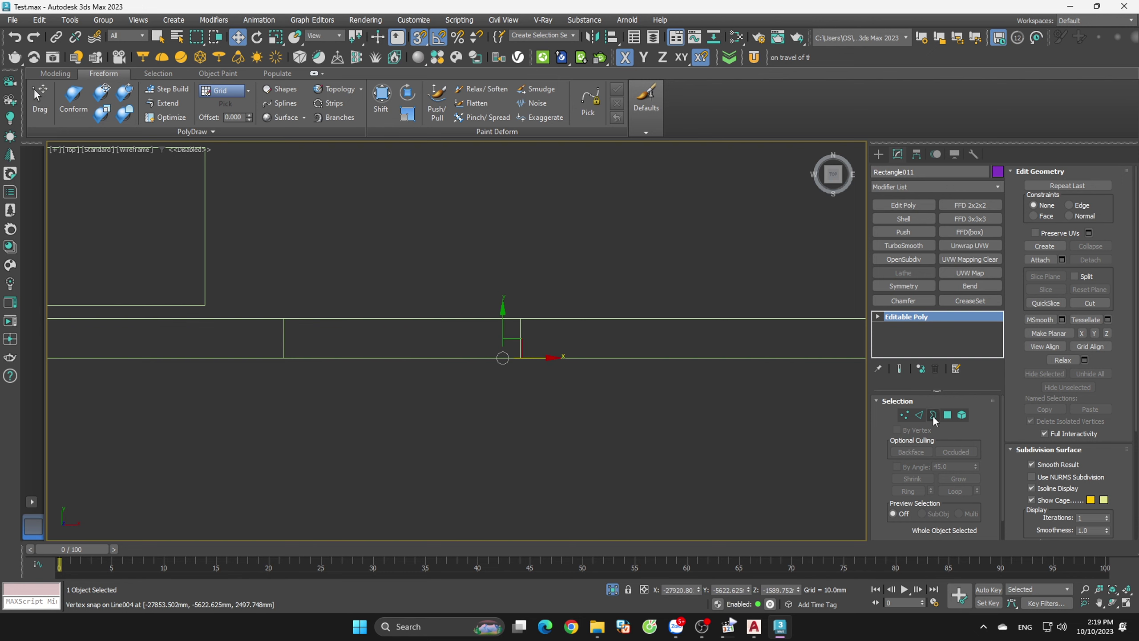
pyautogui.moveTo(501, 341)
pyautogui.keyDown('alt'); pyautogui.mouseDown(button='middle')
pyautogui.moveTo(555, 373)
pyautogui.moveTo(571, 345)
pyautogui.mouseUp(button='middle'); pyautogui.keyUp('alt')
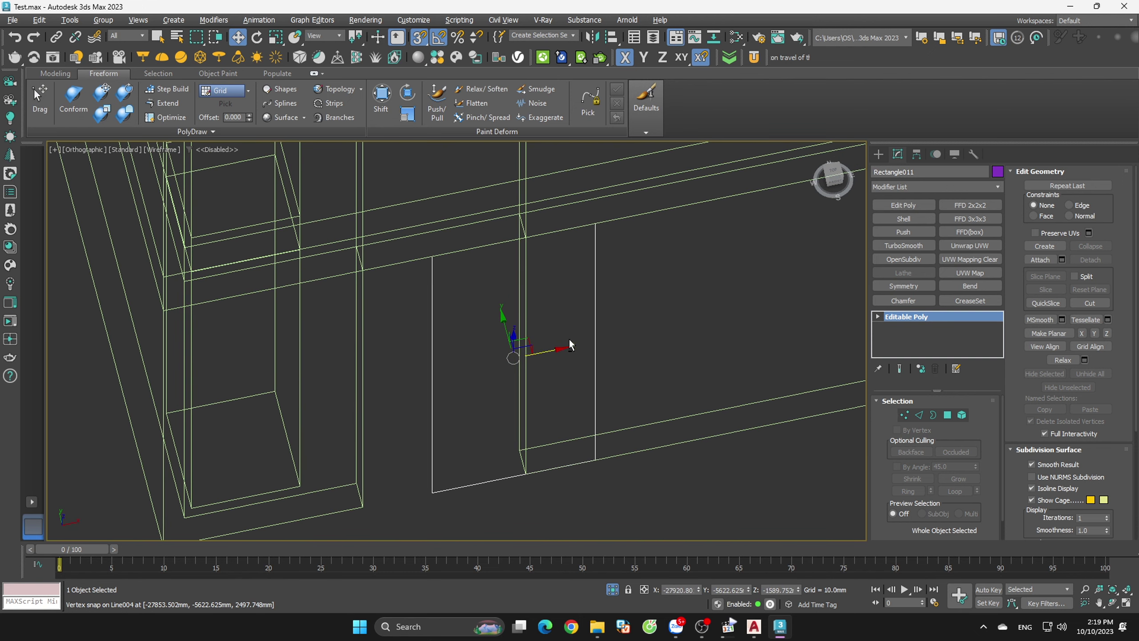
pyautogui.moveTo(437, 263); pyautogui.dragTo(368, 272)
pyautogui.scroll(-3, 452, 331)
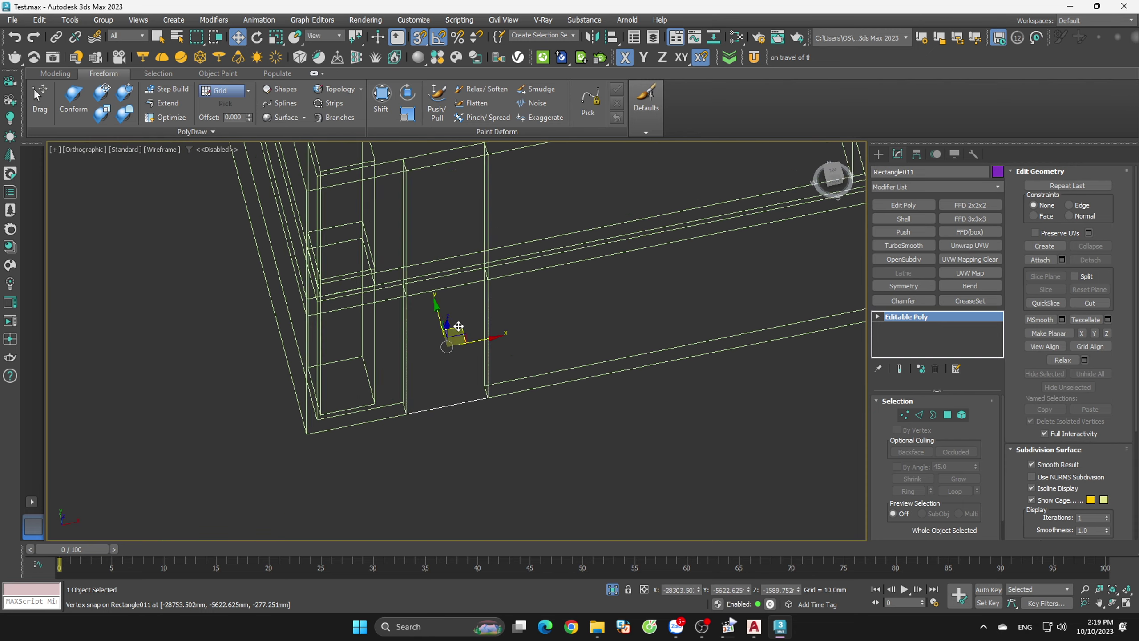
pyautogui.press('F3')
pyautogui.scroll(-2, 529, 403)
pyautogui.moveTo(534, 440)
pyautogui.keyDown('alt'); pyautogui.mouseDown(button='middle')
pyautogui.moveTo(577, 415)
pyautogui.moveTo(560, 404)
pyautogui.moveTo(547, 452)
pyautogui.moveTo(389, 382)
pyautogui.mouseUp(button='middle'); pyautogui.keyUp('alt')
pyautogui.click(548, 452)
# - Frame all twelve building objects and view the building straight from the Front
pyautogui.scroll(-5, 390, 381)
pyautogui.moveTo(283, 261); pyautogui.dragTo(610, 445)
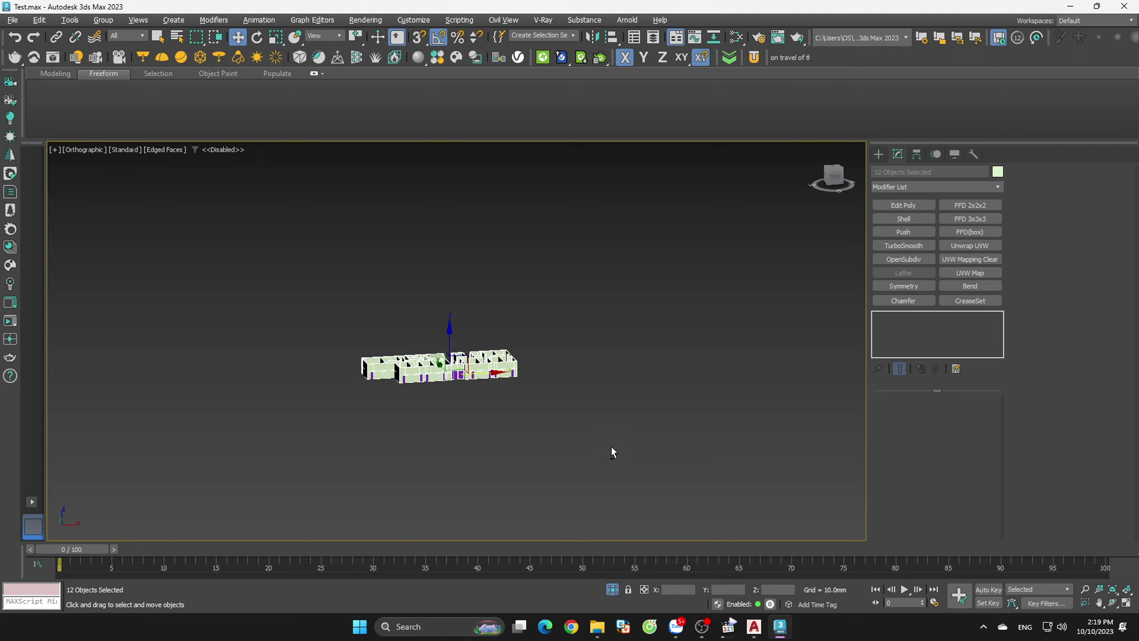
pyautogui.keyDown('alt'); pyautogui.moveTo(611, 445); pyautogui.dragTo(616, 576, button='middle'); pyautogui.keyUp('alt')
pyautogui.press('z')
pyautogui.click(643, 495)
pyautogui.keyDown('alt'); pyautogui.moveTo(642, 495); pyautogui.dragTo(613, 471, button='middle'); pyautogui.keyUp('alt')
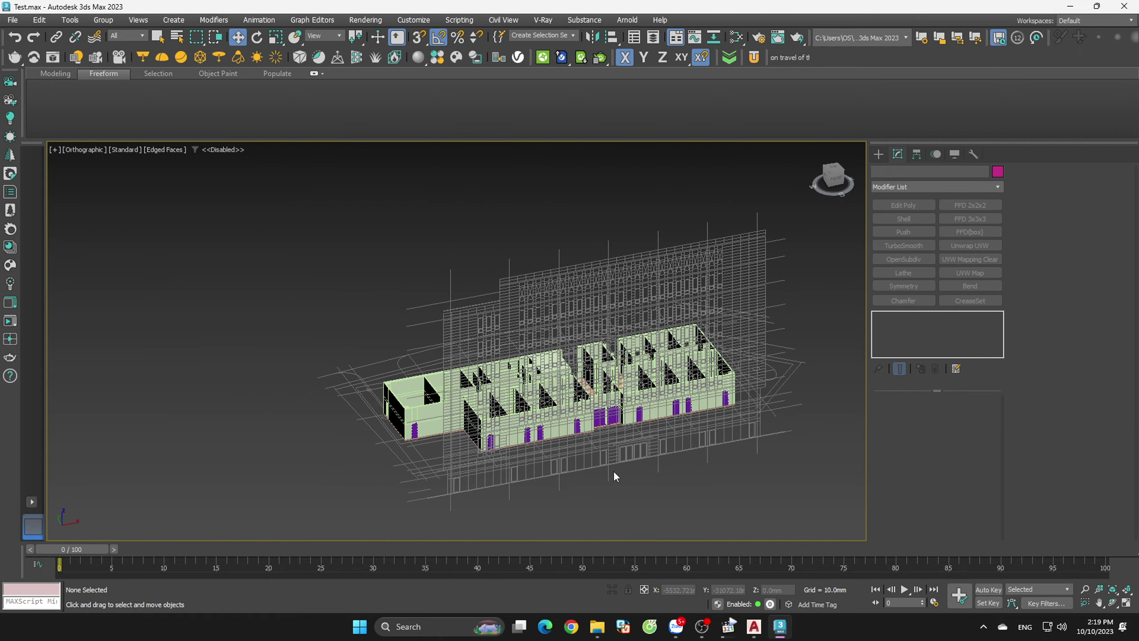
pyautogui.press('f')
pyautogui.scroll(5, 386, 497)
pyautogui.scroll(6, 456, 420)
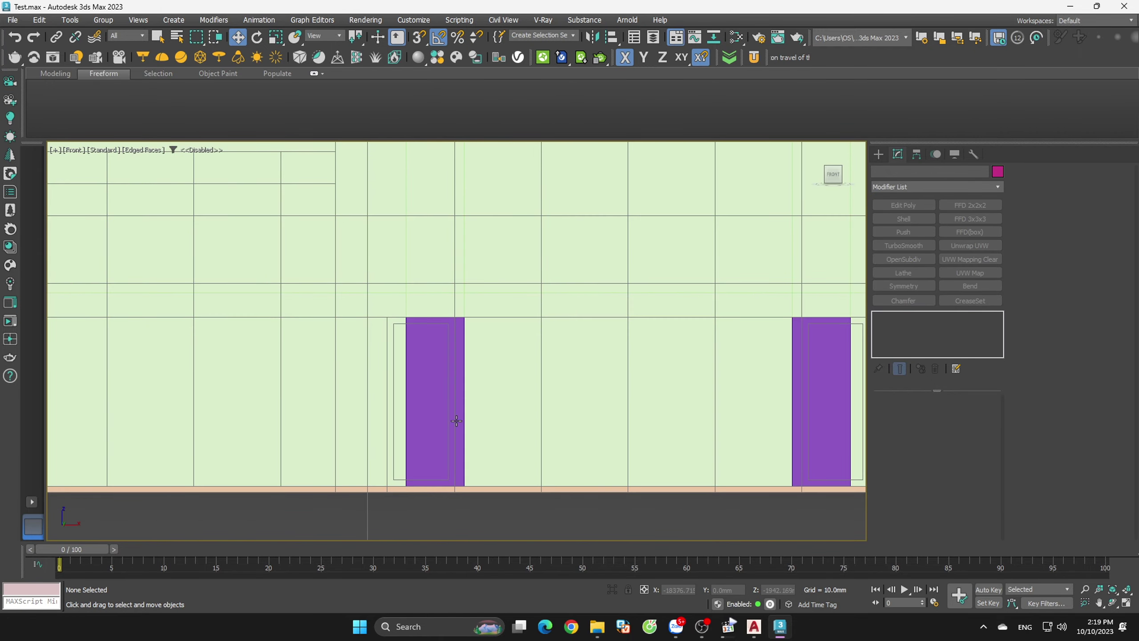
# - Nudge a door panel left to match the elevation and select the right double door
pyautogui.click(436, 346)
pyautogui.scroll(-2, 508, 353)
pyautogui.scroll(2, 543, 376)
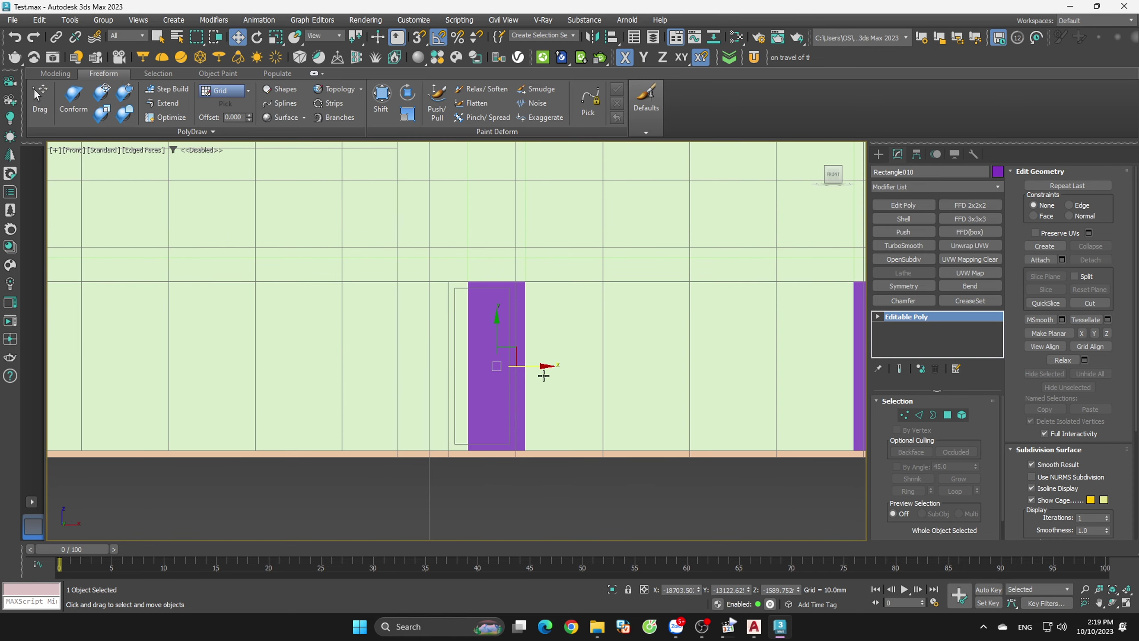
pyautogui.moveTo(538, 365); pyautogui.dragTo(525, 376)
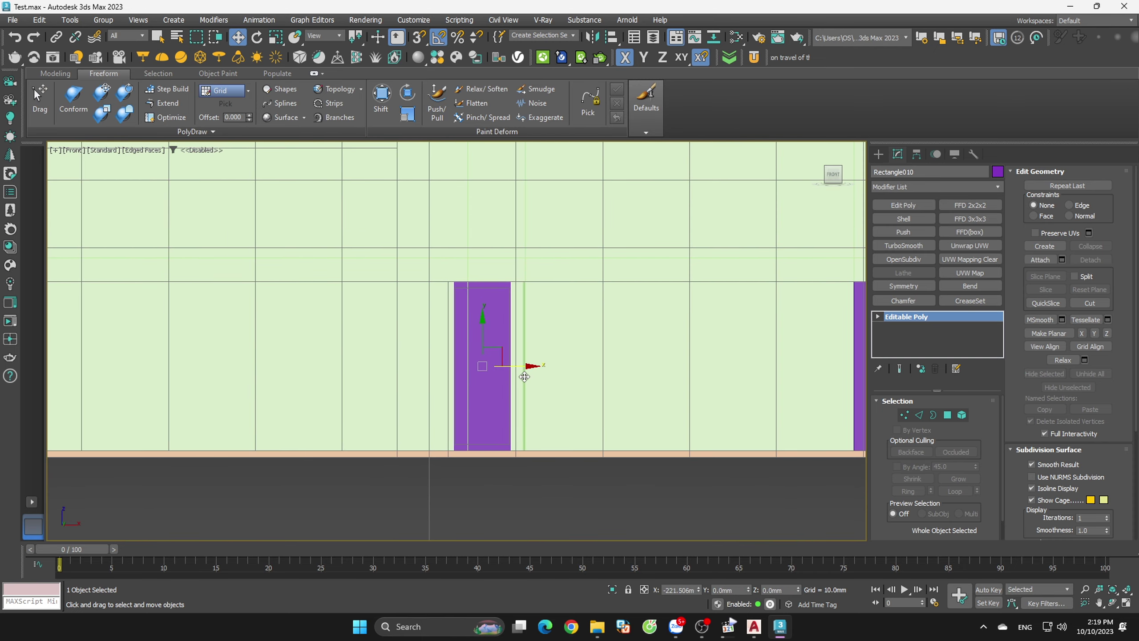
pyautogui.click(552, 428)
pyautogui.scroll(-4, 564, 469)
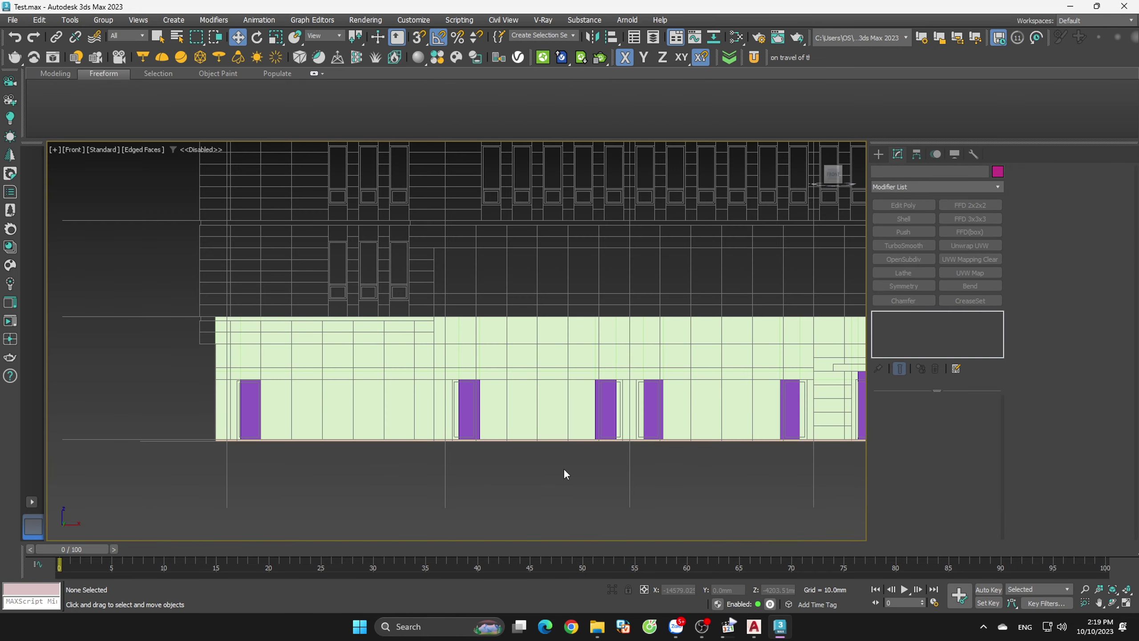
pyautogui.scroll(4, 725, 333)
pyautogui.click(649, 320)
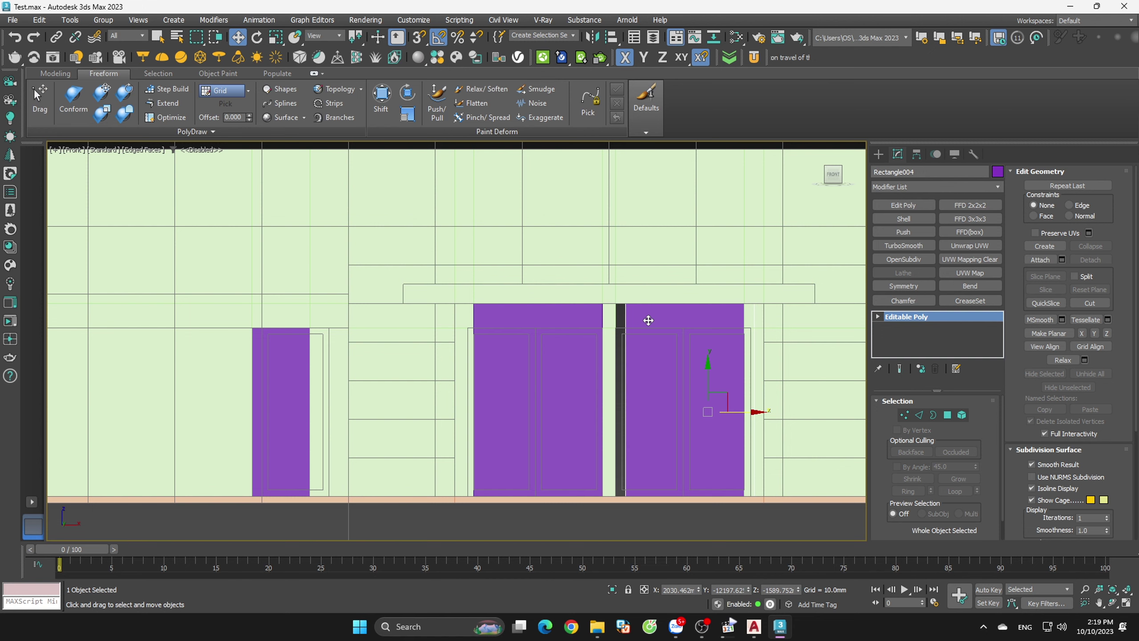
pyautogui.scroll(-3, 648, 320)
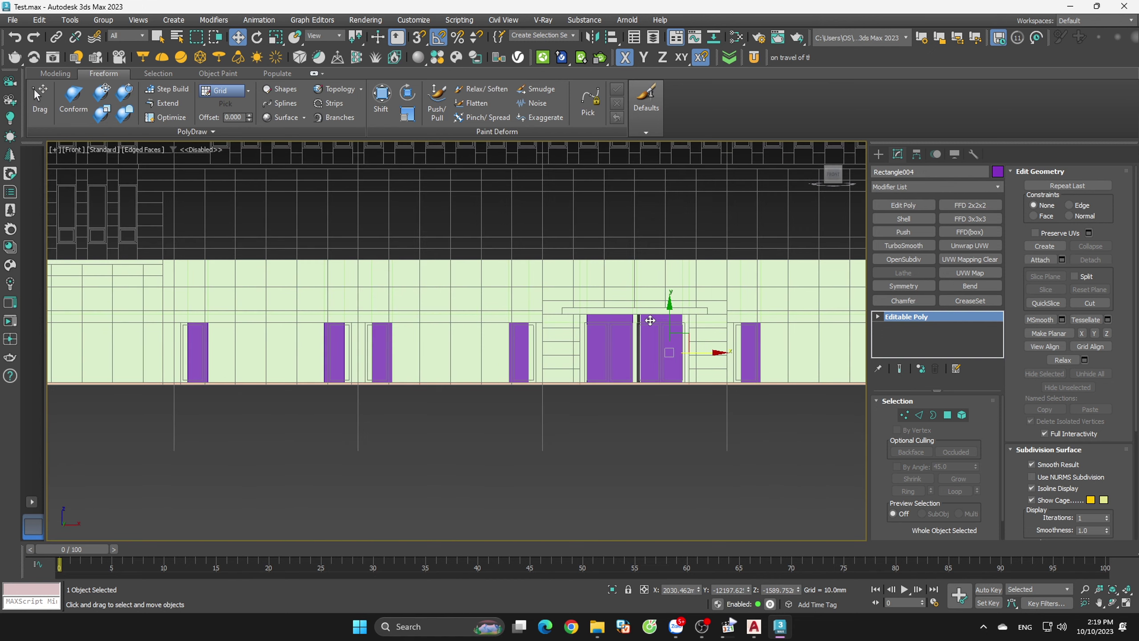
pyautogui.scroll(3, 737, 362)
pyautogui.scroll(1, 742, 348)
# - In the walls' vertex mode, select the vertices around one door opening
pyautogui.click(738, 347)
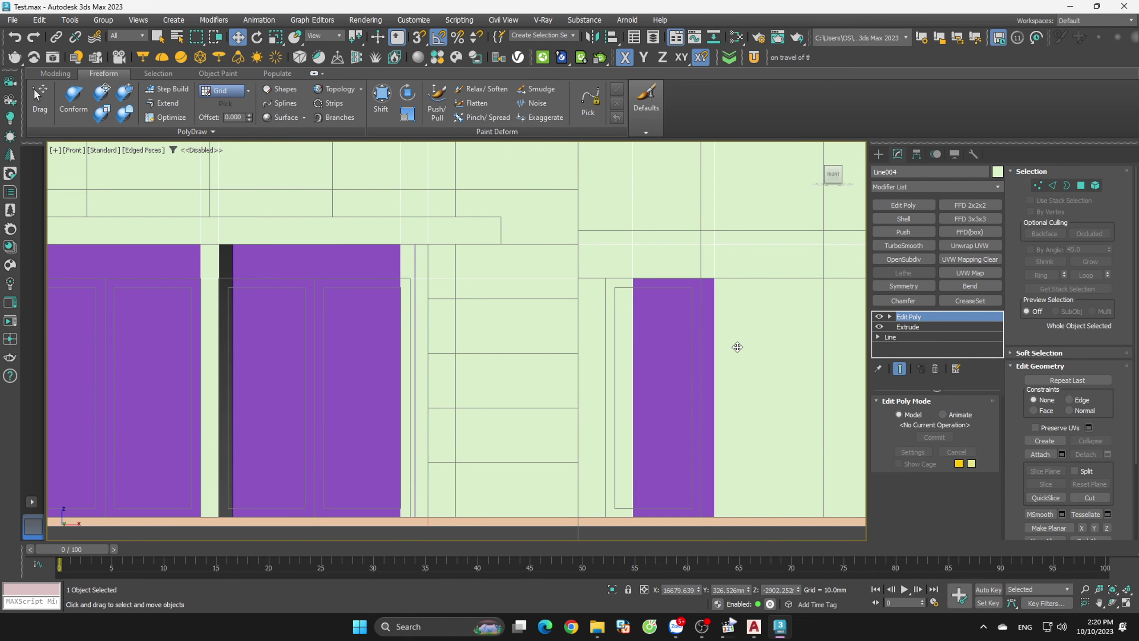
pyautogui.press('1')
pyautogui.scroll(-2, 739, 272)
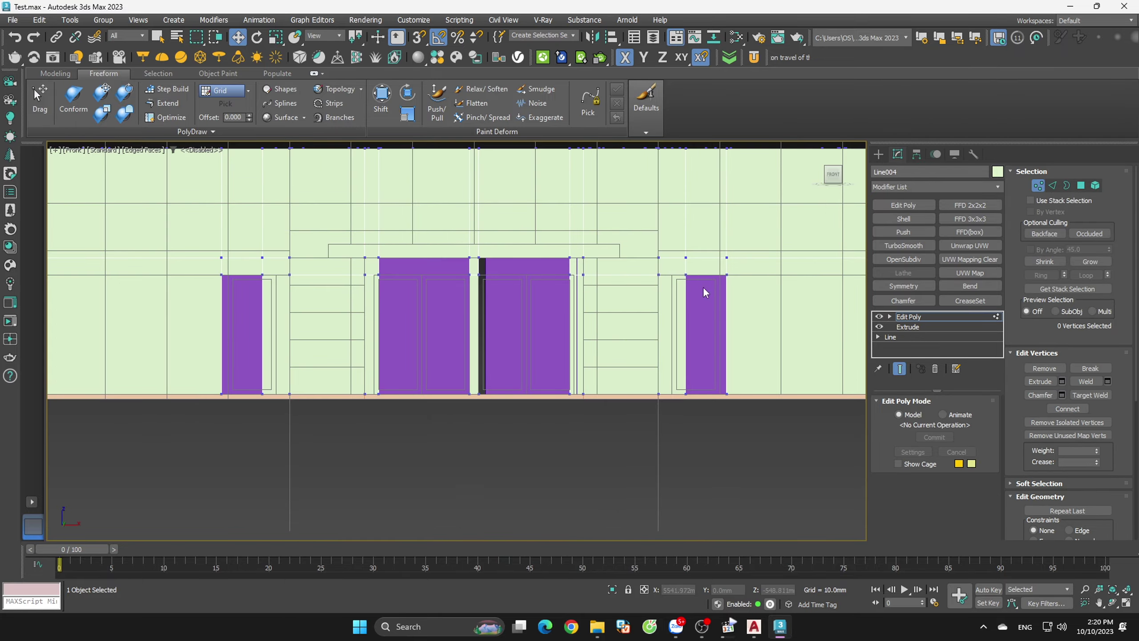
pyautogui.scroll(-2, 703, 286)
pyautogui.scroll(1, 733, 273)
pyautogui.moveTo(733, 268)
pyautogui.keyDown('alt'); pyautogui.mouseDown(button='middle')
pyautogui.moveTo(714, 316)
pyautogui.moveTo(715, 405)
pyautogui.moveTo(646, 433)
pyautogui.mouseUp(button='middle'); pyautogui.keyUp('alt')
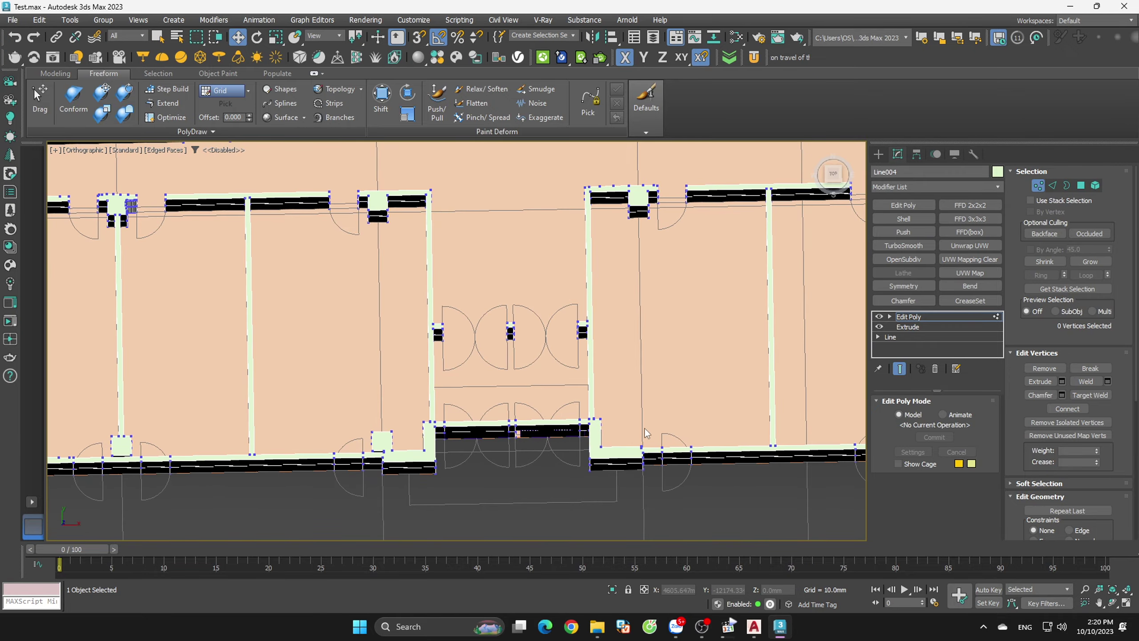
pyautogui.keyDown('alt'); pyautogui.moveTo(727, 518); pyautogui.dragTo(675, 460, button='middle'); pyautogui.keyUp('alt')
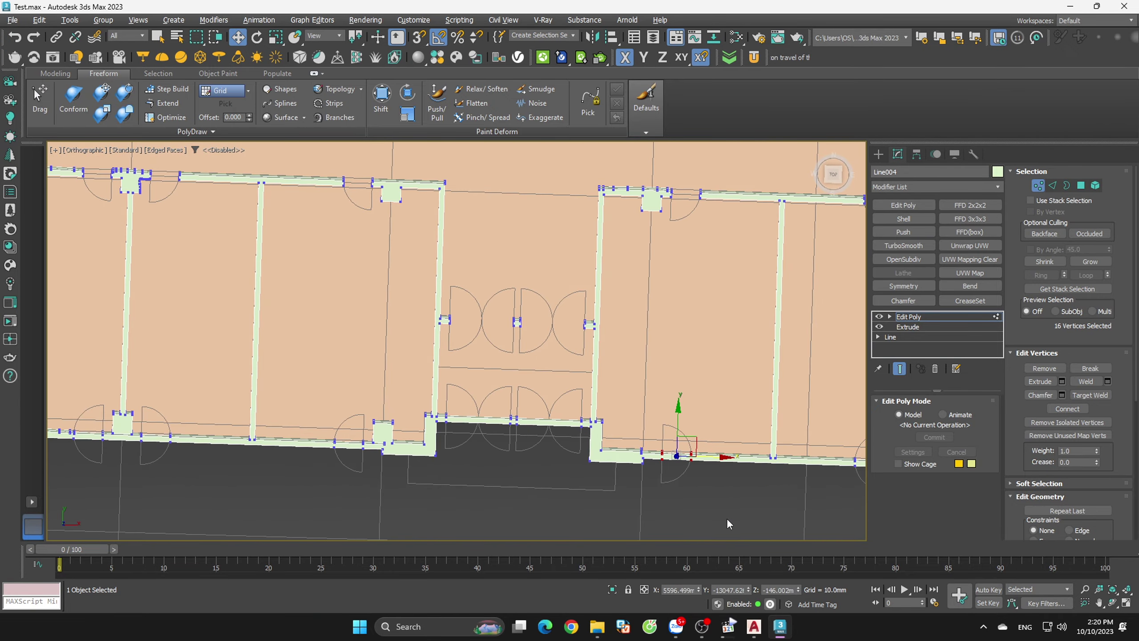
pyautogui.moveTo(676, 462); pyautogui.dragTo(657, 446)
# - In Front view, snap the selected vertices onto the purple door's top edge
pyautogui.click(841, 171)
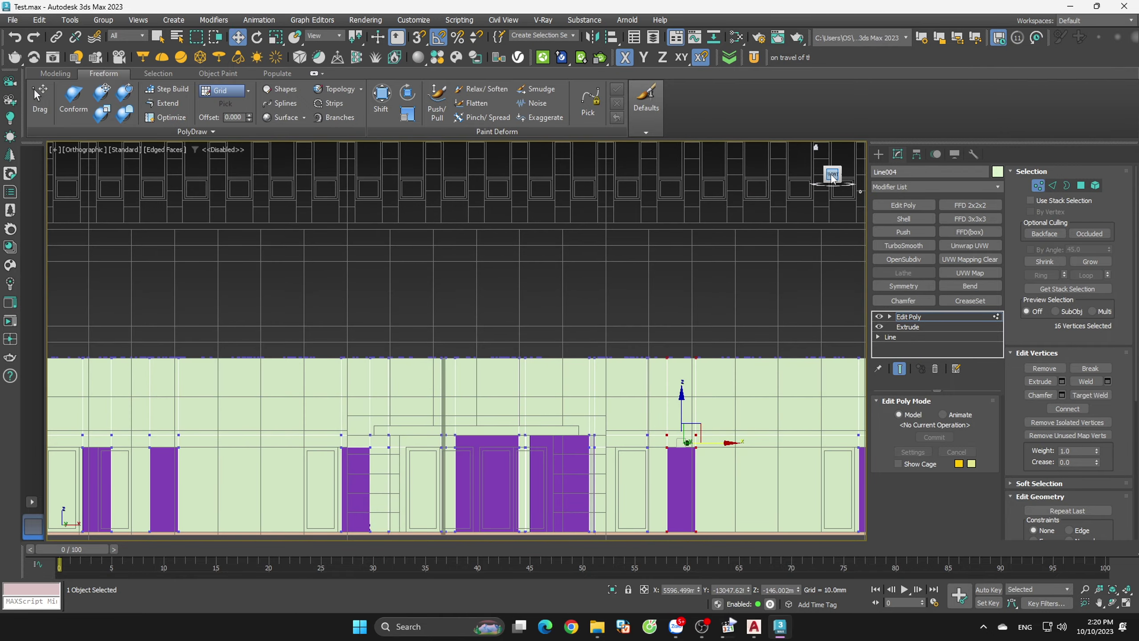
pyautogui.scroll(5, 692, 307)
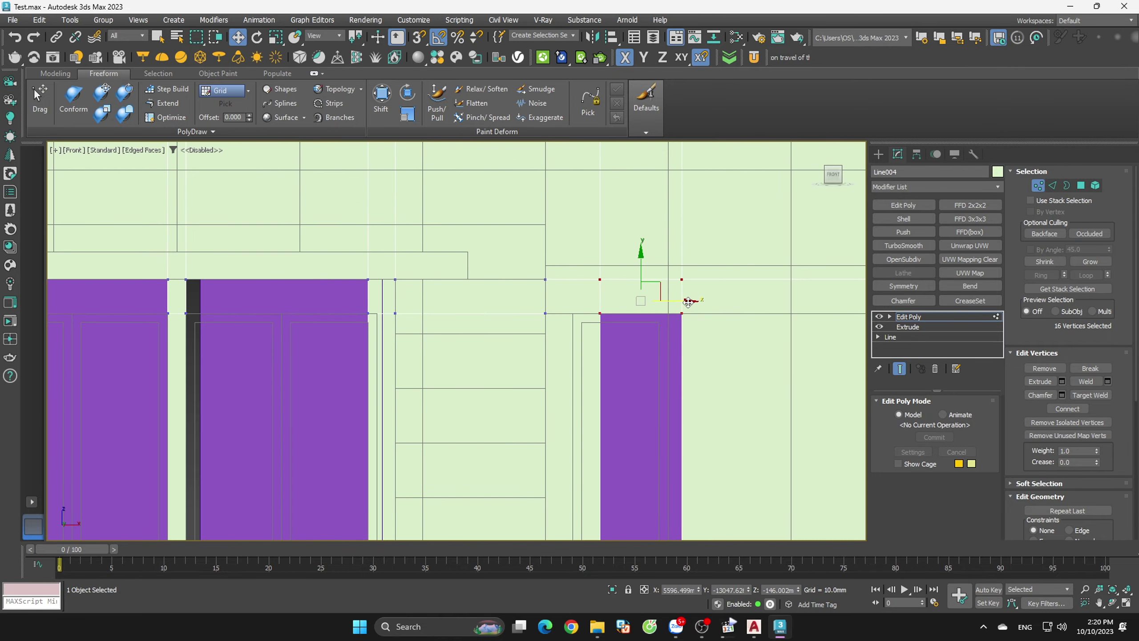
pyautogui.scroll(2, 672, 328)
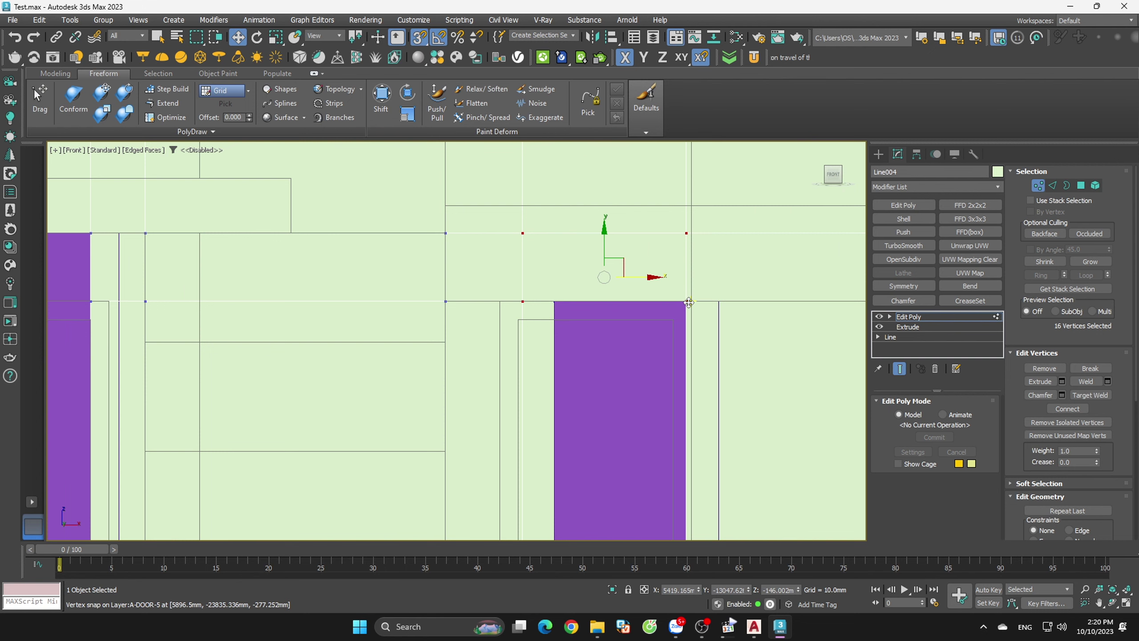
pyautogui.moveTo(689, 303); pyautogui.dragTo(679, 324)
pyautogui.scroll(2, 677, 320)
pyautogui.scroll(-3, 692, 316)
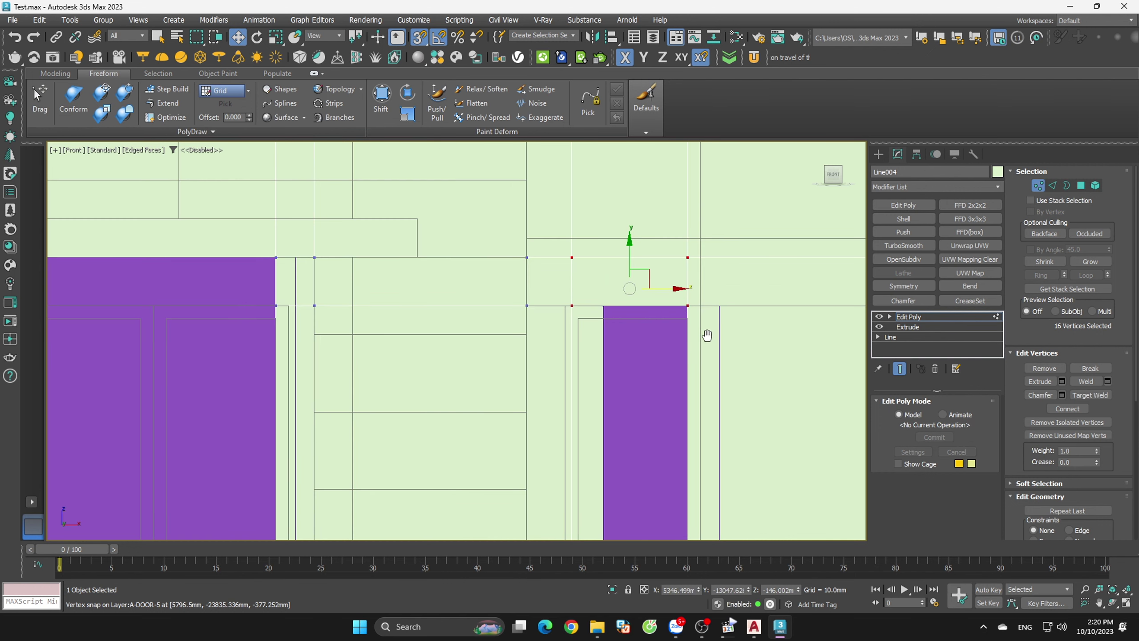
pyautogui.scroll(1, 706, 335)
pyautogui.moveTo(687, 287); pyautogui.dragTo(702, 288)
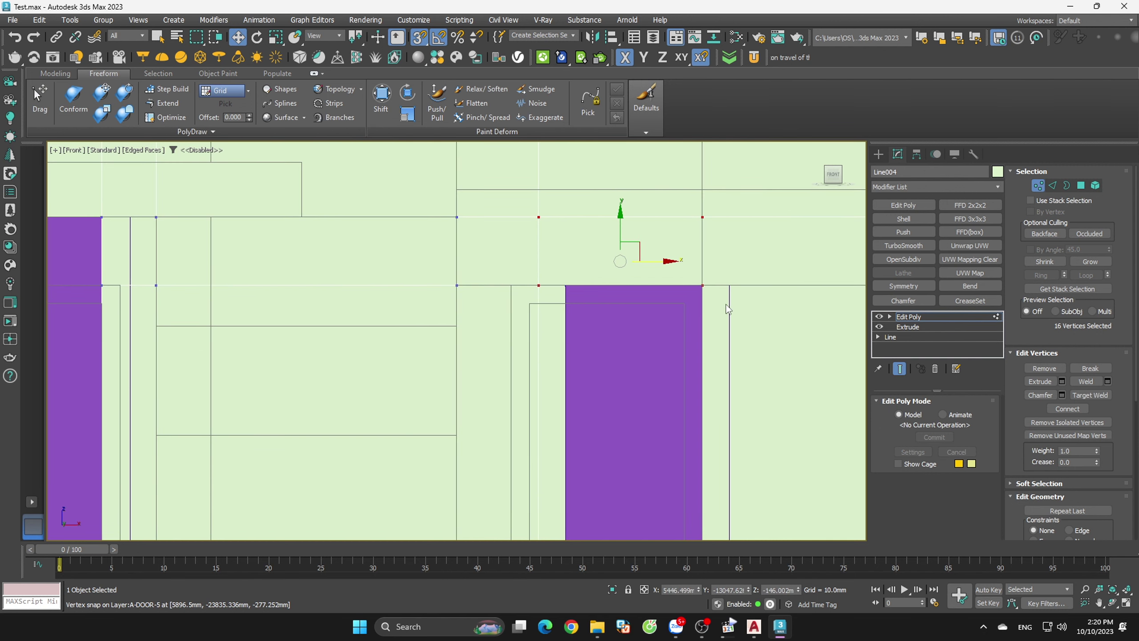
pyautogui.hotkey('ctrl', 'z')
# - Leave vertex mode, orbit to a 3D view of the building, and switch to AutoCAD
pyautogui.click(1038, 186)
pyautogui.scroll(-5, 658, 386)
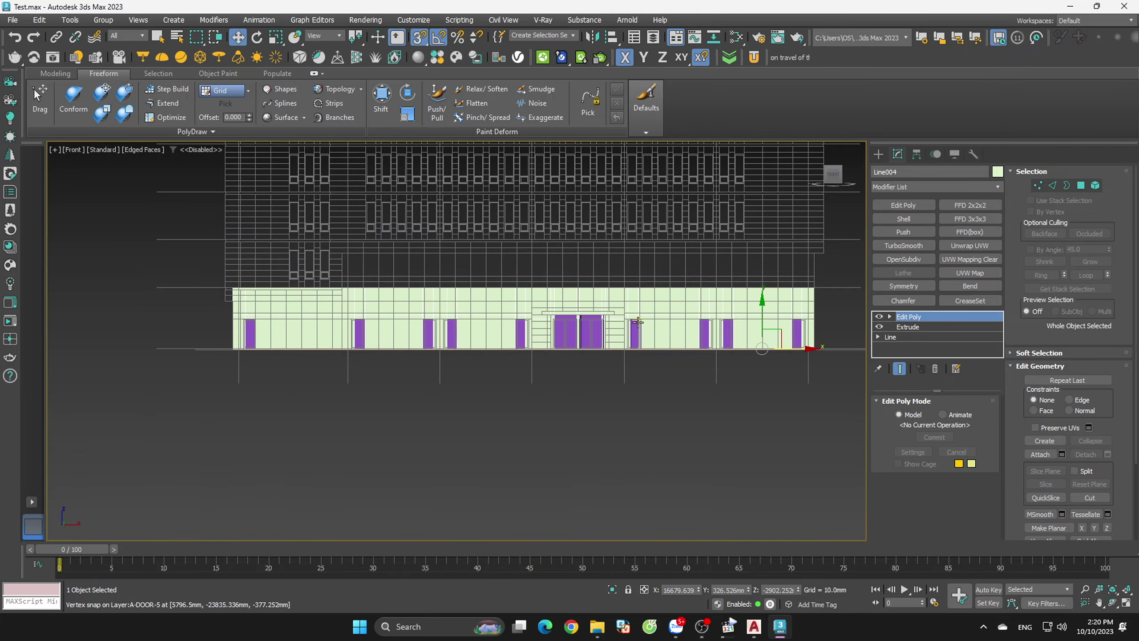
pyautogui.moveTo(637, 368)
pyautogui.keyDown('alt'); pyautogui.mouseDown(button='middle')
pyautogui.moveTo(701, 437)
pyautogui.moveTo(776, 457)
pyautogui.mouseUp(button='middle'); pyautogui.keyUp('alt')
pyautogui.click(610, 236)
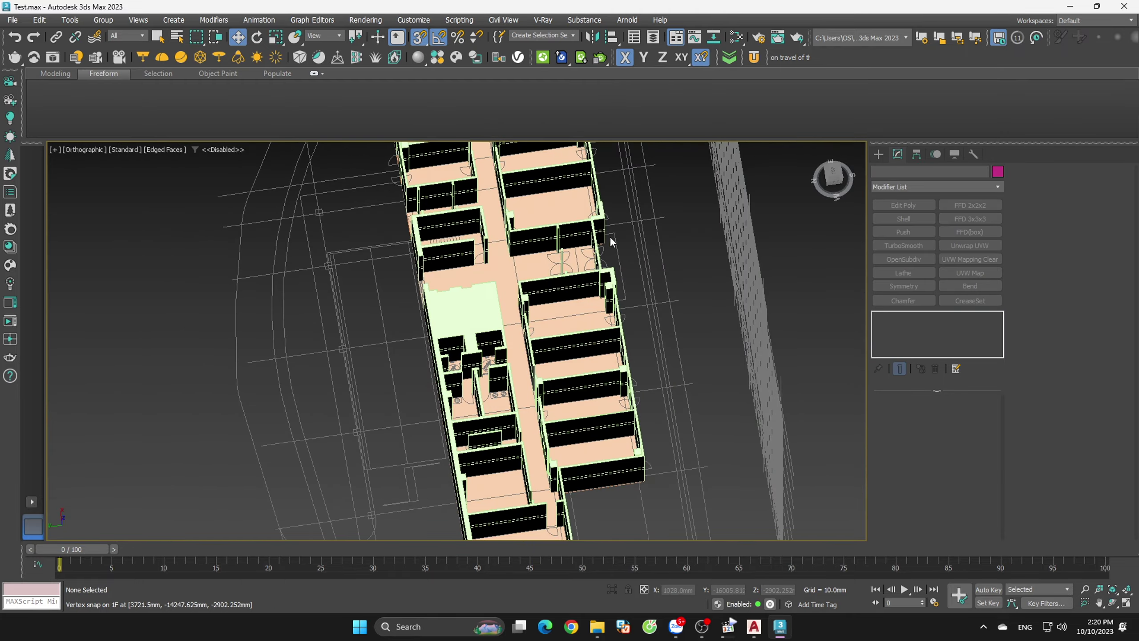
pyautogui.scroll(5, 640, 286)
pyautogui.scroll(-5, 590, 310)
pyautogui.keyDown('alt'); pyautogui.moveTo(588, 308); pyautogui.dragTo(619, 350, button='middle'); pyautogui.keyUp('alt')
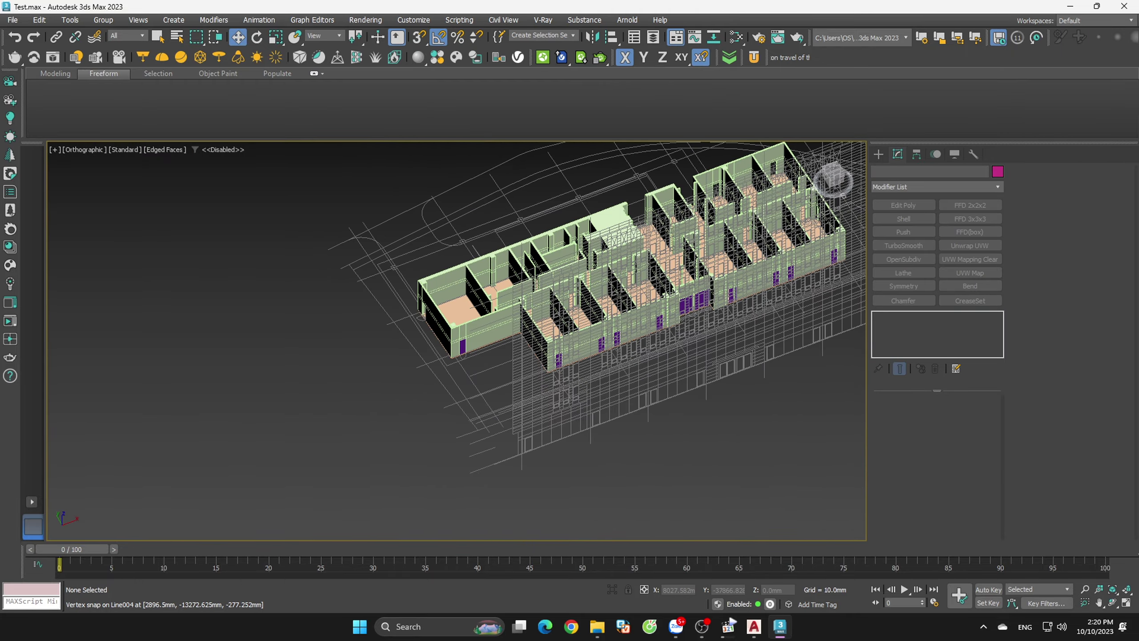
pyautogui.hotkey('alt', 'Tab')
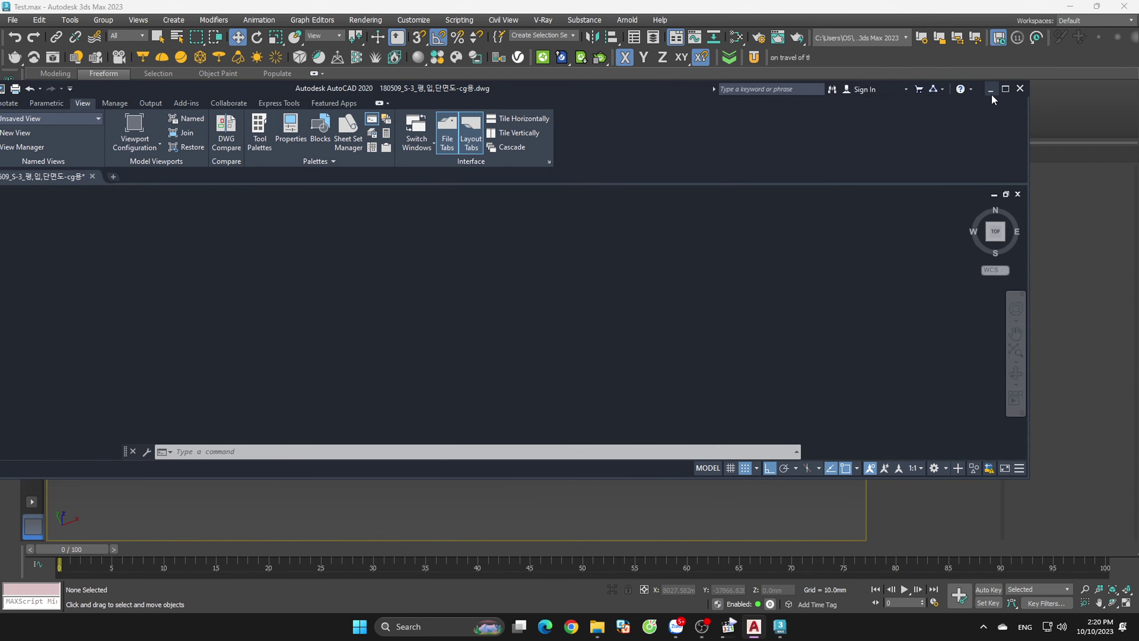
# - Maximize AutoCAD and zoom in on the entrance doors between rooms 105 and 104
pyautogui.click(1006, 89)
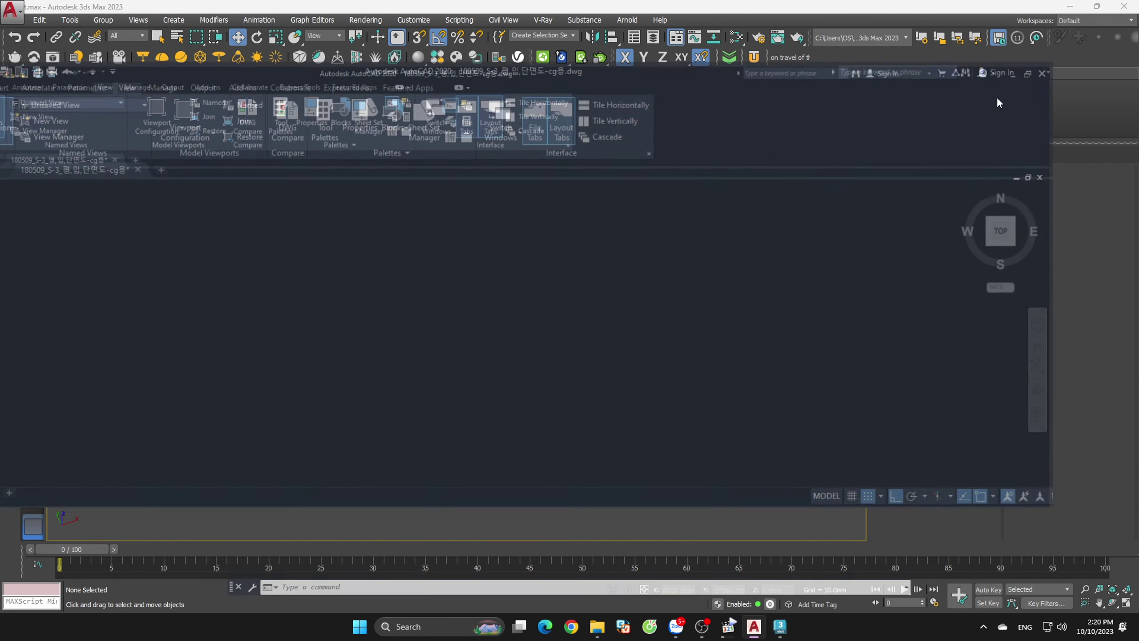
pyautogui.scroll(-10, 794, 367)
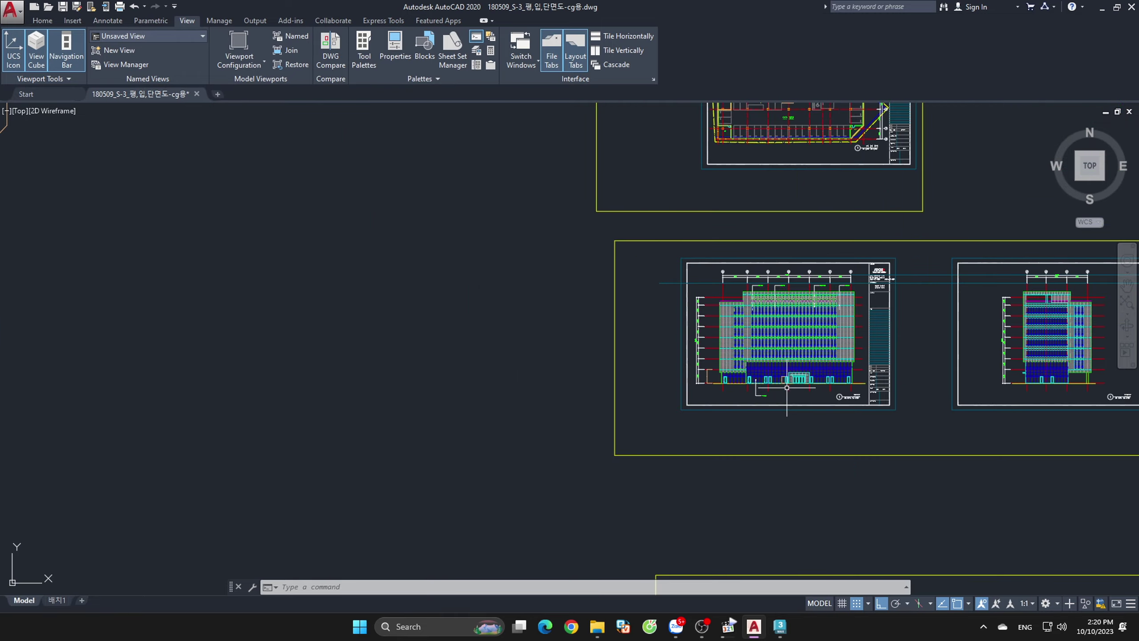
pyautogui.scroll(-3, 799, 365)
pyautogui.scroll(-3, 807, 362)
pyautogui.scroll(8, 821, 358)
pyautogui.scroll(3, 762, 382)
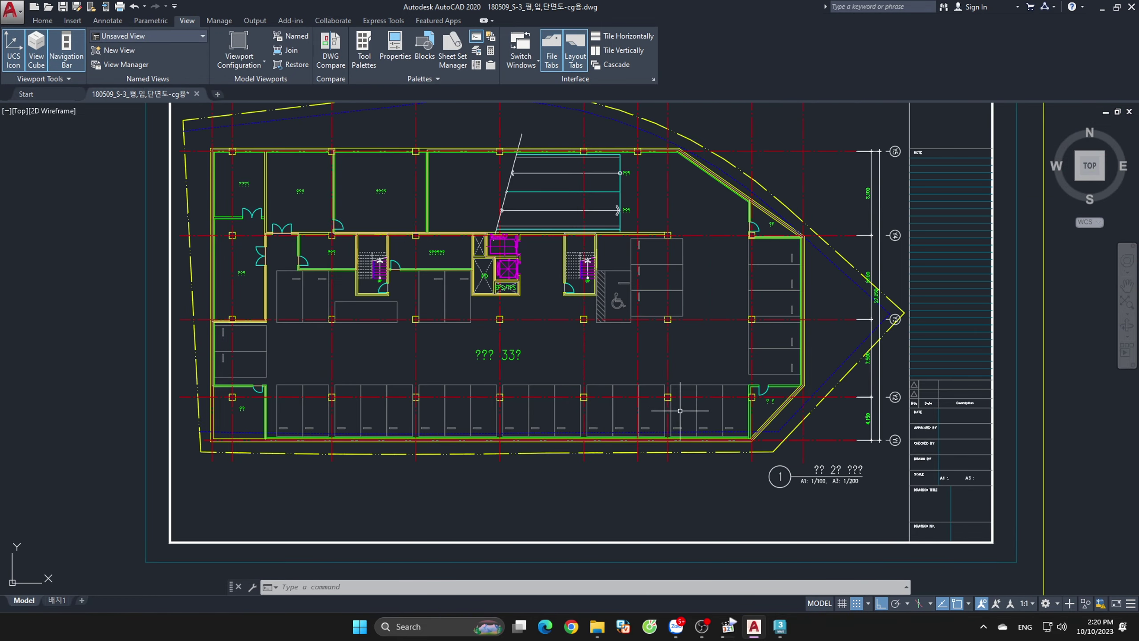
pyautogui.scroll(-5, 694, 401)
pyautogui.scroll(4, 690, 391)
pyautogui.scroll(6, 673, 426)
pyautogui.scroll(-5, 653, 455)
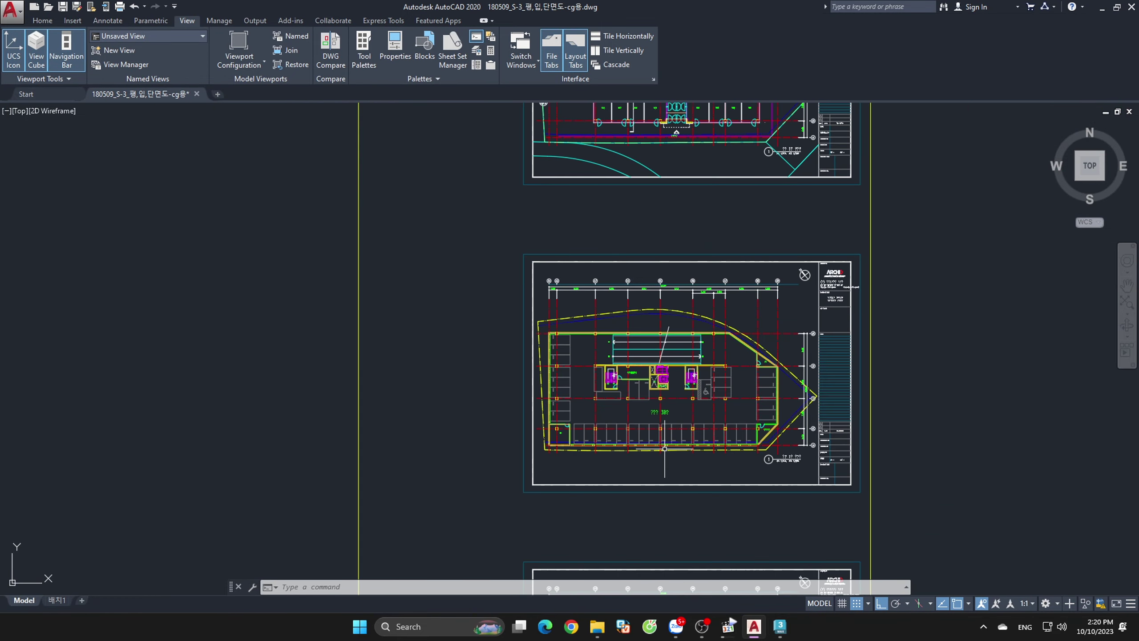
pyautogui.scroll(5, 646, 367)
pyautogui.scroll(-5, 648, 467)
pyautogui.scroll(-3, 667, 502)
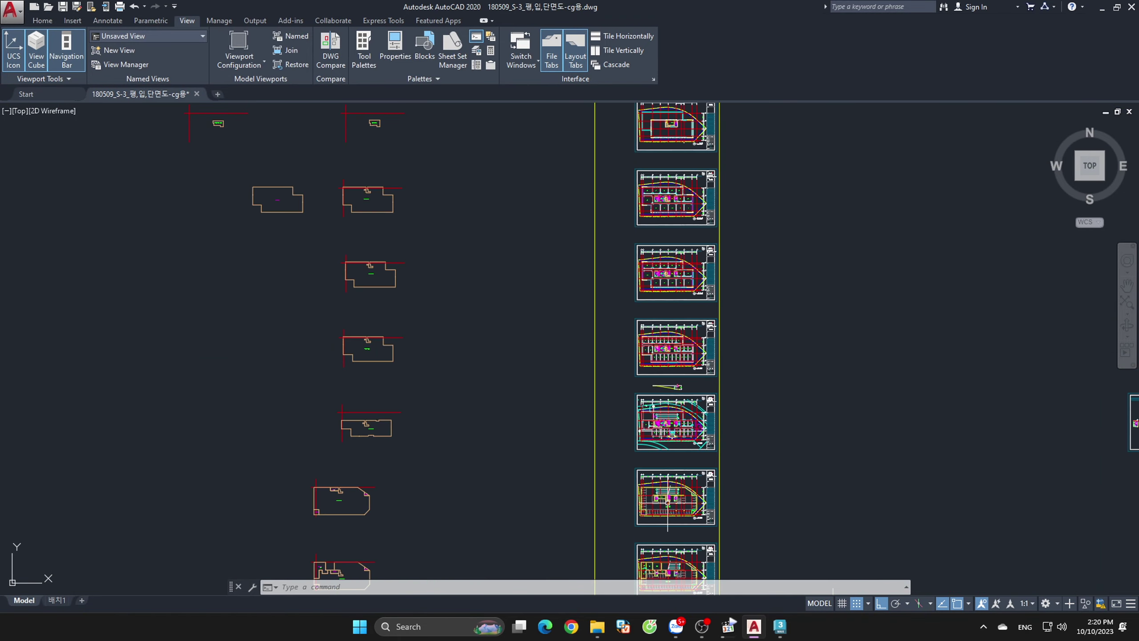
pyautogui.scroll(5, 685, 395)
pyautogui.scroll(4, 481, 373)
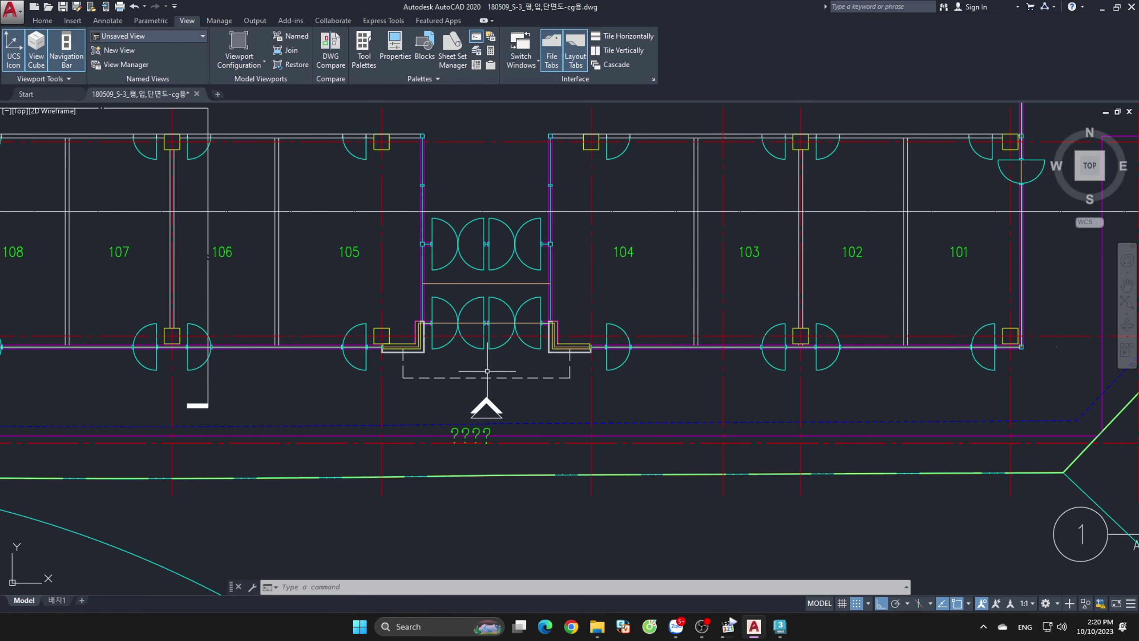
pyautogui.scroll(4, 487, 371)
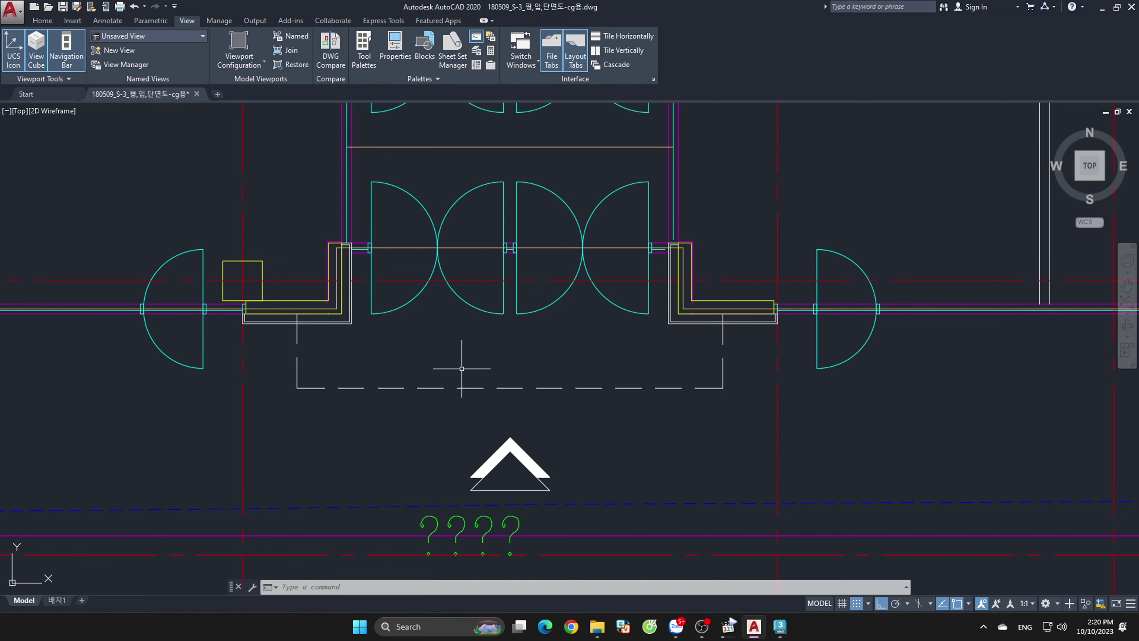
# - Give the Standard dimension style an override with text height 5, then close the manager
pyautogui.write('di')
pyautogui.write('d')
pyautogui.press('Return')
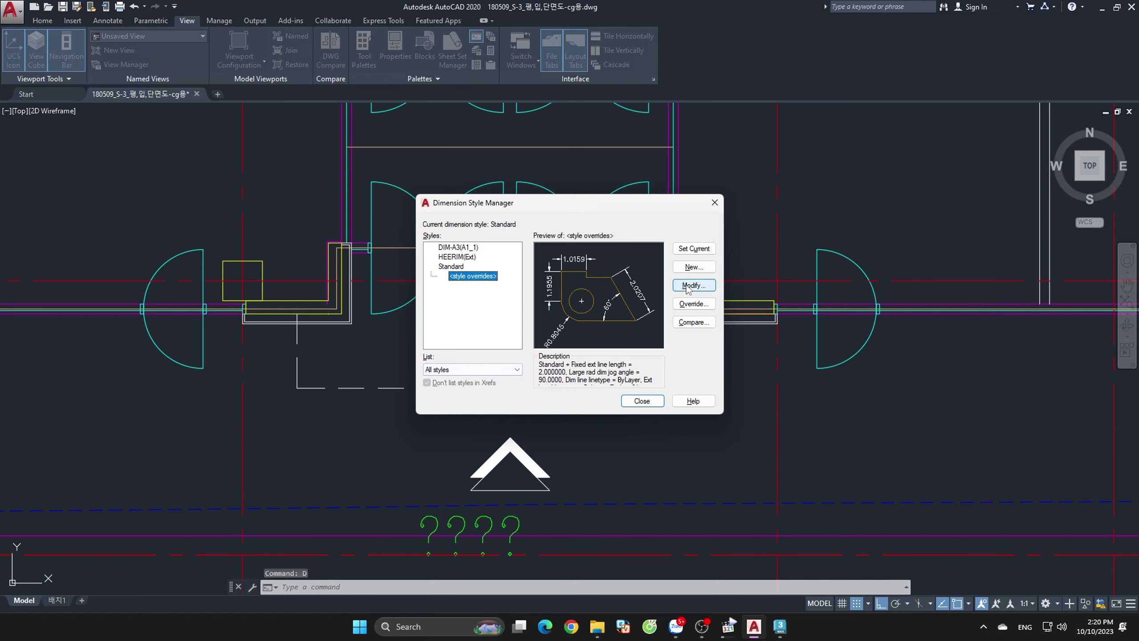
pyautogui.click(694, 303)
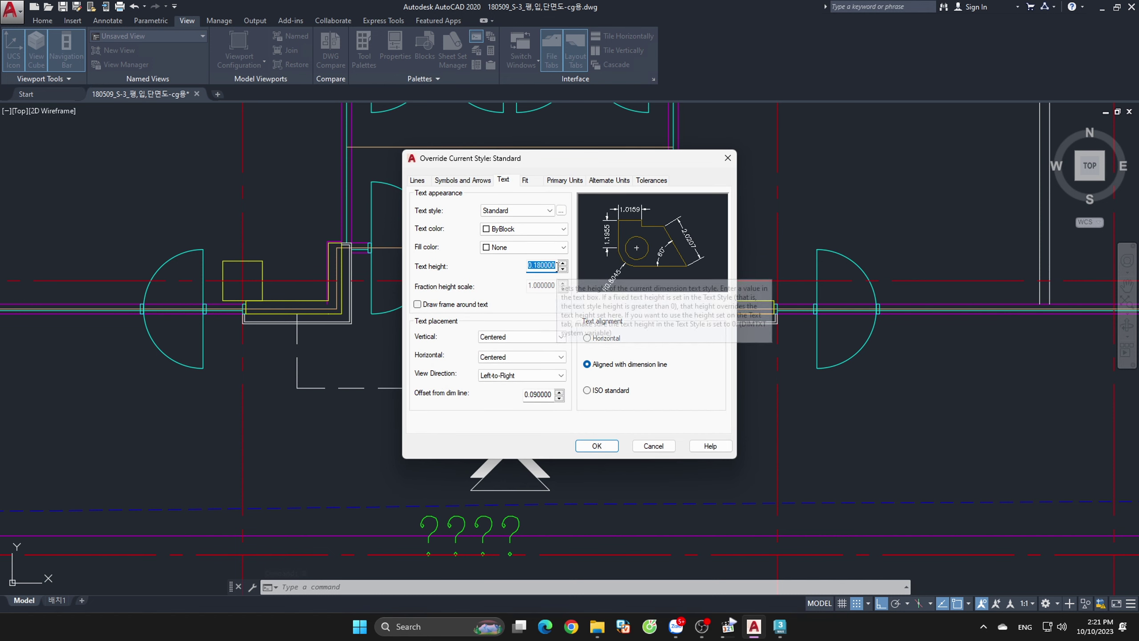
pyautogui.write('1')
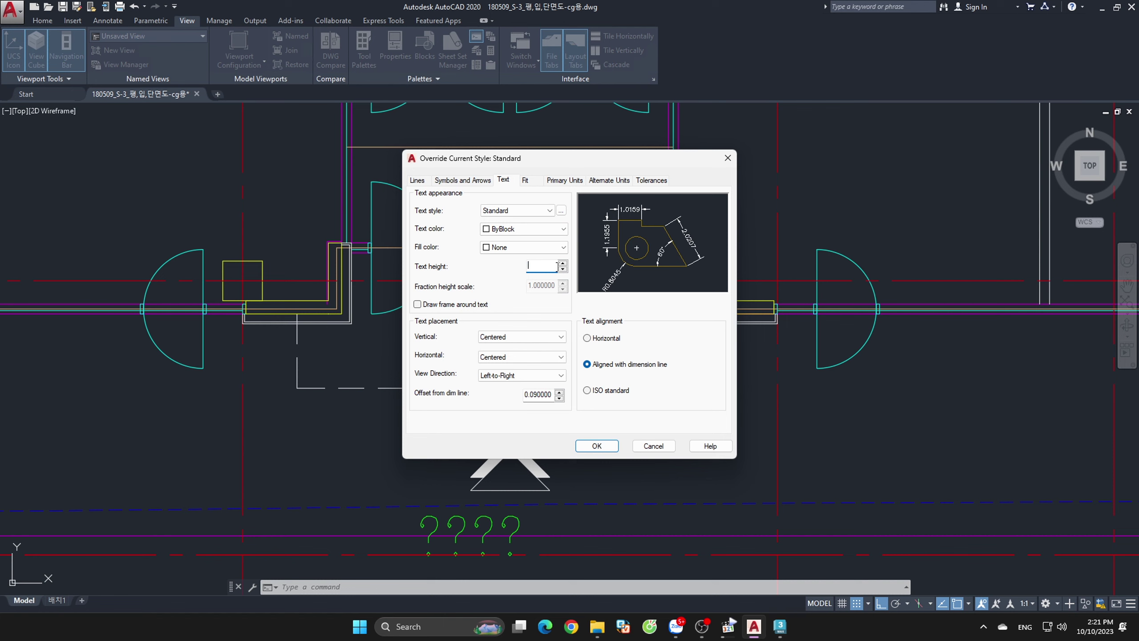
pyautogui.click(596, 446)
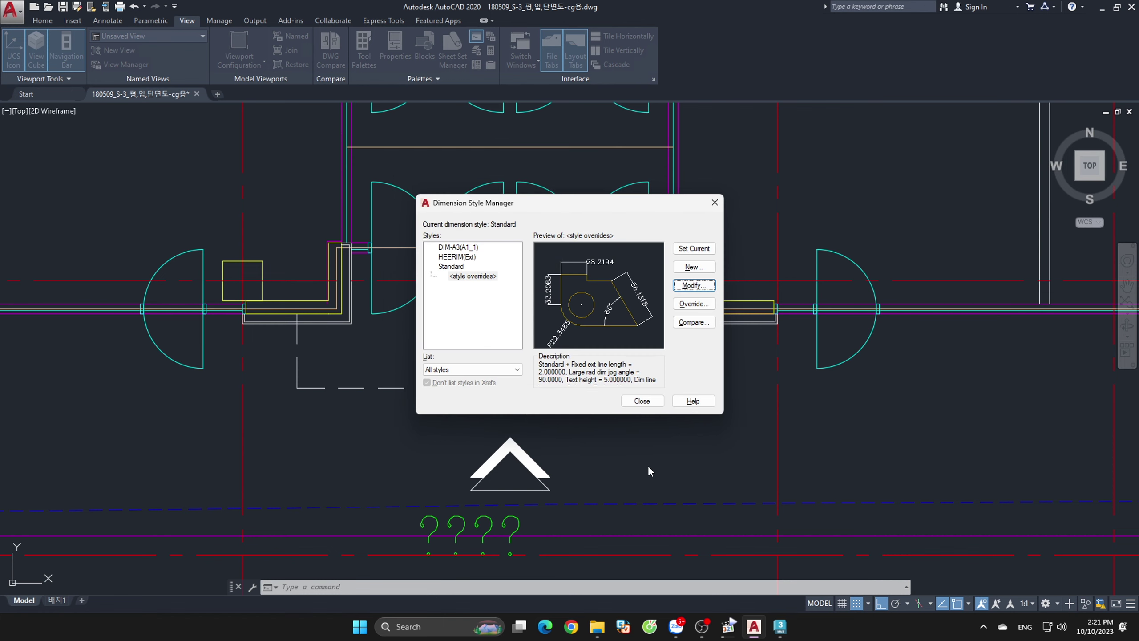
pyautogui.click(638, 401)
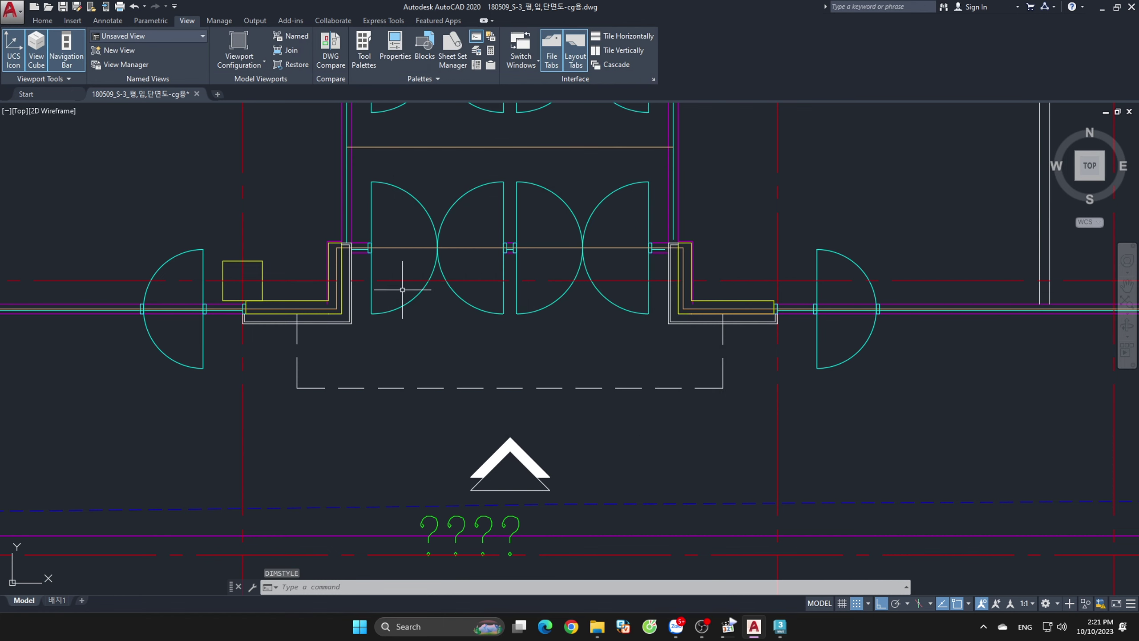
pyautogui.write('d')
# - Place a linear dimension from the left wall corner to the right wall corner
pyautogui.press('Return')
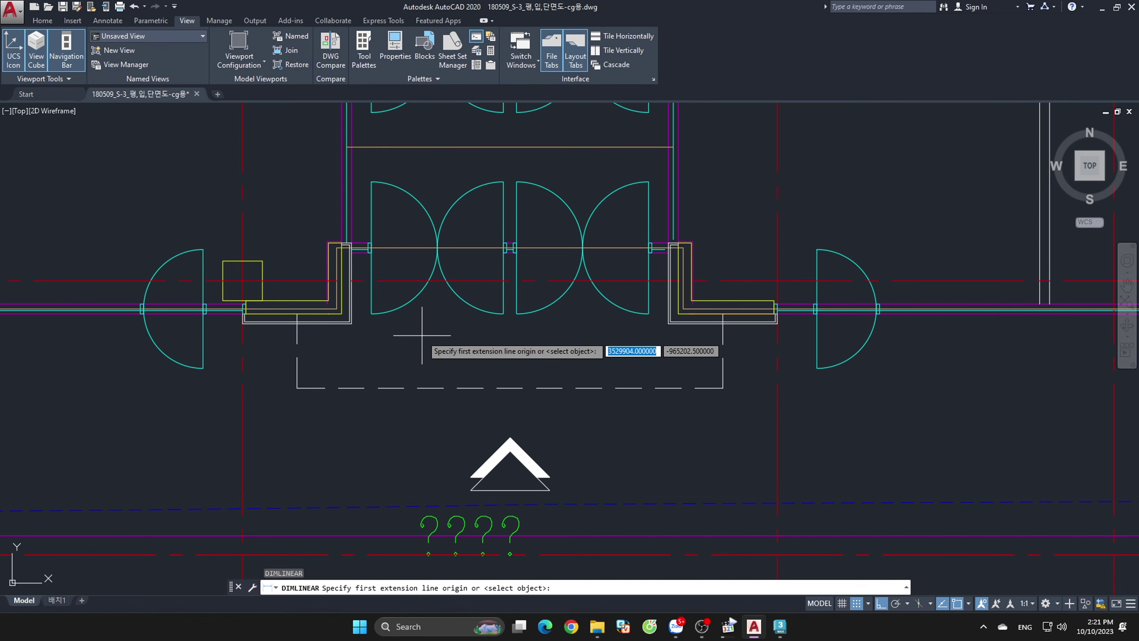
pyautogui.click(351, 323)
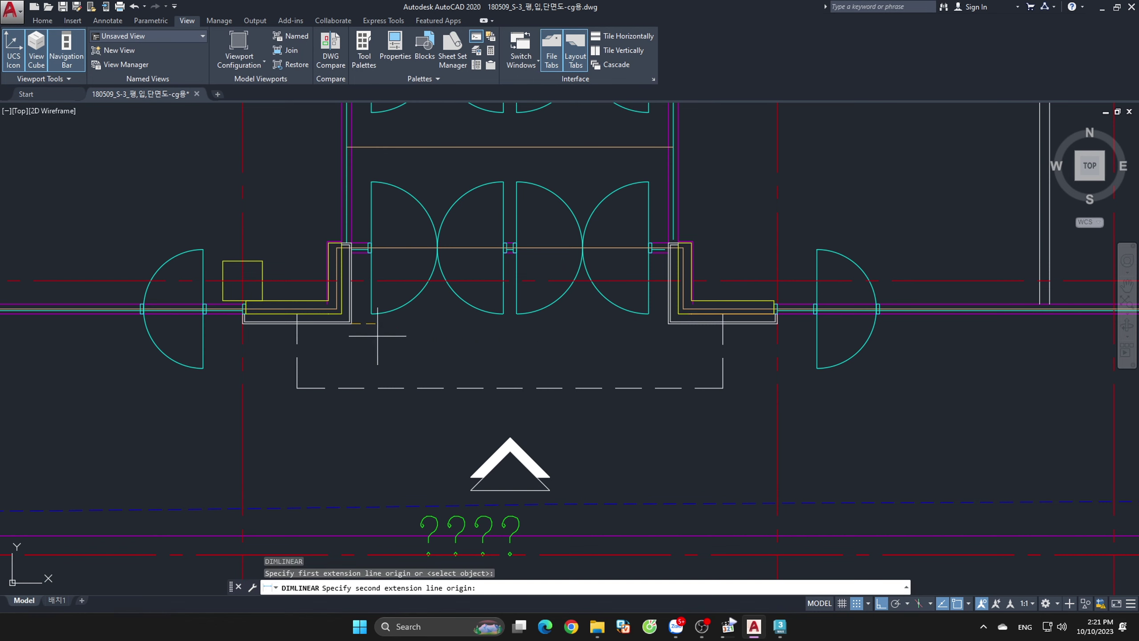
pyautogui.click(669, 323)
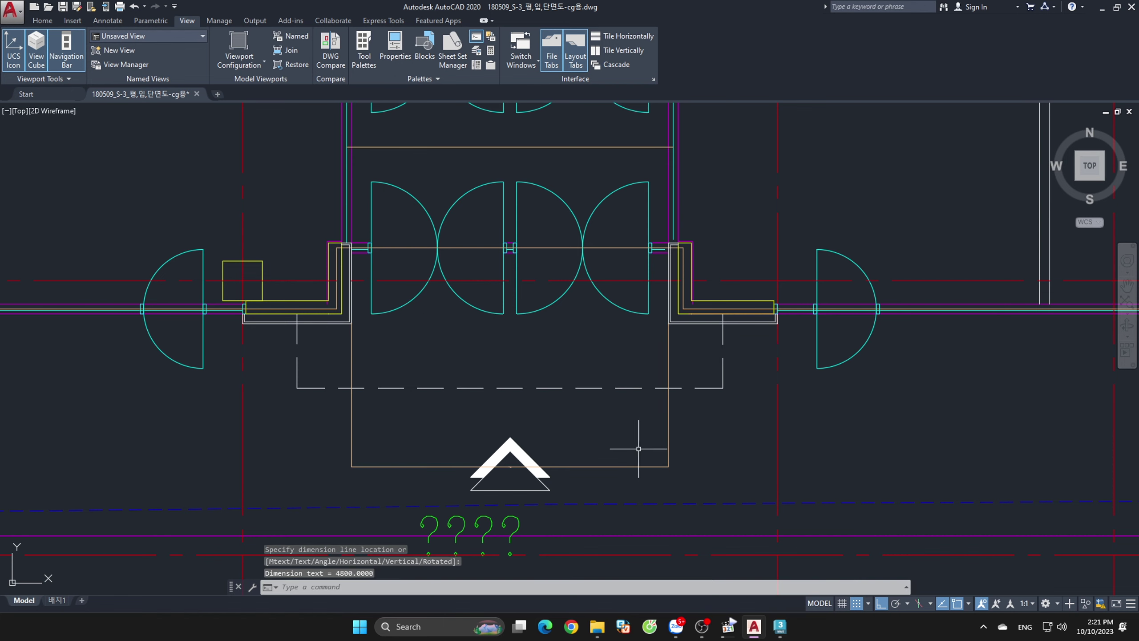
pyautogui.scroll(4, 574, 421)
pyautogui.scroll(6, 489, 425)
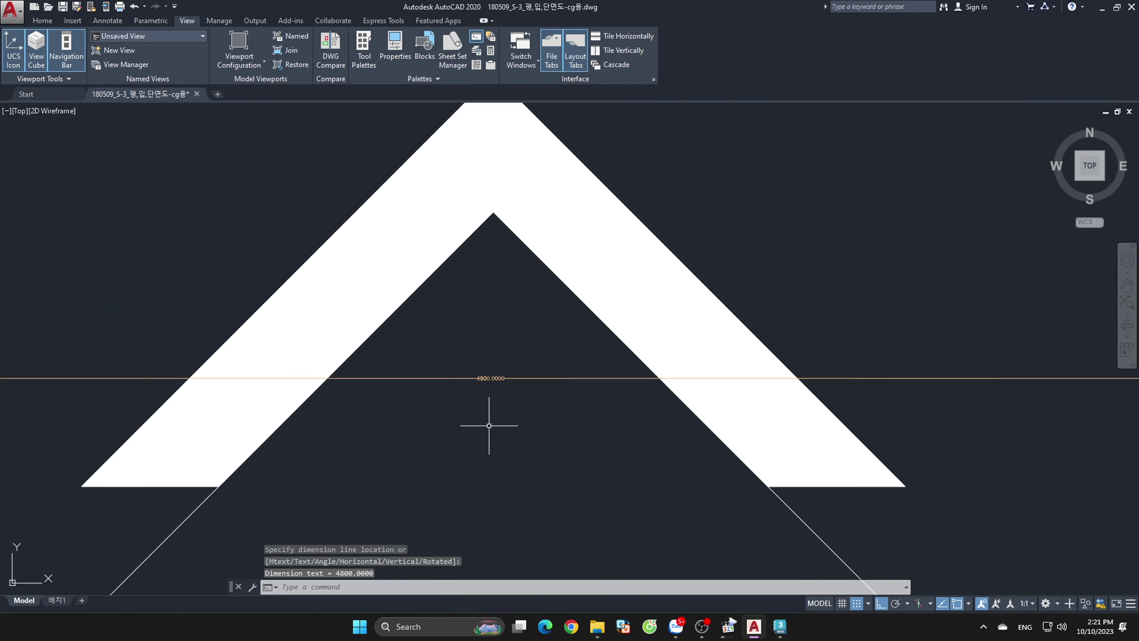
pyautogui.scroll(-6, 511, 414)
pyautogui.scroll(-4, 514, 420)
pyautogui.scroll(4, 534, 359)
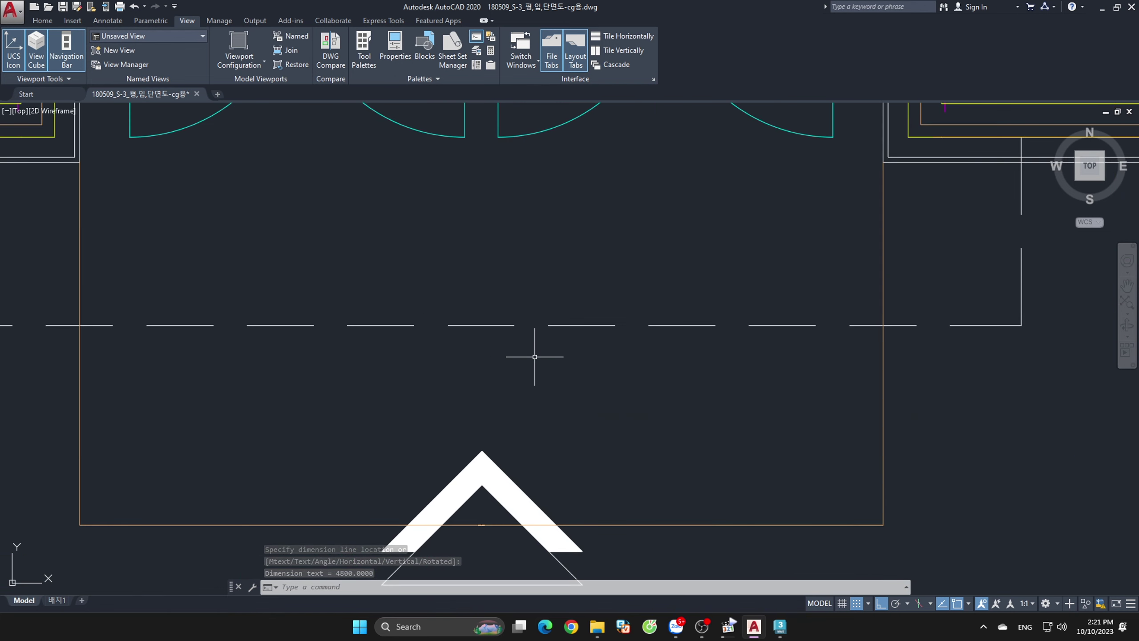
pyautogui.scroll(-2, 536, 353)
# - Change the Standard dimension style's text height from 0.18 to 5 and close the manager
pyautogui.write('D')
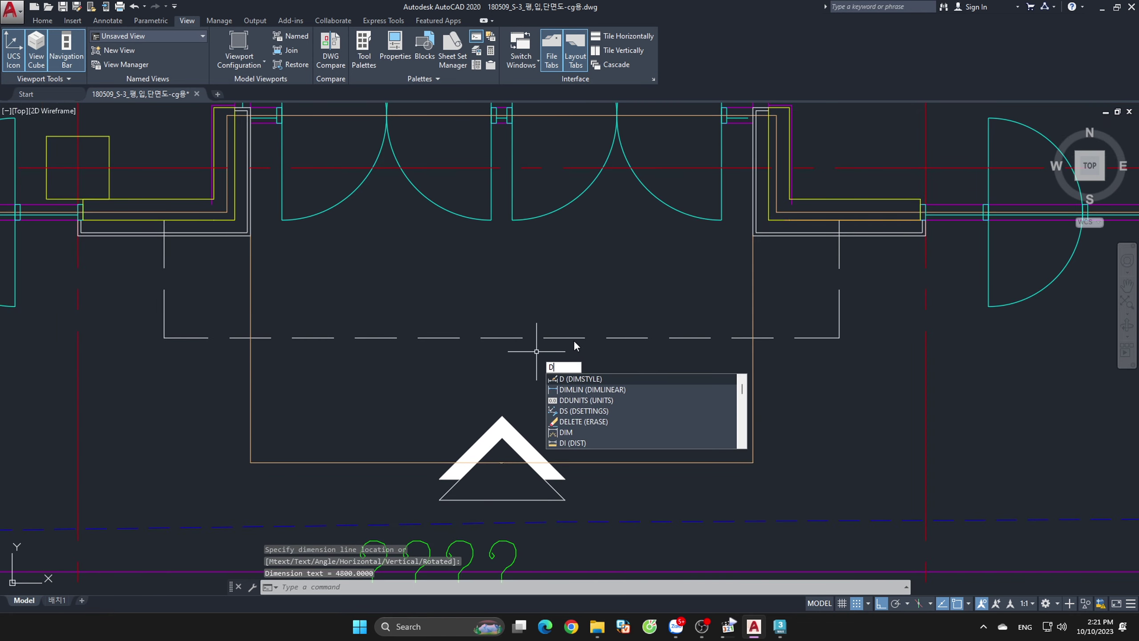
pyautogui.press('Return')
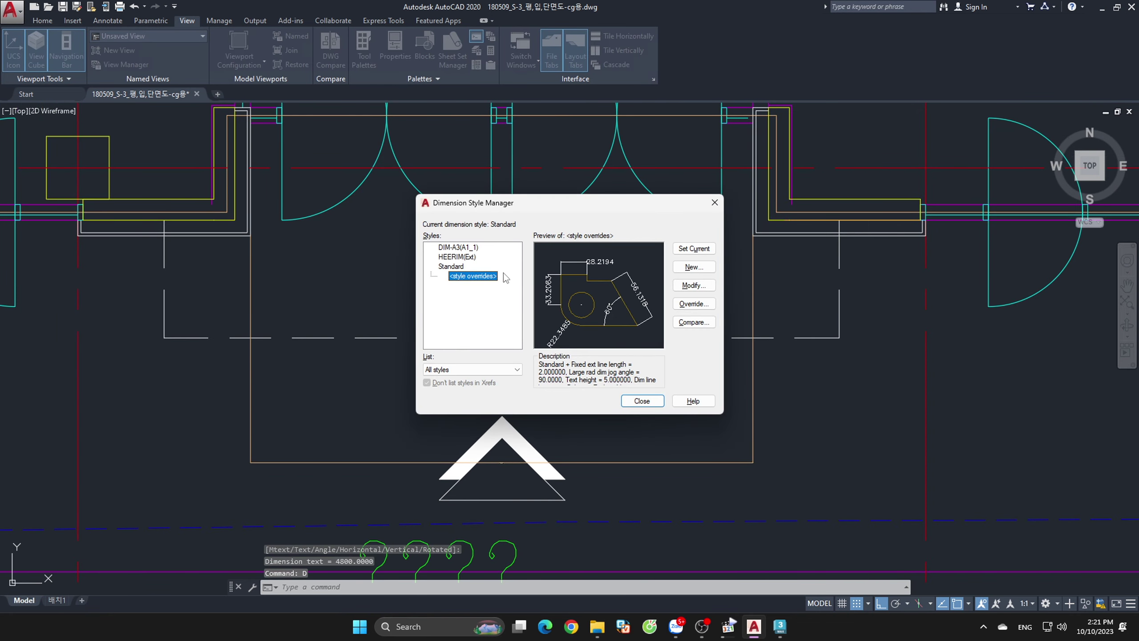
pyautogui.click(457, 267)
pyautogui.press('Up')
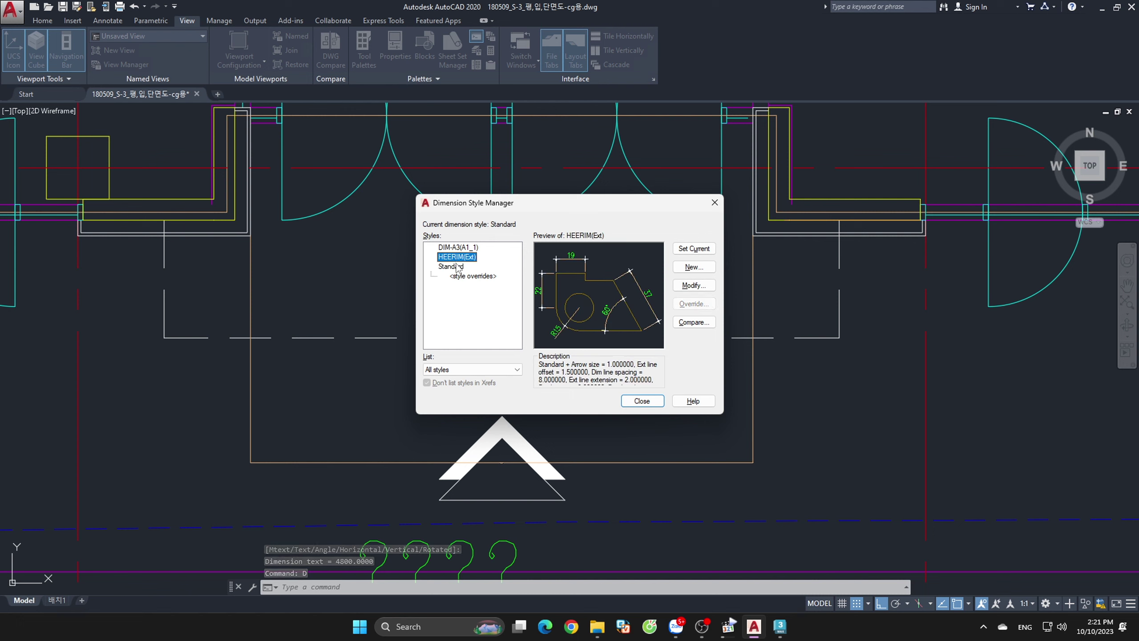
pyautogui.click(457, 267)
pyautogui.click(694, 286)
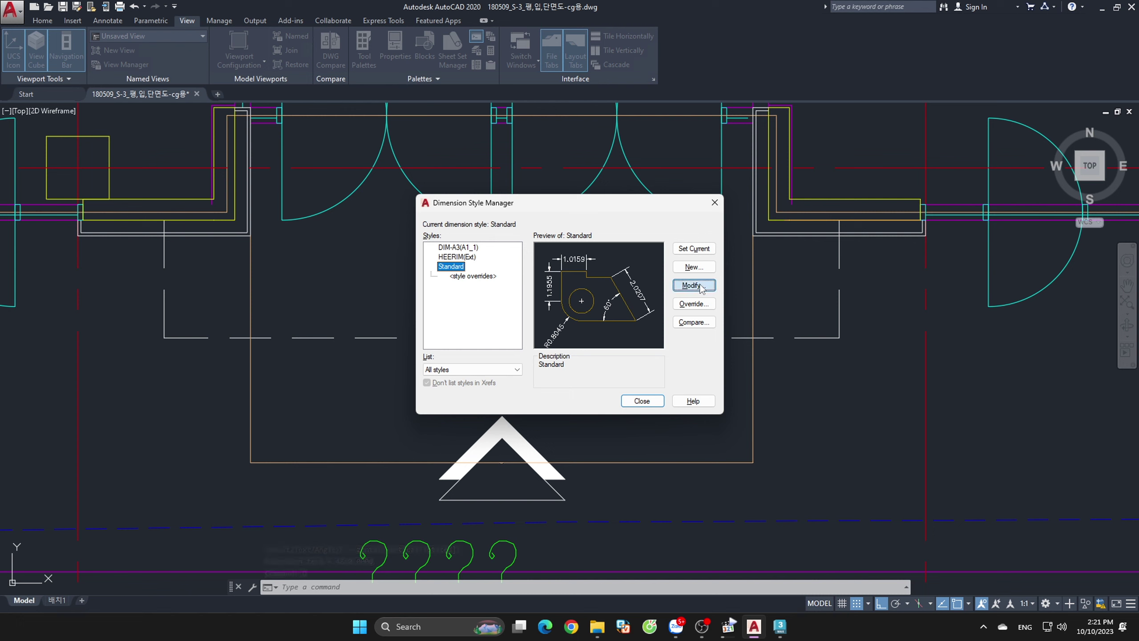
pyautogui.click(503, 181)
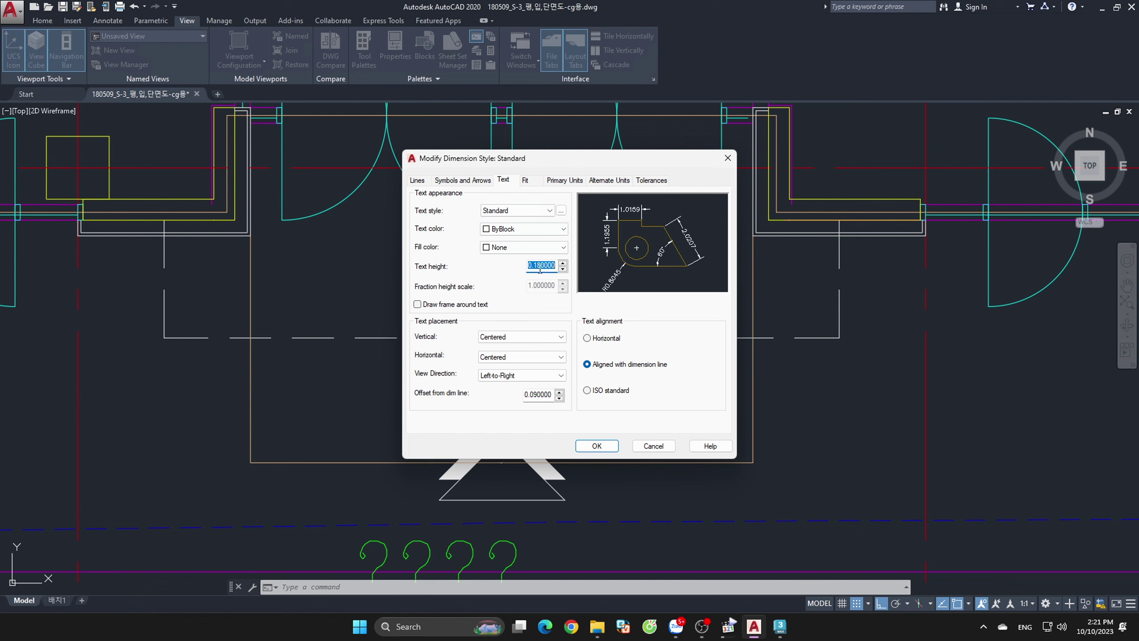
pyautogui.write('5')
pyautogui.click(598, 444)
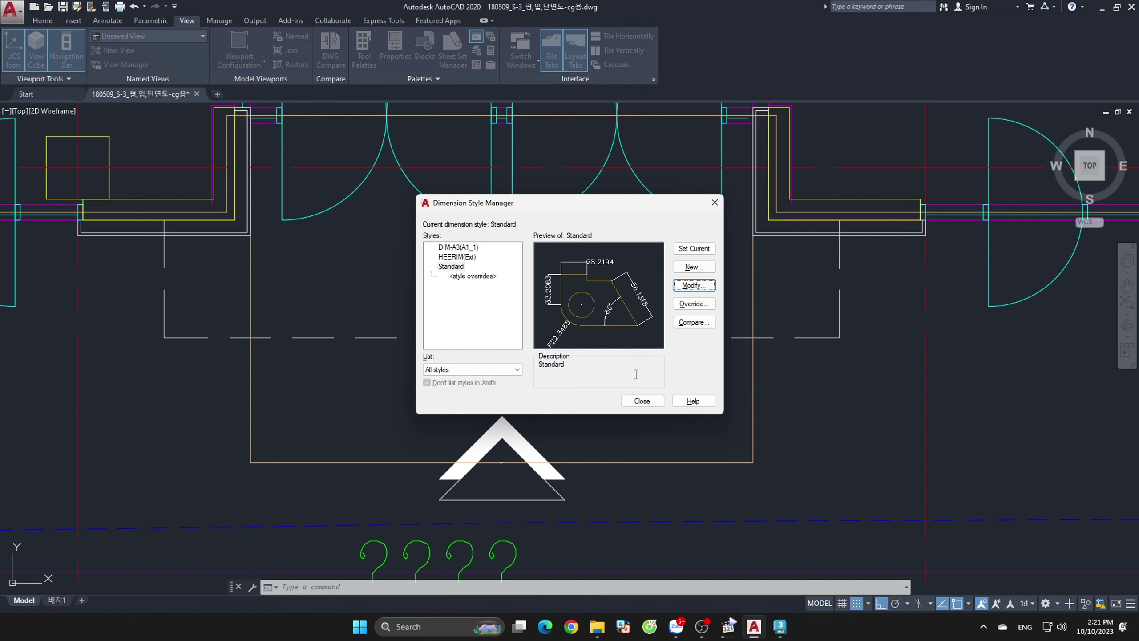
pyautogui.click(638, 404)
pyautogui.scroll(-3, 589, 328)
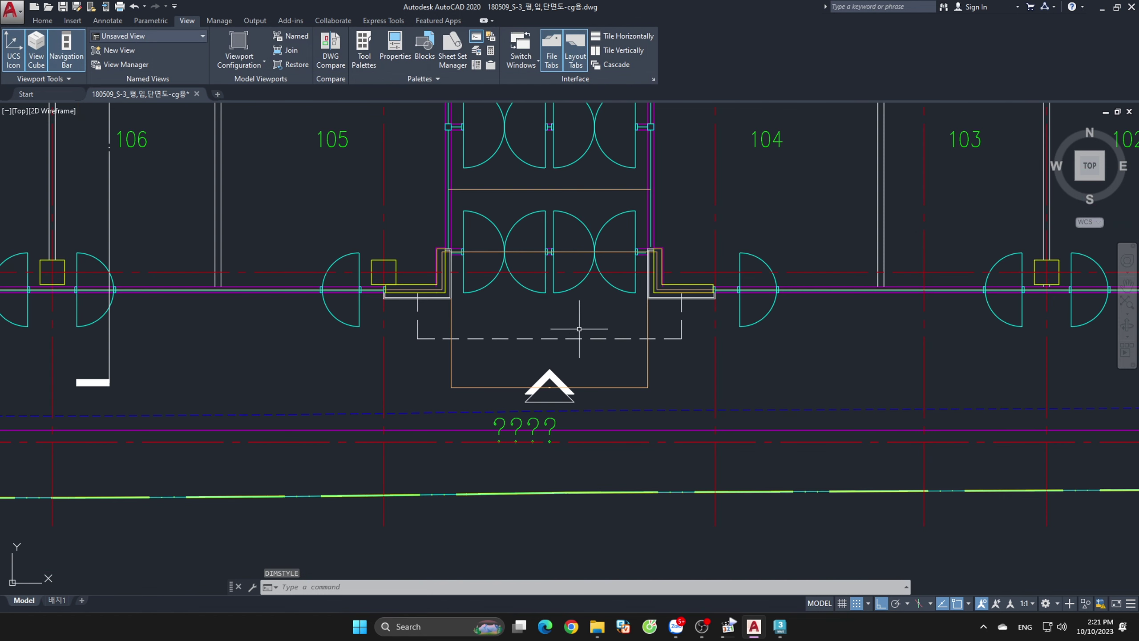
pyautogui.scroll(5, 465, 248)
pyautogui.write('S')
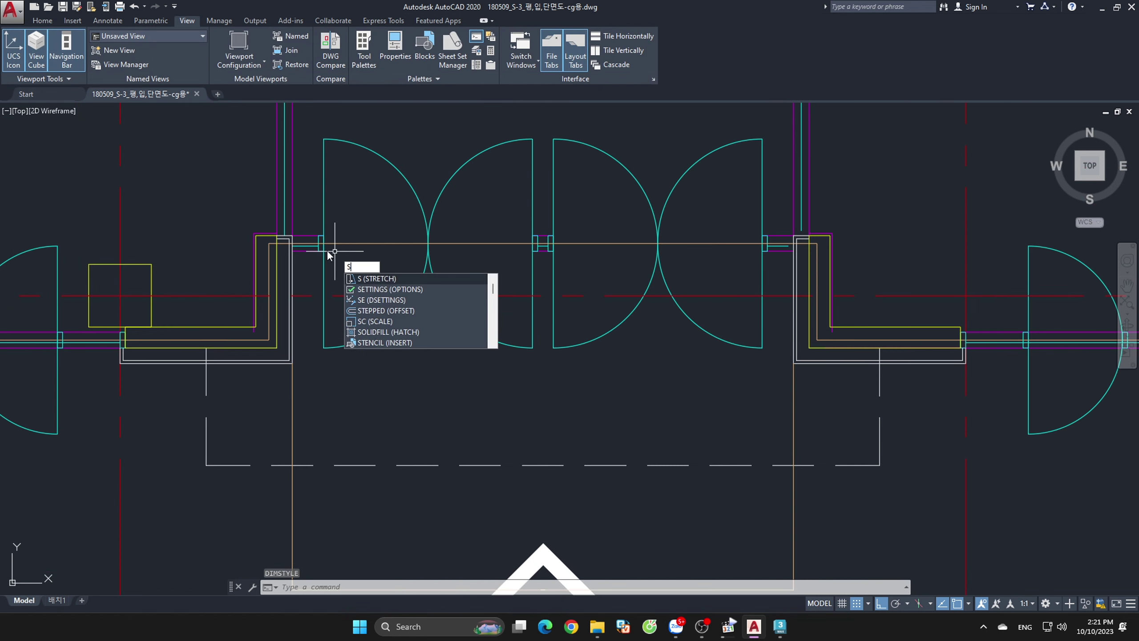
pyautogui.press('Escape')
pyautogui.scroll(-4, 403, 252)
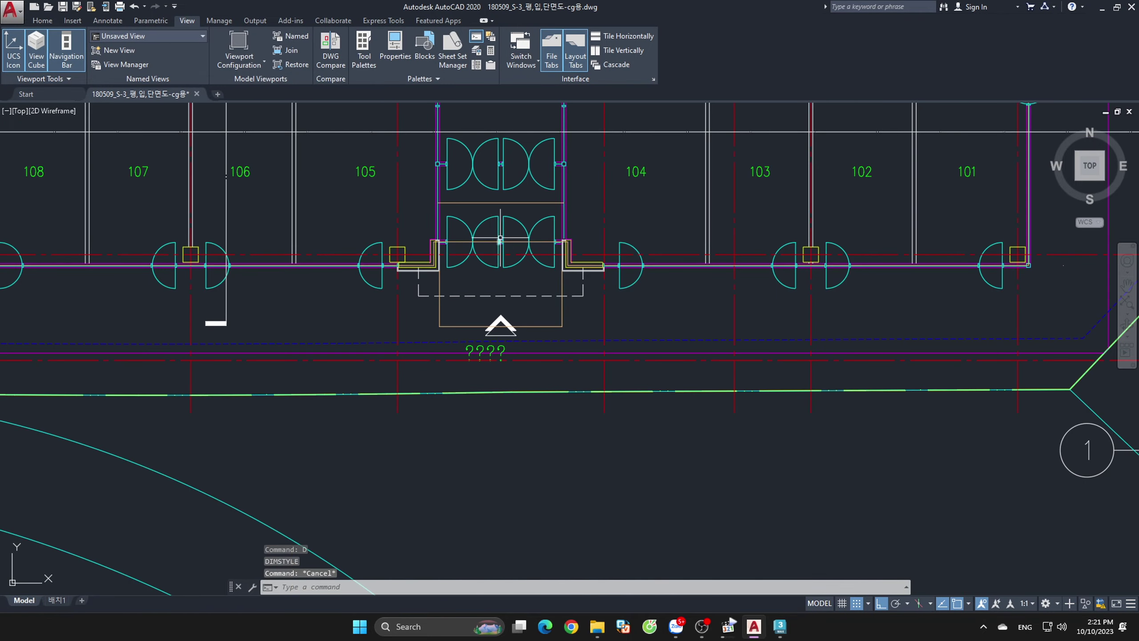
pyautogui.scroll(4, 480, 244)
pyautogui.scroll(-5, 480, 245)
pyautogui.scroll(-4, 538, 314)
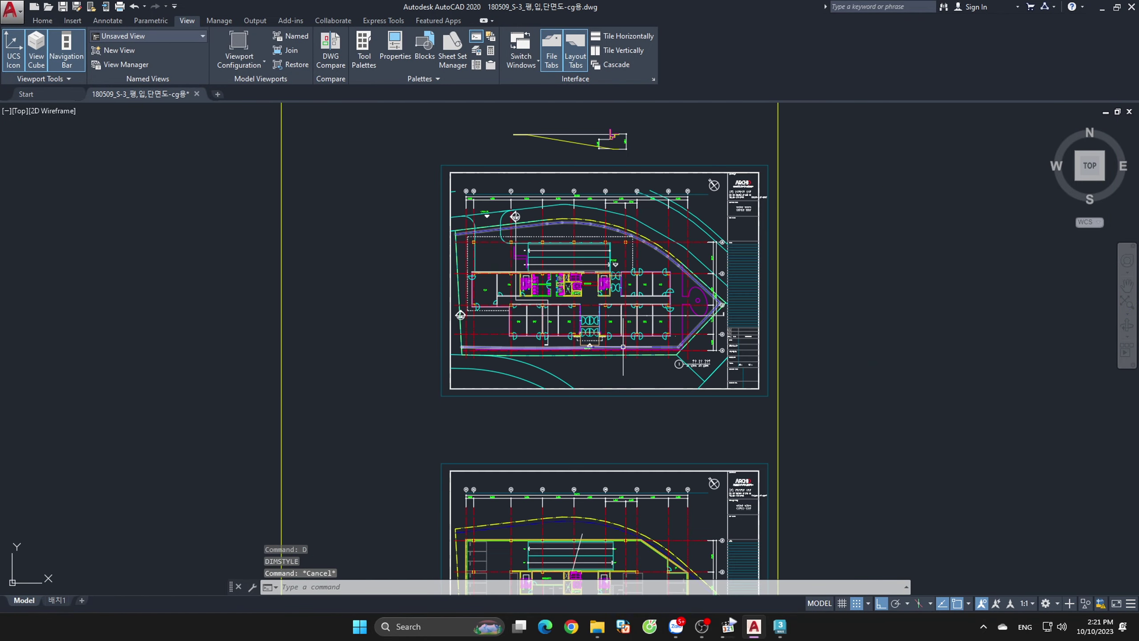
pyautogui.scroll(-2, 583, 350)
pyautogui.scroll(3, 629, 374)
pyautogui.scroll(4, 622, 324)
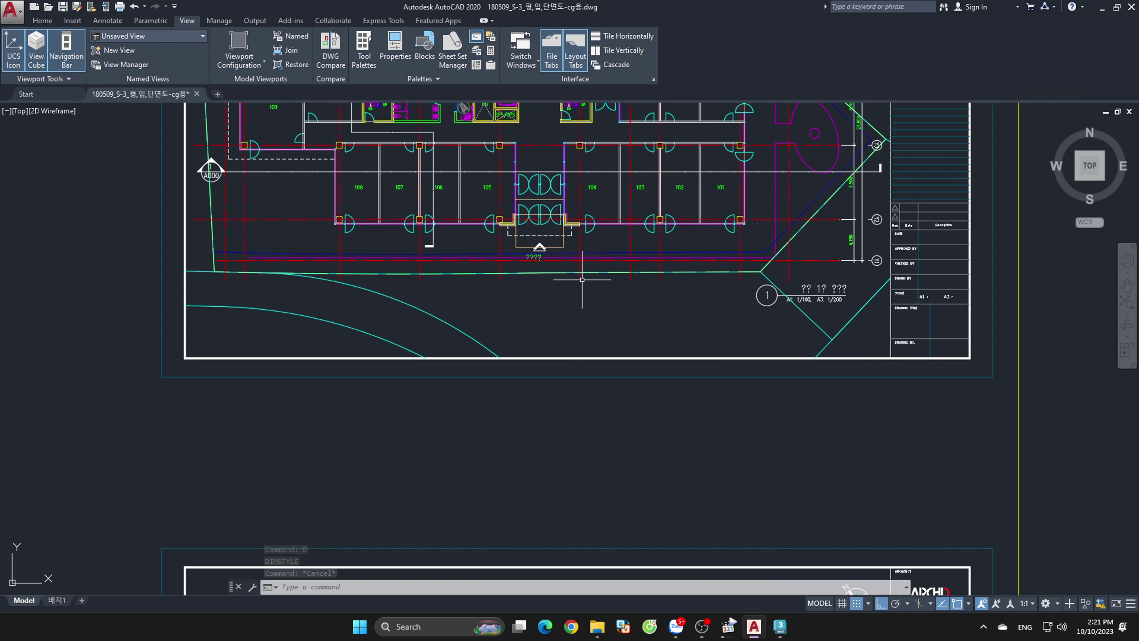
pyautogui.scroll(-6, 582, 279)
pyautogui.scroll(-3, 580, 282)
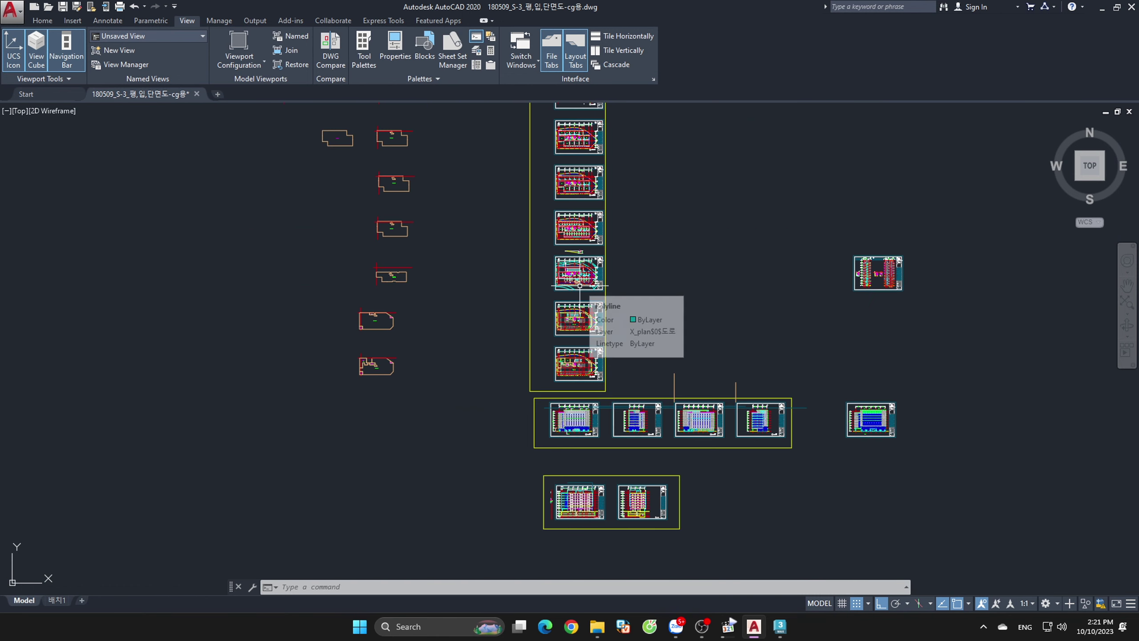
pyautogui.scroll(4, 580, 286)
pyautogui.rightClick(684, 326)
pyautogui.click(683, 300)
pyautogui.press('Escape')
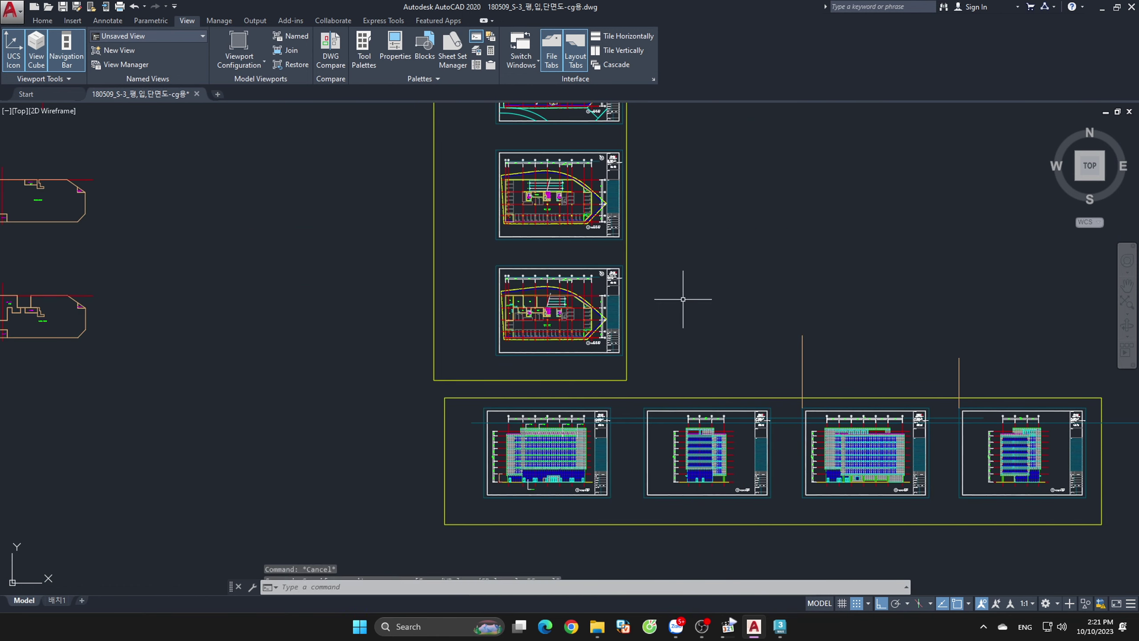
pyautogui.scroll(6, 566, 500)
pyautogui.scroll(2, 534, 458)
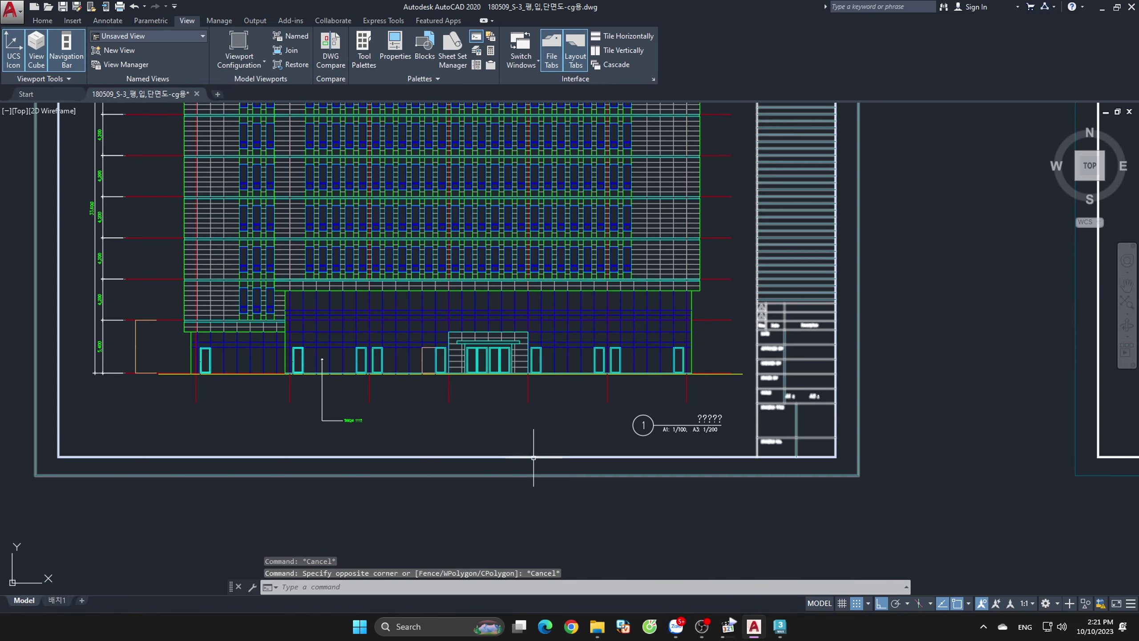
pyautogui.scroll(4, 503, 370)
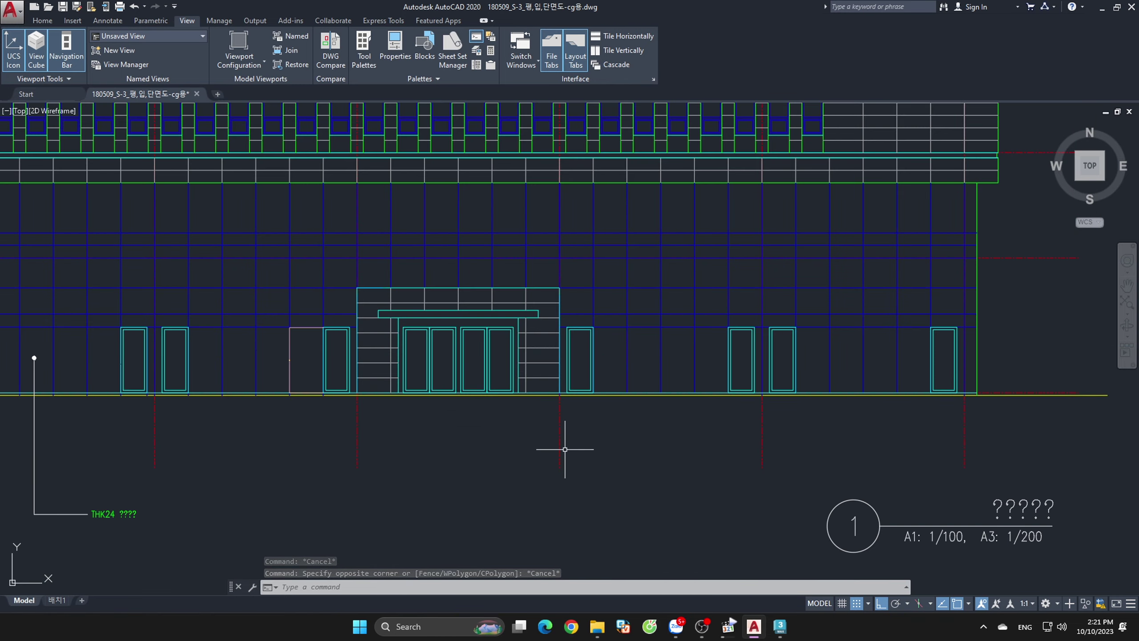
pyautogui.scroll(-4, 565, 449)
pyautogui.scroll(-3, 583, 449)
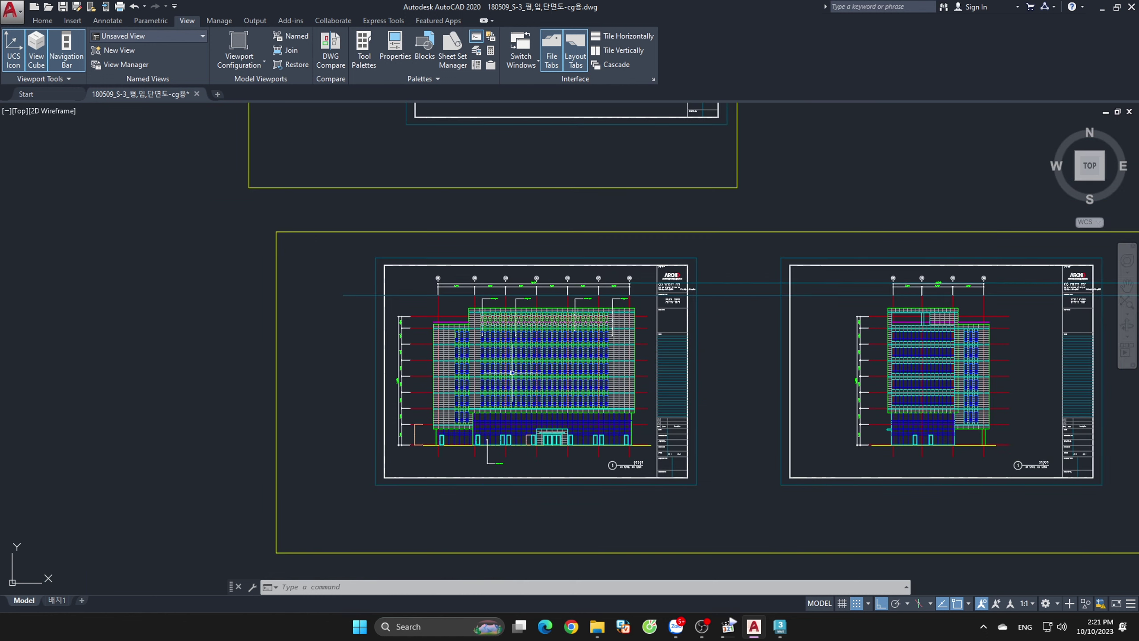
pyautogui.scroll(2, 448, 325)
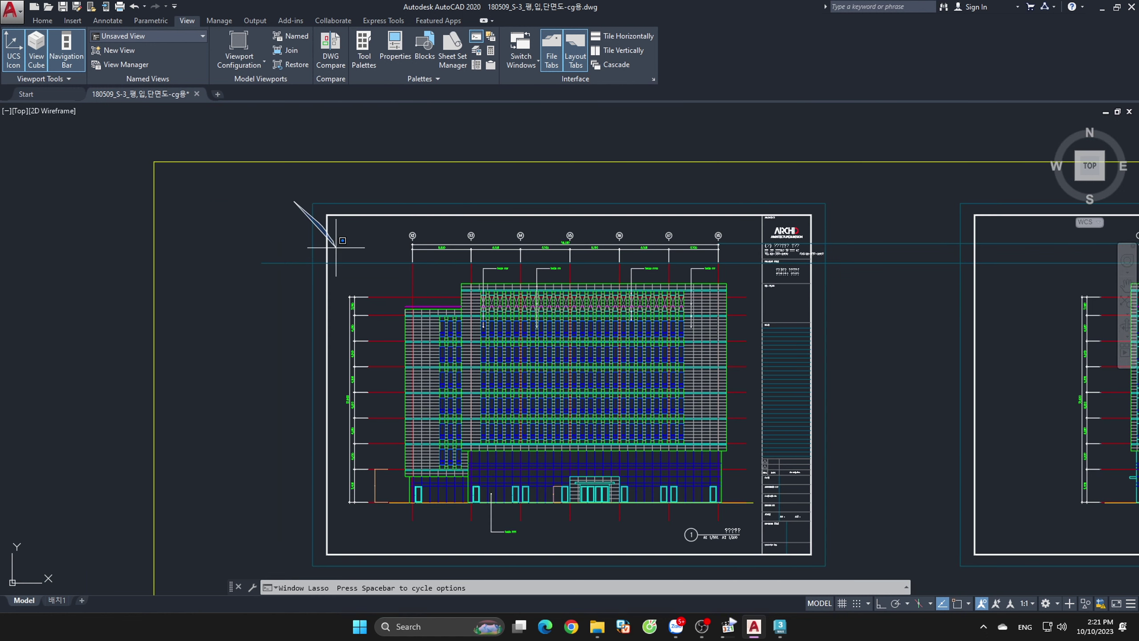
# - Erase the elevation sheet's border and title block
pyautogui.click(291, 197)
pyautogui.click(349, 257)
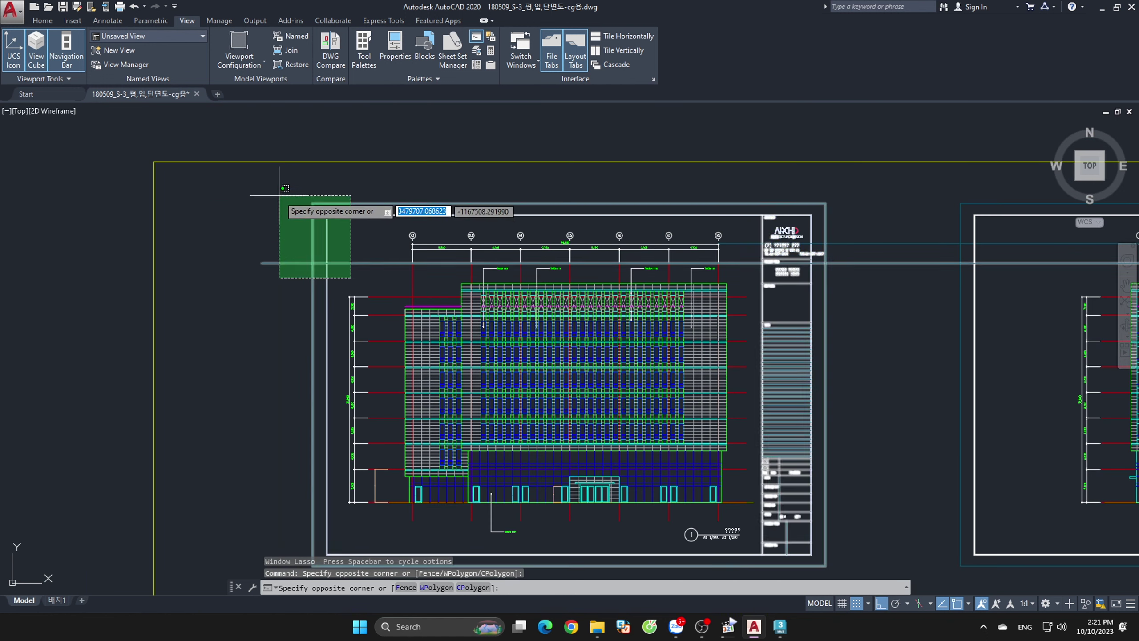
pyautogui.click(289, 208)
pyautogui.press('Delete')
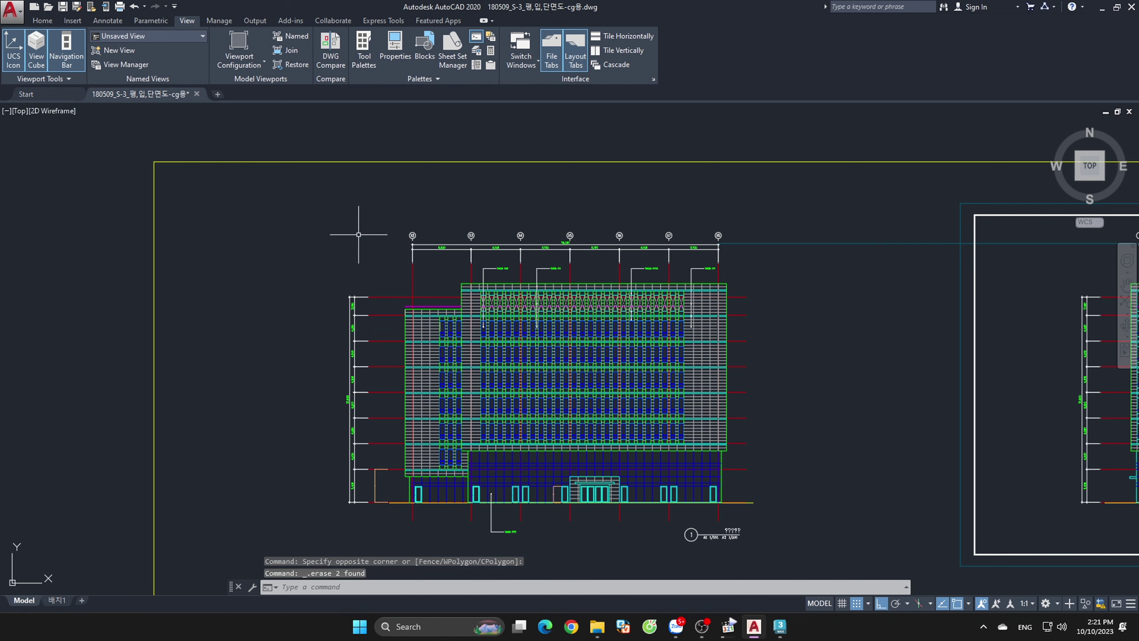
# - Window-select the left elevation and move it up and to the right
pyautogui.scroll(-2, 596, 286)
pyautogui.click(415, 226)
pyautogui.click(709, 475)
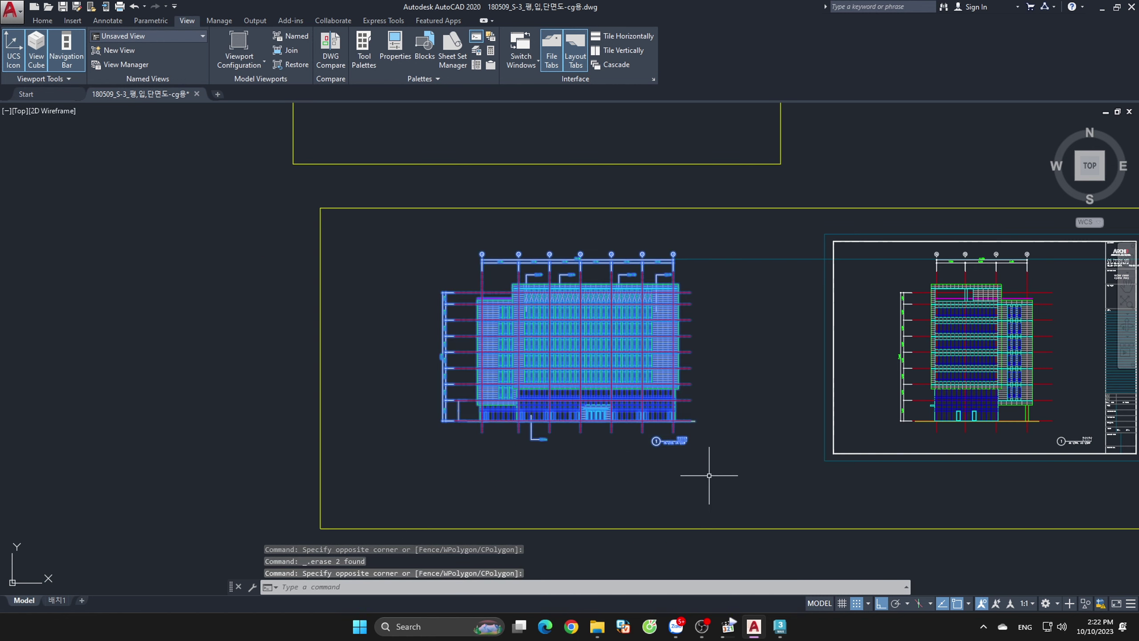
pyautogui.scroll(-3, 709, 475)
pyautogui.scroll(2, 701, 450)
pyautogui.moveTo(668, 453); pyautogui.dragTo(889, 228)
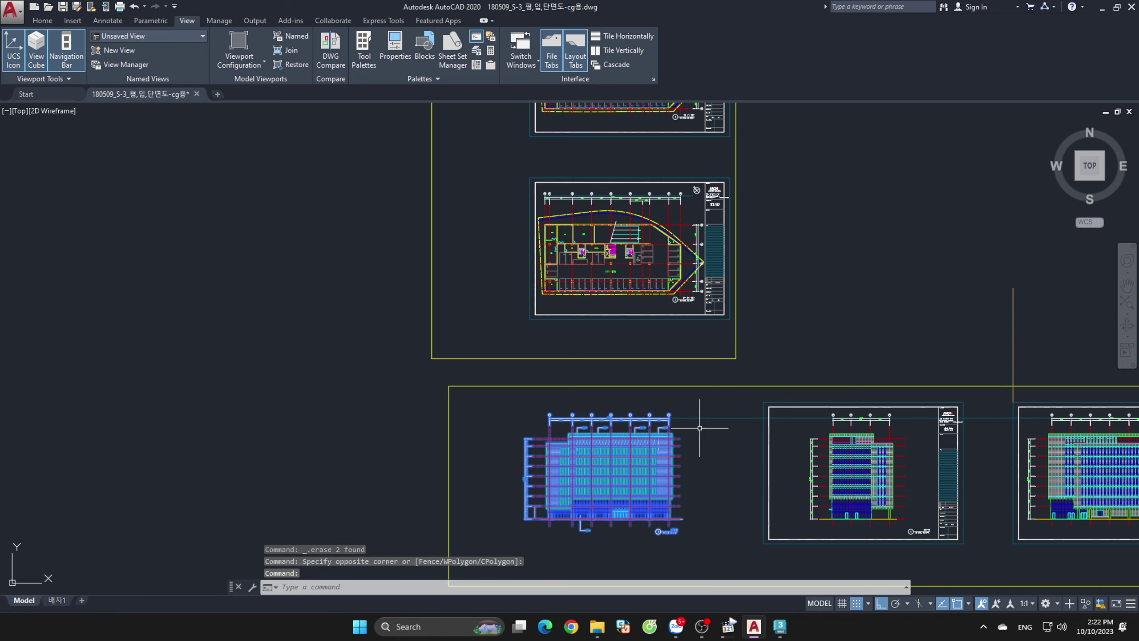
pyautogui.moveTo(894, 208); pyautogui.dragTo(876, 420, button='middle')
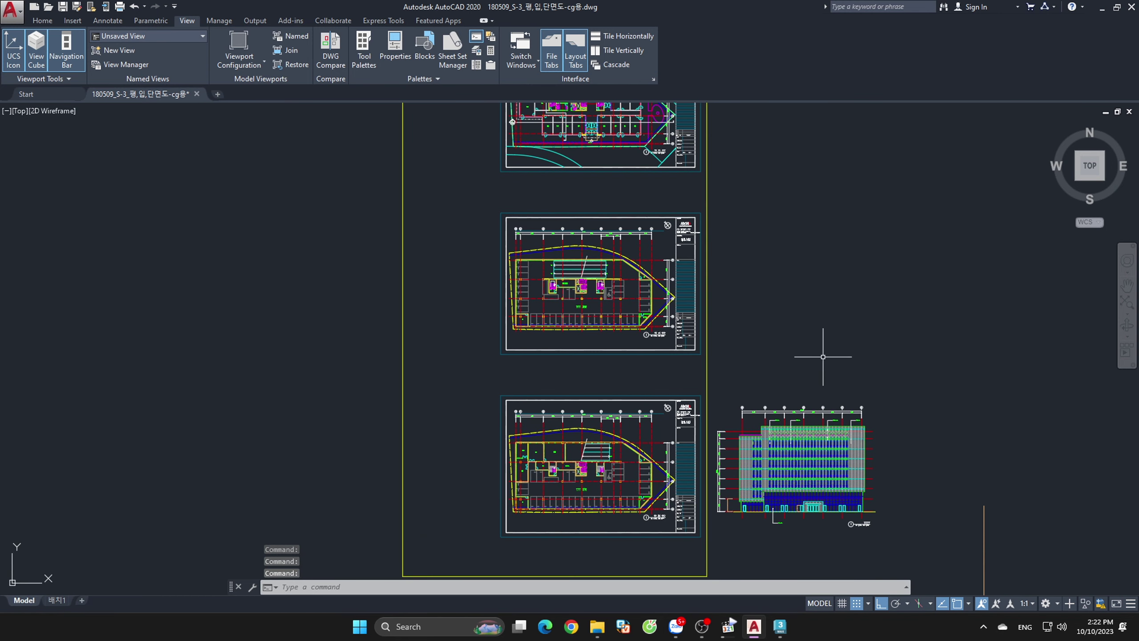
pyautogui.scroll(-3, 819, 351)
pyautogui.moveTo(814, 399); pyautogui.dragTo(675, 534, button='middle')
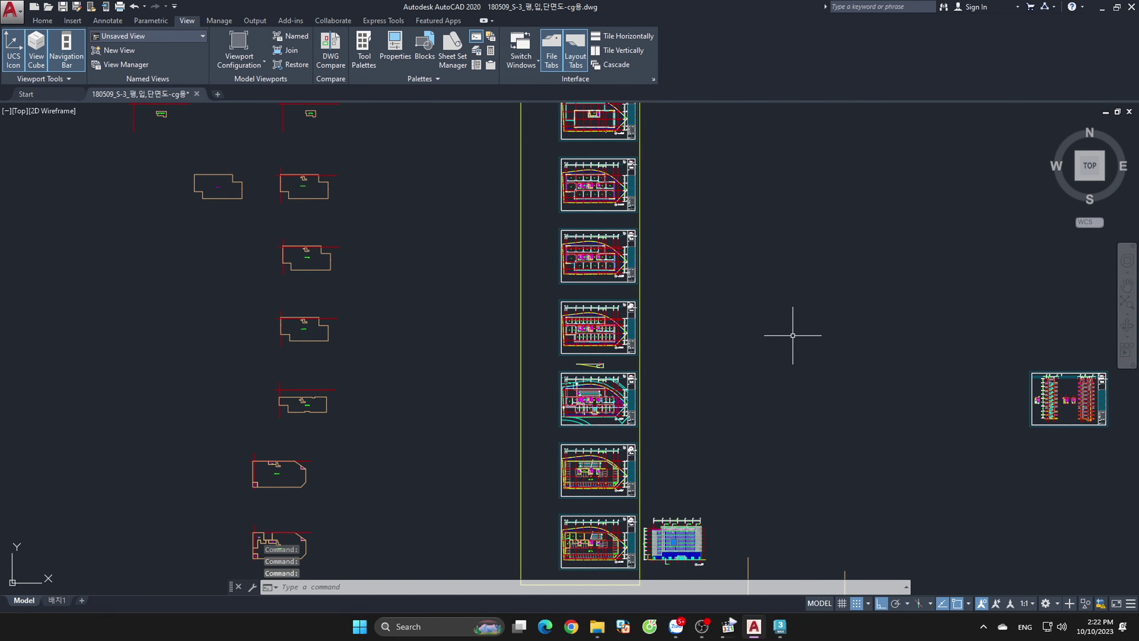
# - Reposition the whole elevation drawing beside the floor-plan sheets
pyautogui.click(762, 449)
pyautogui.scroll(3, 758, 426)
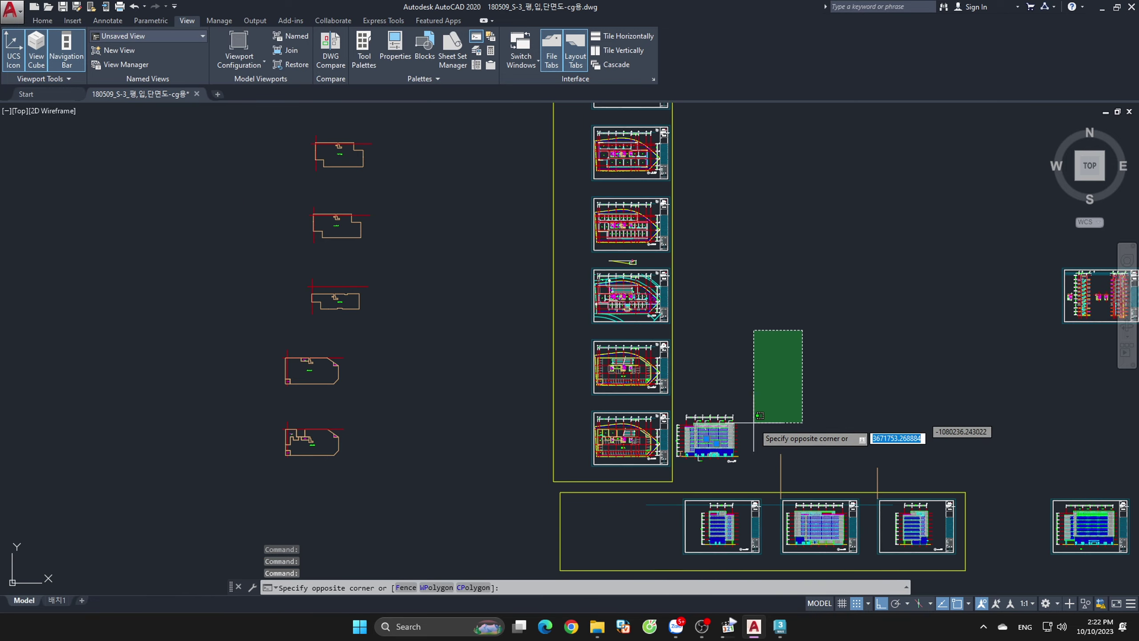
pyautogui.scroll(3, 825, 418)
pyautogui.click(894, 279)
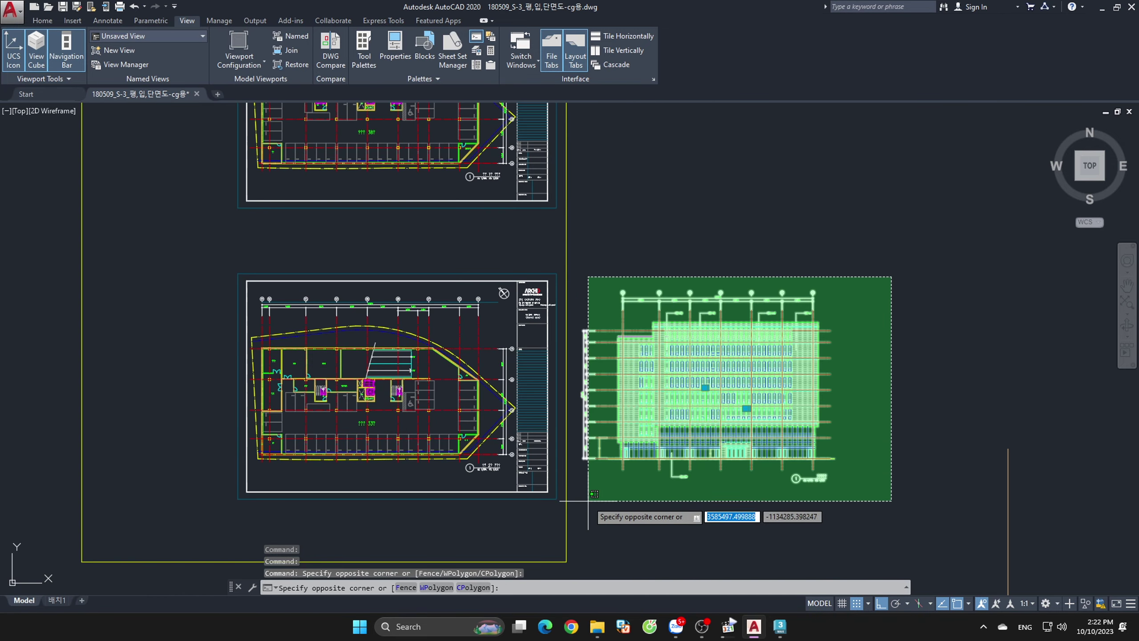
pyautogui.click(576, 483)
pyautogui.scroll(-5, 694, 514)
pyautogui.moveTo(704, 471); pyautogui.dragTo(780, 282)
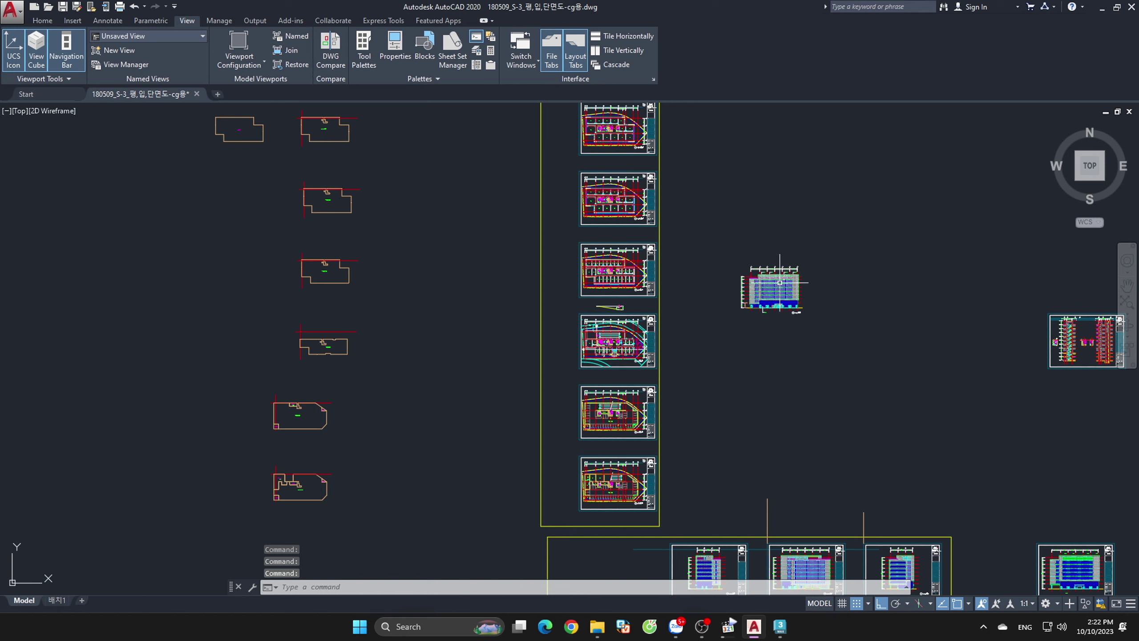
pyautogui.scroll(2, 662, 299)
pyautogui.scroll(4, 722, 364)
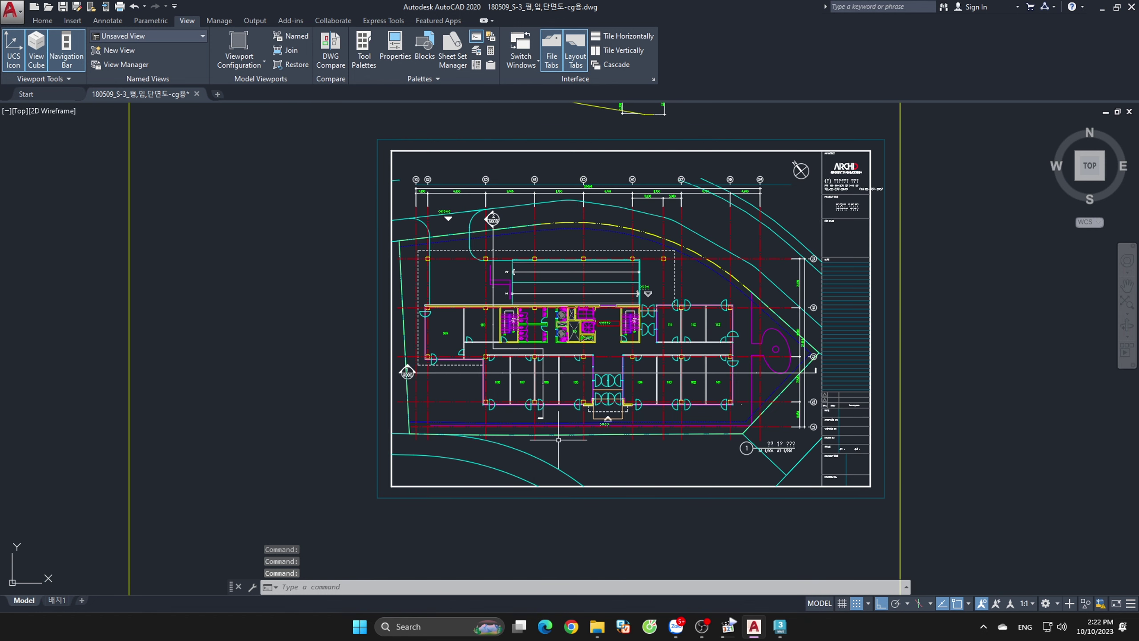
pyautogui.scroll(-2, 558, 440)
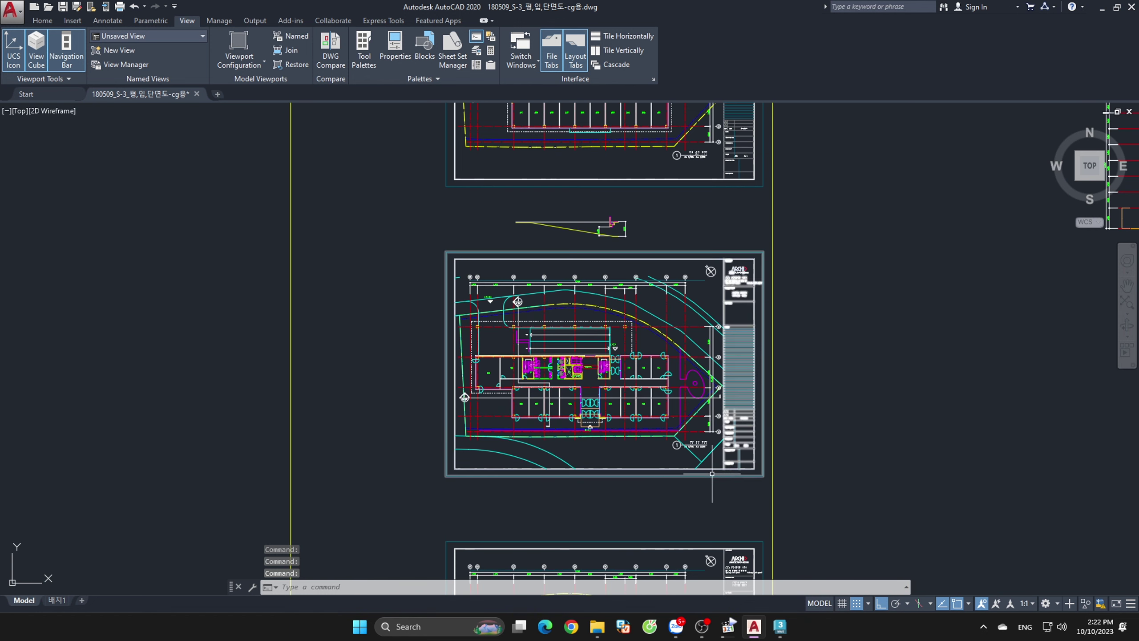
# - Erase the floor-plan sheet's frame and title block, then pick the overall top dimension line
pyautogui.click(735, 467)
pyautogui.press('Delete')
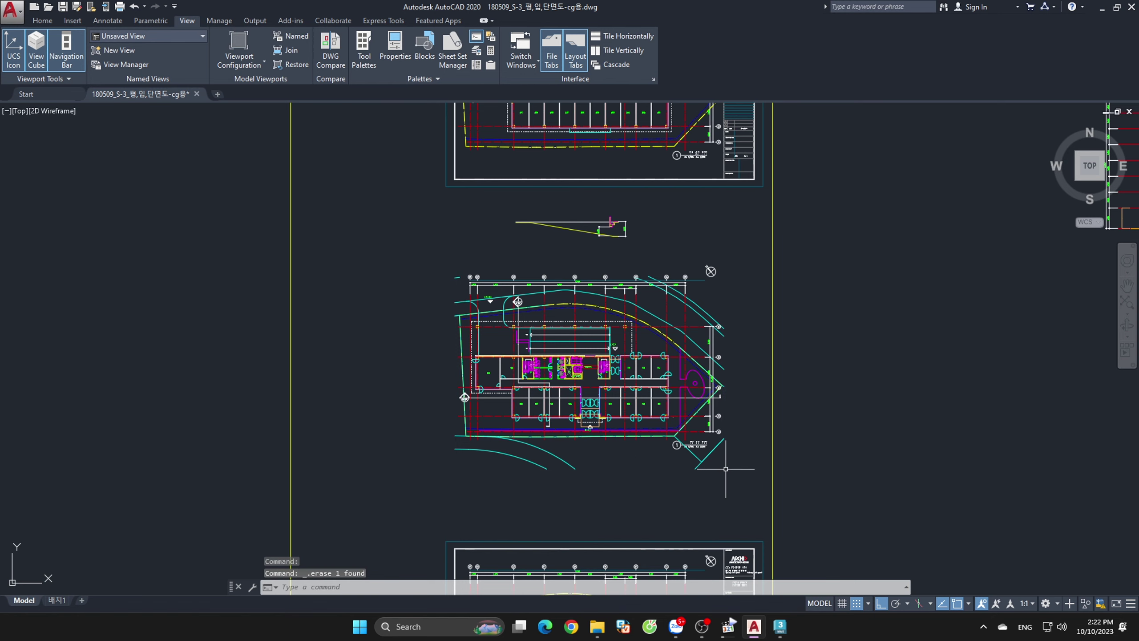
pyautogui.scroll(4, 726, 469)
pyautogui.scroll(-2, 731, 450)
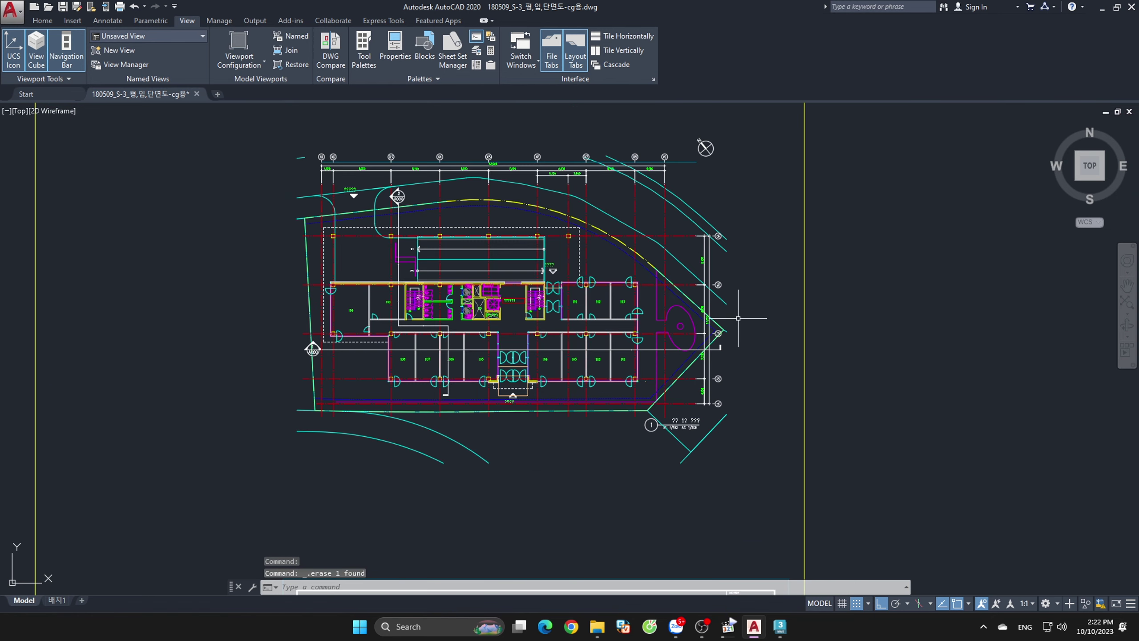
pyautogui.scroll(1, 718, 288)
pyautogui.scroll(1, 666, 190)
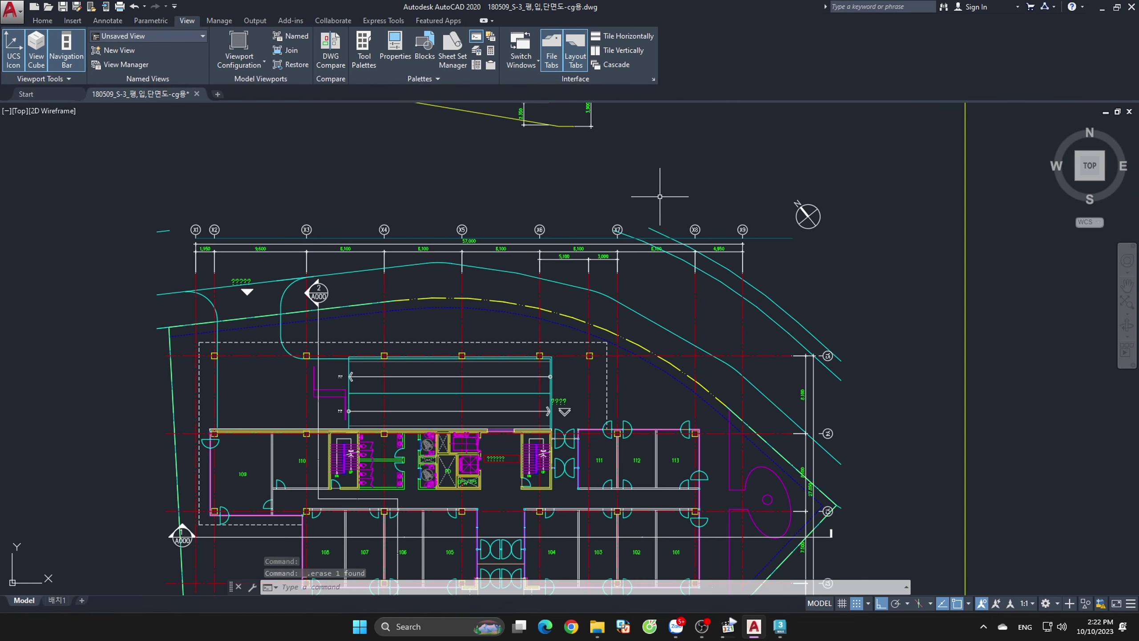
pyautogui.click(678, 243)
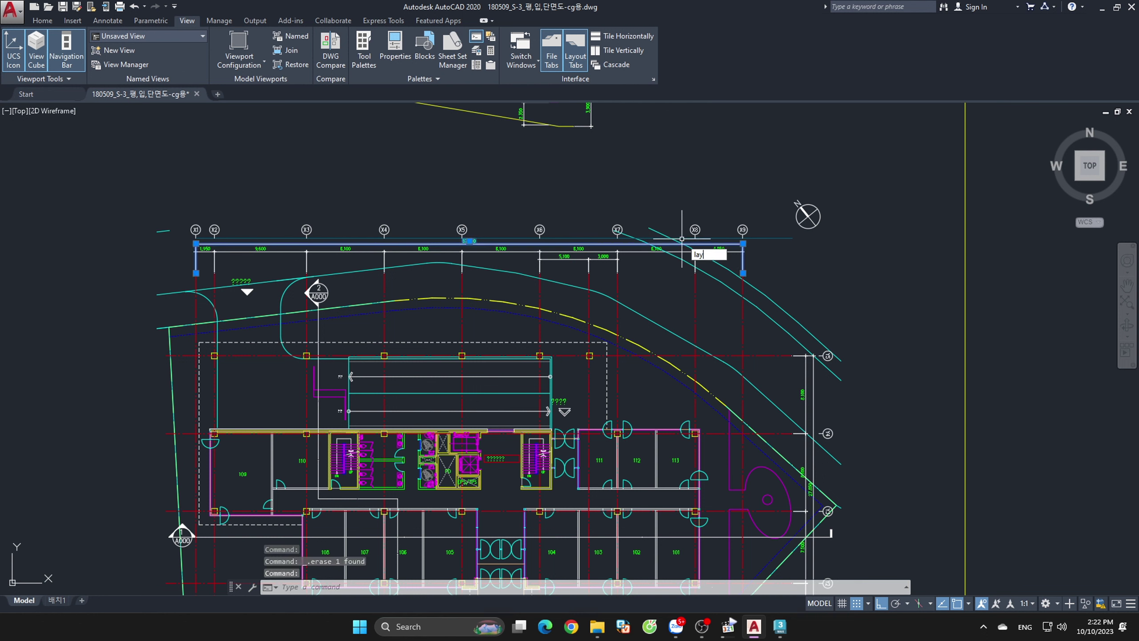
# - Turn off the layer of the plan's top dimension lines with LAYOFF
pyautogui.press('Down')
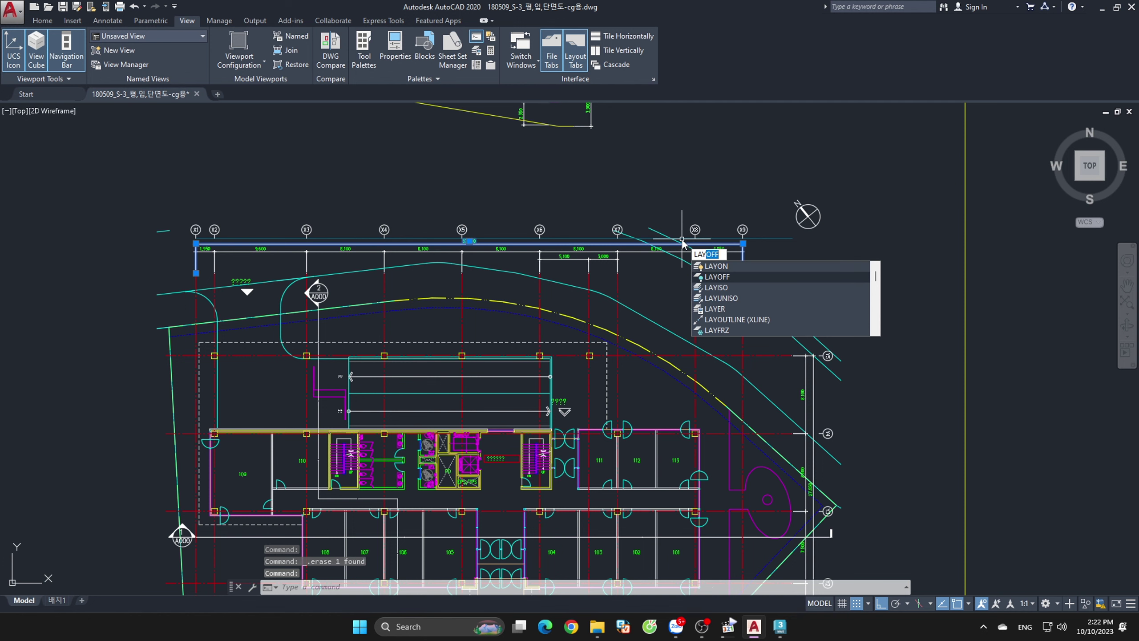
pyautogui.press('Return')
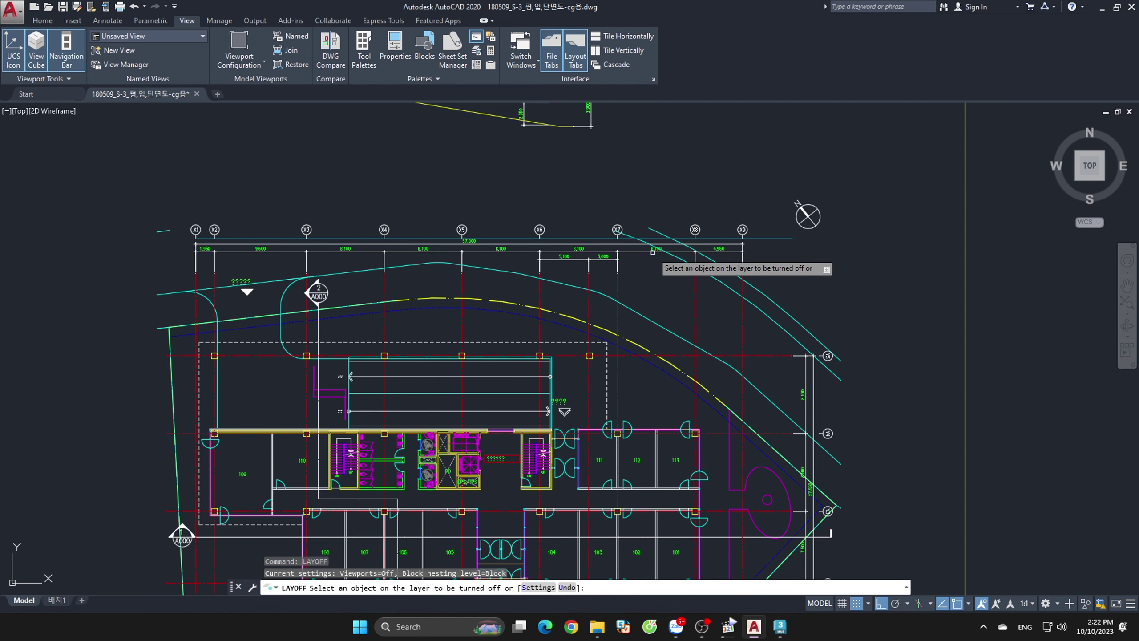
pyautogui.click(653, 251)
pyautogui.scroll(-5, 654, 251)
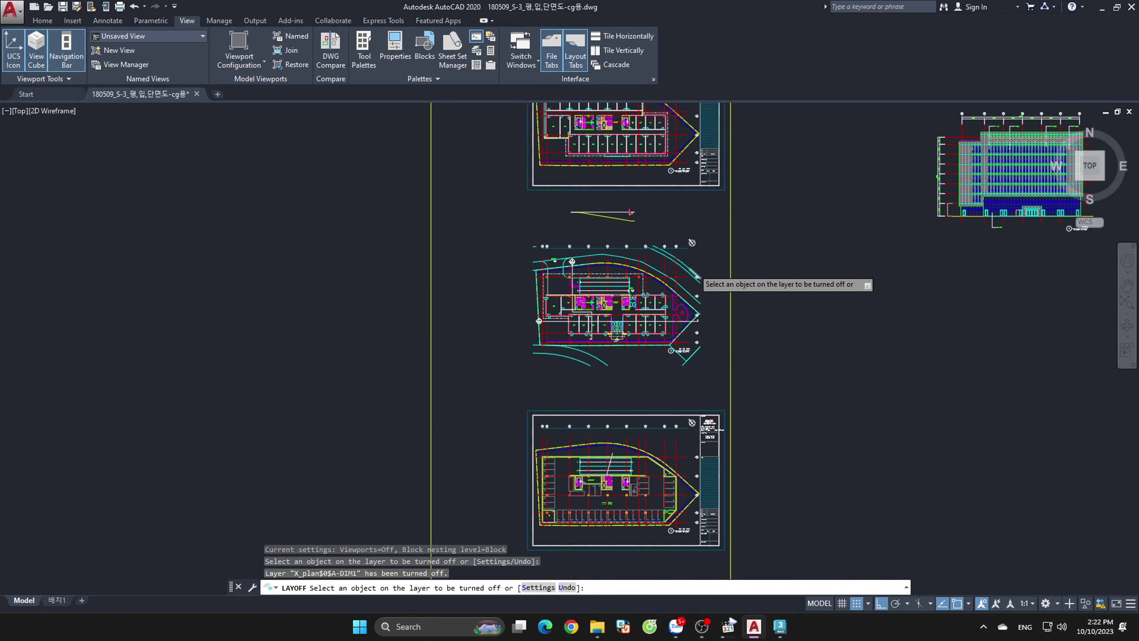
pyautogui.scroll(4, 717, 260)
pyautogui.rightClick(717, 260)
pyautogui.press('Escape')
pyautogui.click(713, 231)
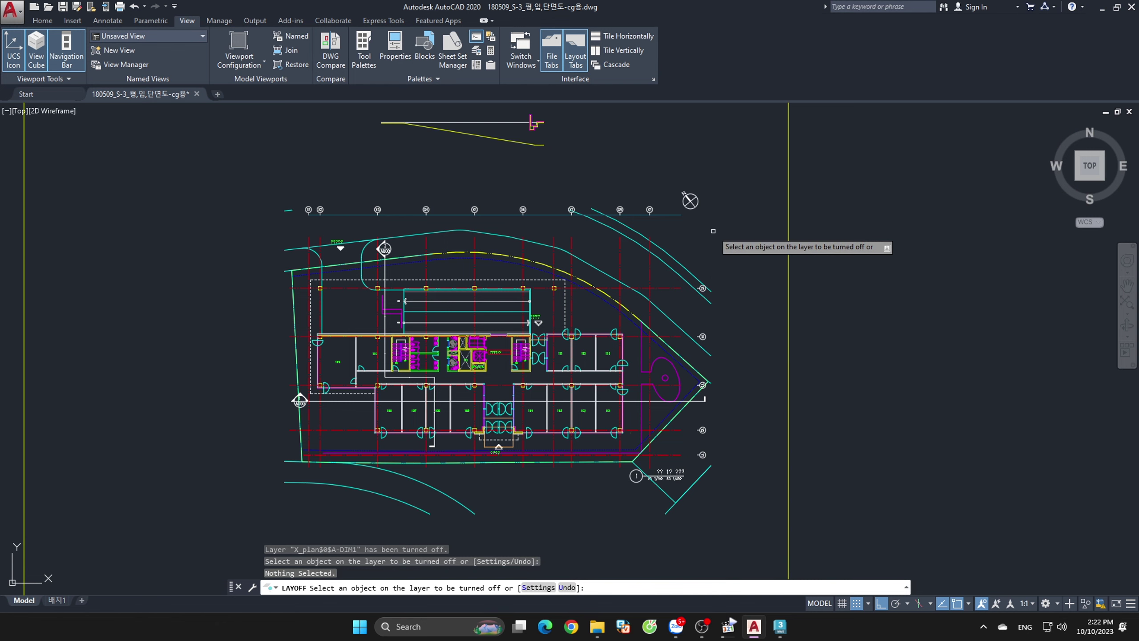
# - Window-select the middle floor plan and move it below the elevation
pyautogui.click(230, 174)
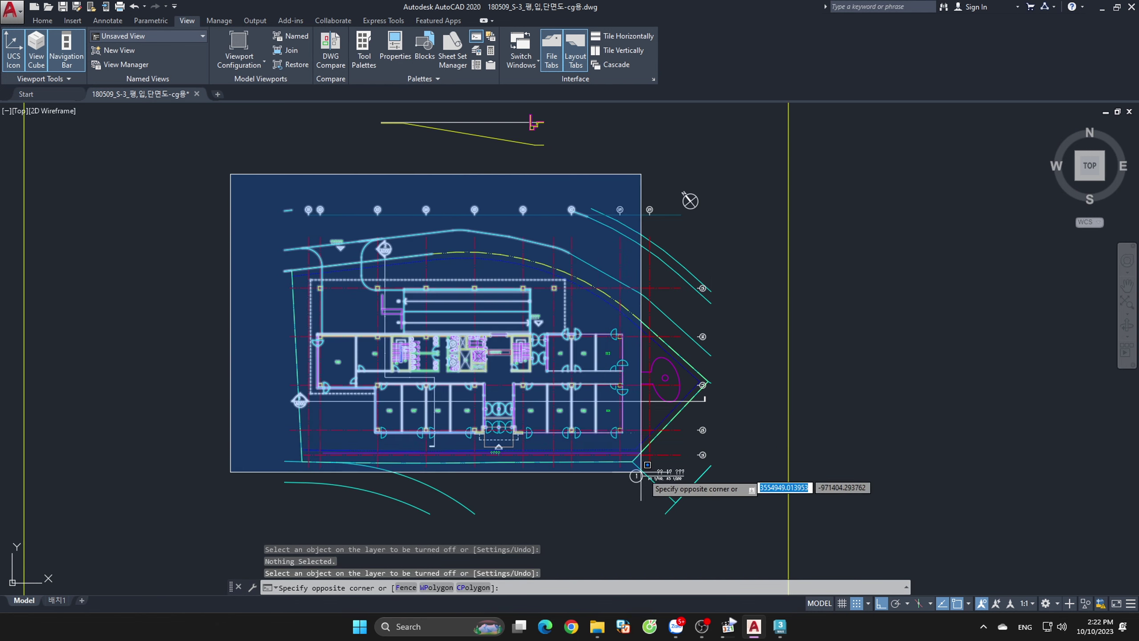
pyautogui.click(641, 471)
pyautogui.scroll(-3, 494, 358)
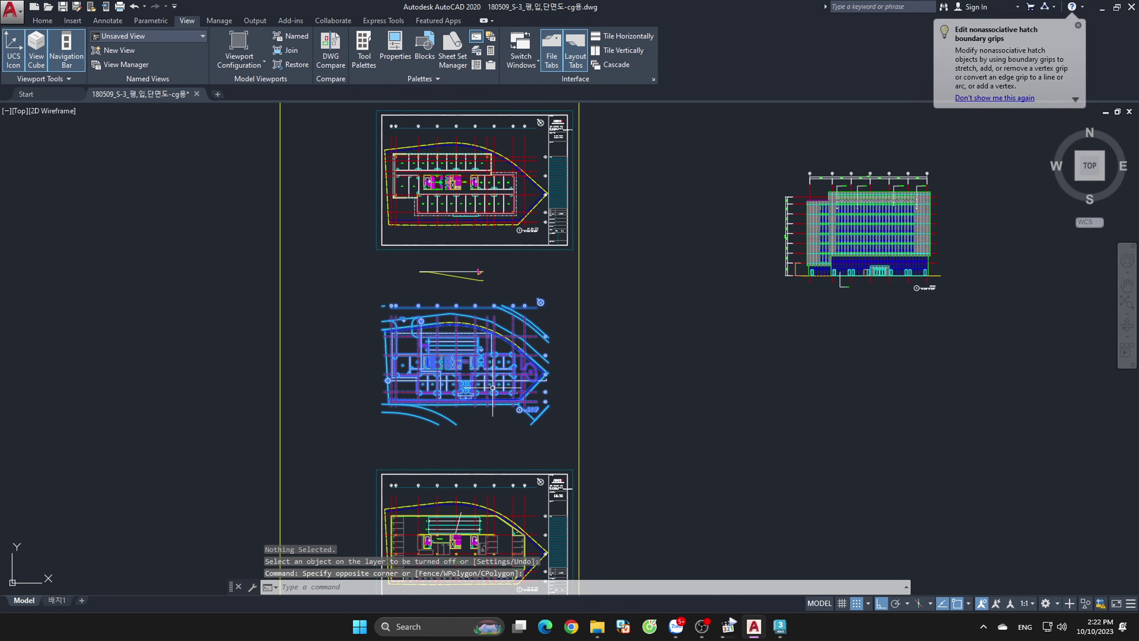
pyautogui.click(493, 358)
pyautogui.click(778, 391)
pyautogui.scroll(2, 887, 331)
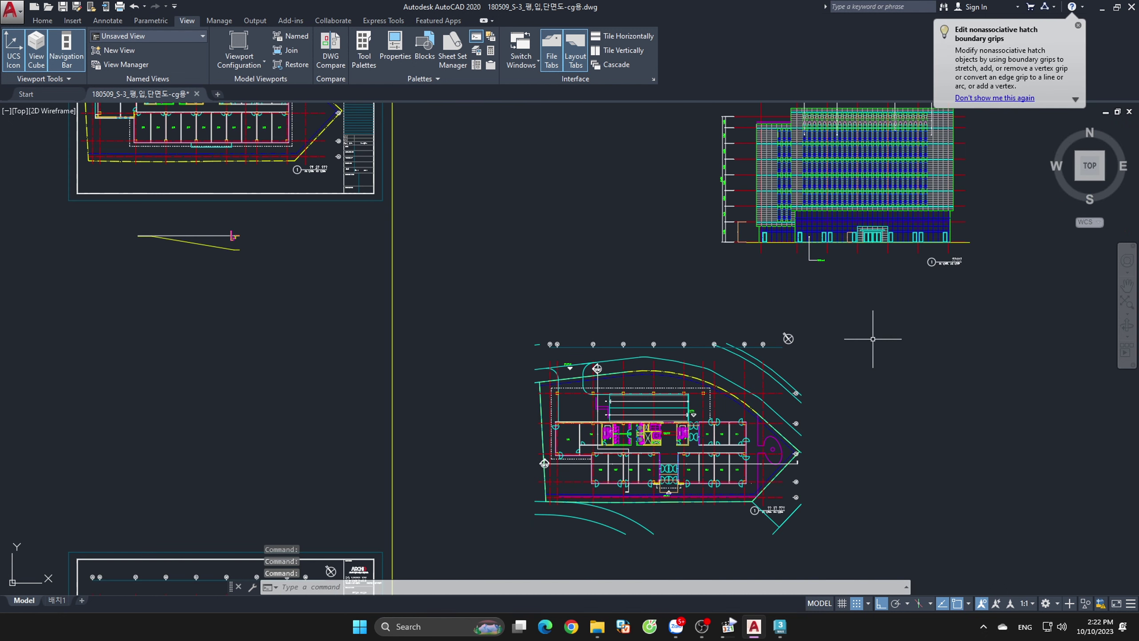
# - Undo an accidental change and window-select the whole floor plan again
pyautogui.click(749, 394)
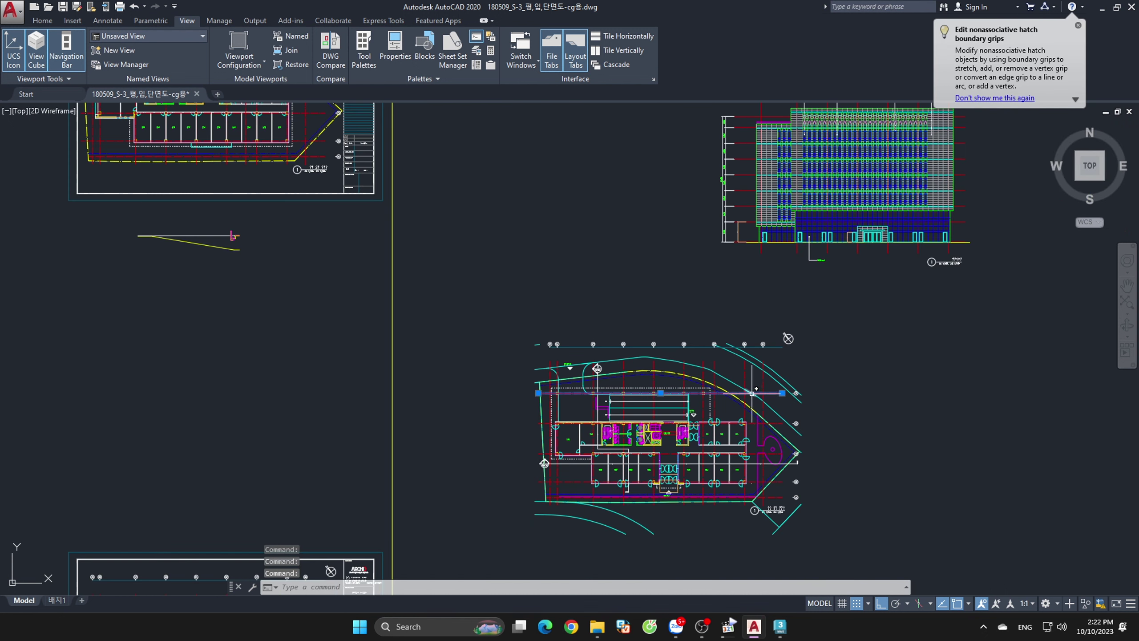
pyautogui.press('Escape')
pyautogui.hotkey('ctrl', 'z')
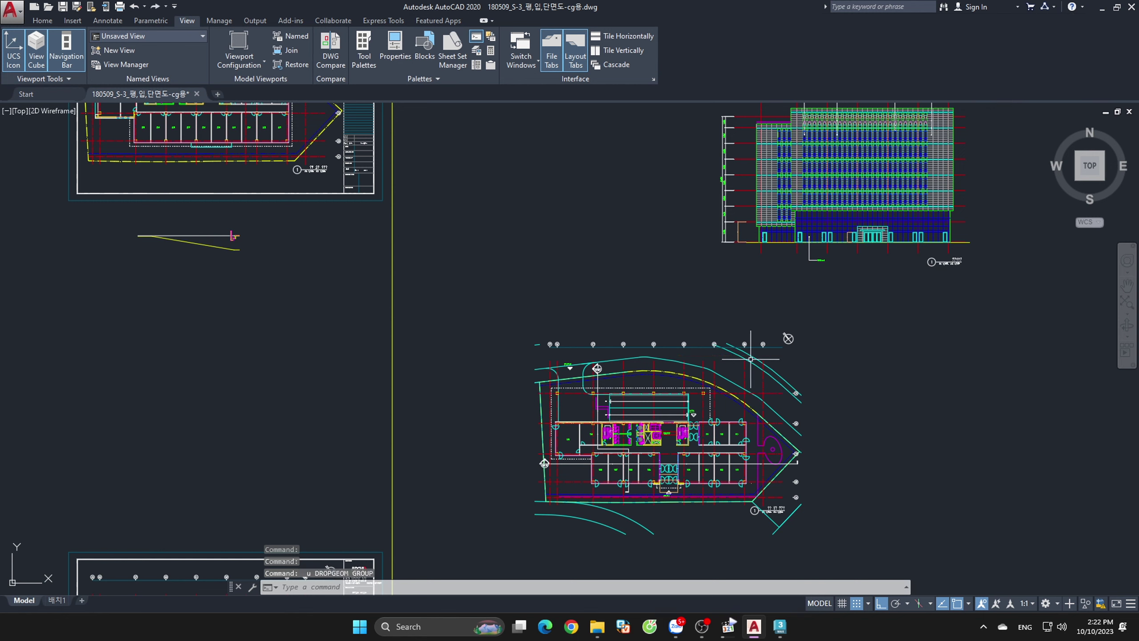
pyautogui.click(469, 306)
pyautogui.click(827, 545)
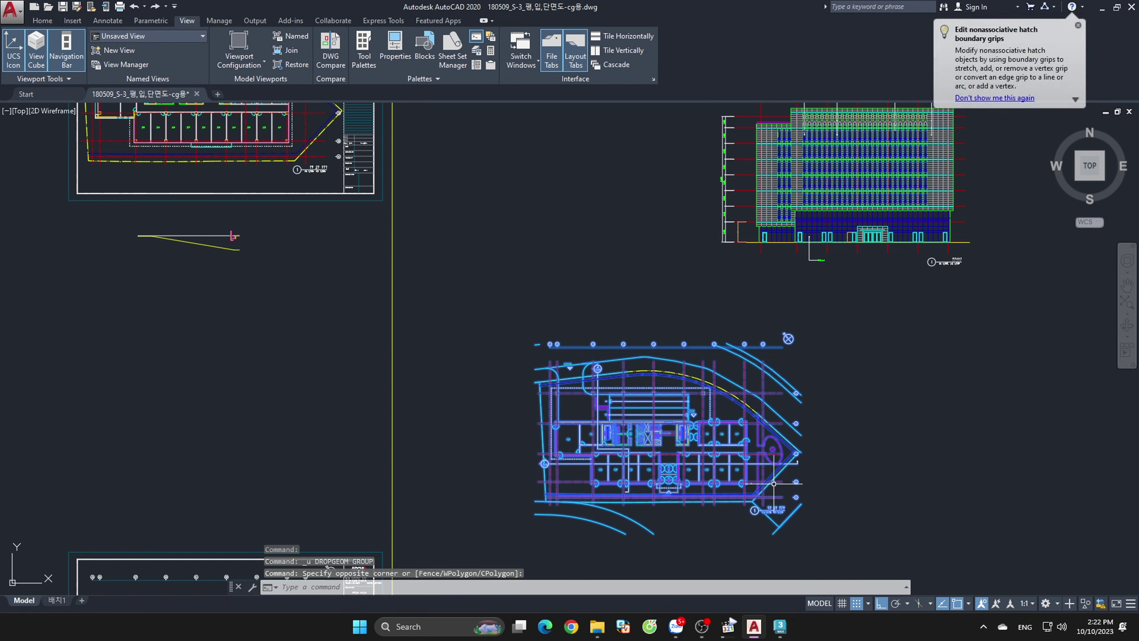
pyautogui.press('Escape')
pyautogui.moveTo(760, 498); pyautogui.dragTo(917, 427)
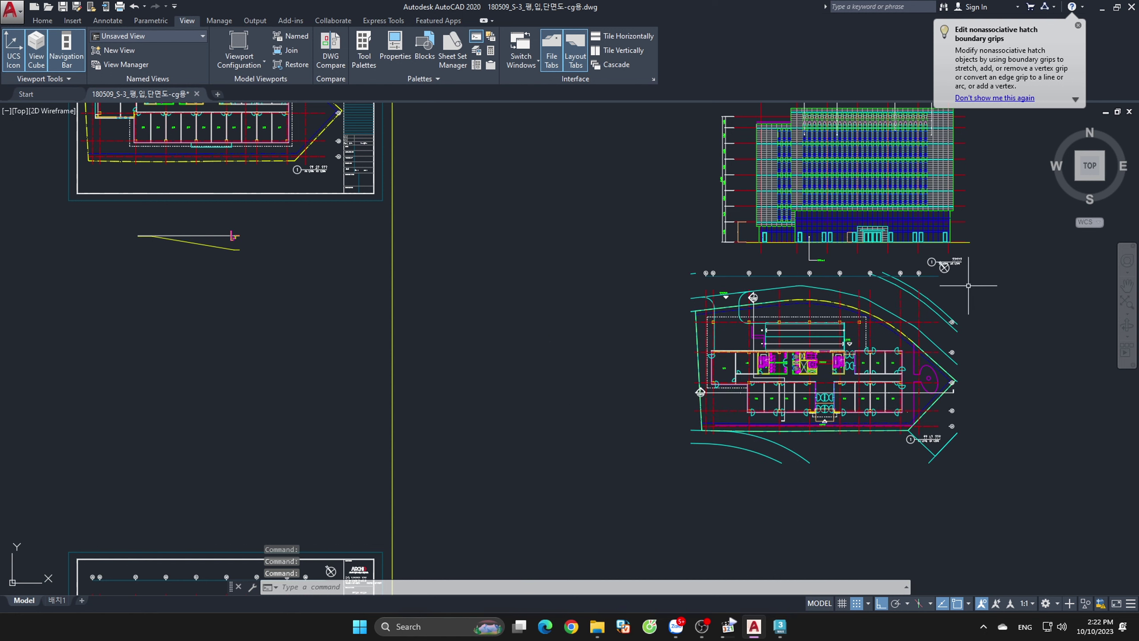
pyautogui.scroll(5, 968, 285)
pyautogui.scroll(-4, 884, 363)
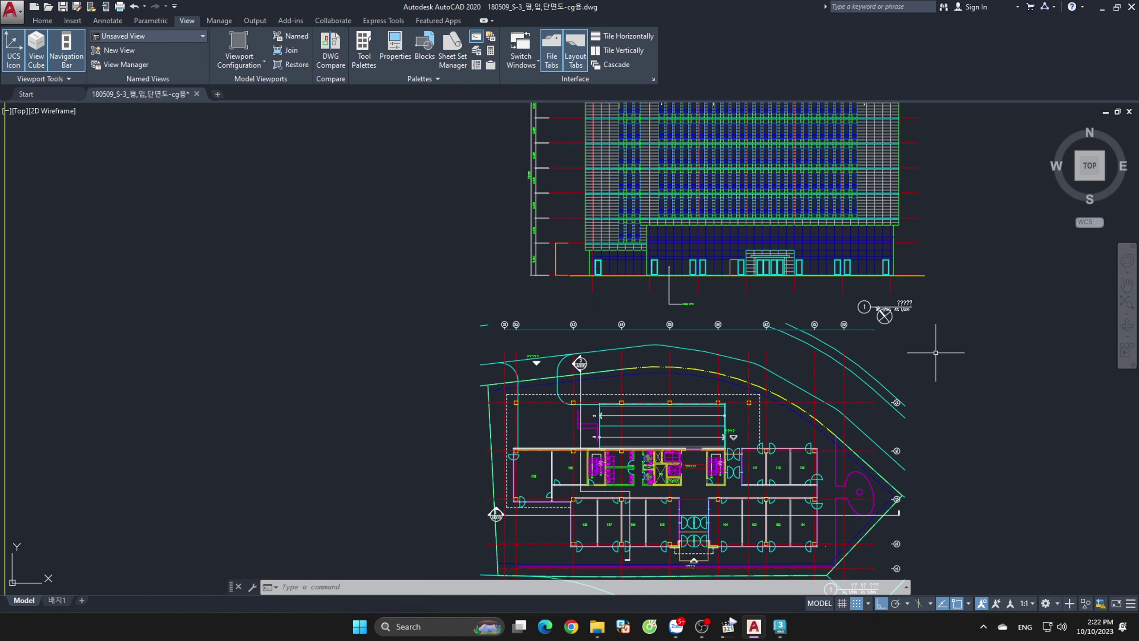
pyautogui.scroll(-2, 935, 352)
pyautogui.scroll(2, 946, 353)
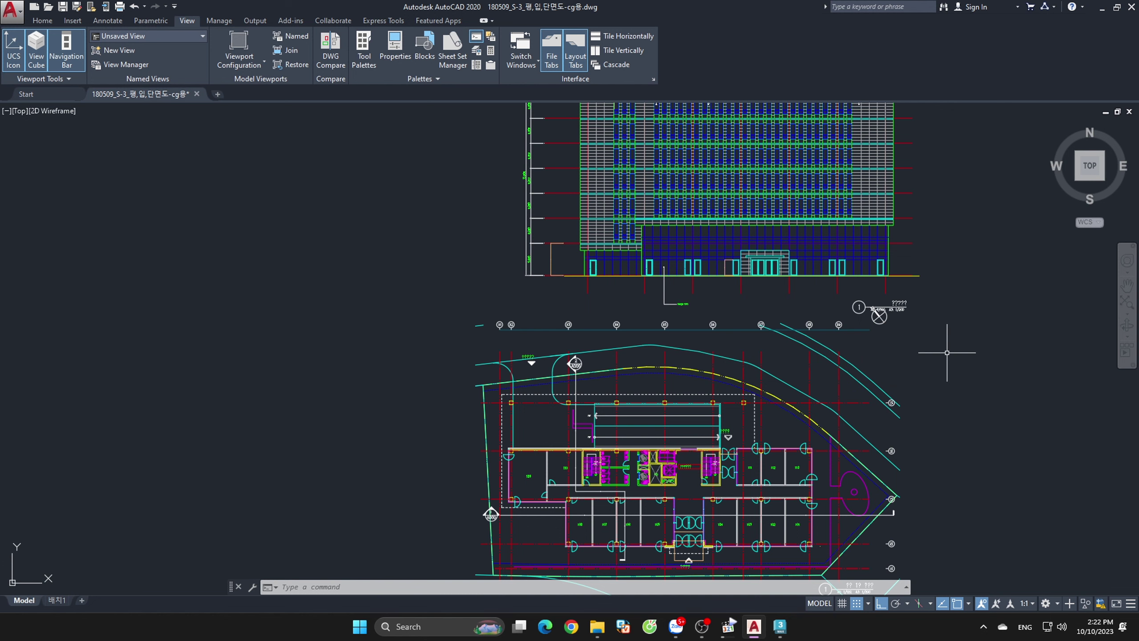
pyautogui.write('m')
pyautogui.press('Return')
pyautogui.scroll(2, 920, 350)
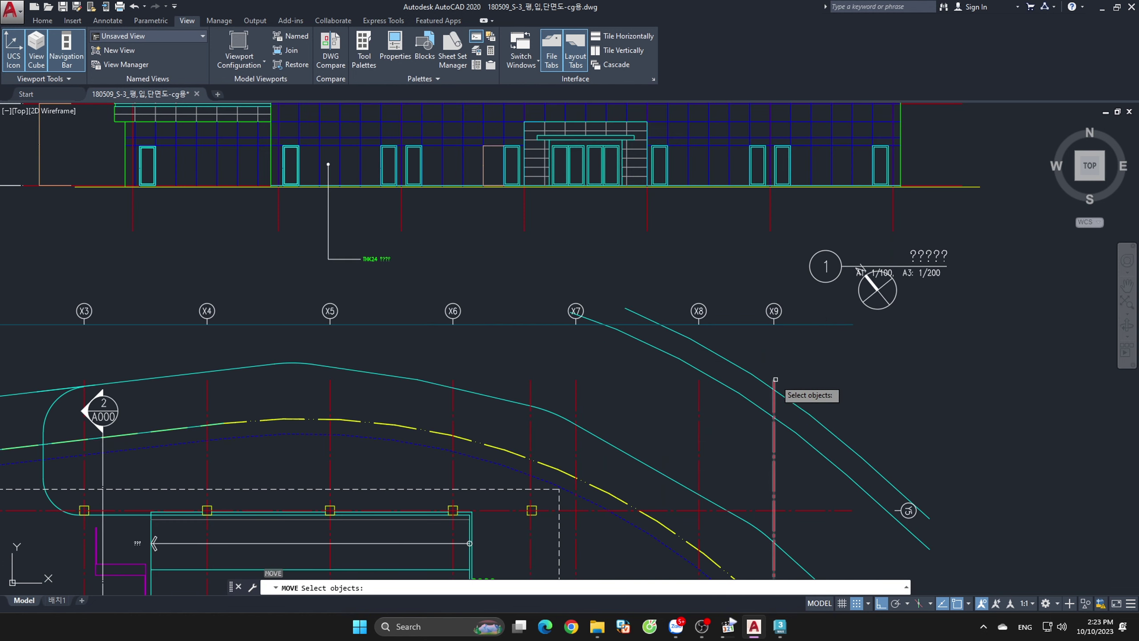
pyautogui.scroll(-4, 821, 350)
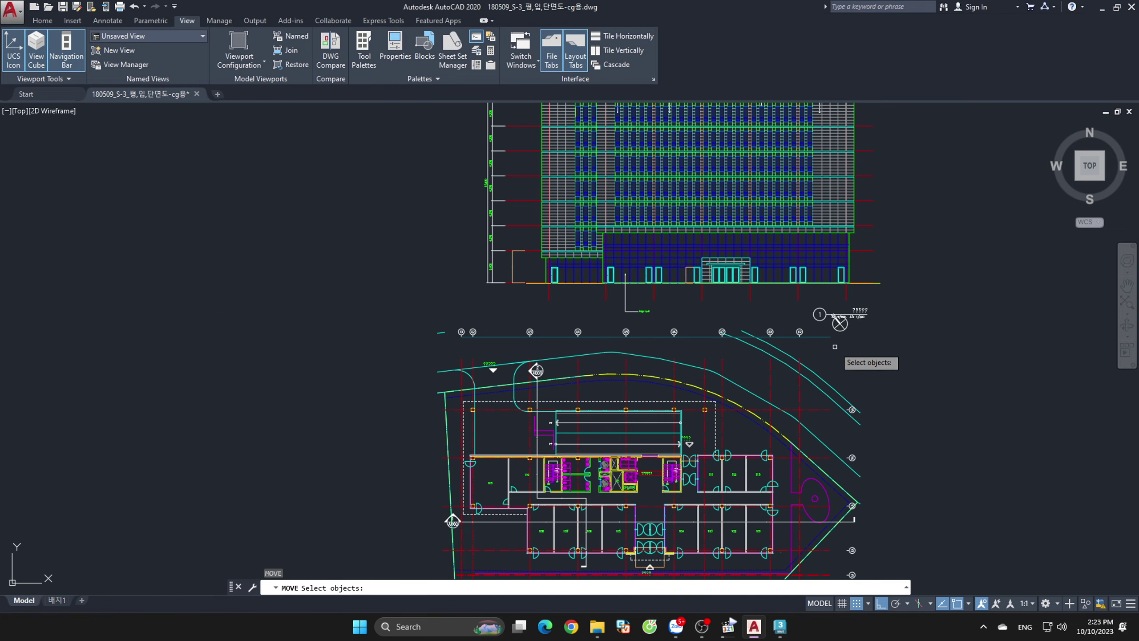
pyautogui.scroll(-3, 852, 359)
pyautogui.scroll(4, 861, 366)
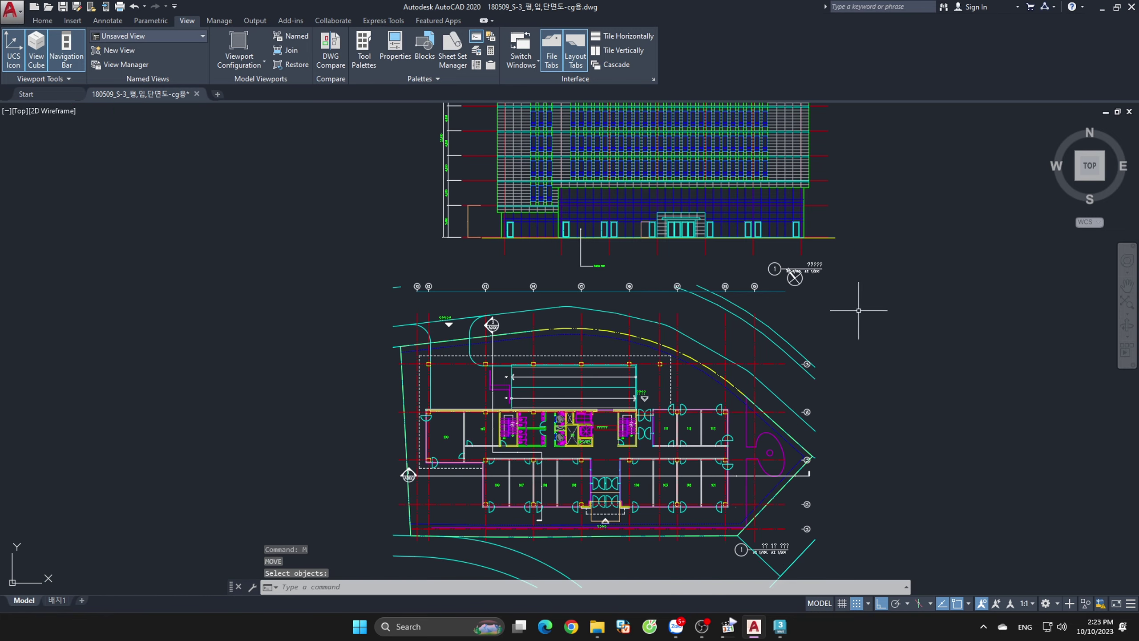
pyautogui.scroll(-3, 859, 310)
pyautogui.click(643, 439)
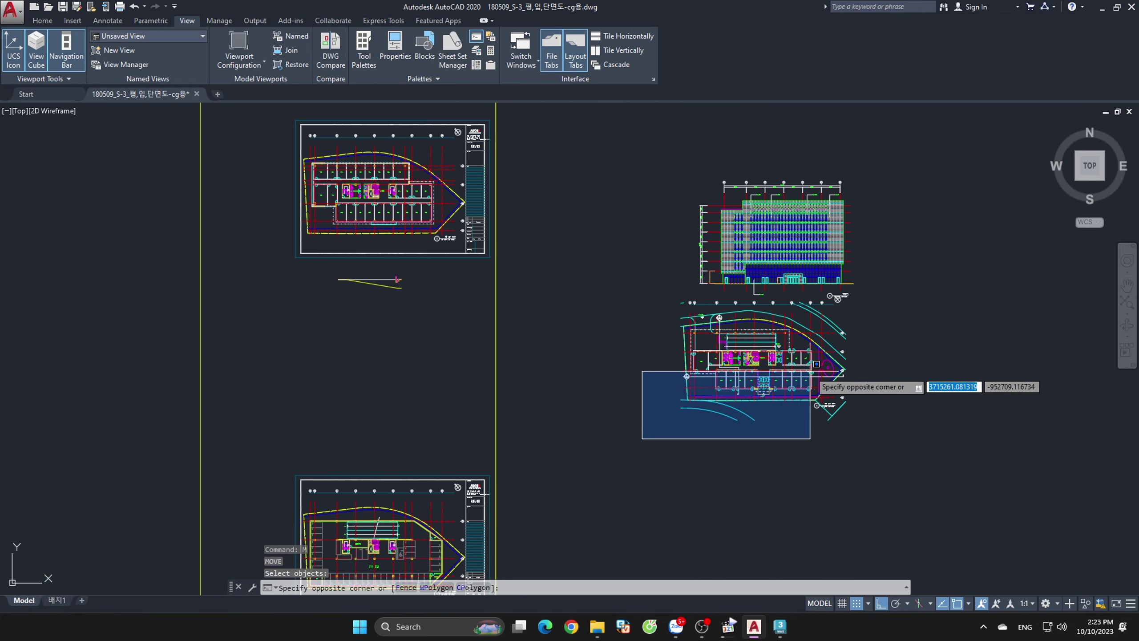
pyautogui.click(871, 292)
pyautogui.scroll(2, 852, 341)
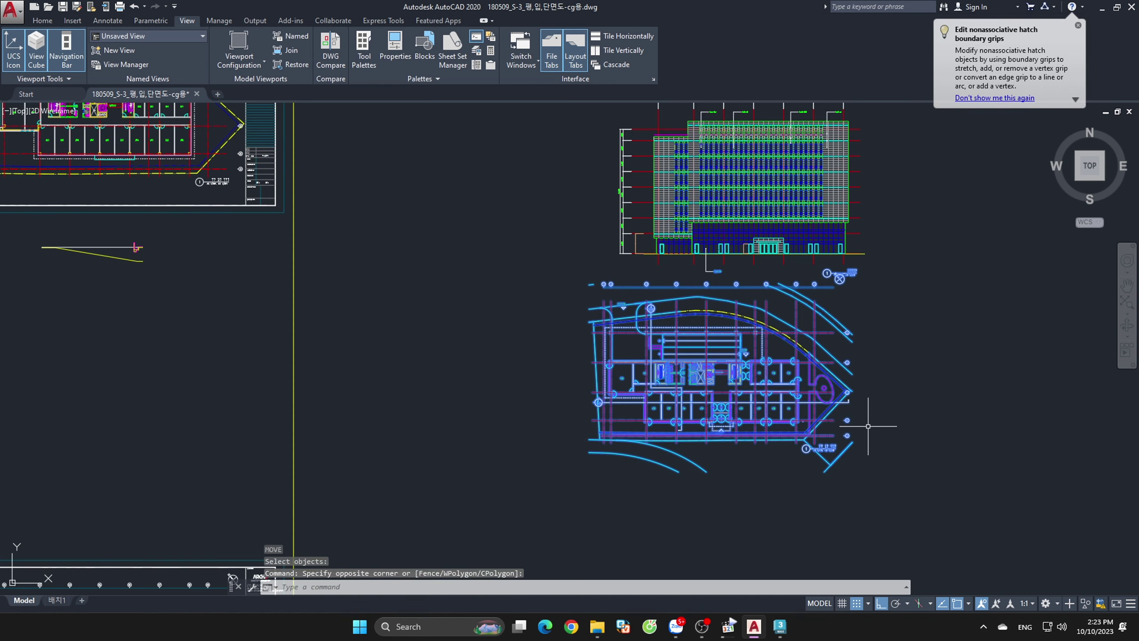
pyautogui.hotkey('ctrl', 'z')
pyautogui.hotkey('ctrl', 'z')
pyautogui.hotkey('ctrl', 'z')
pyautogui.hotkey('ctrl', 'z')
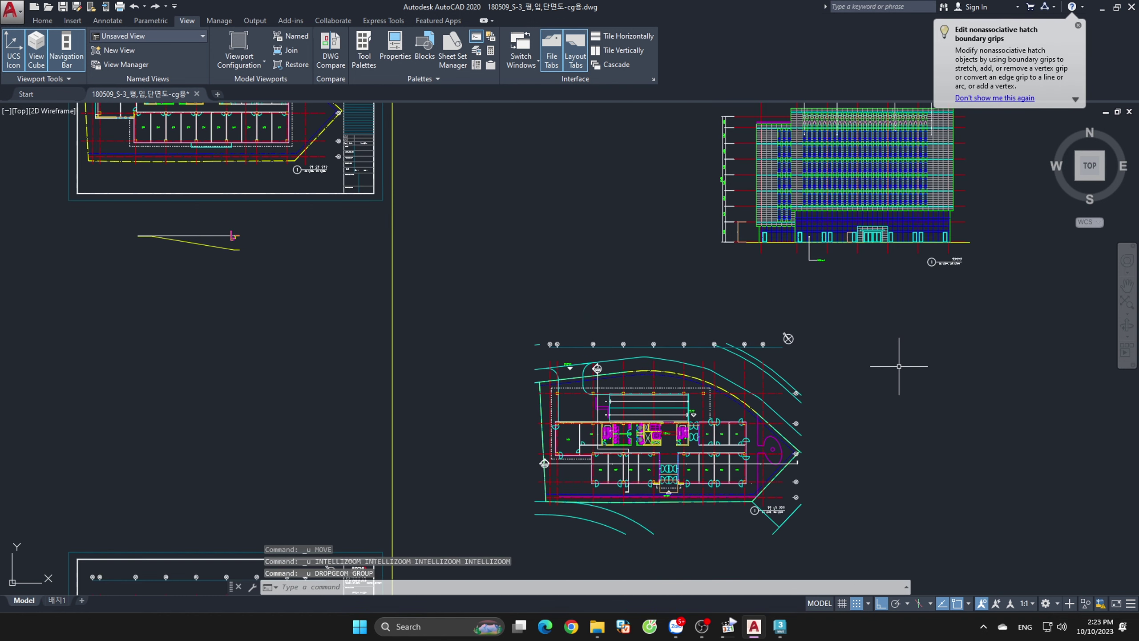
# - Move the floor plan with M from its upper-edge base point to directly under the elevation
pyautogui.click(504, 309)
pyautogui.click(865, 564)
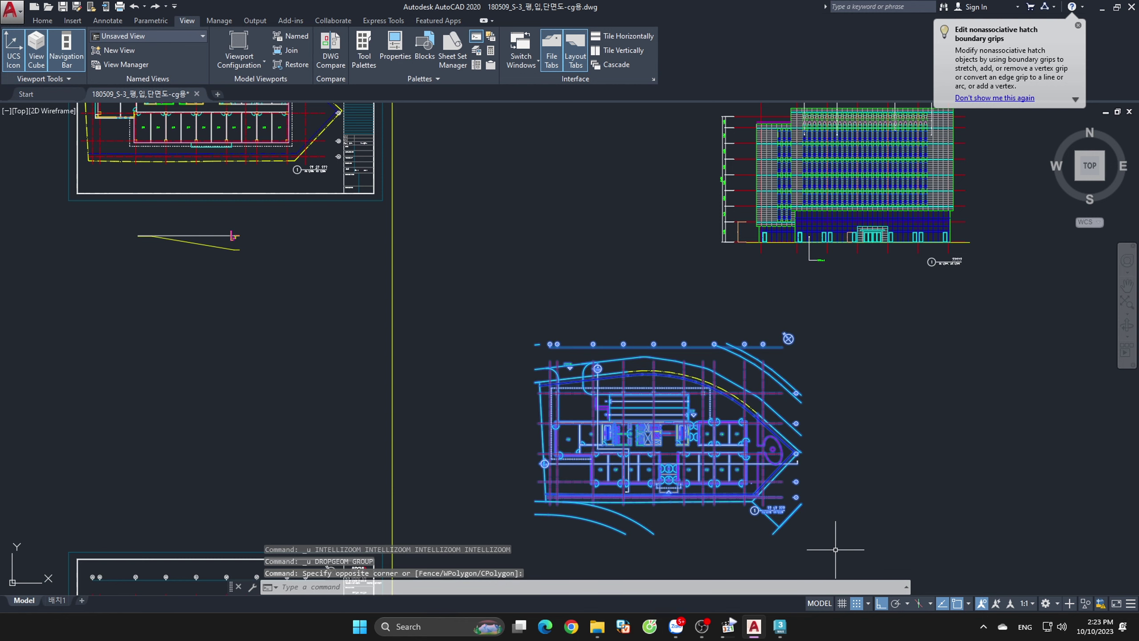
pyautogui.write('m')
pyautogui.press('Return')
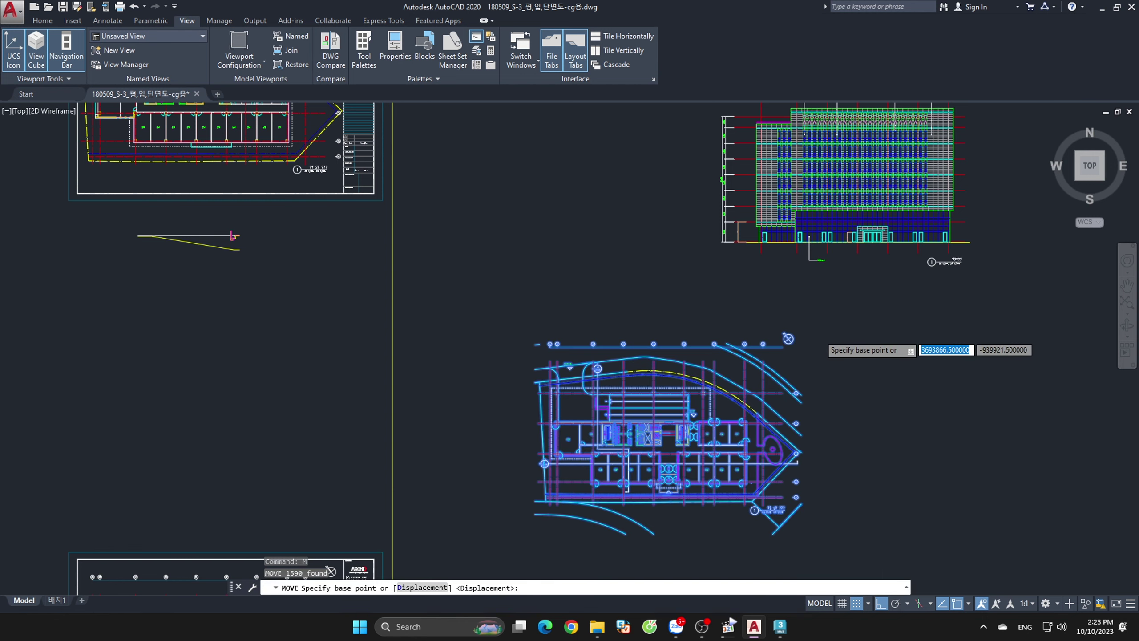
pyautogui.scroll(4, 772, 334)
pyautogui.click(677, 402)
pyautogui.scroll(-2, 758, 418)
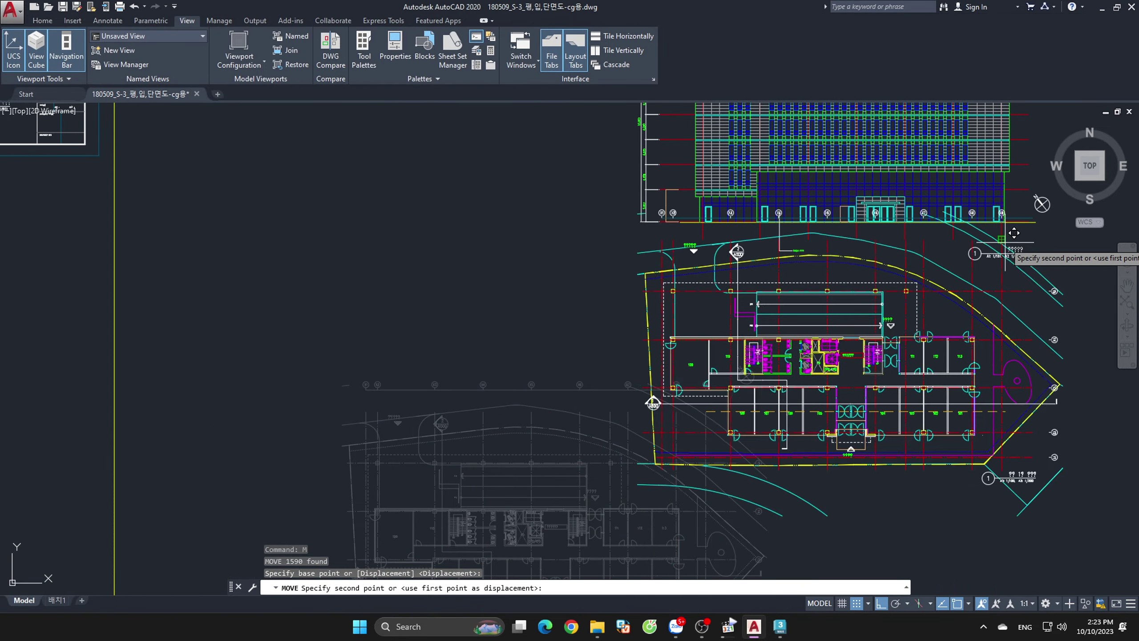
pyautogui.scroll(4, 1004, 238)
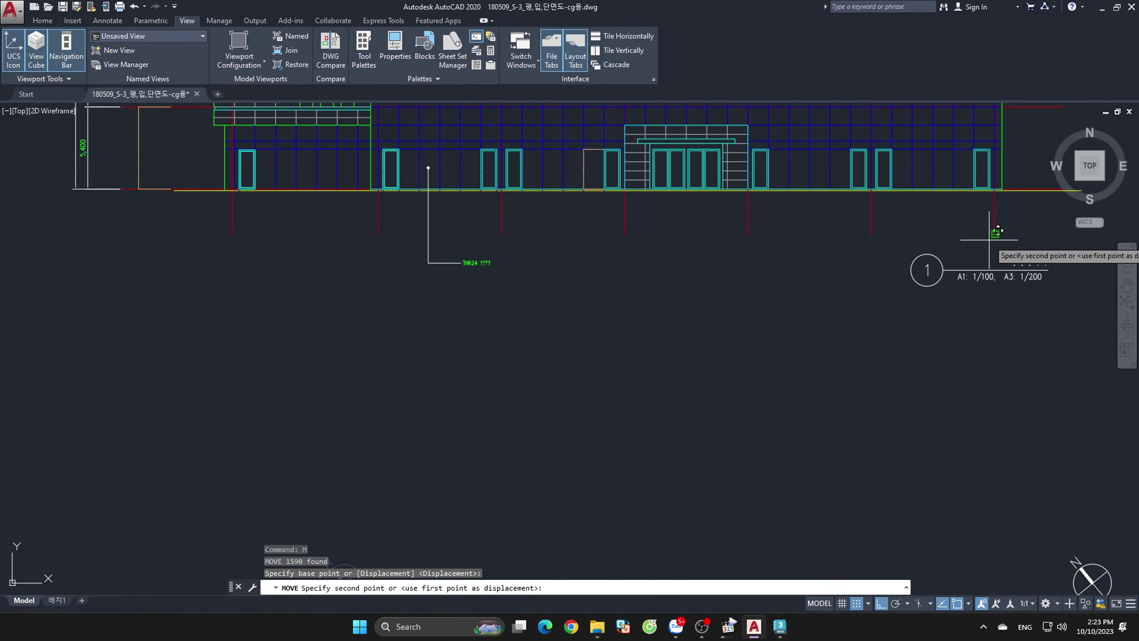
pyautogui.click(939, 254)
pyautogui.scroll(-4, 907, 276)
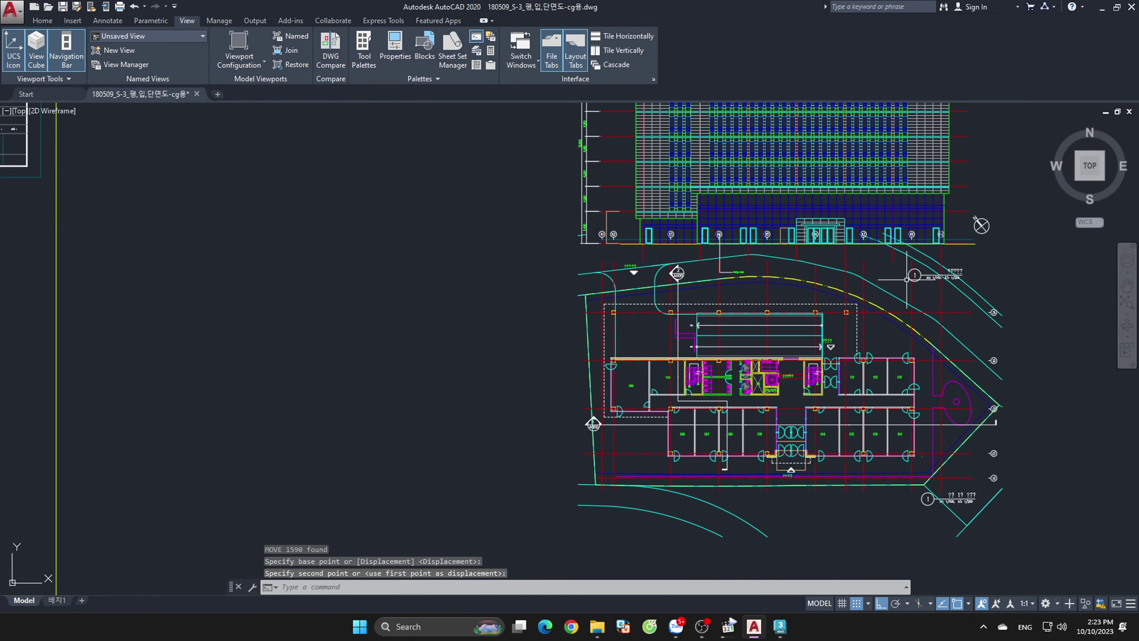
pyautogui.scroll(4, 774, 253)
pyautogui.scroll(-4, 788, 260)
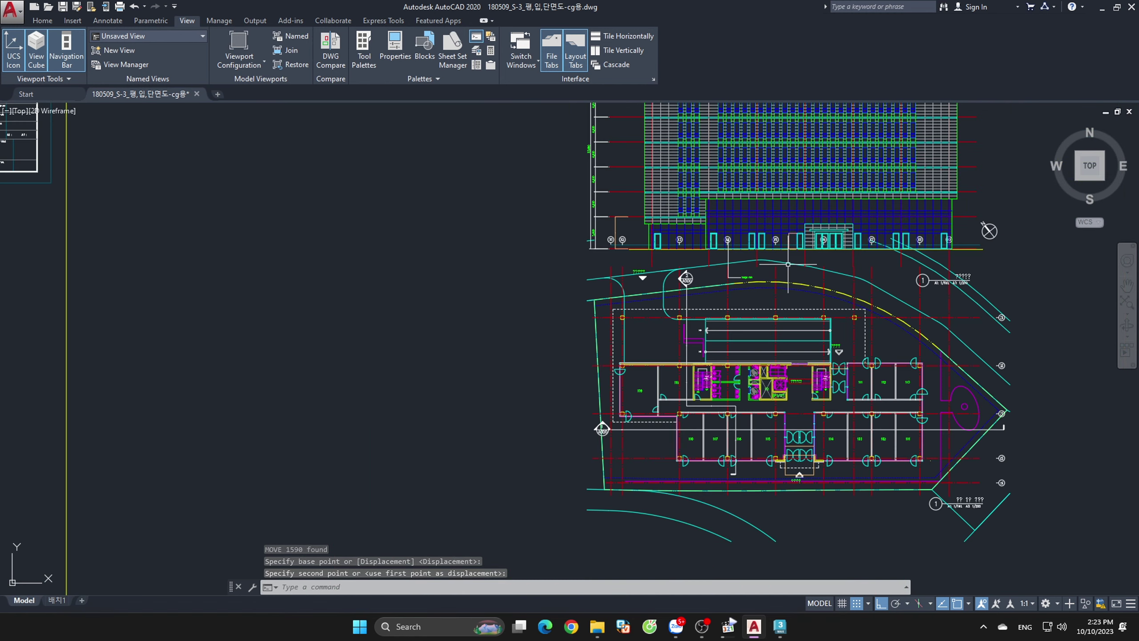
pyautogui.scroll(4, 912, 271)
pyautogui.scroll(-4, 844, 280)
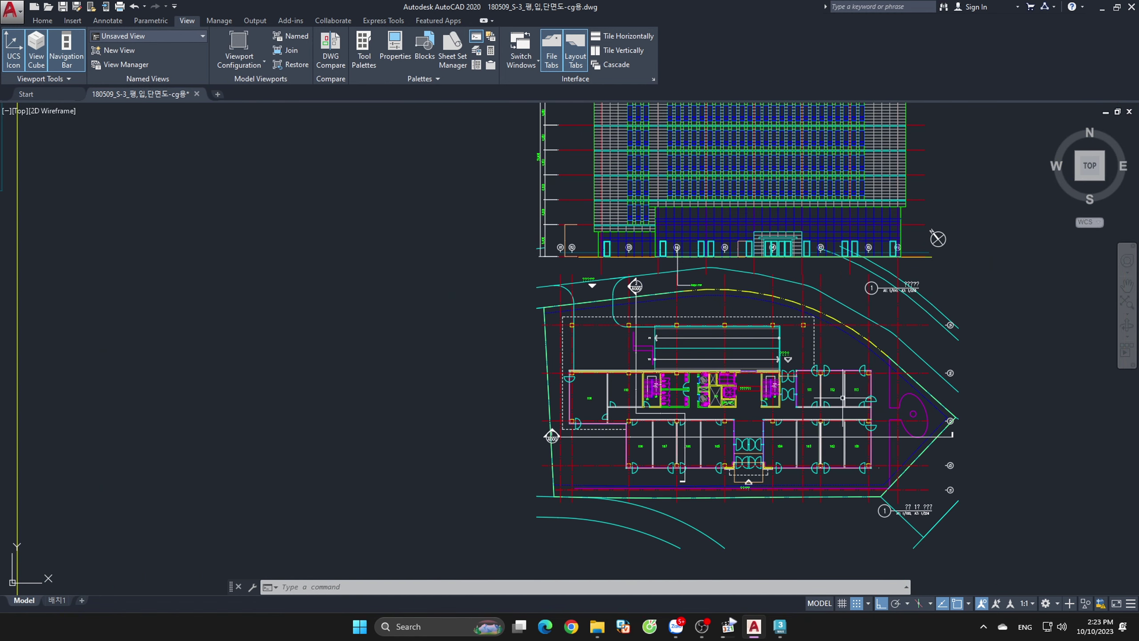
# - Undo the floor plan moves, returning the middle plan to its earlier position
pyautogui.click(773, 502)
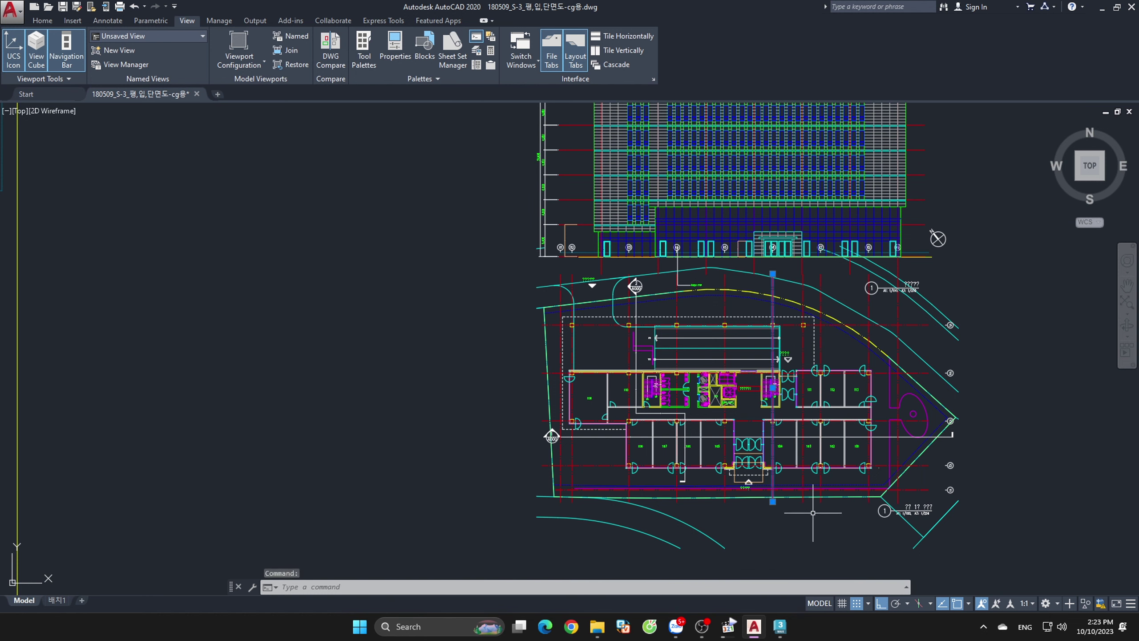
pyautogui.hotkey('ctrl', 'z')
pyautogui.hotkey('ctrl', 'z')
pyautogui.hotkey('ctrl', 'z')
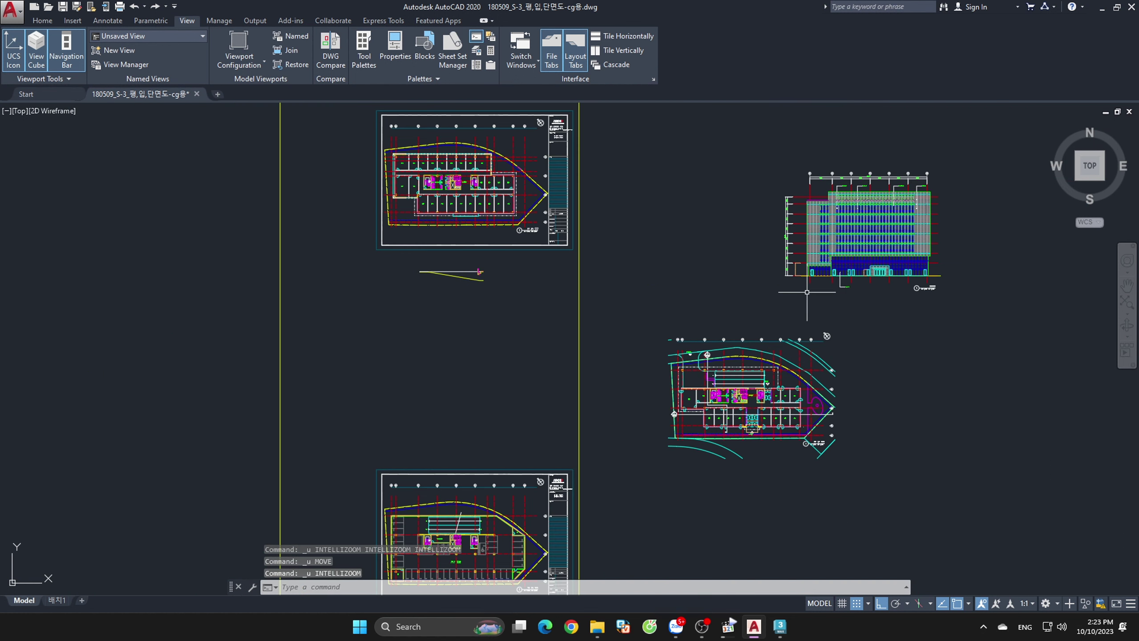
pyautogui.hotkey('ctrl', 'z')
pyautogui.click(361, 289)
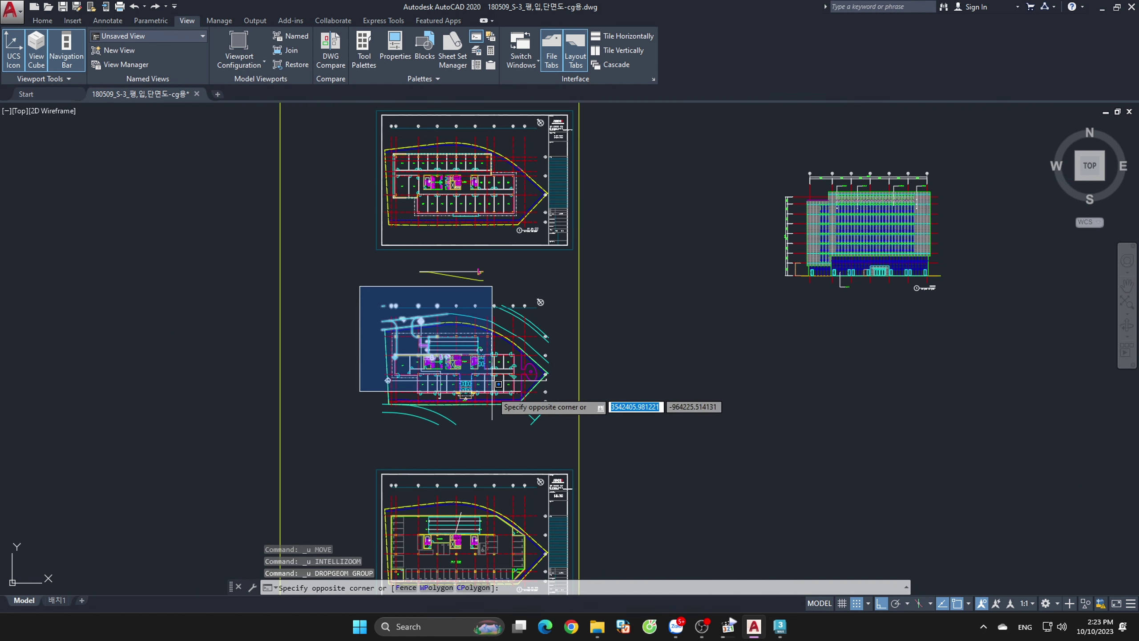
pyautogui.click(556, 435)
pyautogui.moveTo(504, 355); pyautogui.dragTo(925, 289)
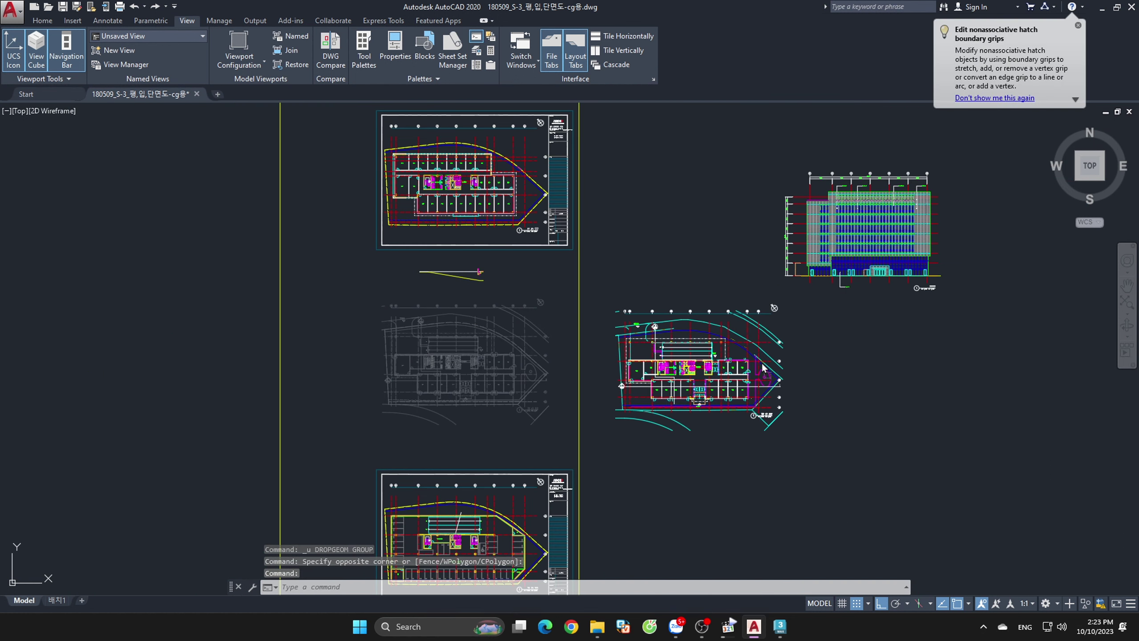
pyautogui.scroll(5, 925, 290)
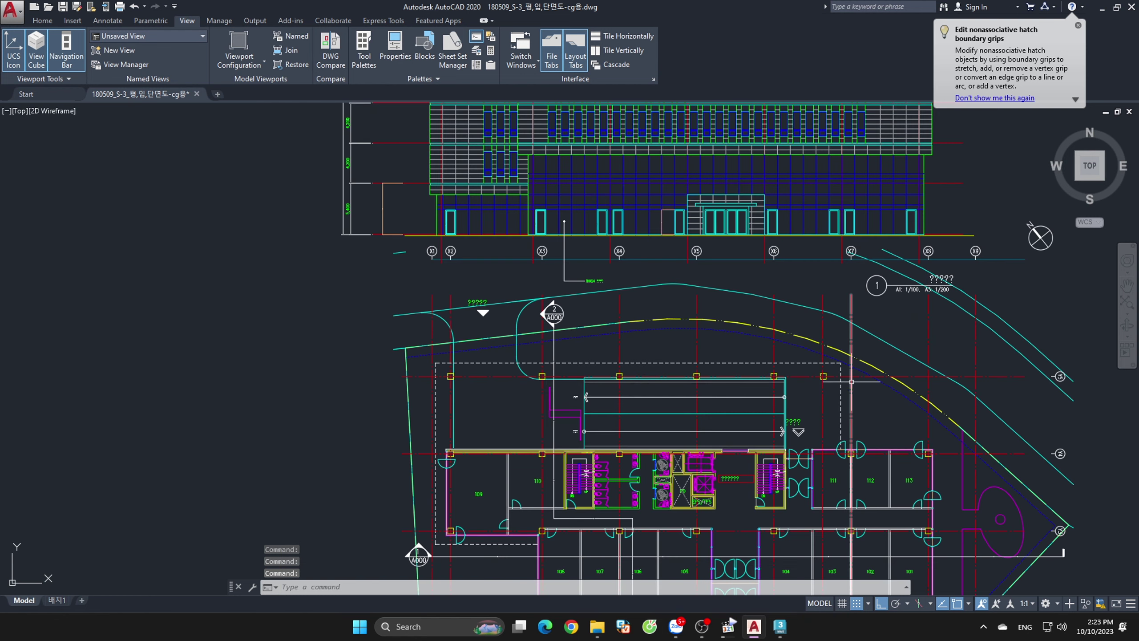
pyautogui.click(853, 300)
pyautogui.hotkey('ctrl', 'z')
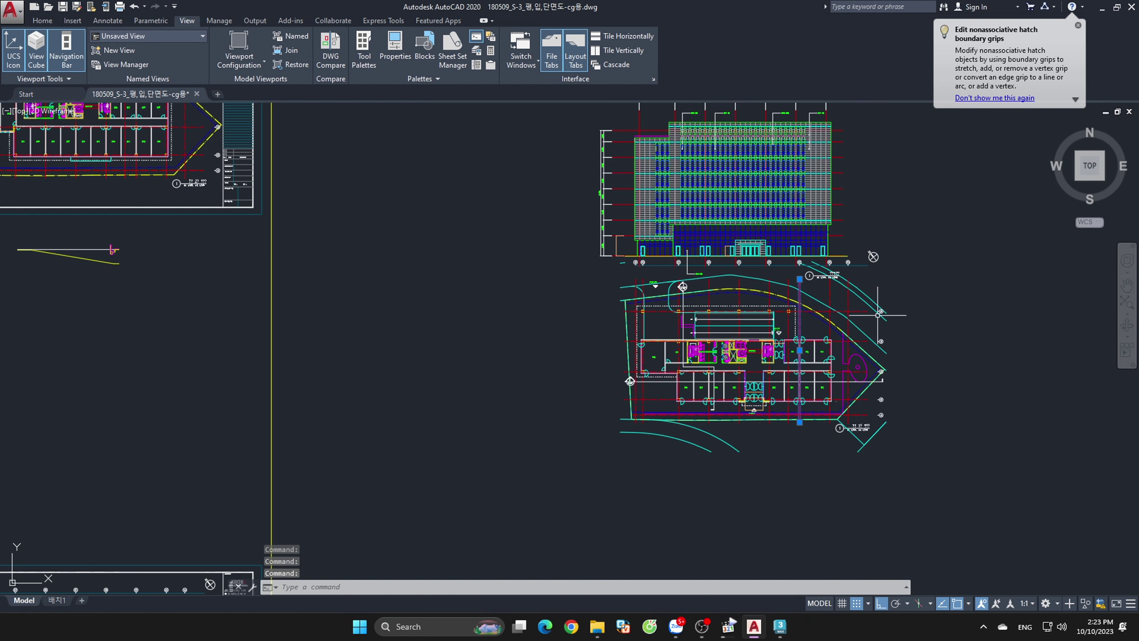
pyautogui.hotkey('ctrl', 'z')
pyautogui.hotkey('ctrl', 'z')
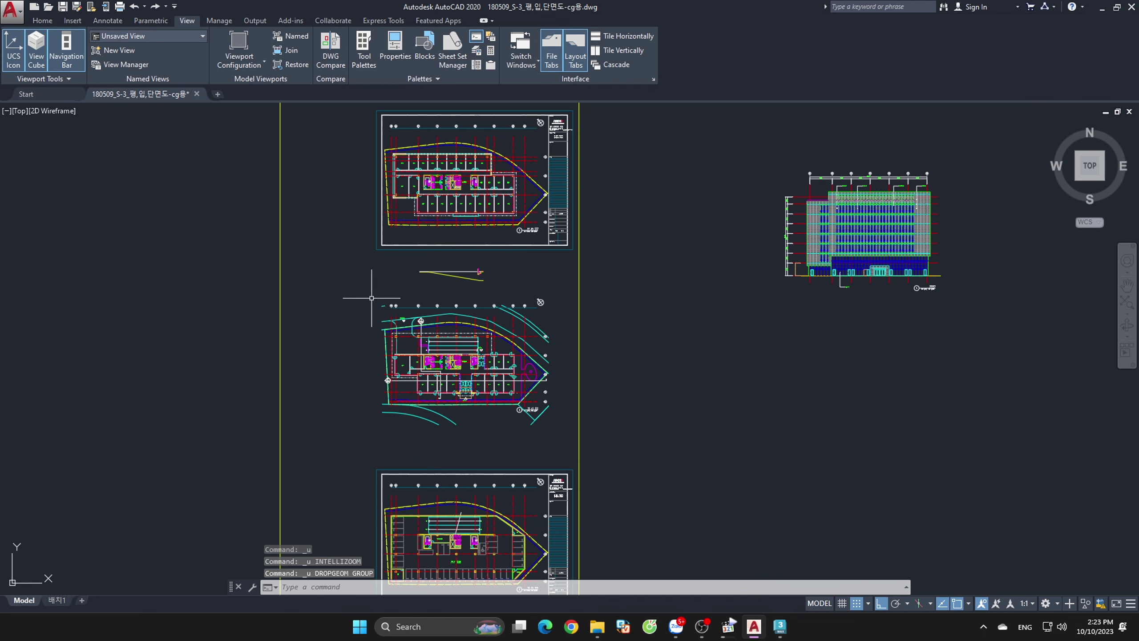
# - Window-select the middle floor plan, group it with G, and select the group
pyautogui.moveTo(372, 297); pyautogui.dragTo(583, 453)
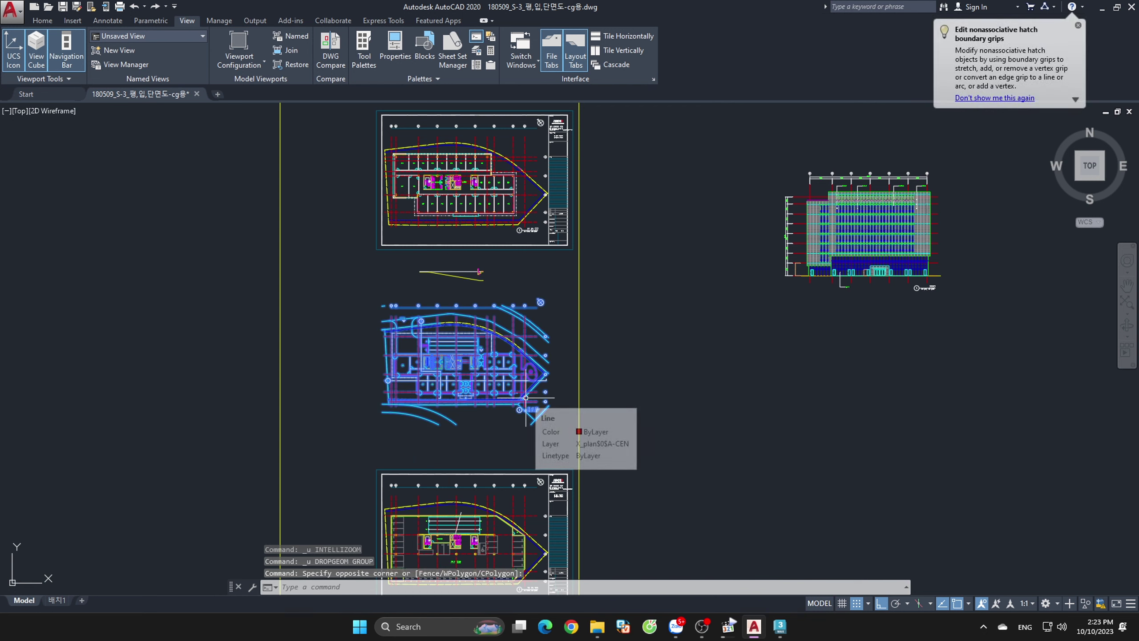
pyautogui.write('g')
pyautogui.press('Return')
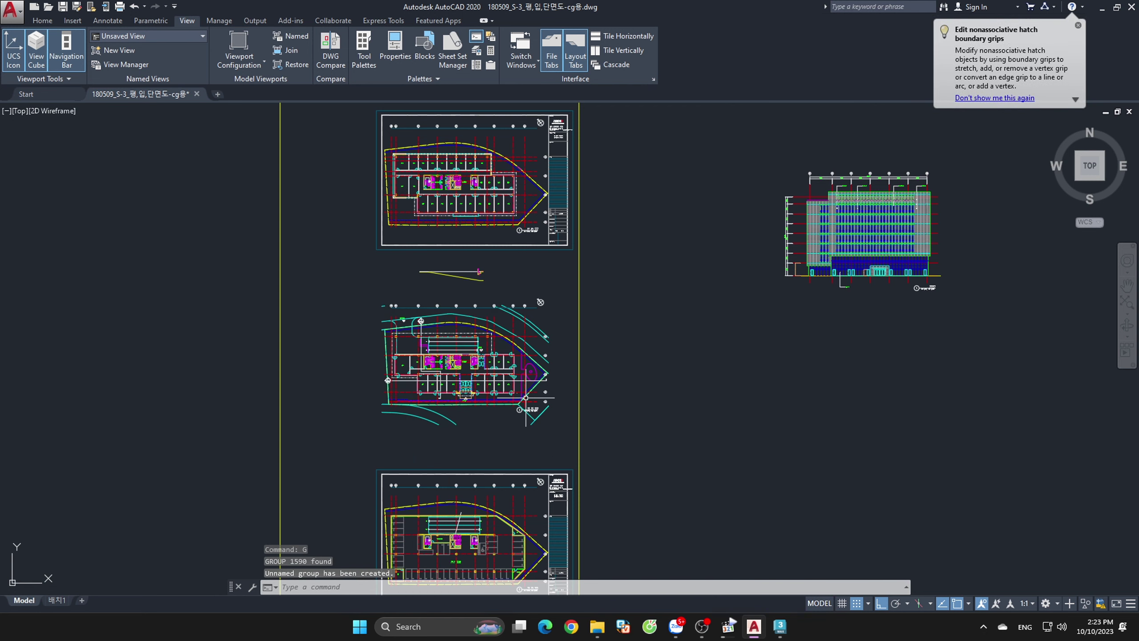
pyautogui.click(521, 358)
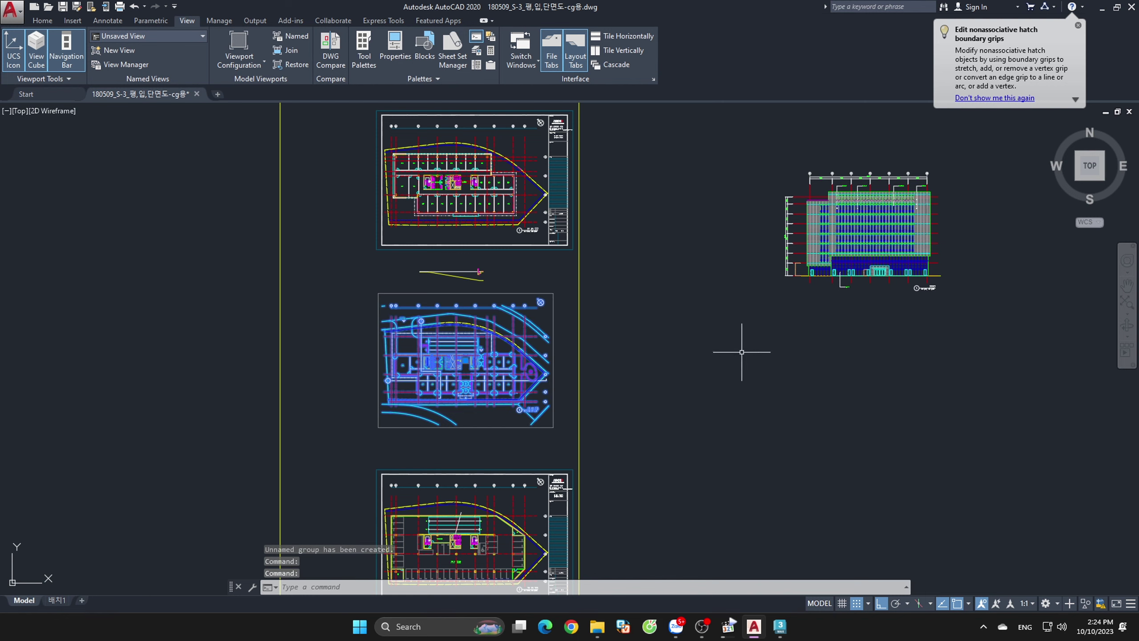
pyautogui.click(819, 348)
pyautogui.scroll(4, 918, 294)
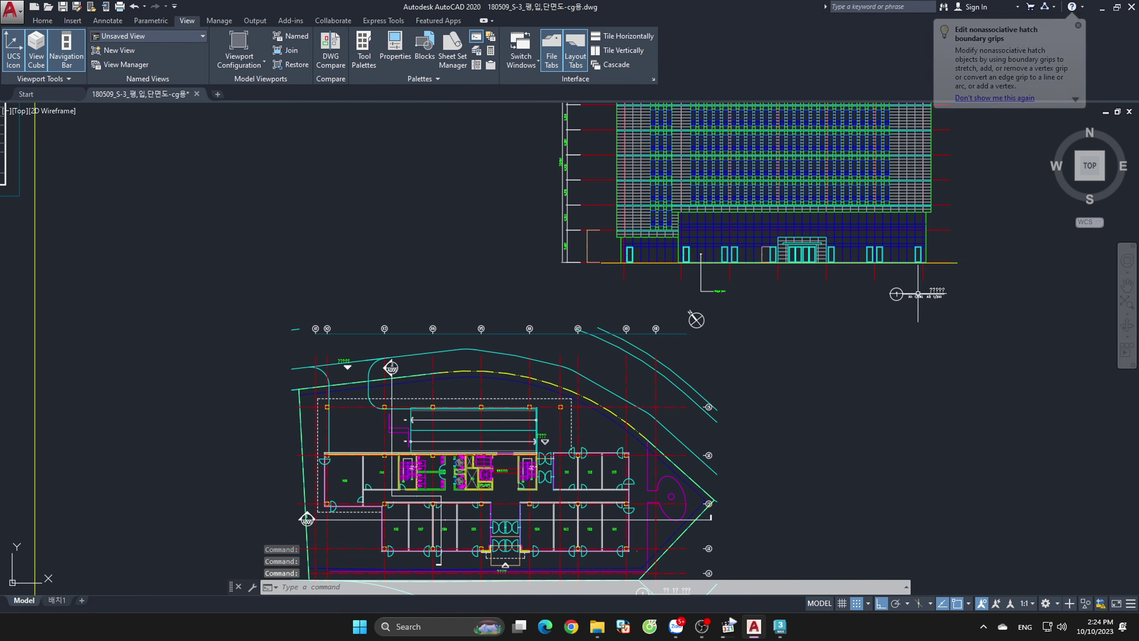
# - Move the grouped floor plan onto the elevation drawing
pyautogui.click(695, 321)
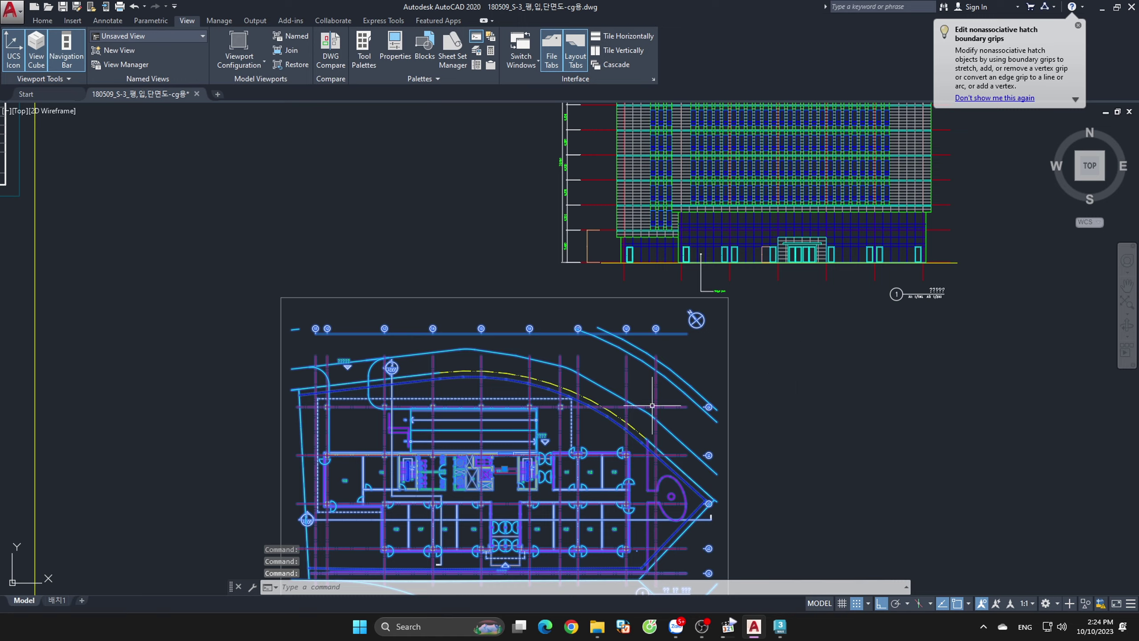
pyautogui.moveTo(652, 406); pyautogui.dragTo(910, 265)
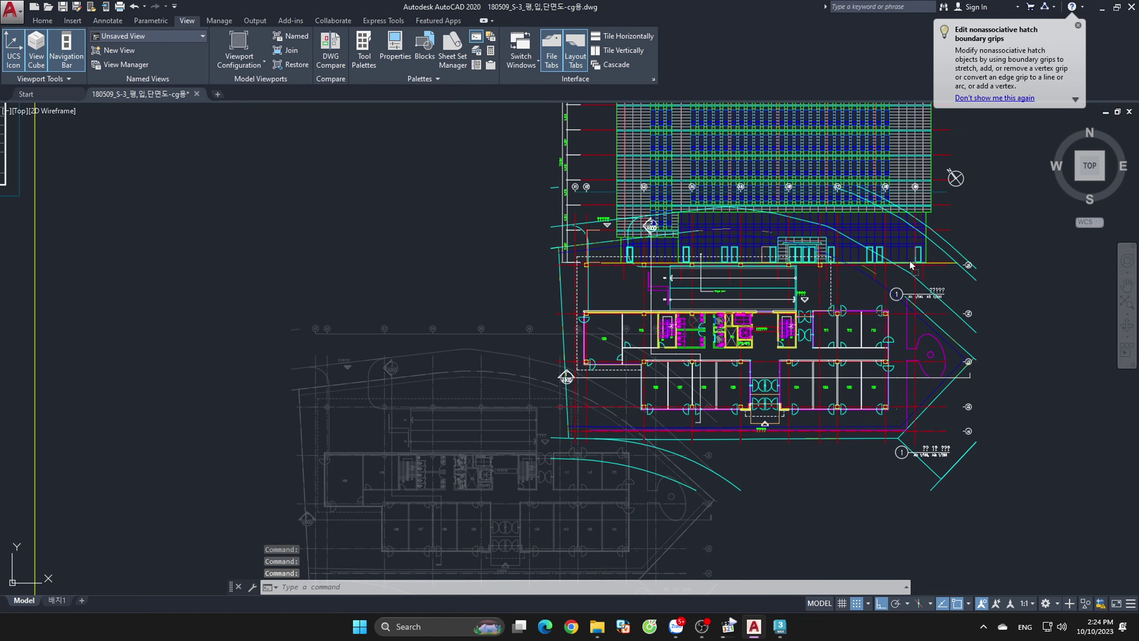
pyautogui.moveTo(910, 264); pyautogui.dragTo(948, 146)
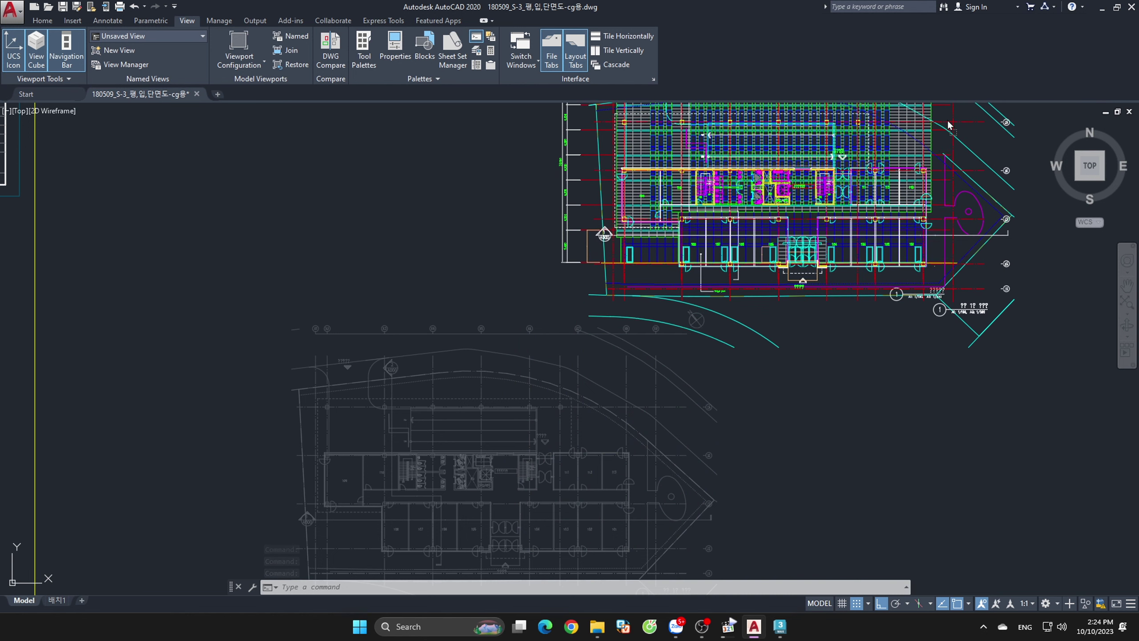
pyautogui.click(829, 238)
# - Zoom in and out to check the entrance doors between rooms 105 and 104
pyautogui.scroll(4, 829, 239)
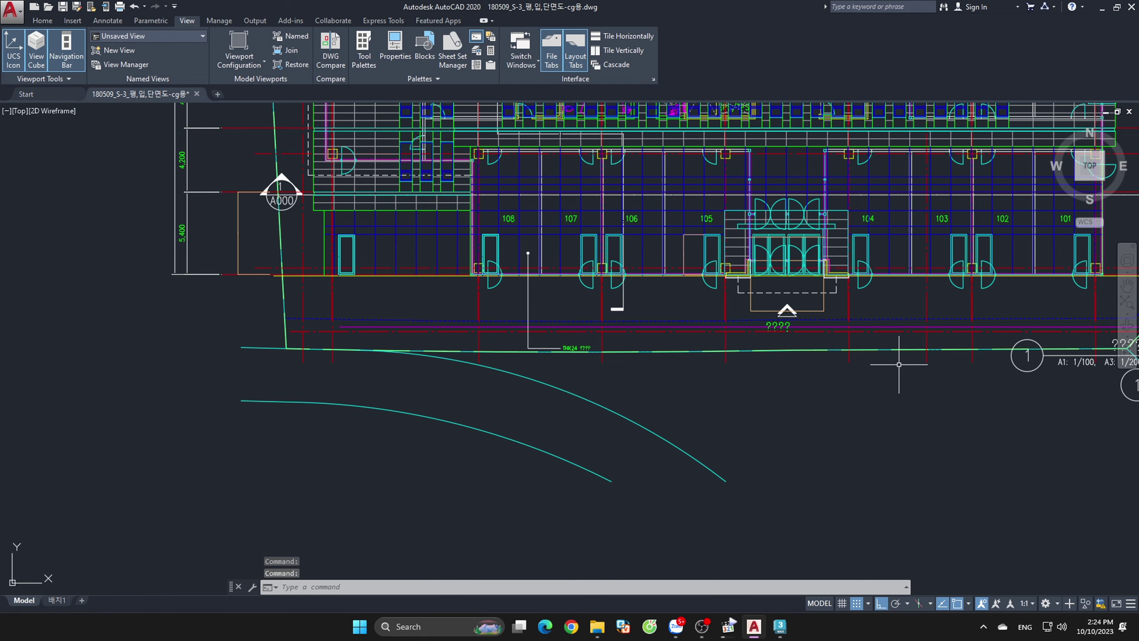
pyautogui.scroll(-2, 899, 366)
pyautogui.scroll(-2, 890, 376)
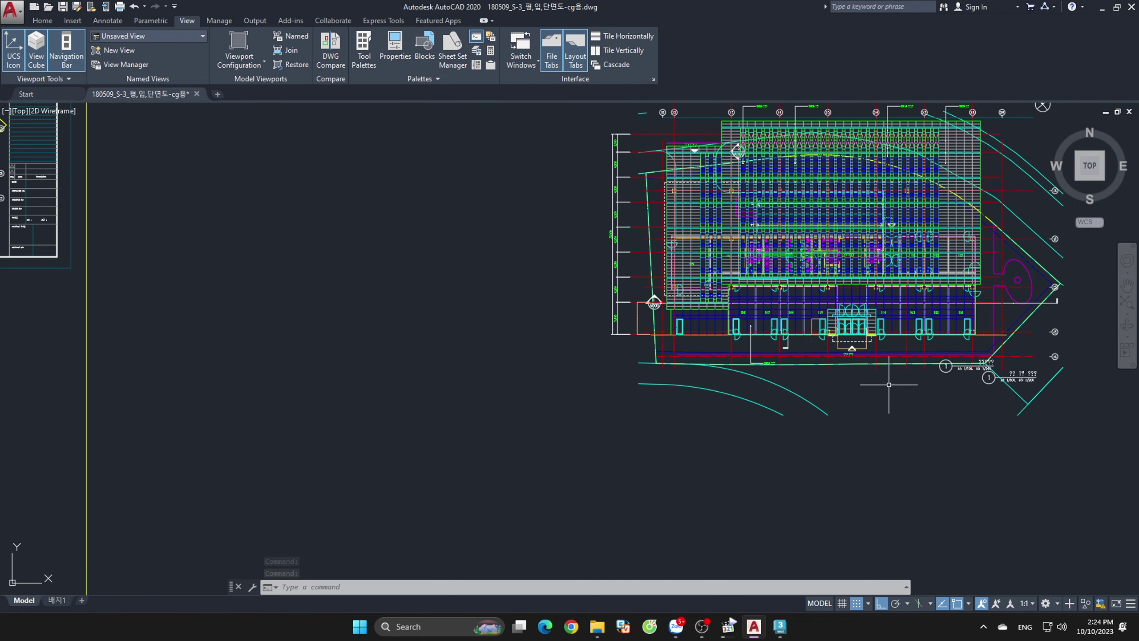
pyautogui.scroll(4, 896, 382)
pyautogui.scroll(4, 914, 354)
pyautogui.scroll(2, 969, 304)
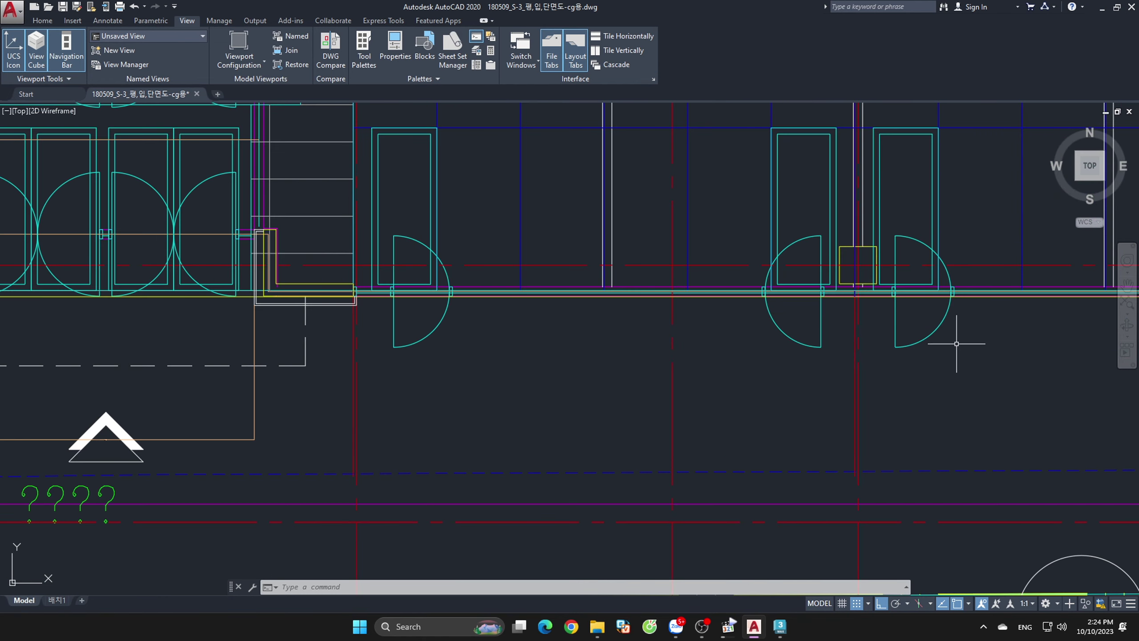
pyautogui.scroll(-4, 967, 341)
pyautogui.scroll(7, 1014, 359)
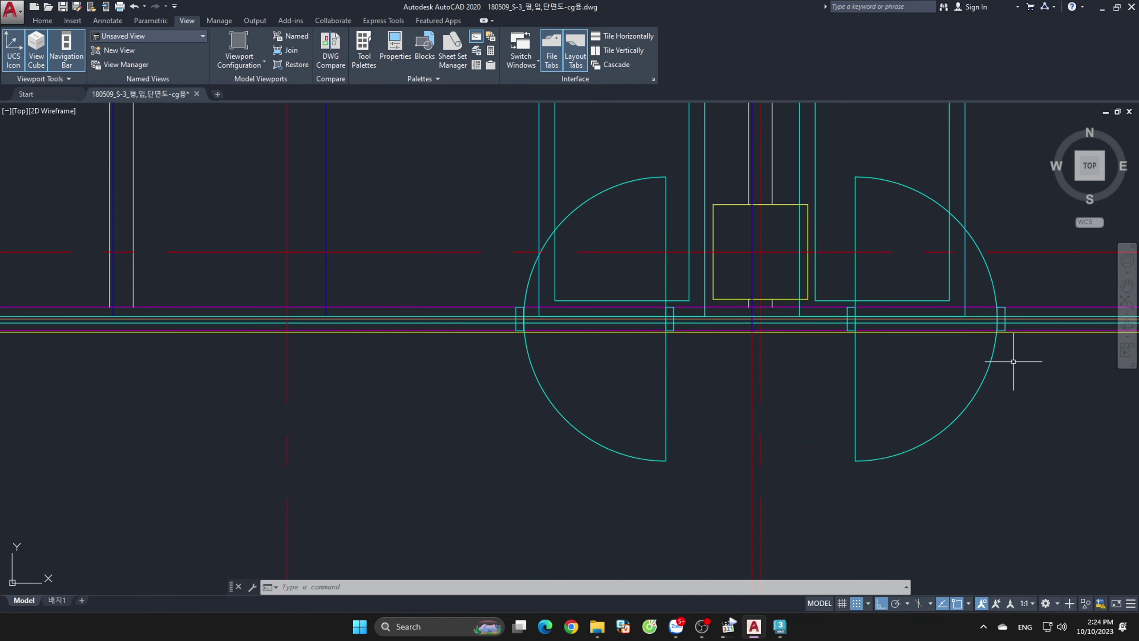
pyautogui.scroll(-5, 1017, 361)
pyautogui.scroll(-2, 979, 452)
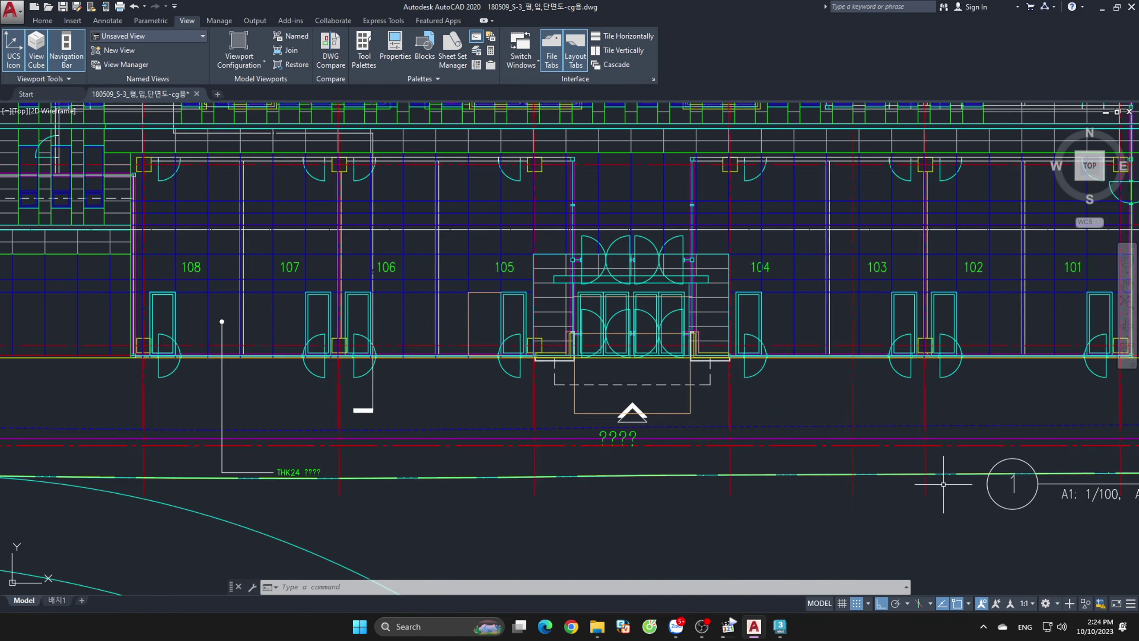
pyautogui.scroll(2, 926, 488)
# - Select everything and nudge it so the wall and door lines match the elevation
pyautogui.hotkey('ctrl', 'a')
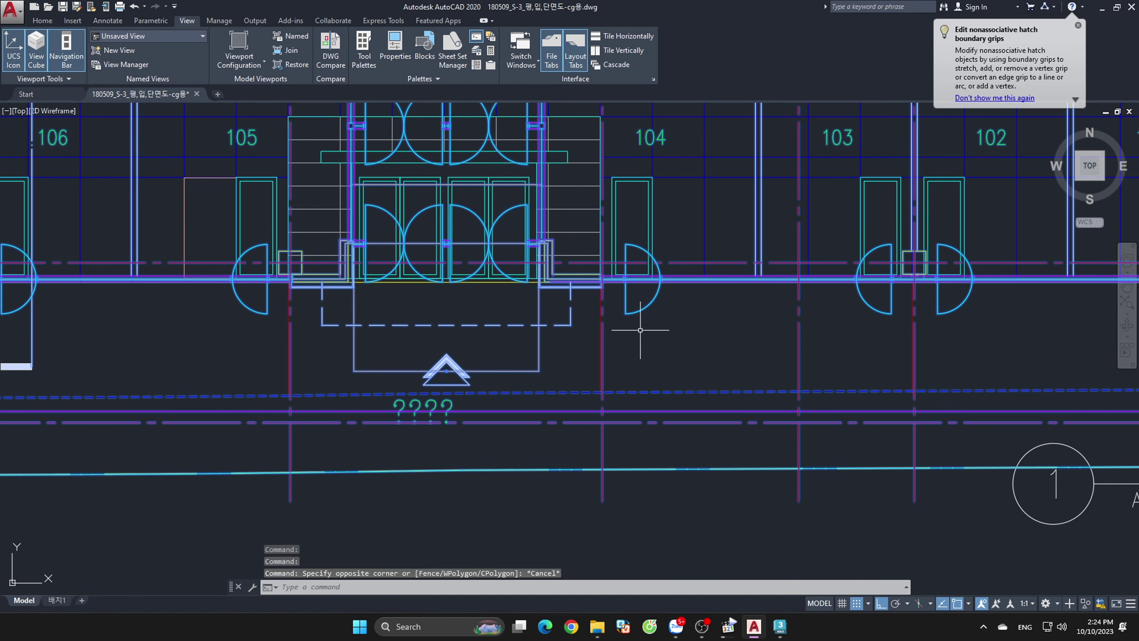
pyautogui.scroll(6, 626, 337)
pyautogui.scroll(-4, 648, 338)
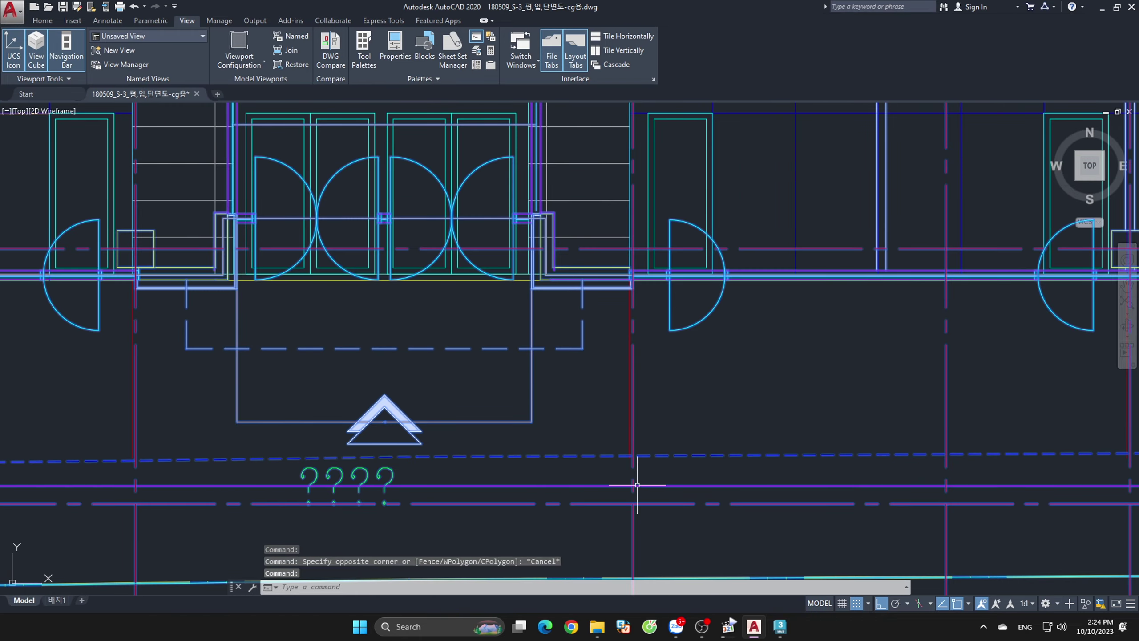
pyautogui.press('Escape')
pyautogui.scroll(4, 704, 295)
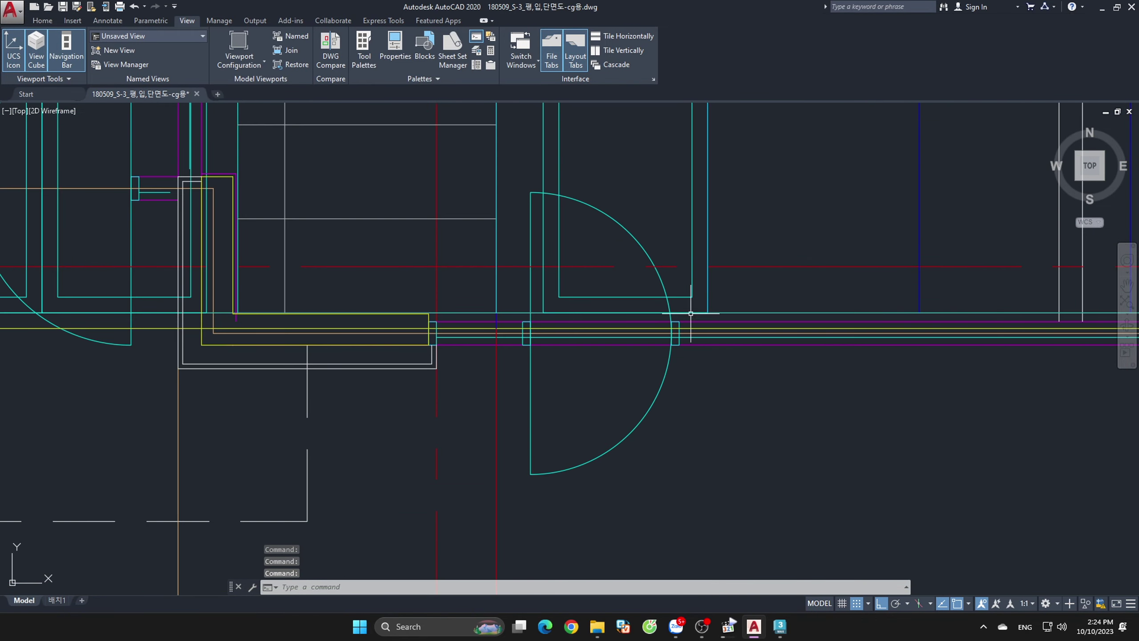
pyautogui.hotkey('ctrl', 'a')
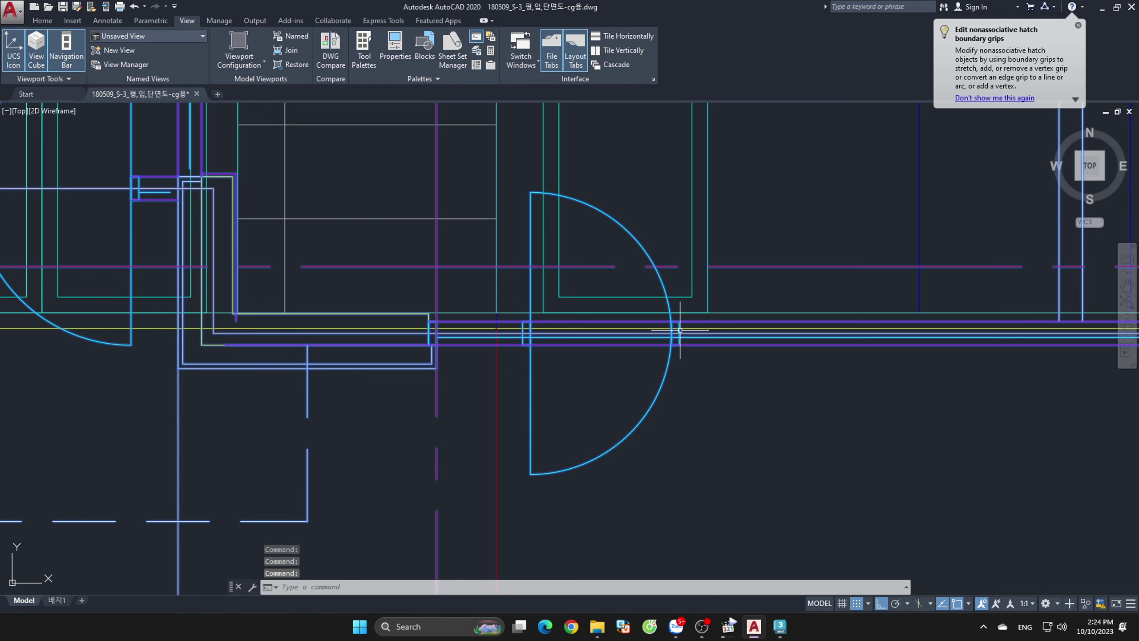
pyautogui.moveTo(679, 321)
pyautogui.mouseDown()
pyautogui.moveTo(719, 300)
pyautogui.moveTo(701, 301)
pyautogui.mouseUp()
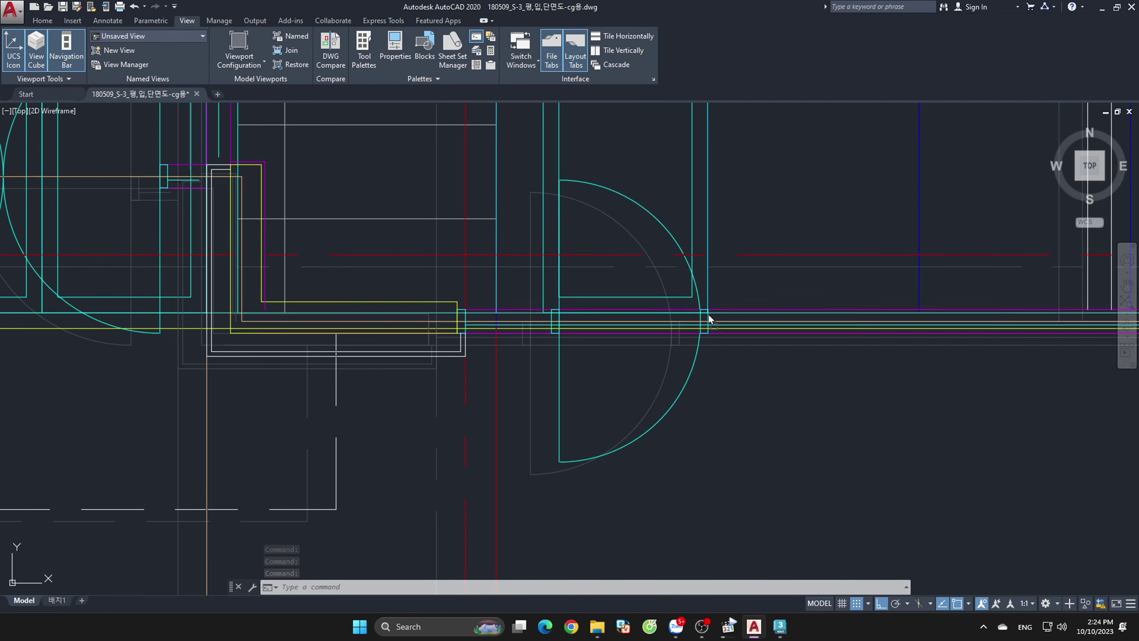
pyautogui.moveTo(701, 300)
pyautogui.mouseDown()
pyautogui.moveTo(696, 330)
pyautogui.moveTo(678, 319)
pyautogui.mouseUp()
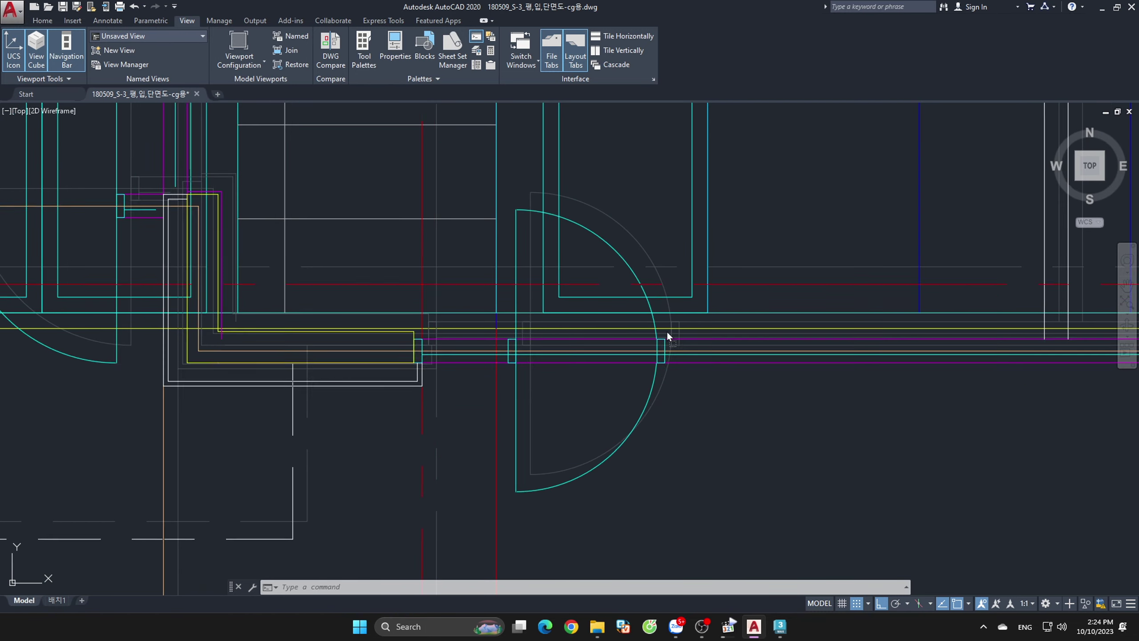
pyautogui.moveTo(676, 315); pyautogui.dragTo(679, 323)
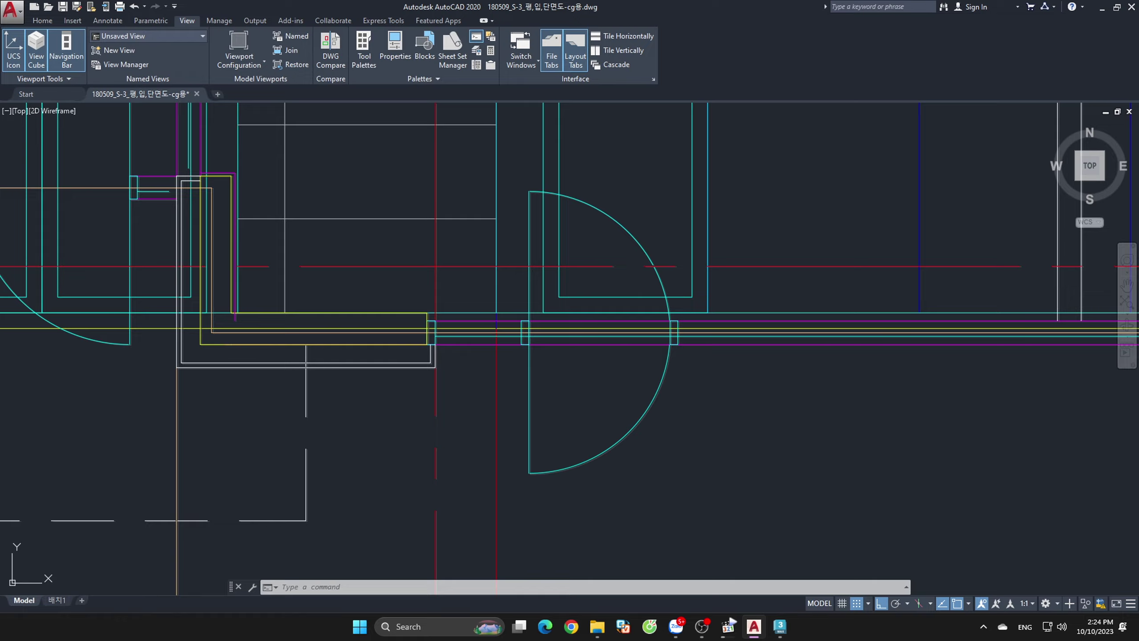
# - Shift the plan down into alignment and quit AutoCAD, bringing up the save-changes prompt
pyautogui.scroll(-2, 707, 312)
pyautogui.scroll(-6, 707, 312)
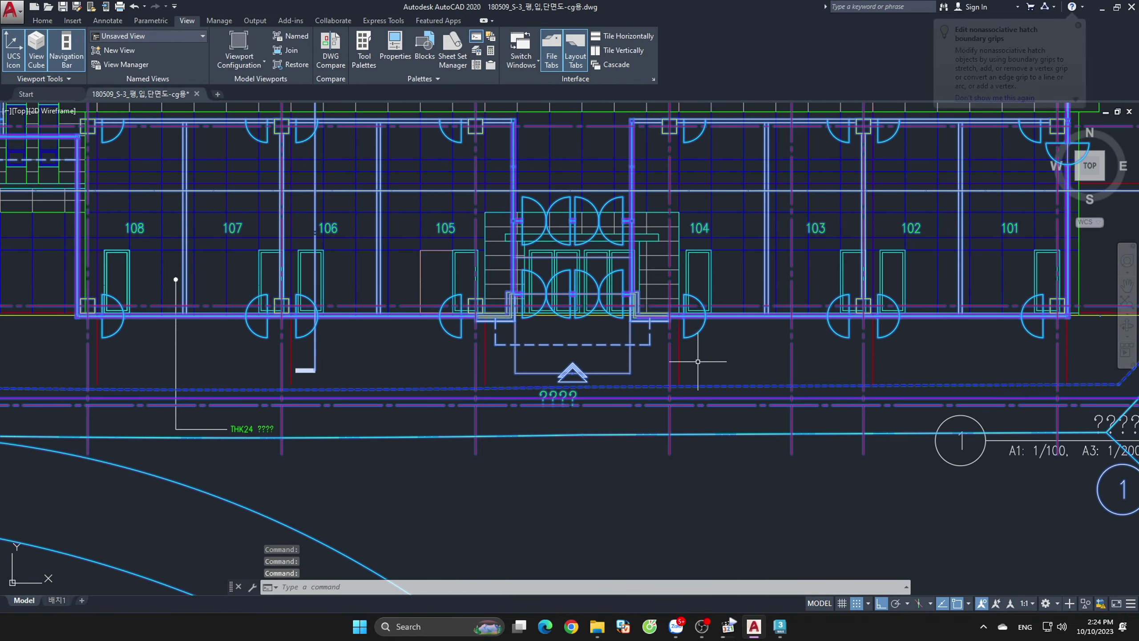
pyautogui.scroll(4, 707, 324)
pyautogui.moveTo(684, 336)
pyautogui.mouseDown()
pyautogui.moveTo(699, 440)
pyautogui.moveTo(688, 341)
pyautogui.moveTo(674, 544)
pyautogui.moveTo(699, 356)
pyautogui.mouseUp()
pyautogui.scroll(-4, 709, 337)
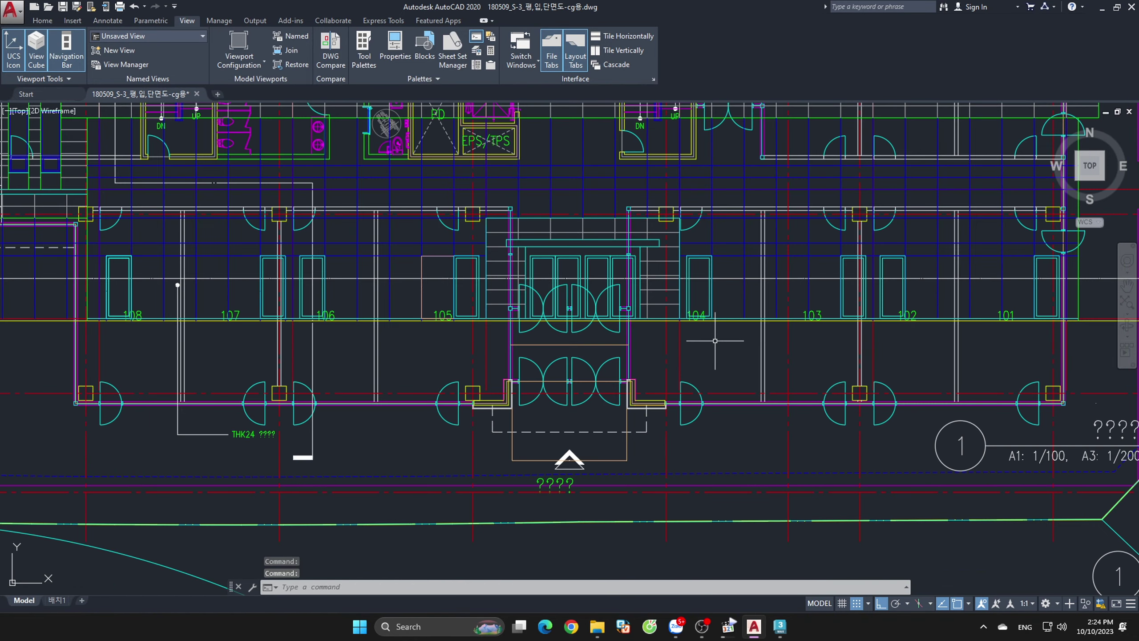
pyautogui.click(1132, 7)
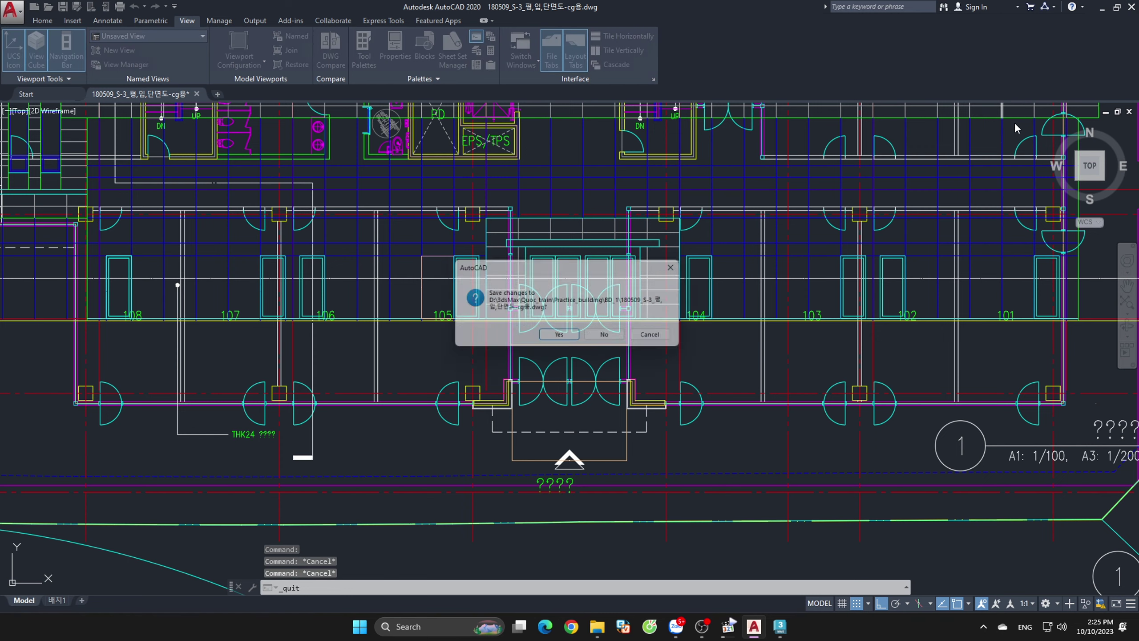